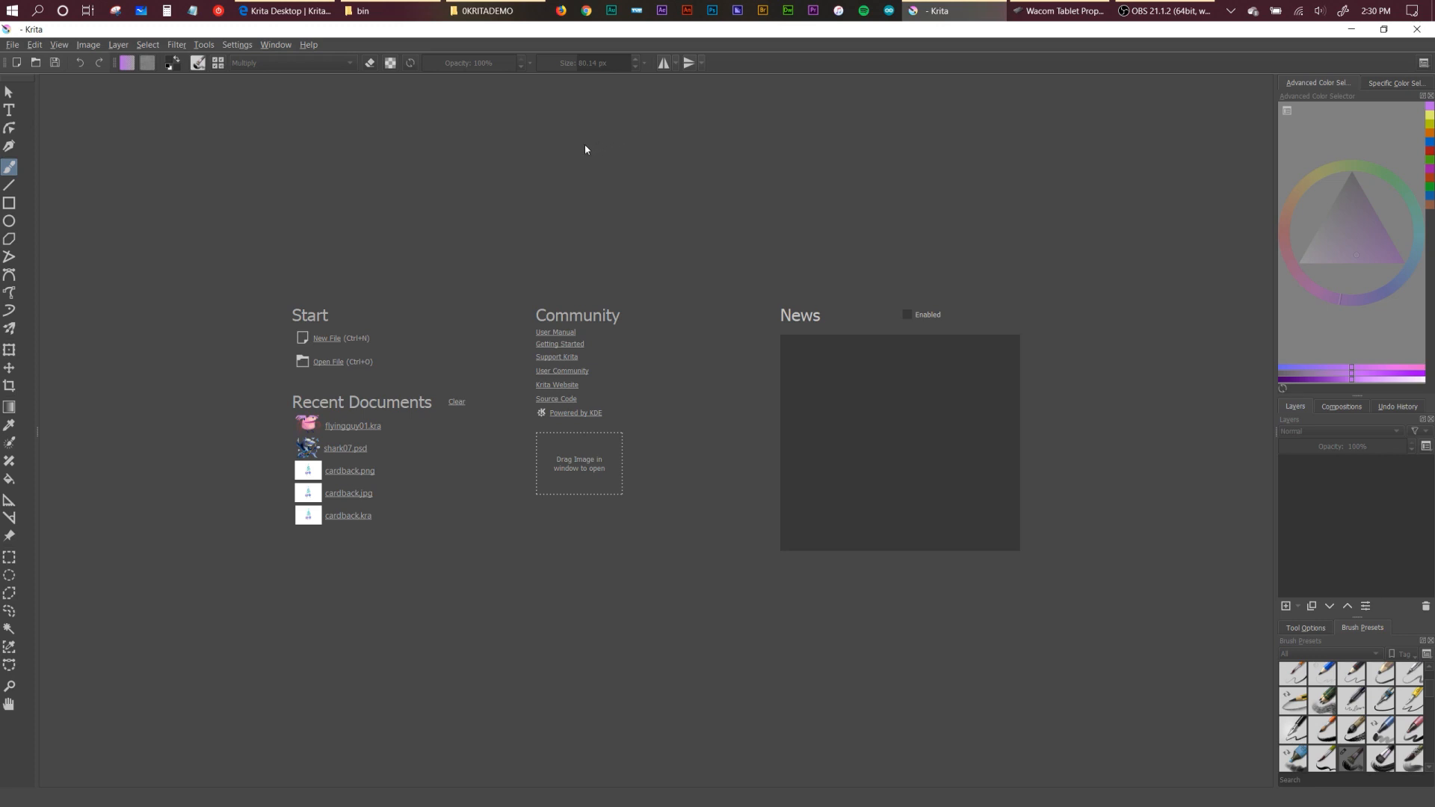
# Switch the layout to the Animation workspace.
pyautogui.click(276, 44)
pyautogui.moveTo(320, 91)
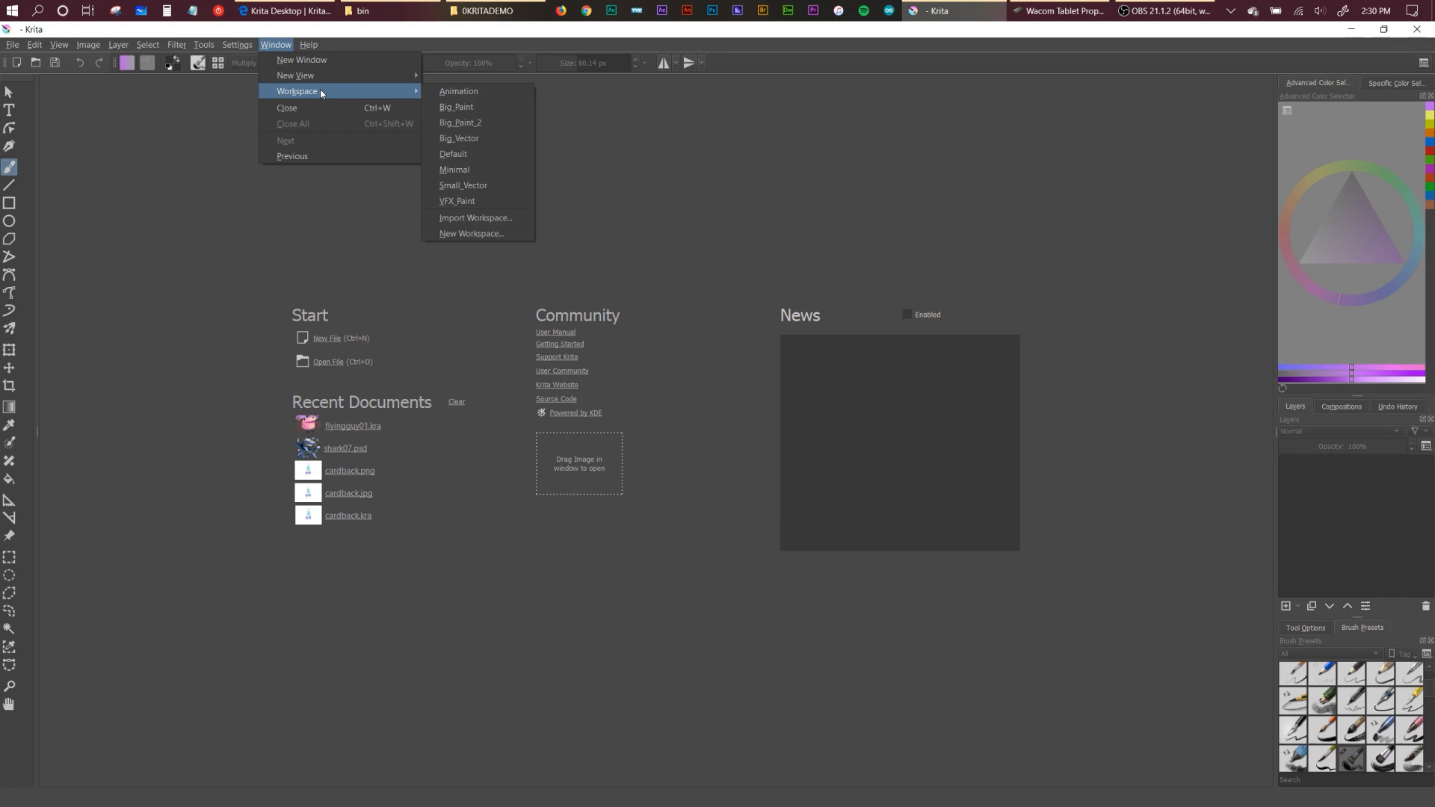
pyautogui.click(524, 89)
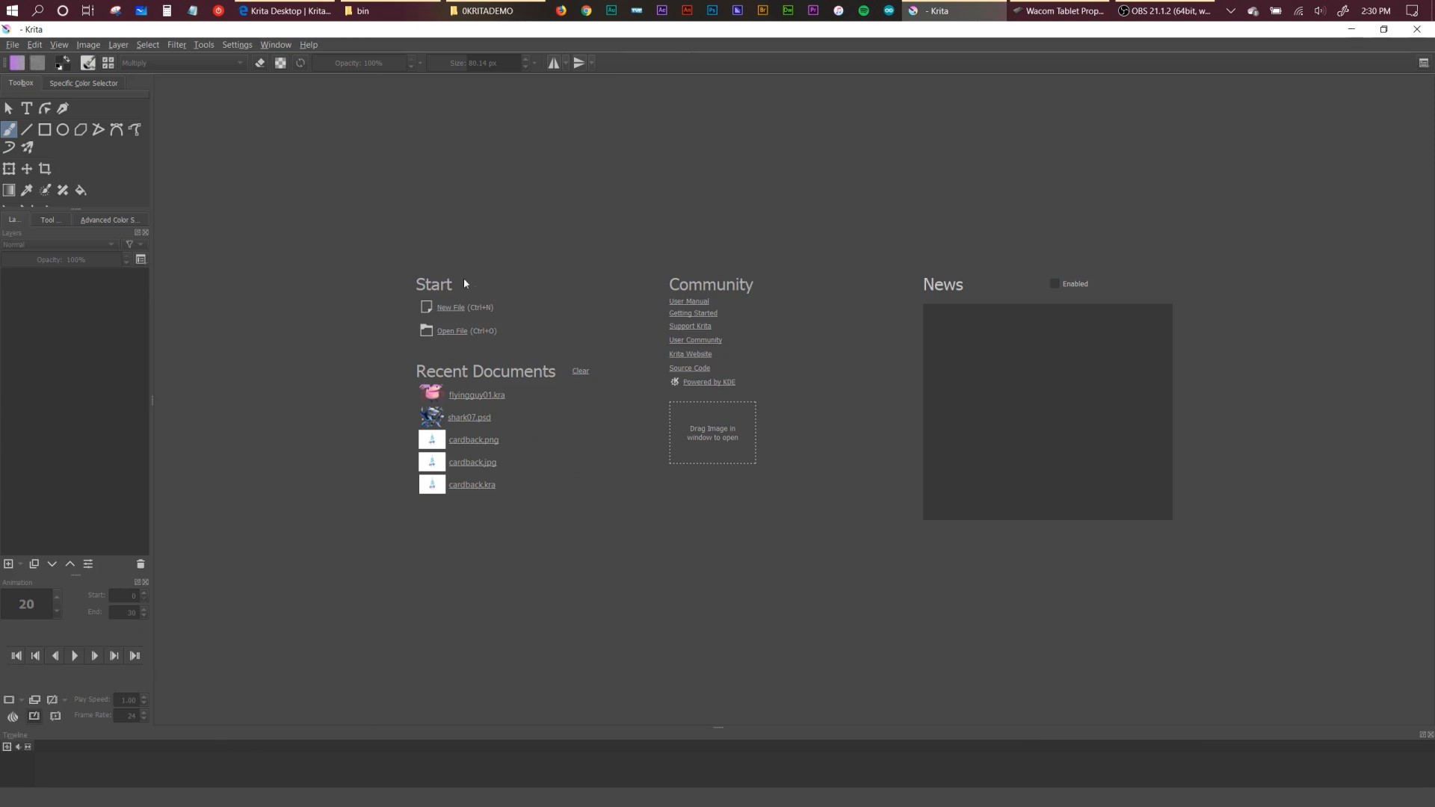
# Create a new 1920 × 1080 px document at 300 ppi and go to frame 0 of Layer 1.
pyautogui.click(450, 308)
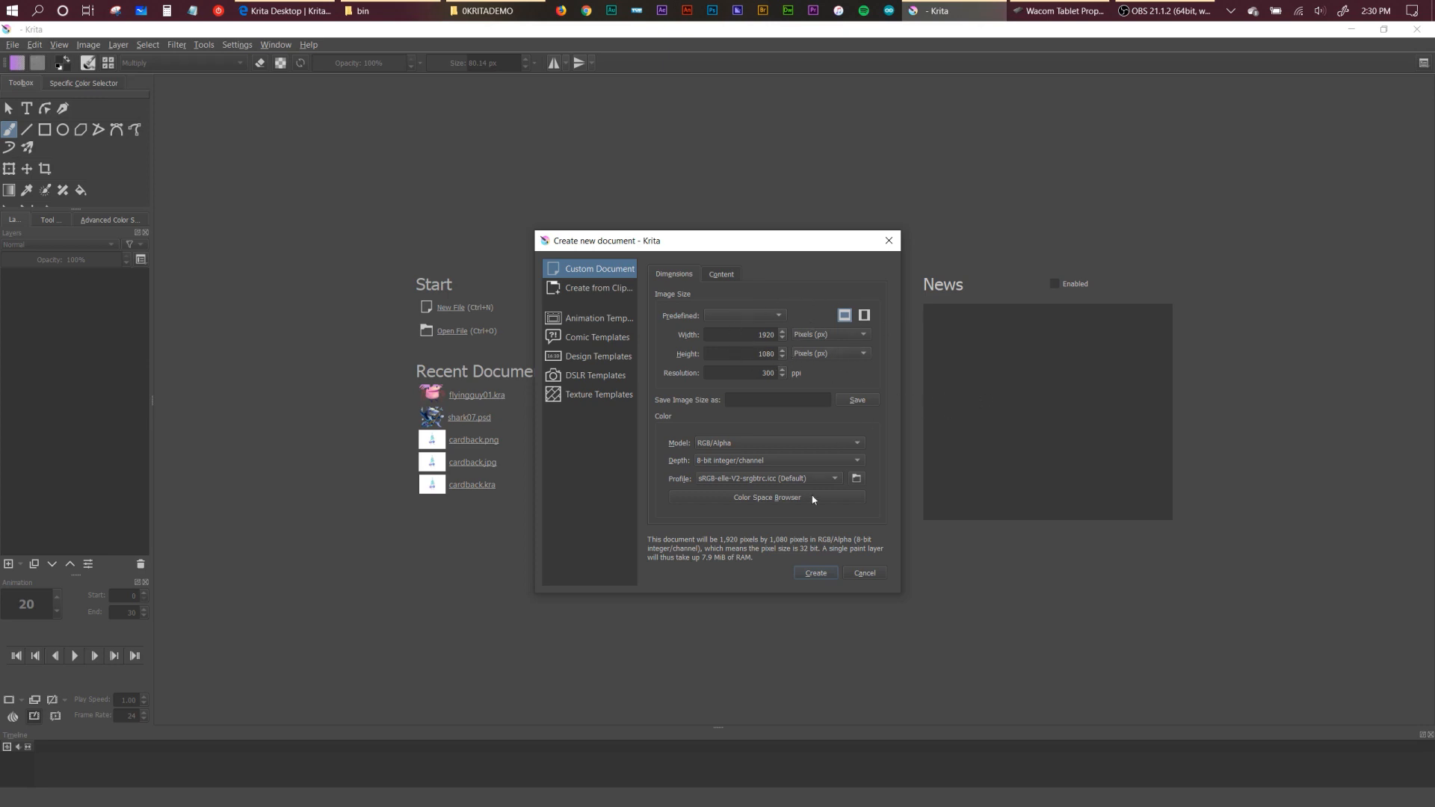
pyautogui.click(813, 576)
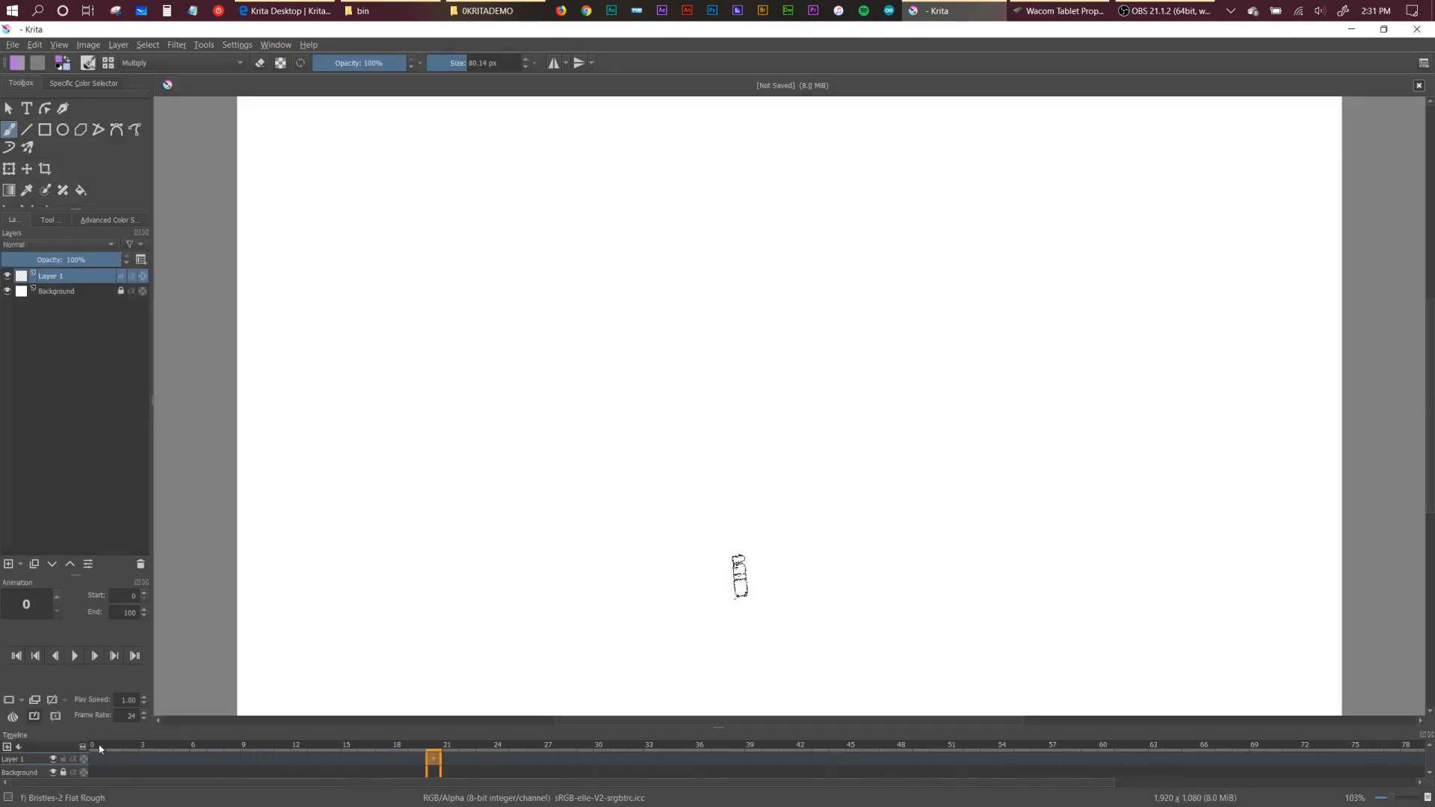
pyautogui.moveTo(97, 759)
pyautogui.mouseDown()
pyautogui.moveTo(192, 759)
pyautogui.moveTo(80, 755)
pyautogui.mouseUp()
# Examine the Advanced Color Selector, the layer list and the list of available dockers.
pyautogui.click(105, 221)
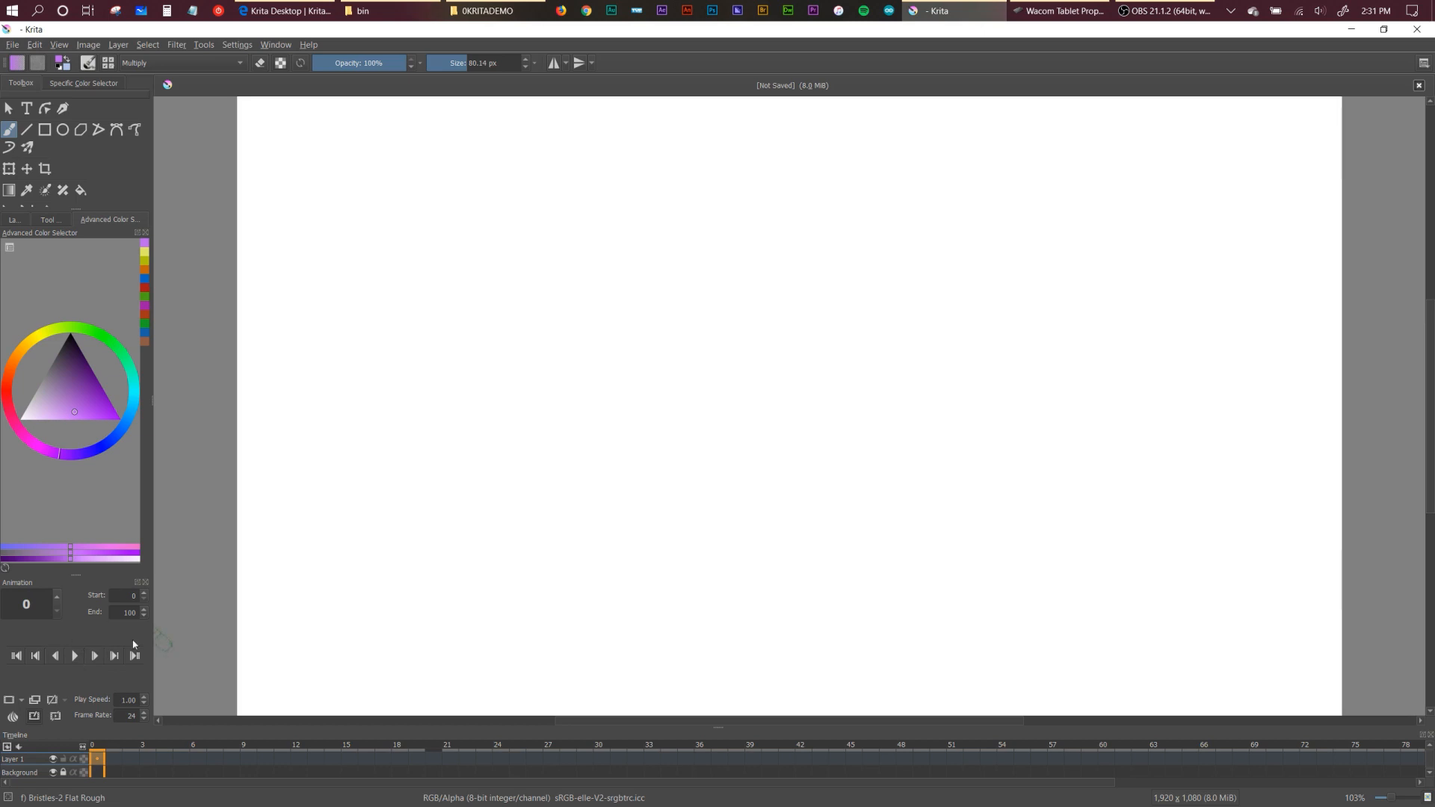
pyautogui.click(13, 219)
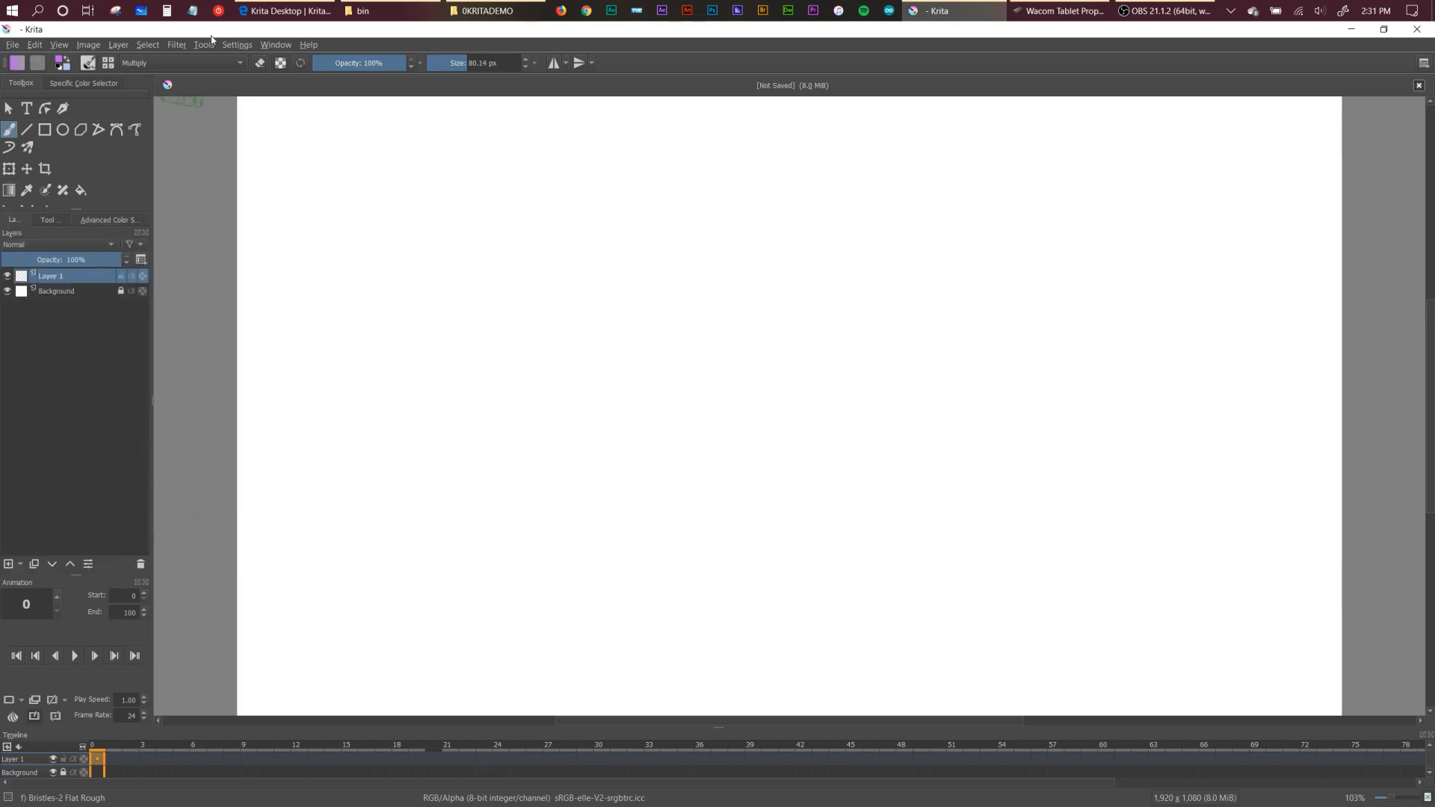
pyautogui.click(236, 45)
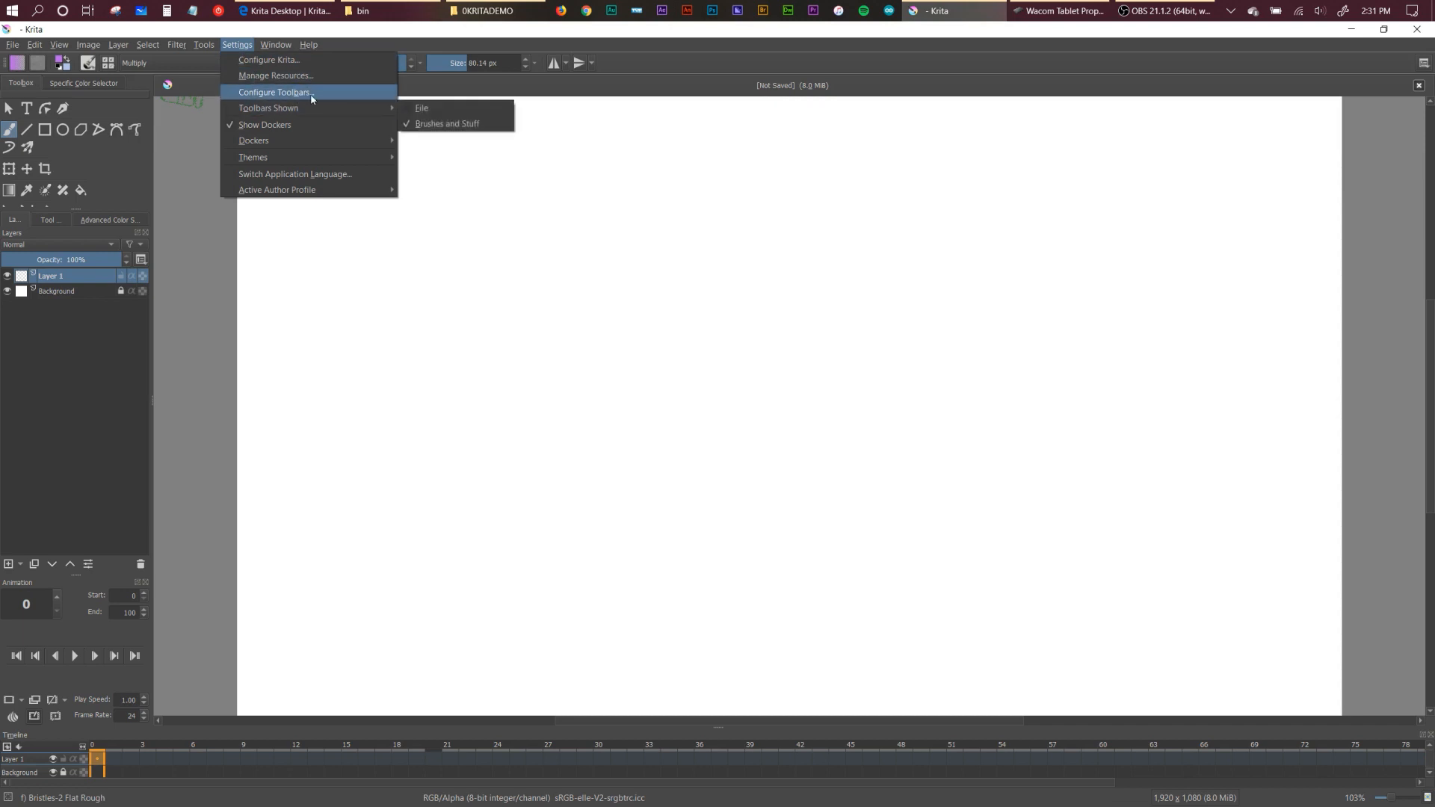
pyautogui.moveTo(318, 141)
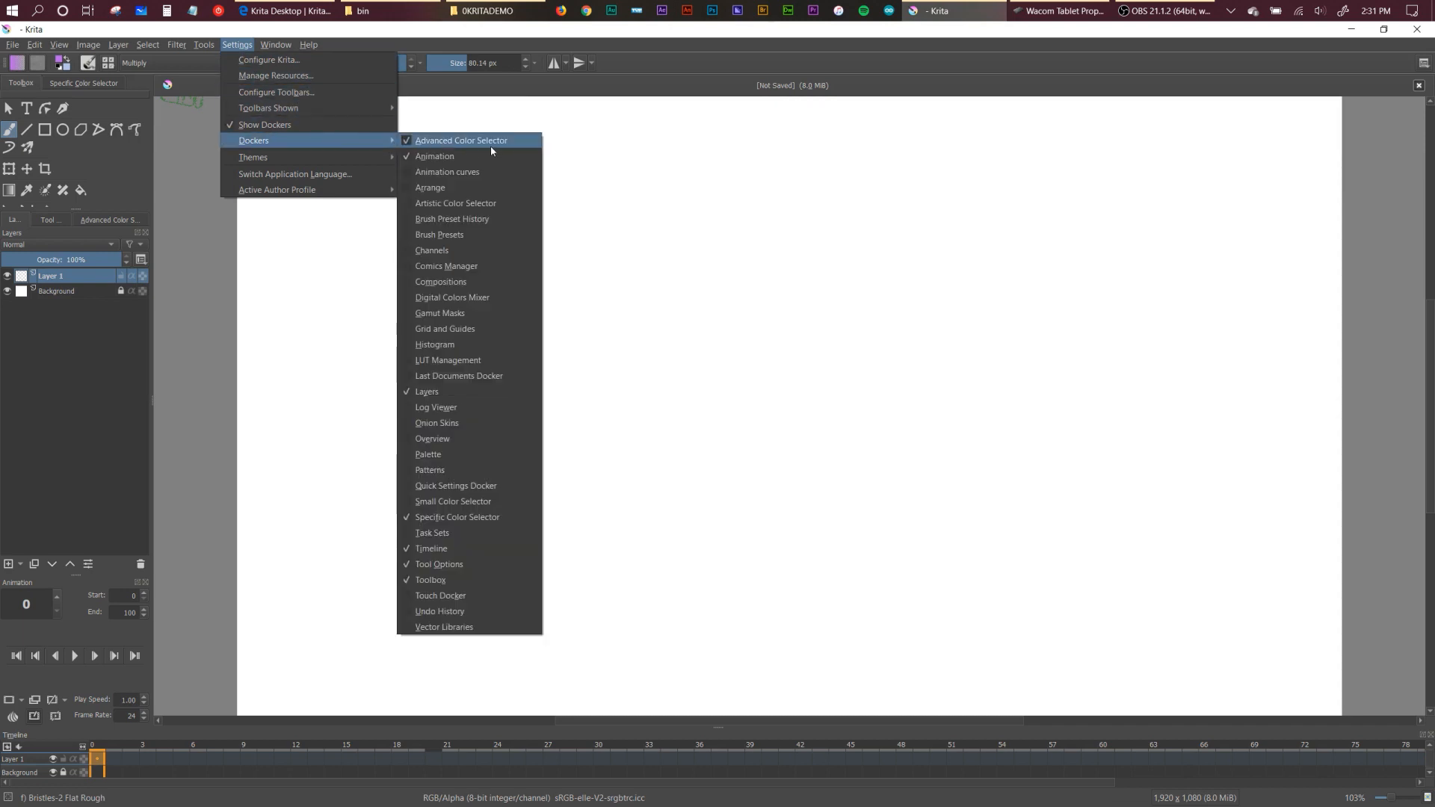
pyautogui.click(85, 434)
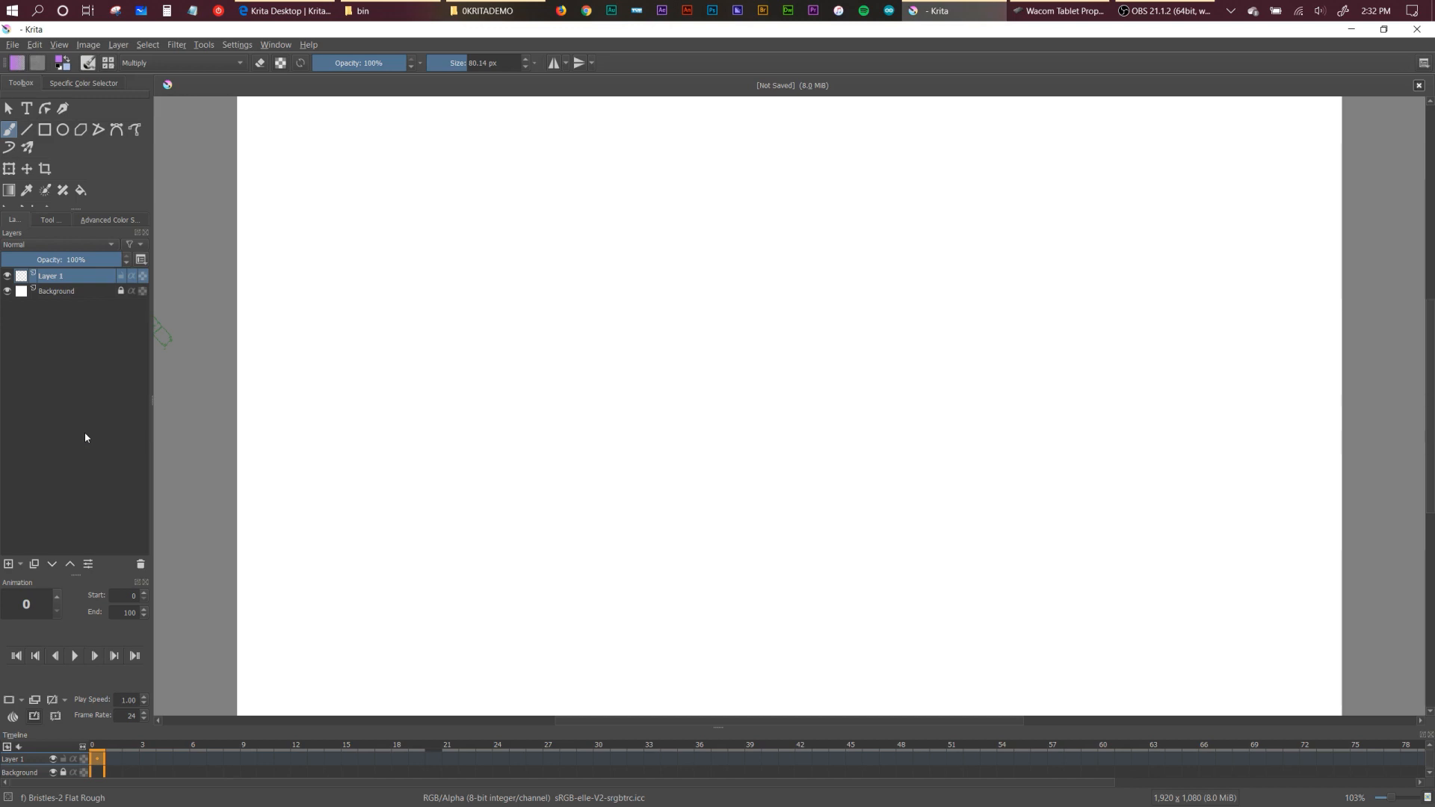
# Add a paint layer above Layer 1 and delete it again.
pyautogui.press('Insert')
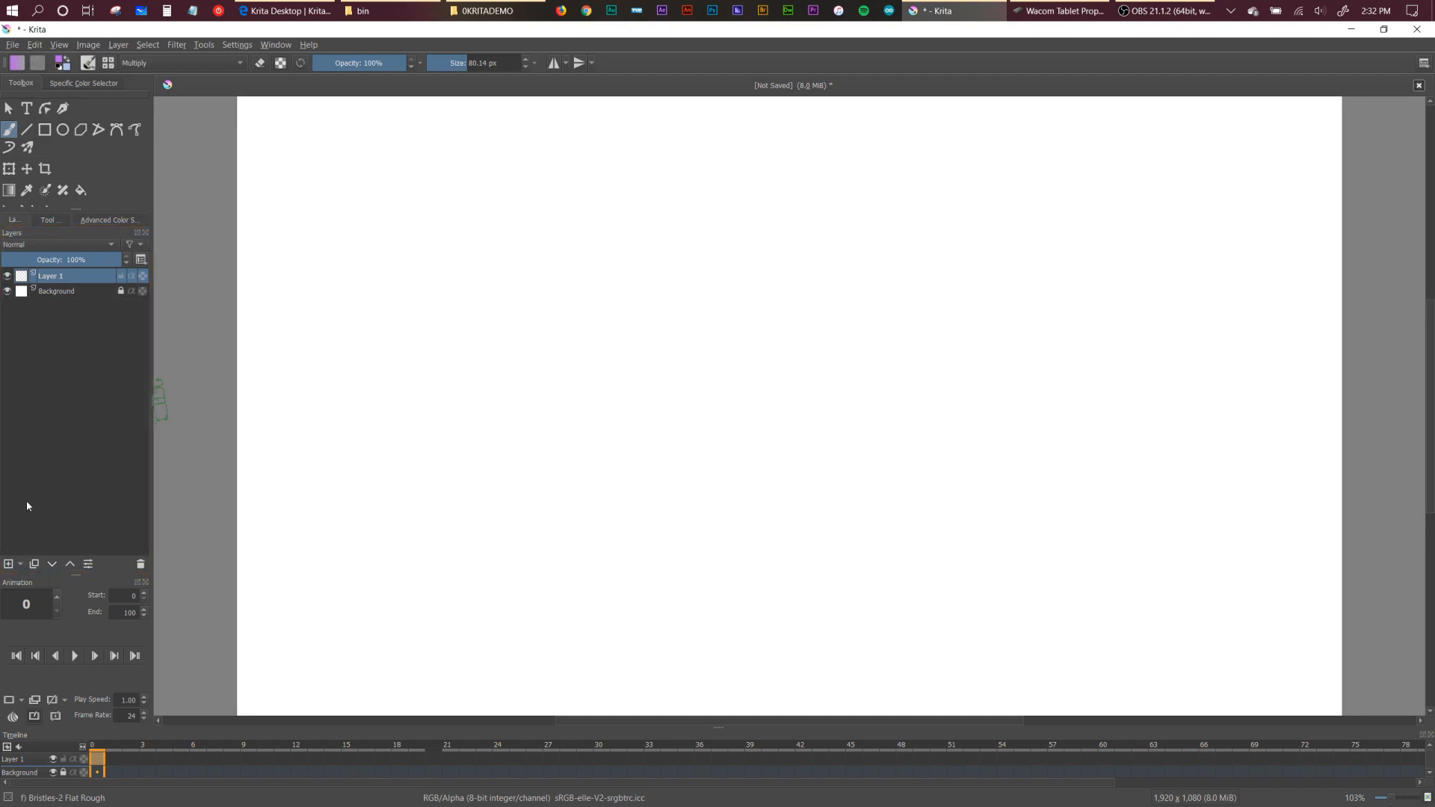
pyautogui.click(9, 564)
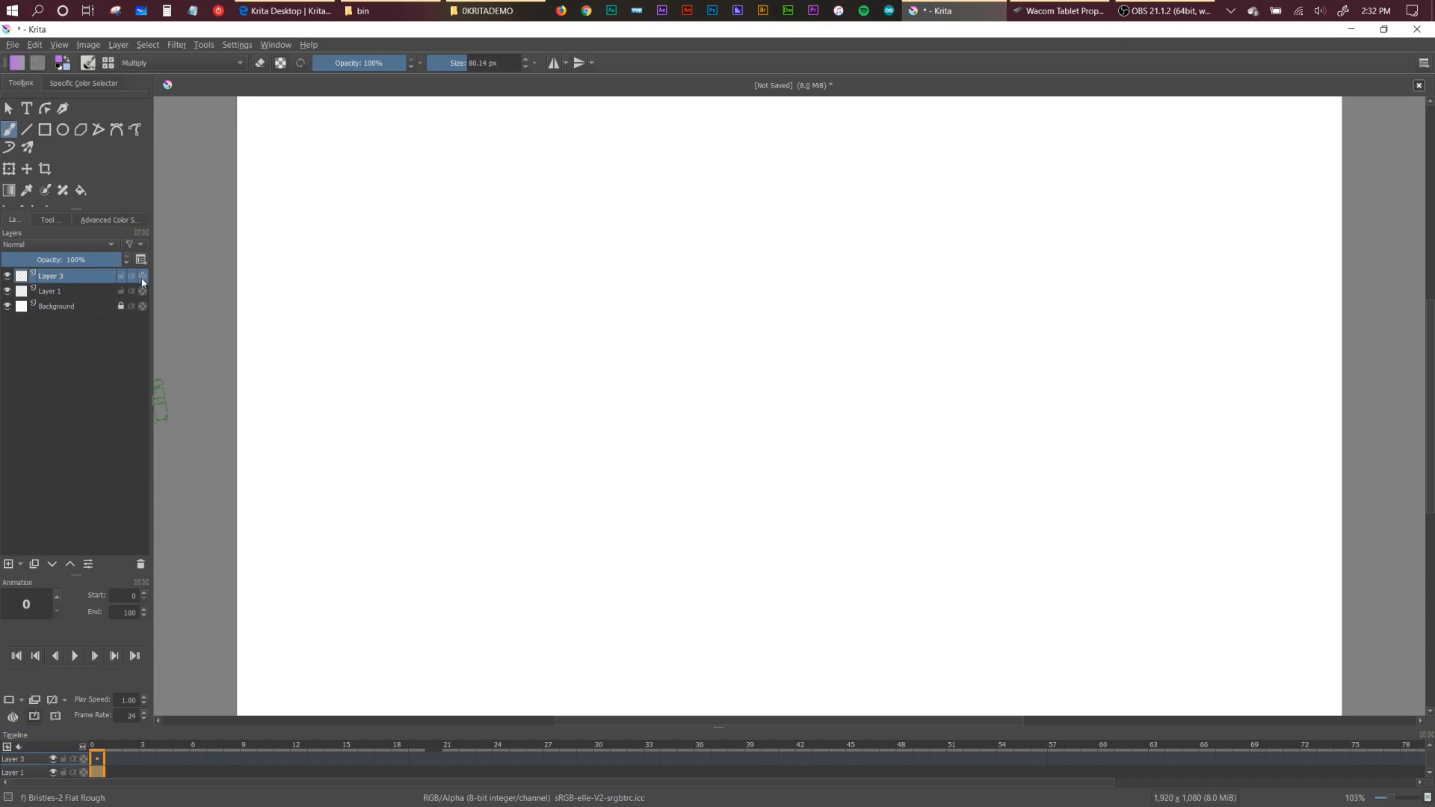
pyautogui.click(141, 564)
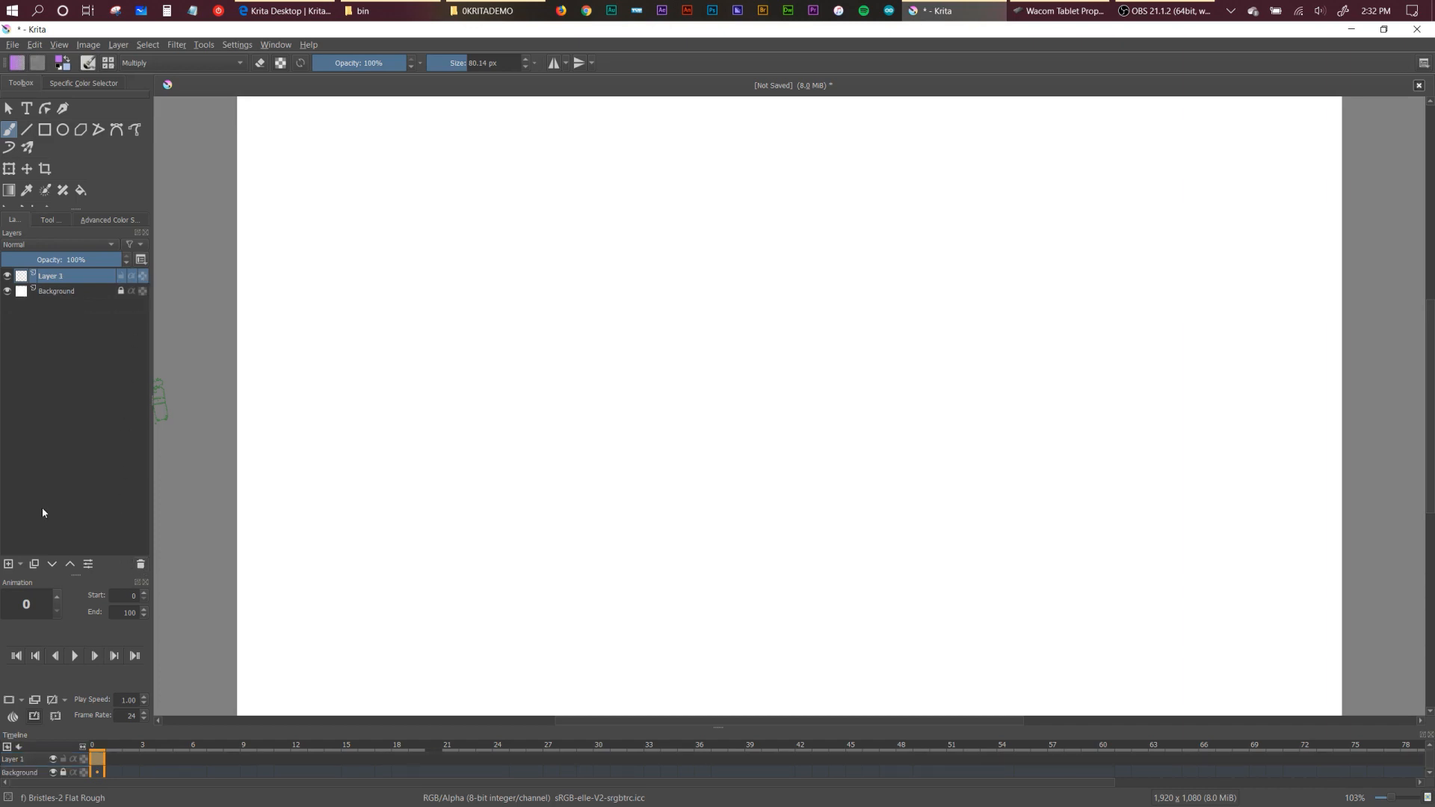
# Set the foreground colour to a muted green in the Advanced Color Selector.
pyautogui.click(107, 220)
pyautogui.moveTo(92, 333)
pyautogui.mouseDown()
pyautogui.moveTo(22, 411)
pyautogui.moveTo(129, 398)
pyautogui.moveTo(56, 345)
pyautogui.mouseUp()
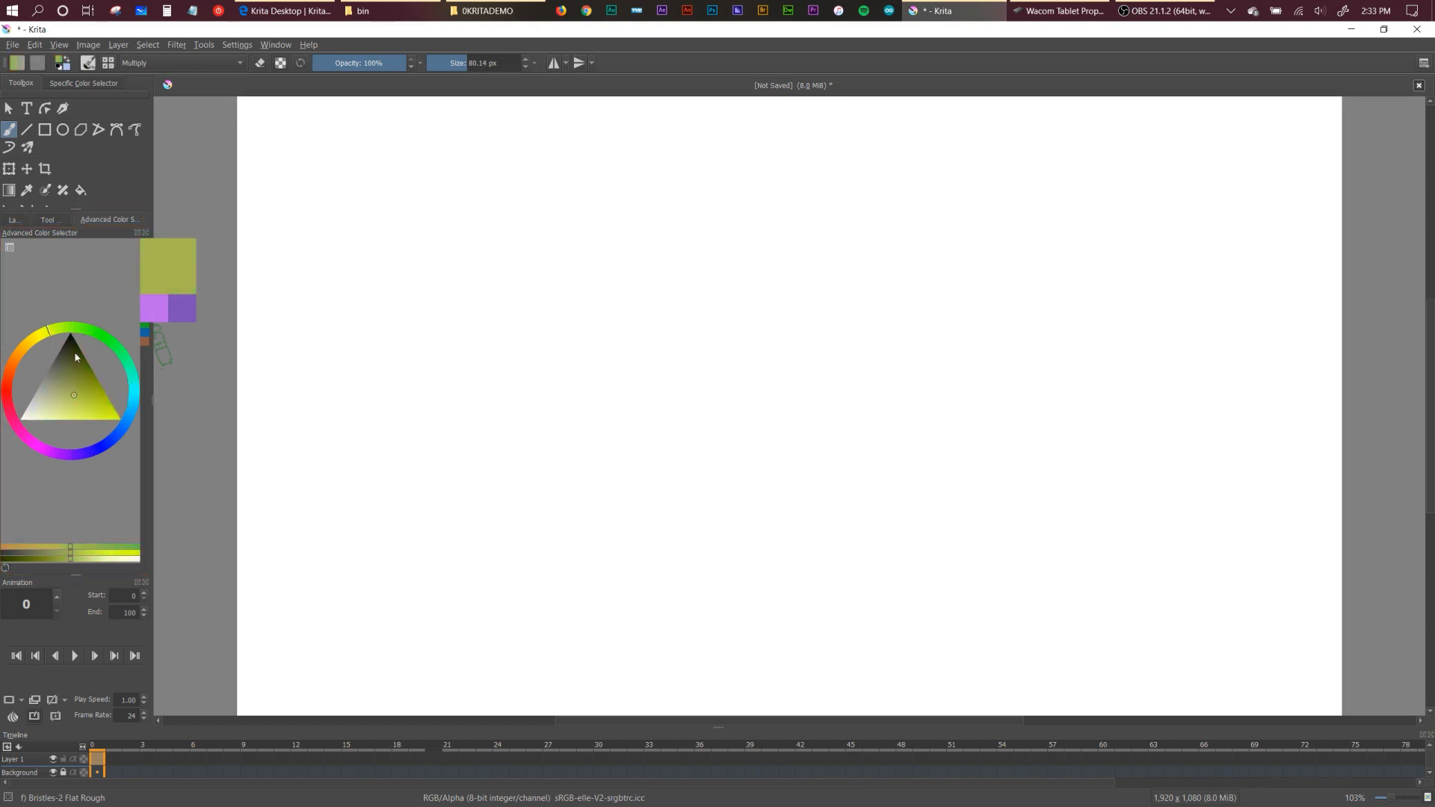
pyautogui.moveTo(80, 396)
pyautogui.mouseDown()
pyautogui.moveTo(97, 408)
pyautogui.moveTo(41, 410)
pyautogui.moveTo(67, 370)
pyautogui.moveTo(109, 409)
pyautogui.moveTo(58, 366)
pyautogui.moveTo(90, 411)
pyautogui.moveTo(65, 367)
pyautogui.moveTo(103, 335)
pyautogui.moveTo(122, 362)
pyautogui.moveTo(63, 394)
pyautogui.mouseUp()
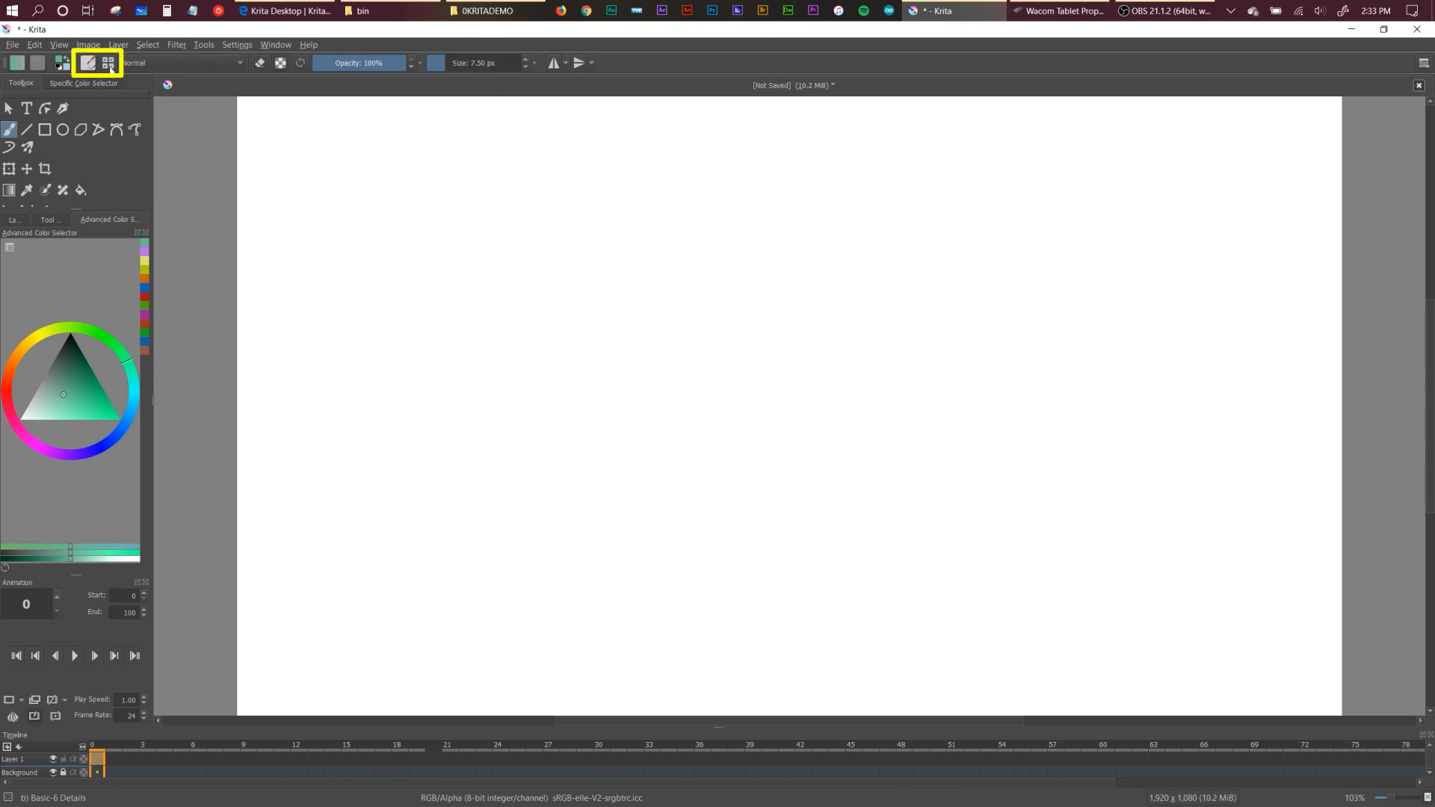
# Paint a thick diagonal scribble in the canvas's upper-left area with the Bristles-3 Large Smooth brush preset.
pyautogui.click(110, 66)
pyautogui.click(240, 196)
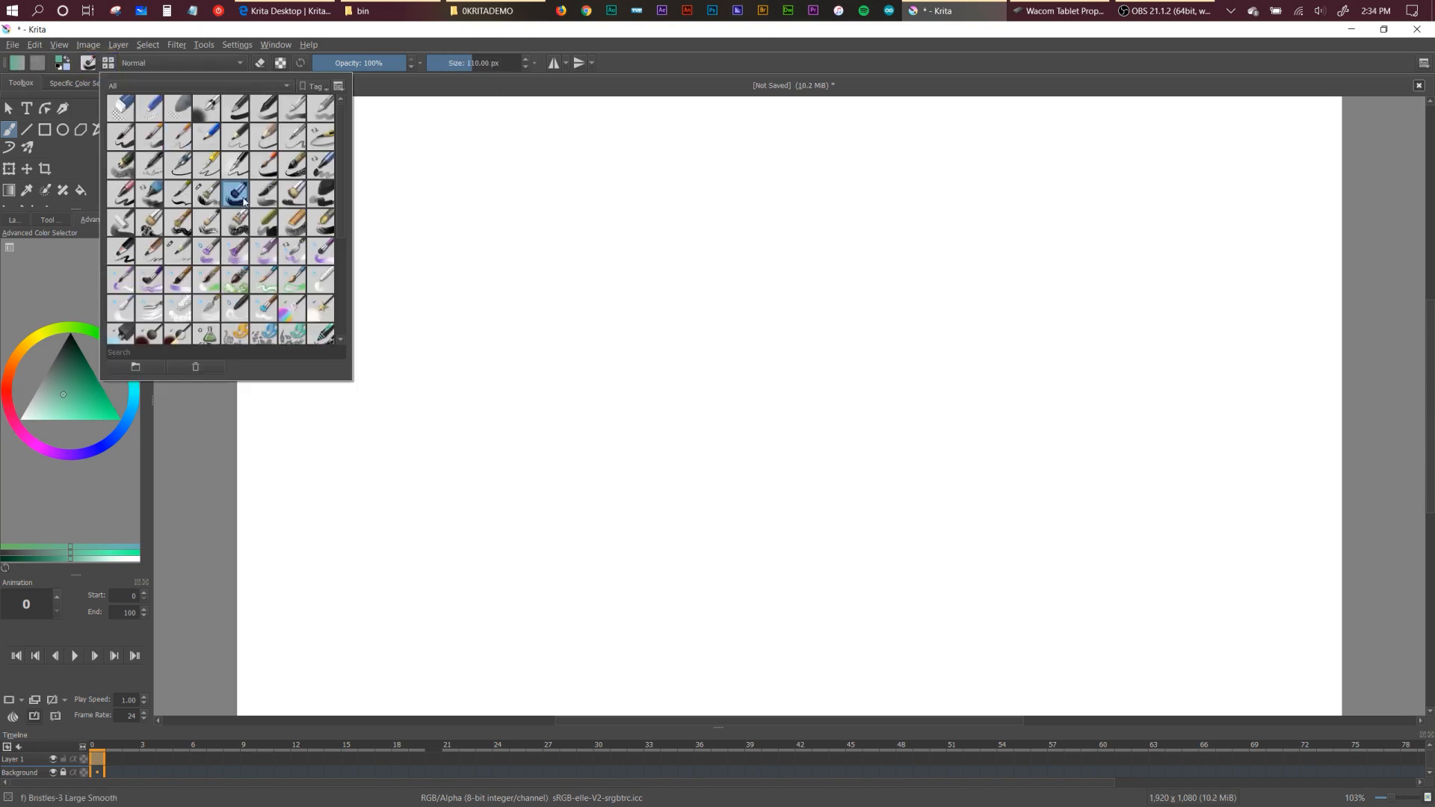
pyautogui.moveTo(450, 166)
pyautogui.mouseDown()
pyautogui.moveTo(457, 200)
pyautogui.moveTo(568, 299)
pyautogui.mouseUp()
# Paint a zigzag stroke continuing down from the first scribble with the Bristles-5 Flat brush preset.
pyautogui.click(109, 66)
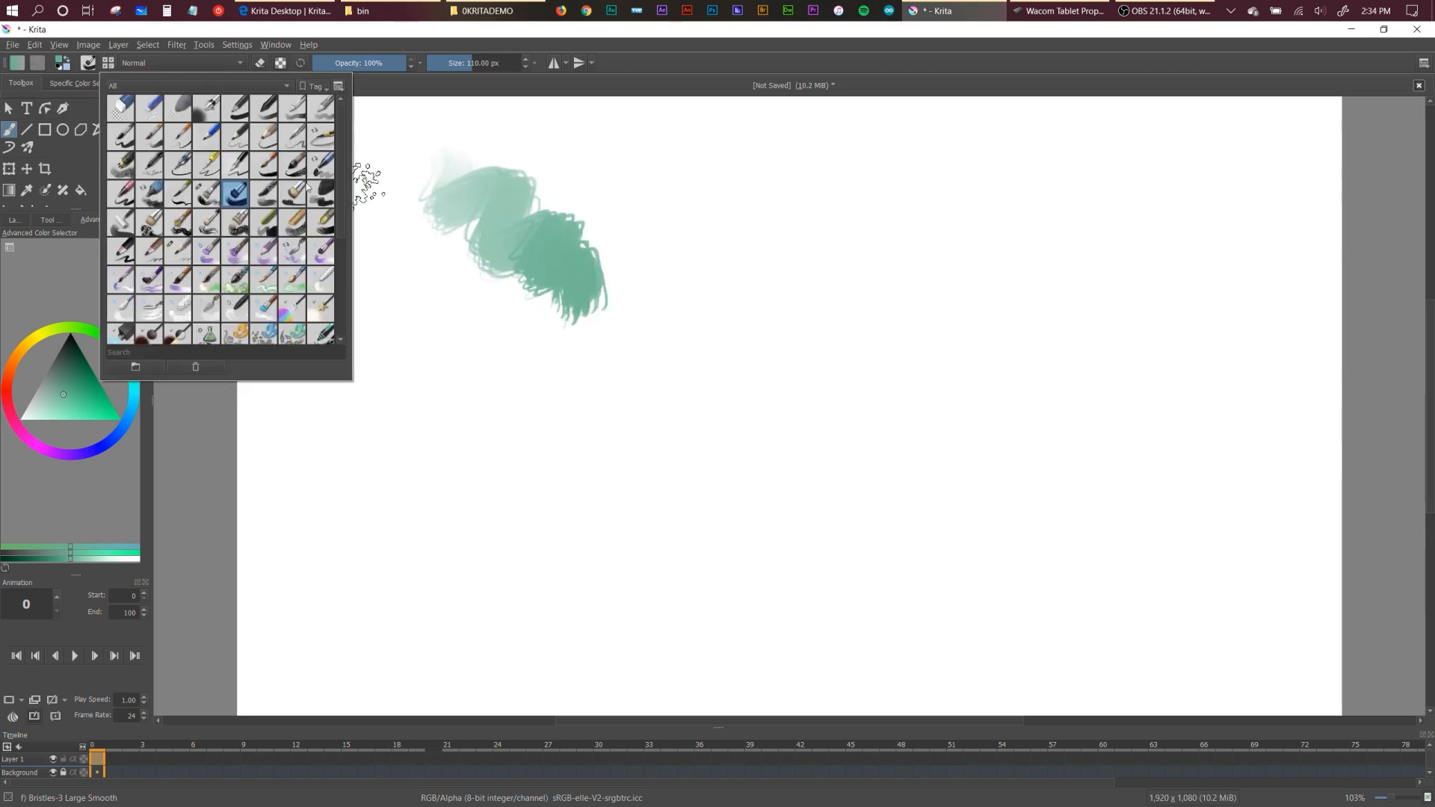
pyautogui.click(294, 193)
pyautogui.moveTo(554, 247)
pyautogui.mouseDown()
pyautogui.moveTo(669, 262)
pyautogui.moveTo(826, 340)
pyautogui.mouseUp()
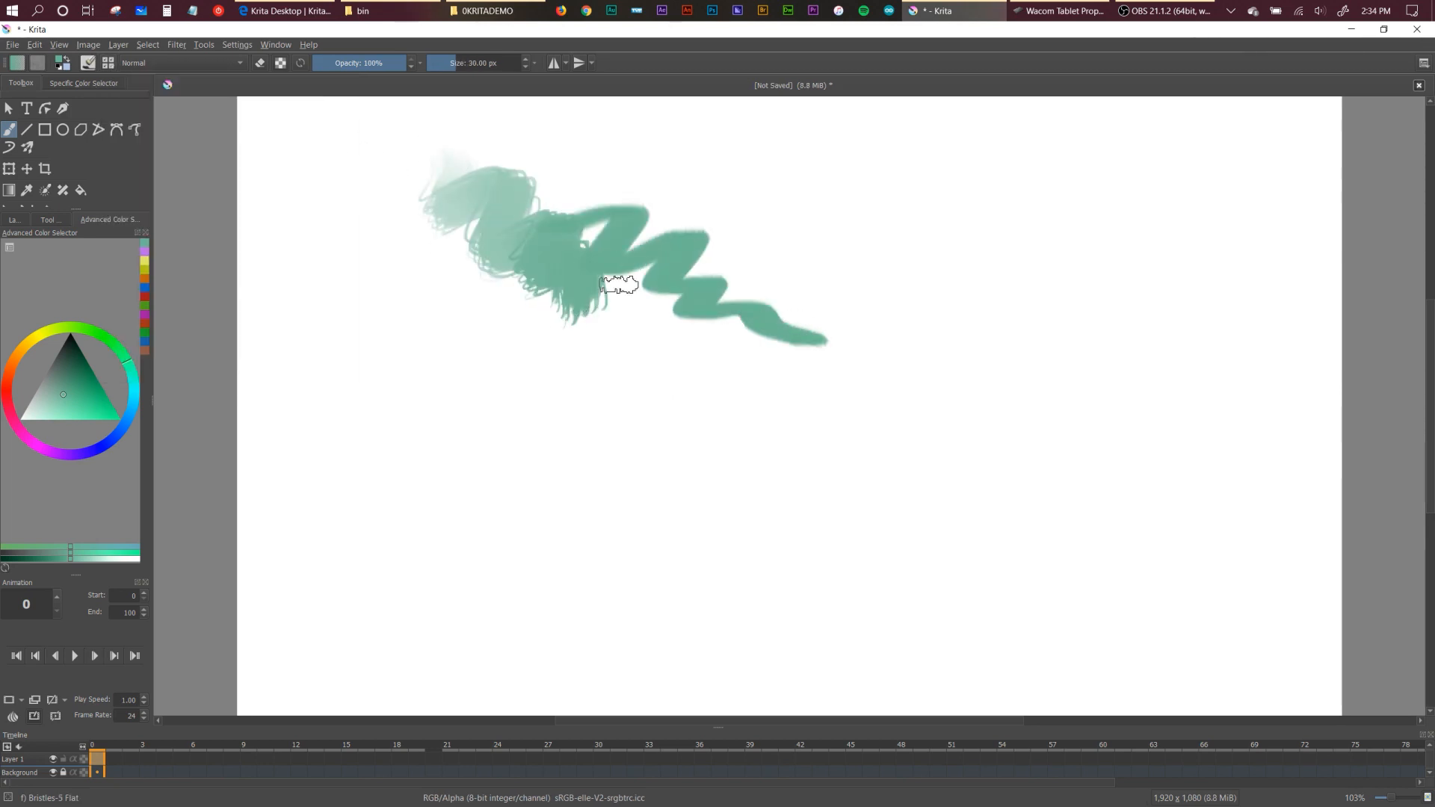
# Draw thin looping lines across the middle of the canvas with the Basic-6 Details brush preset.
pyautogui.click(110, 66)
pyautogui.click(179, 140)
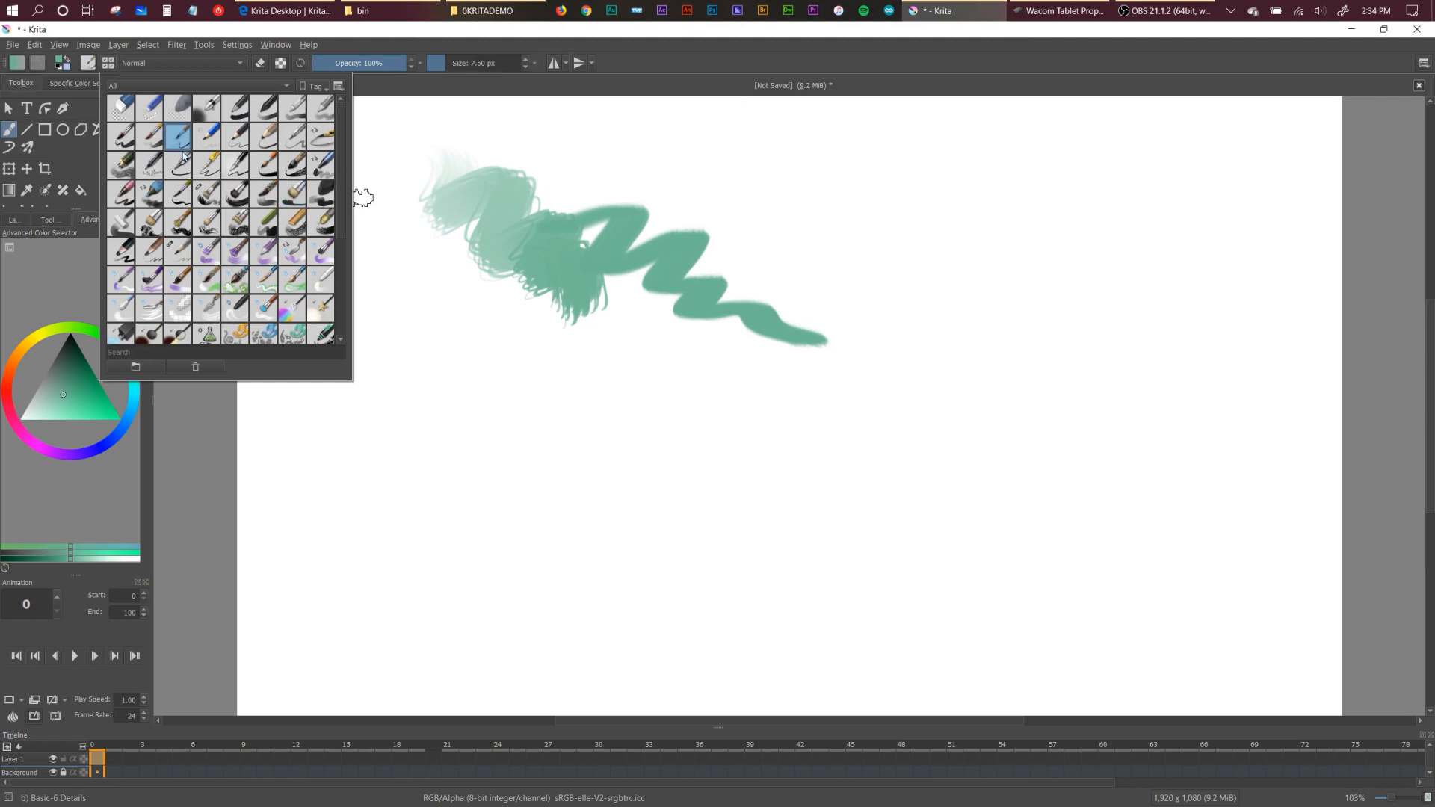
pyautogui.moveTo(641, 141)
pyautogui.mouseDown()
pyautogui.moveTo(665, 179)
pyautogui.moveTo(804, 221)
pyautogui.moveTo(785, 496)
pyautogui.moveTo(815, 453)
pyautogui.moveTo(557, 469)
pyautogui.mouseUp()
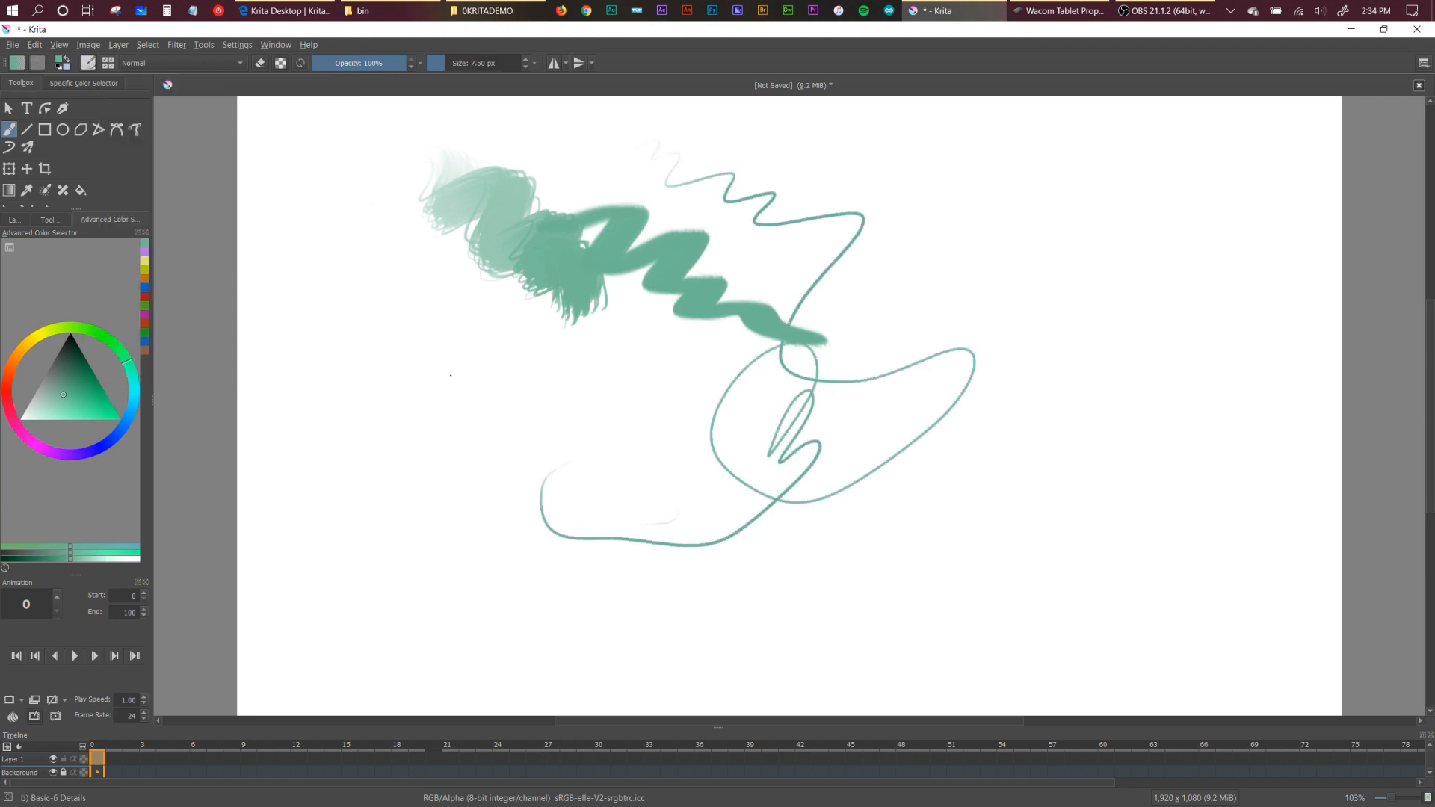
pyautogui.moveTo(451, 375)
pyautogui.mouseDown()
pyautogui.moveTo(430, 404)
pyautogui.moveTo(632, 471)
pyautogui.moveTo(632, 407)
pyautogui.moveTo(815, 484)
pyautogui.moveTo(1202, 408)
pyautogui.mouseUp()
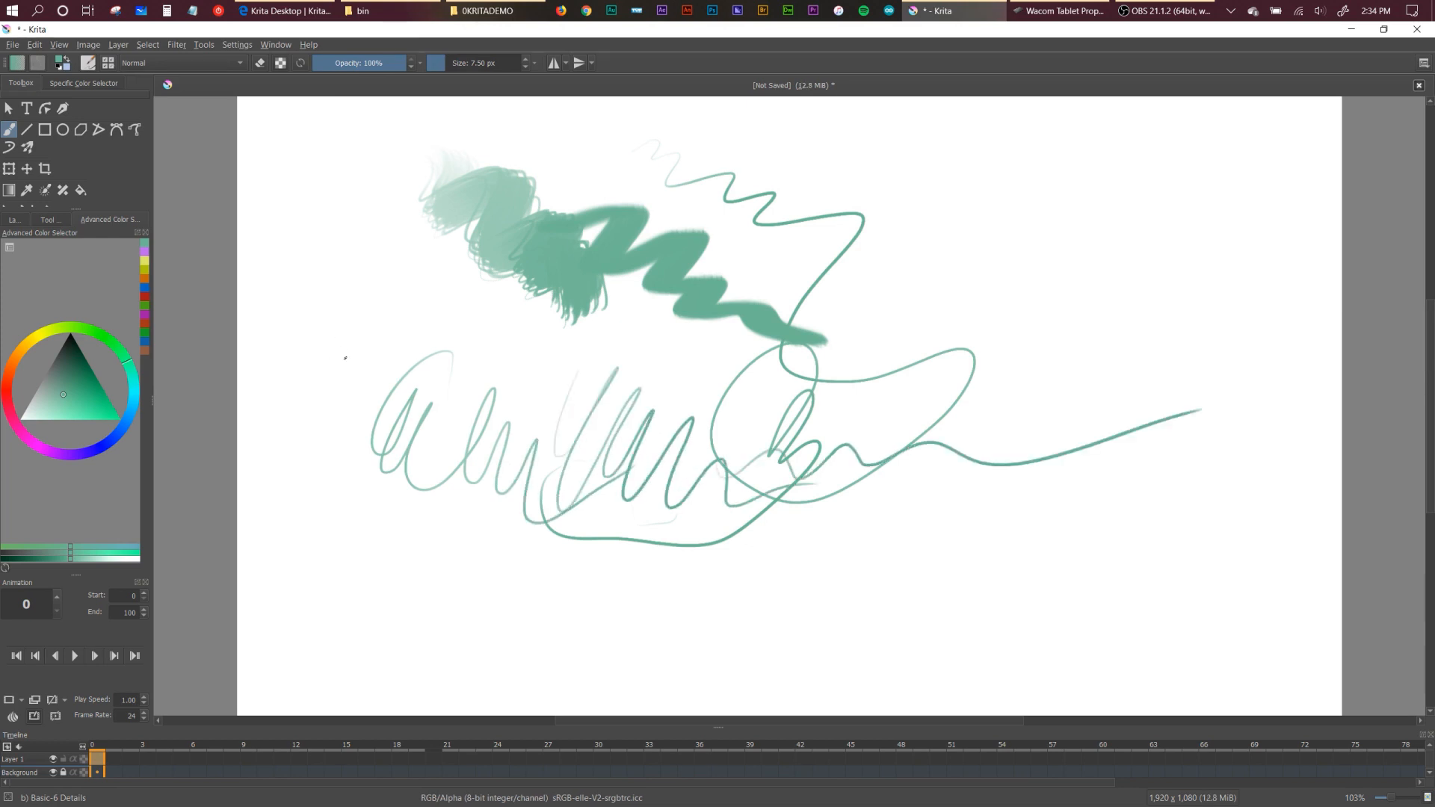
# Examine the brush settings of the Basic-6 Details preset and return to the layer list.
pyautogui.click(88, 62)
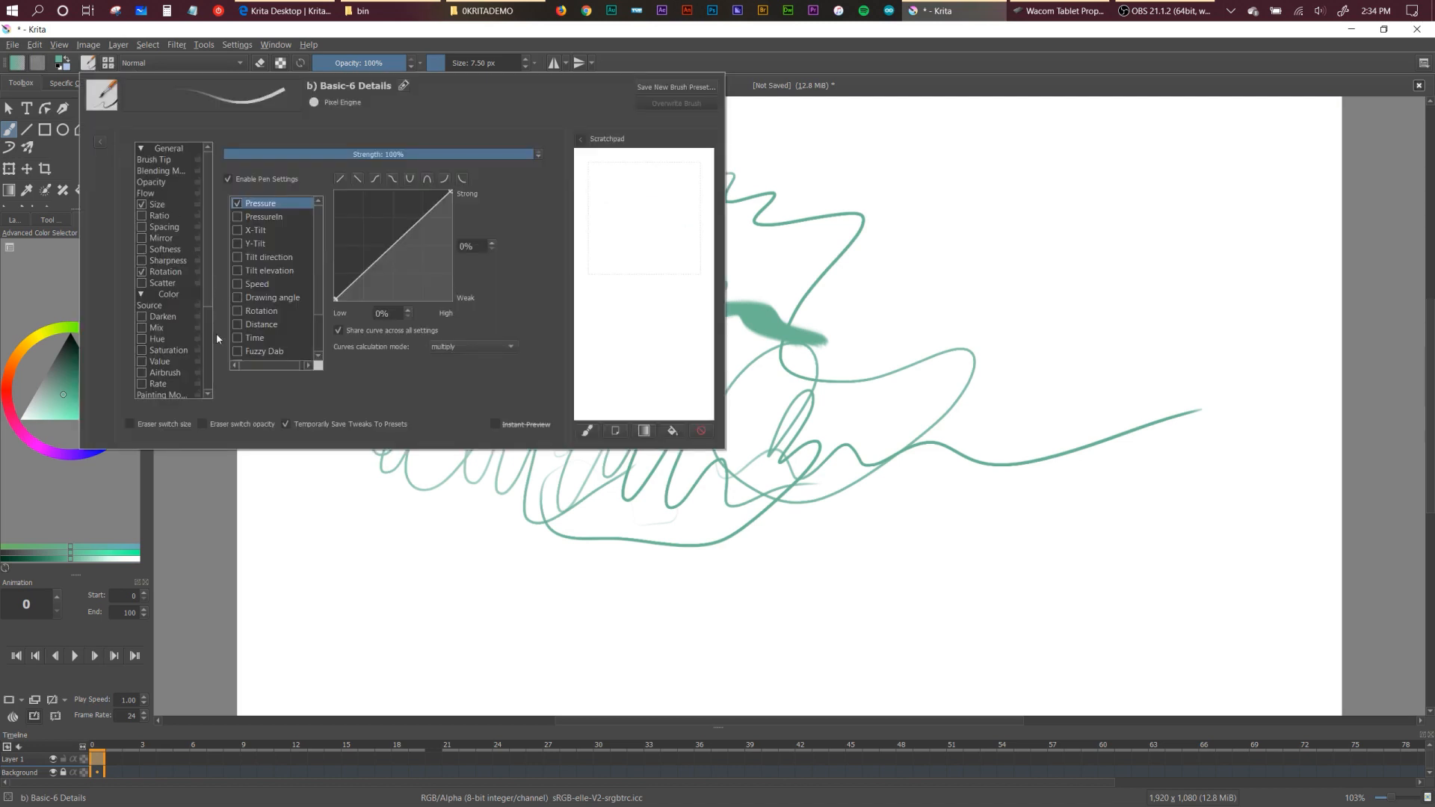
pyautogui.click(14, 220)
pyautogui.click(13, 220)
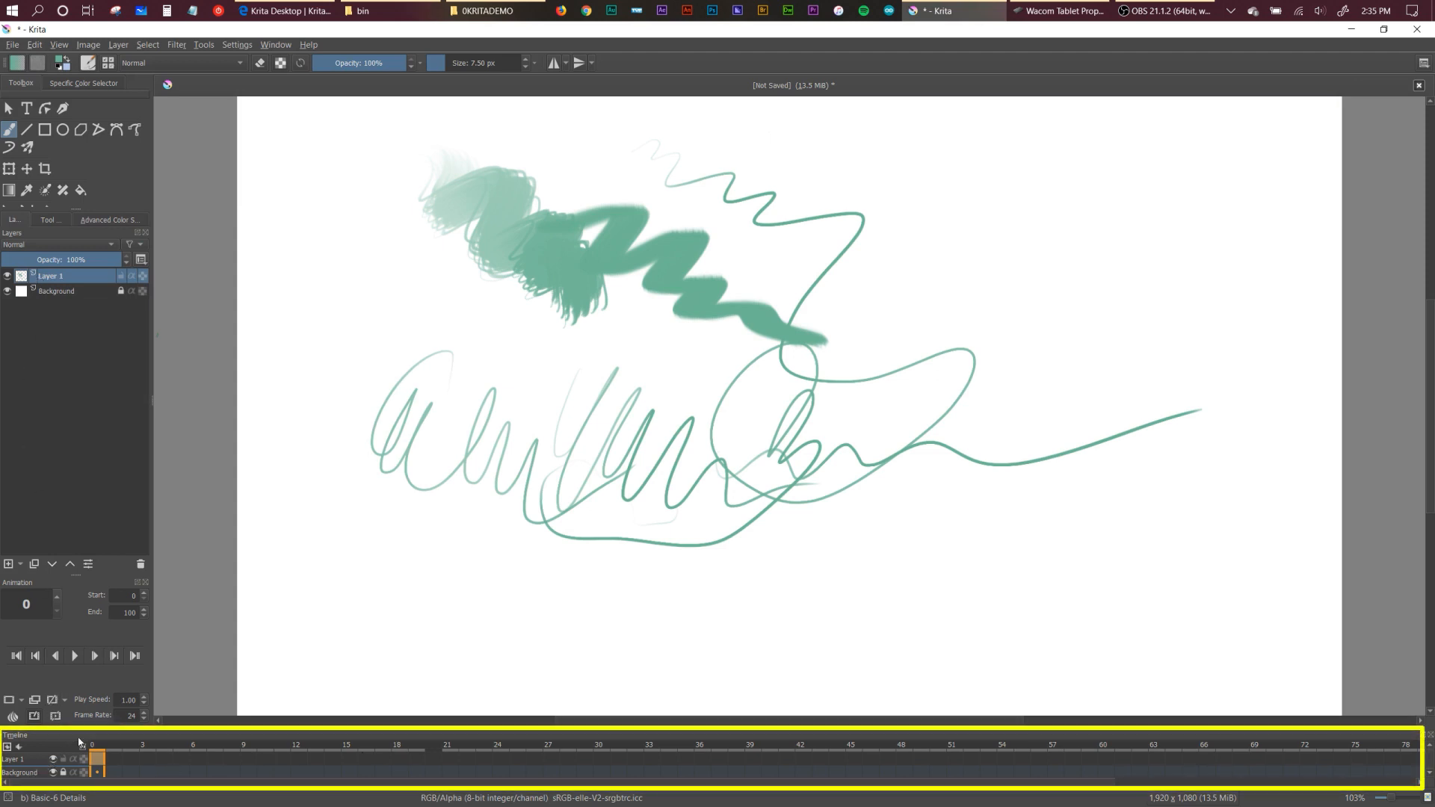
# Select Background and Layer 1 in turn in the timeline, and draw a short scribble on Layer 1 at the canvas's lower left.
pyautogui.moveTo(98, 759)
pyautogui.mouseDown()
pyautogui.moveTo(266, 759)
pyautogui.moveTo(398, 743)
pyautogui.moveTo(94, 747)
pyautogui.moveTo(306, 747)
pyautogui.moveTo(460, 727)
pyautogui.moveTo(94, 746)
pyautogui.mouseUp()
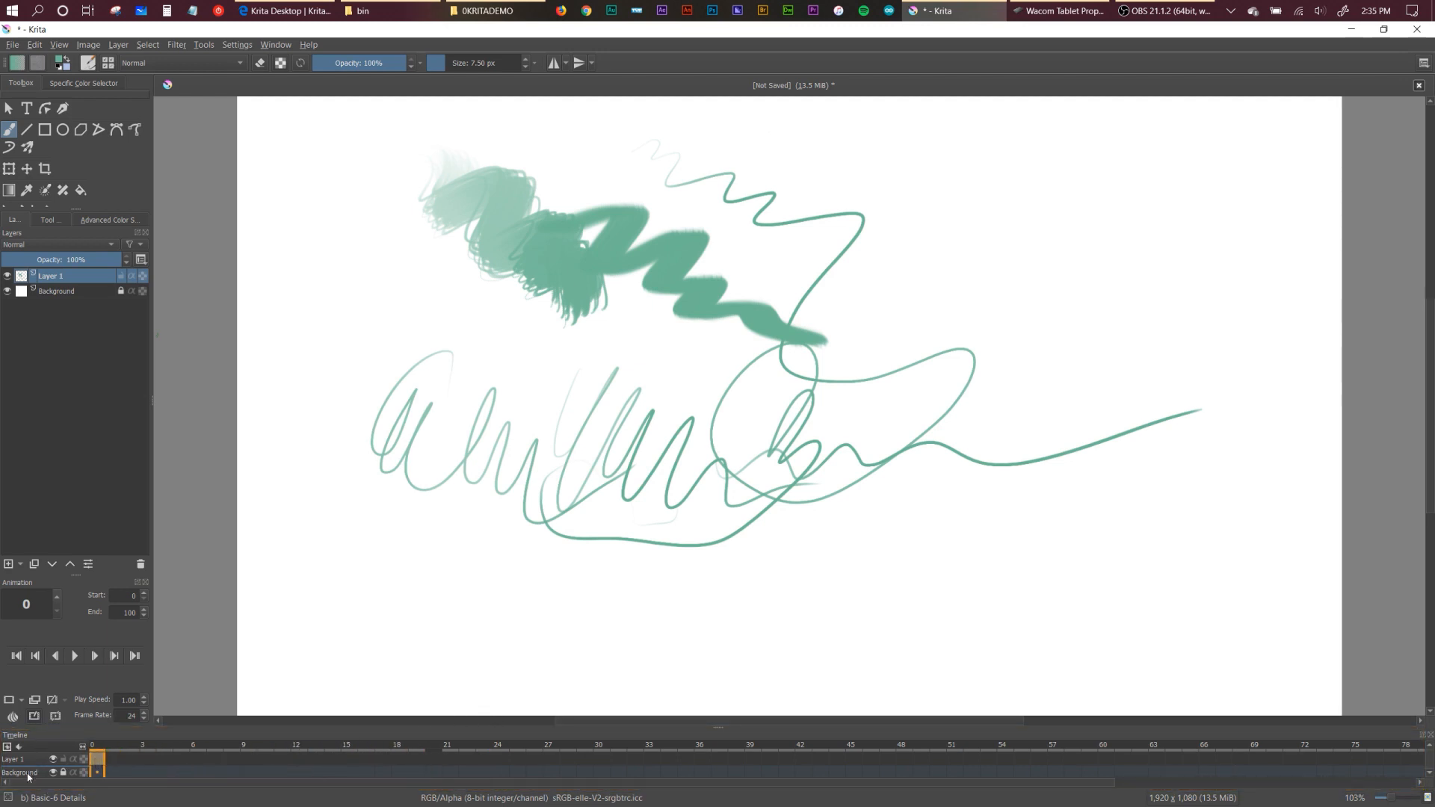
pyautogui.click(34, 761)
pyautogui.click(31, 775)
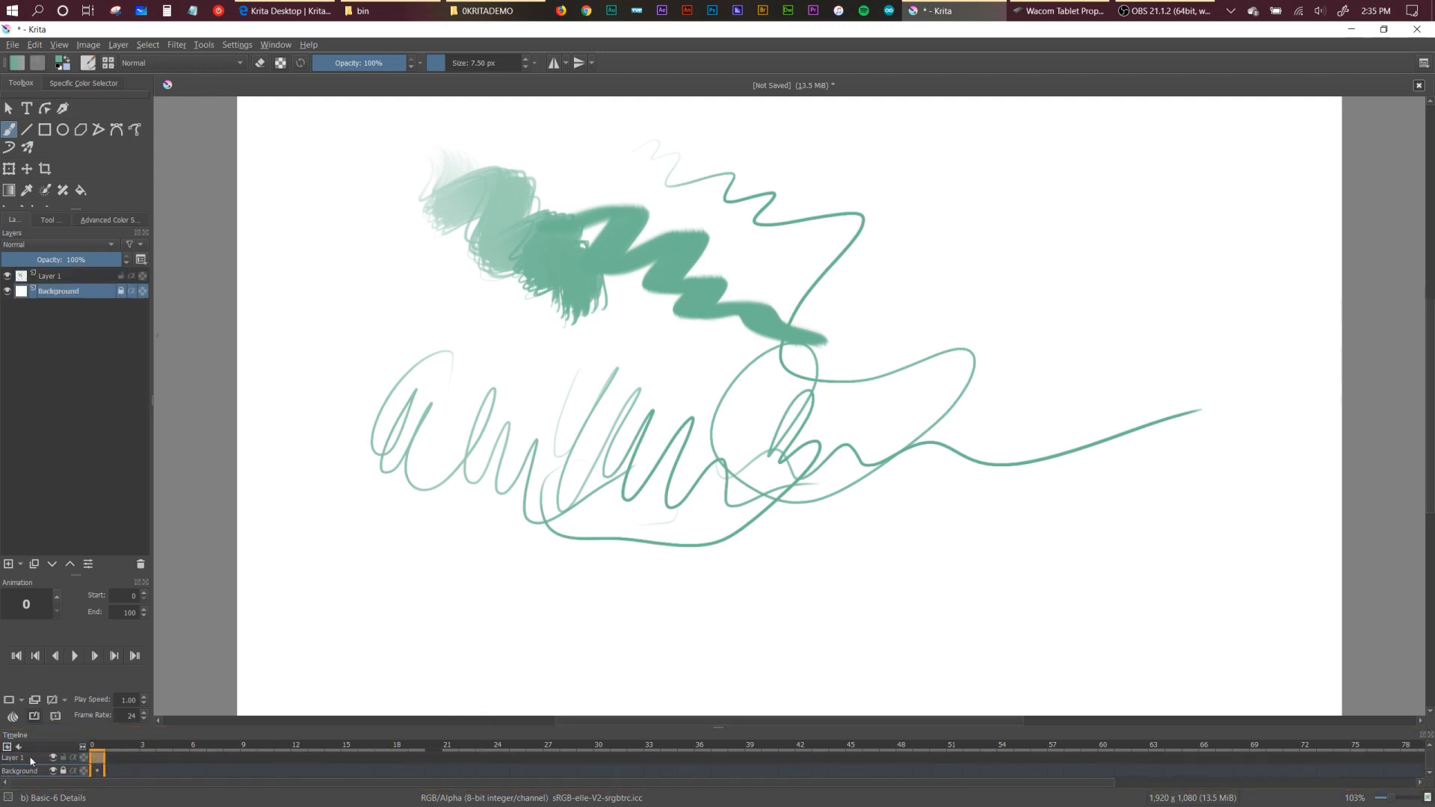
pyautogui.click(34, 761)
pyautogui.moveTo(327, 559); pyautogui.dragTo(451, 577)
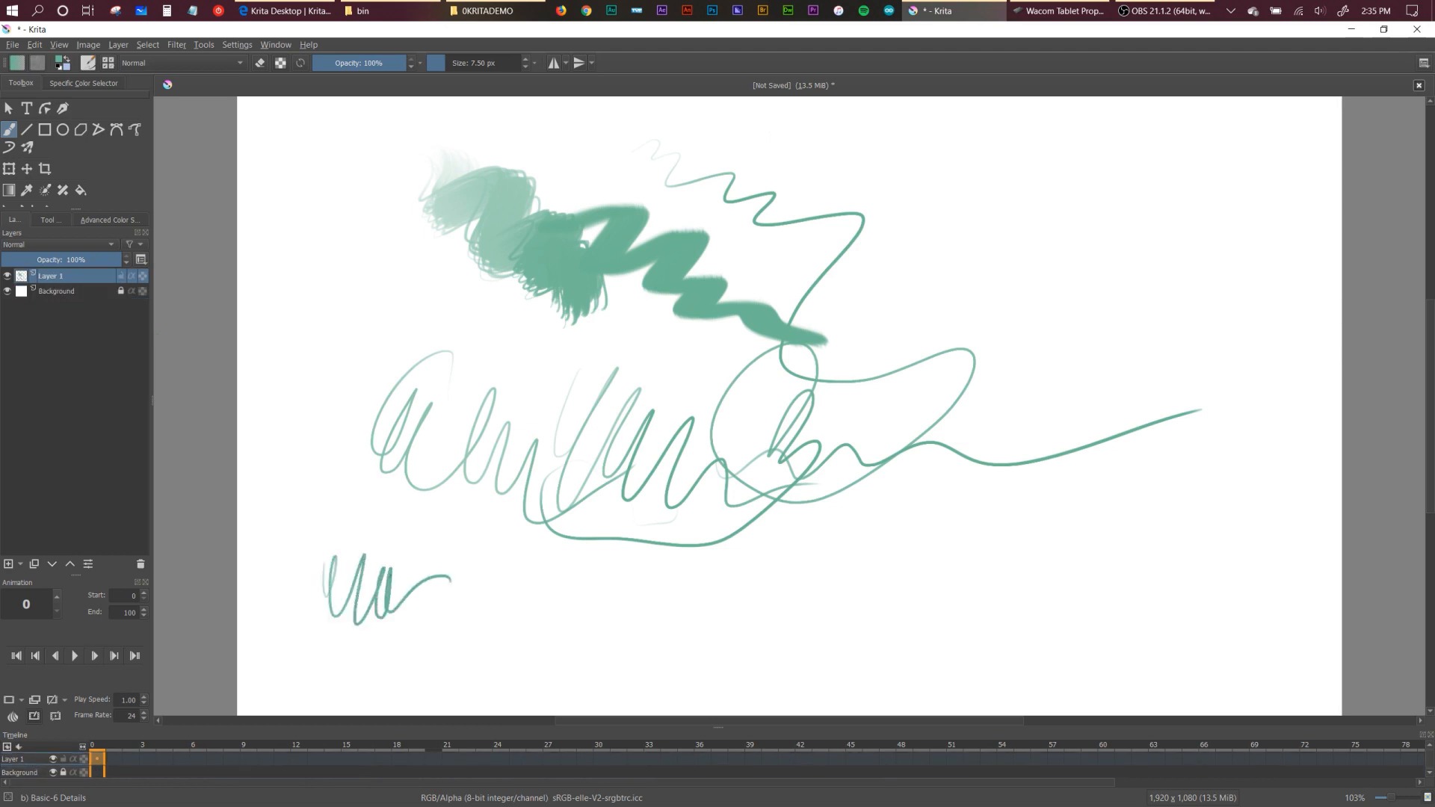
# Hide and show Layer 1 from both the layer list and the timeline, and add another wavy line over the lower-left scribble.
pyautogui.click(8, 276)
pyautogui.click(7, 276)
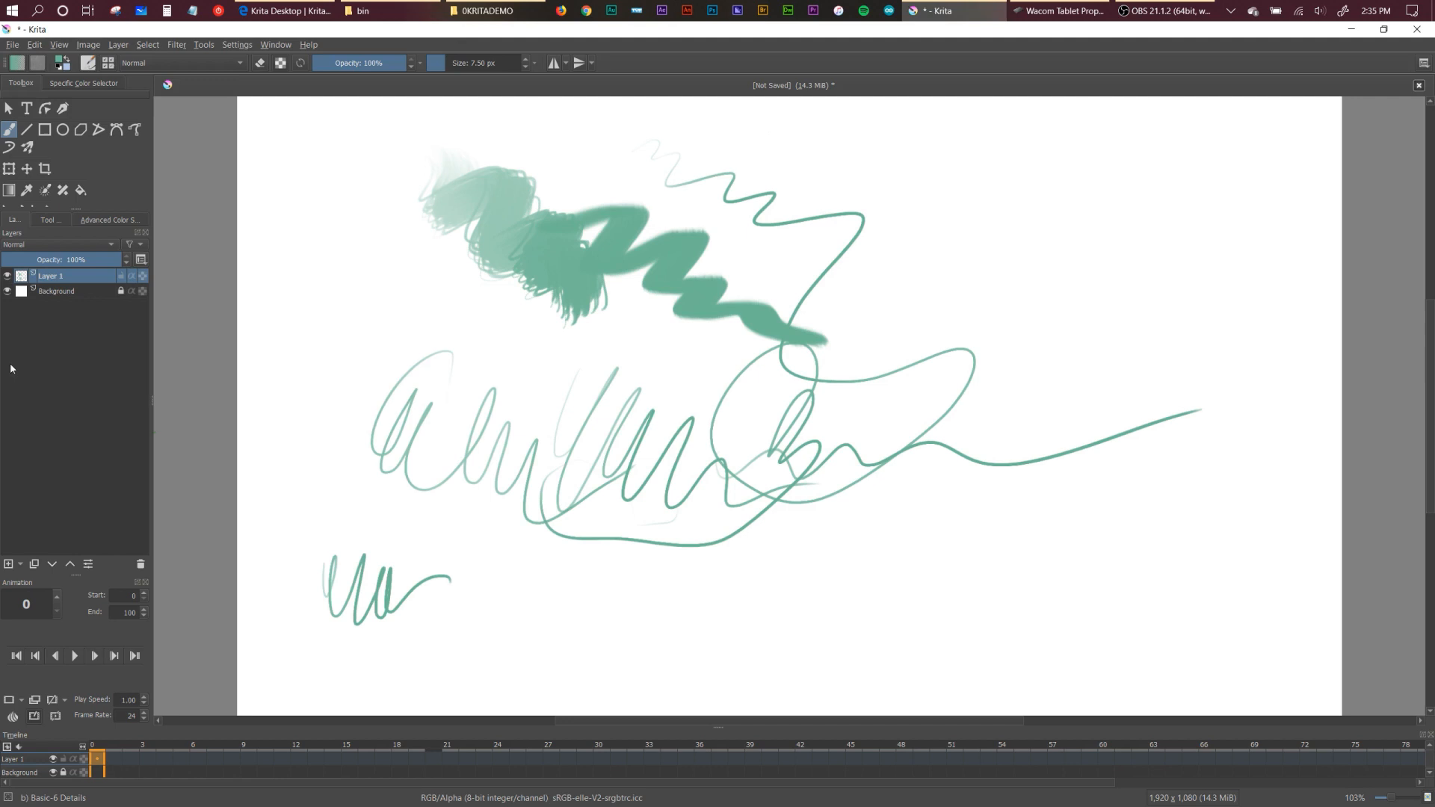
pyautogui.click(53, 758)
pyautogui.click(53, 758)
pyautogui.moveTo(325, 642)
pyautogui.mouseDown()
pyautogui.moveTo(386, 652)
pyautogui.moveTo(477, 609)
pyautogui.moveTo(619, 609)
pyautogui.mouseUp()
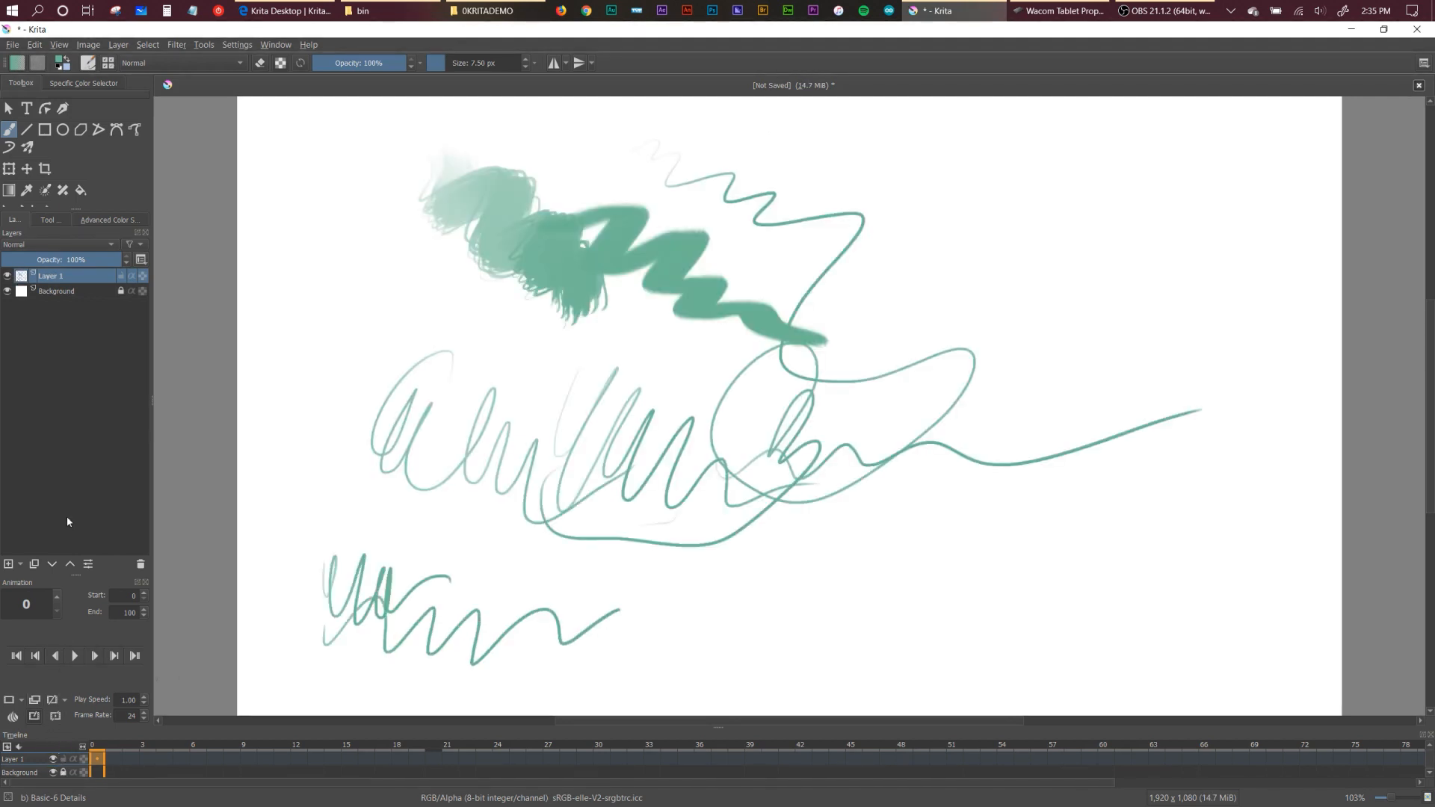
# Add a new paint layer and draw a looping muted red line on it across the lower right of the canvas.
pyautogui.click(8, 565)
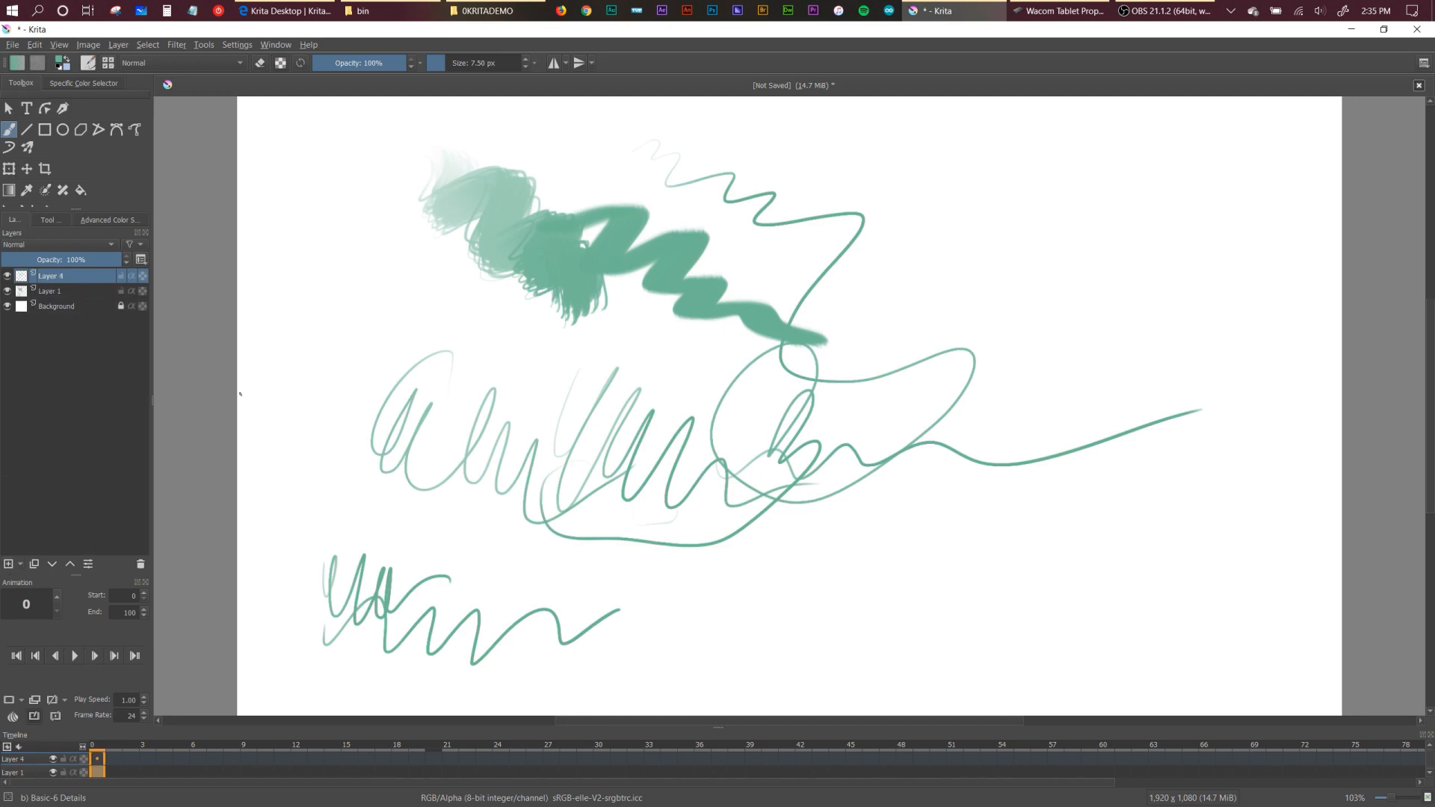
pyautogui.click(99, 219)
pyautogui.click(6, 402)
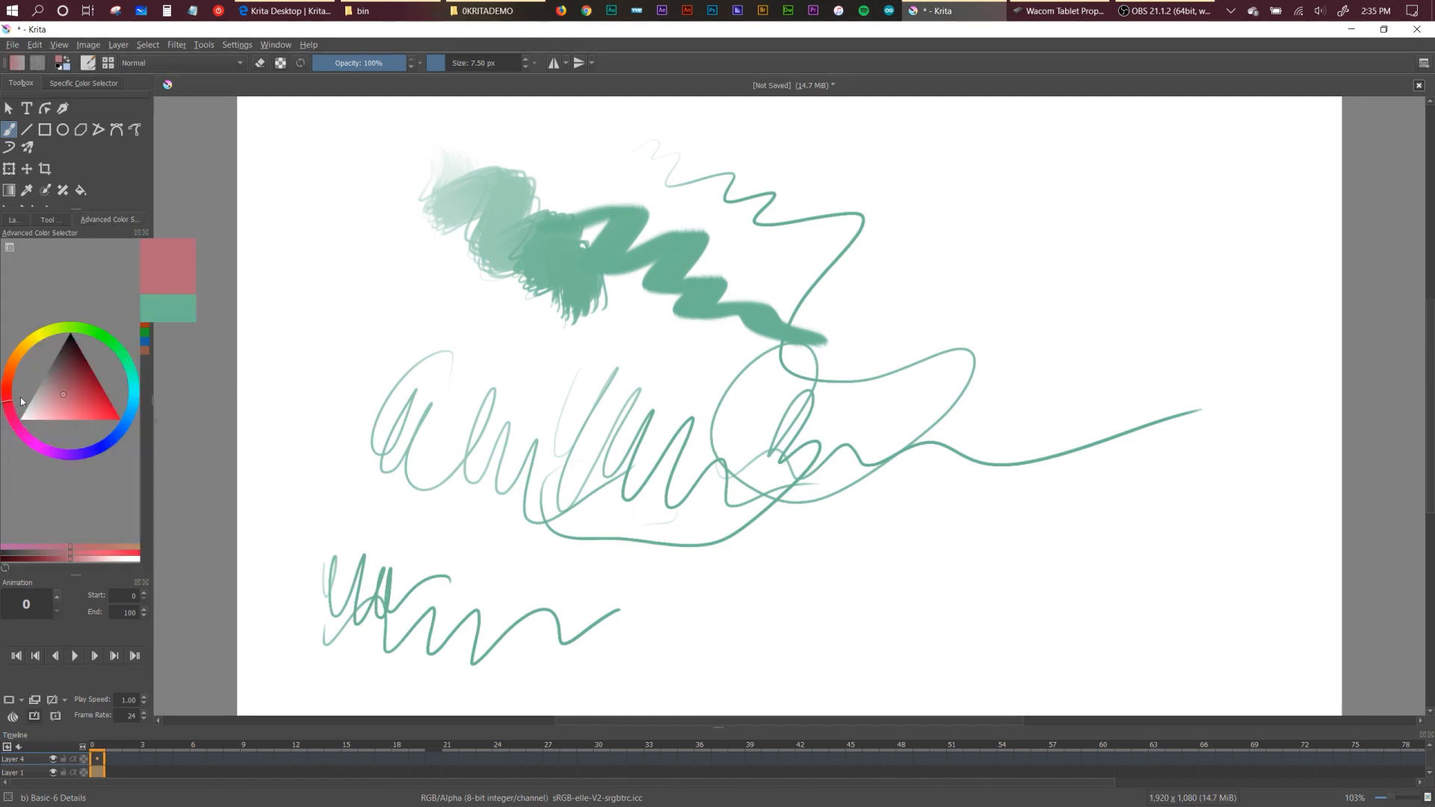
pyautogui.moveTo(625, 625)
pyautogui.mouseDown()
pyautogui.moveTo(710, 549)
pyautogui.moveTo(1166, 468)
pyautogui.mouseUp()
# Hide and show Layer 4 and Layer 1 from the timeline, and draw a stroke across the lower canvas.
pyautogui.click(11, 221)
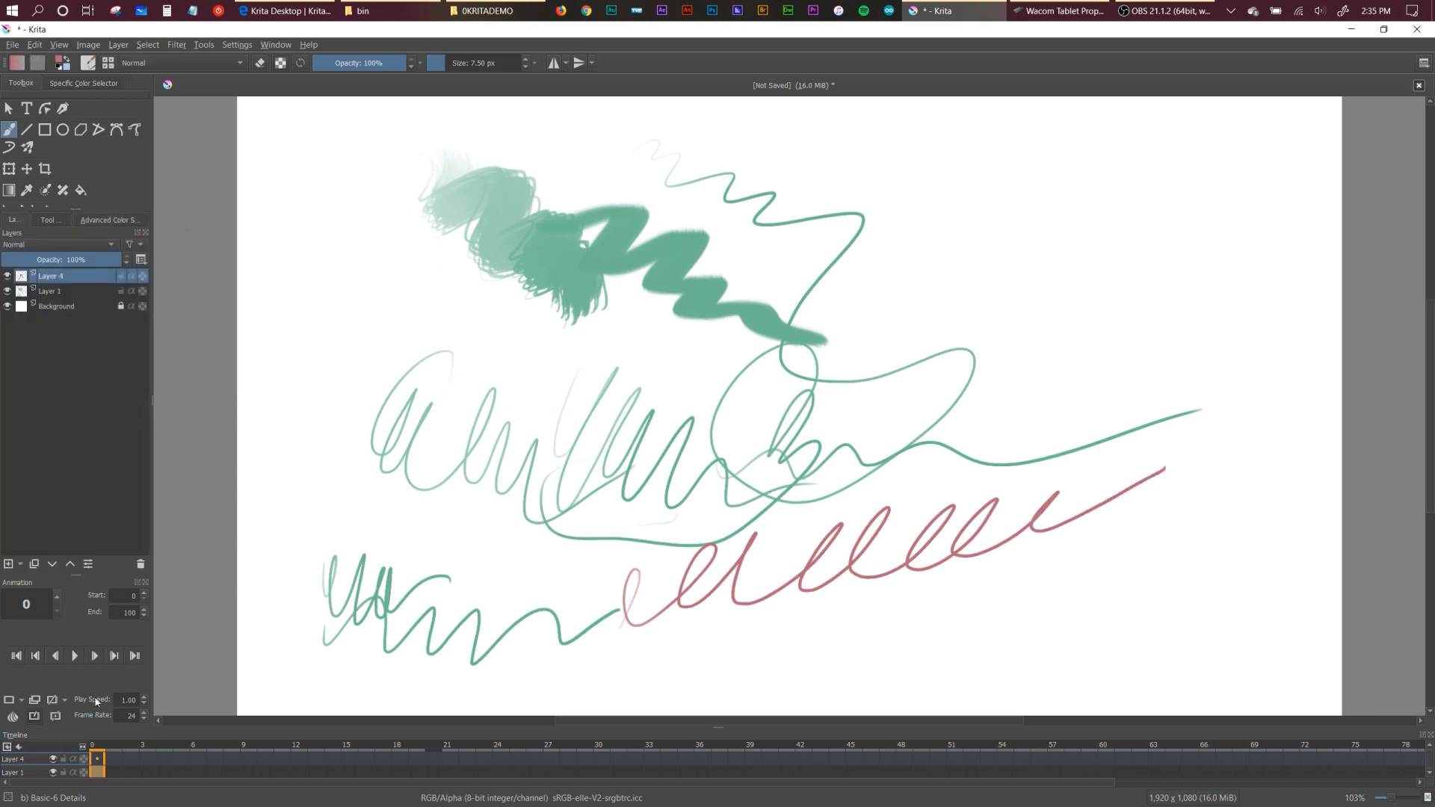
pyautogui.click(56, 758)
pyautogui.click(55, 759)
pyautogui.click(56, 772)
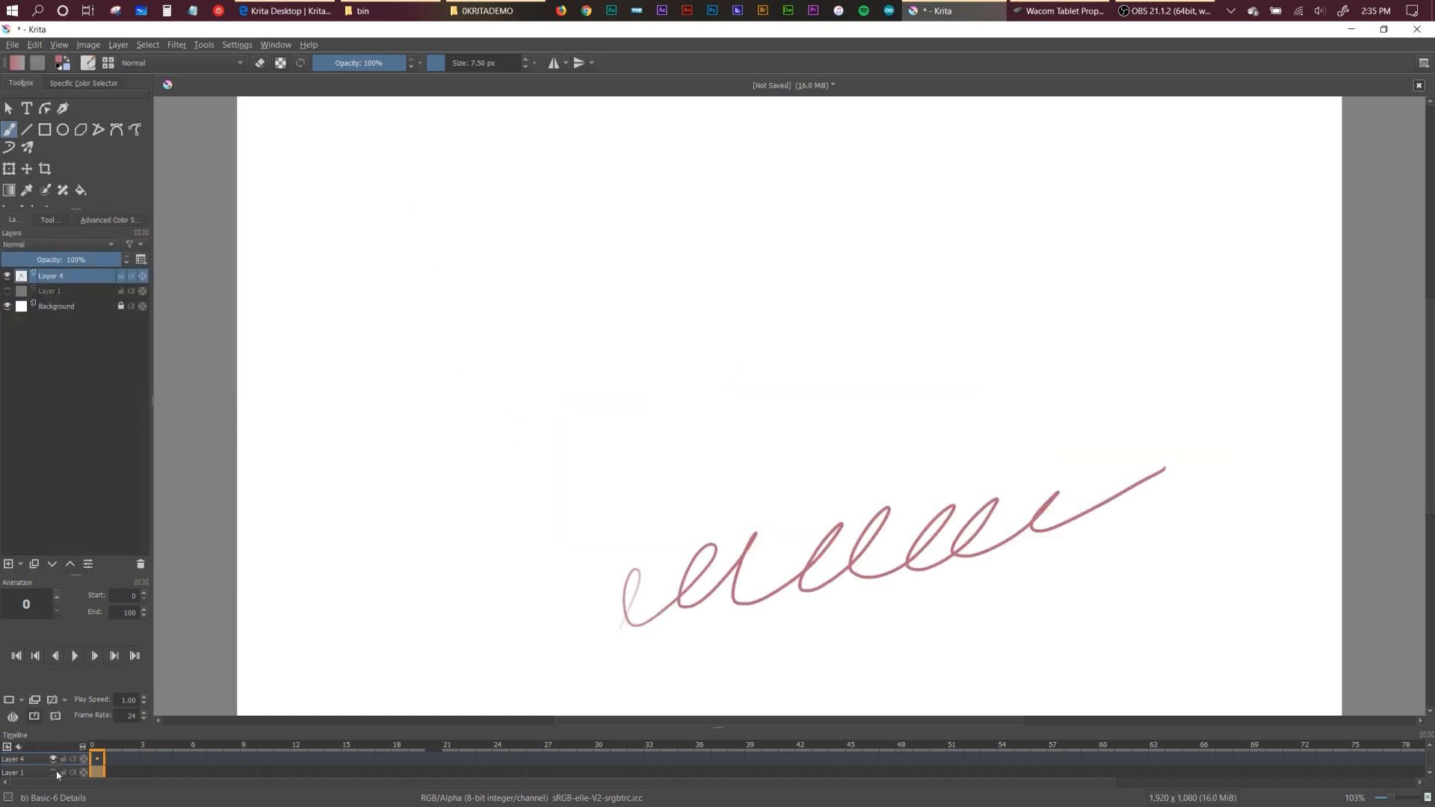
pyautogui.click(55, 772)
pyautogui.moveTo(293, 557)
pyautogui.mouseDown()
pyautogui.moveTo(370, 506)
pyautogui.moveTo(680, 568)
pyautogui.moveTo(1126, 532)
pyautogui.mouseUp()
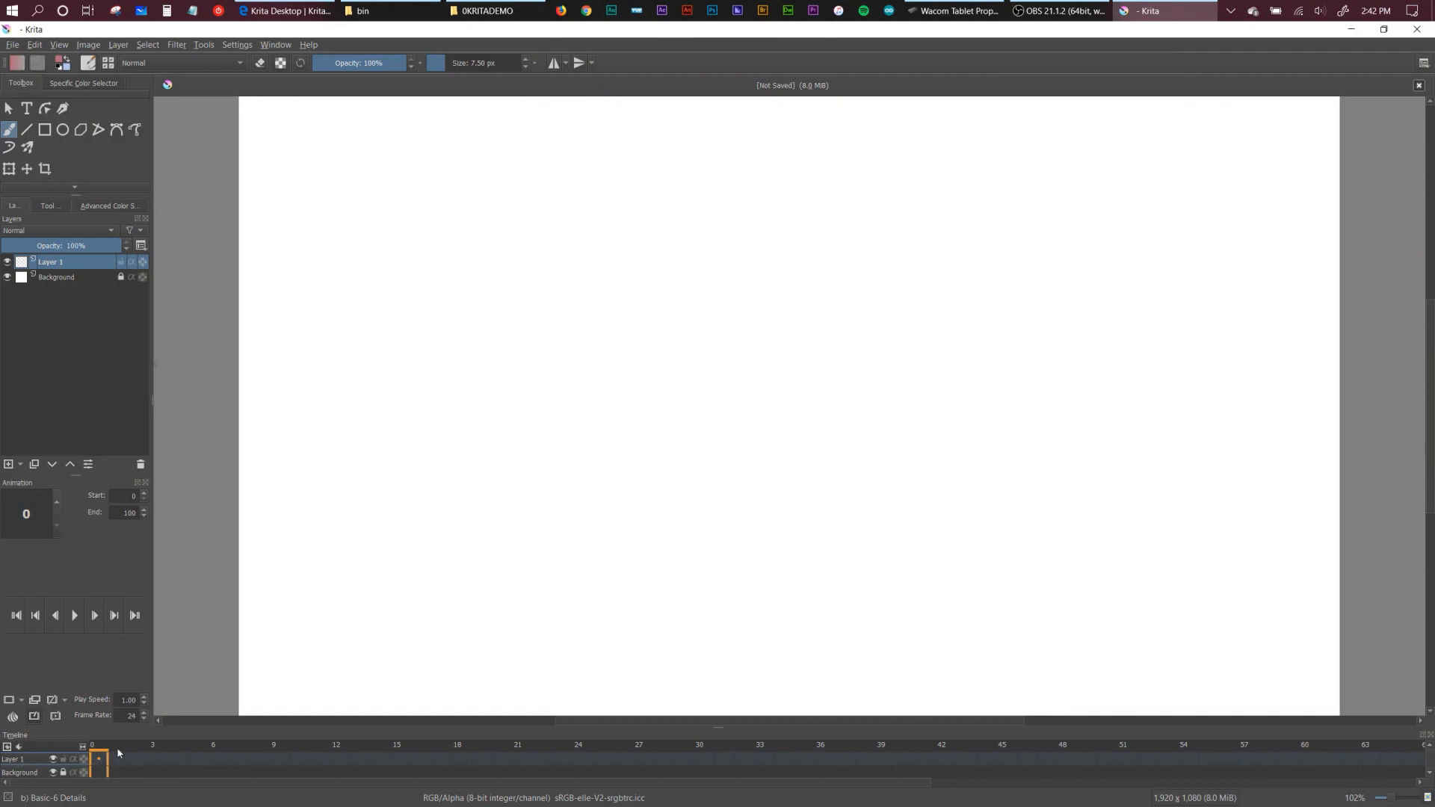
# Create a blank frame at frame 0 of Layer 1 in the timeline.
pyautogui.moveTo(106, 748)
pyautogui.mouseDown()
pyautogui.moveTo(234, 739)
pyautogui.moveTo(93, 736)
pyautogui.mouseUp()
pyautogui.rightClick(105, 761)
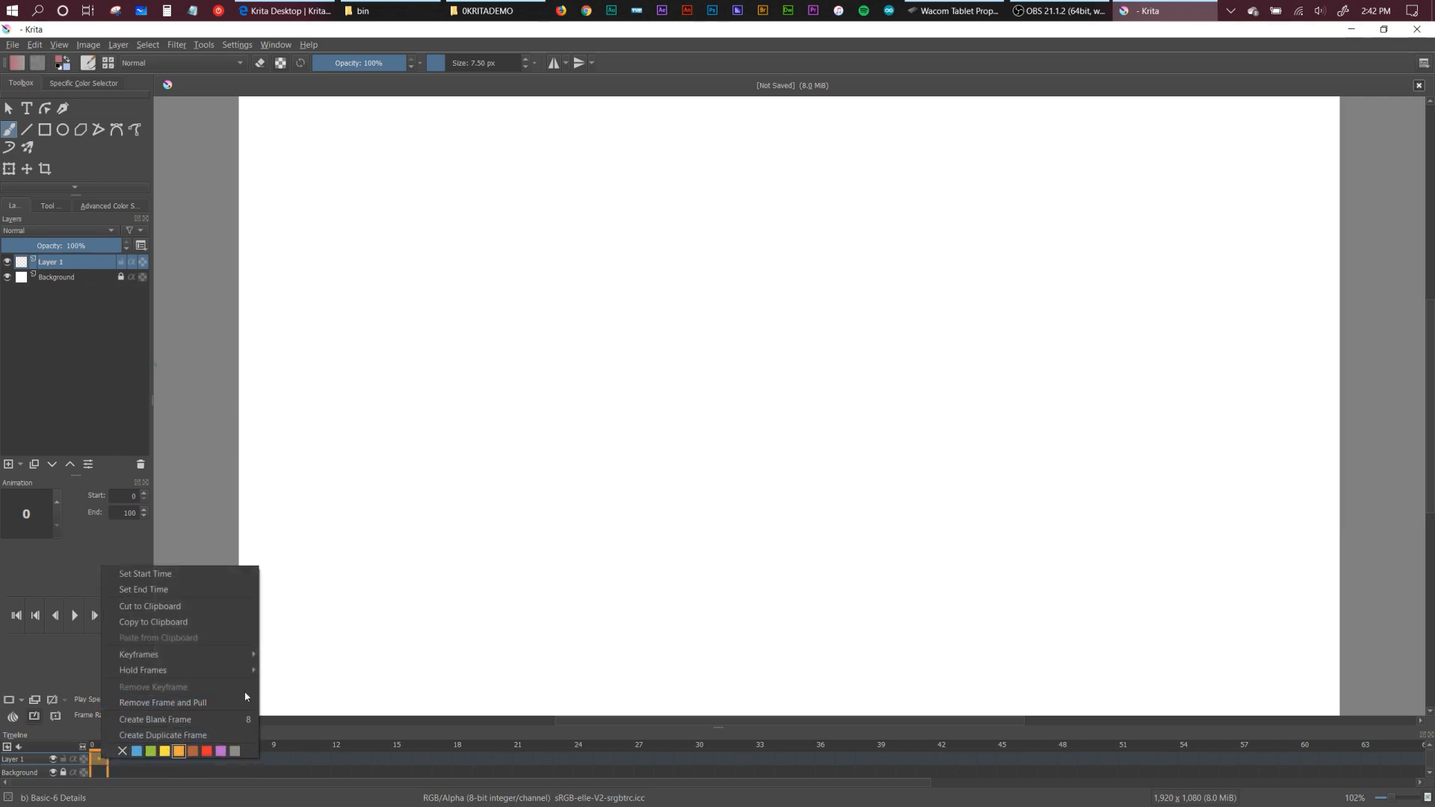
pyautogui.click(172, 720)
# Check frame 1, return to frame 0, and draw a looping curve with a small zigzag below it in the canvas's upper left.
pyautogui.click(116, 751)
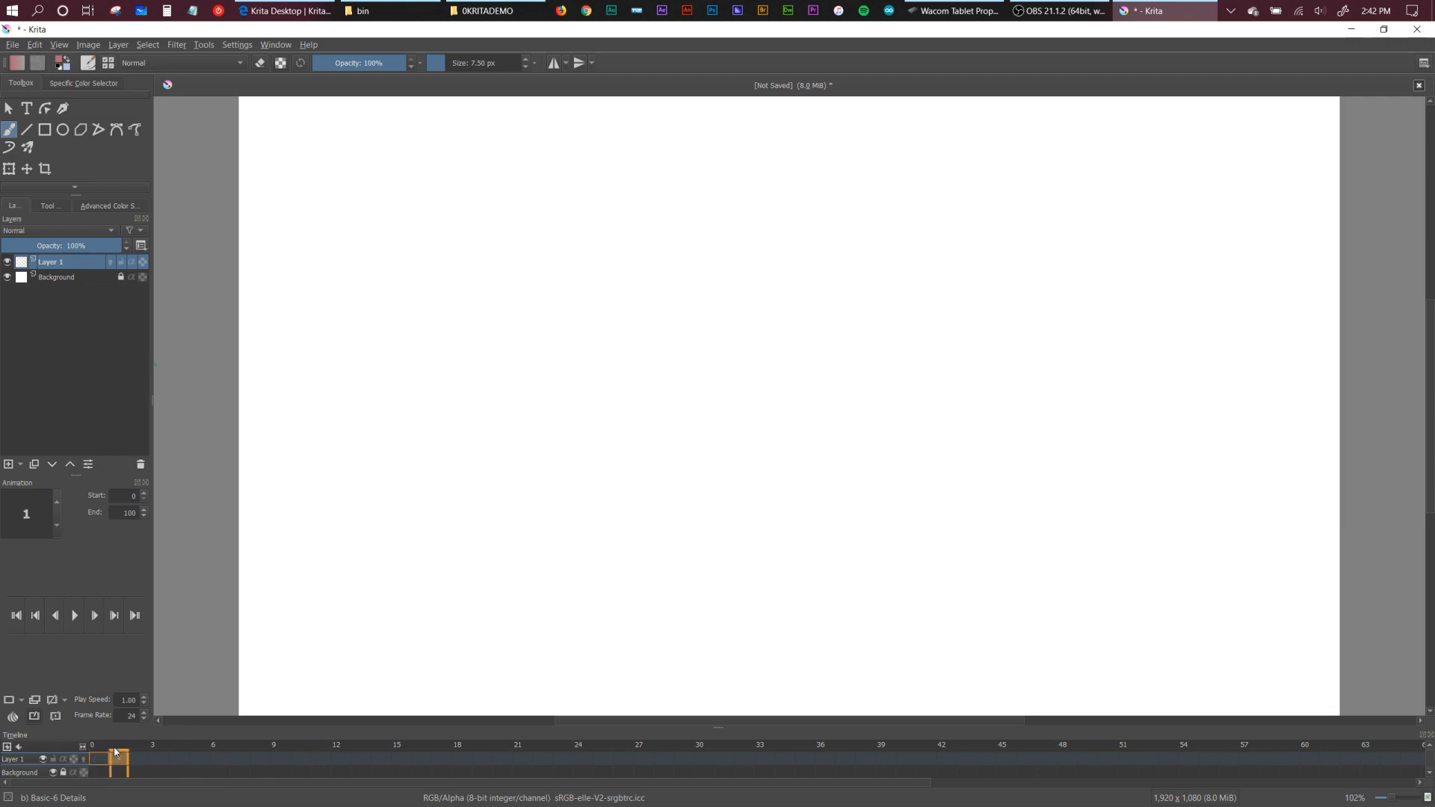
pyautogui.moveTo(116, 751)
pyautogui.mouseDown()
pyautogui.moveTo(299, 745)
pyautogui.moveTo(92, 740)
pyautogui.mouseUp()
pyautogui.moveTo(391, 277)
pyautogui.mouseDown()
pyautogui.moveTo(458, 205)
pyautogui.moveTo(518, 271)
pyautogui.mouseUp()
pyautogui.moveTo(485, 348)
pyautogui.mouseDown()
pyautogui.moveTo(493, 315)
pyautogui.moveTo(512, 403)
pyautogui.moveTo(554, 383)
pyautogui.mouseUp()
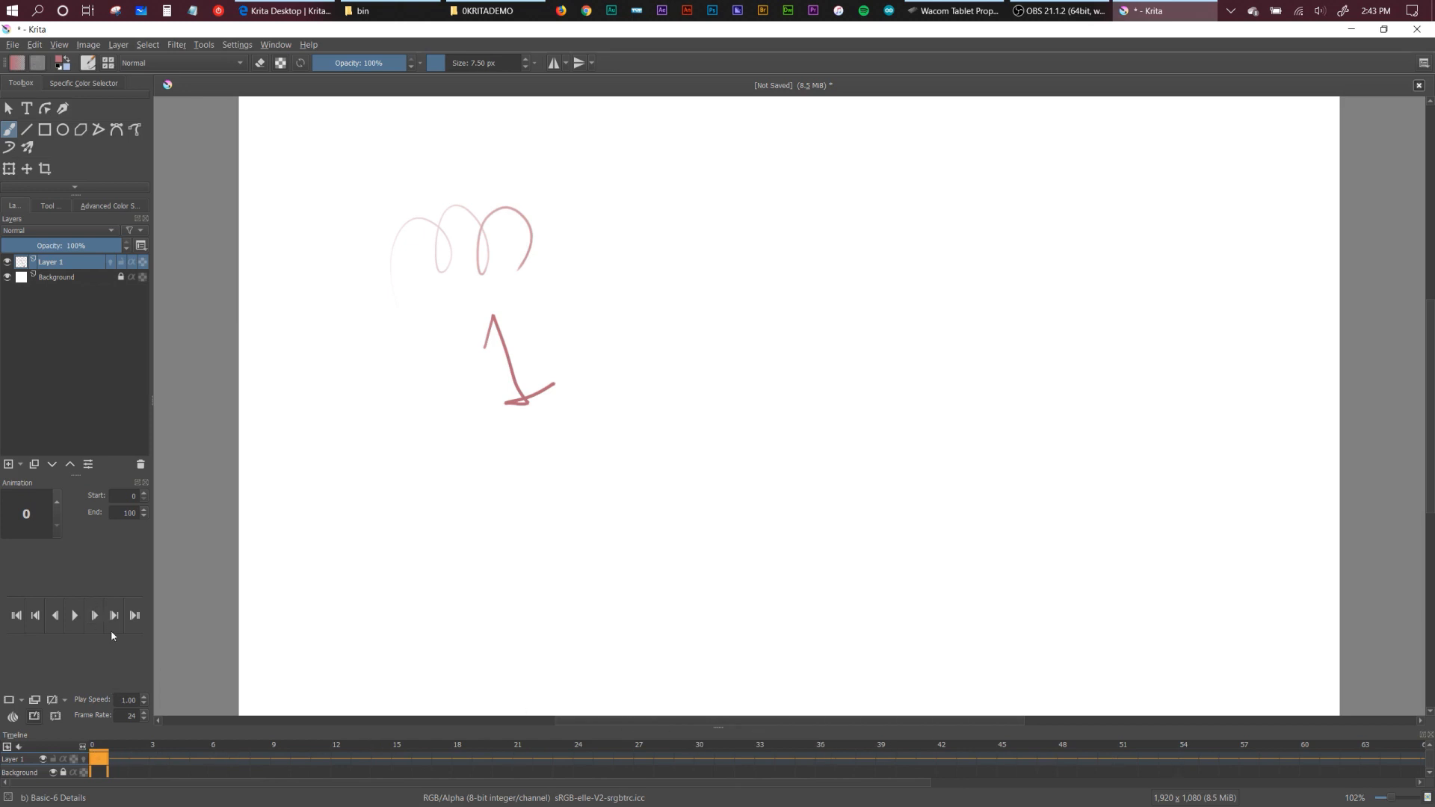
# Create a blank frame at frame 3 of Layer 1 and handwrite "Drawing" with a large 2 below it.
pyautogui.click(160, 758)
pyautogui.rightClick(162, 759)
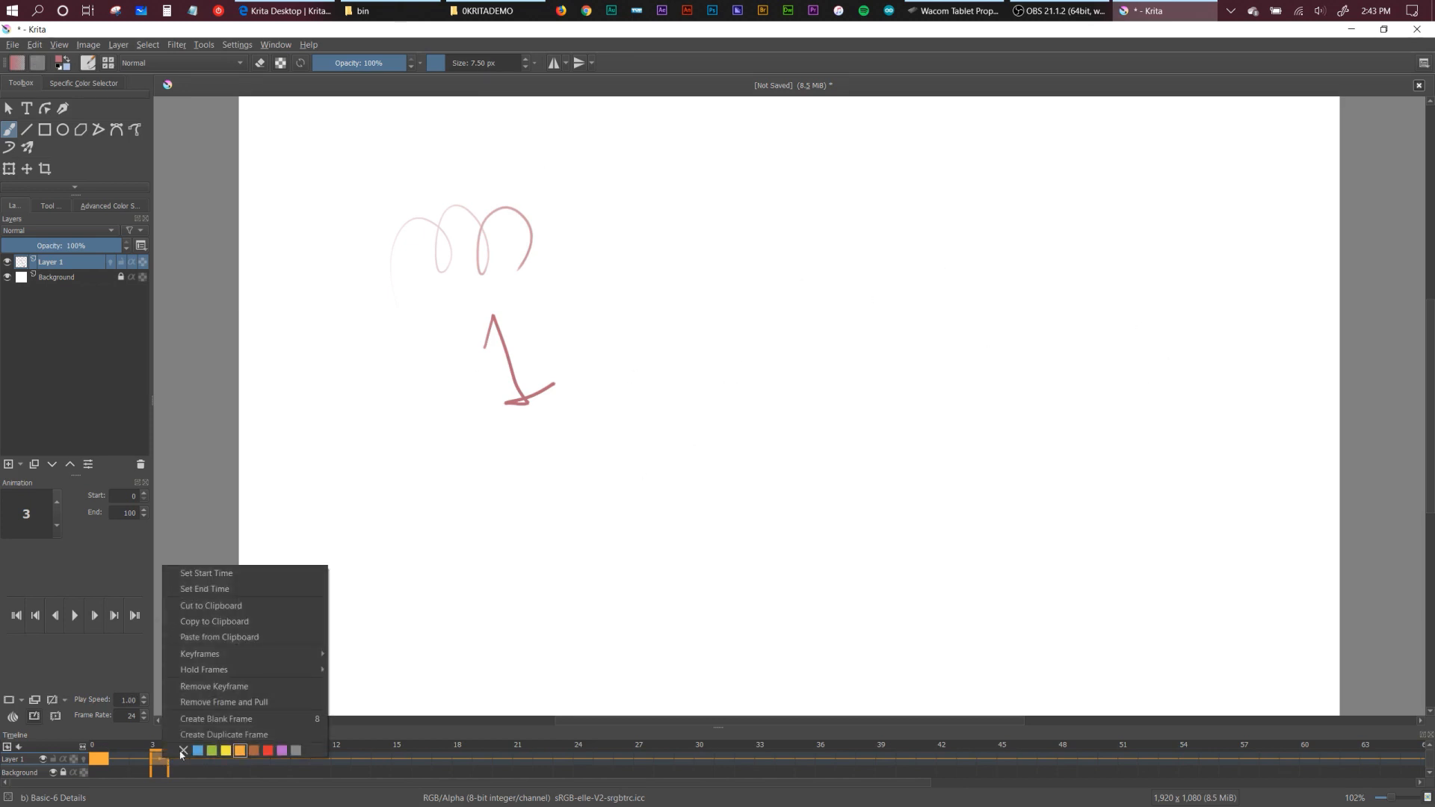
pyautogui.click(266, 718)
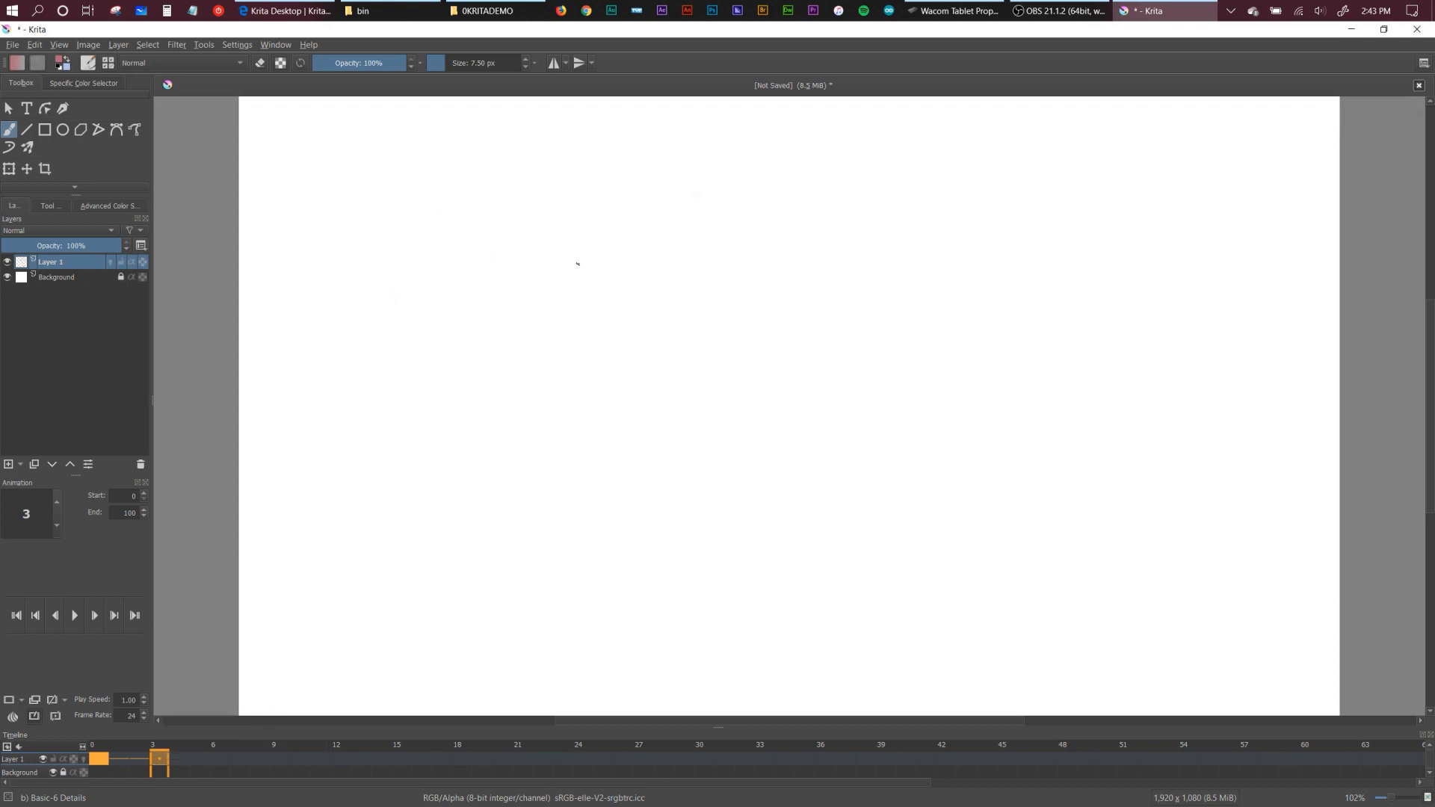
pyautogui.moveTo(513, 204)
pyautogui.mouseDown()
pyautogui.moveTo(541, 290)
pyautogui.moveTo(708, 217)
pyautogui.moveTo(715, 269)
pyautogui.mouseUp()
pyautogui.moveTo(605, 394)
pyautogui.mouseDown()
pyautogui.moveTo(689, 374)
pyautogui.moveTo(761, 440)
pyautogui.mouseUp()
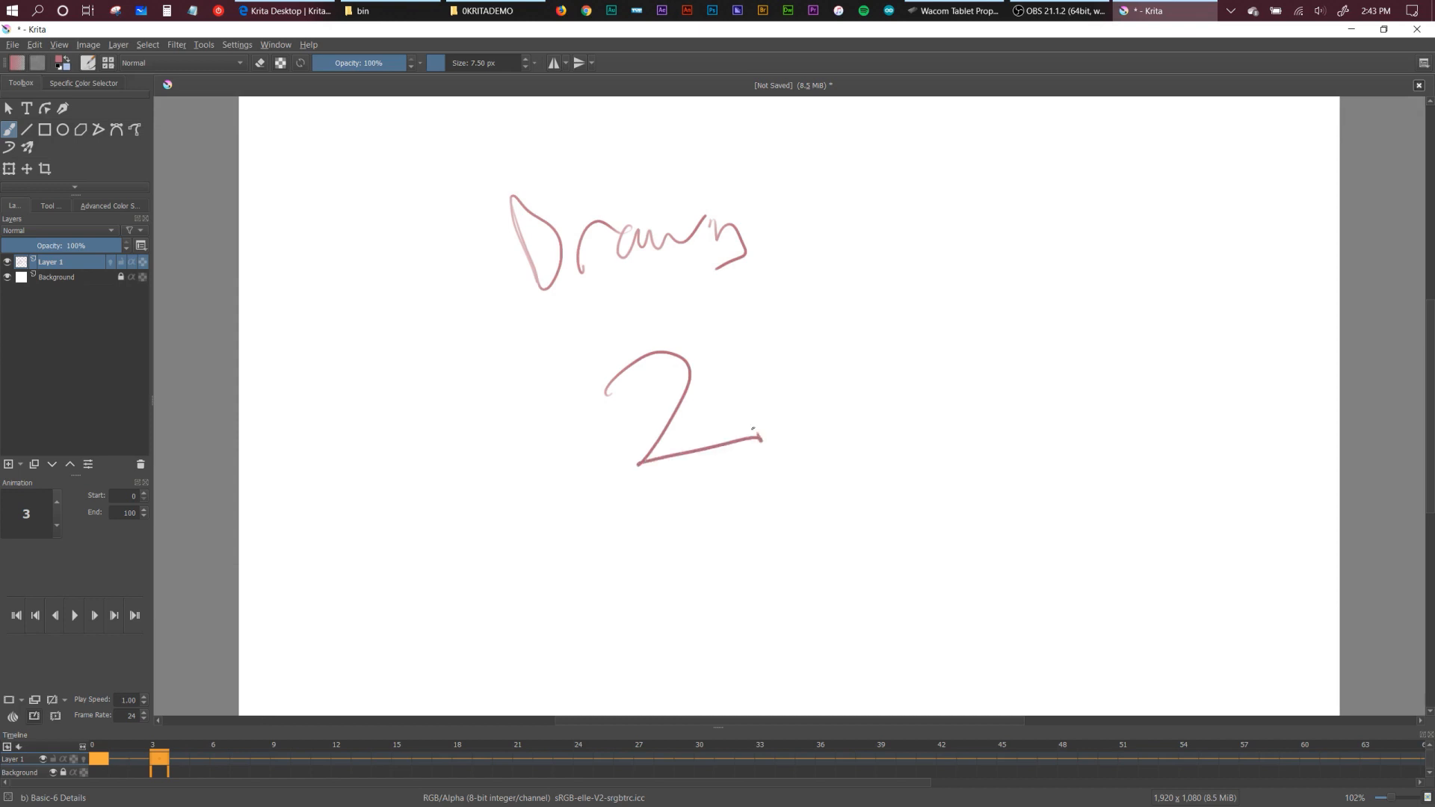
# Compare the drawings at frames 0 and 3, and create blank frames at frames 6 and 7 of Layer 1.
pyautogui.click(99, 744)
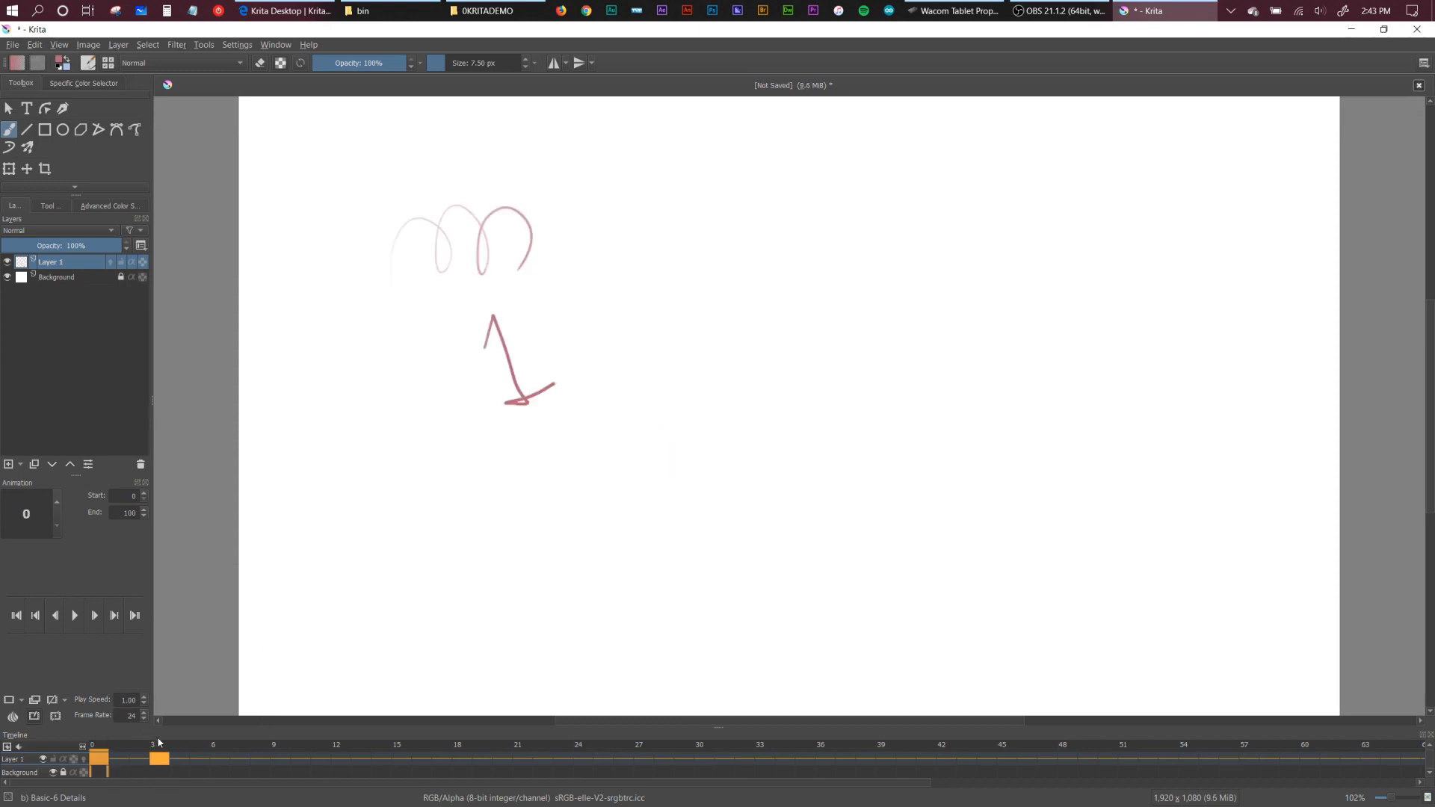
pyautogui.click(159, 745)
pyautogui.click(99, 744)
pyautogui.click(165, 747)
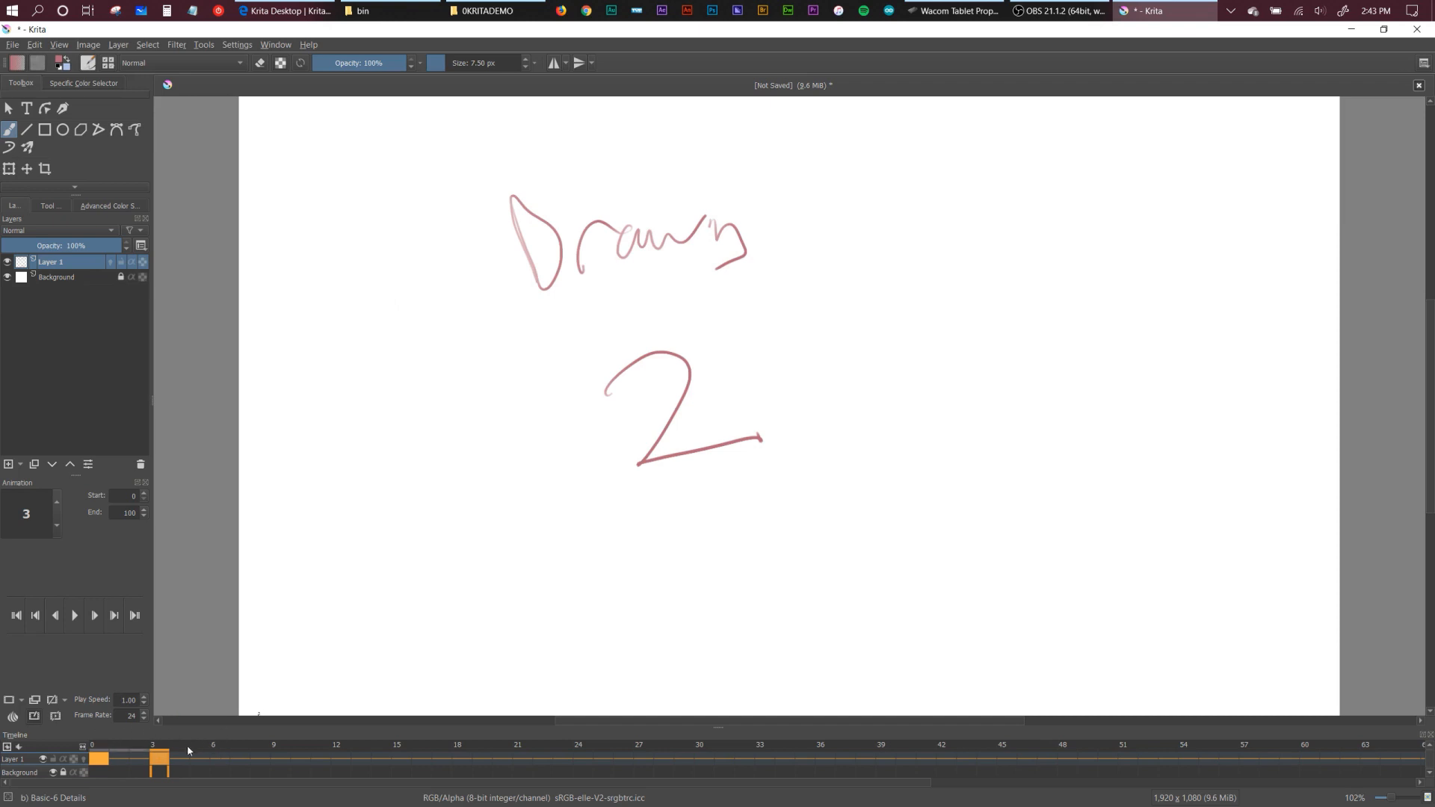
pyautogui.click(222, 761)
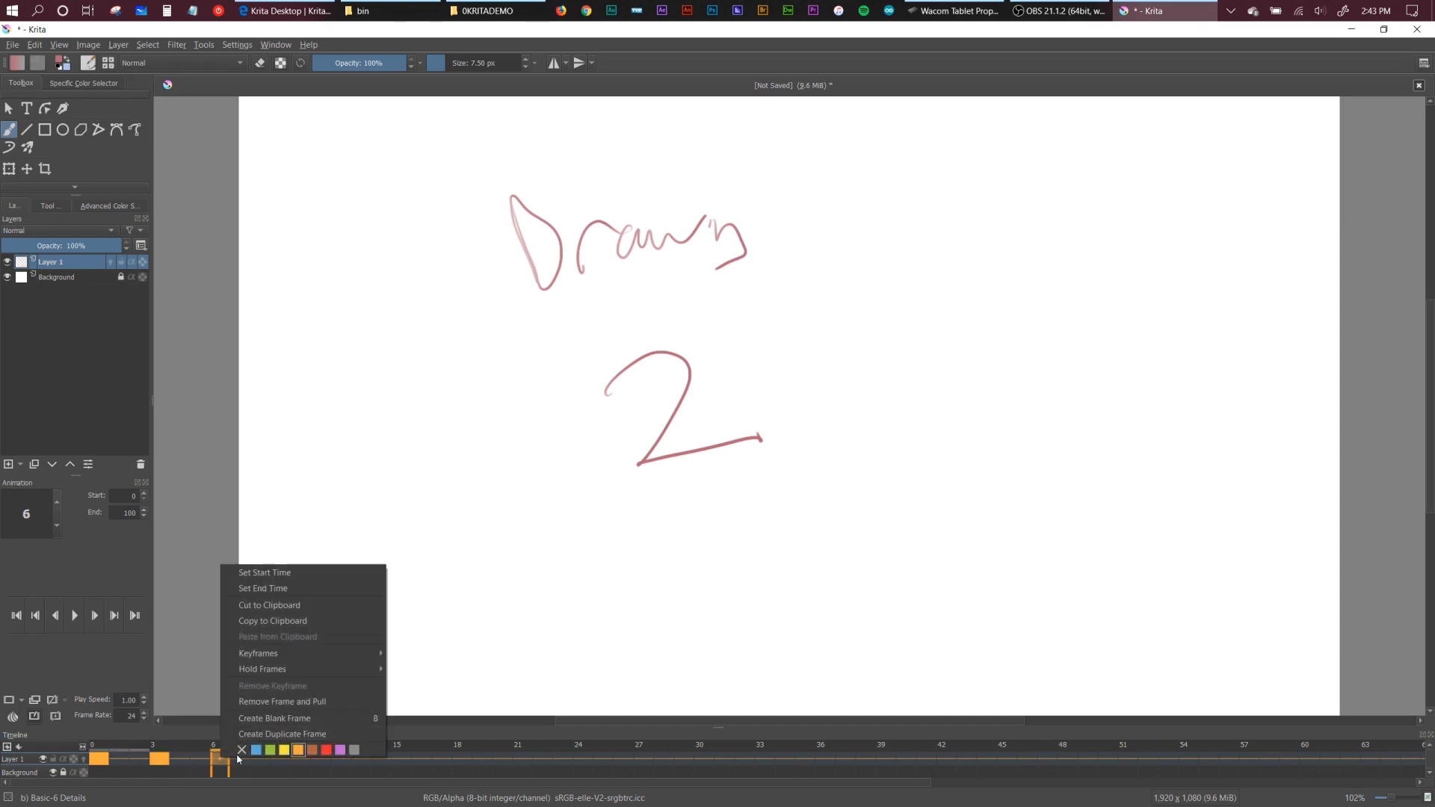
pyautogui.click(305, 719)
pyautogui.click(239, 758)
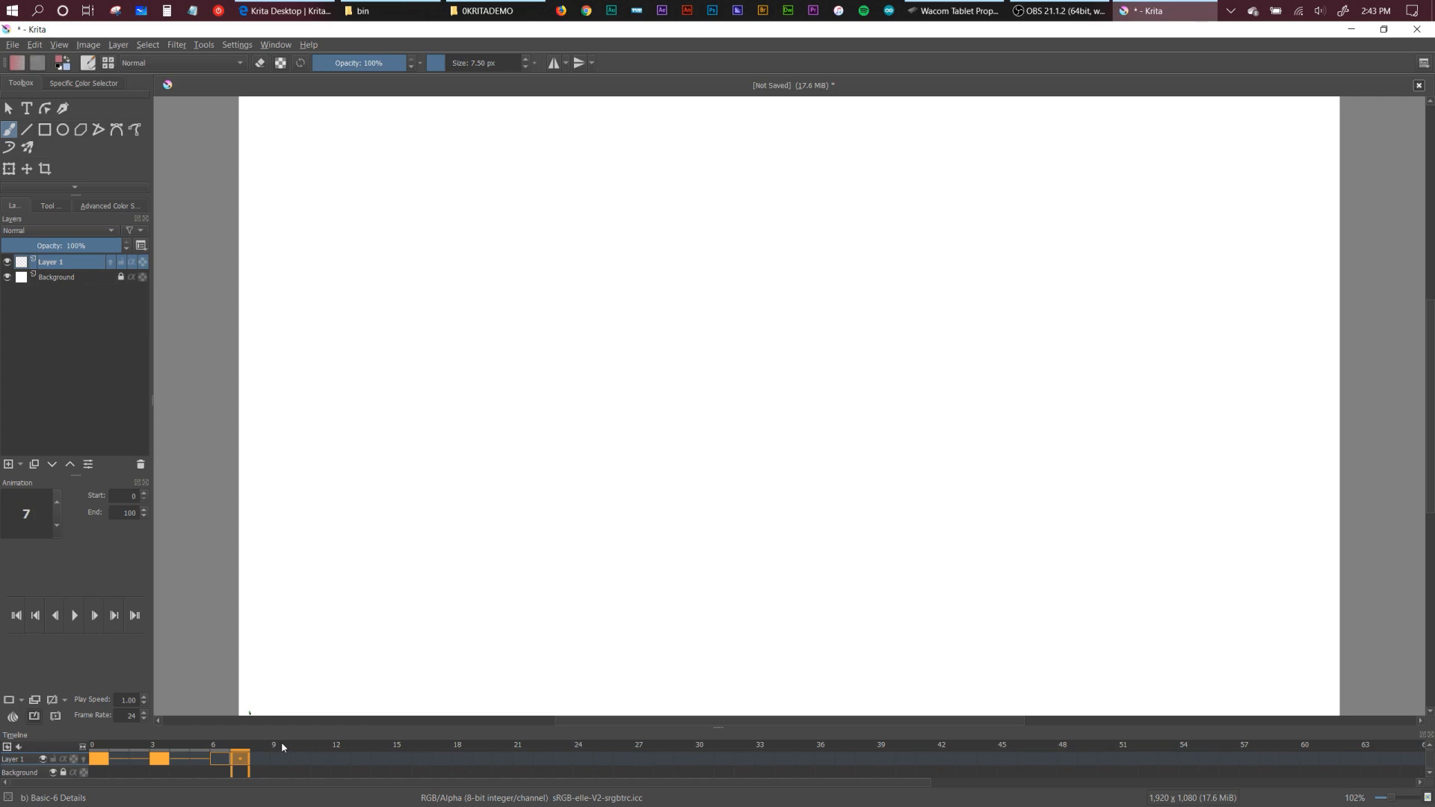
# Move back and forth through the frames around 5 to 8 to compare the held drawing with the blank frames.
pyautogui.press('Left')
pyautogui.press('Right')
pyautogui.press('Left')
pyautogui.press('Left')
pyautogui.press('Right')
pyautogui.press('Right')
pyautogui.press('Left')
pyautogui.press('Left')
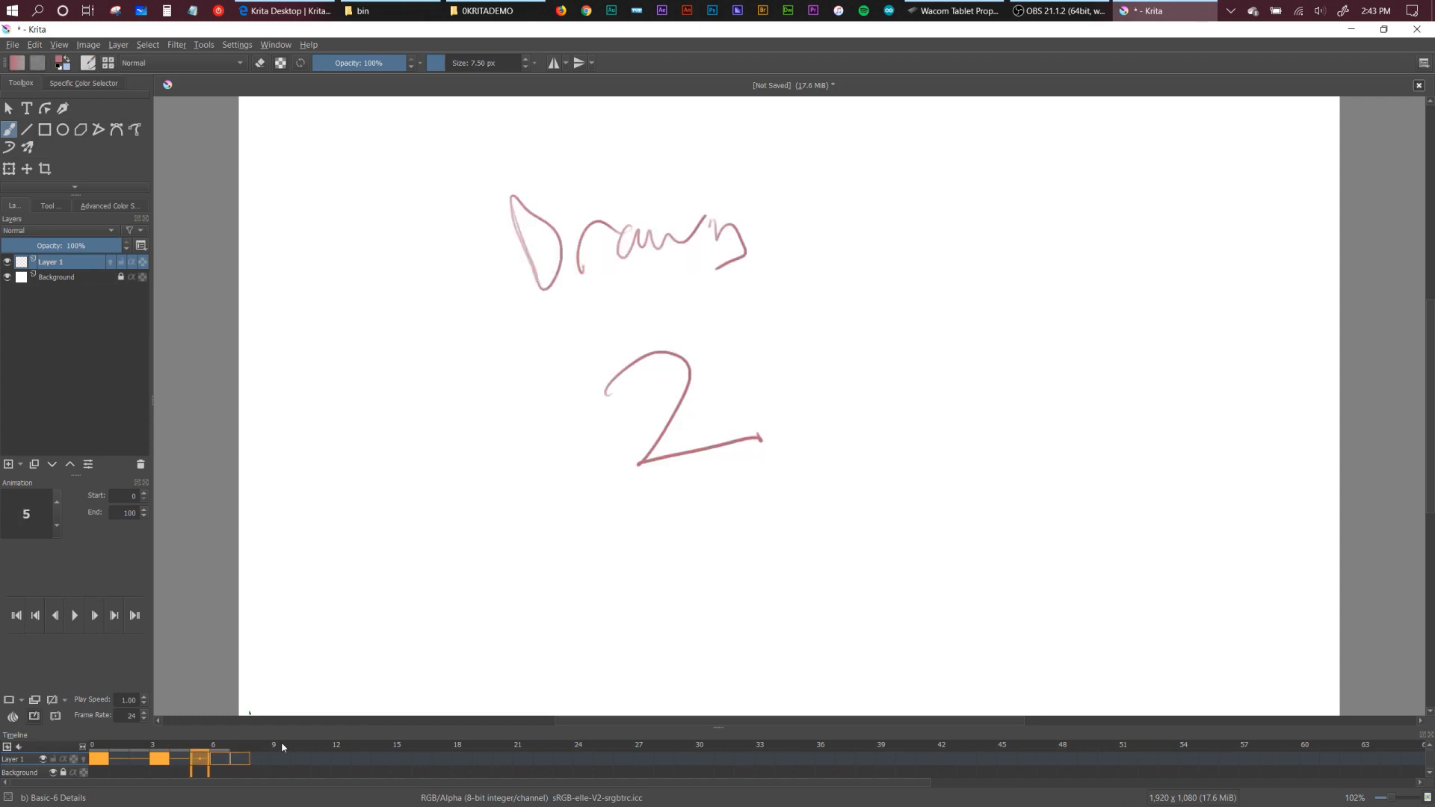
pyautogui.press('Right')
pyautogui.press('Right')
pyautogui.press('Left')
pyautogui.press('Left')
pyautogui.press('Right')
pyautogui.press('Right')
pyautogui.press('Right')
pyautogui.press('Left')
pyautogui.press('Left')
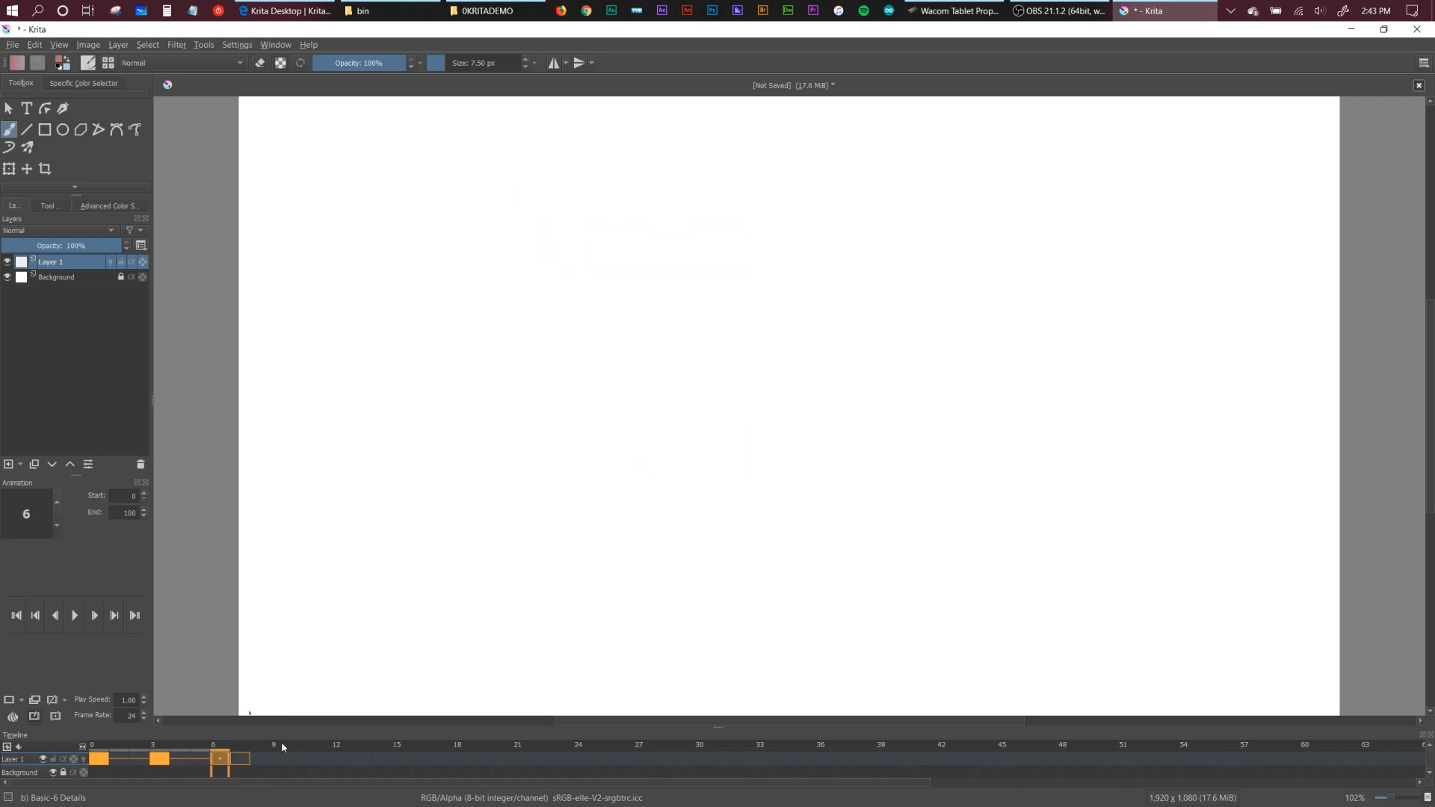
pyautogui.press('Right')
pyautogui.press('Right')
pyautogui.press('Left')
pyautogui.press('Left')
pyautogui.press('Right')
pyautogui.press('Right')
# Insert 12 keyframes with a frame timing of 1 after frame 8 of Layer 1, and undo the insertion.
pyautogui.rightClick(261, 761)
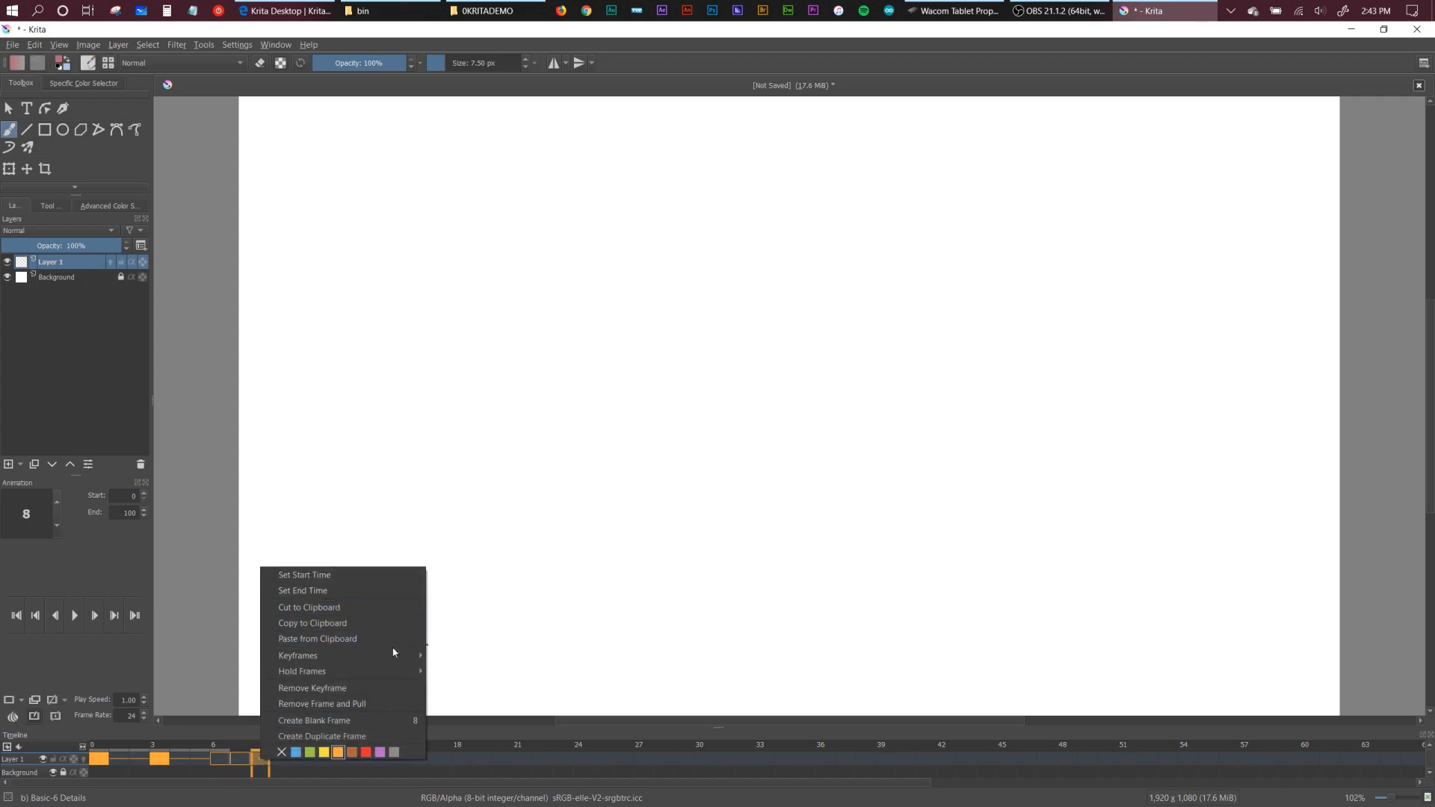
pyautogui.moveTo(401, 660)
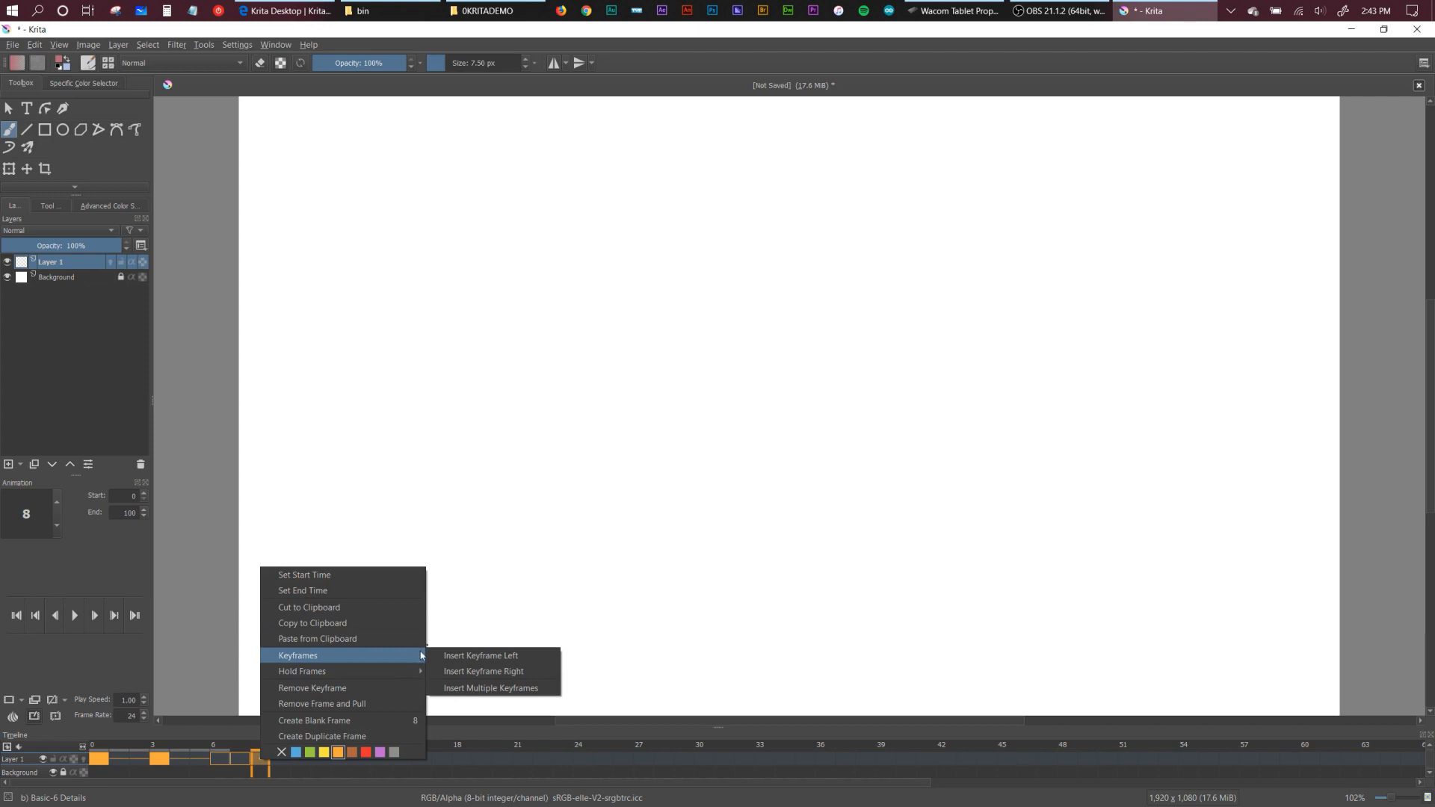
pyautogui.click(537, 688)
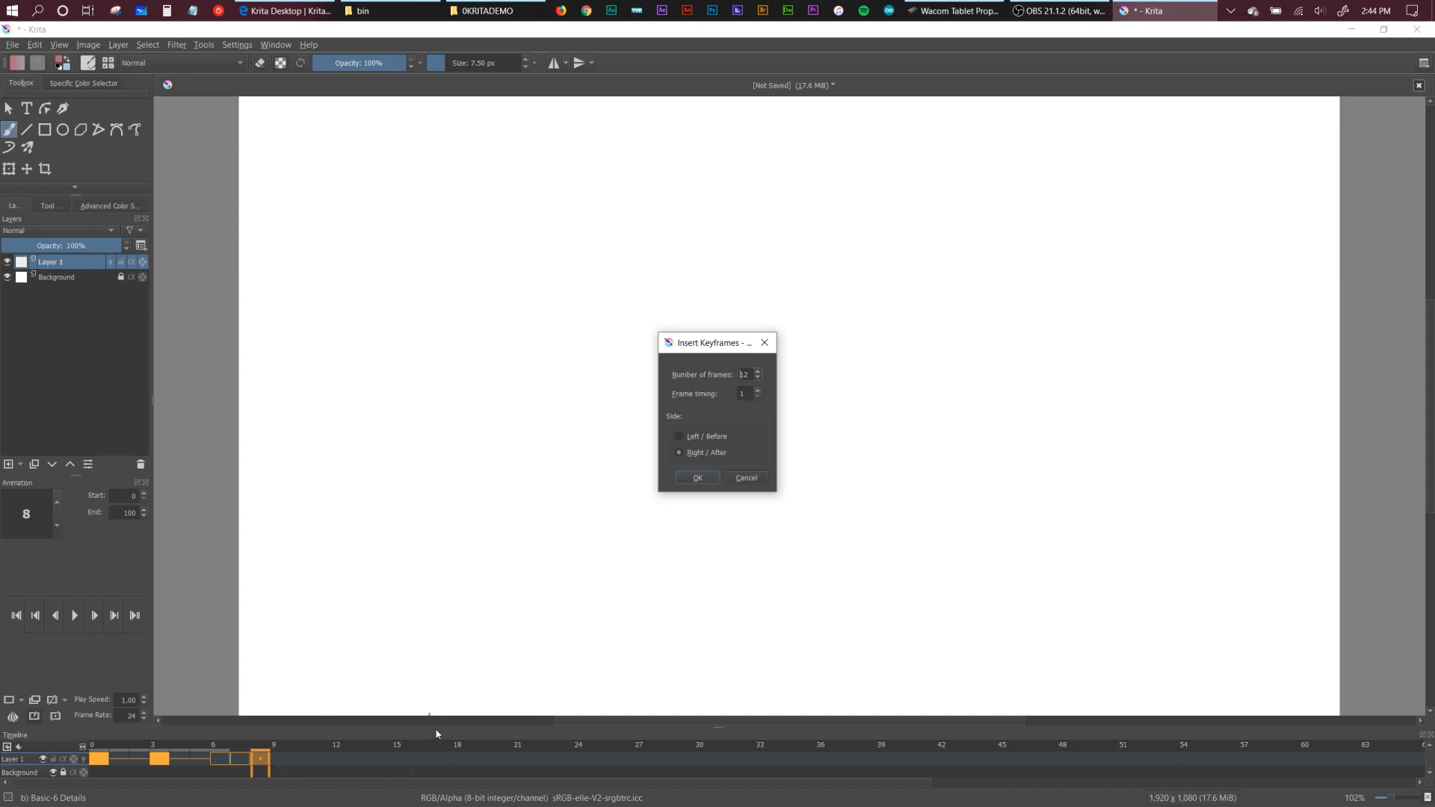
pyautogui.click(699, 479)
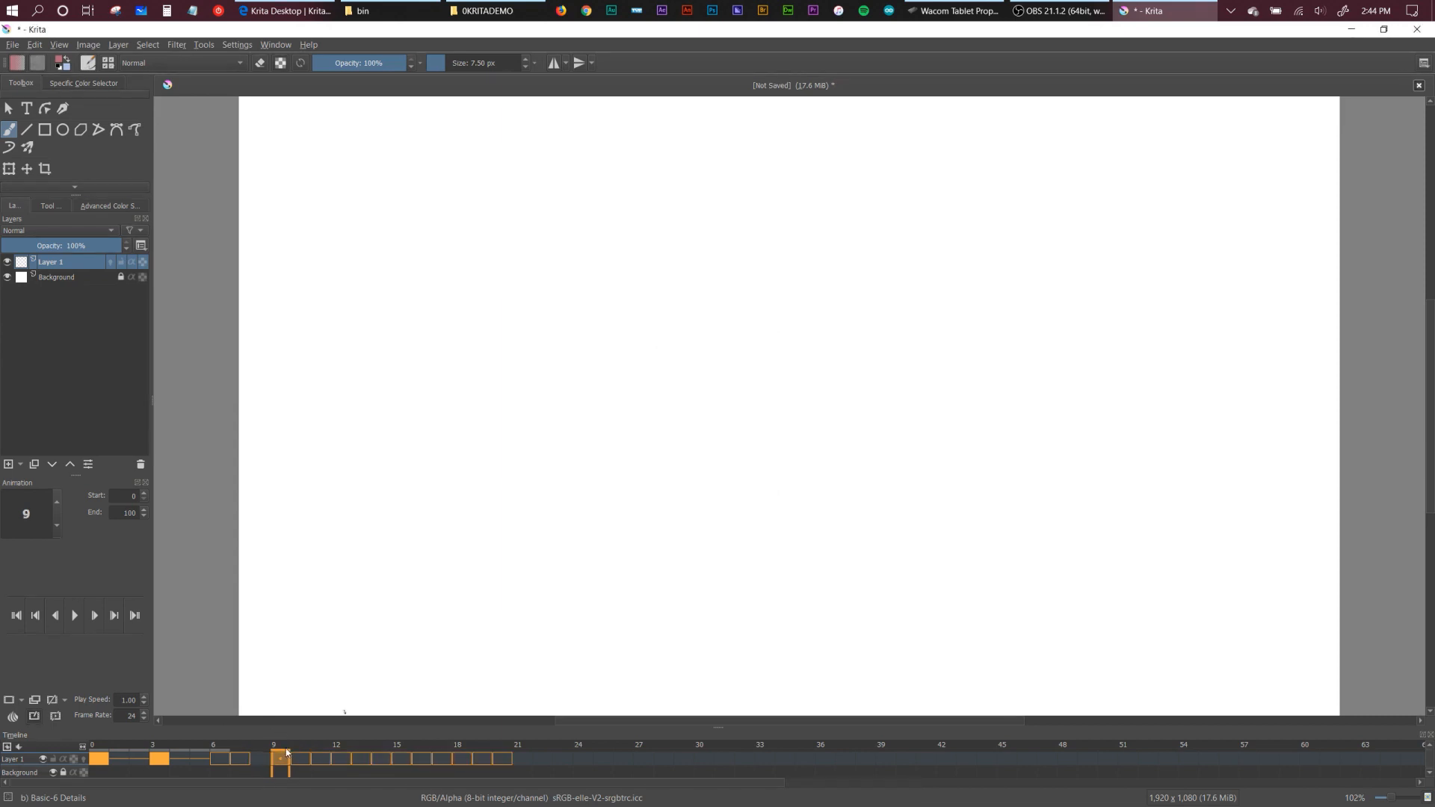
pyautogui.moveTo(288, 753)
pyautogui.mouseDown()
pyautogui.moveTo(562, 747)
pyautogui.moveTo(282, 746)
pyautogui.mouseUp()
pyautogui.click(261, 759)
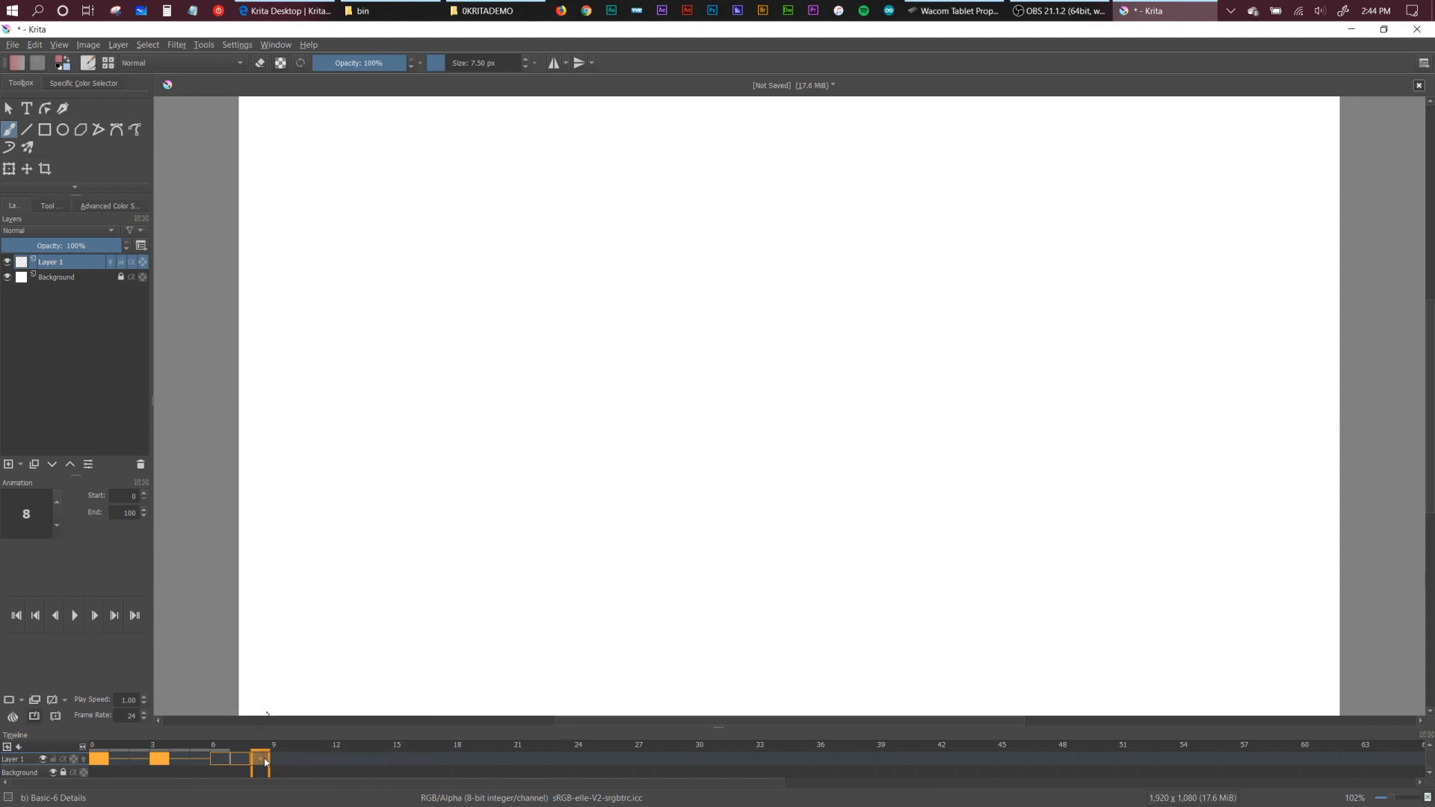
# Try inserting 12 keyframes with a frame timing of 2 after frame 8 of Layer 1, and undo them.
pyautogui.rightClick(266, 758)
pyautogui.moveTo(389, 655)
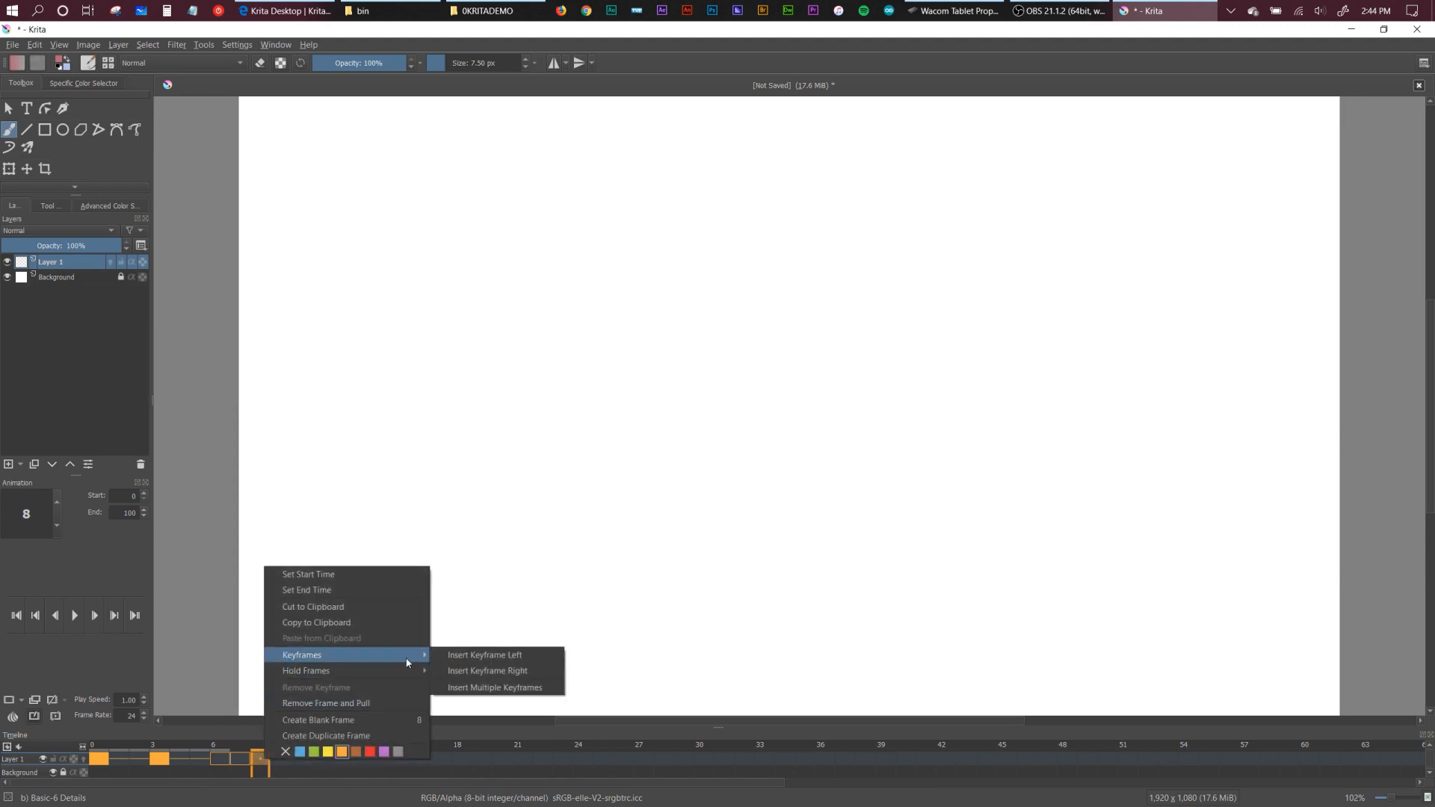
pyautogui.click(543, 687)
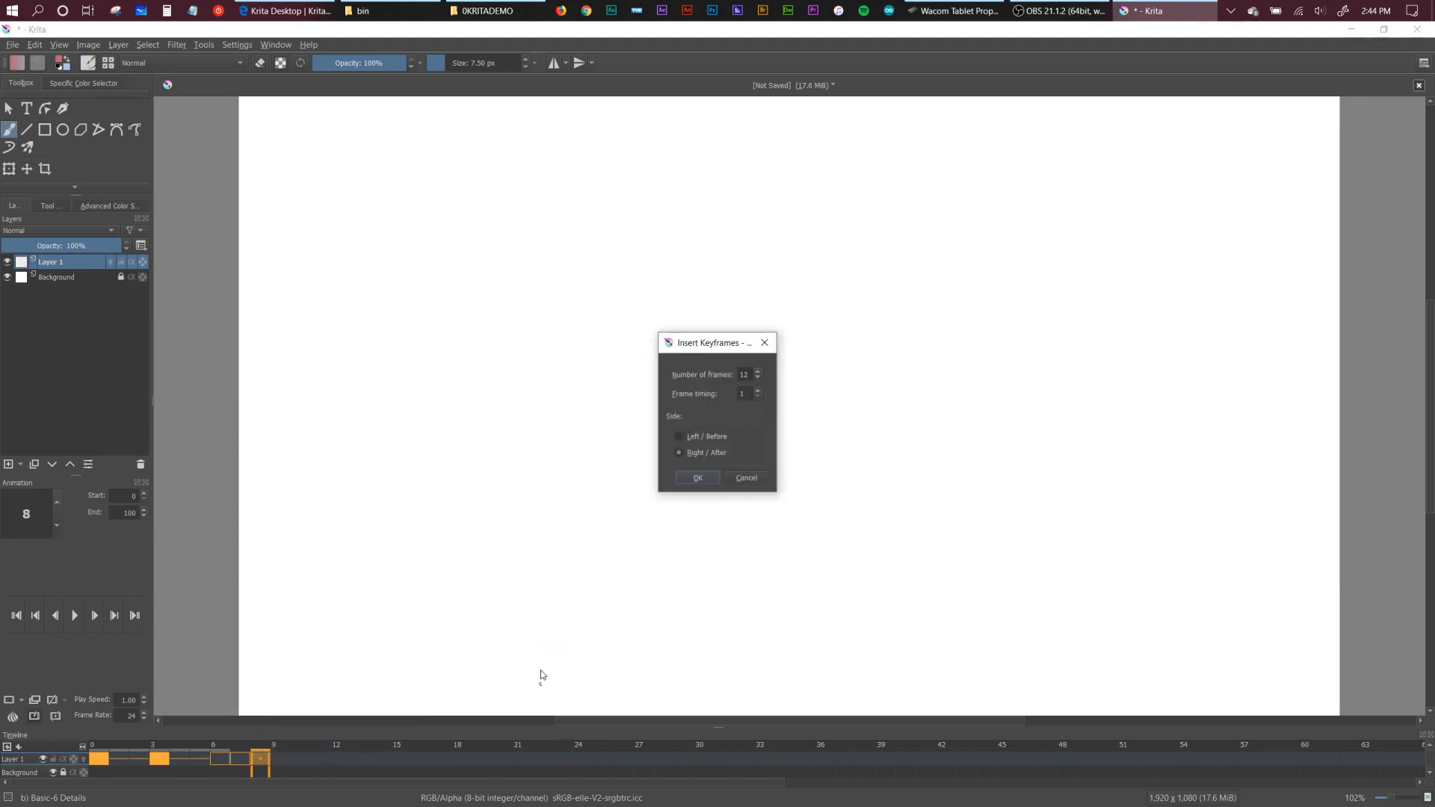
pyautogui.click(759, 391)
pyautogui.click(702, 481)
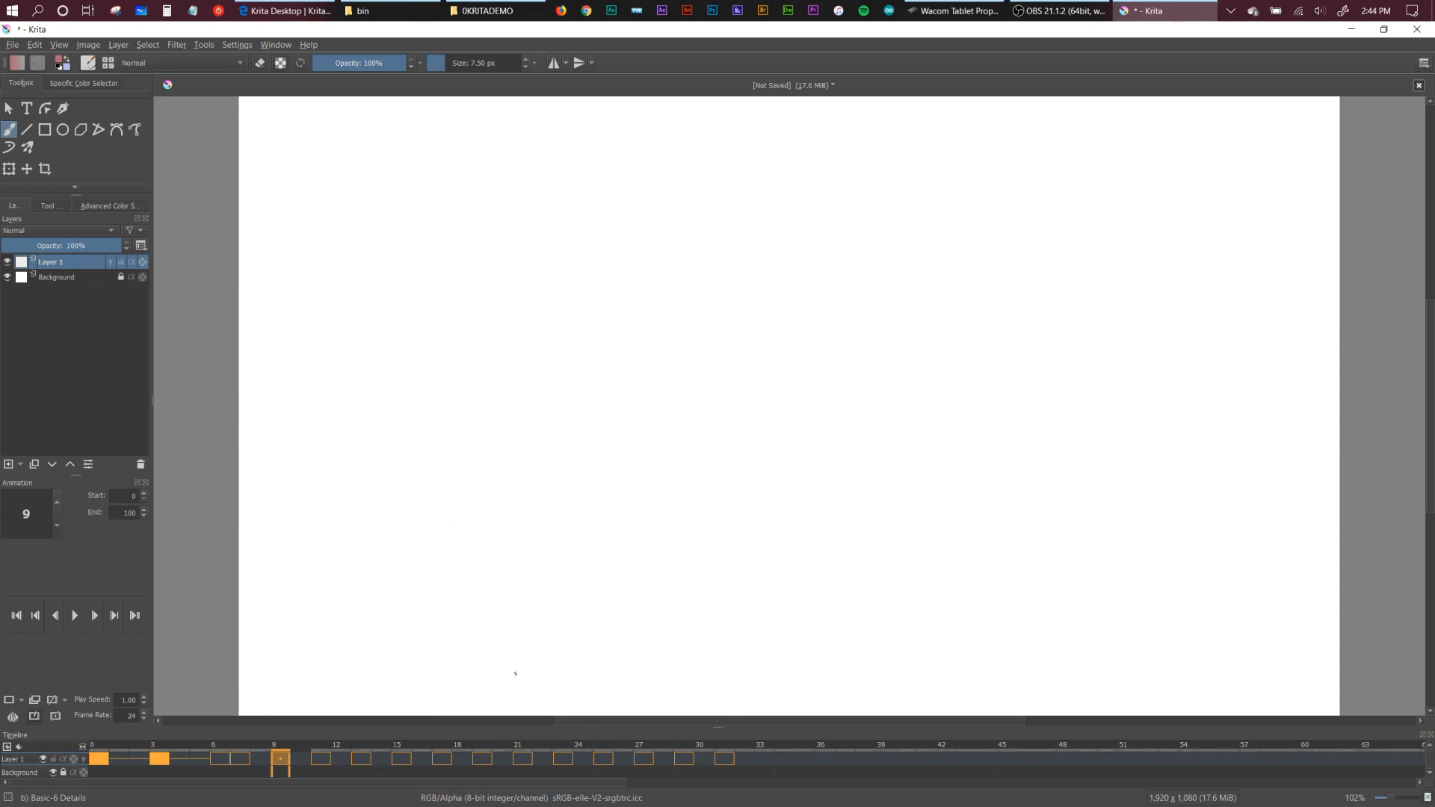
pyautogui.hotkey('ctrl', 'z')
# Insert 12 keyframes with a frame timing of 1 on the right side of frame 8 in Layer 1.
pyautogui.rightClick(259, 762)
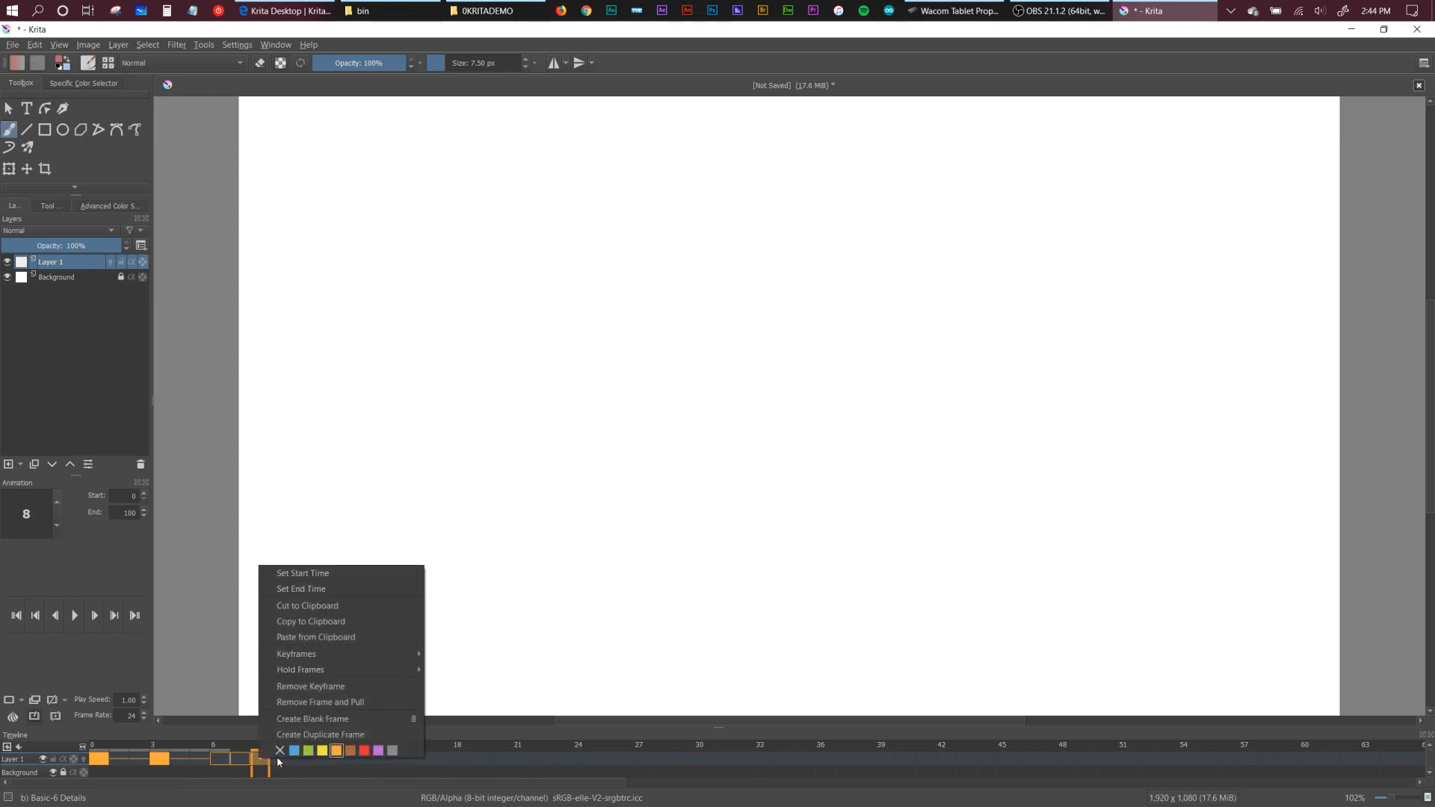
pyautogui.press('Escape')
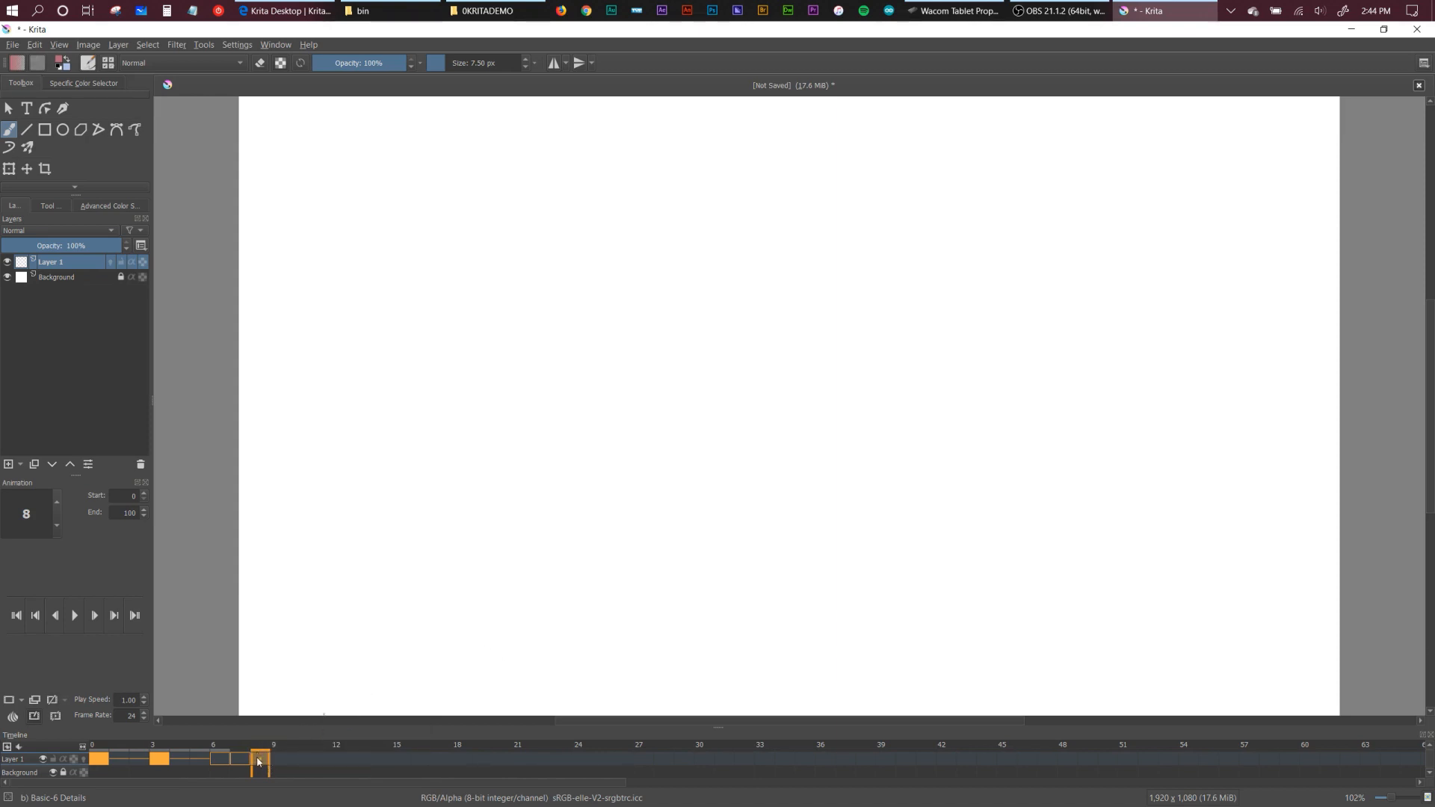
pyautogui.rightClick(260, 762)
pyautogui.moveTo(374, 654)
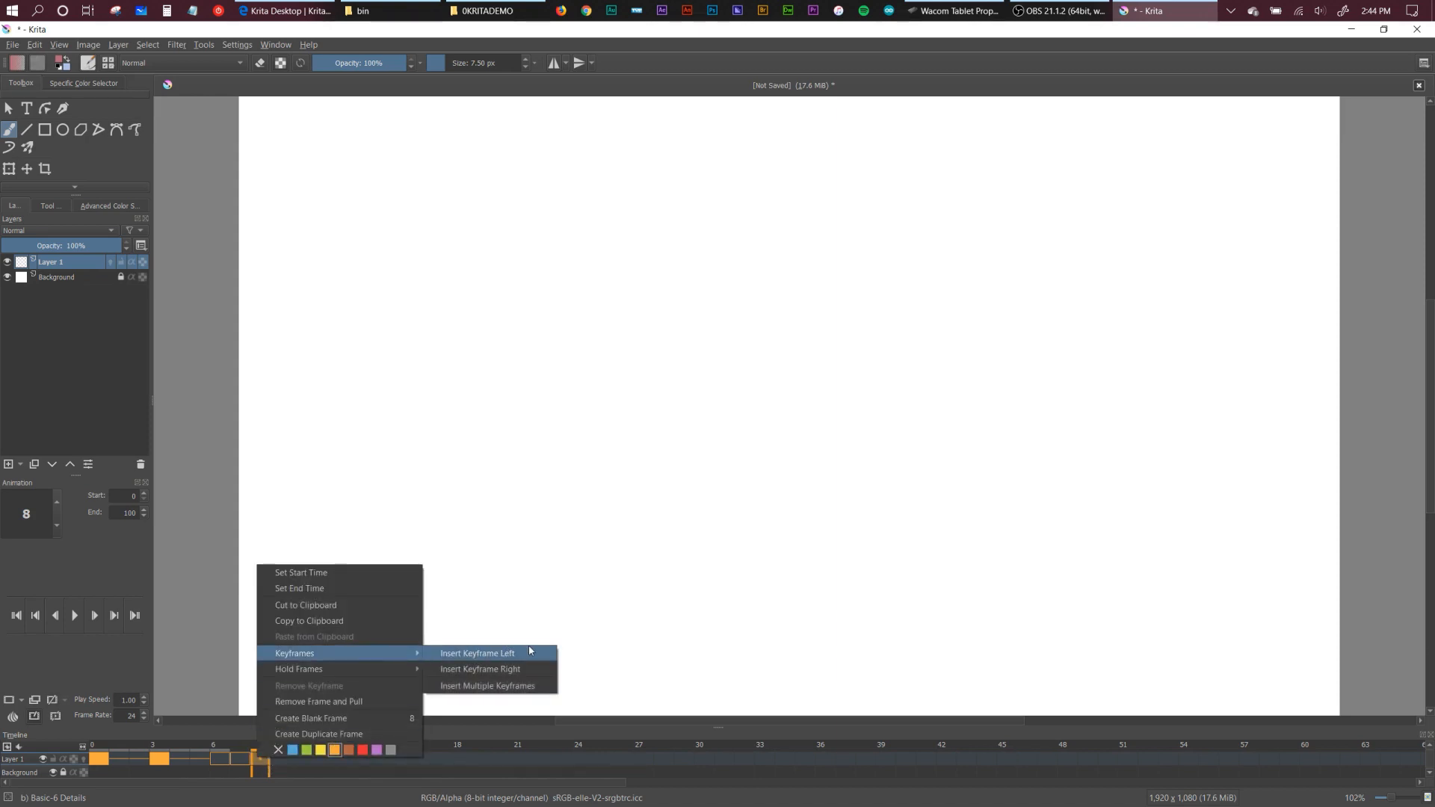
pyautogui.click(525, 686)
pyautogui.press('BackSpace')
pyautogui.write('12')
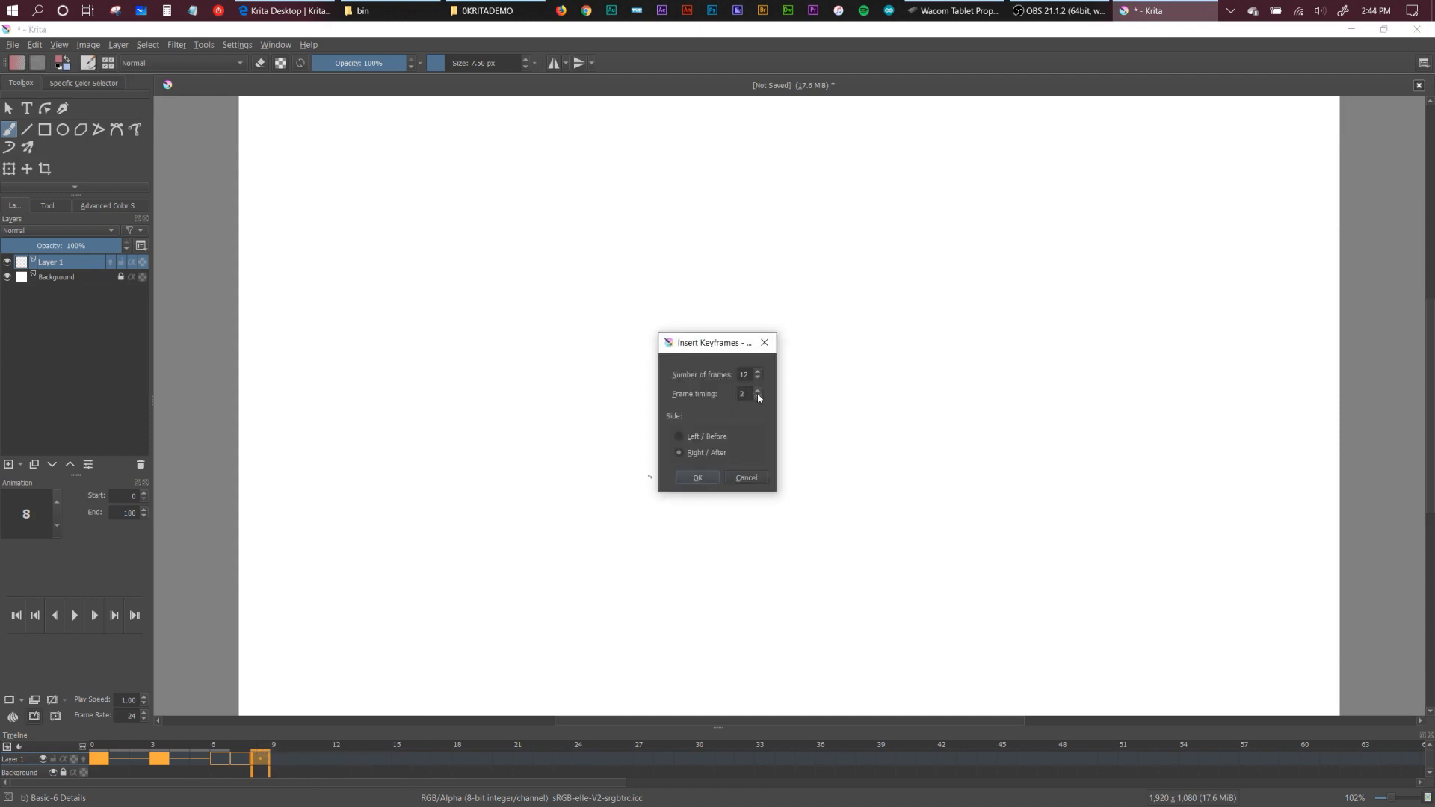
pyautogui.press('Return')
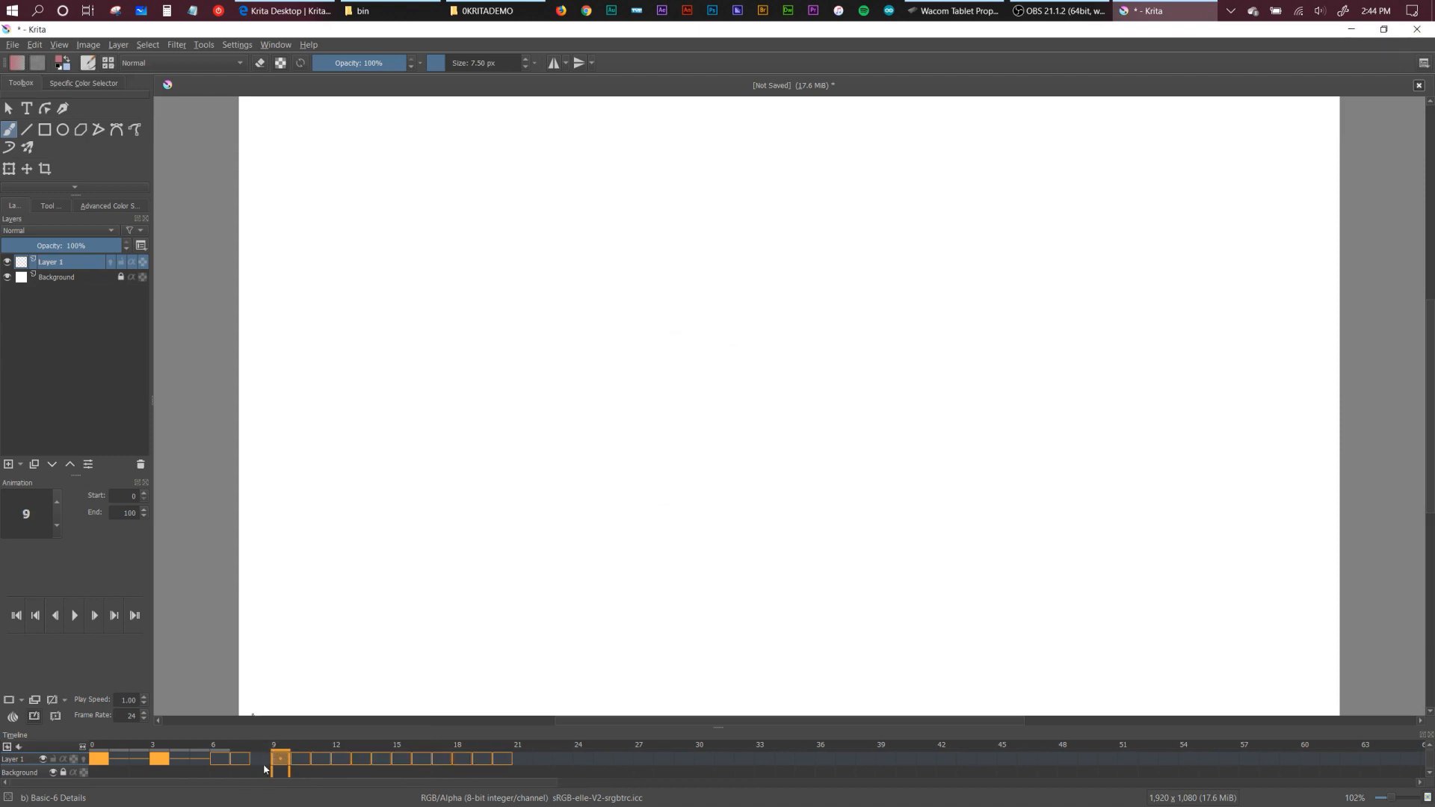
# Review frames 0 and 3, and draw the next numeral at frame 6 and a large 4 at frame 7 of Layer 1.
pyautogui.press('space')
pyautogui.click(221, 757)
pyautogui.click(102, 746)
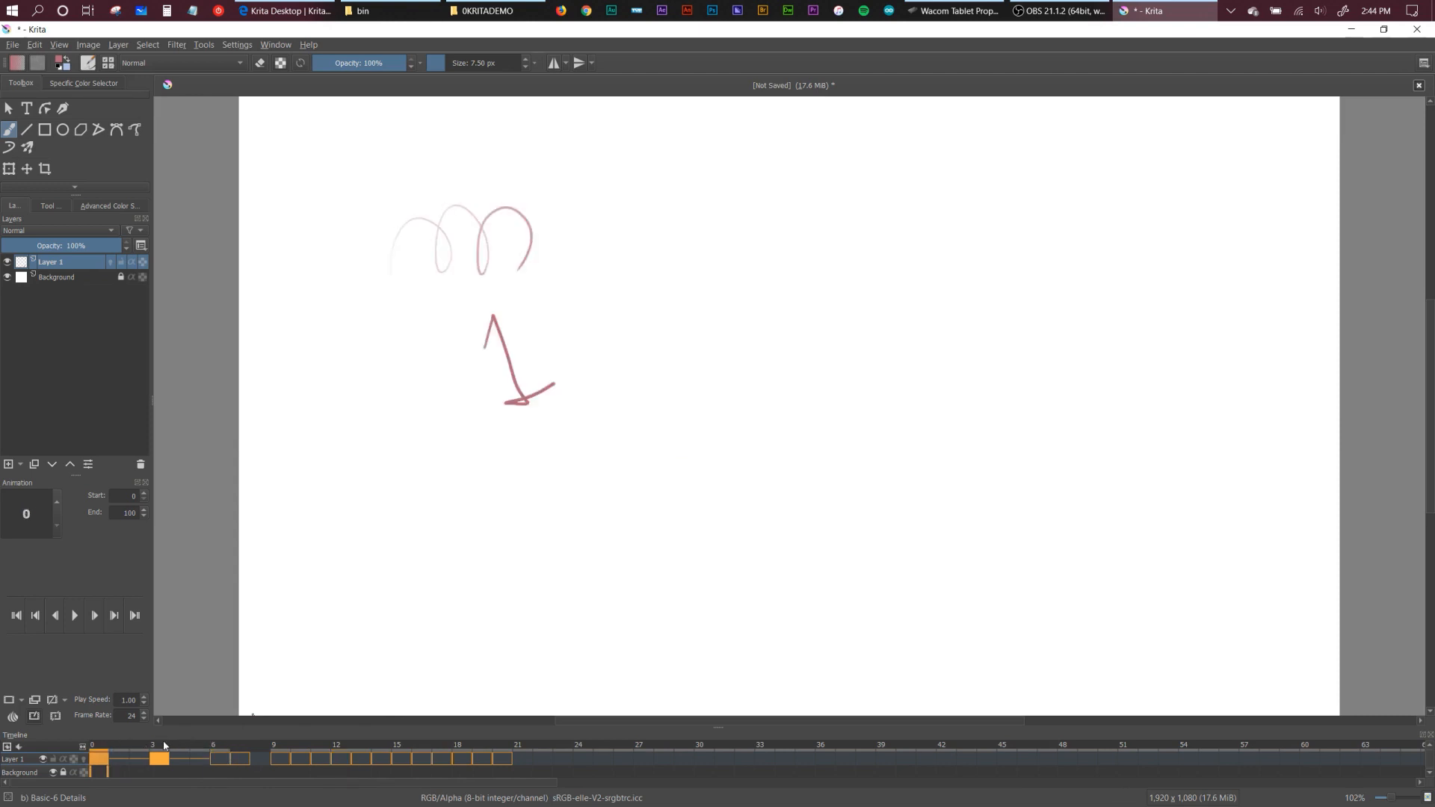
pyautogui.click(161, 746)
pyautogui.click(221, 746)
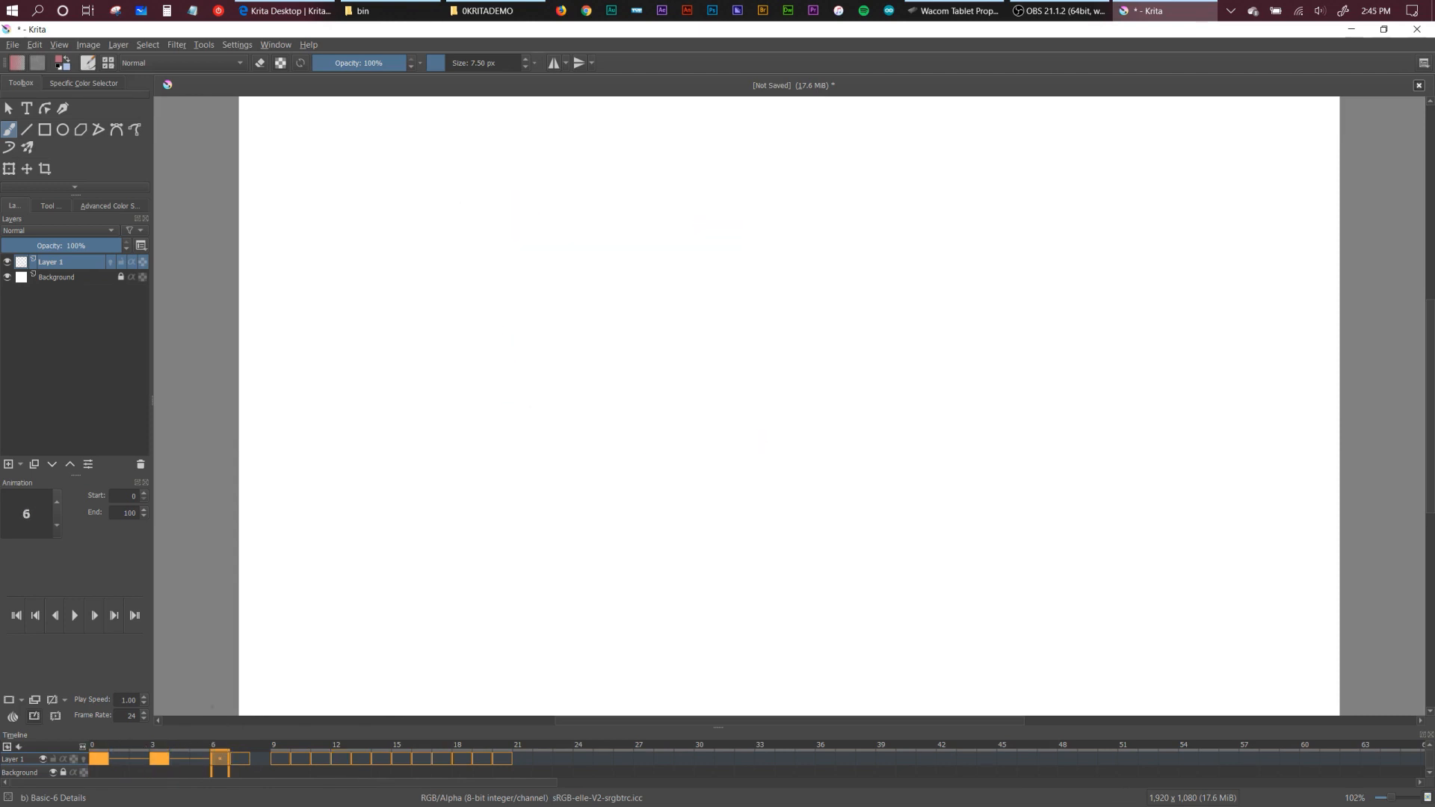
pyautogui.moveTo(610, 308); pyautogui.dragTo(594, 404)
pyautogui.press('Right')
pyautogui.moveTo(498, 357); pyautogui.dragTo(570, 404)
pyautogui.moveTo(551, 359); pyautogui.dragTo(538, 495)
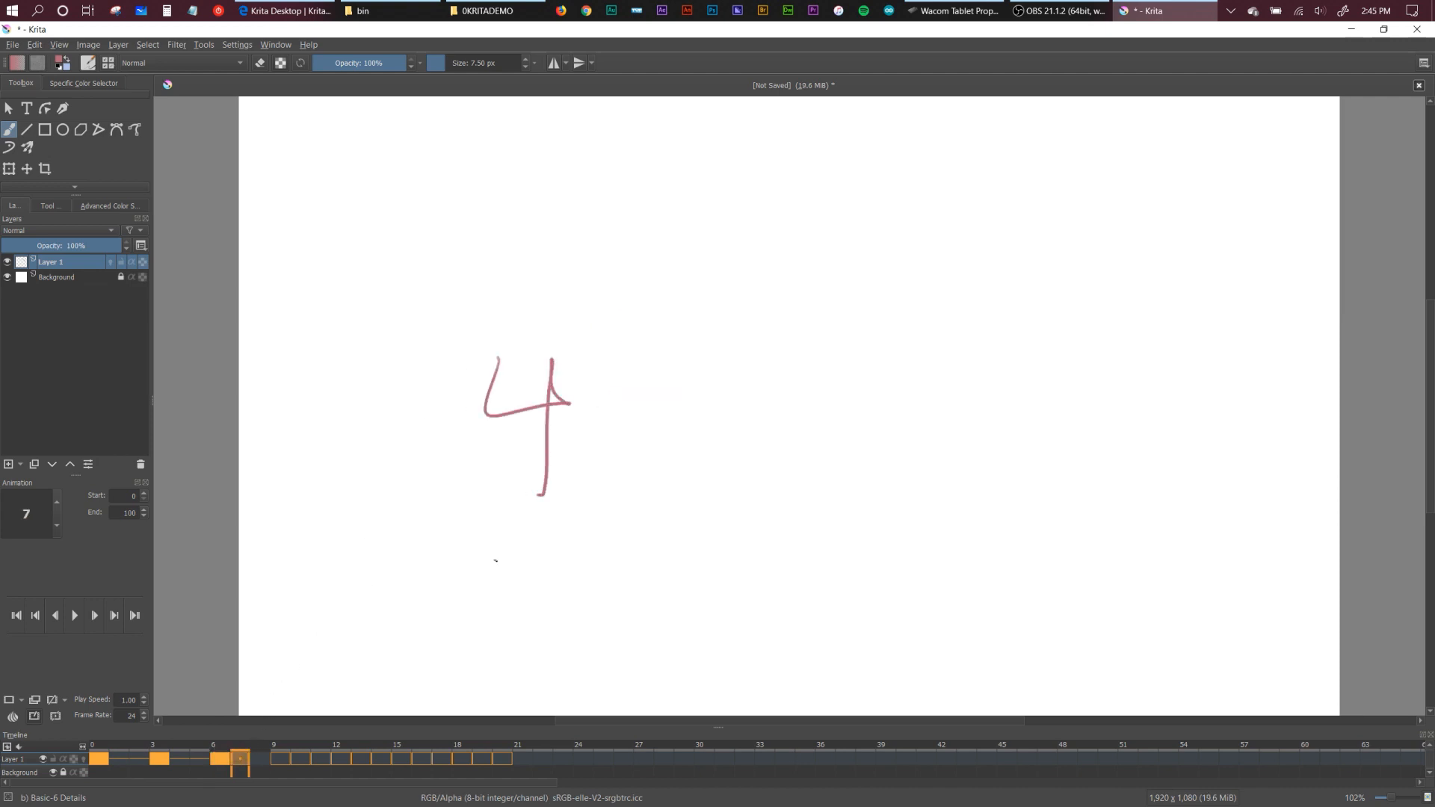
# Draw a 5 at frame 9, a 6 at frame 10 and a 7 at frame 11 of Layer 1.
pyautogui.click(275, 758)
pyautogui.moveTo(593, 375)
pyautogui.mouseDown()
pyautogui.moveTo(586, 423)
pyautogui.moveTo(513, 490)
pyautogui.mouseUp()
pyautogui.press('.')
pyautogui.moveTo(589, 392); pyautogui.dragTo(522, 476)
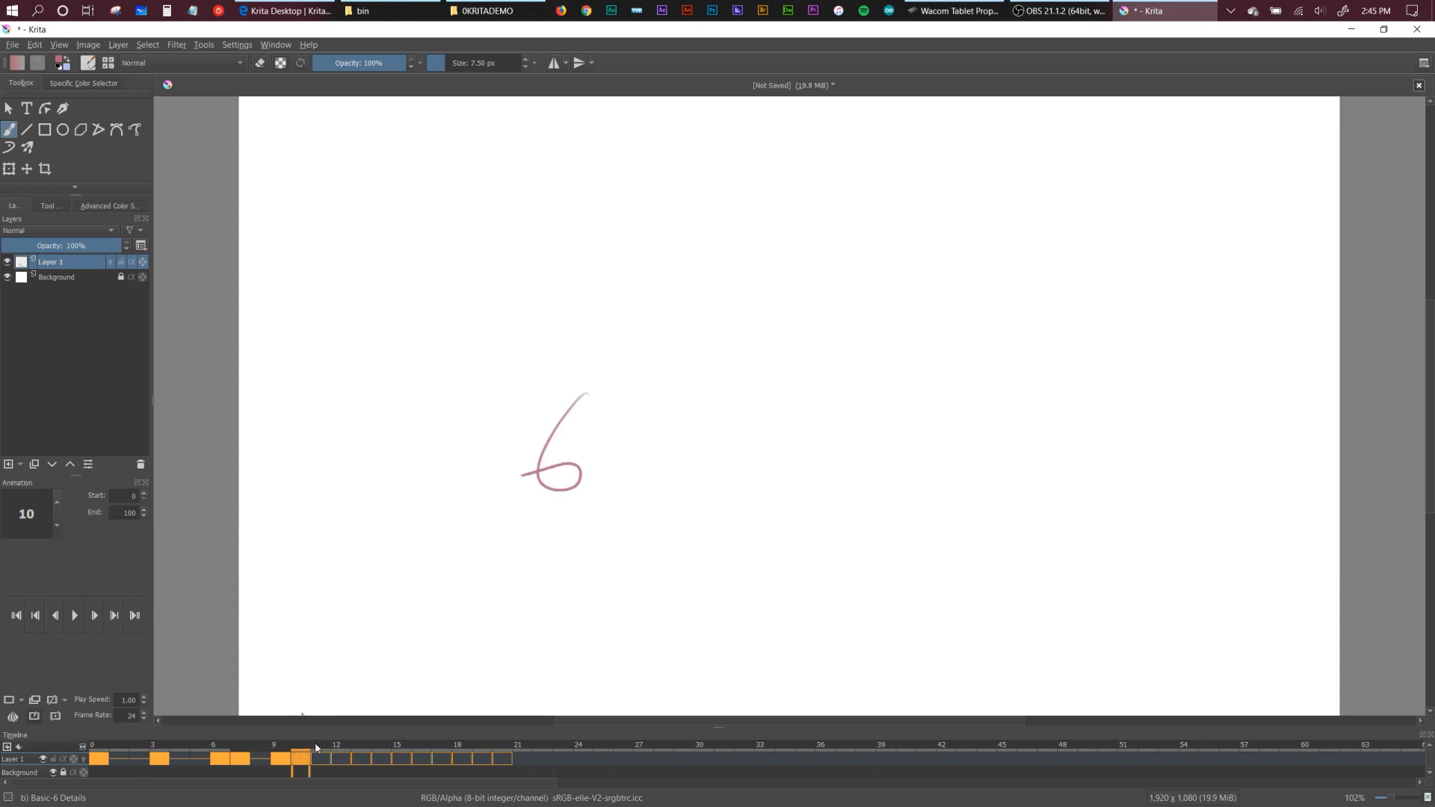
pyautogui.press('.')
pyautogui.moveTo(536, 378)
pyautogui.mouseDown()
pyautogui.moveTo(608, 392)
pyautogui.moveTo(558, 454)
pyautogui.mouseUp()
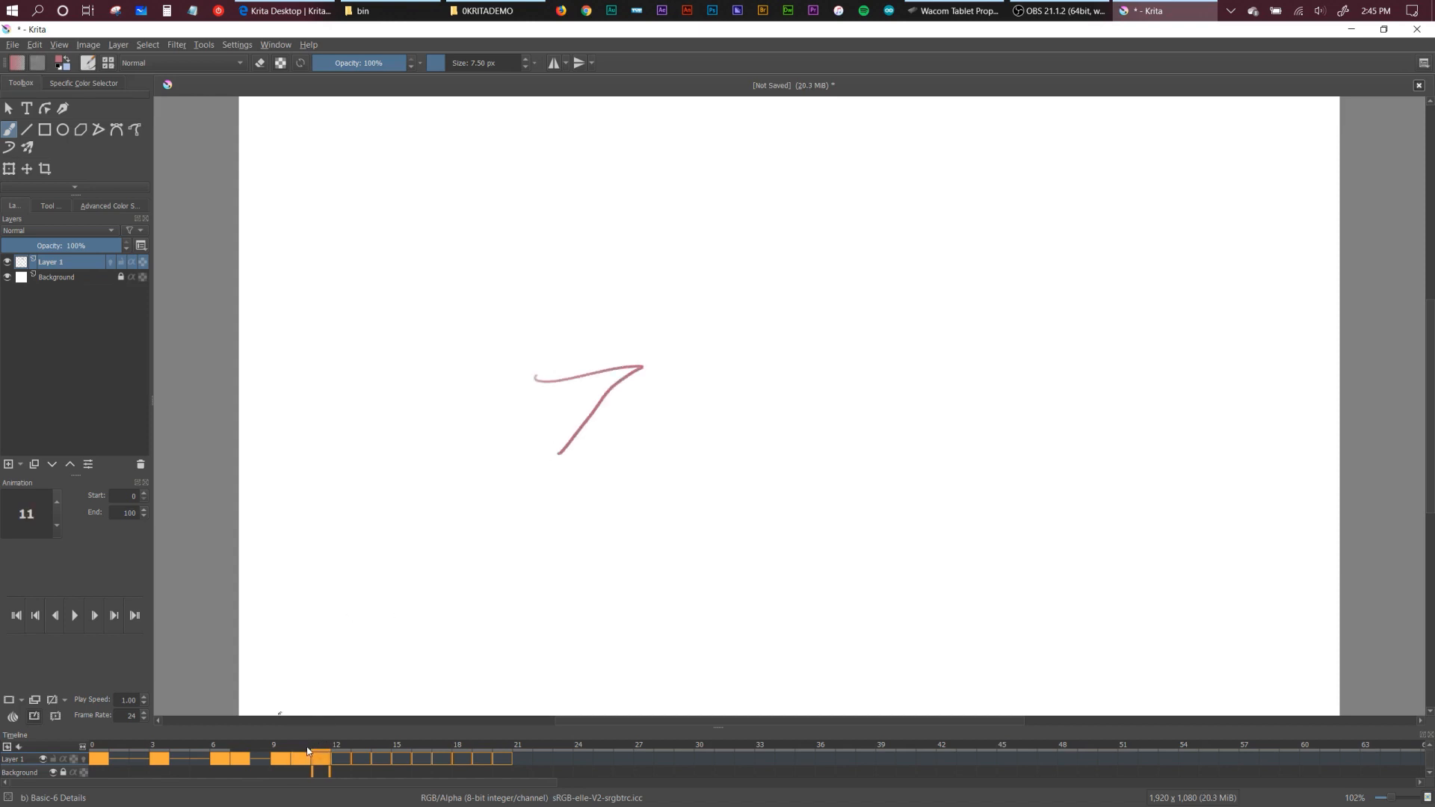
# Select frames 9 to 11 on both layers and shift them with the following keyframes so the run starts at frame 11.
pyautogui.moveTo(306, 746)
pyautogui.mouseDown()
pyautogui.moveTo(97, 749)
pyautogui.moveTo(285, 720)
pyautogui.moveTo(437, 721)
pyautogui.moveTo(73, 720)
pyautogui.moveTo(221, 722)
pyautogui.mouseUp()
pyautogui.moveTo(251, 662)
pyautogui.mouseDown()
pyautogui.moveTo(200, 658)
pyautogui.moveTo(340, 657)
pyautogui.moveTo(217, 695)
pyautogui.moveTo(317, 676)
pyautogui.moveTo(272, 711)
pyautogui.moveTo(247, 703)
pyautogui.moveTo(384, 686)
pyautogui.moveTo(224, 694)
pyautogui.moveTo(314, 706)
pyautogui.moveTo(279, 716)
pyautogui.mouseUp()
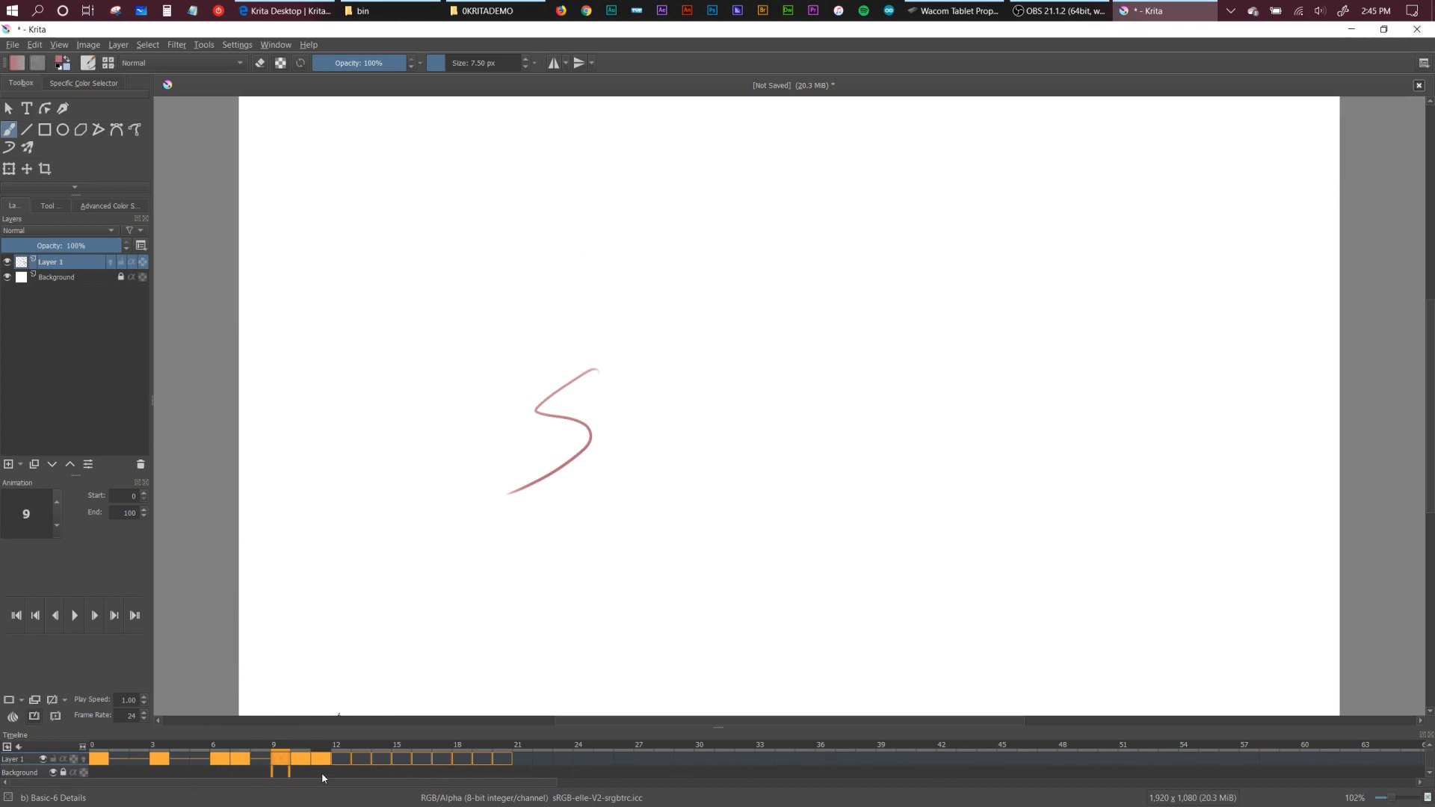
pyautogui.moveTo(321, 770); pyautogui.dragTo(280, 773)
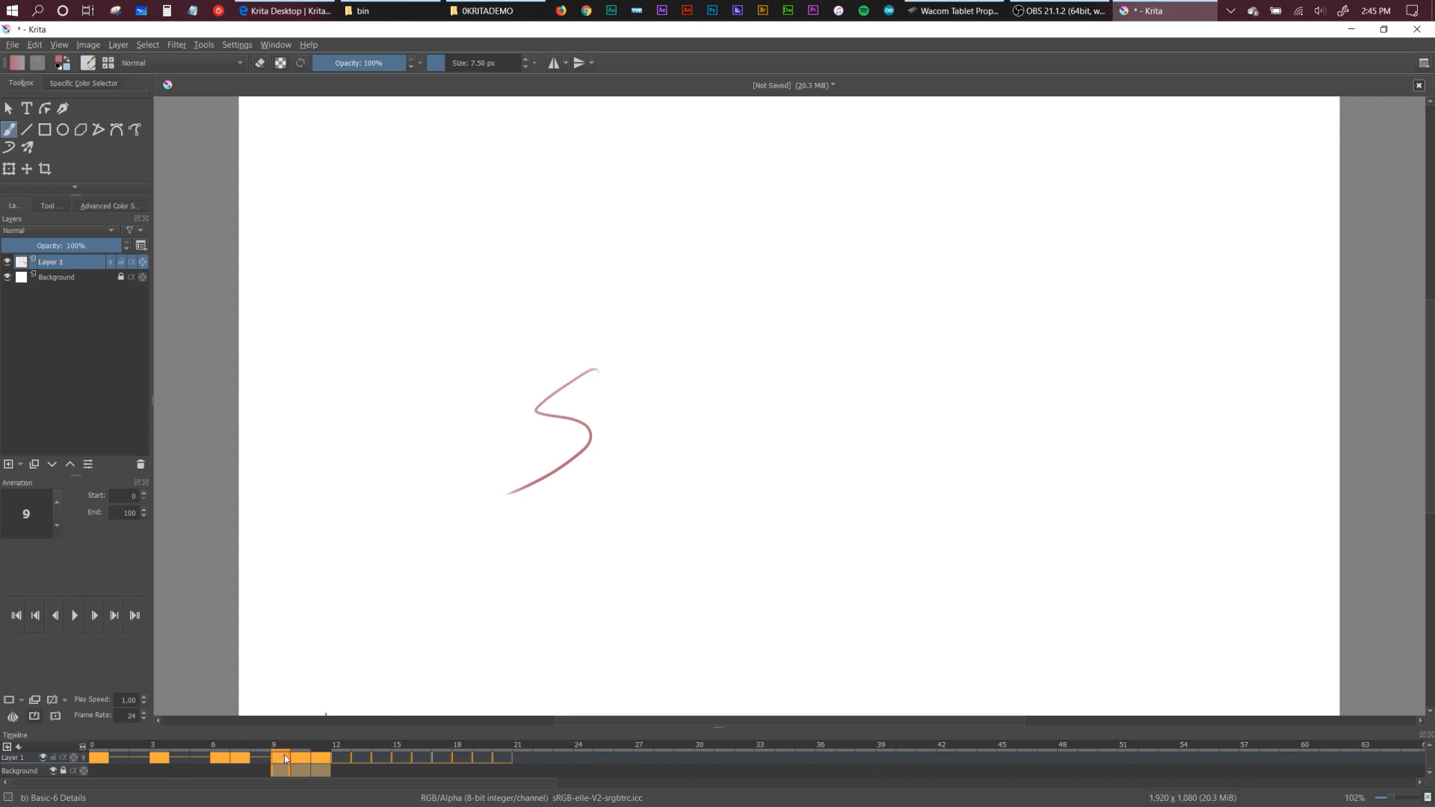
pyautogui.moveTo(281, 757)
pyautogui.mouseDown()
pyautogui.moveTo(443, 760)
pyautogui.moveTo(455, 772)
pyautogui.moveTo(438, 757)
pyautogui.mouseUp()
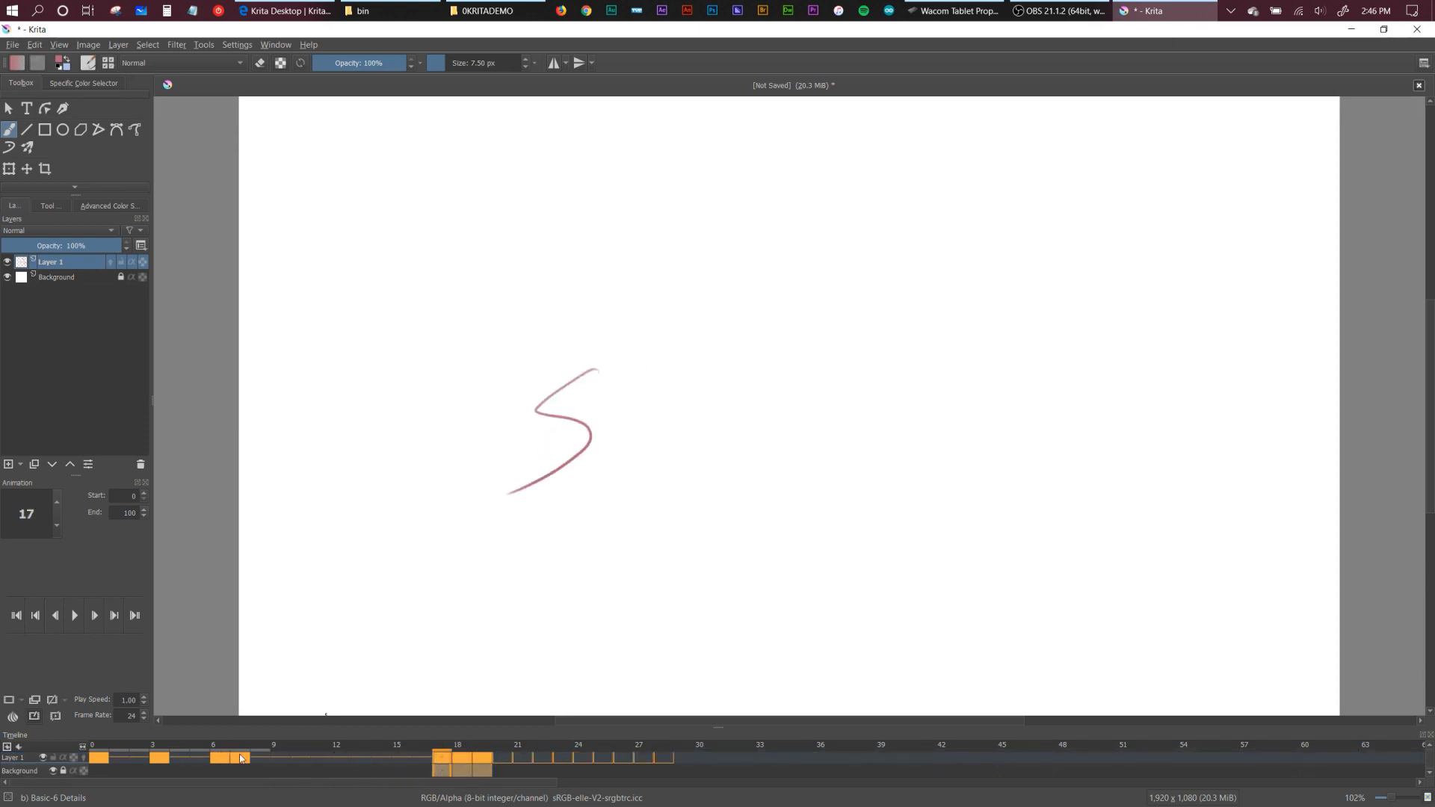
pyautogui.moveTo(244, 750)
pyautogui.mouseDown()
pyautogui.moveTo(484, 750)
pyautogui.moveTo(221, 748)
pyautogui.moveTo(358, 748)
pyautogui.moveTo(323, 748)
pyautogui.mouseUp()
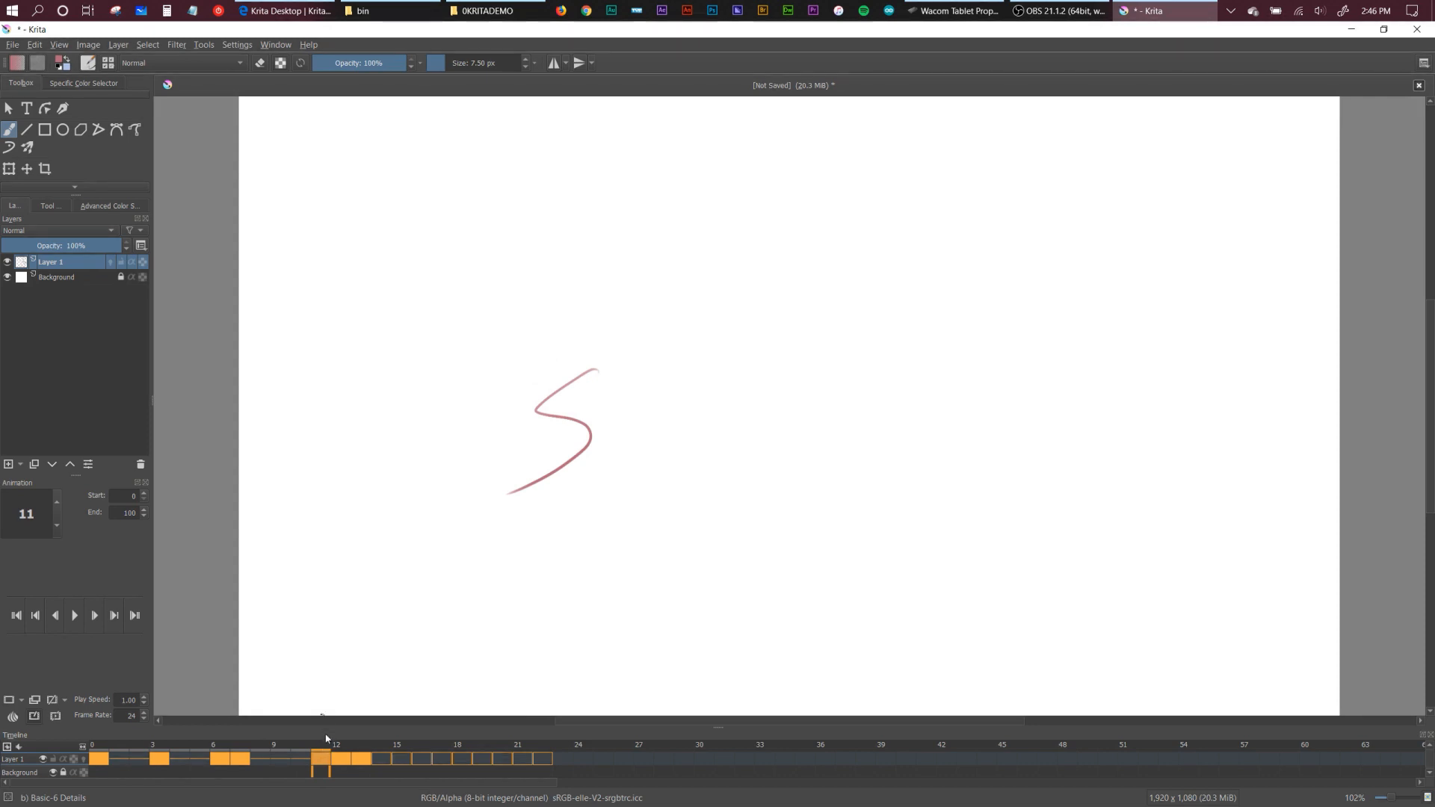
# Insert one hold frame after the keyframe at frame 11 of Layer 1.
pyautogui.rightClick(324, 760)
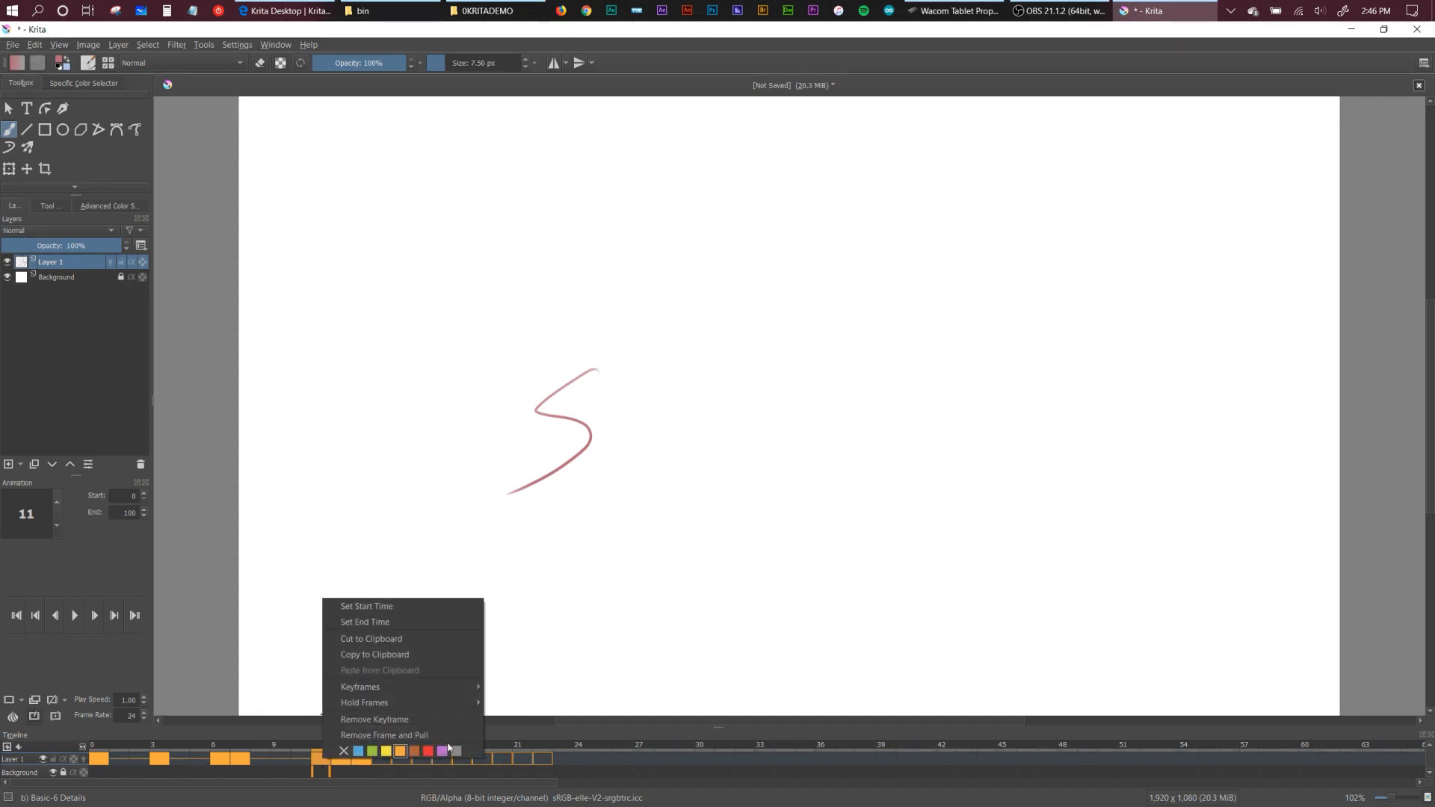
pyautogui.moveTo(464, 702)
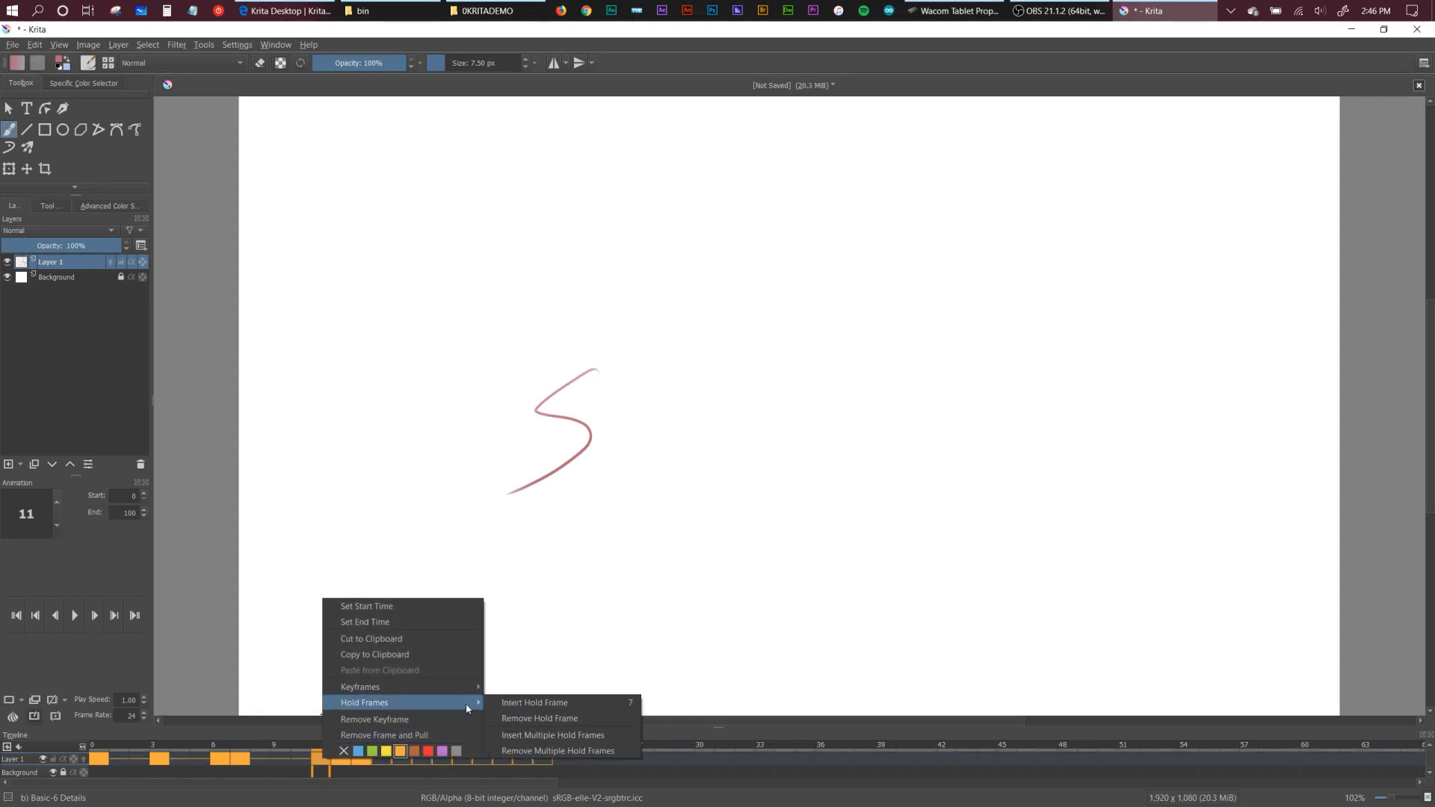
pyautogui.click(625, 703)
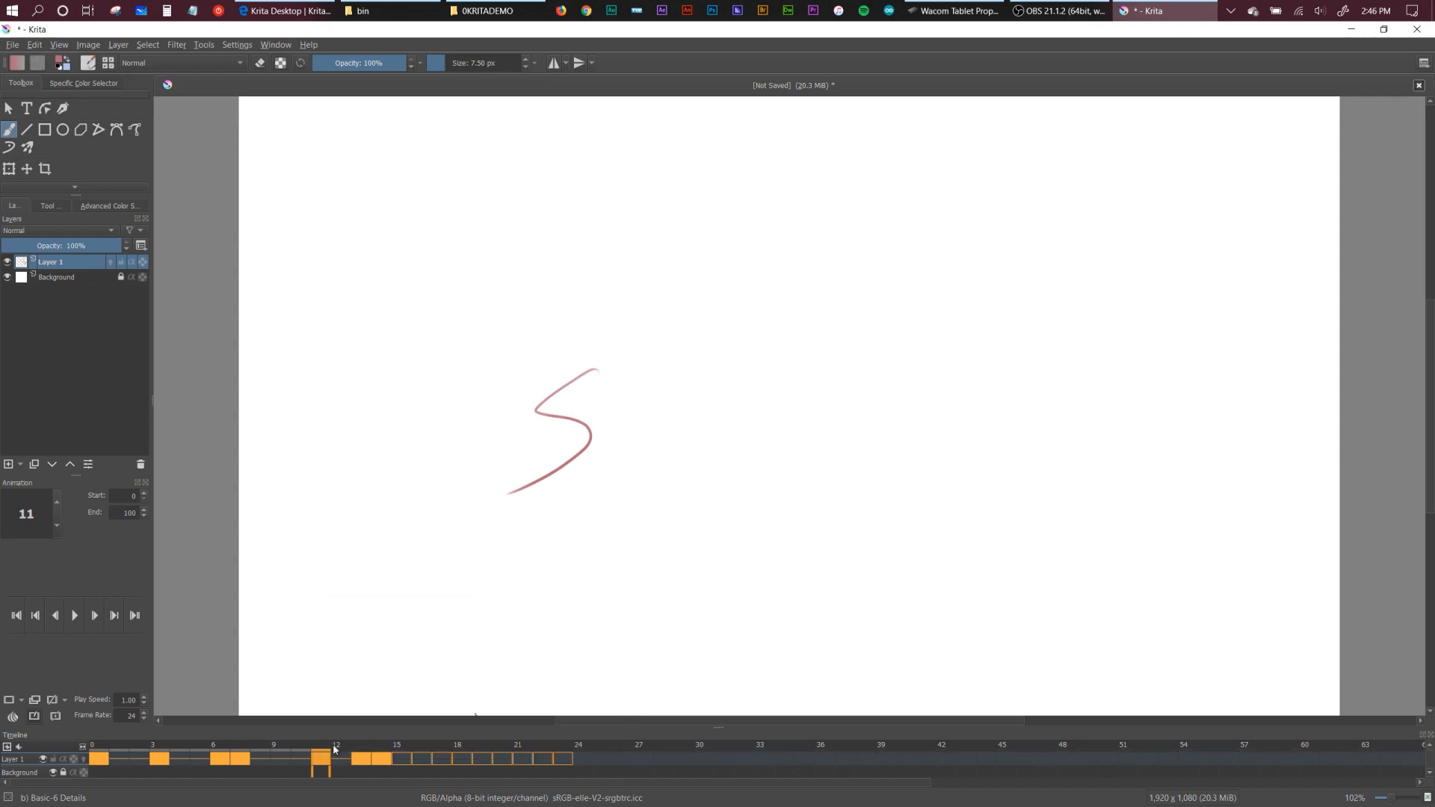
# Insert one hold frame after the keyframe at frame 13 of Layer 1, and draw another 6 slightly above the existing one.
pyautogui.rightClick(369, 761)
pyautogui.moveTo(463, 700)
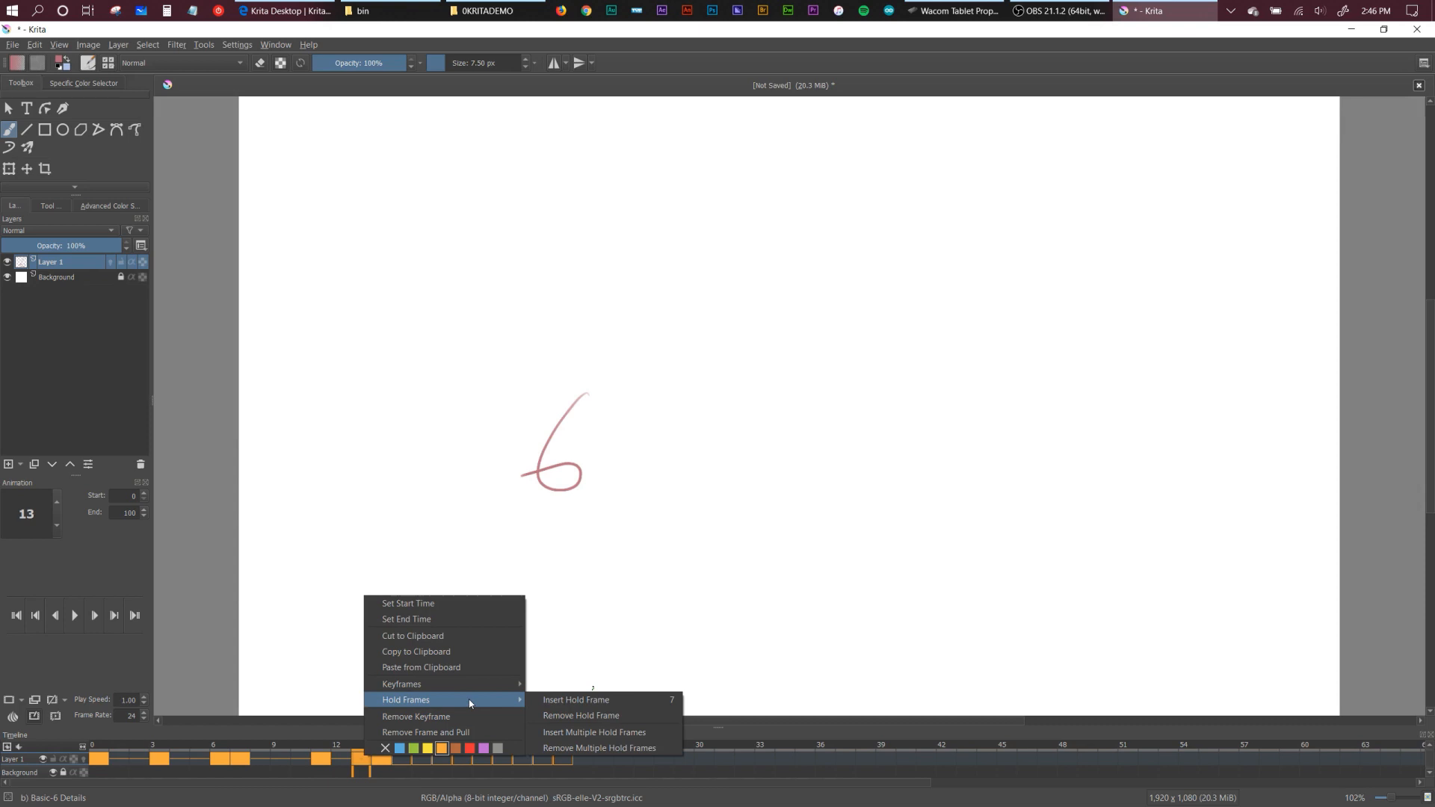
pyautogui.click(634, 701)
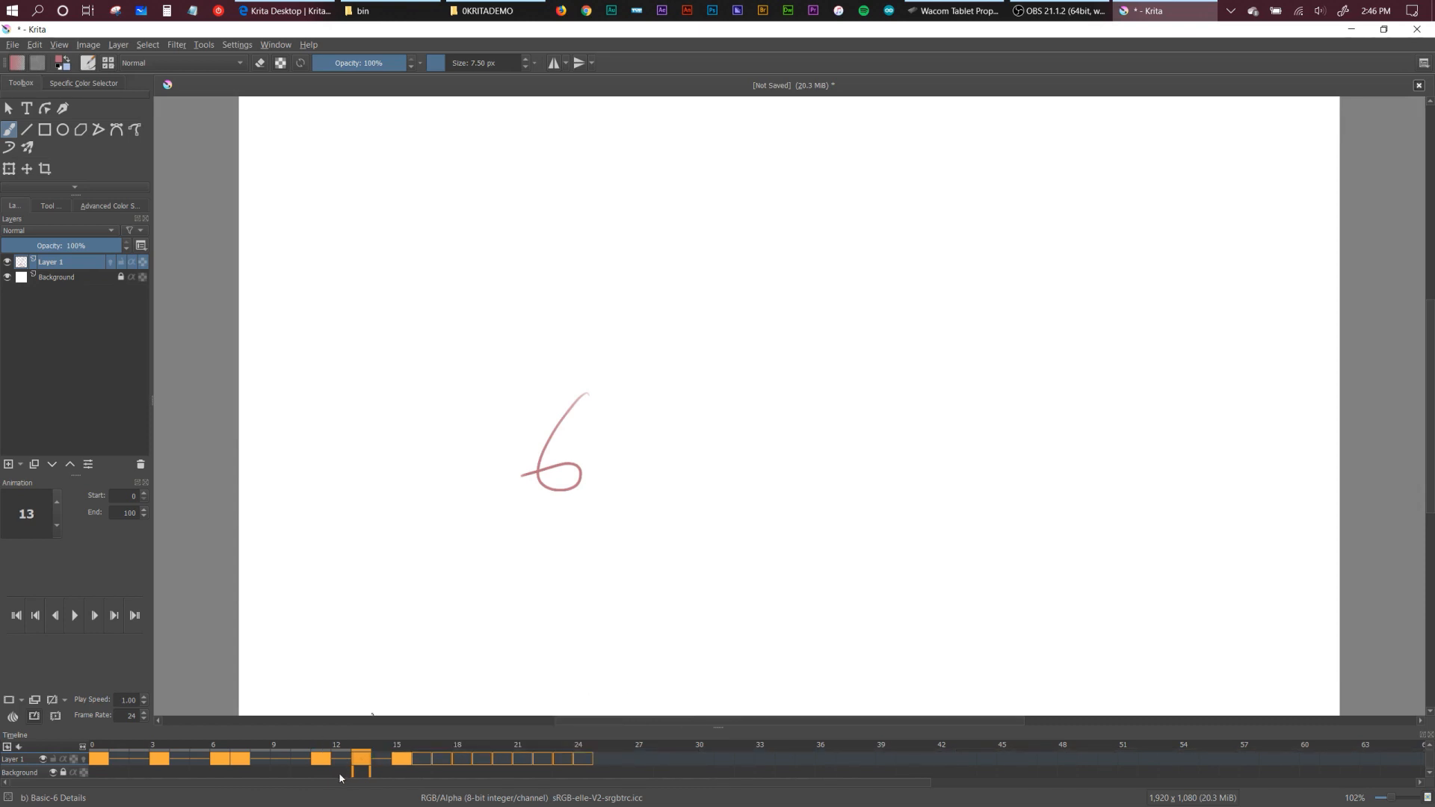
pyautogui.moveTo(339, 773)
pyautogui.mouseDown()
pyautogui.moveTo(394, 761)
pyautogui.moveTo(198, 721)
pyautogui.moveTo(430, 697)
pyautogui.moveTo(133, 721)
pyautogui.moveTo(323, 722)
pyautogui.moveTo(314, 747)
pyautogui.moveTo(404, 748)
pyautogui.moveTo(336, 748)
pyautogui.moveTo(378, 748)
pyautogui.moveTo(358, 750)
pyautogui.mouseUp()
pyautogui.moveTo(586, 387)
pyautogui.mouseDown()
pyautogui.moveTo(566, 453)
pyautogui.moveTo(599, 418)
pyautogui.mouseUp()
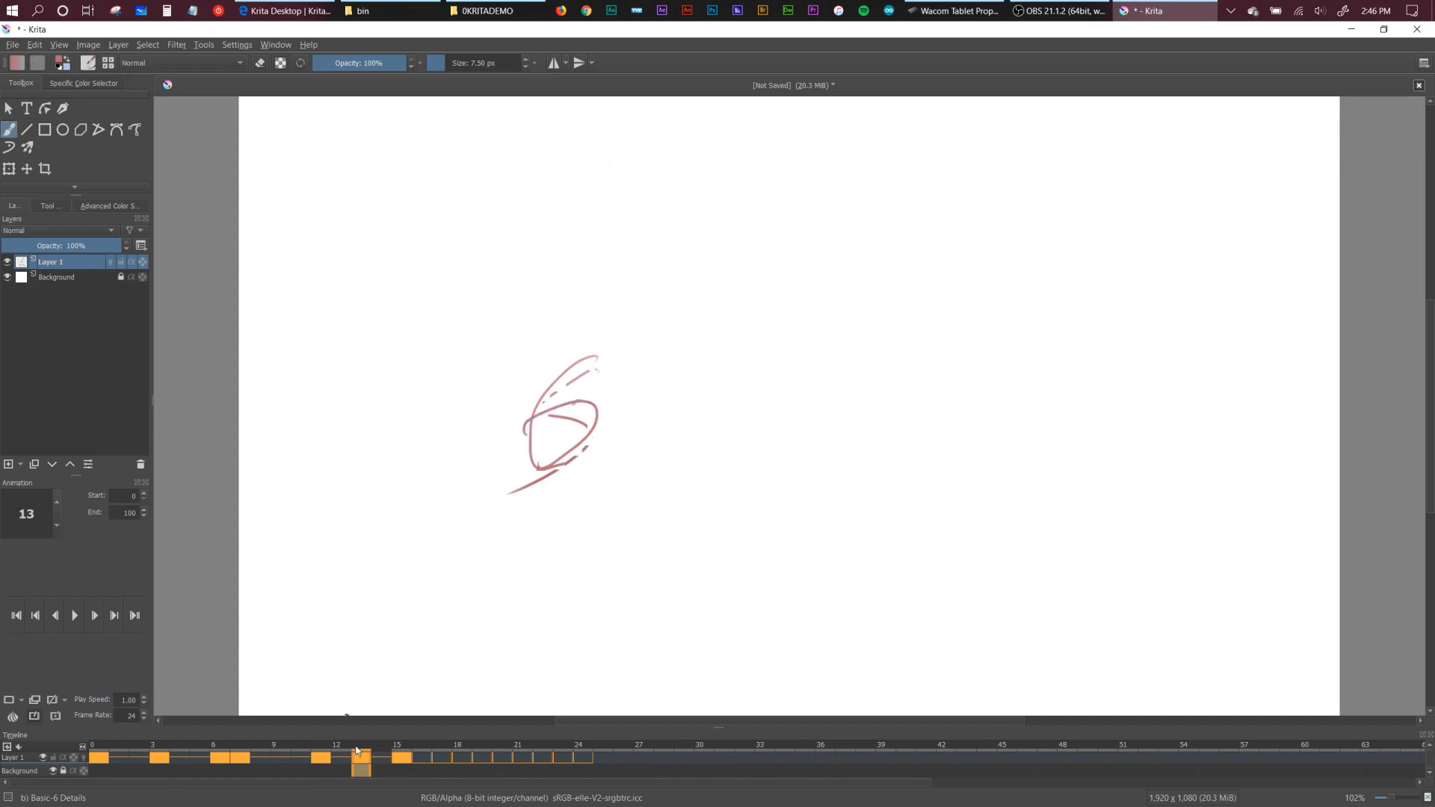
# Extend the 4 on Layer 1 into 4.1 on a keyframe at frame 8 and 4.1.2 on a keyframe at frame 9.
pyautogui.moveTo(357, 748)
pyautogui.mouseDown()
pyautogui.moveTo(116, 730)
pyautogui.moveTo(460, 705)
pyautogui.moveTo(318, 751)
pyautogui.moveTo(378, 751)
pyautogui.moveTo(262, 756)
pyautogui.mouseUp()
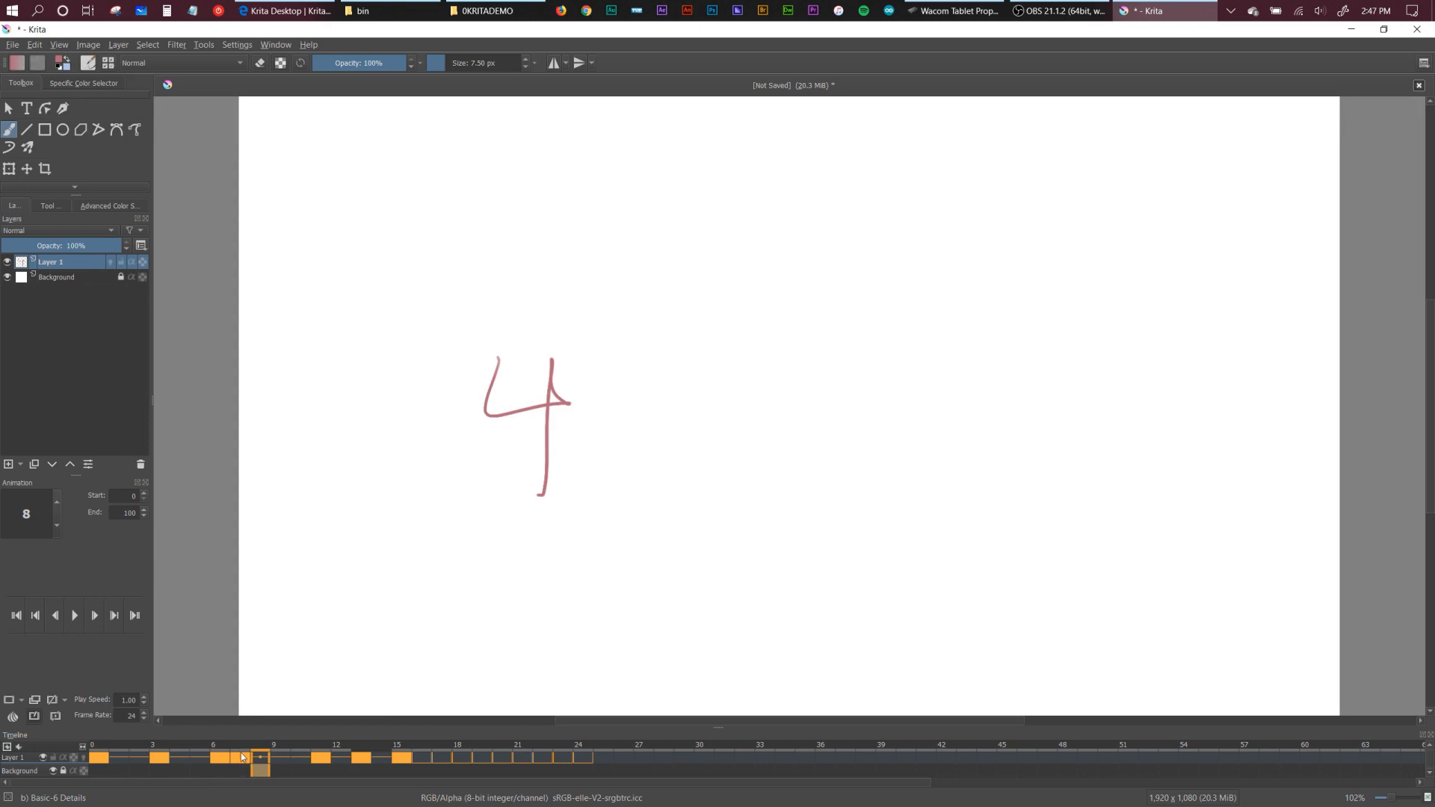
pyautogui.moveTo(241, 752); pyautogui.dragTo(250, 781)
pyautogui.moveTo(598, 481); pyautogui.dragTo(583, 494)
pyautogui.moveTo(637, 365); pyautogui.dragTo(622, 501)
pyautogui.moveTo(655, 475); pyautogui.dragTo(649, 483)
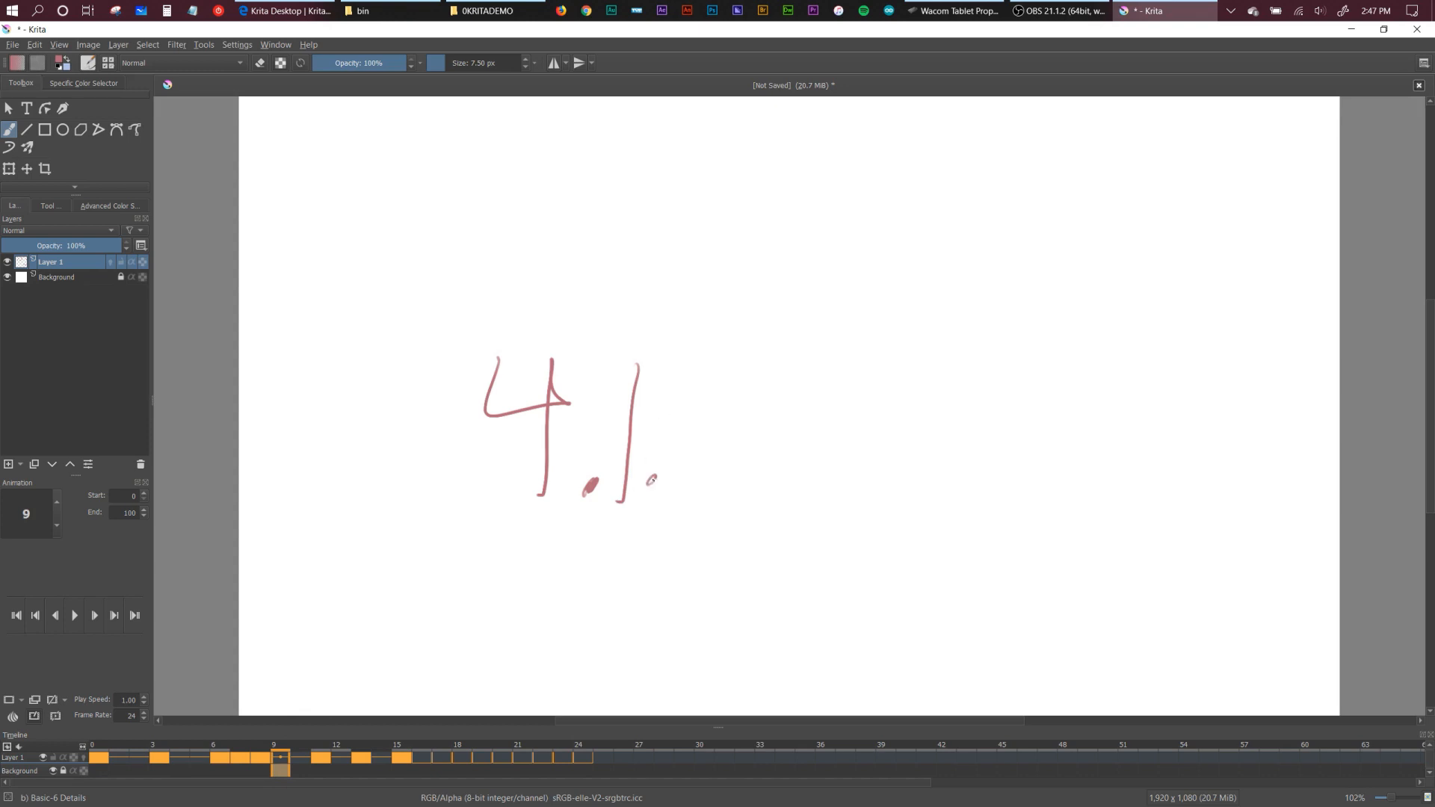
pyautogui.moveTo(676, 391)
pyautogui.mouseDown()
pyautogui.moveTo(677, 474)
pyautogui.moveTo(727, 473)
pyautogui.mouseUp()
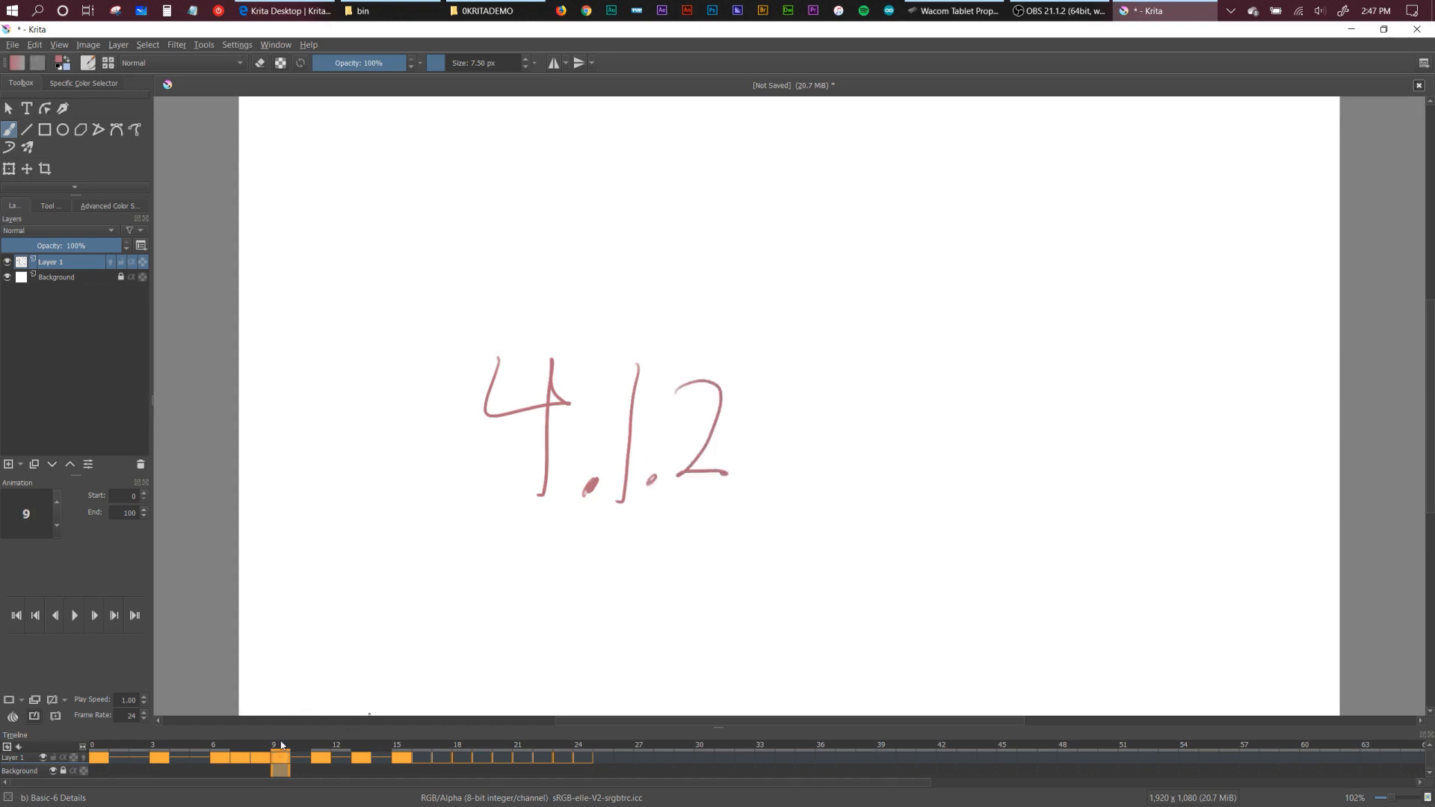
# Select frames 6 to 9 on both layers, copy them repeatedly to fill frames 18 to 29, and check frame 18.
pyautogui.moveTo(274, 751); pyautogui.dragTo(241, 753)
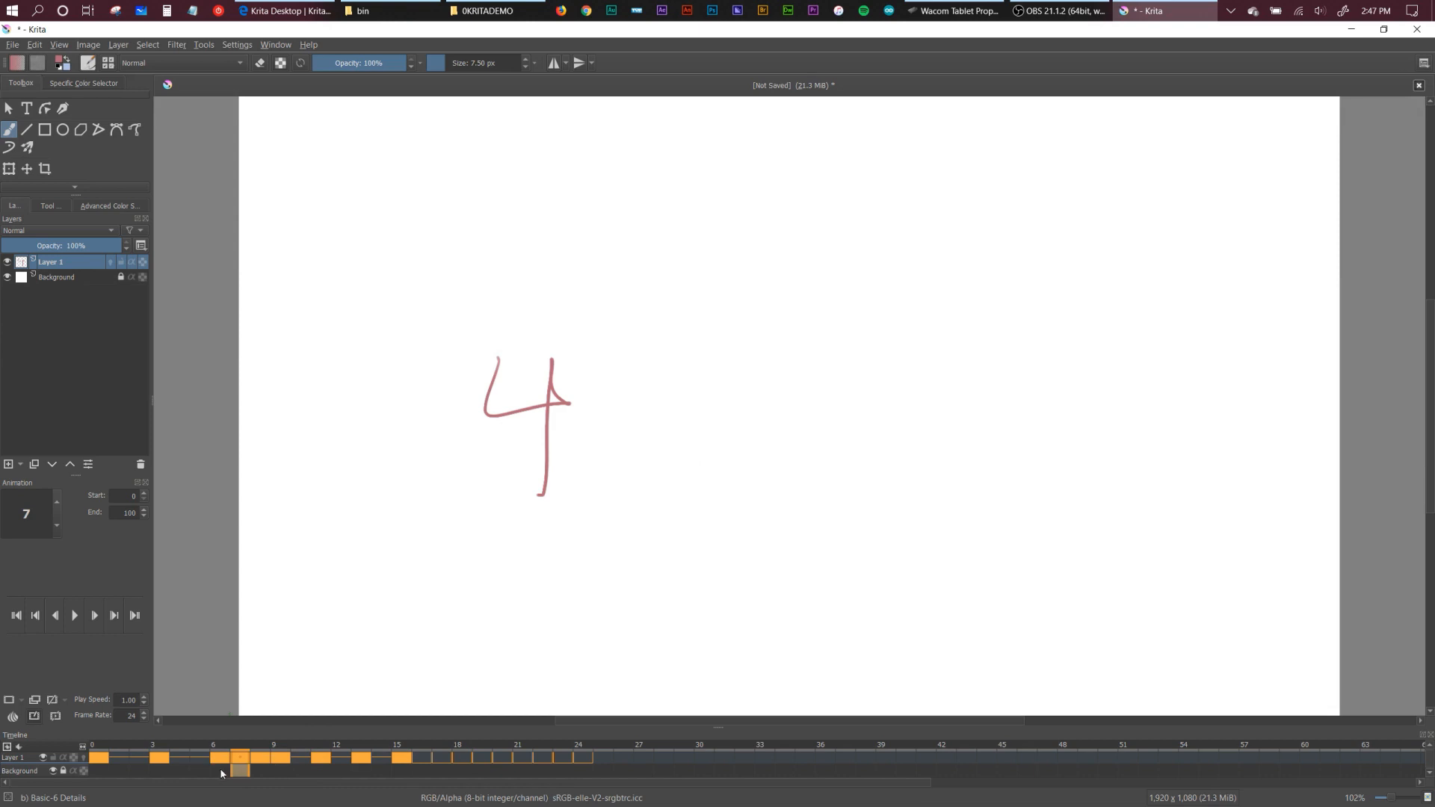
pyautogui.moveTo(217, 771); pyautogui.dragTo(282, 771)
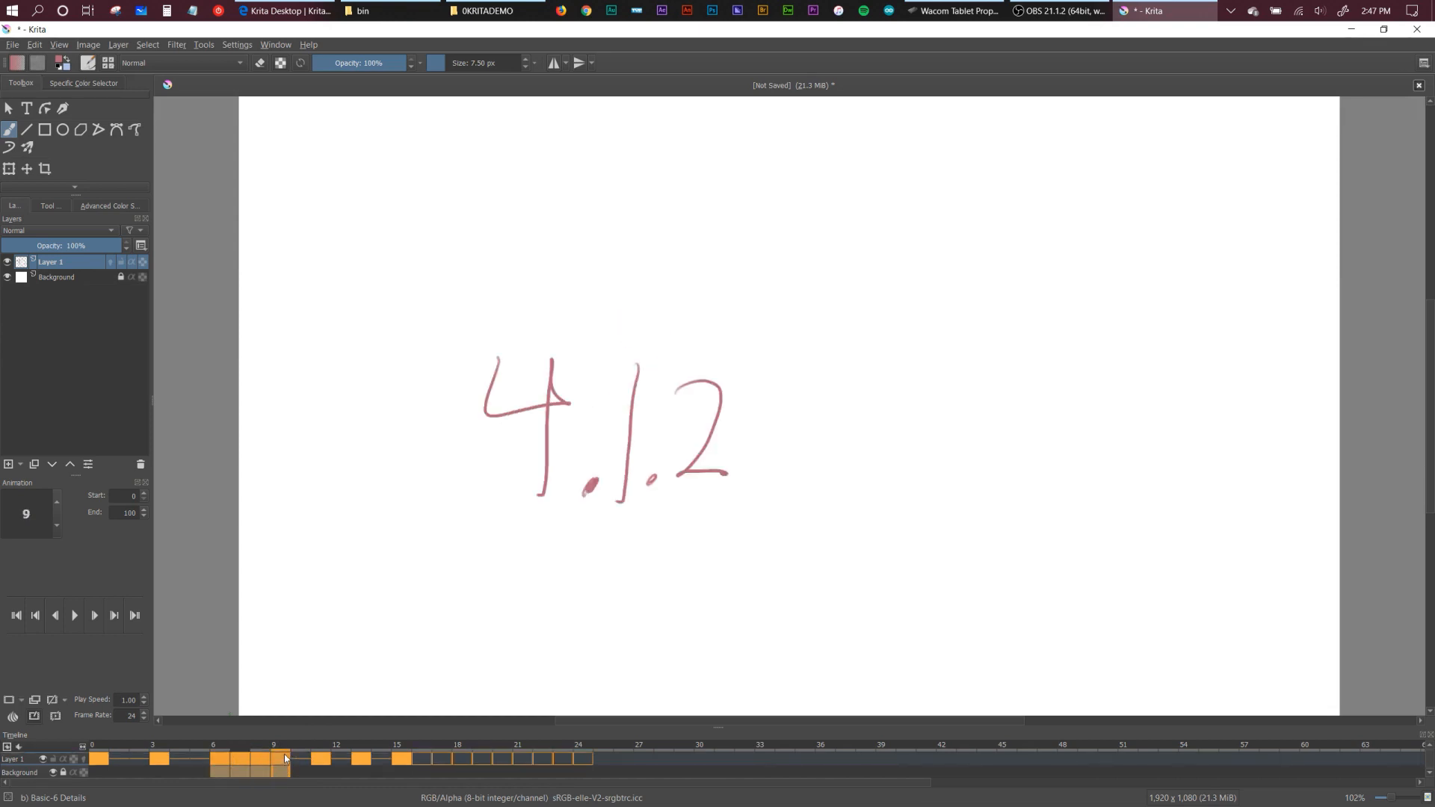
pyautogui.moveTo(280, 759); pyautogui.dragTo(687, 761)
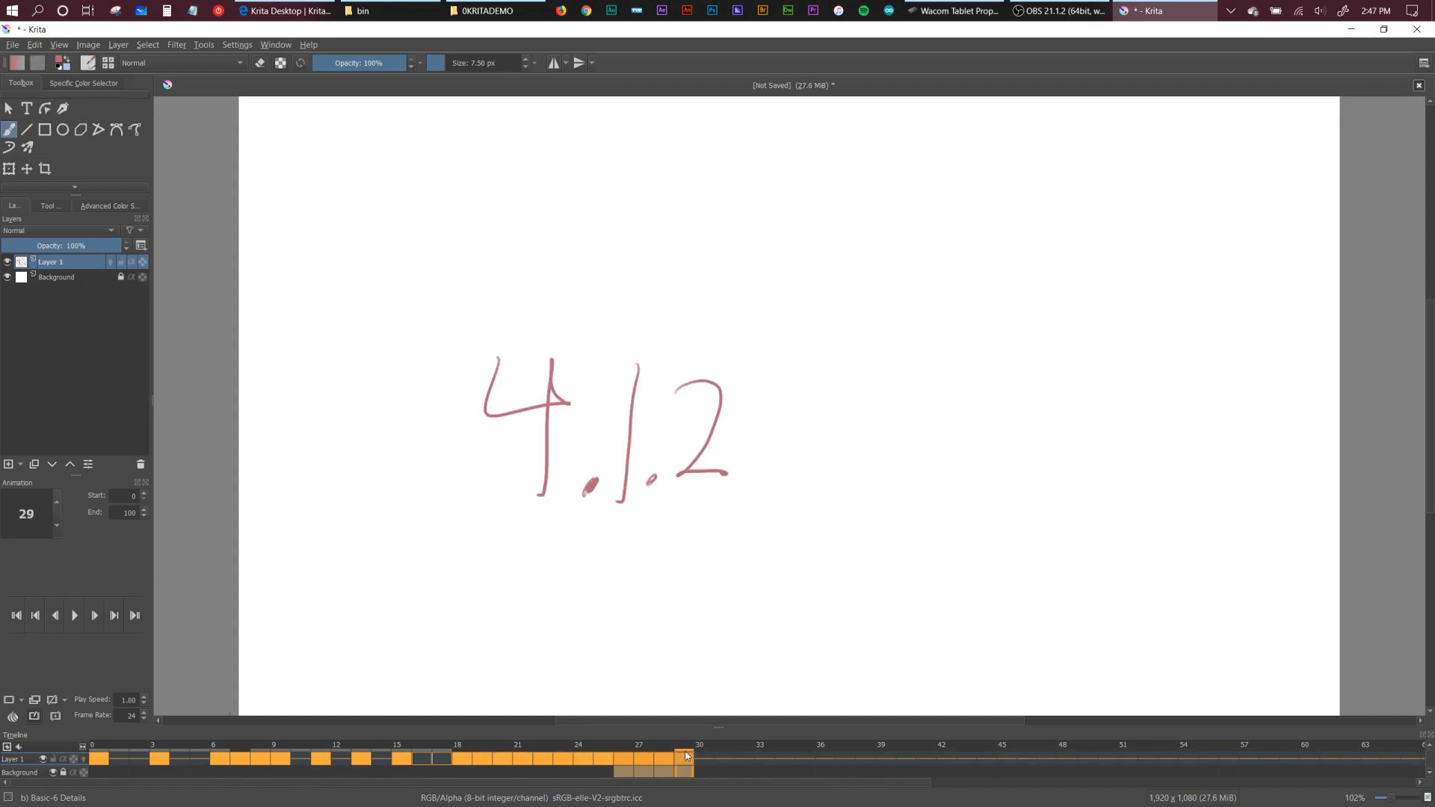
pyautogui.moveTo(461, 745)
pyautogui.mouseDown()
pyautogui.moveTo(640, 740)
pyautogui.moveTo(683, 729)
pyautogui.moveTo(523, 737)
pyautogui.moveTo(695, 708)
pyautogui.moveTo(458, 733)
pyautogui.moveTo(456, 710)
pyautogui.mouseUp()
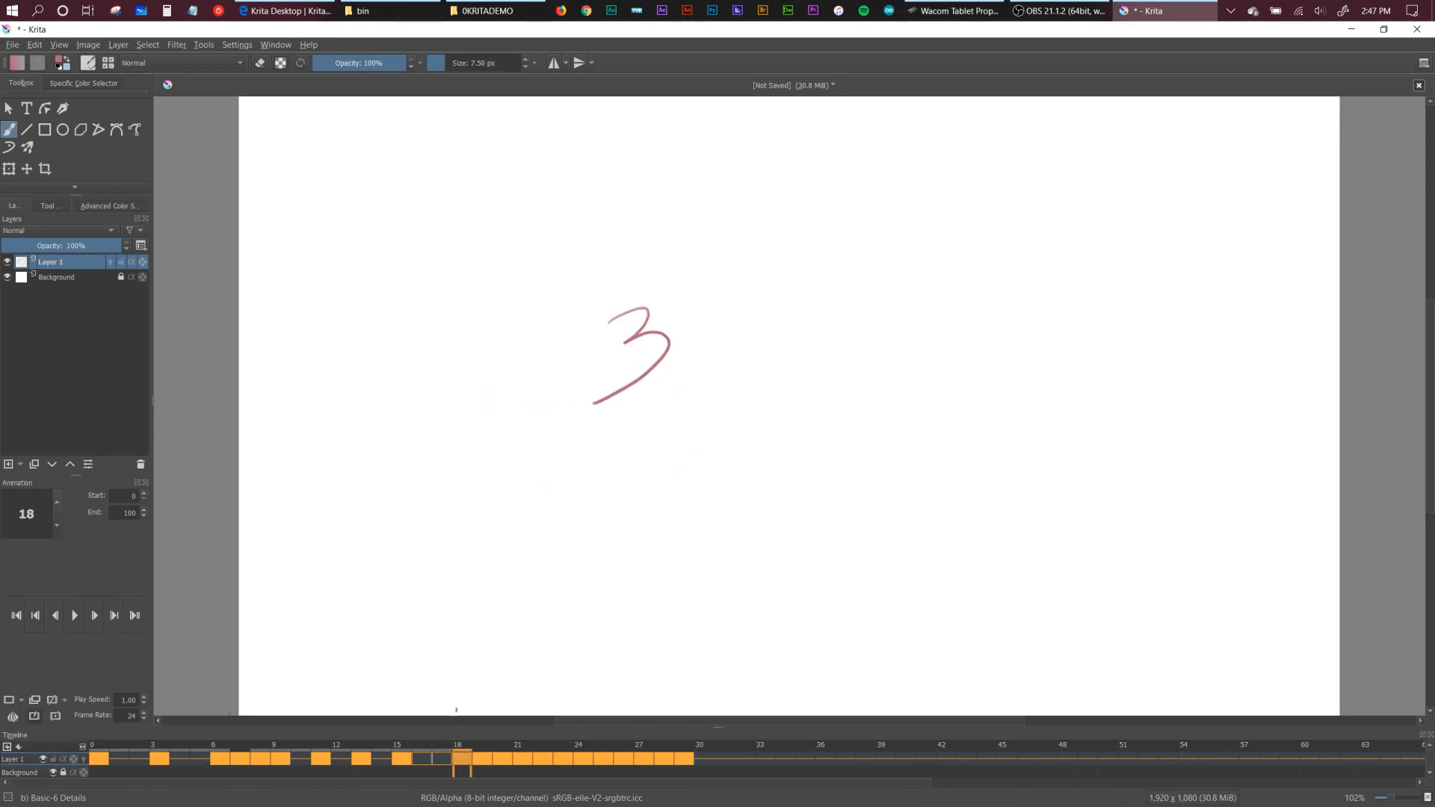
# Clear the 4.1 drawing from the keyframe at frame 8 of Layer 1.
pyautogui.click(225, 750)
pyautogui.moveTo(225, 750); pyautogui.dragTo(256, 749)
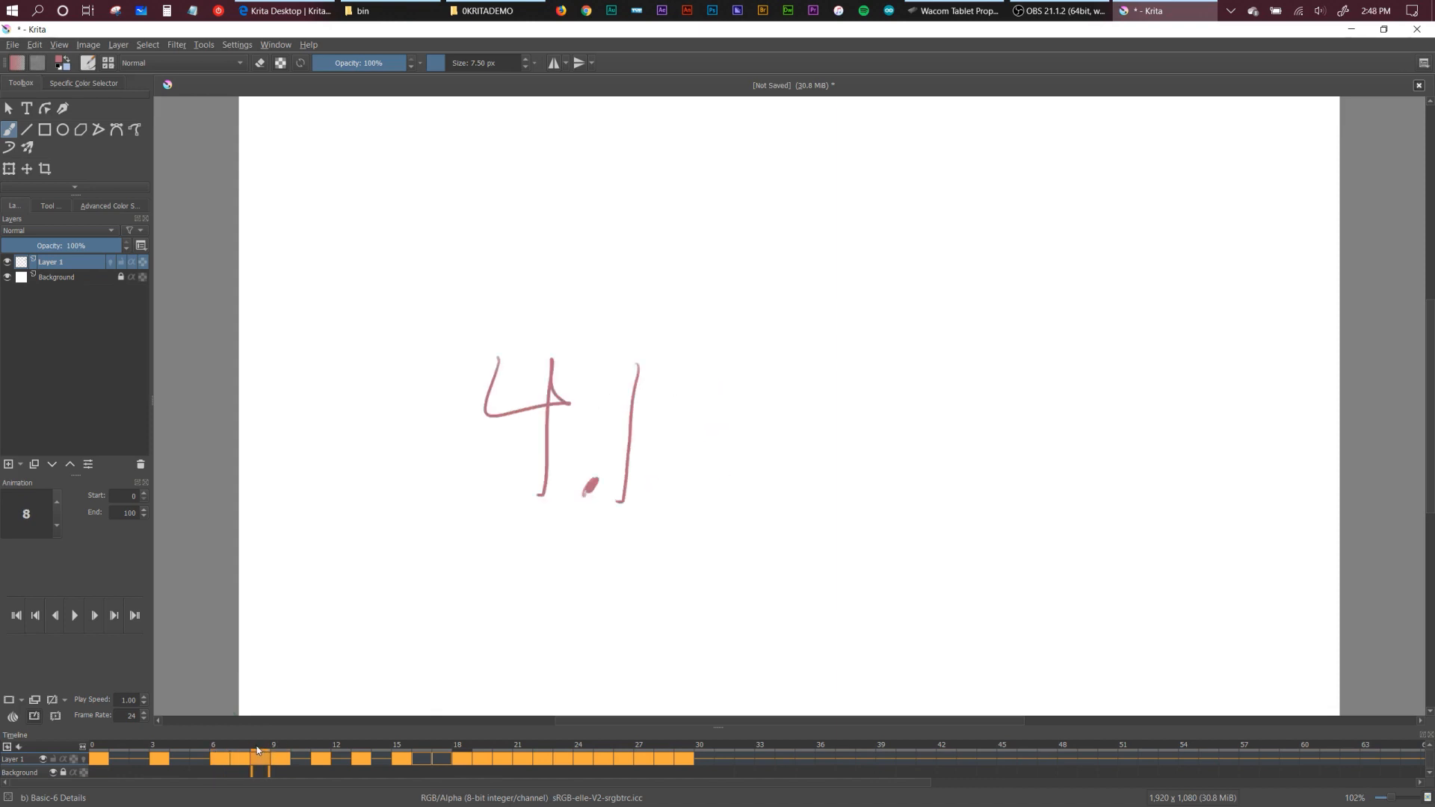
pyautogui.click(256, 758)
pyautogui.press('Delete')
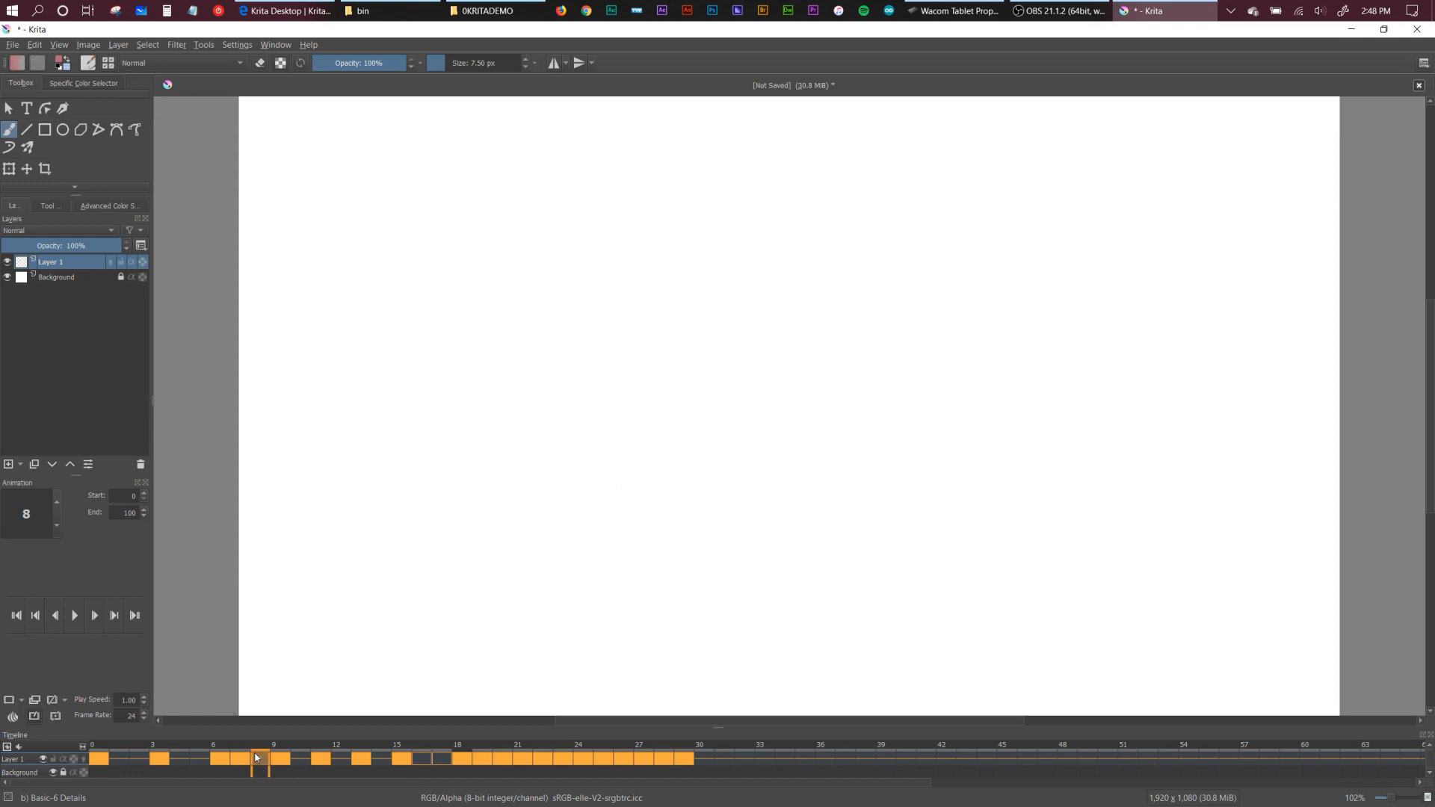
# Remove the keyframe at frame 8 of Layer 1, check the neighbouring frame, and undo the removal.
pyautogui.moveTo(252, 747)
pyautogui.mouseDown()
pyautogui.moveTo(239, 748)
pyautogui.moveTo(271, 760)
pyautogui.mouseUp()
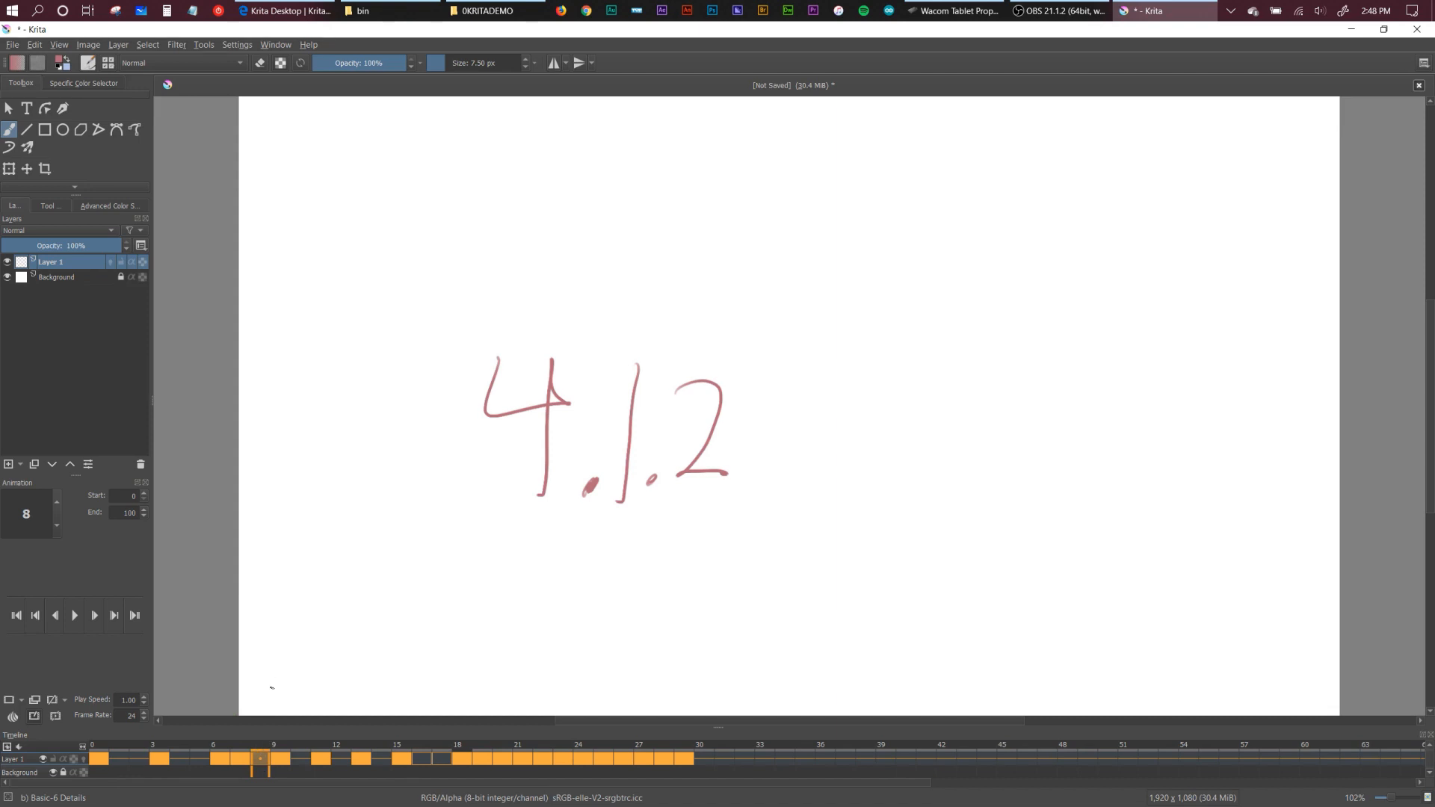
pyautogui.rightClick(263, 763)
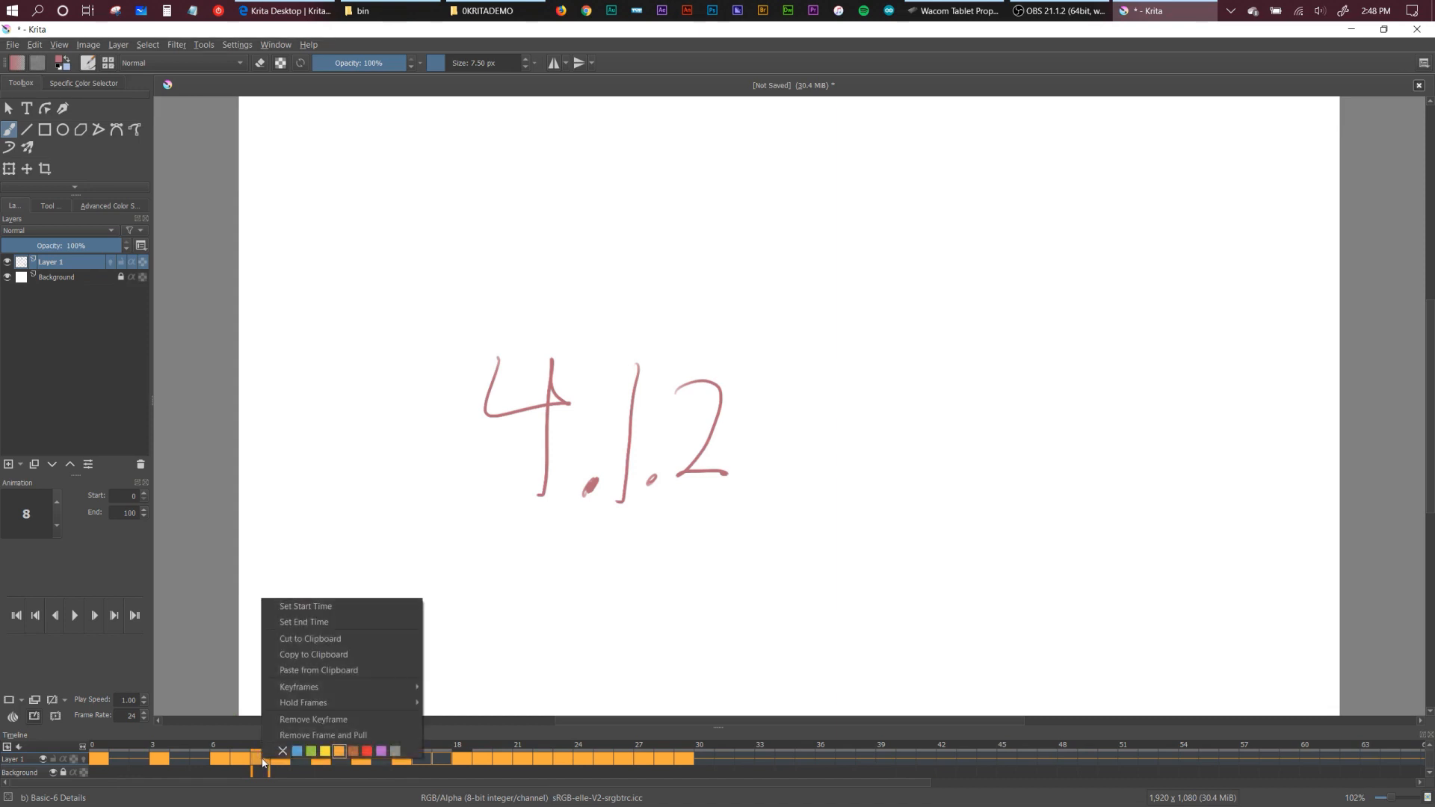
pyautogui.click(343, 720)
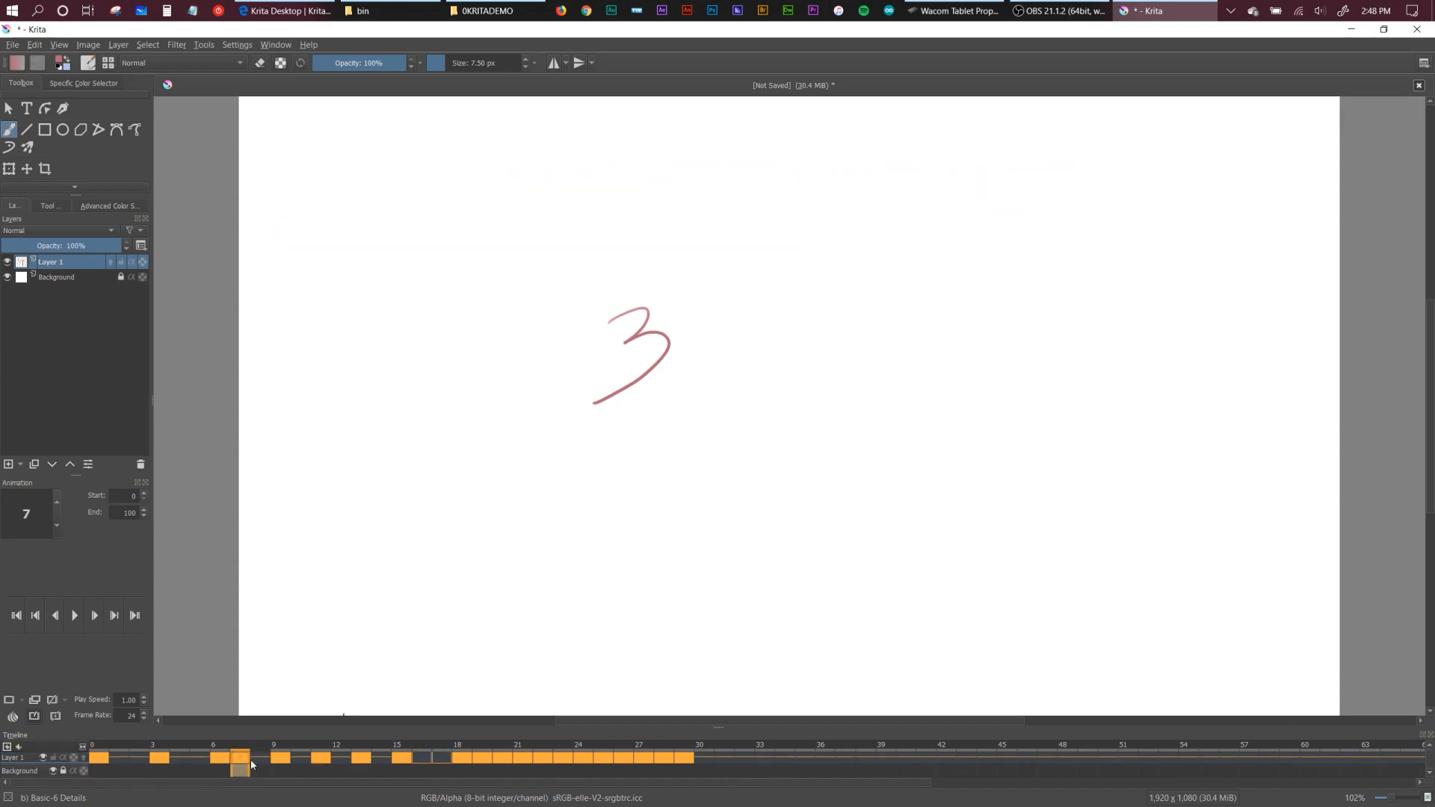
pyautogui.hotkey('ctrl', 'z')
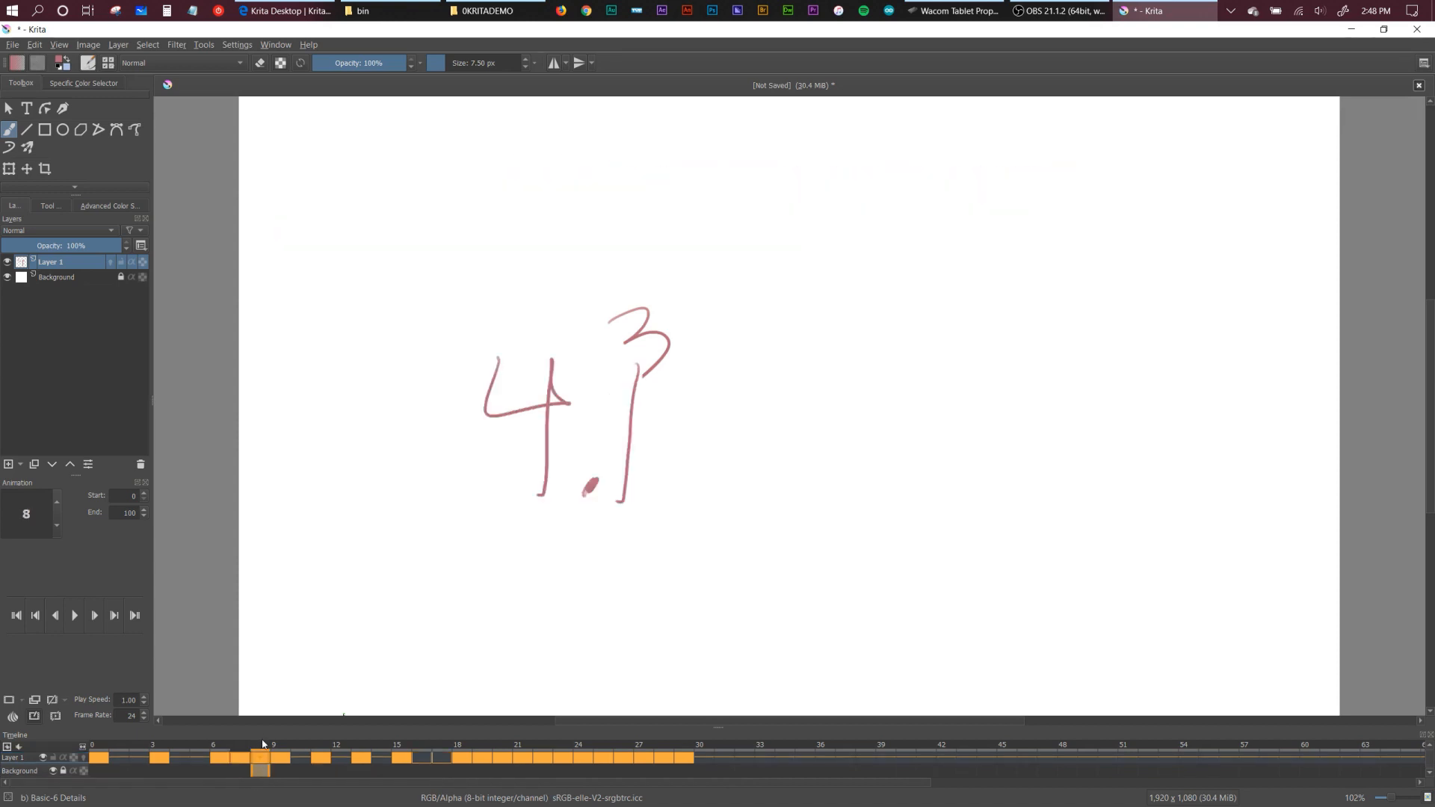
# Remove frame 8 of Layer 1 and pull the following keyframes back by one frame, checking frames 7 and 8.
pyautogui.moveTo(246, 751); pyautogui.dragTo(258, 752)
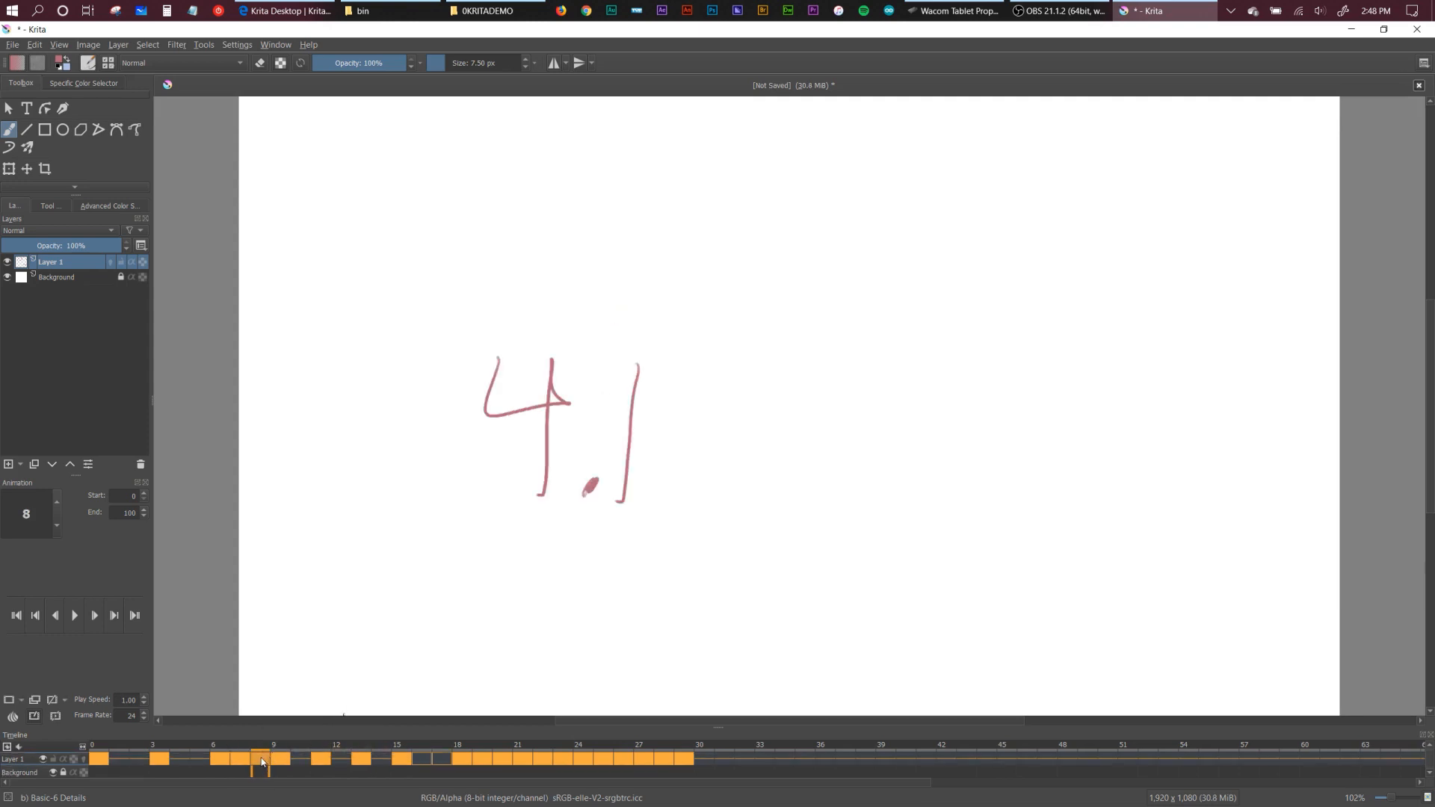
pyautogui.rightClick(260, 768)
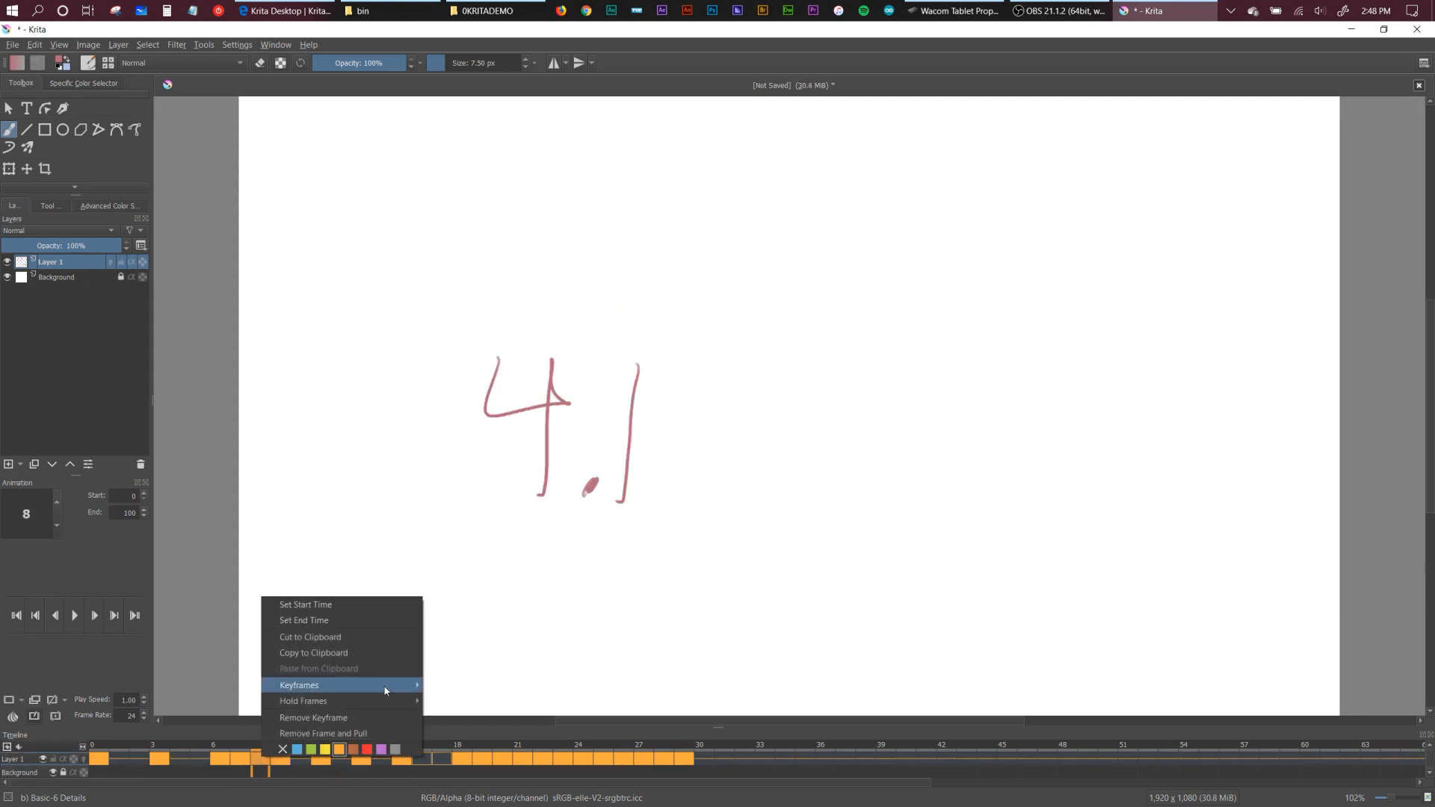
pyautogui.click(375, 735)
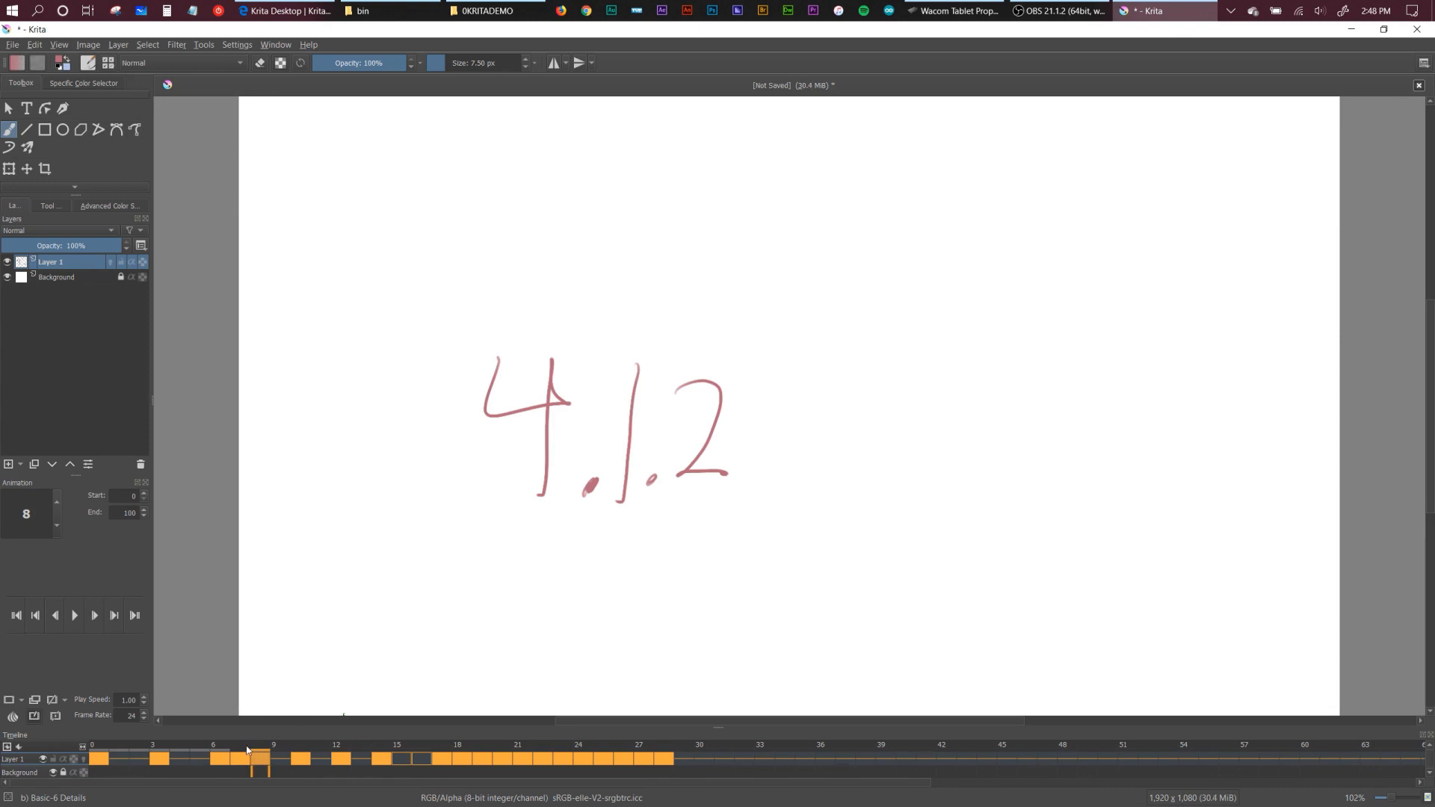
pyautogui.moveTo(247, 750); pyautogui.dragTo(236, 759)
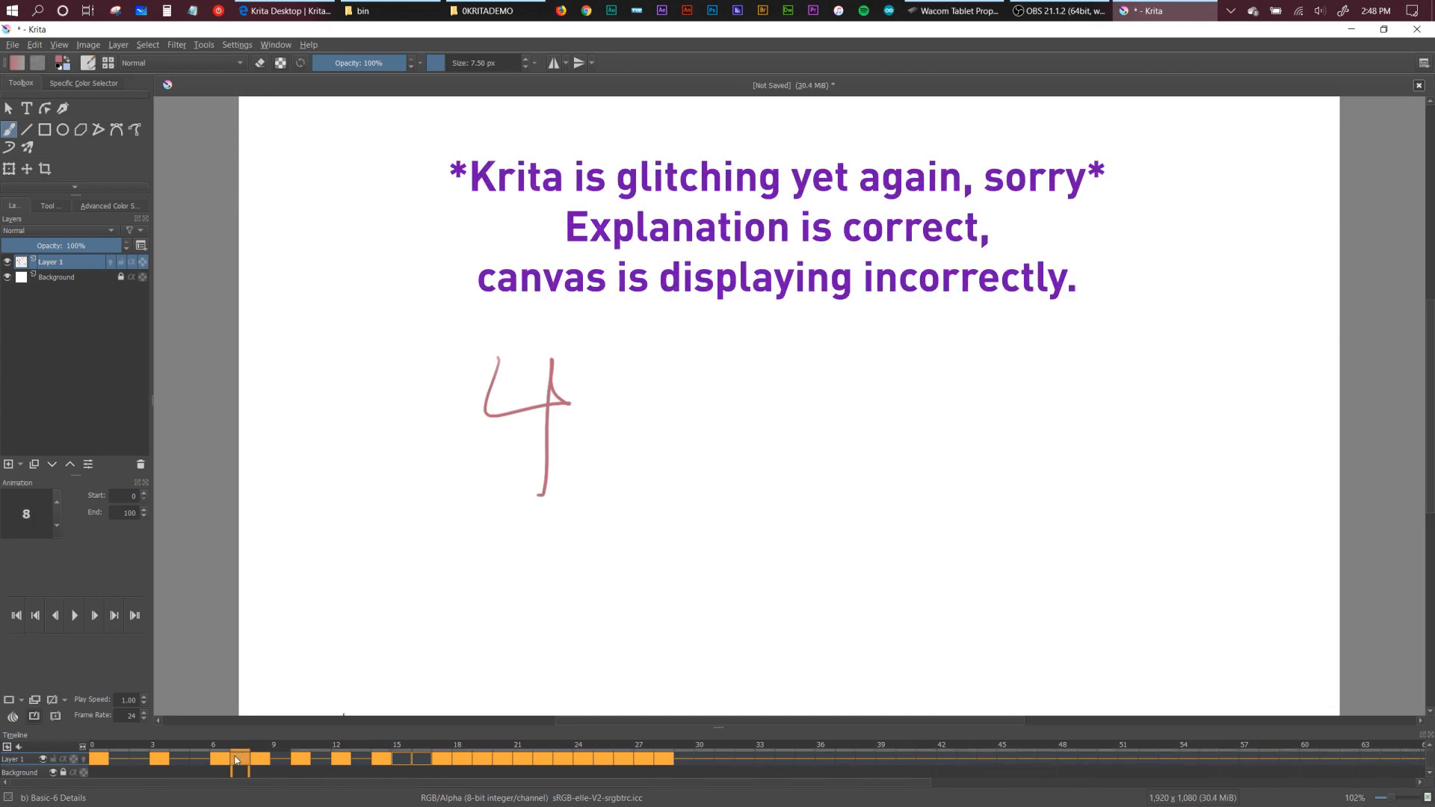
pyautogui.click(259, 757)
pyautogui.click(259, 760)
pyautogui.press('Left')
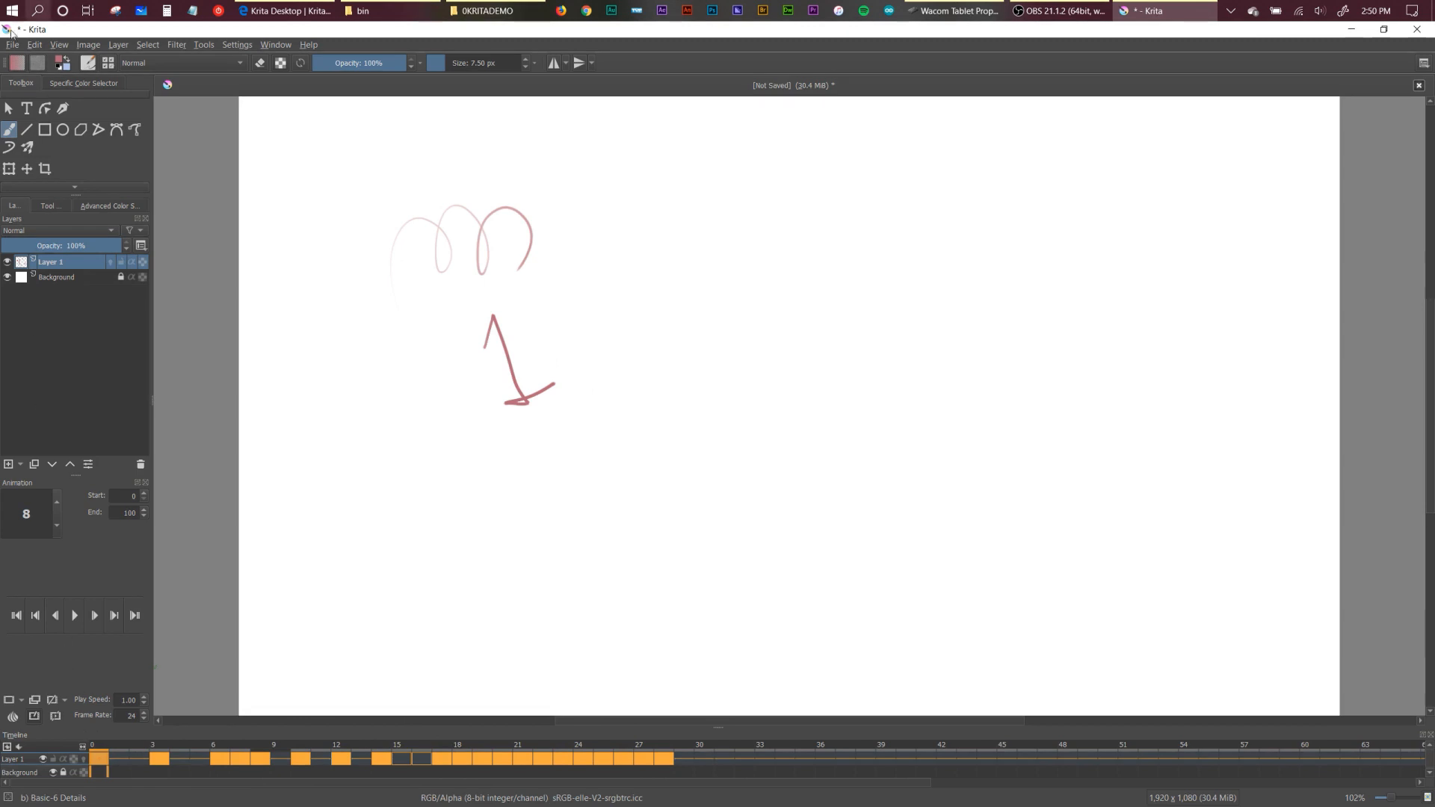
# Review the keyboard shortcuts in the Animation category, including Create Blank Frame, Insert Hold Frame, Next Key Frame and Previous Key Frame.
pyautogui.click(240, 44)
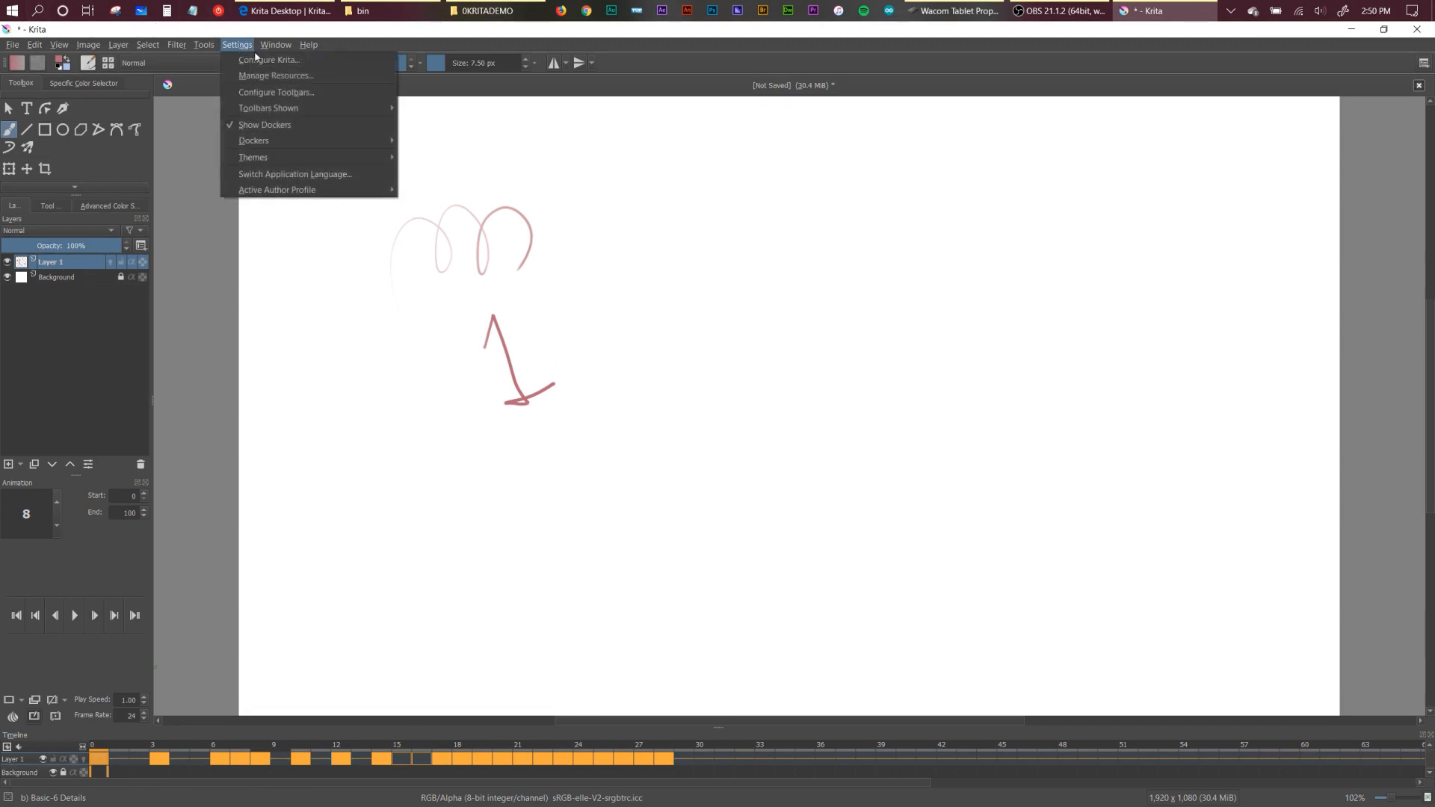
pyautogui.click(292, 61)
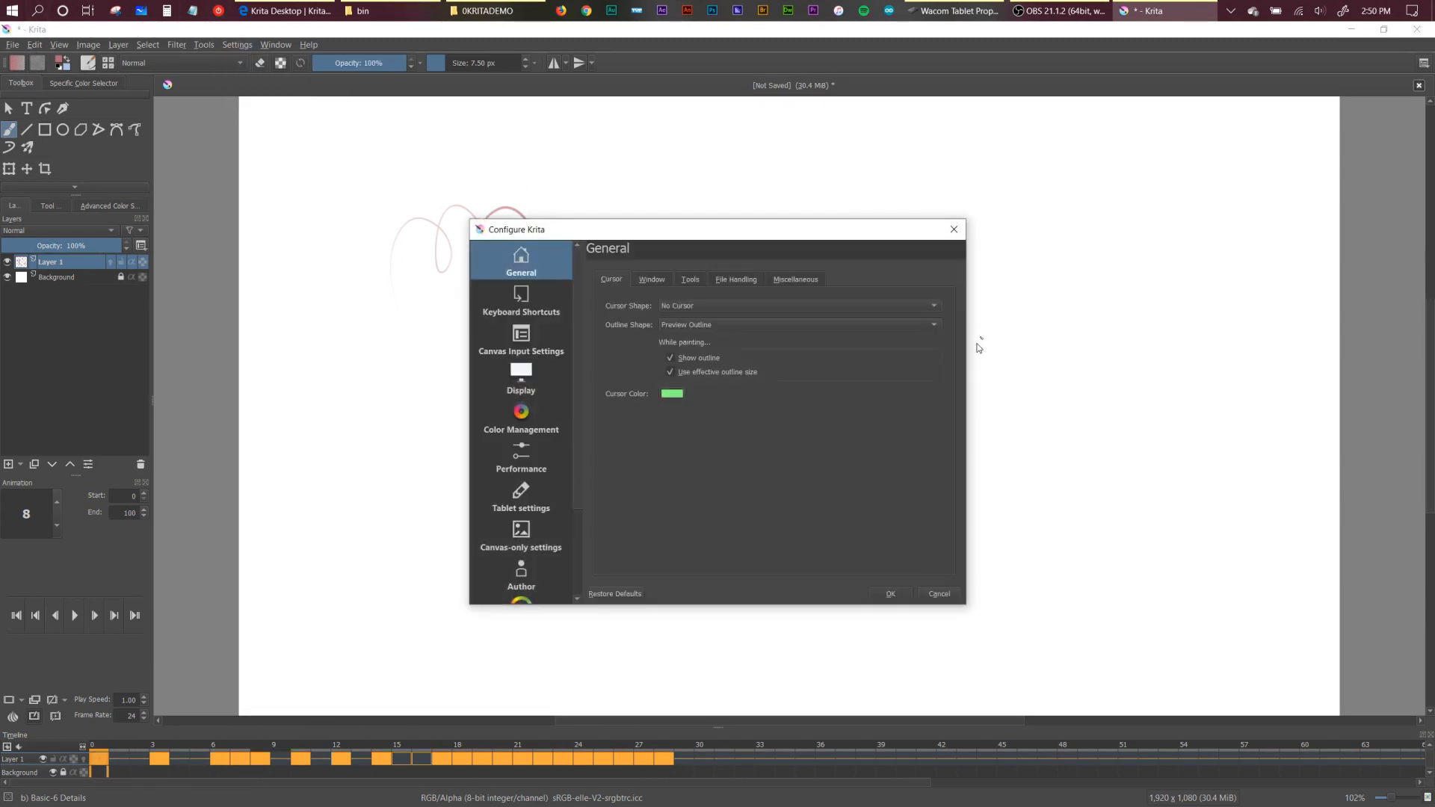
pyautogui.click(509, 293)
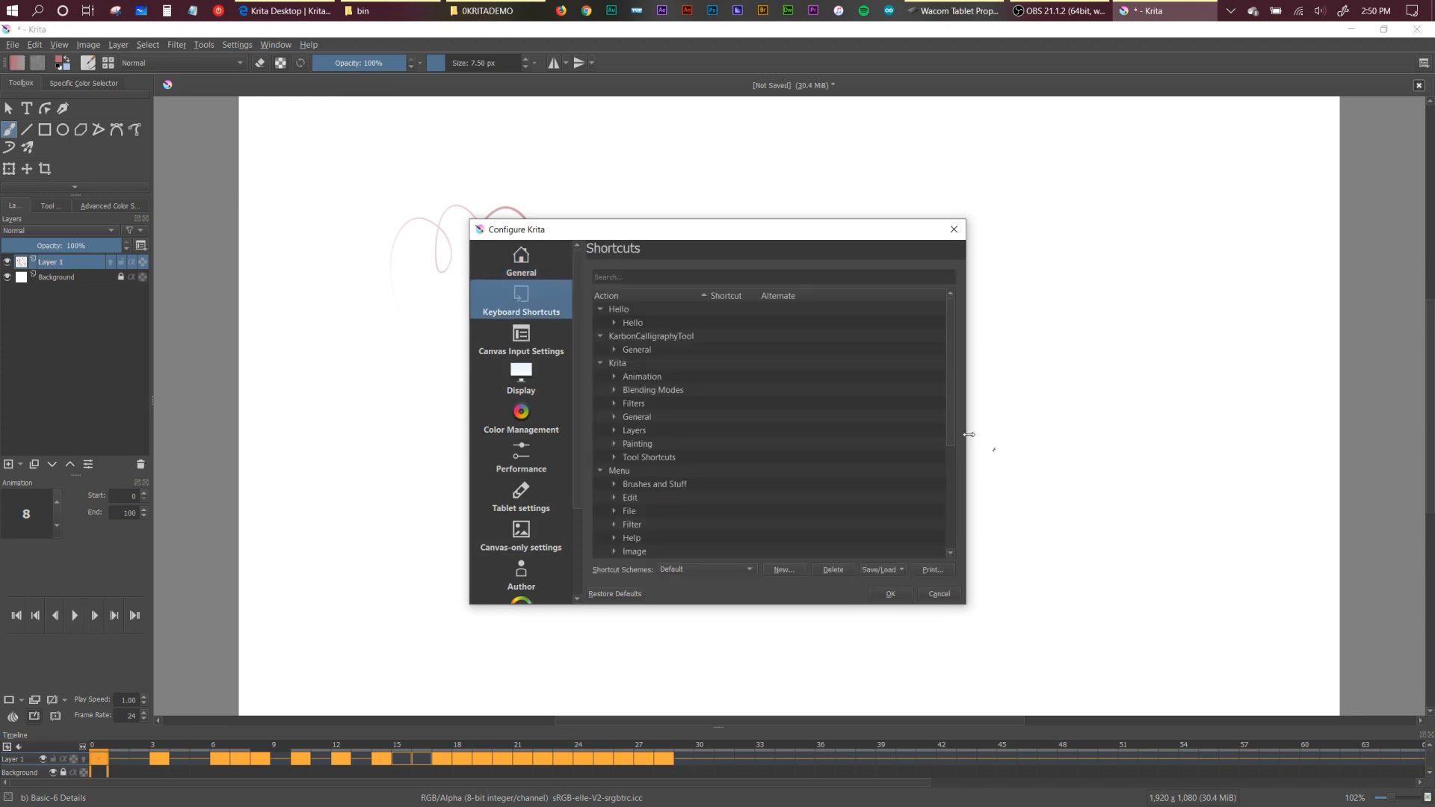
pyautogui.click(614, 377)
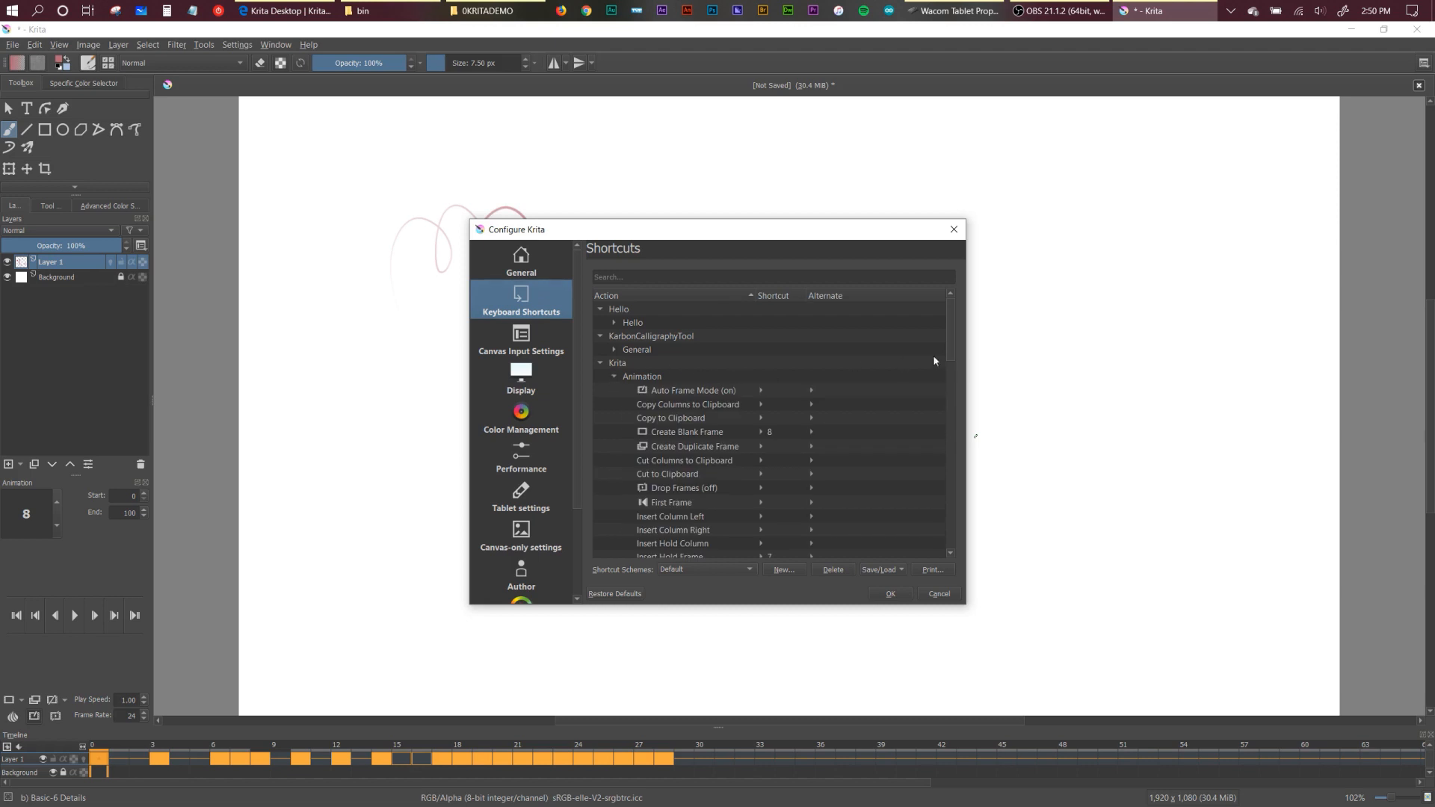
pyautogui.click(771, 431)
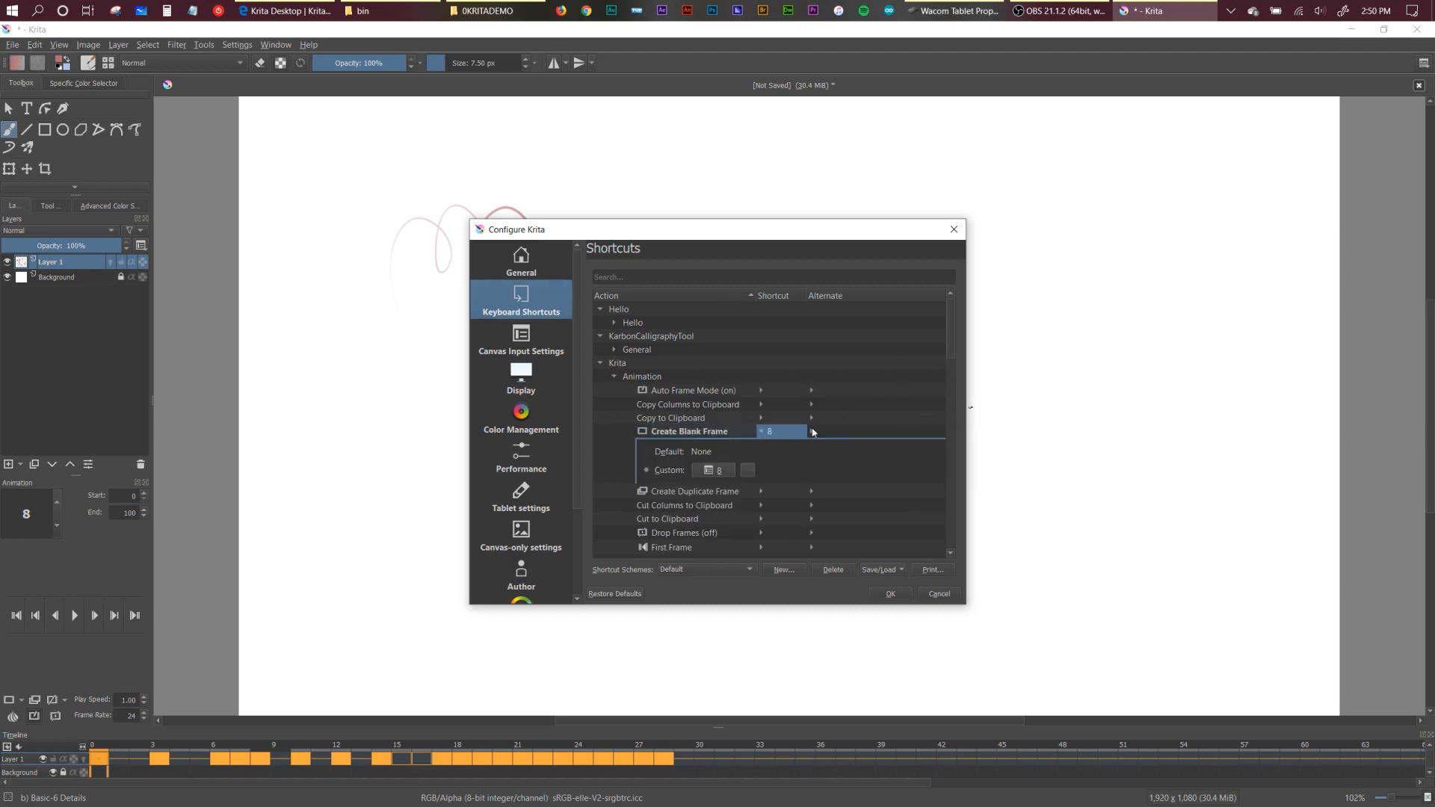
pyautogui.click(724, 432)
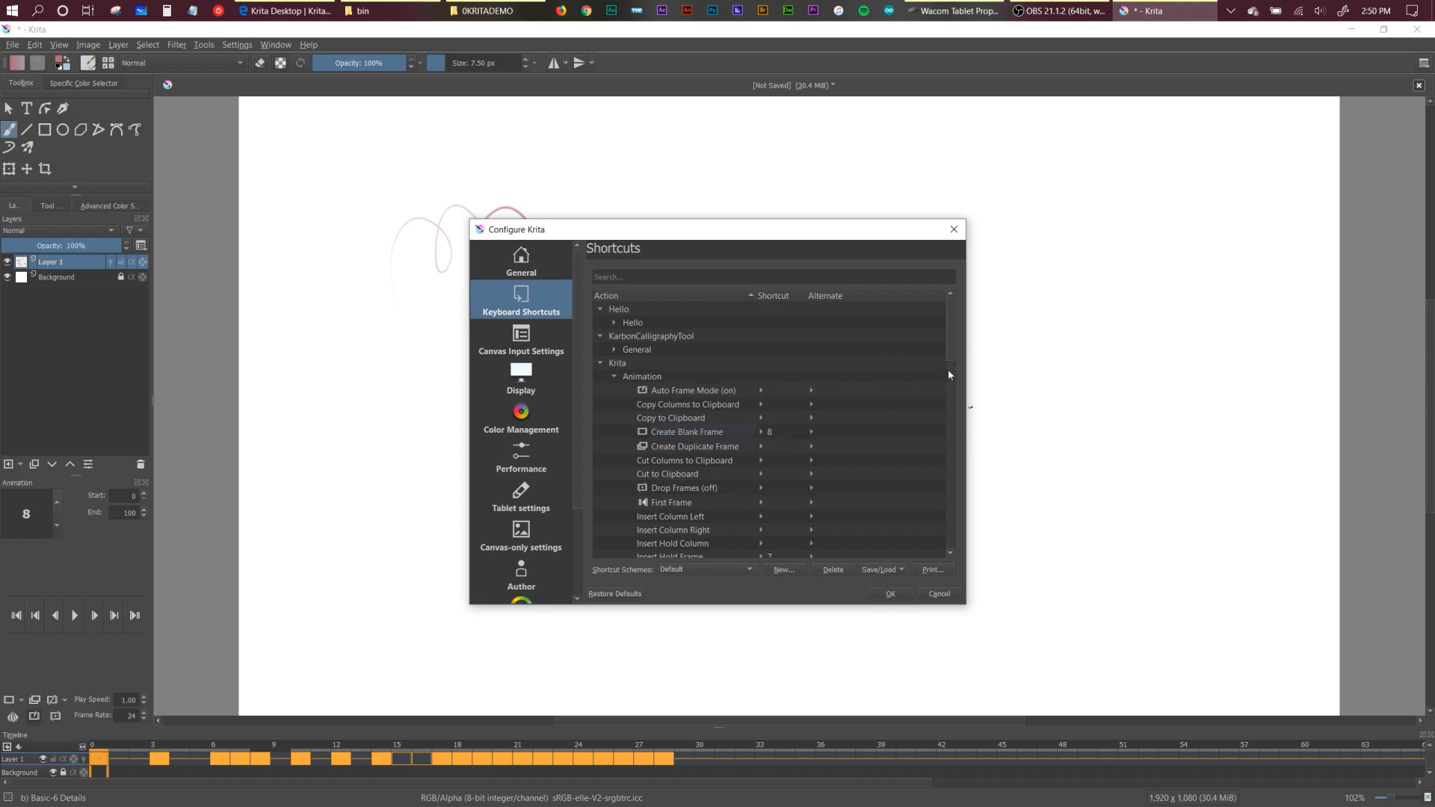
pyautogui.moveTo(952, 347); pyautogui.dragTo(947, 367)
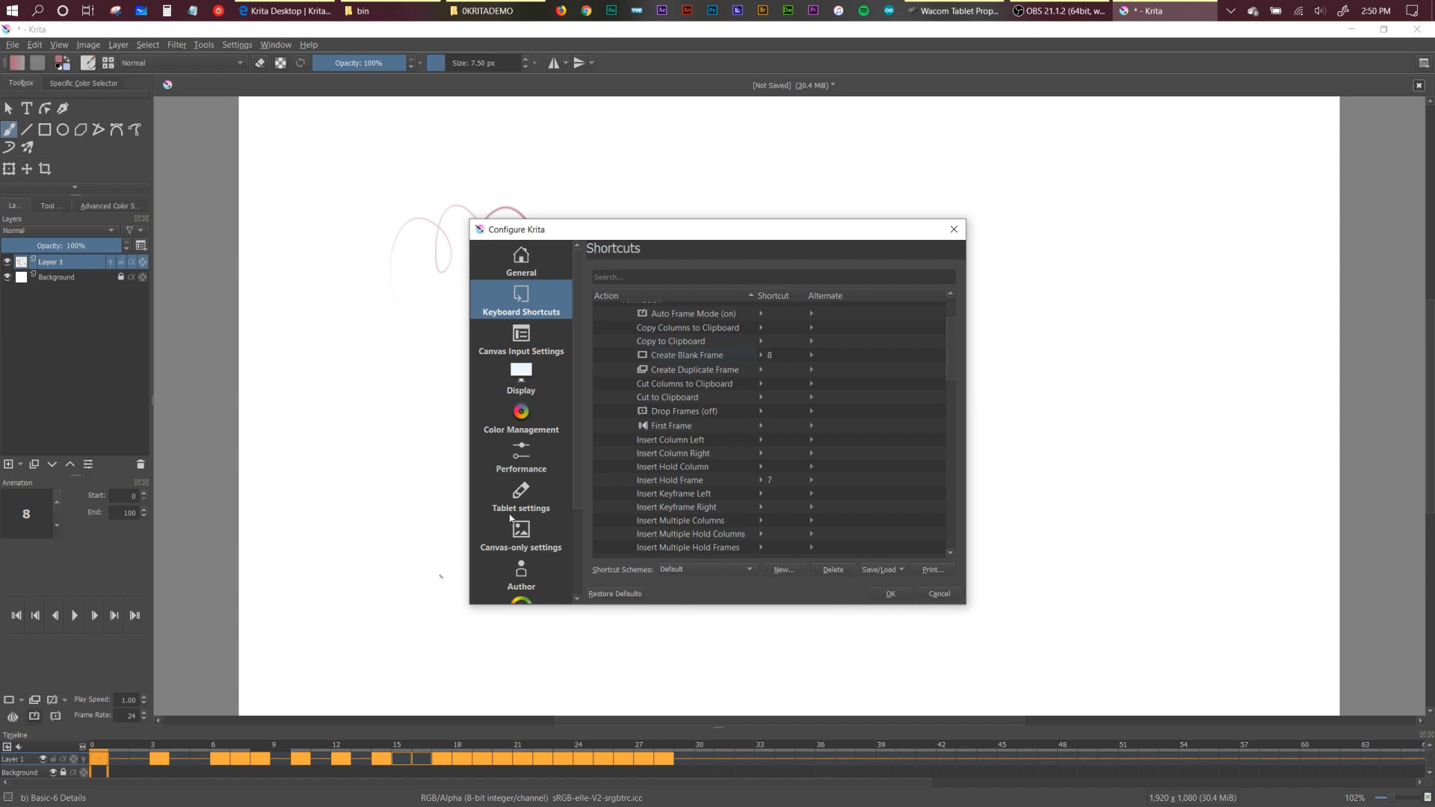
pyautogui.scroll(-5, 951, 352)
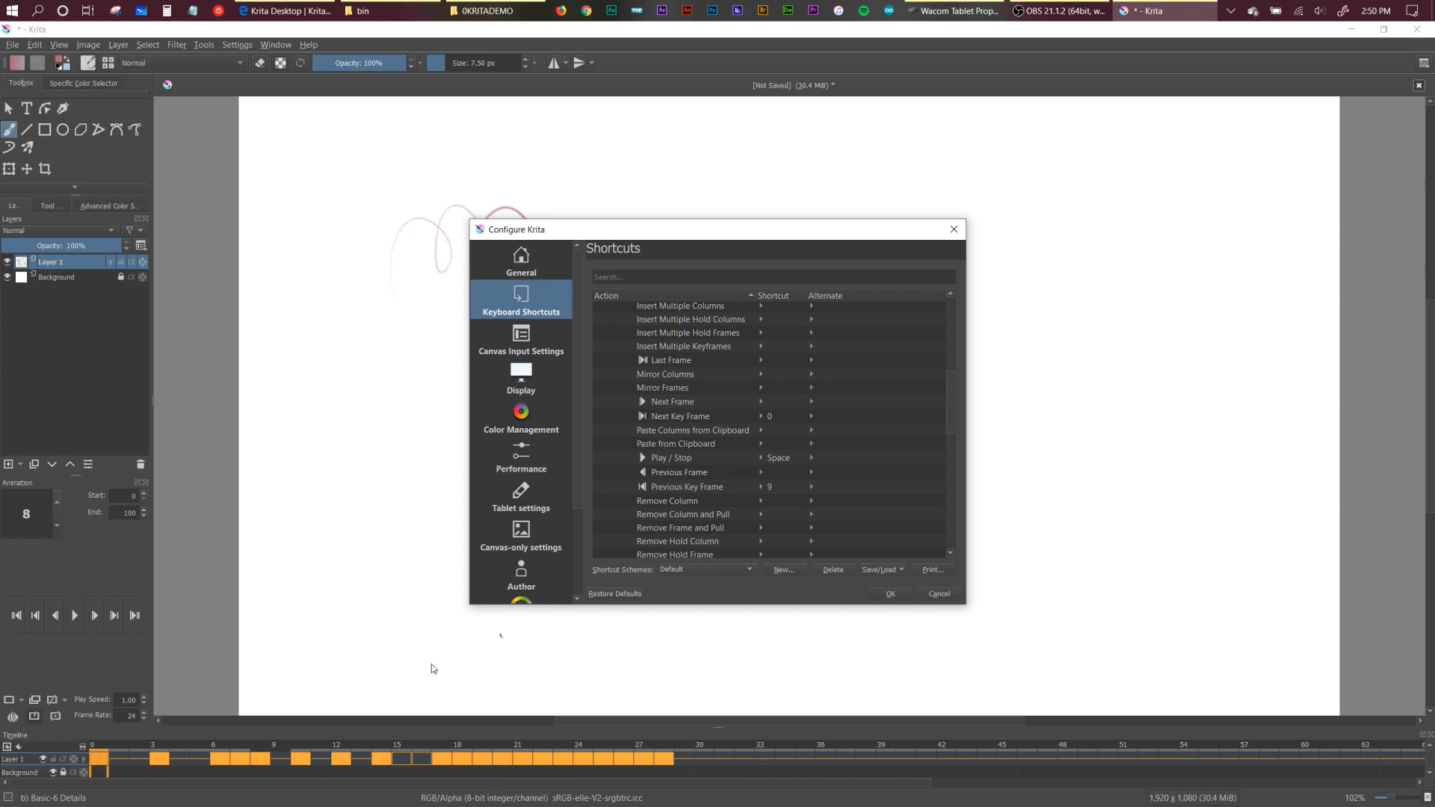
pyautogui.click(894, 595)
# Go to frame 11 and step backward and forward through the neighbouring frames one frame at a time.
pyautogui.click(323, 746)
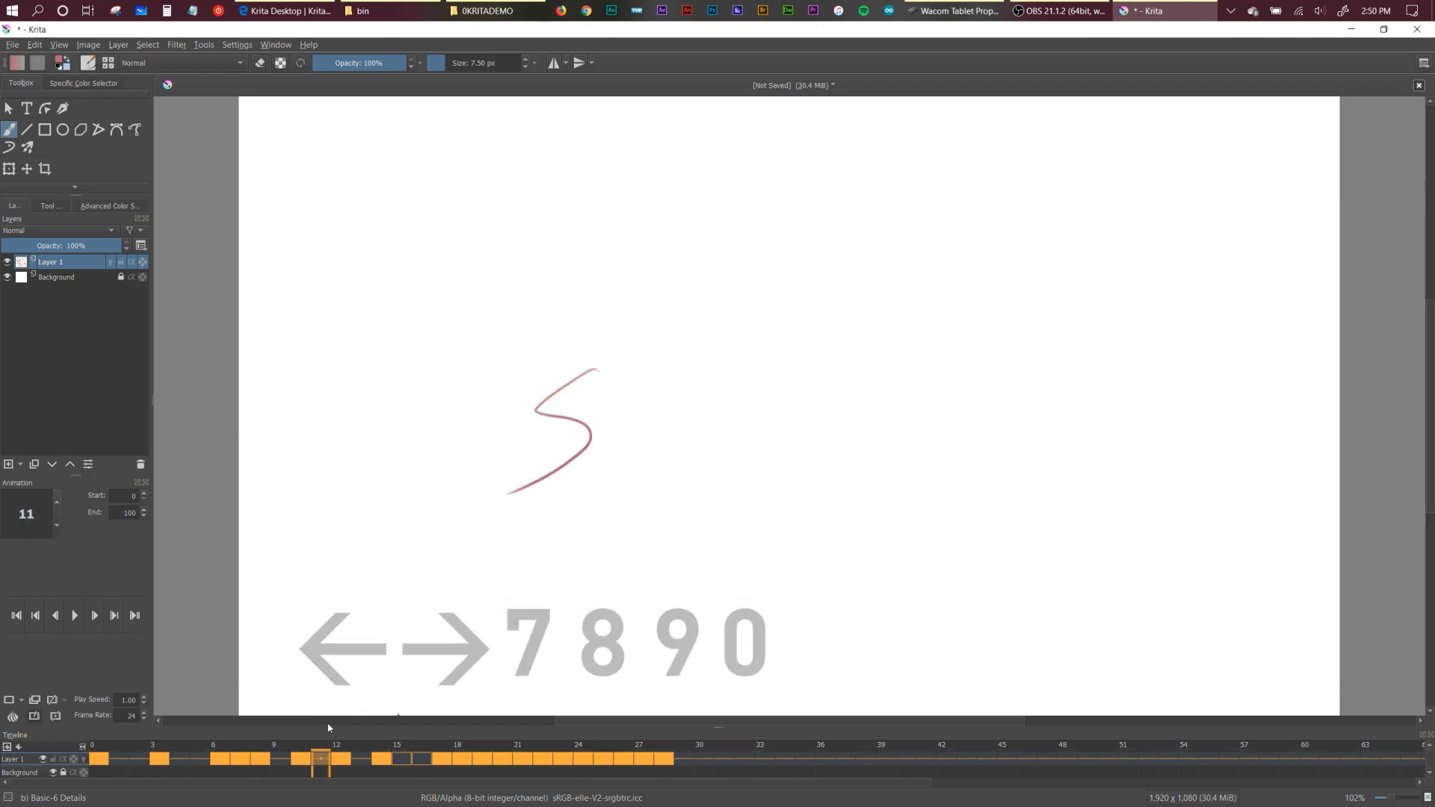
pyautogui.press('Right')
pyautogui.press('Left')
pyautogui.press('Left')
pyautogui.press('Left')
pyautogui.press('Right')
pyautogui.press('Right')
pyautogui.press('Right')
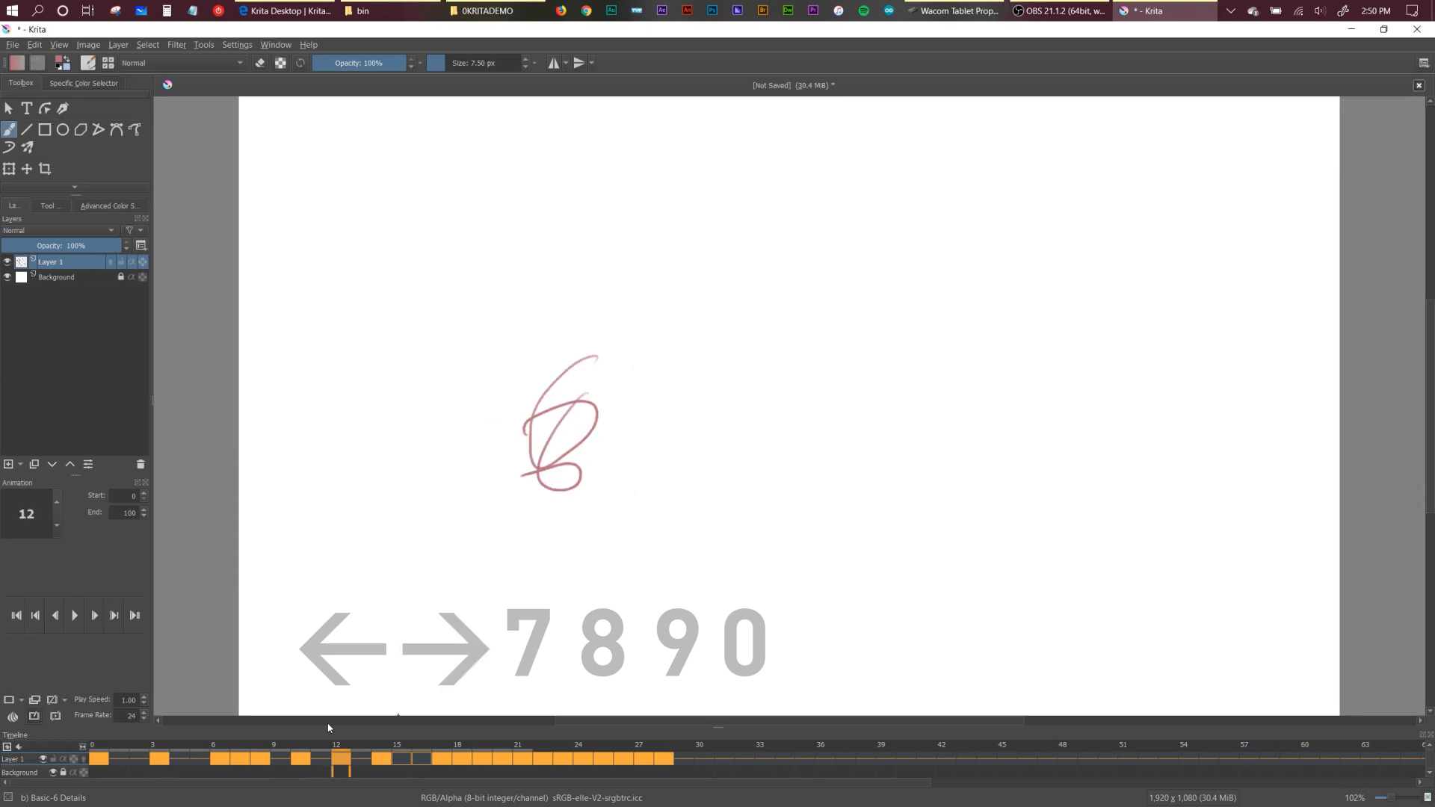
# Jump back and forth between the keyframes of Layer 1, finishing on the keyframe at frame 0.
pyautogui.press('0')
pyautogui.press('9')
pyautogui.press('9')
pyautogui.press('9')
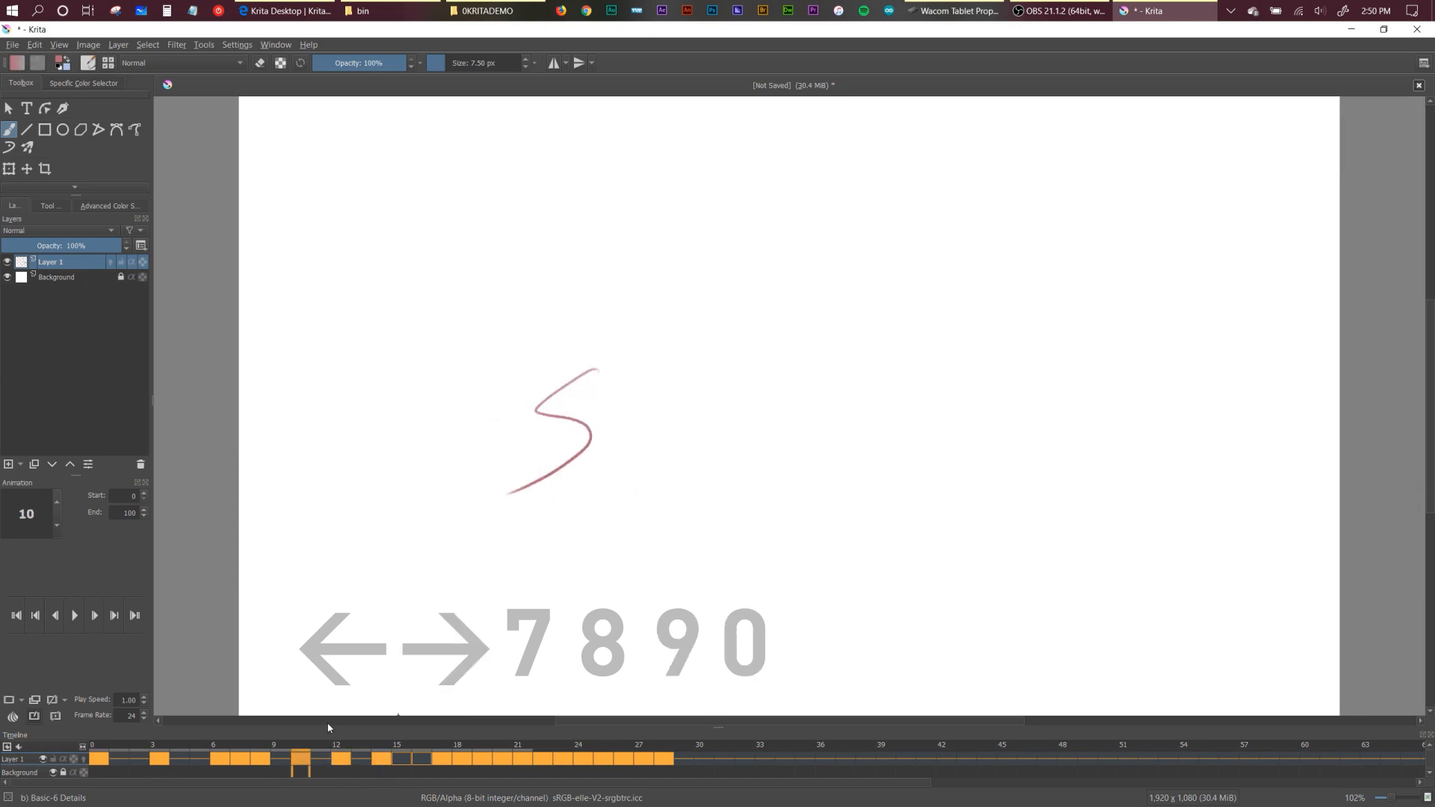
pyautogui.press('0')
pyautogui.press('0')
pyautogui.press('0')
pyautogui.press('0')
pyautogui.press('9')
pyautogui.press('9')
pyautogui.press('9')
pyautogui.press('9')
pyautogui.press('9')
pyautogui.press('9')
pyautogui.press('9')
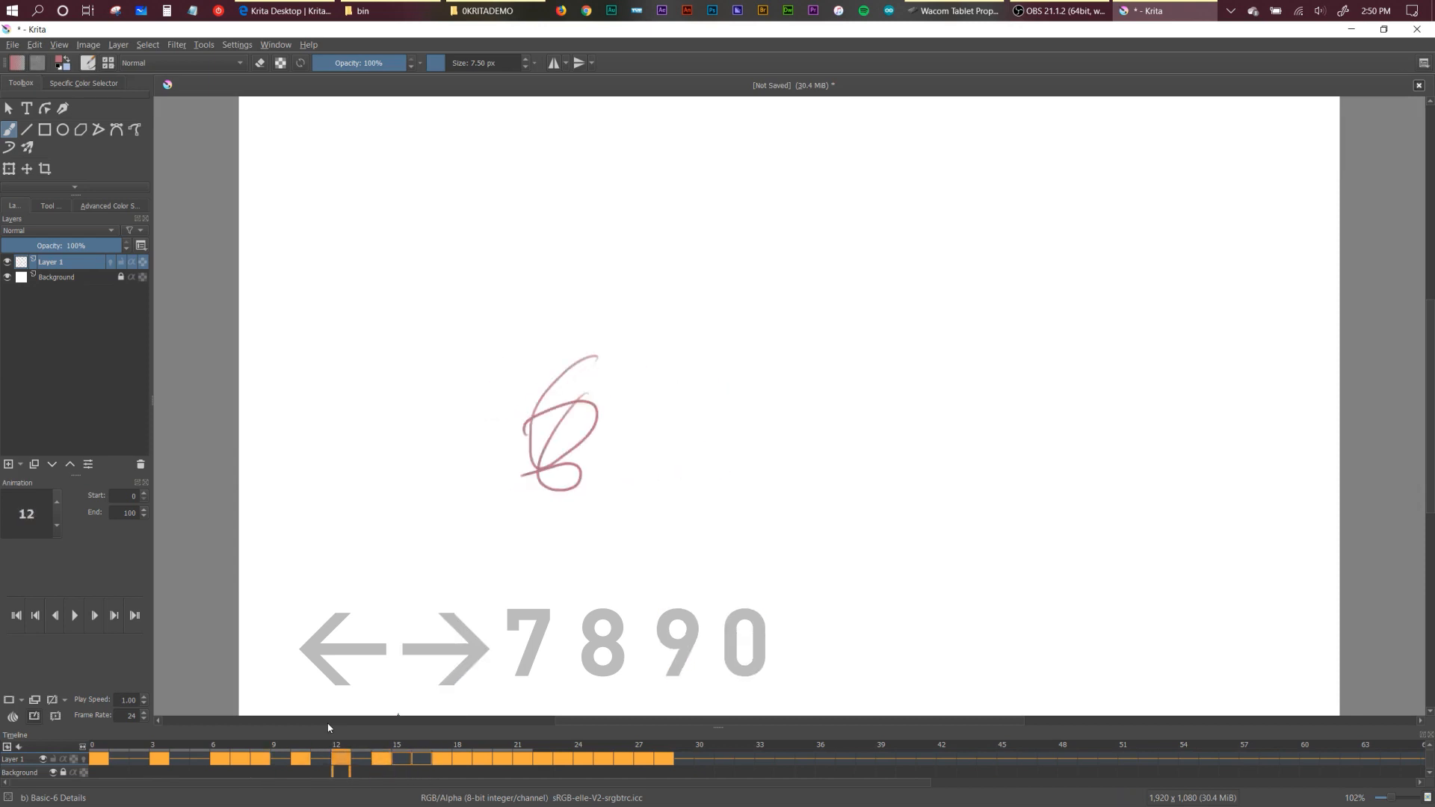
pyautogui.press('9')
pyautogui.press('9')
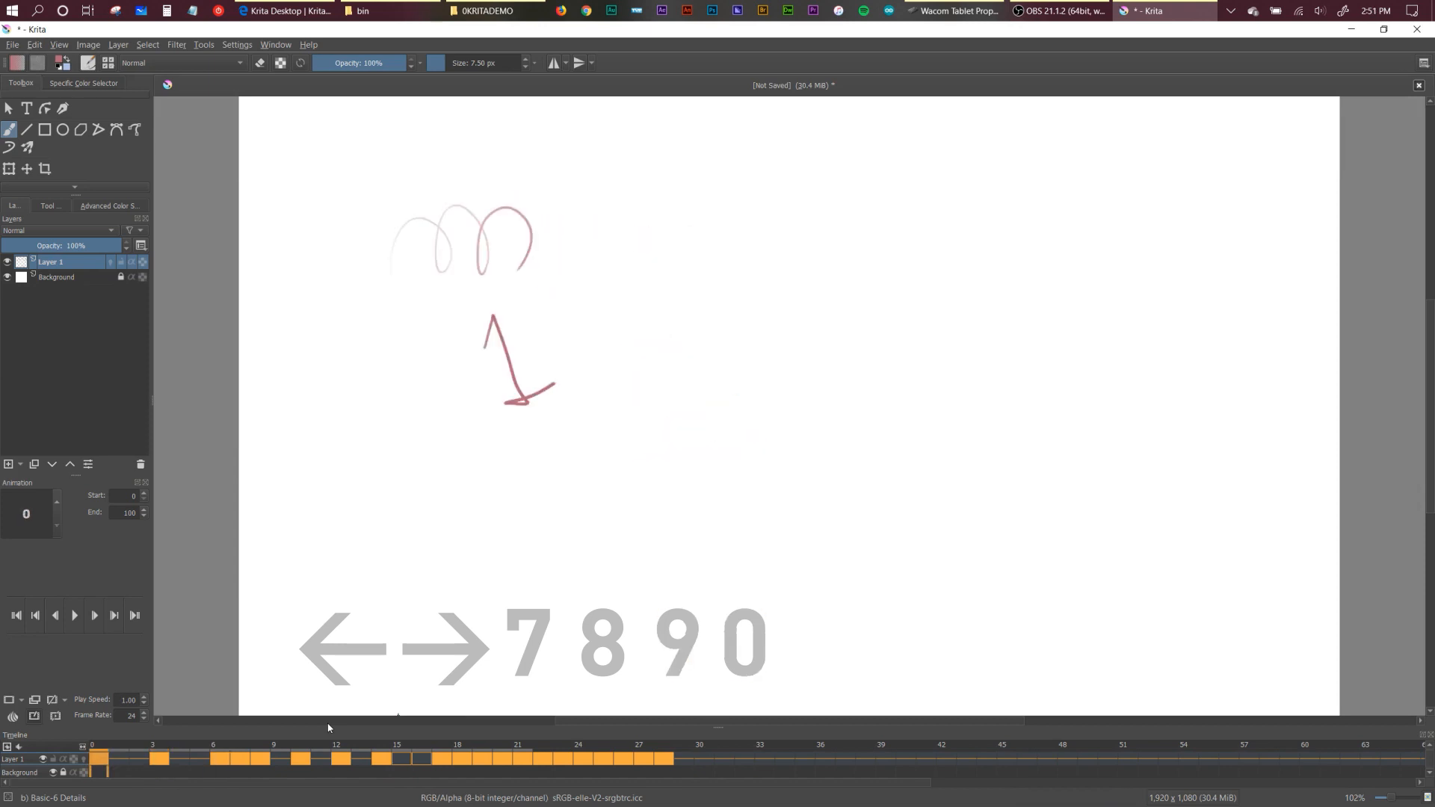
pyautogui.press('0')
pyautogui.press('9')
# Insert five hold frames after the keyframe at frame 0 of Layer 1.
pyautogui.press('7')
pyautogui.press('7')
pyautogui.press('7')
pyautogui.press('7')
pyautogui.press('7')
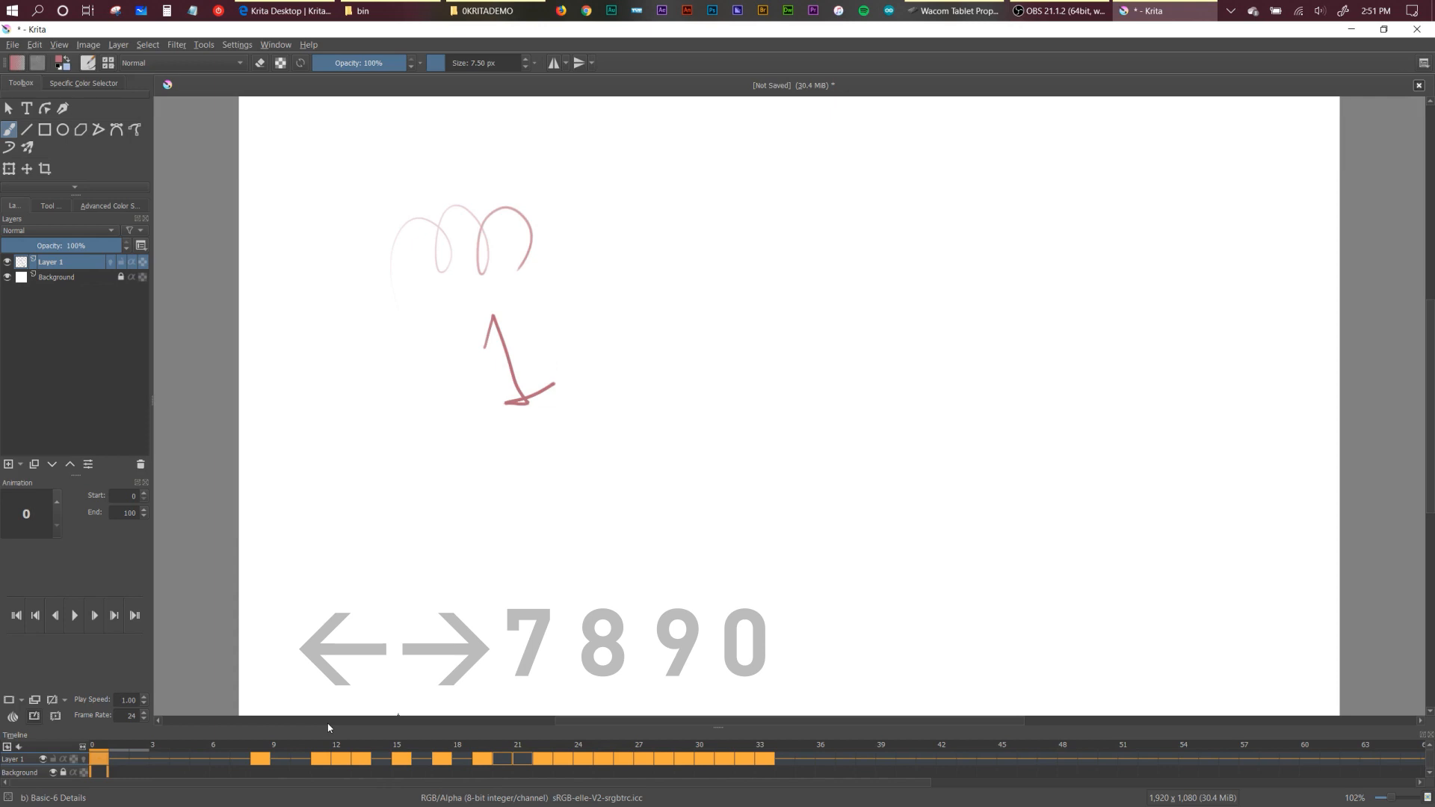
# Jump to the next keyframe of Layer 1 and back to frame 0, and create a blank frame at frame 5.
pyautogui.press('0')
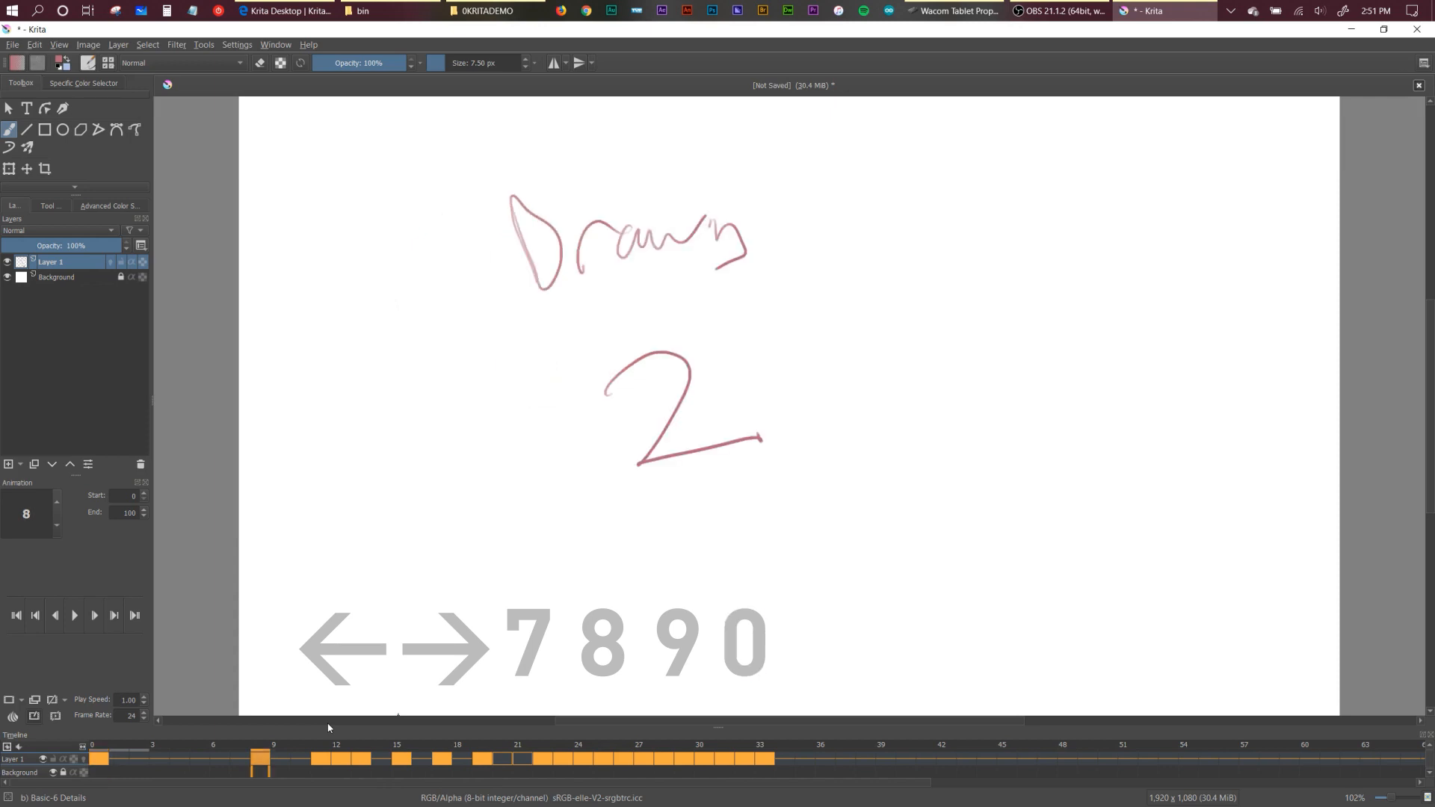
pyautogui.press('9')
pyautogui.press('Right')
pyautogui.press('Right')
pyautogui.press('Right')
pyautogui.press('Right')
pyautogui.press('Right')
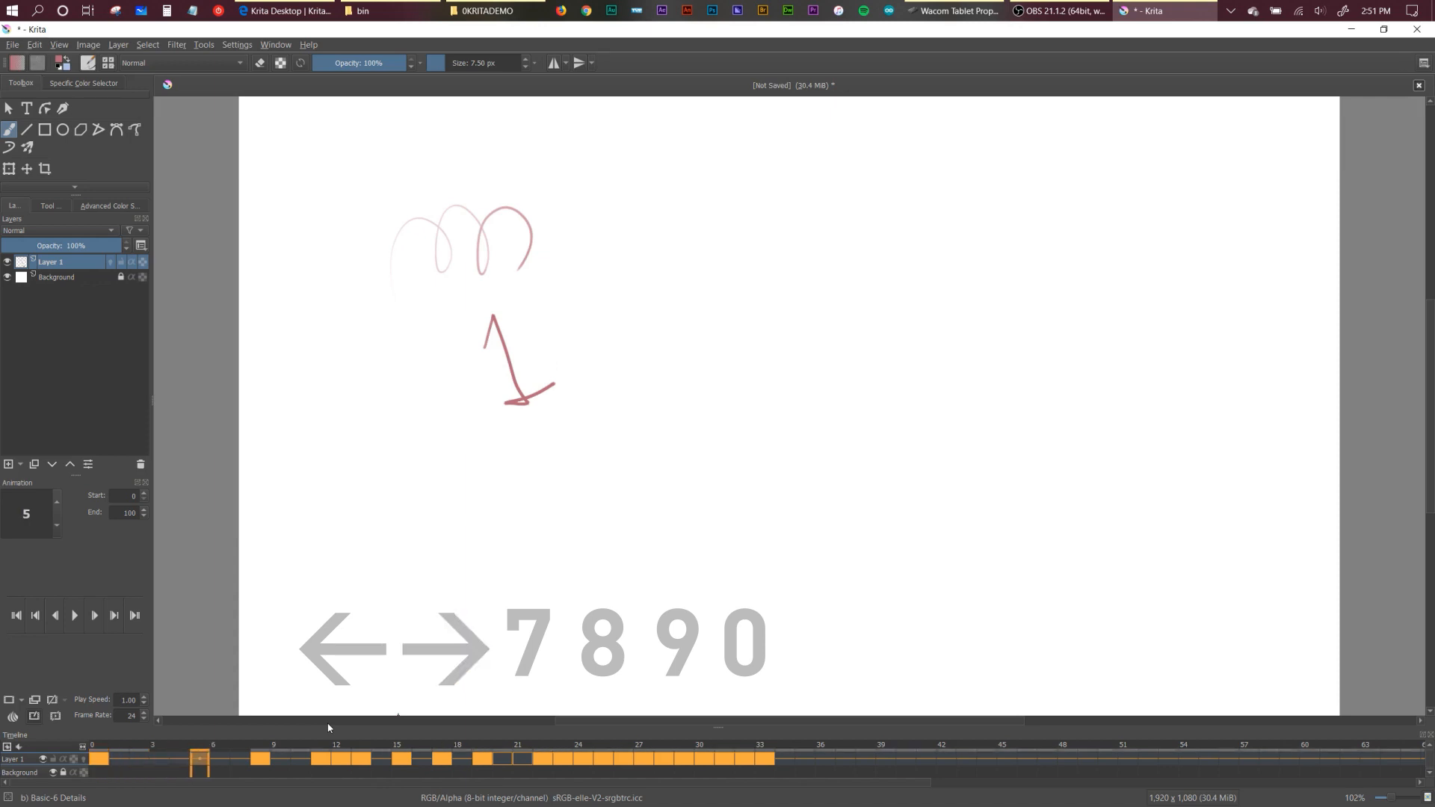
pyautogui.press('8')
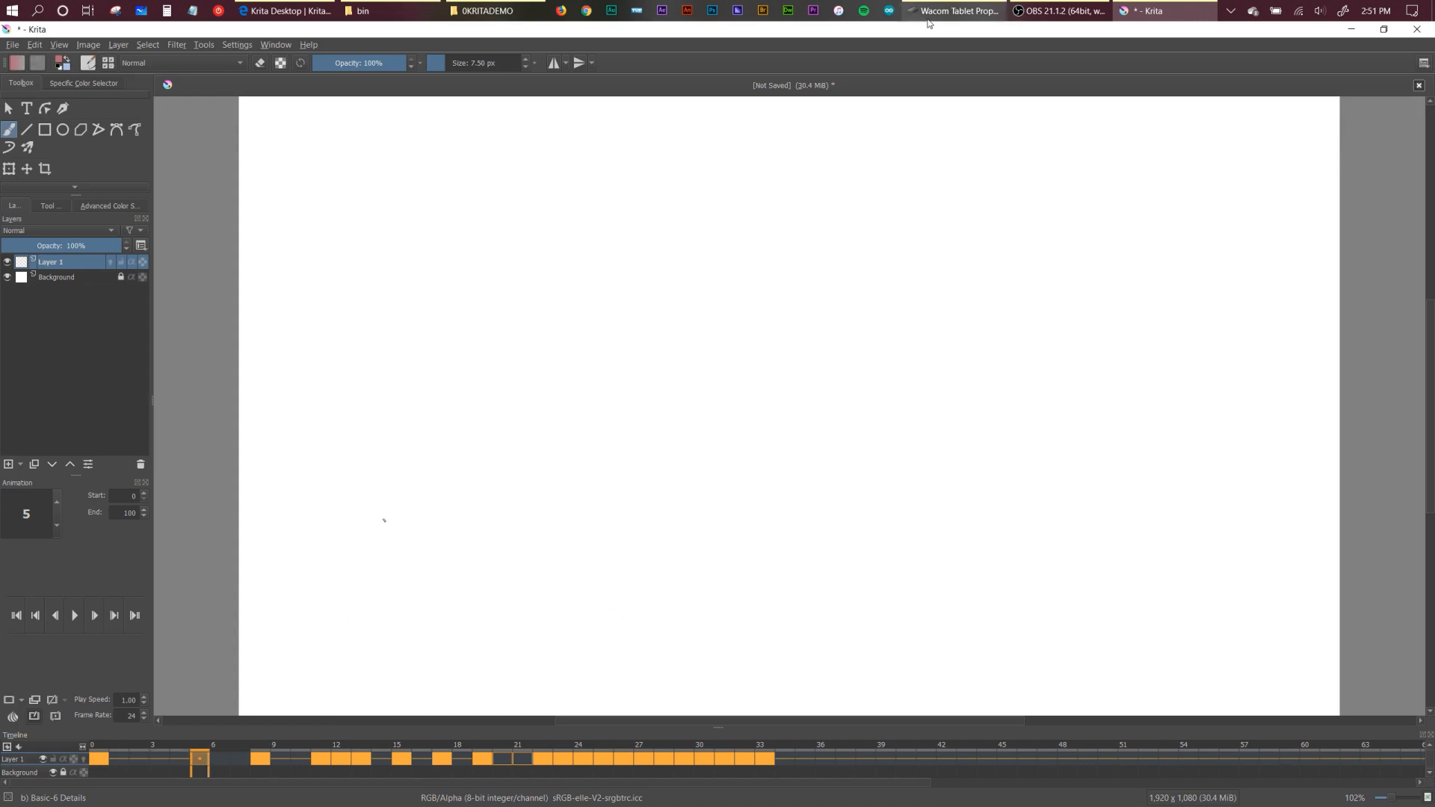
# Switch to Wacom Tablet Properties and review the ExpressKeys and Touch Ring assignments for Krita.
pyautogui.click(957, 10)
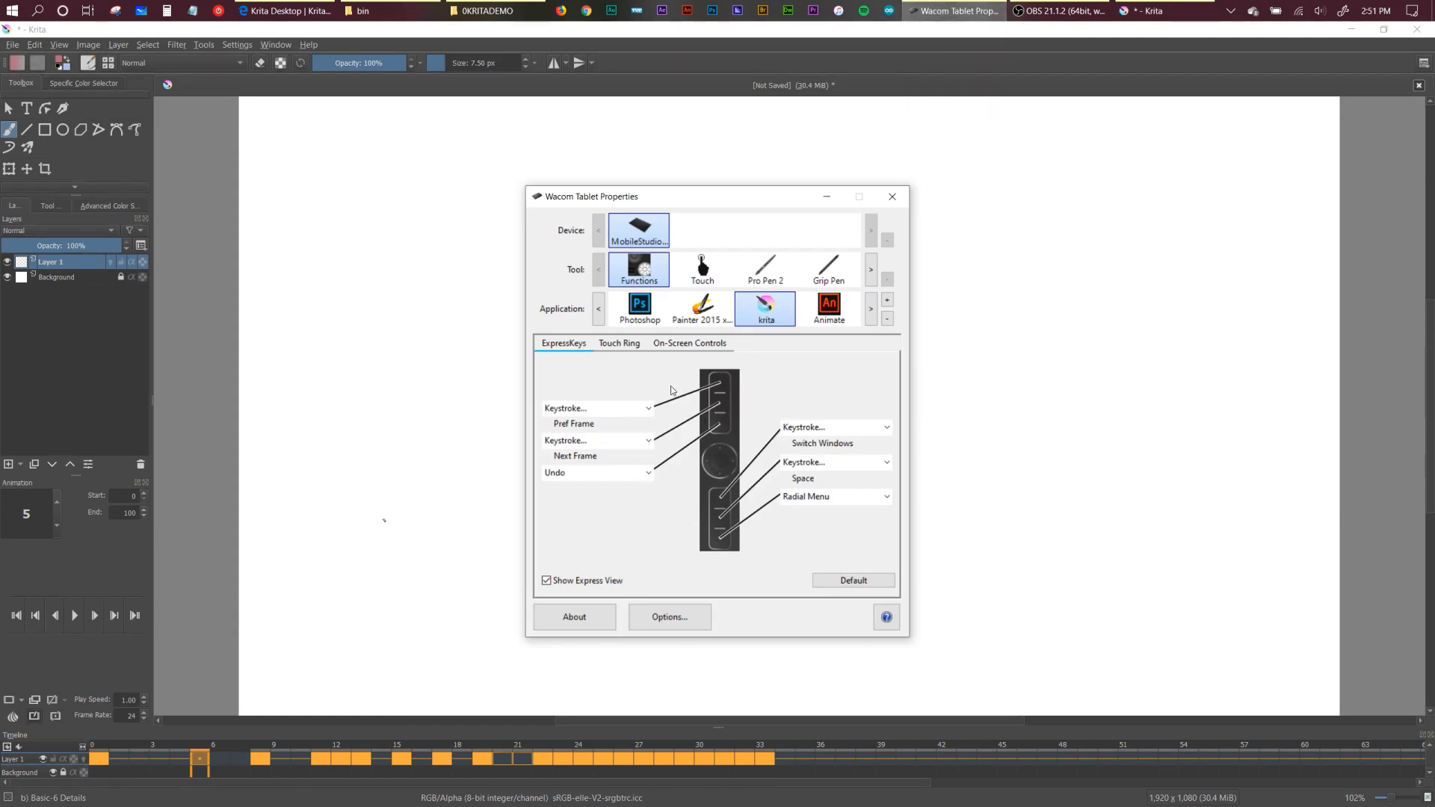
pyautogui.click(624, 344)
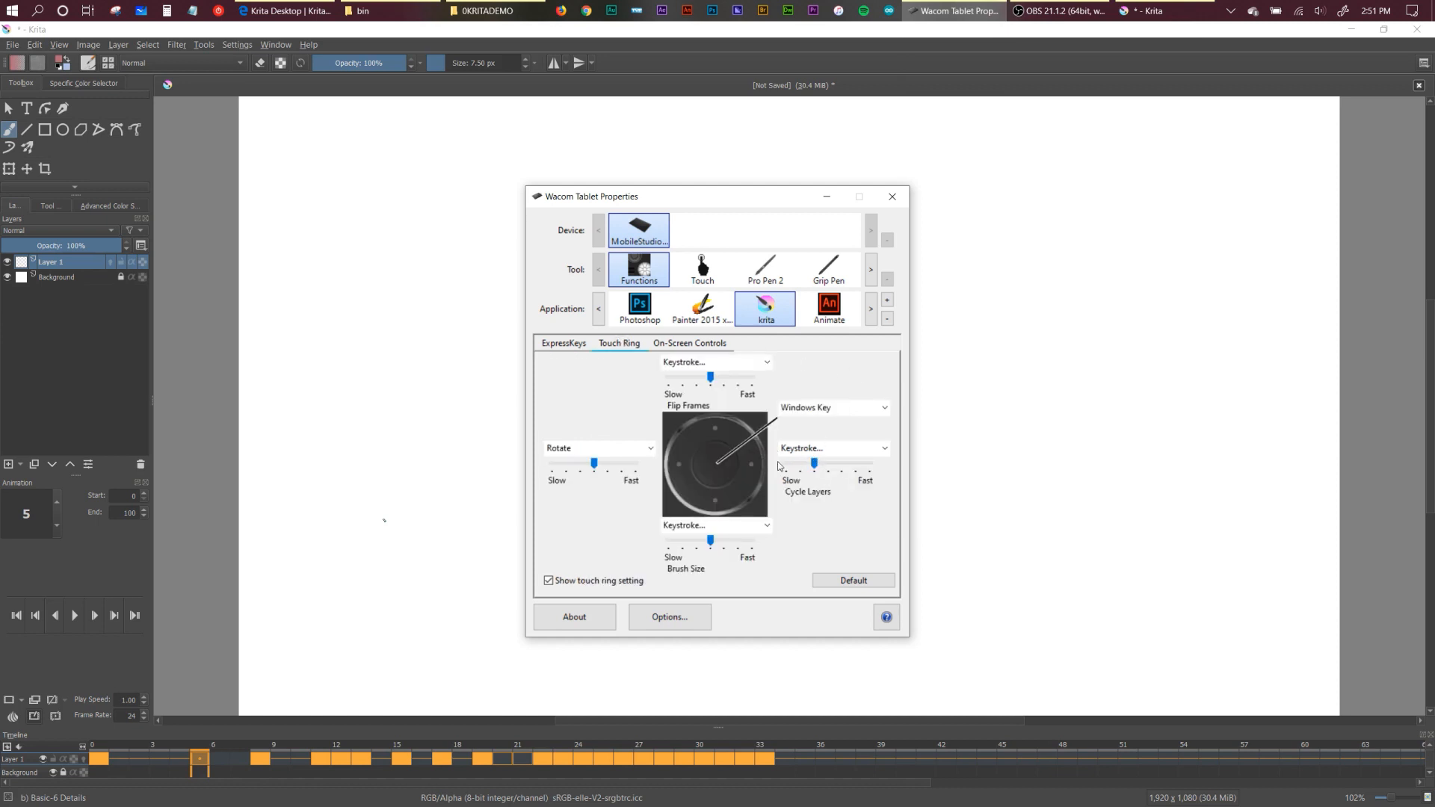
pyautogui.click(777, 268)
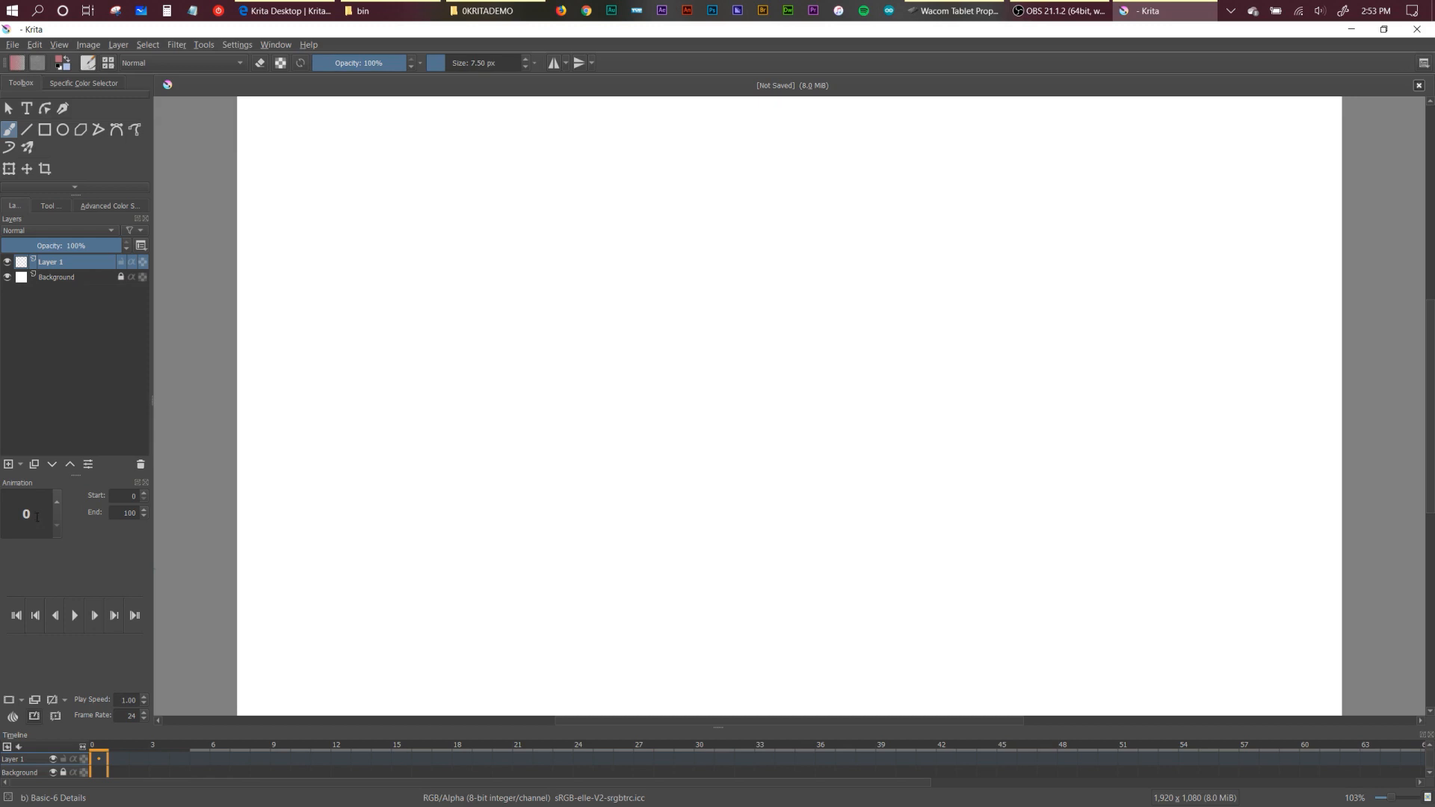
# Create blank frames one after another on frames 0 to 7 of Layer 1 in the new document.
pyautogui.click(104, 756)
pyautogui.press('F7')
pyautogui.press('Right')
pyautogui.press('F7')
pyautogui.press('Right')
pyautogui.press('F7')
pyautogui.press('Right')
pyautogui.press('F7')
pyautogui.press('Right')
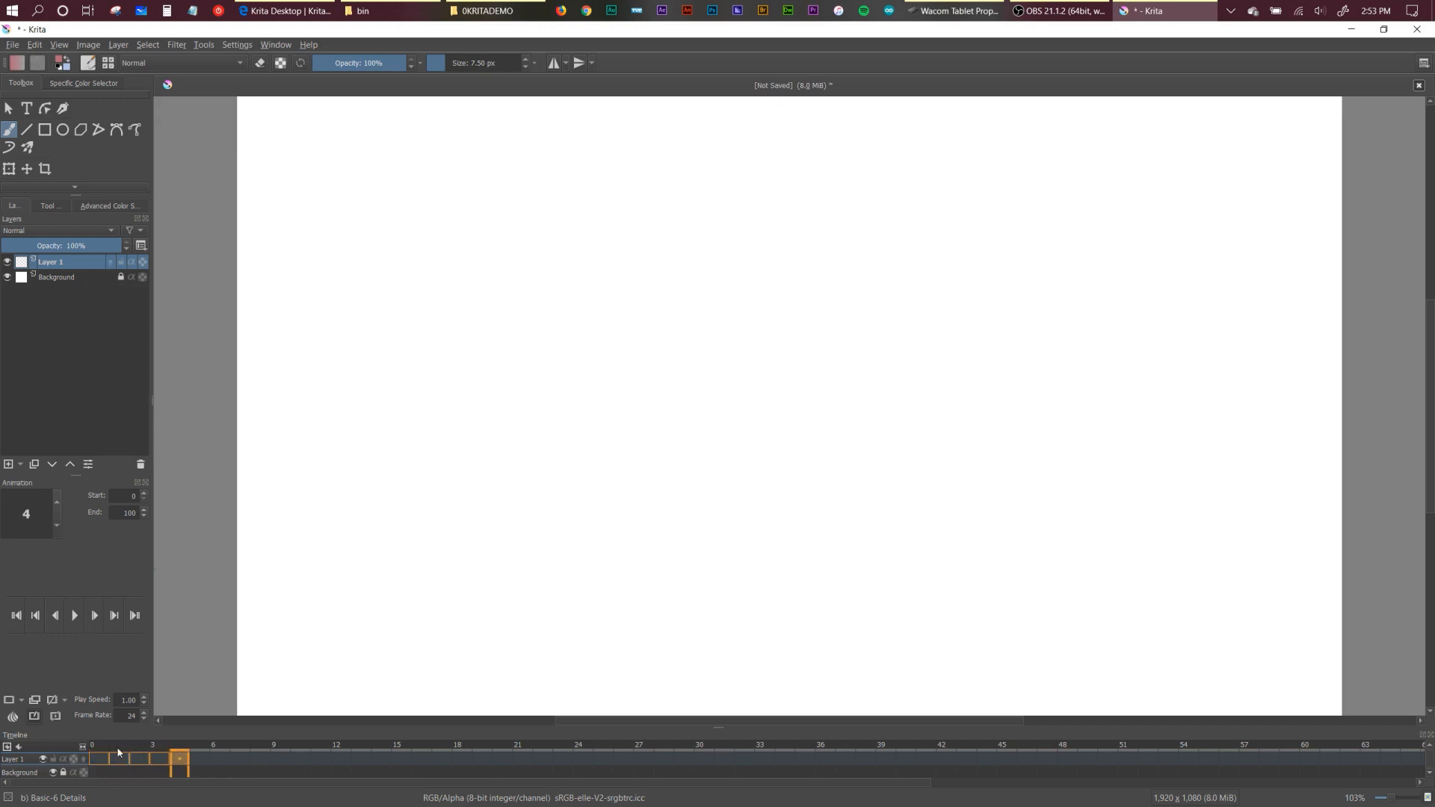
pyautogui.press('F7')
pyautogui.press('Right')
pyautogui.press('F7')
pyautogui.press('Right')
pyautogui.press('F7')
pyautogui.press('Right')
pyautogui.press('F7')
pyautogui.press('Right')
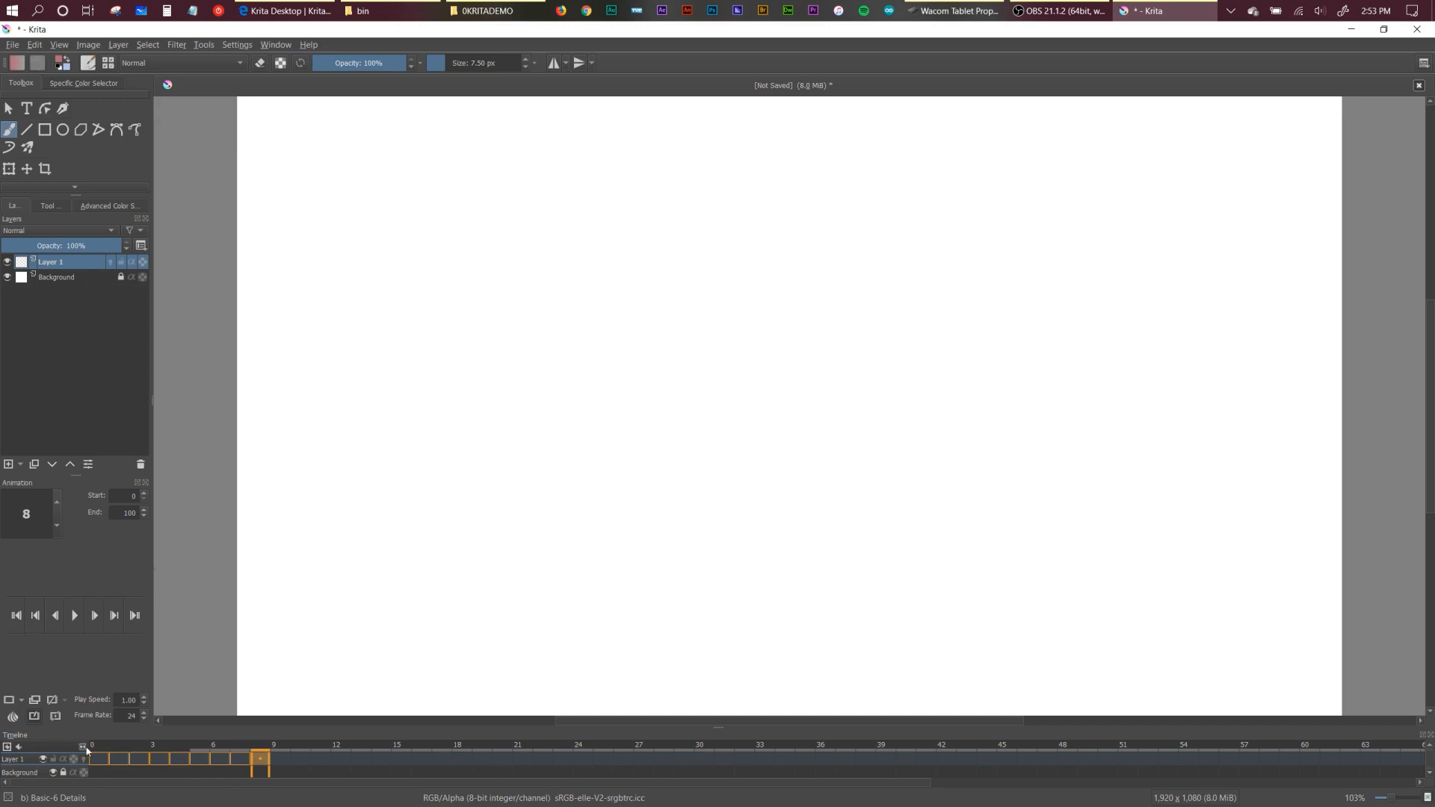
# Draw a zigzag stroke on frame 0 of Layer 1 and play the animation briefly.
pyautogui.click(99, 760)
pyautogui.moveTo(113, 747); pyautogui.dragTo(89, 721)
pyautogui.moveTo(400, 305)
pyautogui.mouseDown()
pyautogui.moveTo(538, 360)
pyautogui.moveTo(731, 402)
pyautogui.mouseUp()
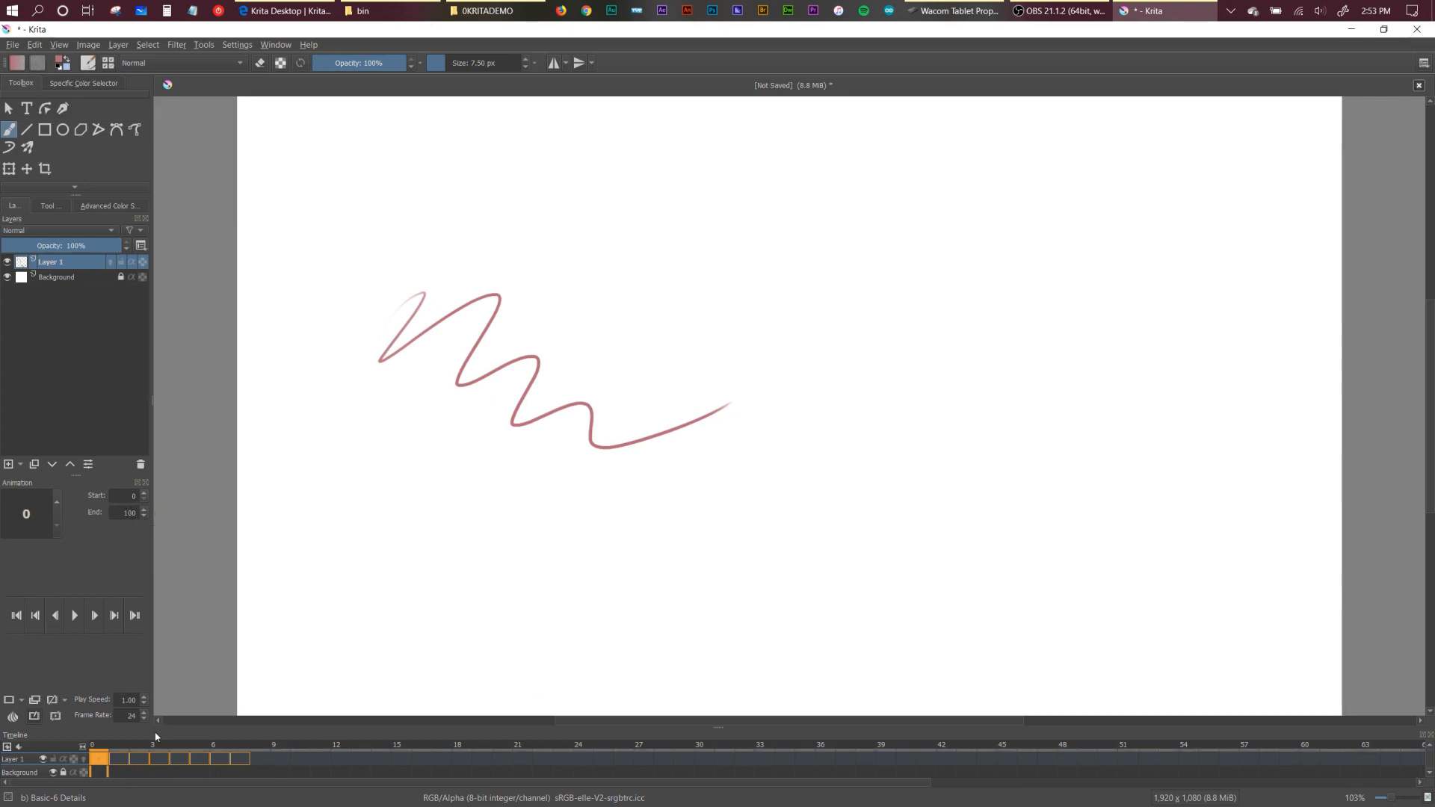
pyautogui.click(74, 616)
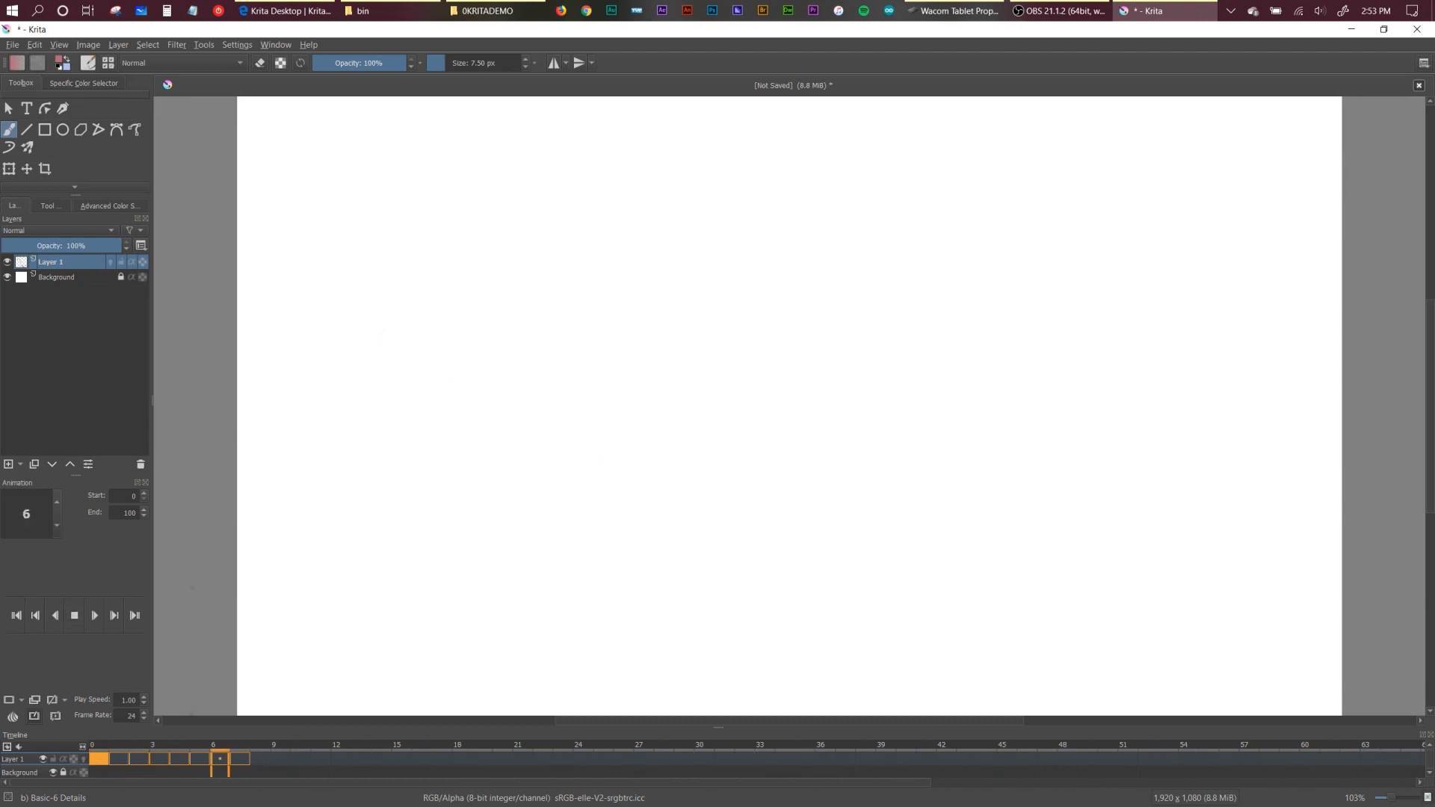
pyautogui.click(75, 616)
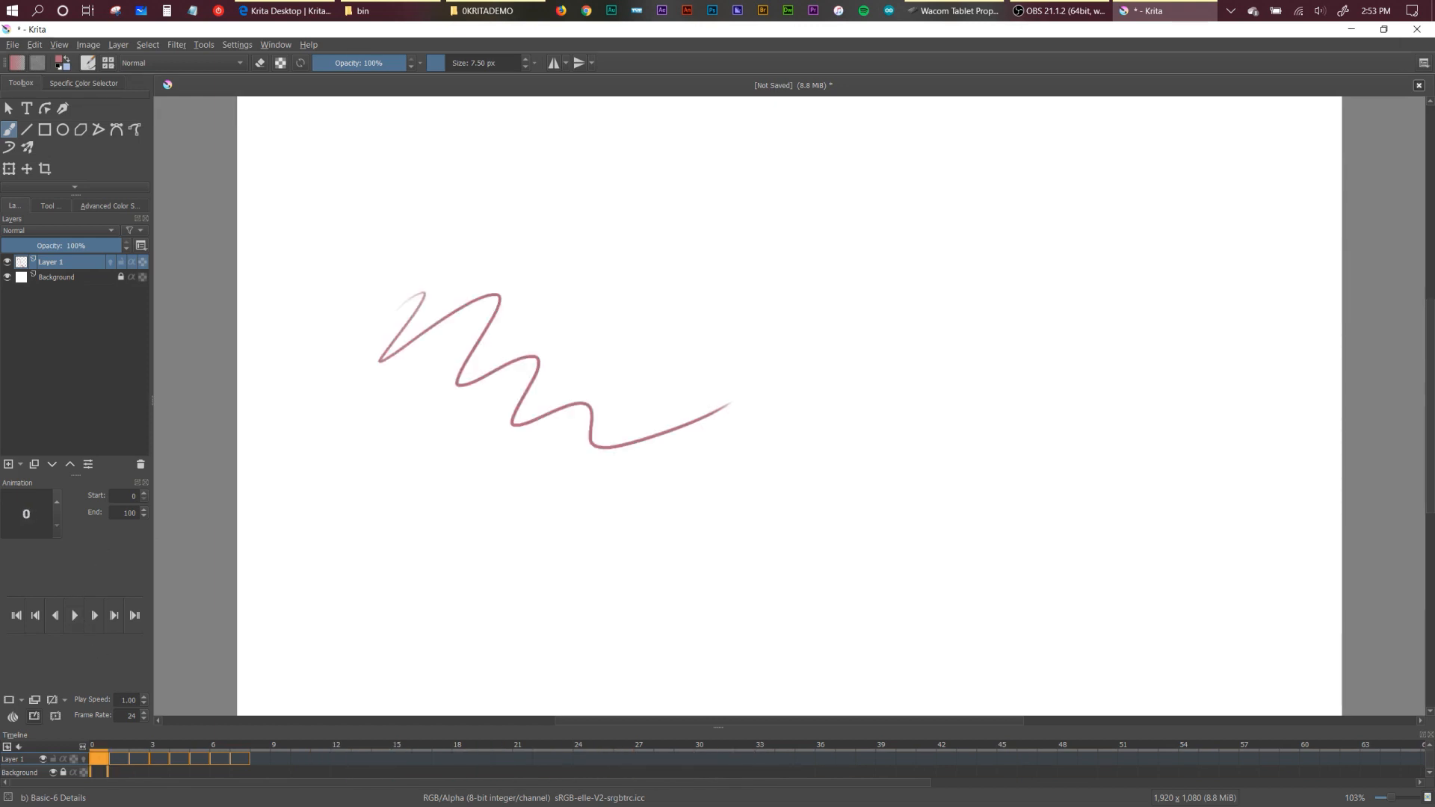
# Draw a wavy stroke on each of frames 1 to 7 of Layer 1, shifting its position from frame to frame.
pyautogui.click(245, 753)
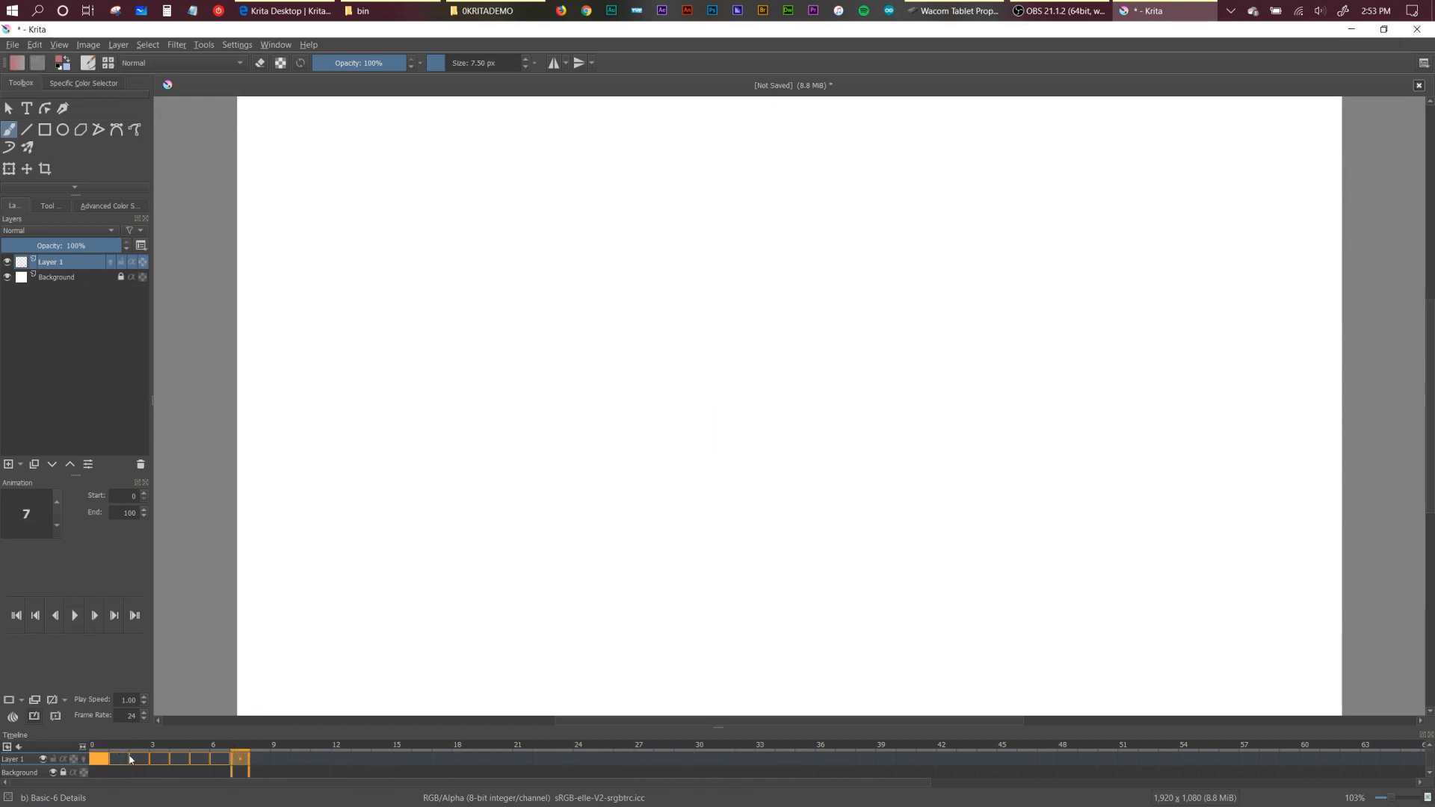
pyautogui.click(118, 760)
pyautogui.moveTo(496, 321)
pyautogui.mouseDown()
pyautogui.moveTo(698, 374)
pyautogui.moveTo(717, 356)
pyautogui.moveTo(945, 336)
pyautogui.mouseUp()
pyautogui.press('.')
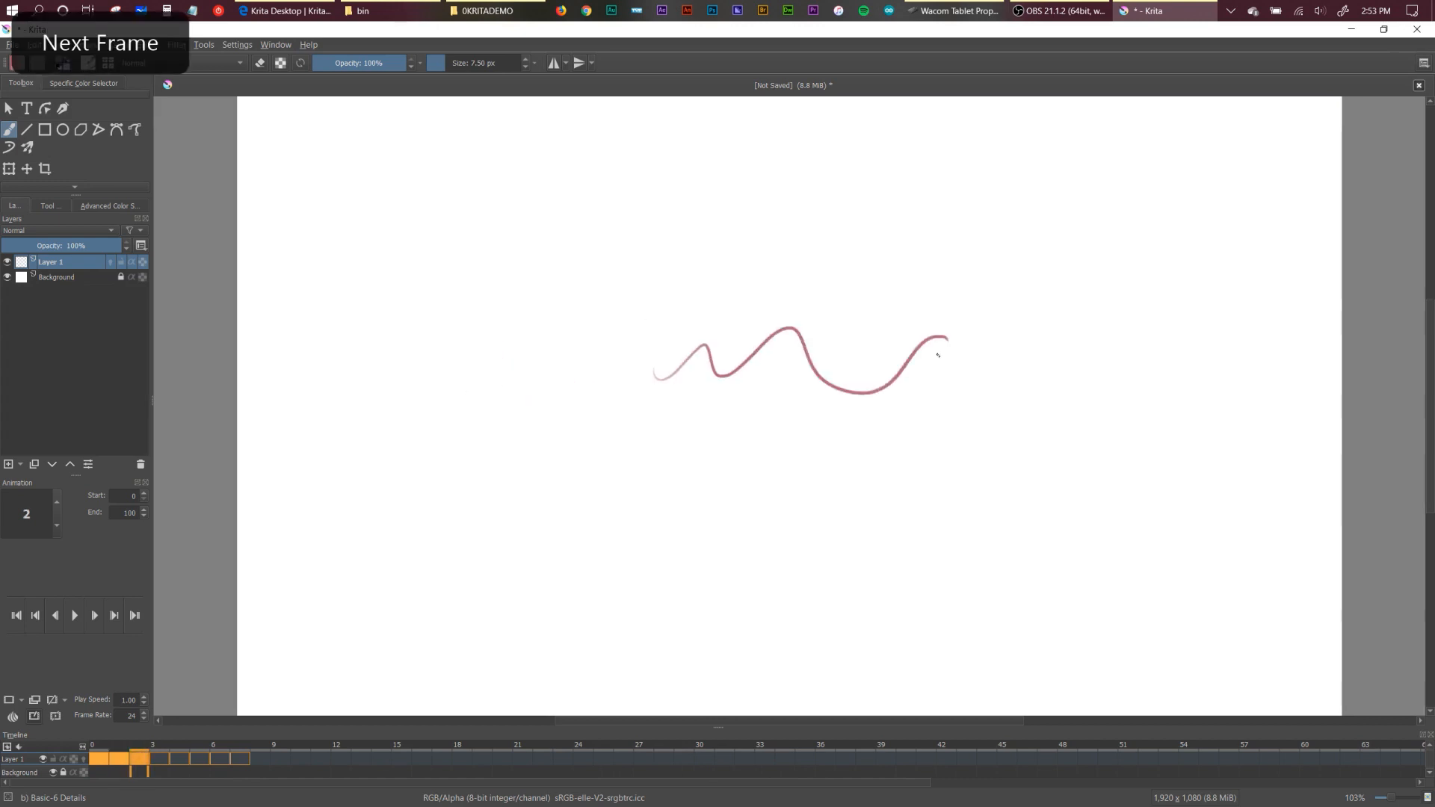
pyautogui.press('.')
pyautogui.moveTo(751, 355)
pyautogui.mouseDown()
pyautogui.moveTo(938, 354)
pyautogui.moveTo(1060, 385)
pyautogui.mouseUp()
pyautogui.press('.')
pyautogui.moveTo(959, 350)
pyautogui.mouseDown()
pyautogui.moveTo(1154, 396)
pyautogui.moveTo(1232, 495)
pyautogui.moveTo(1205, 568)
pyautogui.moveTo(1069, 665)
pyautogui.mouseUp()
pyautogui.press('.')
pyautogui.press('.')
pyautogui.press('.')
pyautogui.moveTo(1086, 605); pyautogui.dragTo(812, 610)
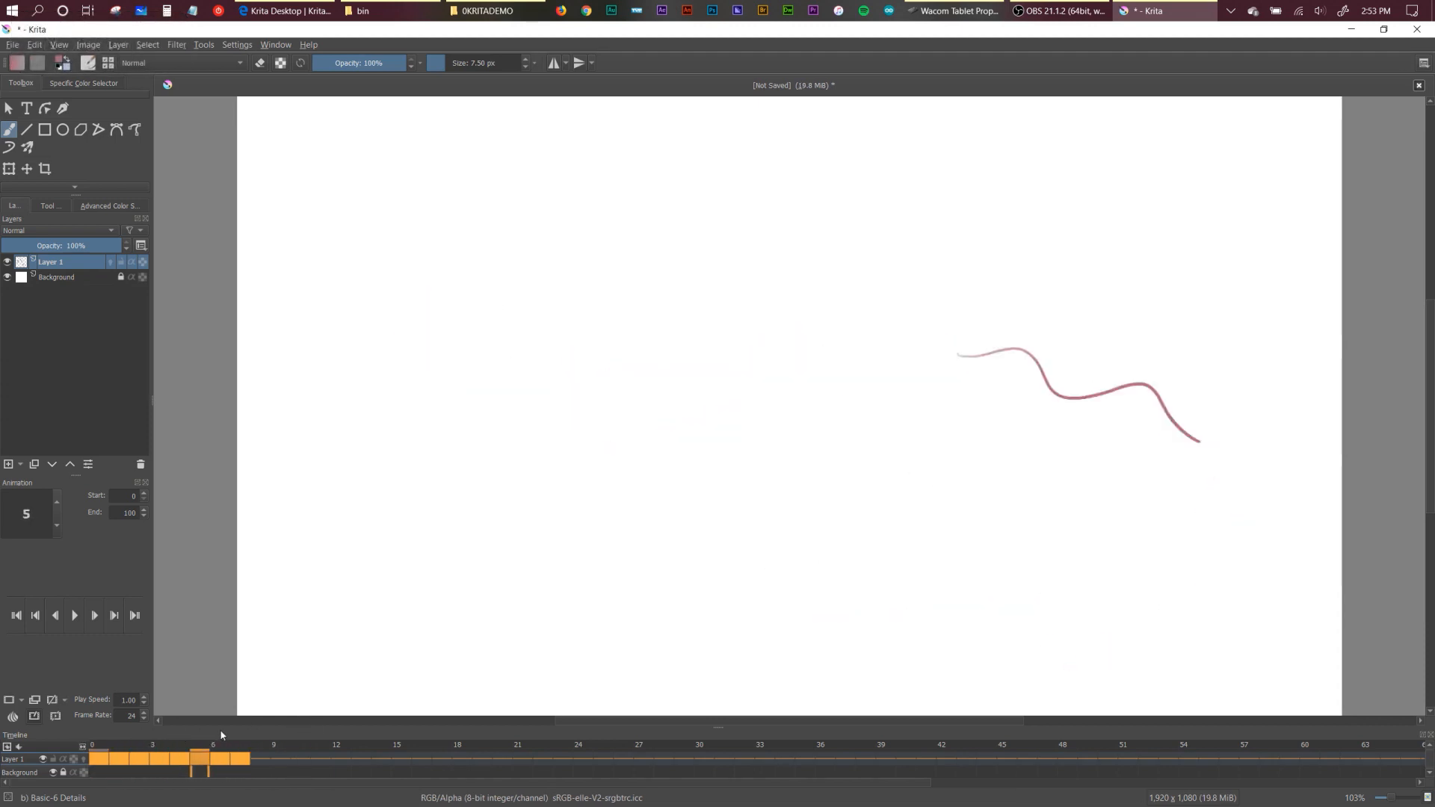
# Set the animation's end frame to 10 and play the loop briefly.
pyautogui.moveTo(219, 738); pyautogui.dragTo(271, 735)
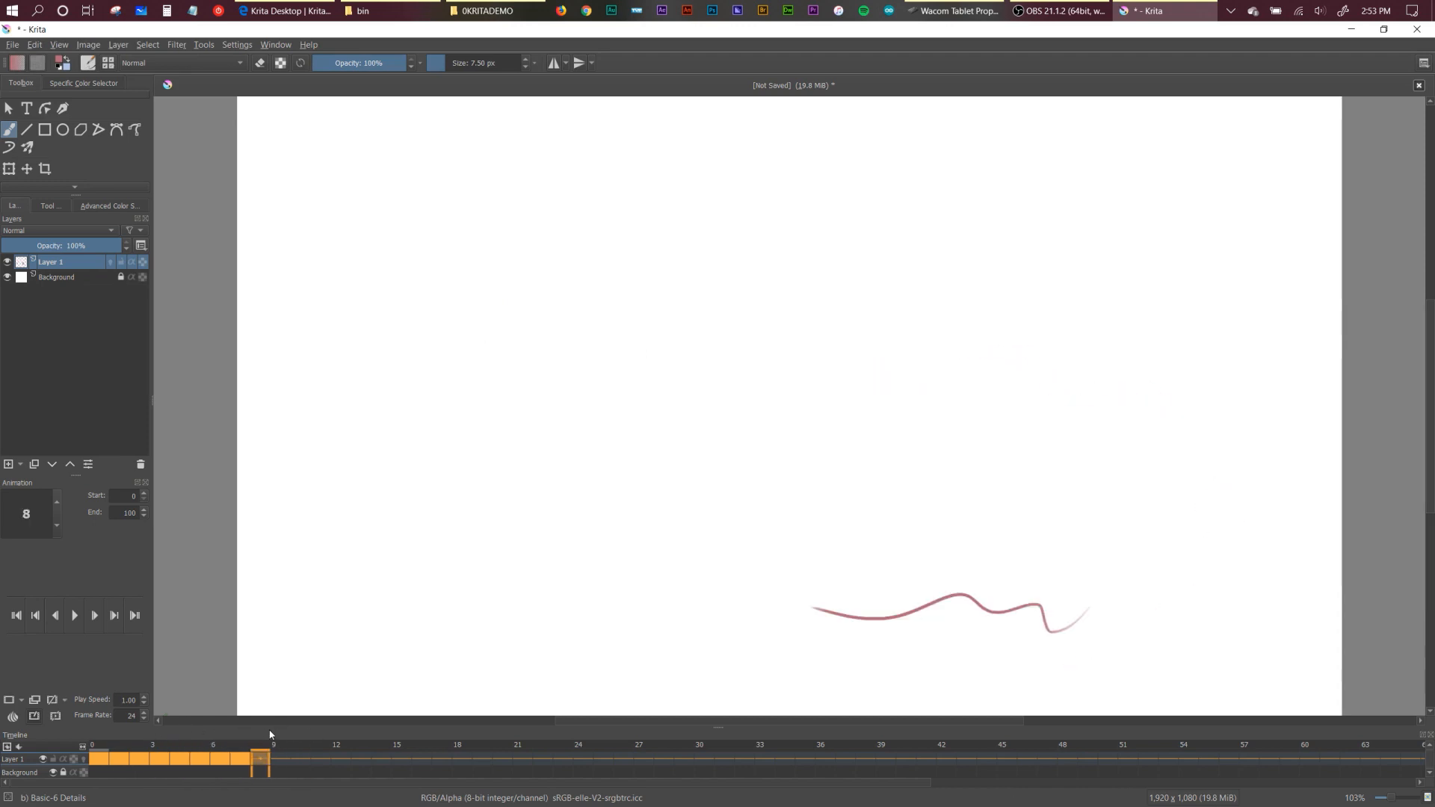
pyautogui.click(130, 515)
pyautogui.press('Delete')
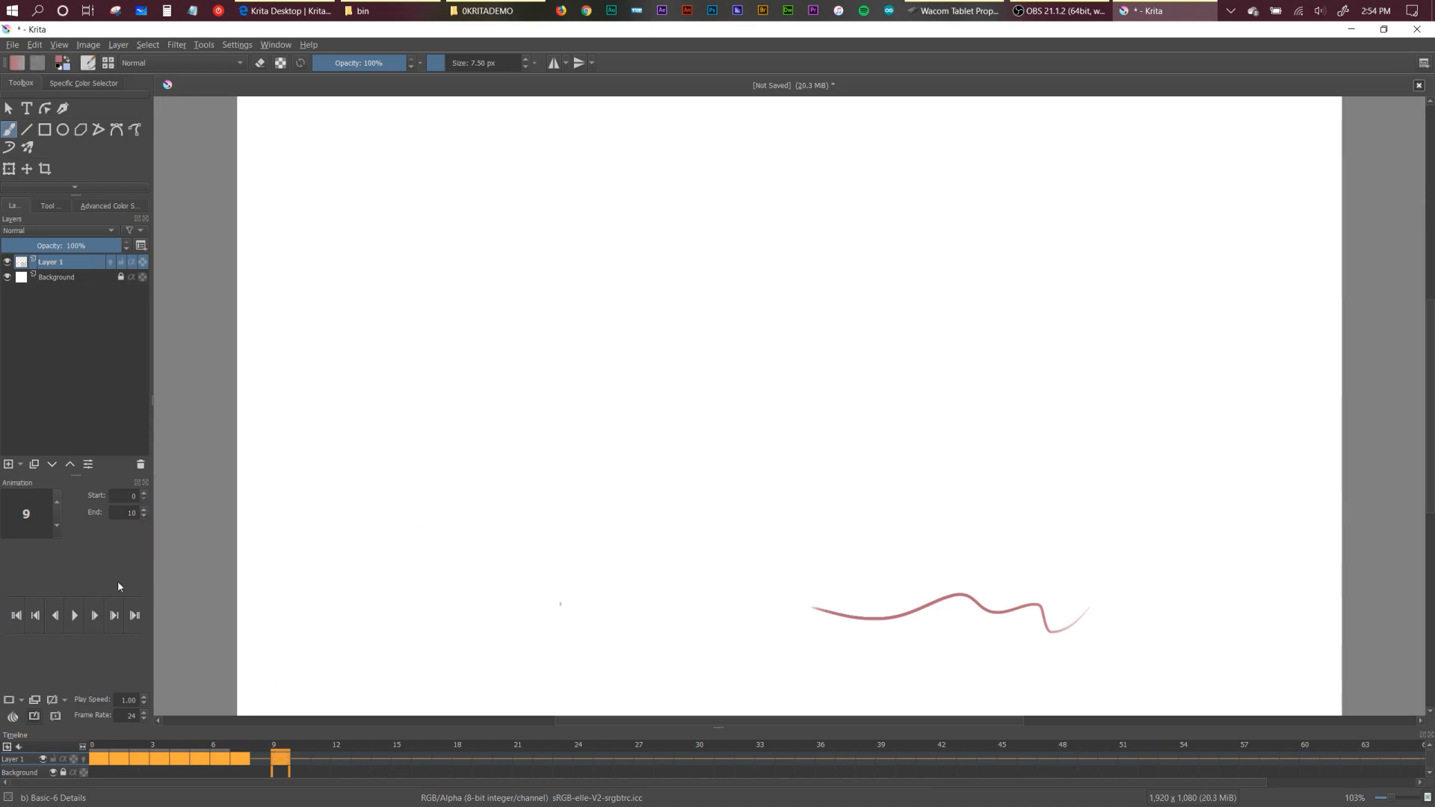
pyautogui.click(74, 615)
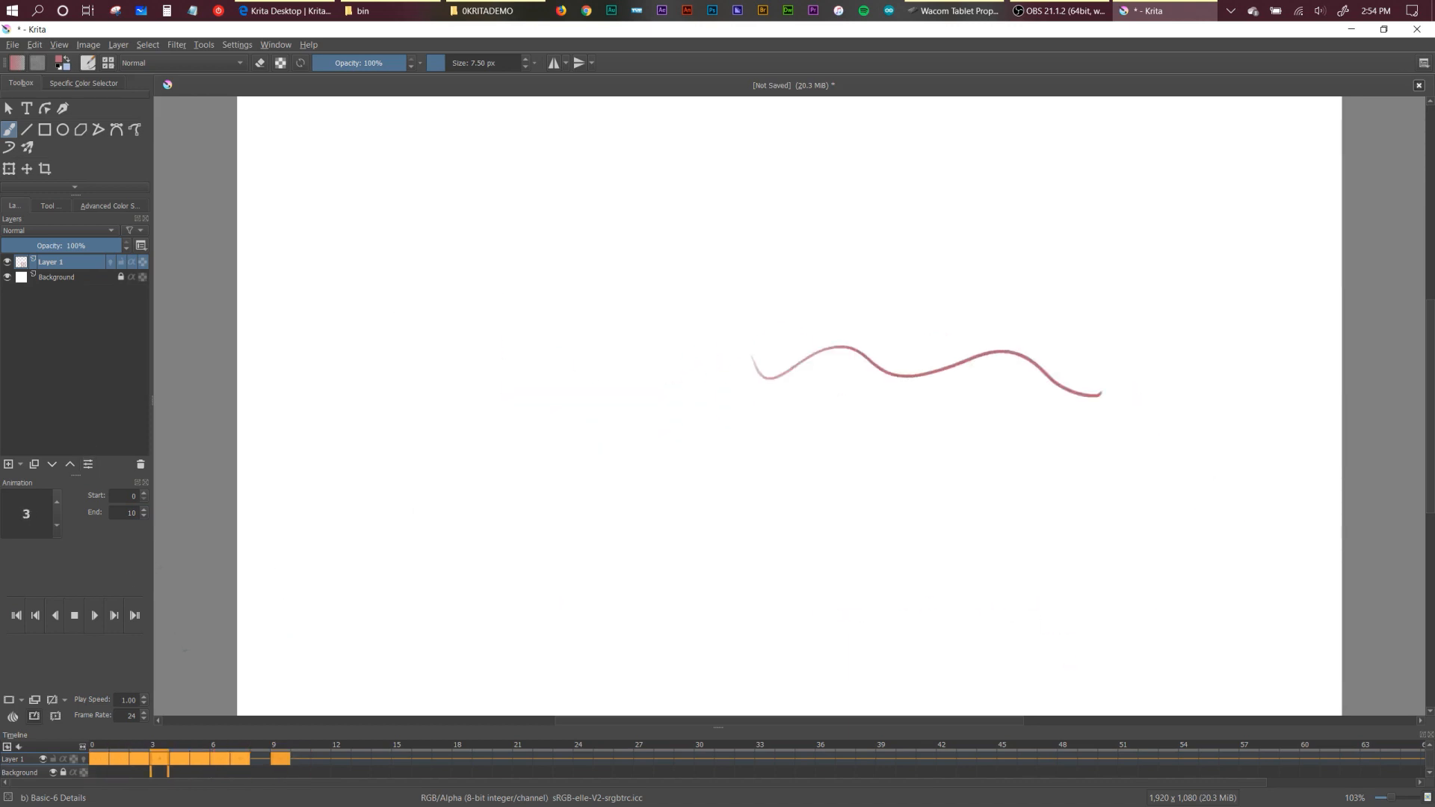
pyautogui.click(75, 615)
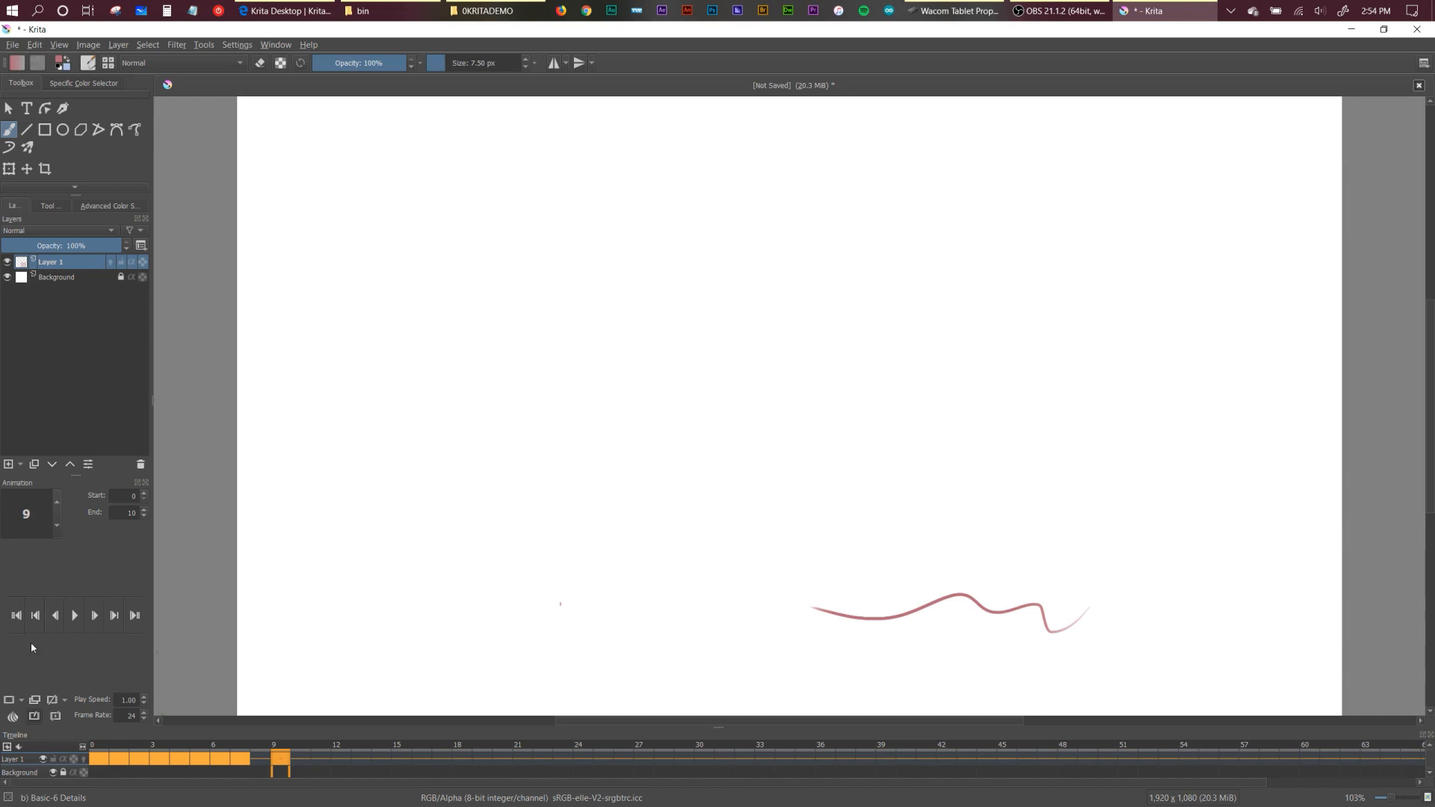
# Dock the Onion Skins settings below the Animation docker and turn on onion skins for Layer 1, checking them on frames 1 and 2.
pyautogui.click(14, 718)
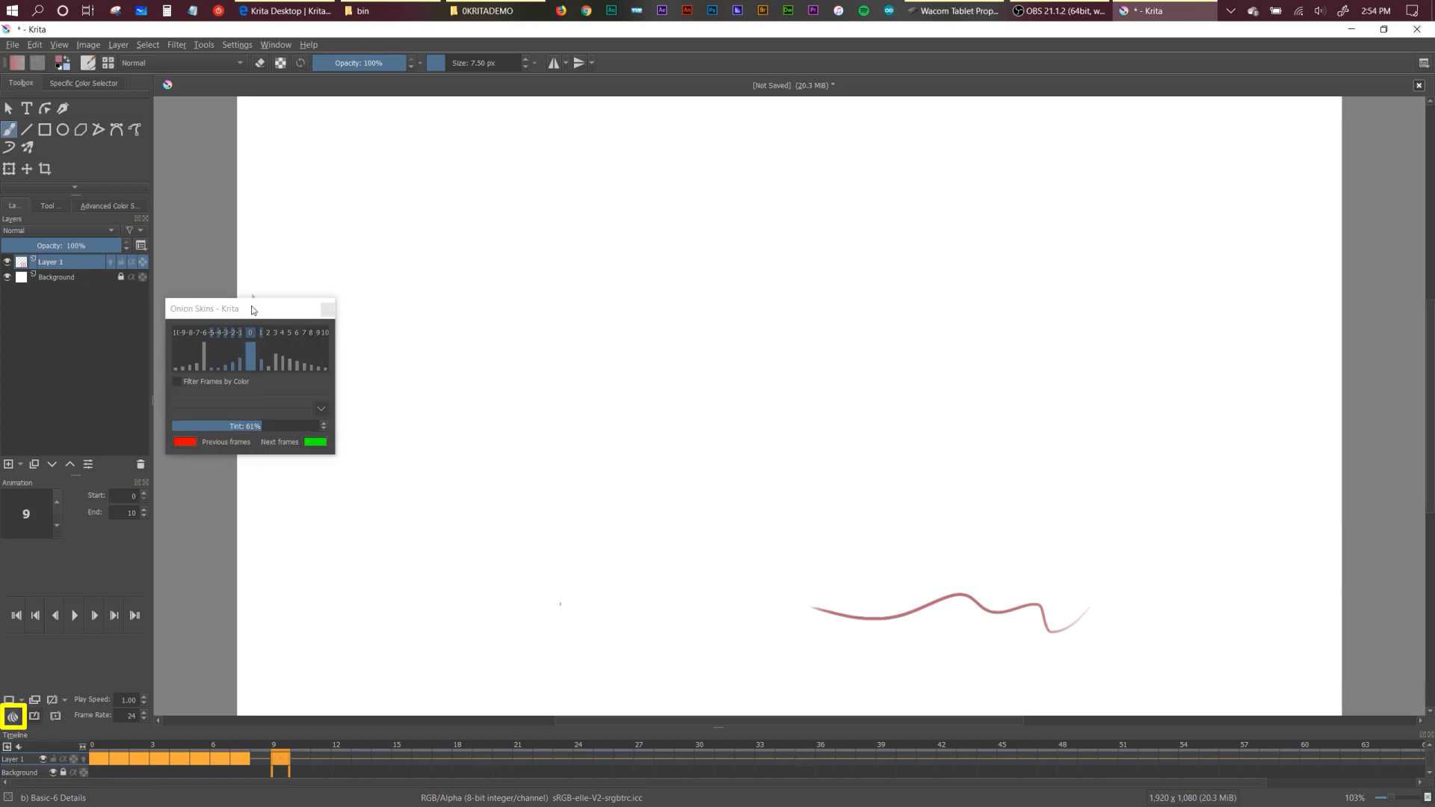
pyautogui.moveTo(253, 312); pyautogui.dragTo(90, 694)
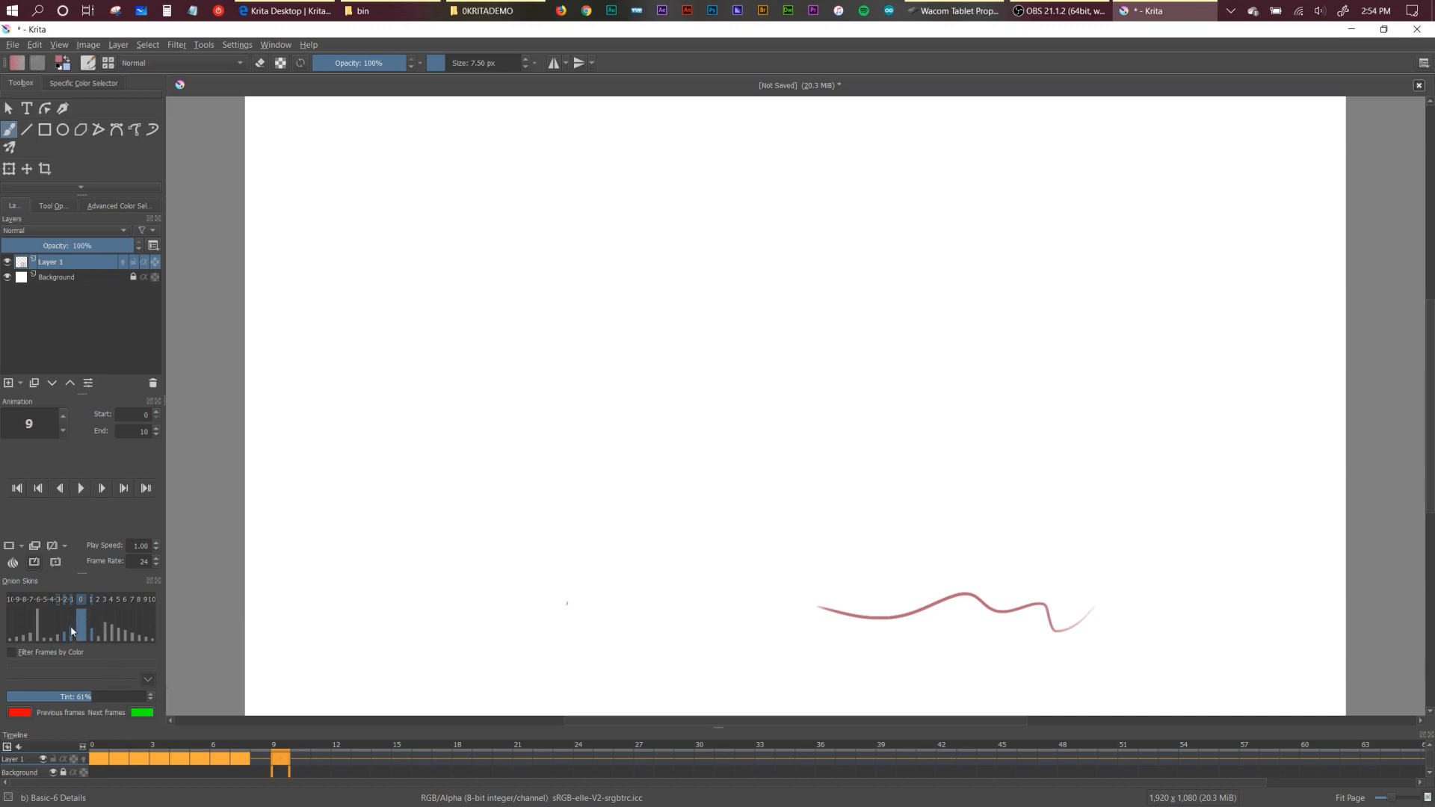
pyautogui.click(104, 751)
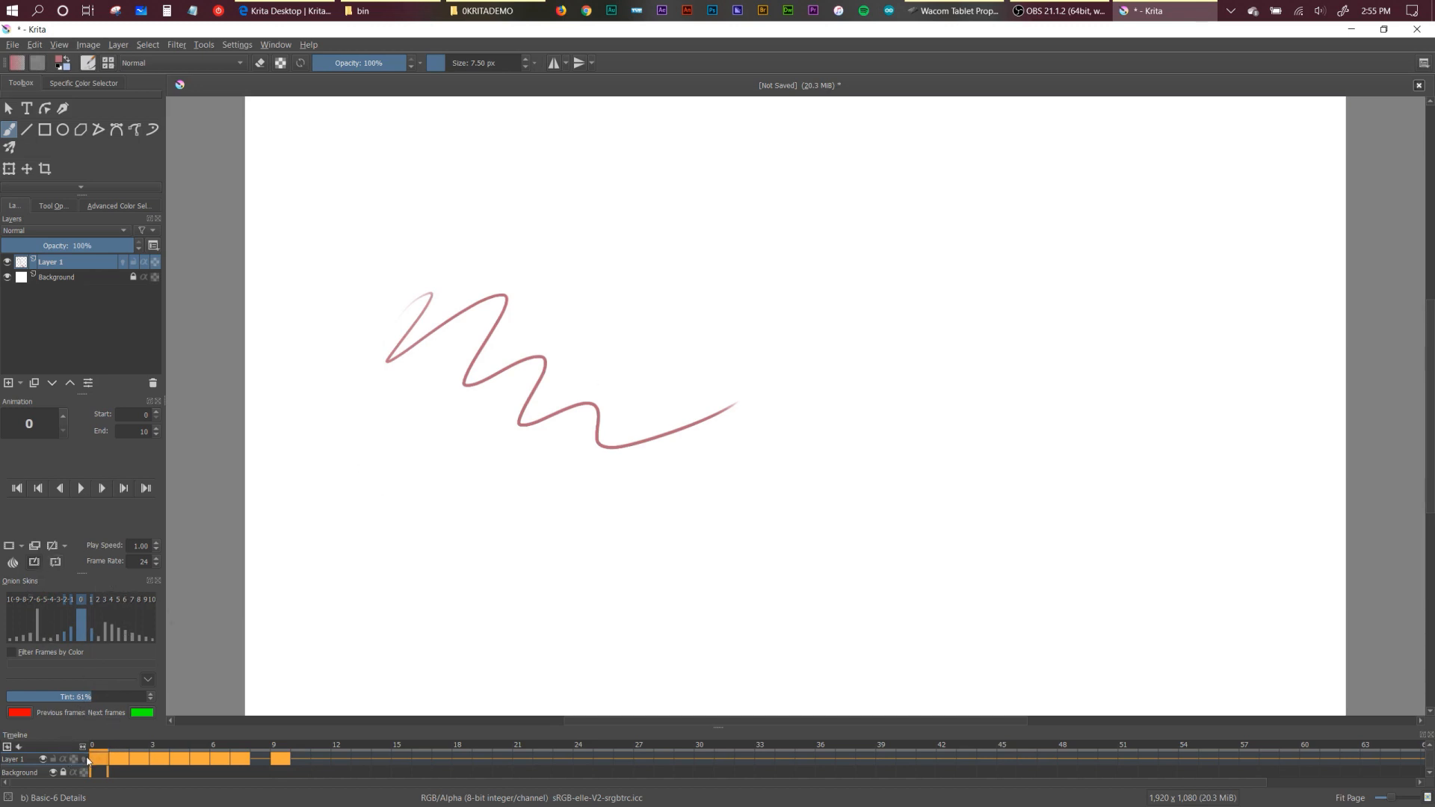
pyautogui.click(112, 750)
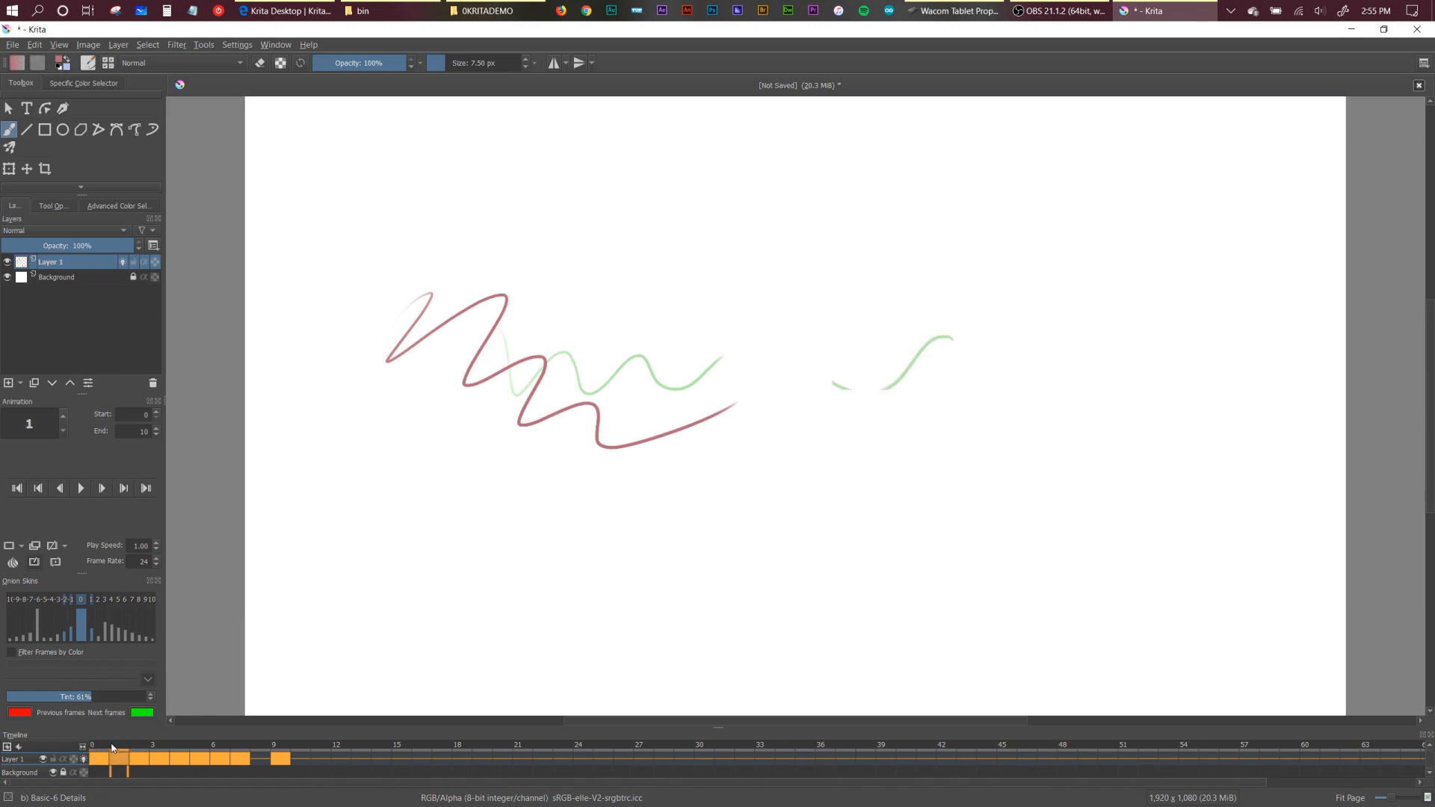
pyautogui.moveTo(112, 750)
pyautogui.mouseDown()
pyautogui.moveTo(177, 751)
pyautogui.moveTo(120, 751)
pyautogui.moveTo(145, 746)
pyautogui.mouseUp()
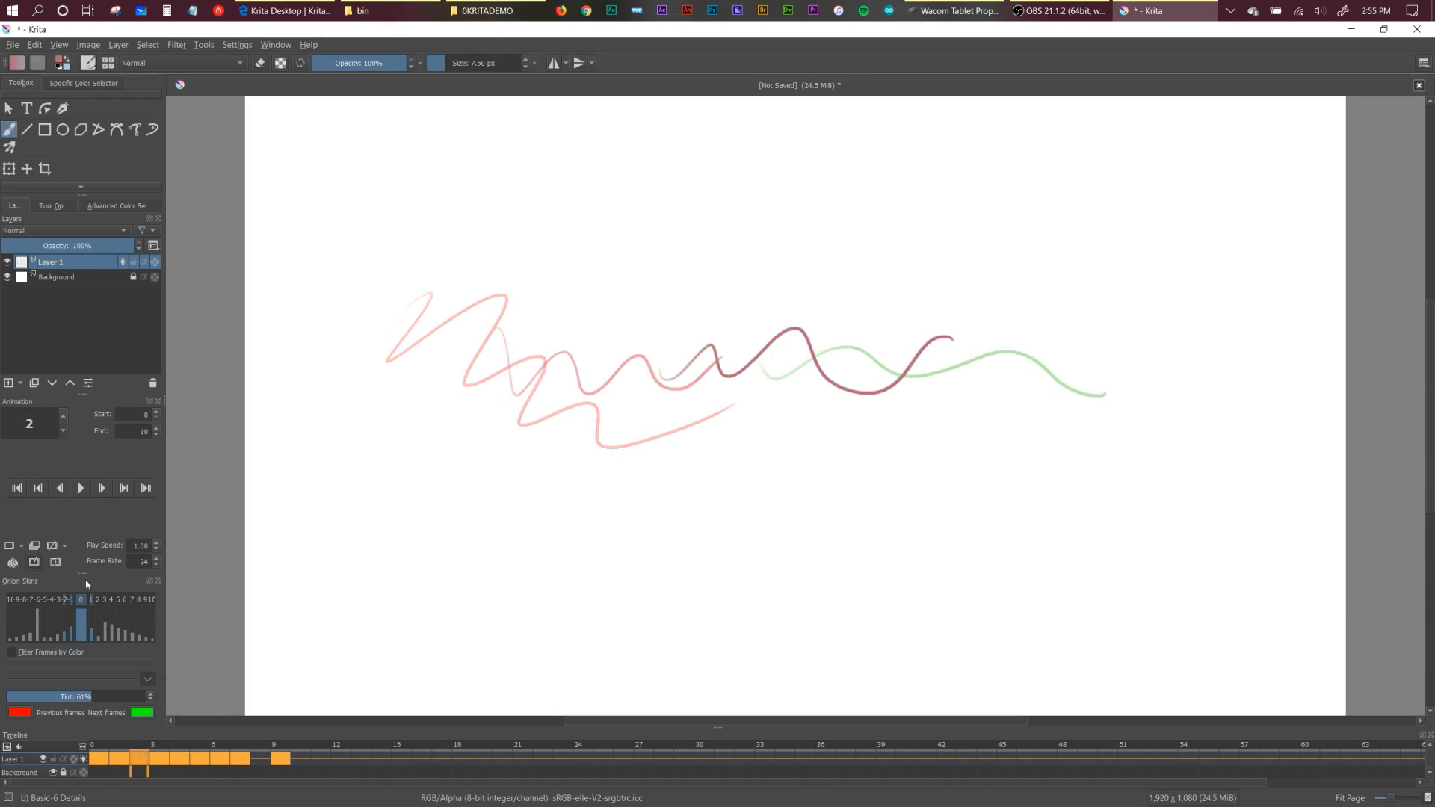
# Toggle the onion skins of a previous frame and the next frame off and on, and raise the nearest previous frame's opacity.
pyautogui.click(66, 600)
pyautogui.click(64, 600)
pyautogui.click(92, 600)
pyautogui.click(93, 603)
pyautogui.moveTo(73, 622); pyautogui.dragTo(72, 632)
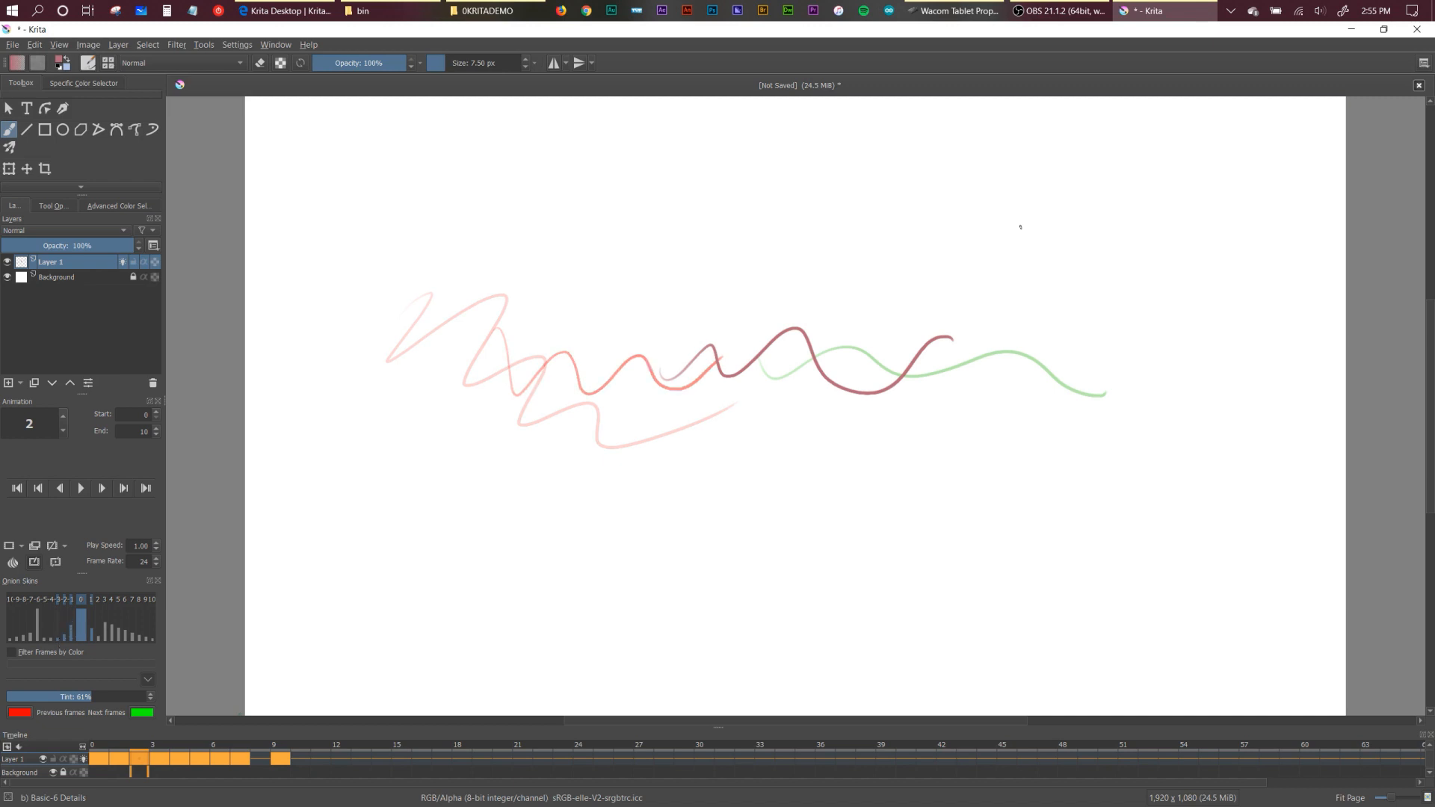
# Close the document without saving and create a new 1920 by 1080 px custom document.
pyautogui.click(1418, 88)
pyautogui.click(754, 441)
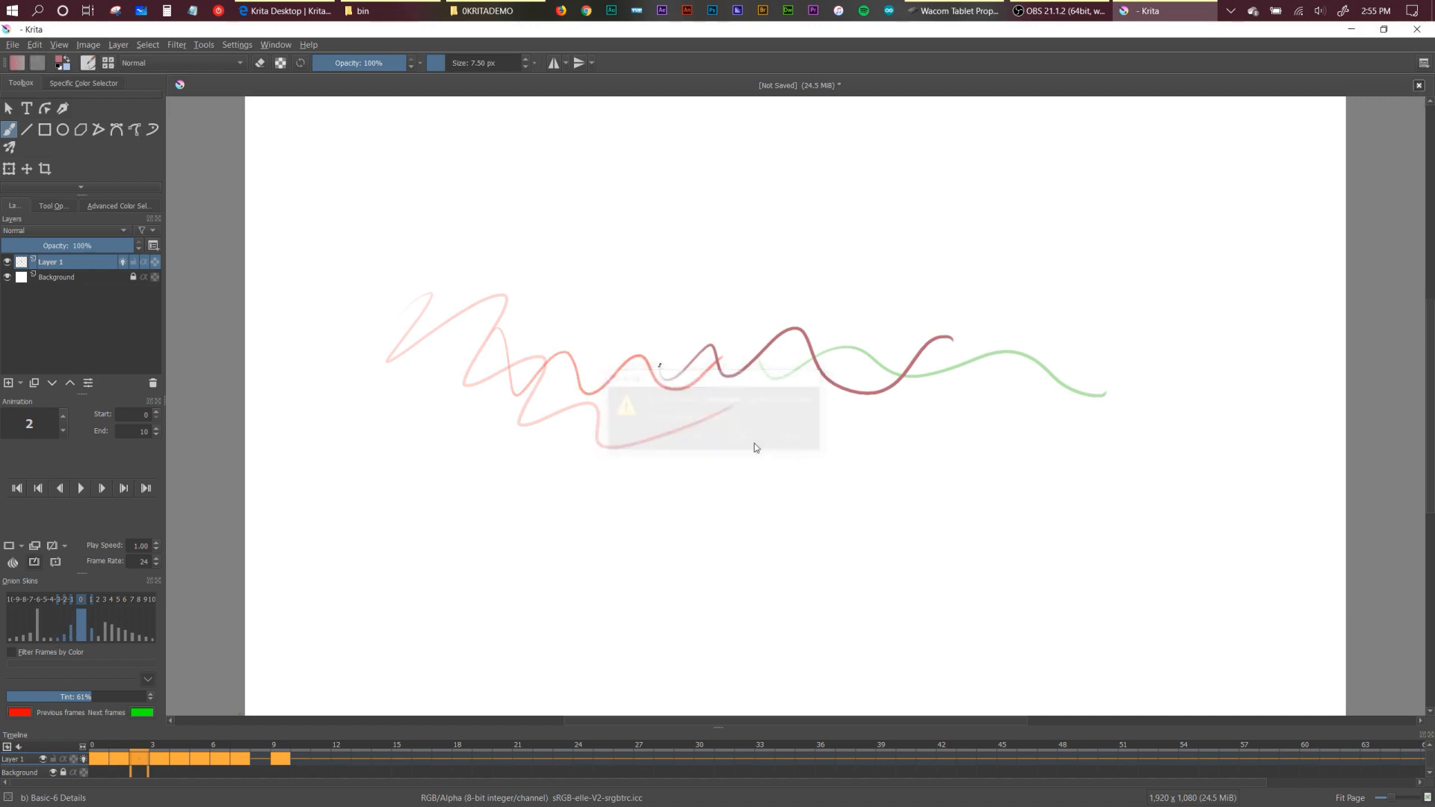
pyautogui.click(461, 310)
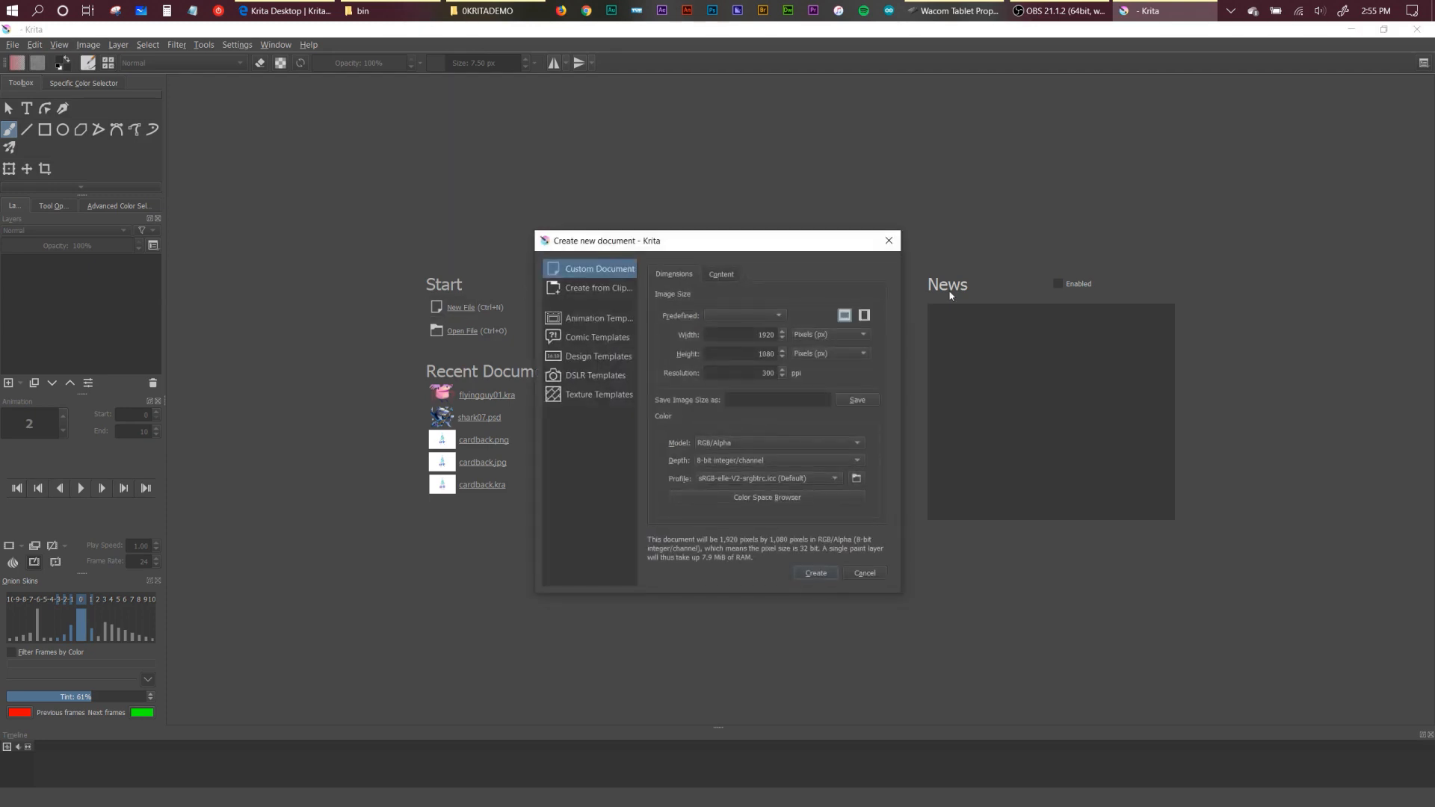
pyautogui.click(818, 574)
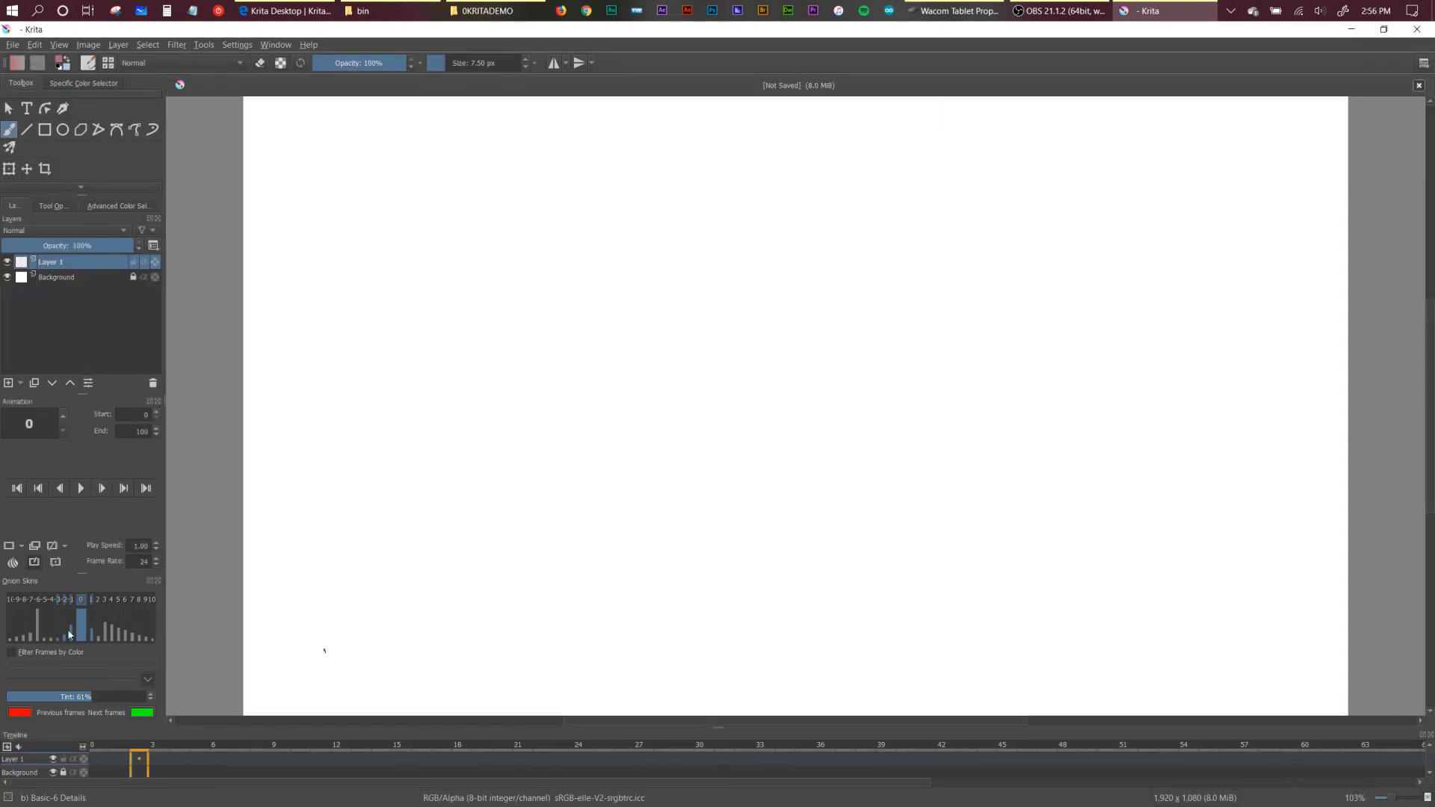
# Insert 12 keyframes with a frame timing of 1 after frame 0 of Layer 1.
pyautogui.click(104, 761)
pyautogui.rightClick(102, 761)
pyautogui.moveTo(231, 656)
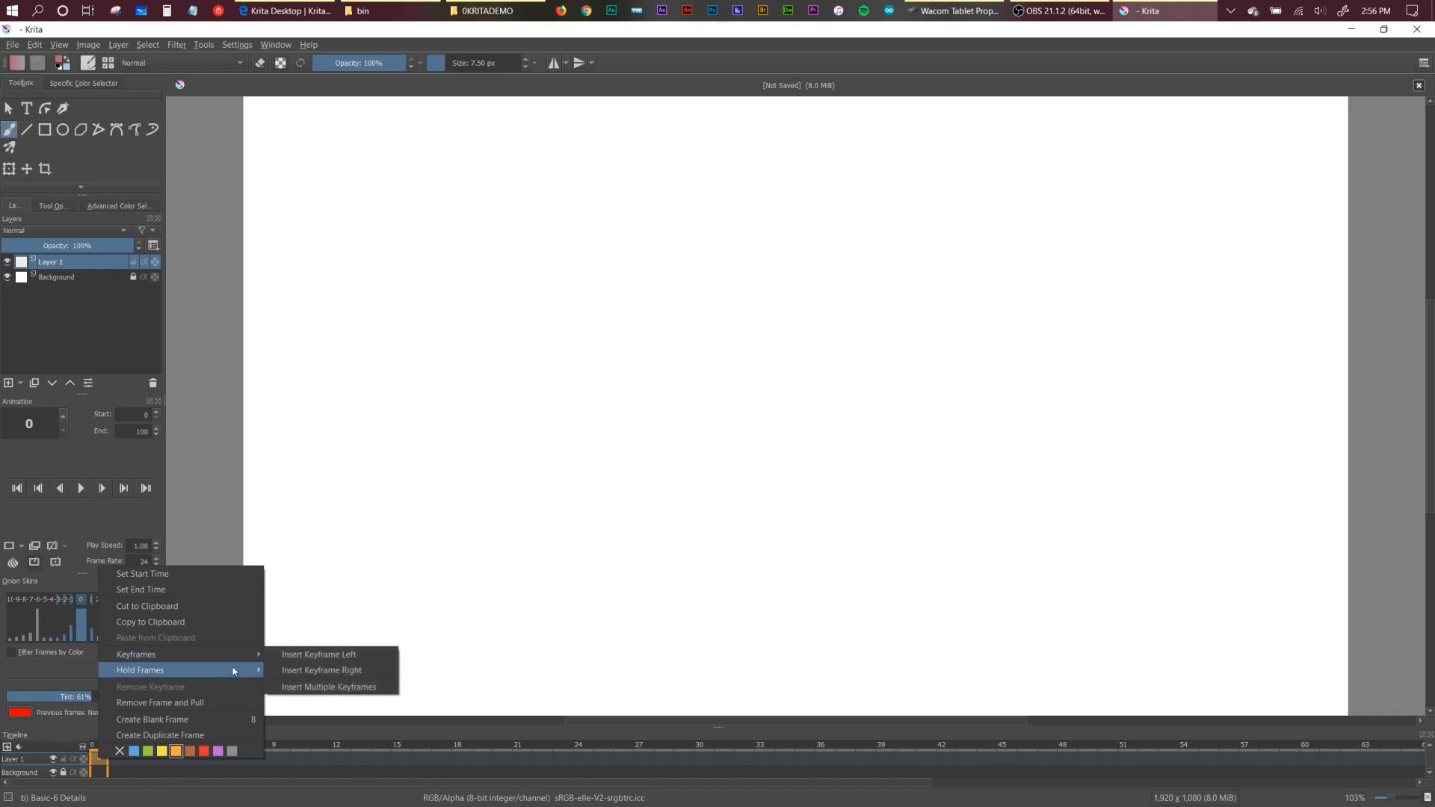
pyautogui.click(367, 687)
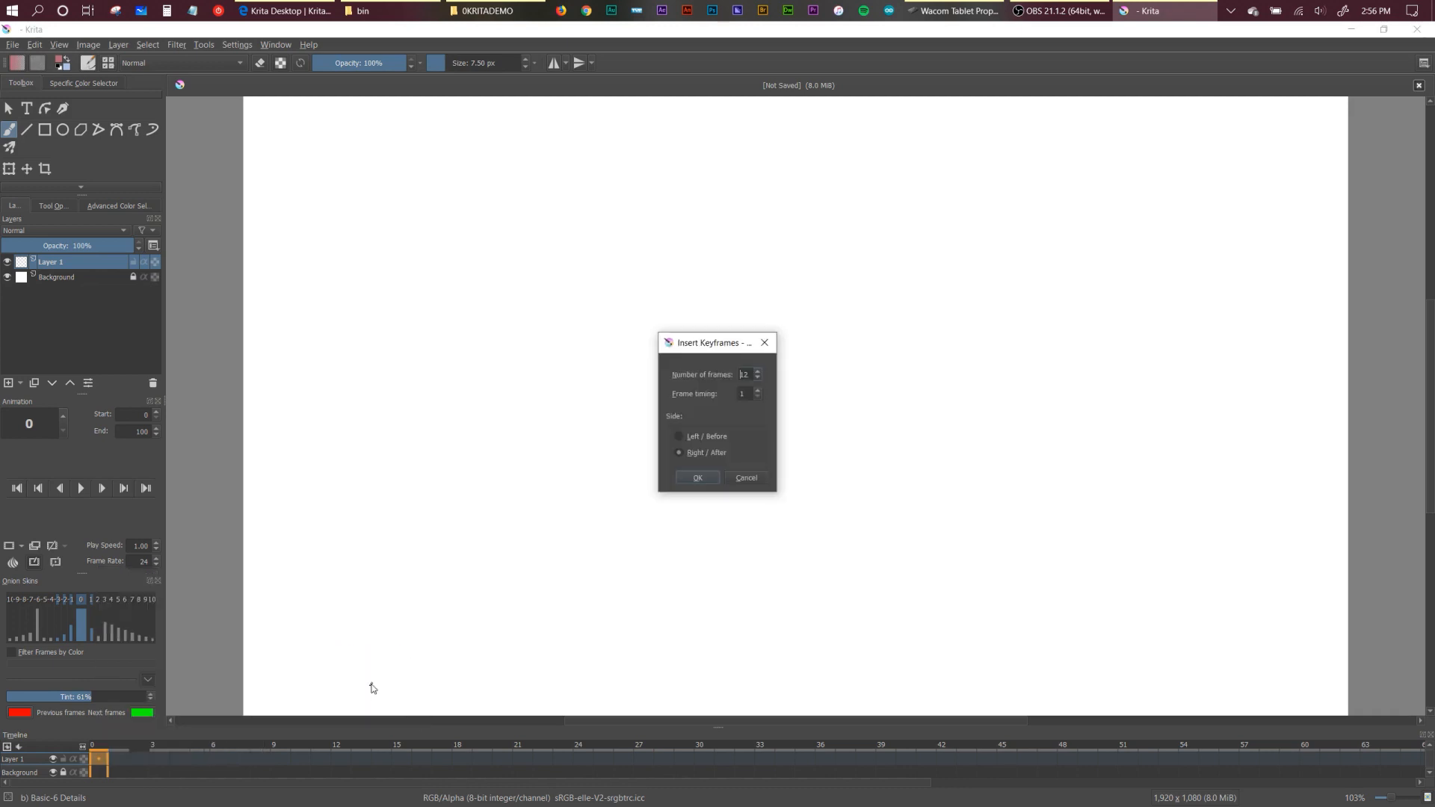
pyautogui.click(699, 479)
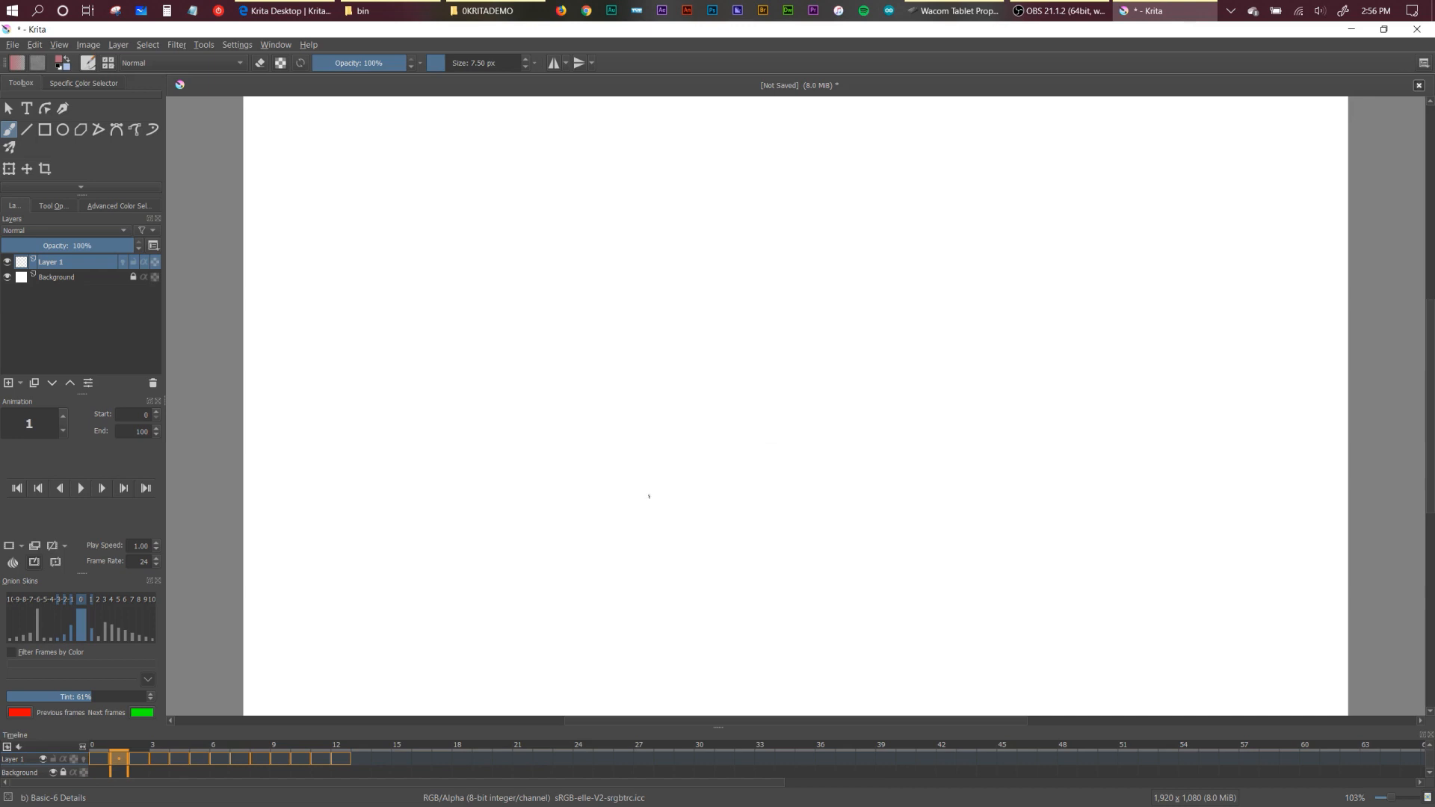
# Go to frame 0 of Layer 1 and set the brush color to a medium blue.
pyautogui.click(99, 761)
pyautogui.click(103, 206)
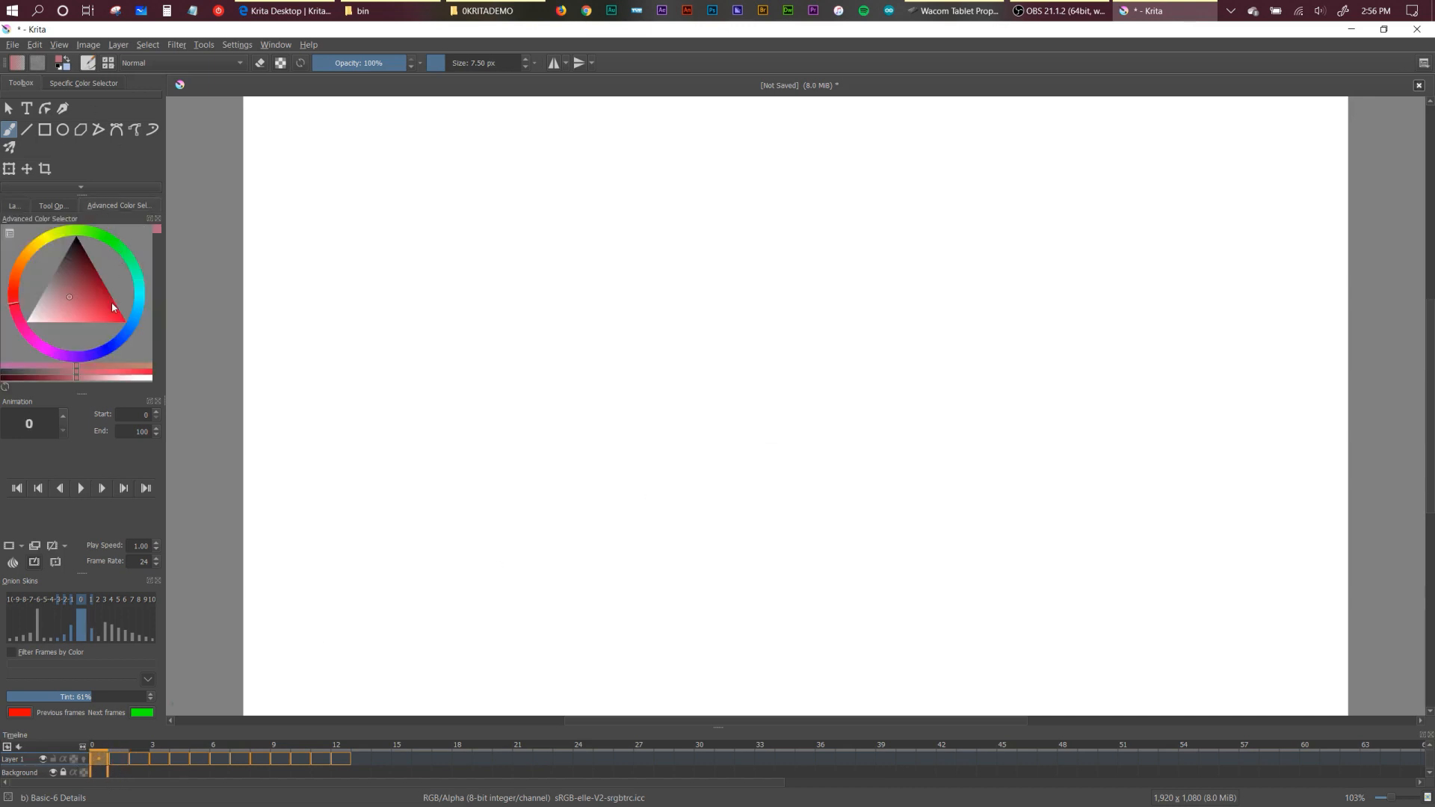
pyautogui.click(135, 328)
pyautogui.moveTo(136, 328)
pyautogui.mouseDown()
pyautogui.moveTo(125, 338)
pyautogui.moveTo(94, 311)
pyautogui.mouseUp()
pyautogui.click(13, 207)
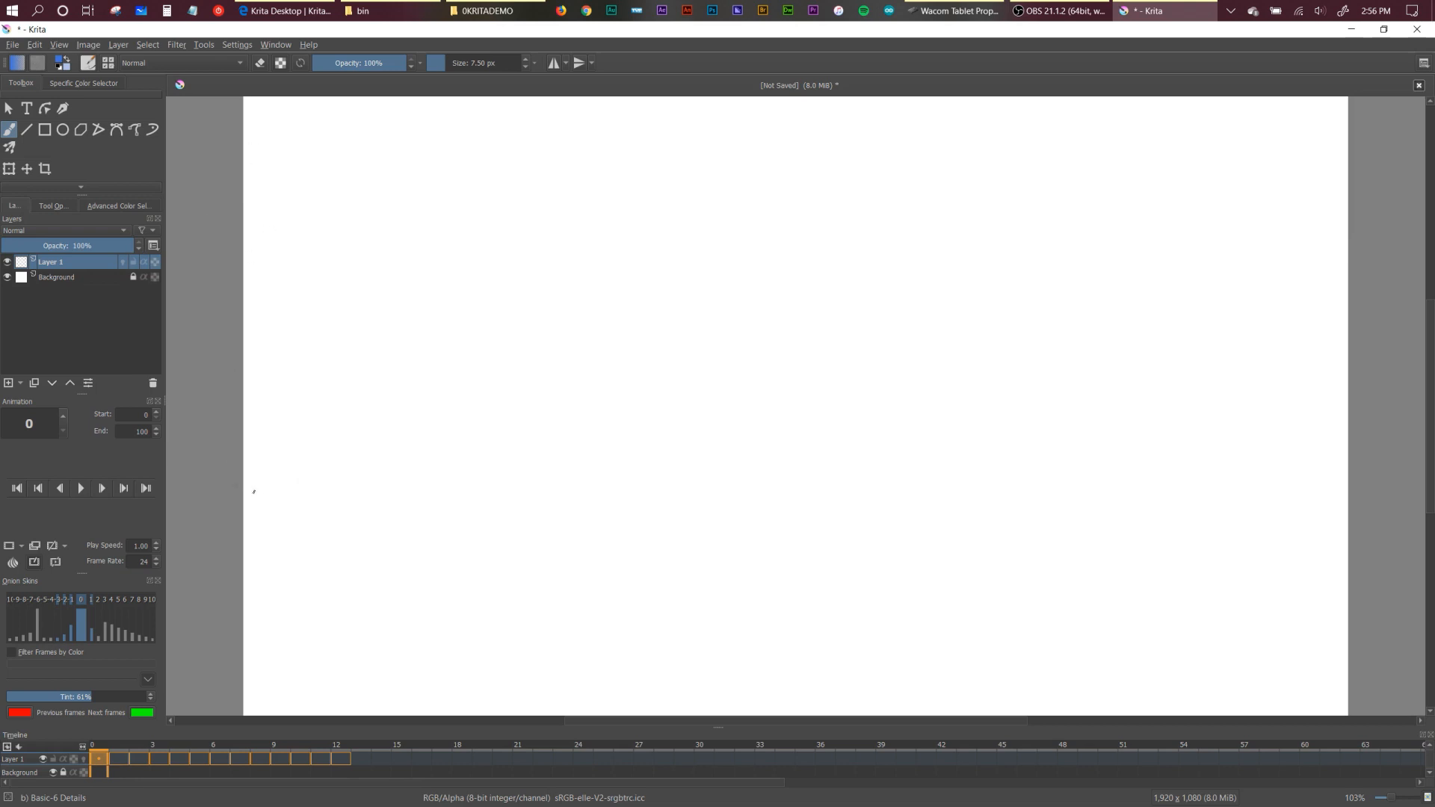
# Turn on onion skins for Layer 1 and draw the ball falling diagonally and stretching across frames 0 to 3.
pyautogui.click(84, 759)
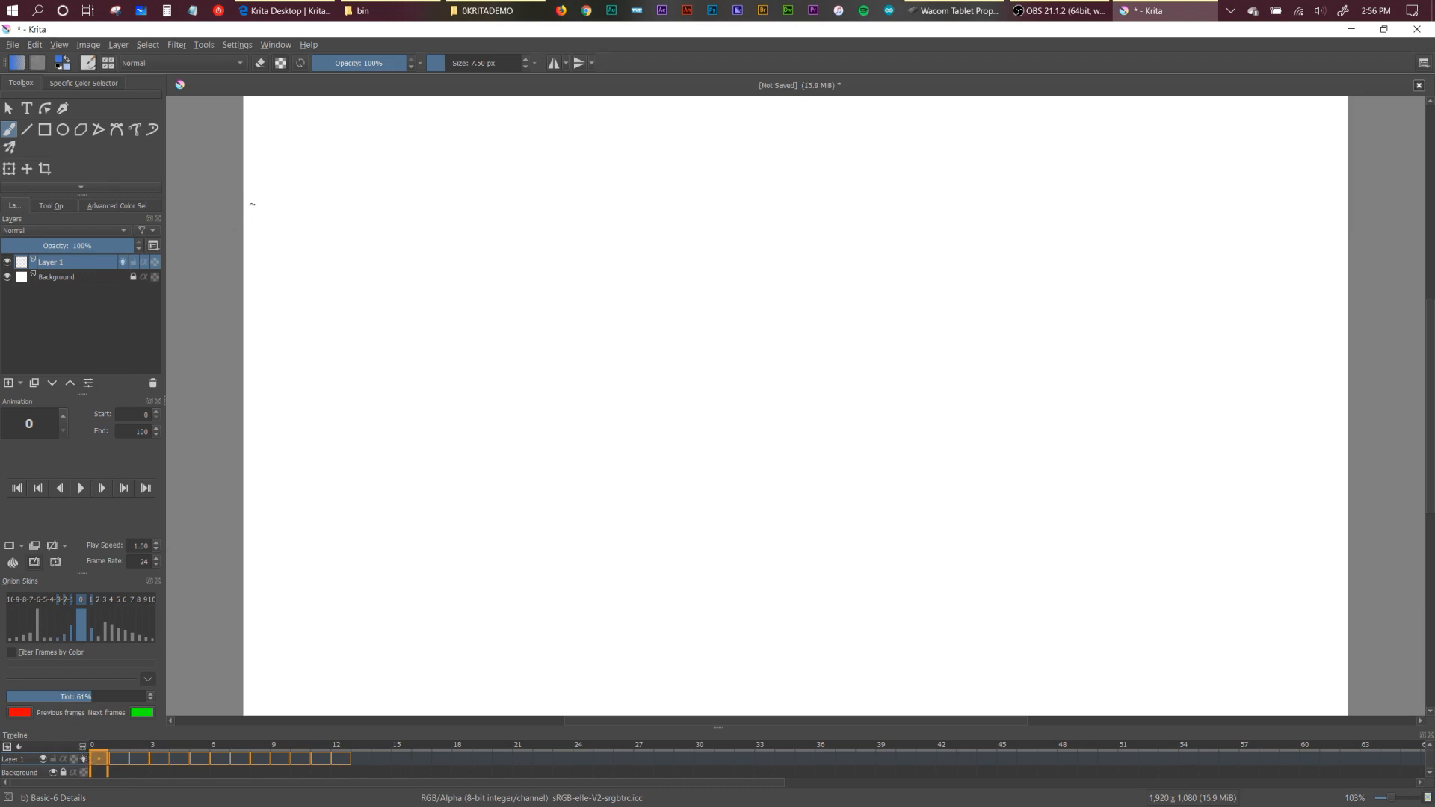
pyautogui.moveTo(252, 188); pyautogui.dragTo(244, 272)
pyautogui.press('.')
pyautogui.moveTo(330, 215)
pyautogui.mouseDown()
pyautogui.moveTo(373, 247)
pyautogui.moveTo(306, 206)
pyautogui.mouseUp()
pyautogui.press('.')
pyautogui.moveTo(410, 261); pyautogui.dragTo(398, 253)
pyautogui.press('.')
pyautogui.moveTo(515, 345); pyautogui.dragTo(488, 337)
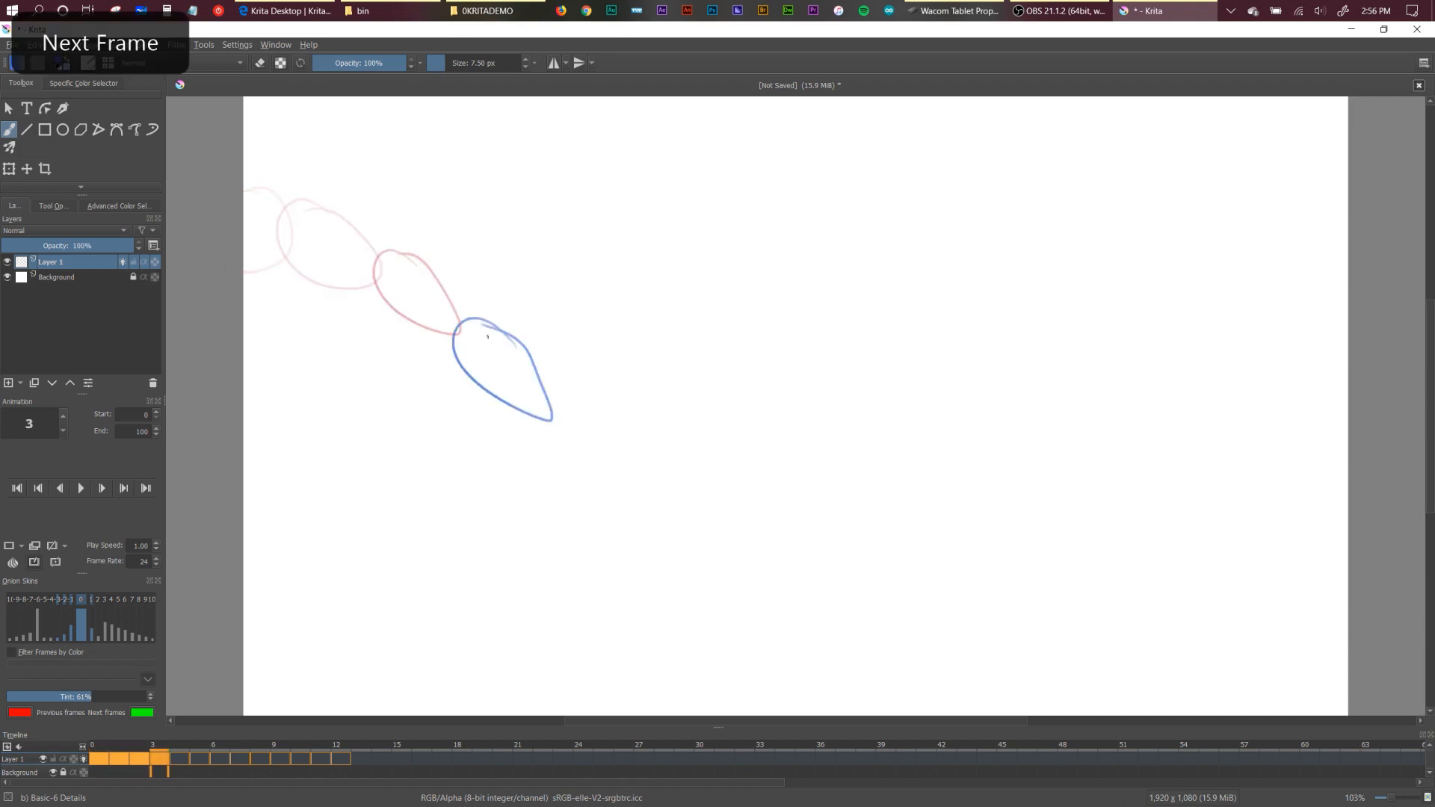
# Draw the stretched ball on frame 4, its squash against the ground on frame 5 and its rebound on frame 6.
pyautogui.press('.')
pyautogui.moveTo(603, 451)
pyautogui.mouseDown()
pyautogui.moveTo(571, 403)
pyautogui.moveTo(590, 415)
pyautogui.mouseUp()
pyautogui.press('.')
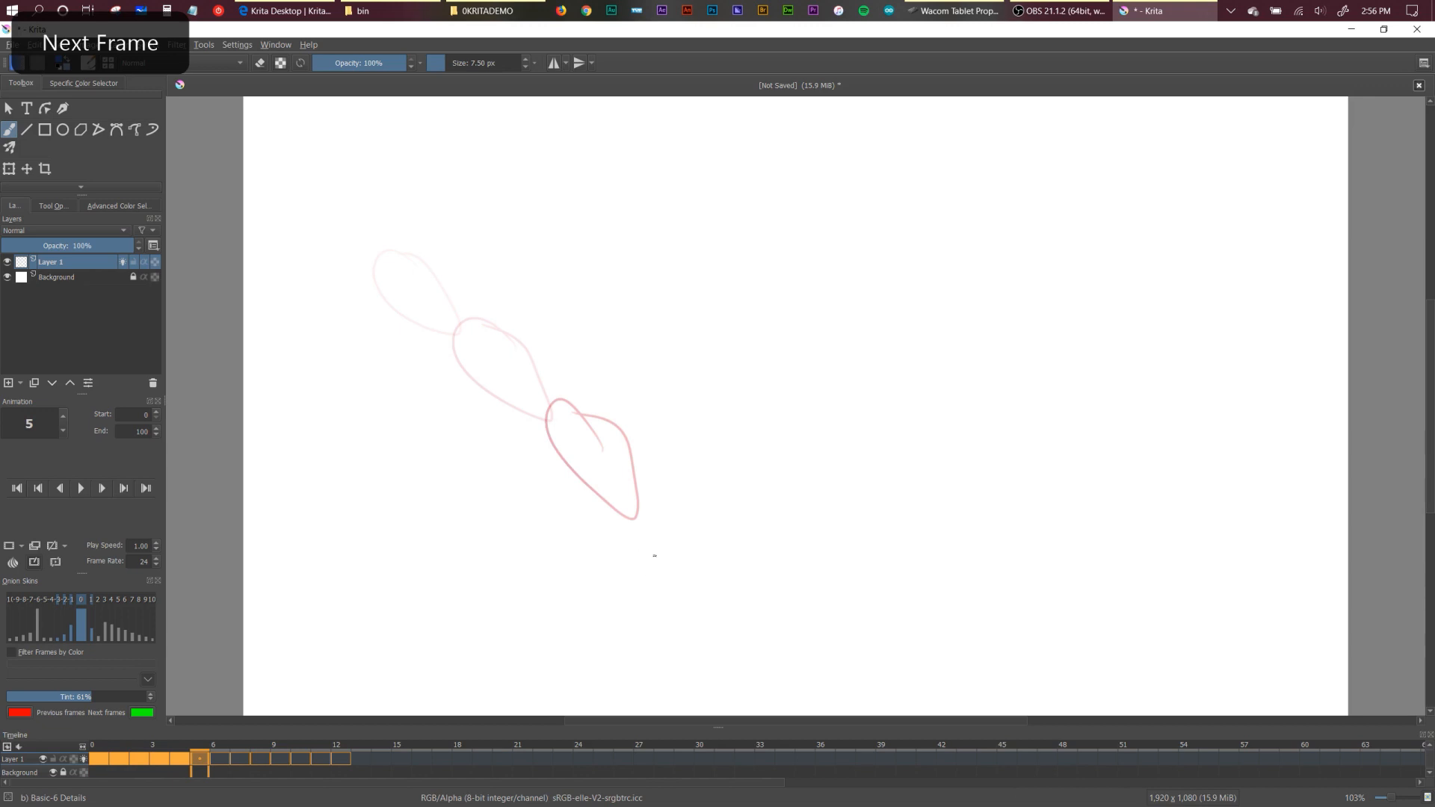
pyautogui.moveTo(634, 507)
pyautogui.mouseDown()
pyautogui.moveTo(710, 587)
pyautogui.moveTo(628, 593)
pyautogui.moveTo(744, 594)
pyautogui.mouseUp()
pyautogui.press('.')
pyautogui.moveTo(743, 494)
pyautogui.mouseDown()
pyautogui.moveTo(675, 553)
pyautogui.moveTo(746, 494)
pyautogui.moveTo(681, 577)
pyautogui.moveTo(739, 497)
pyautogui.mouseUp()
pyautogui.hotkey('ctrl', 'z')
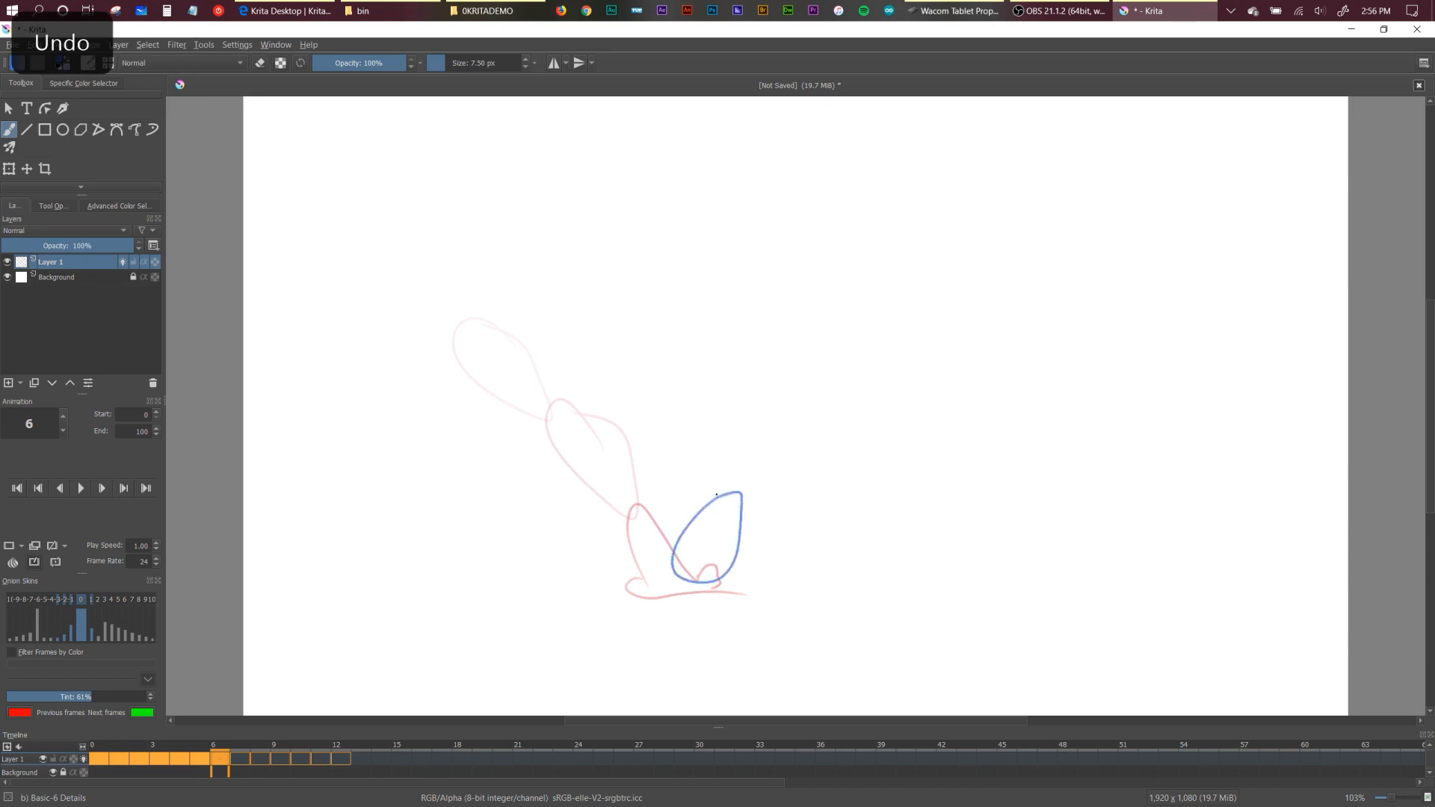
# Draw the ball arcing up, over the peak and down again on frames 7 to 11.
pyautogui.press('.')
pyautogui.moveTo(762, 435)
pyautogui.mouseDown()
pyautogui.moveTo(788, 421)
pyautogui.moveTo(821, 467)
pyautogui.moveTo(882, 488)
pyautogui.moveTo(897, 428)
pyautogui.mouseUp()
pyautogui.press('.')
pyautogui.press('.')
pyautogui.press('.')
pyautogui.press('.')
pyautogui.moveTo(941, 491)
pyautogui.mouseDown()
pyautogui.moveTo(964, 512)
pyautogui.moveTo(924, 476)
pyautogui.mouseUp()
# Draw the ball bursting against the ground on frame 12 and compare it with frame 11.
pyautogui.press('.')
pyautogui.moveTo(986, 574)
pyautogui.mouseDown()
pyautogui.moveTo(926, 599)
pyautogui.moveTo(1012, 586)
pyautogui.mouseUp()
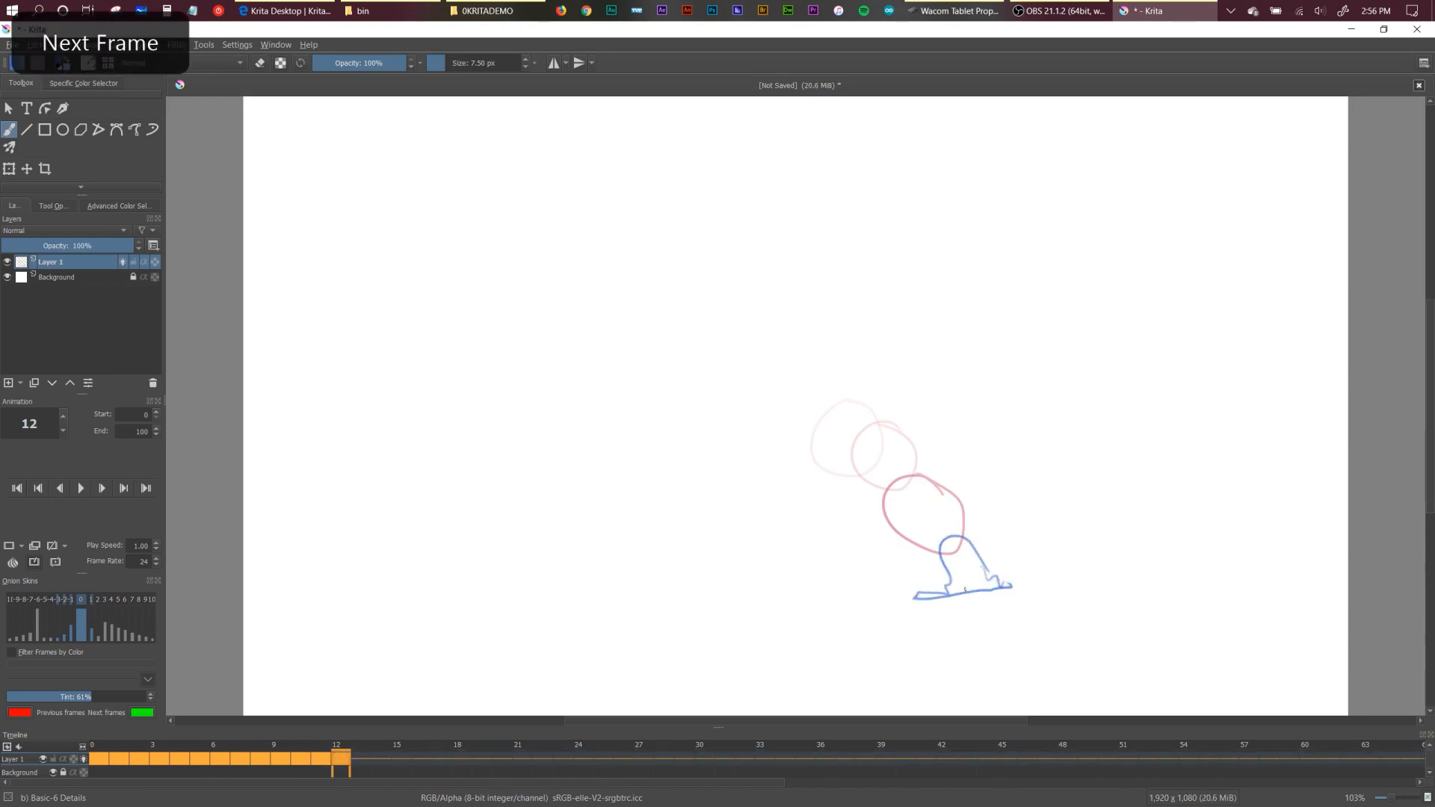
pyautogui.press(',')
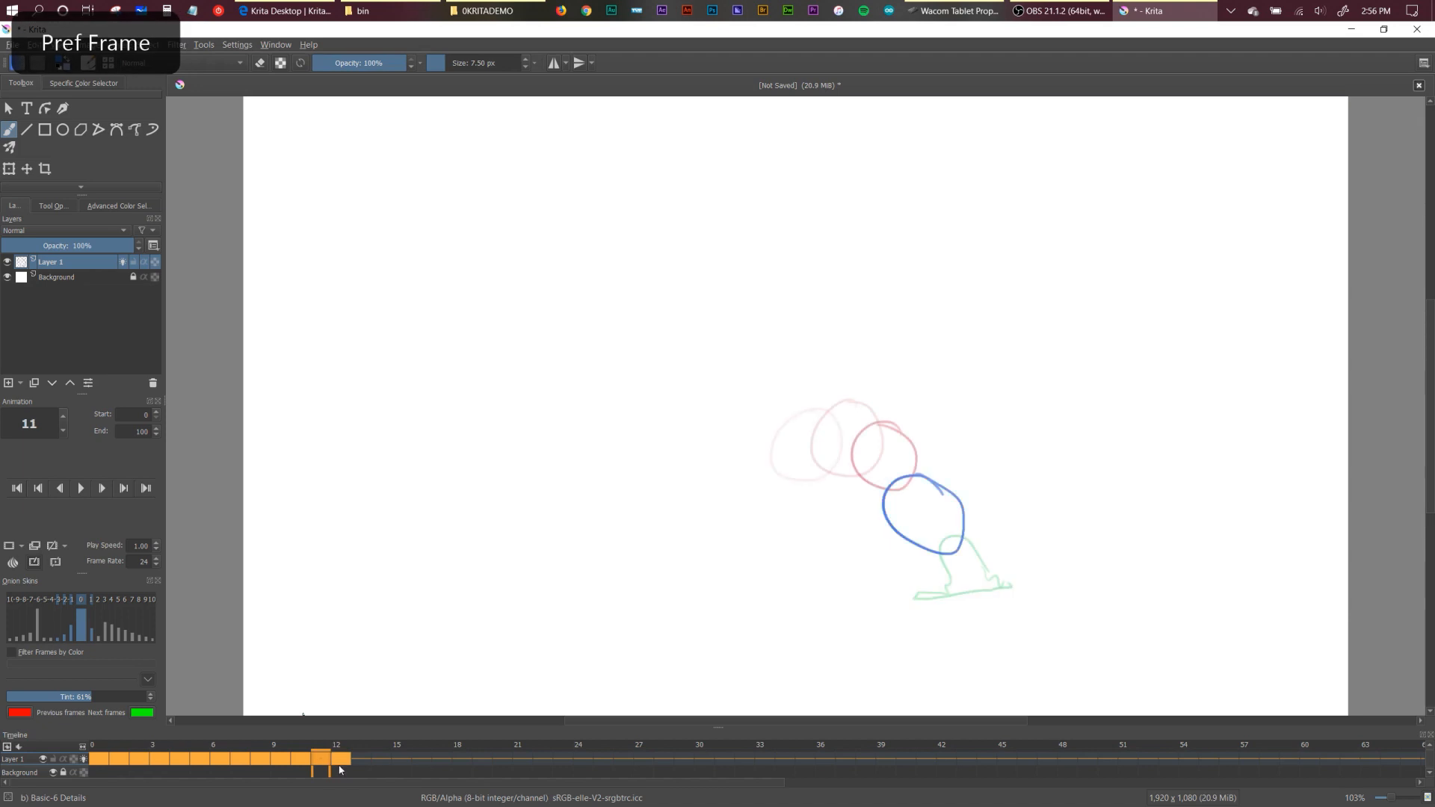
pyautogui.press('.')
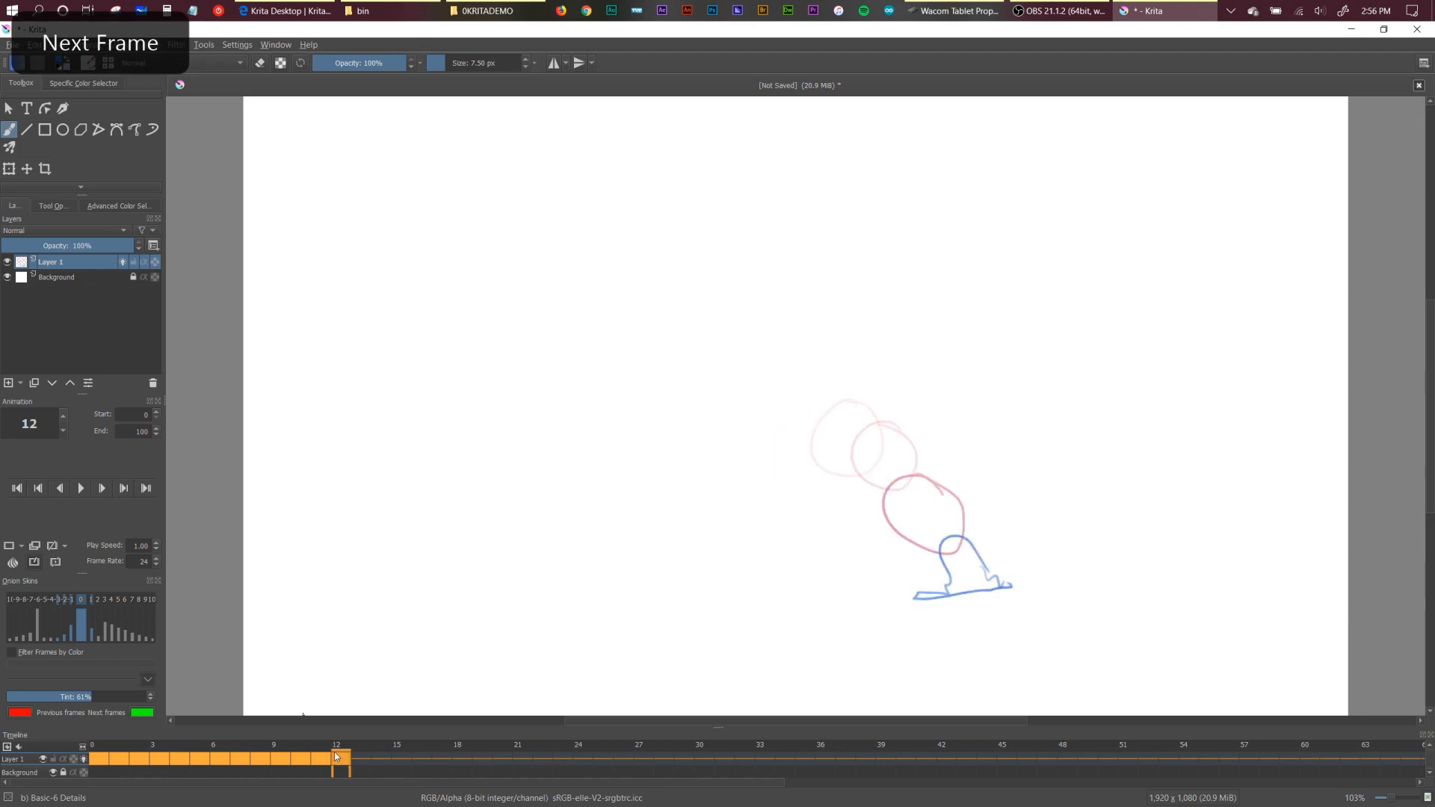
# Add empty keyframes 13 to 17 to Layer 1 and return to frame 13.
pyautogui.press('.')
pyautogui.press('.')
pyautogui.press('.')
pyautogui.press('.')
pyautogui.press('.')
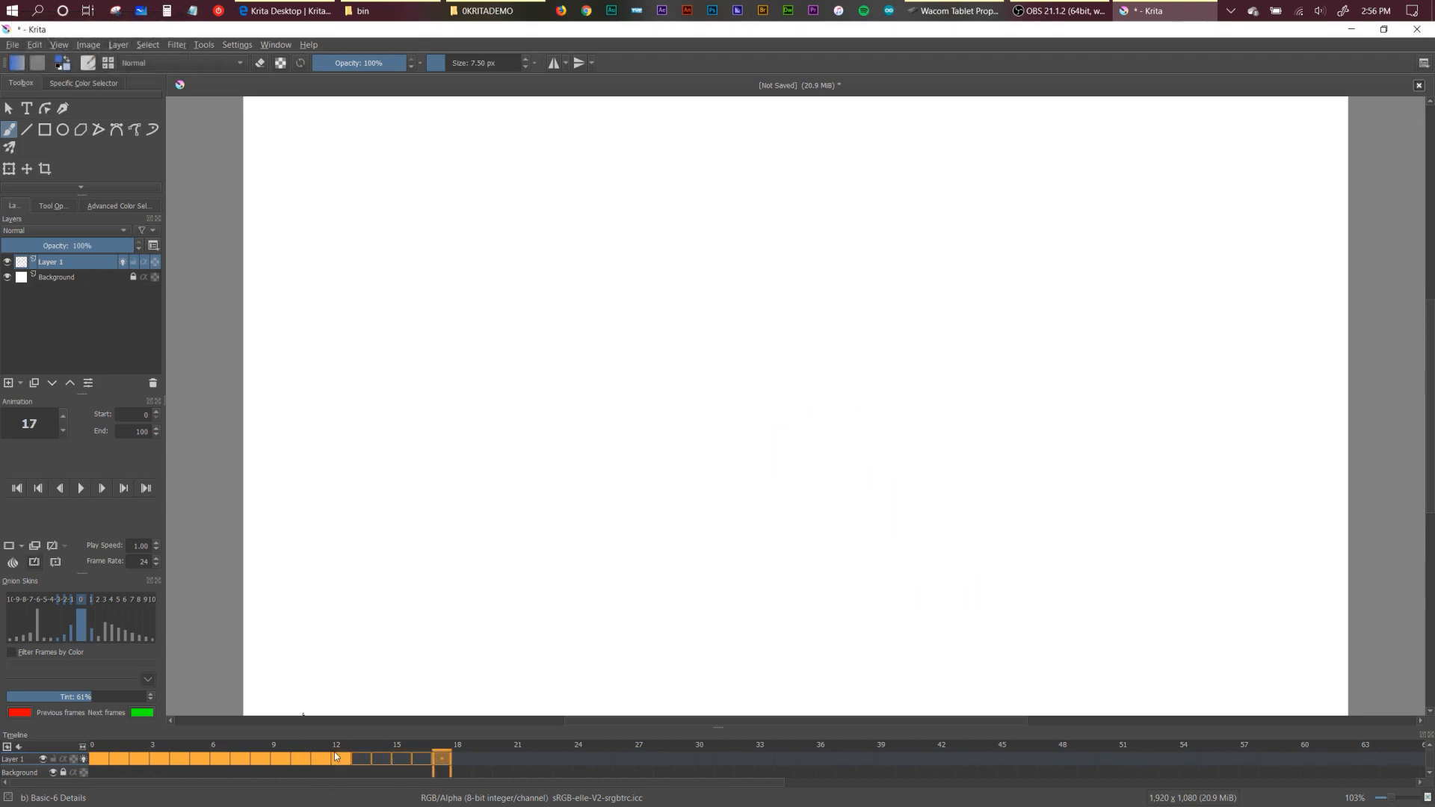
pyautogui.press('.')
pyautogui.press(',')
pyautogui.press(',')
pyautogui.press(',')
pyautogui.press(',')
pyautogui.press(',')
pyautogui.press(',')
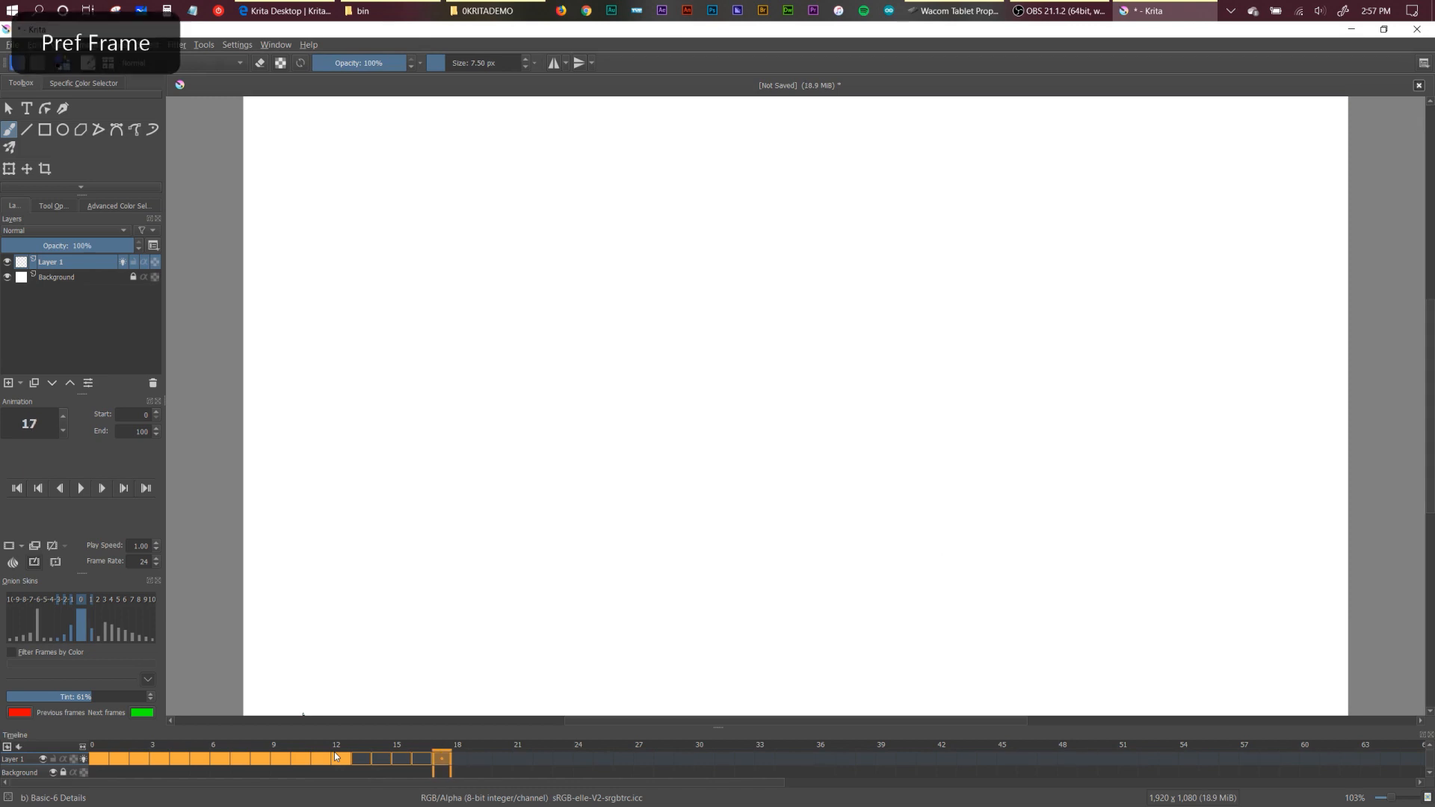
pyautogui.press('.')
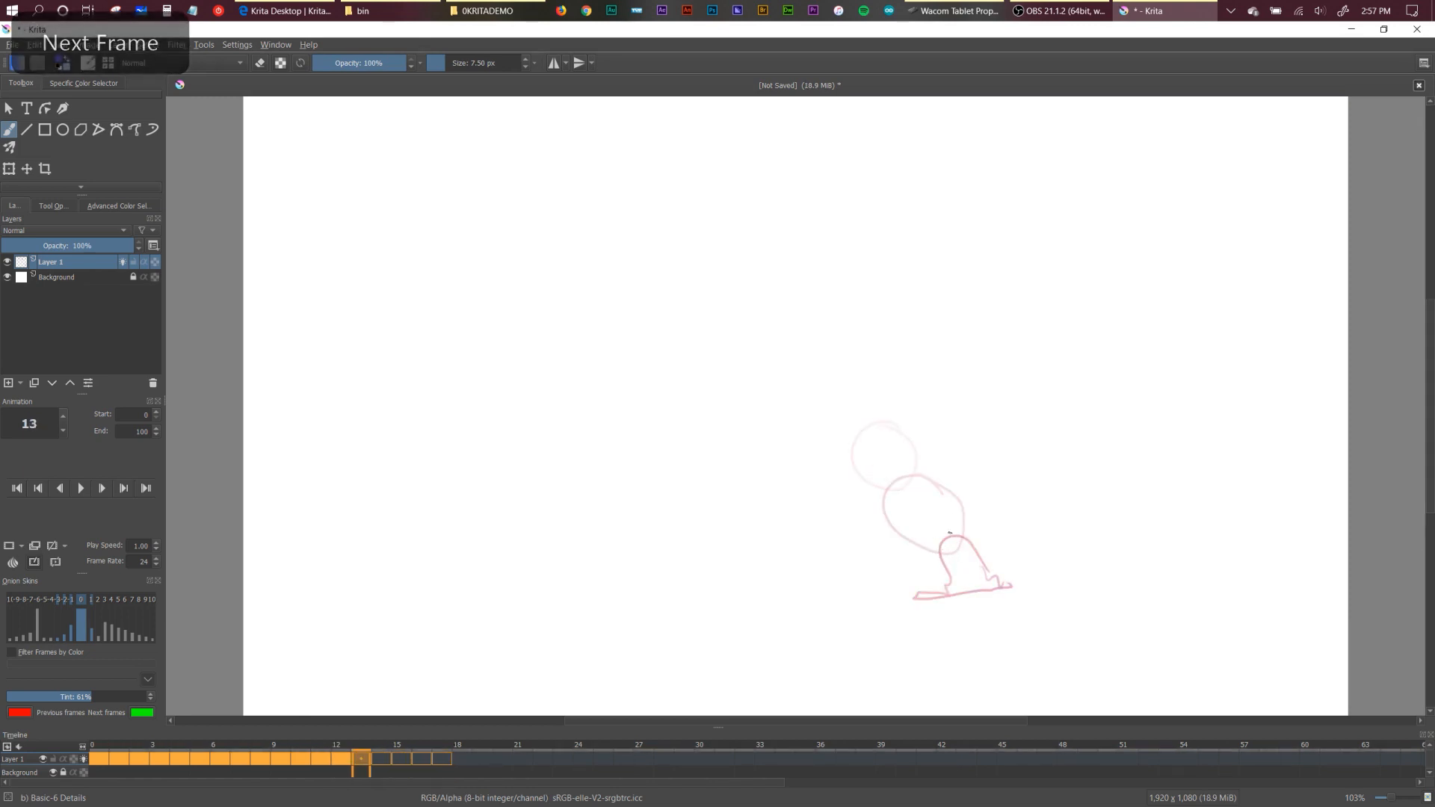
# Draw the splash bursting outward from the impact on frame 13 and splitting into separate jets on frame 14.
pyautogui.moveTo(948, 572)
pyautogui.mouseDown()
pyautogui.moveTo(1016, 557)
pyautogui.moveTo(1026, 581)
pyautogui.moveTo(914, 598)
pyautogui.moveTo(1017, 596)
pyautogui.mouseUp()
pyautogui.press('.')
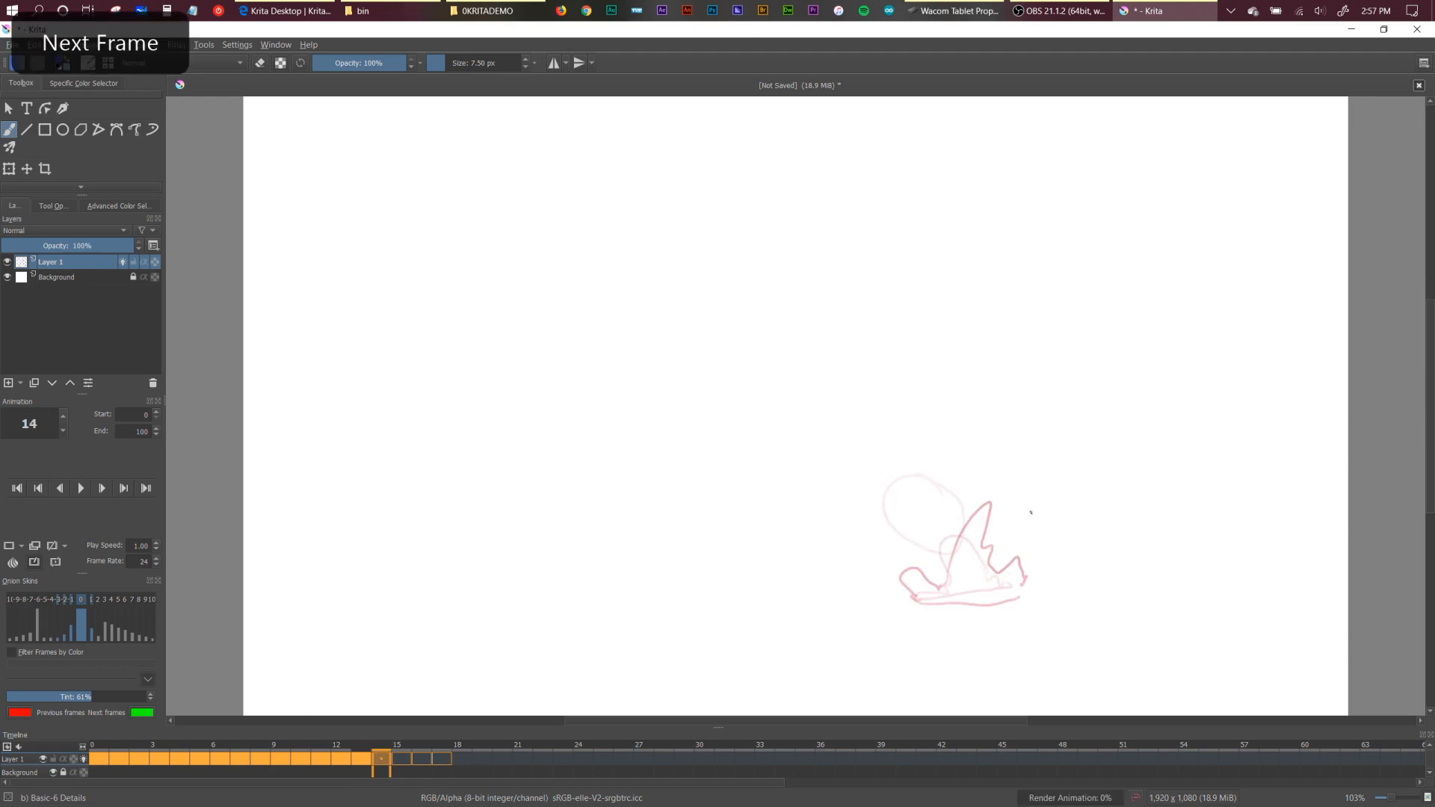
pyautogui.moveTo(987, 521)
pyautogui.mouseDown()
pyautogui.moveTo(1018, 490)
pyautogui.moveTo(987, 539)
pyautogui.moveTo(1065, 530)
pyautogui.moveTo(1011, 577)
pyautogui.mouseUp()
pyautogui.moveTo(922, 577)
pyautogui.mouseDown()
pyautogui.moveTo(887, 574)
pyautogui.moveTo(1020, 594)
pyautogui.moveTo(912, 599)
pyautogui.mouseUp()
# Draw the right jet breaking into a falling droplet on frames 15 to 17, undoing the last stroke.
pyautogui.press('.')
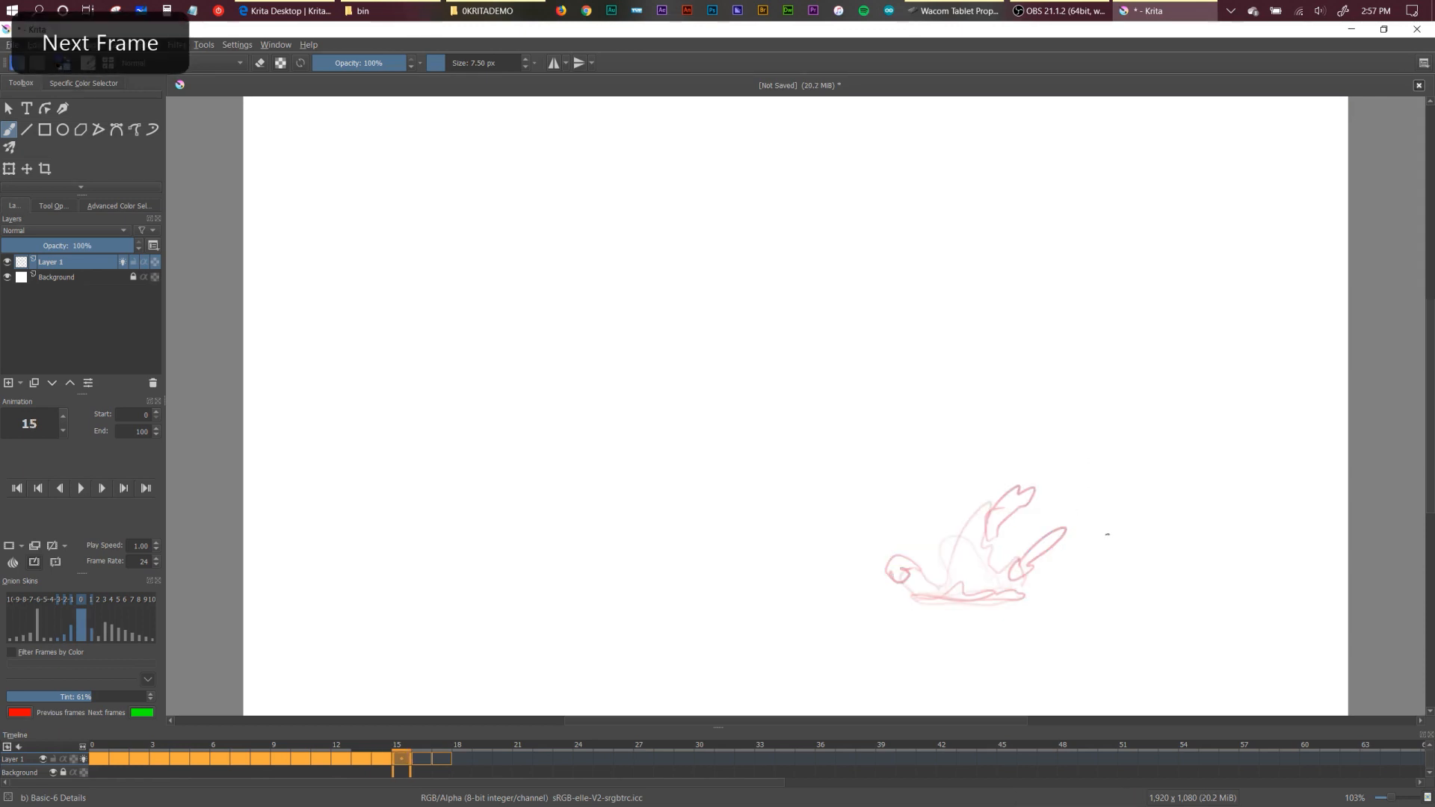
pyautogui.moveTo(1082, 531)
pyautogui.mouseDown()
pyautogui.moveTo(1058, 541)
pyautogui.moveTo(1111, 562)
pyautogui.moveTo(1119, 589)
pyautogui.mouseUp()
pyautogui.press('.')
pyautogui.press('.')
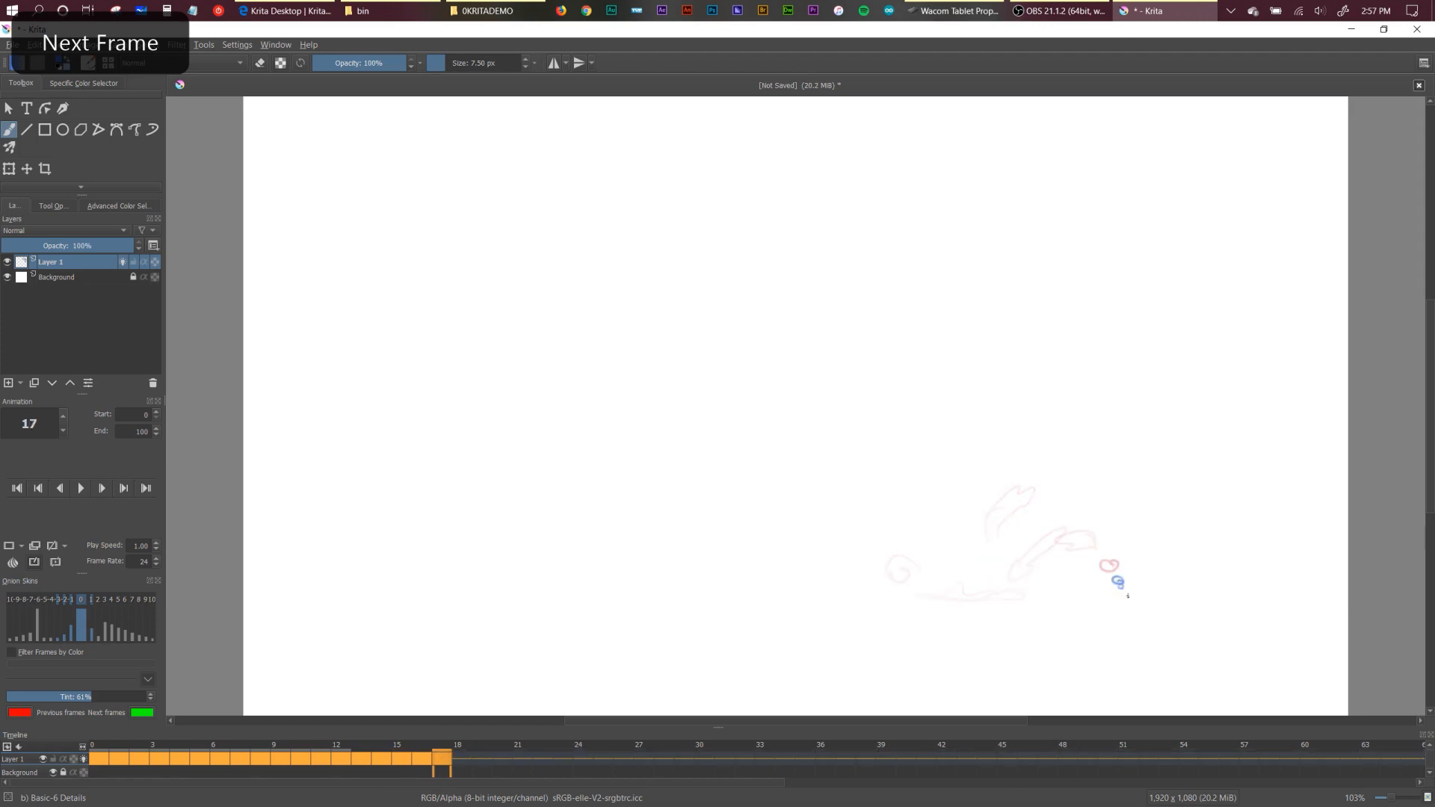
pyautogui.hotkey('ctrl', 'z')
# Add empty keyframes 18 to 20 to Layer 1 and return to frame 17.
pyautogui.press('.')
pyautogui.press('.')
pyautogui.press('.')
pyautogui.press('.')
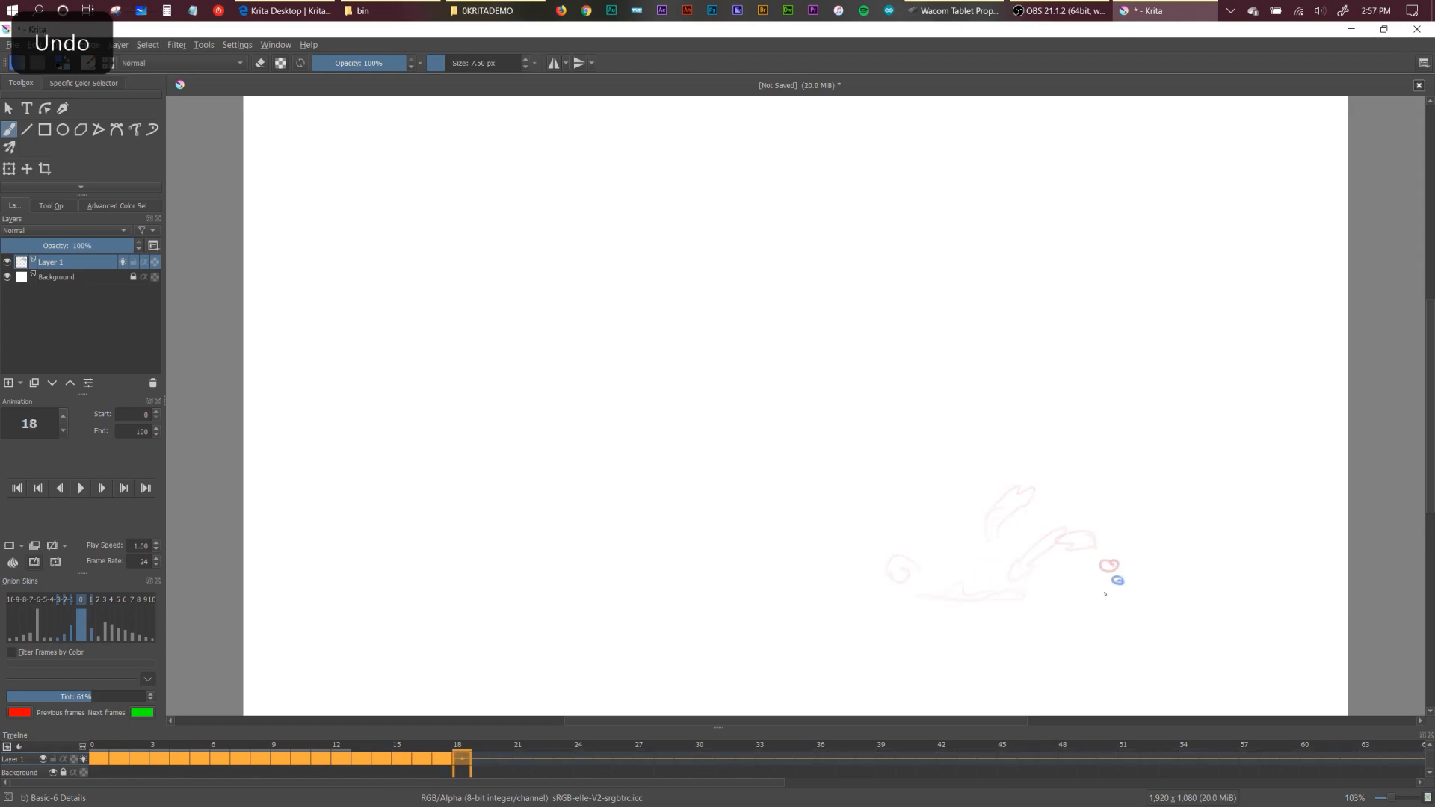
pyautogui.moveTo(1106, 594); pyautogui.dragTo(1124, 639)
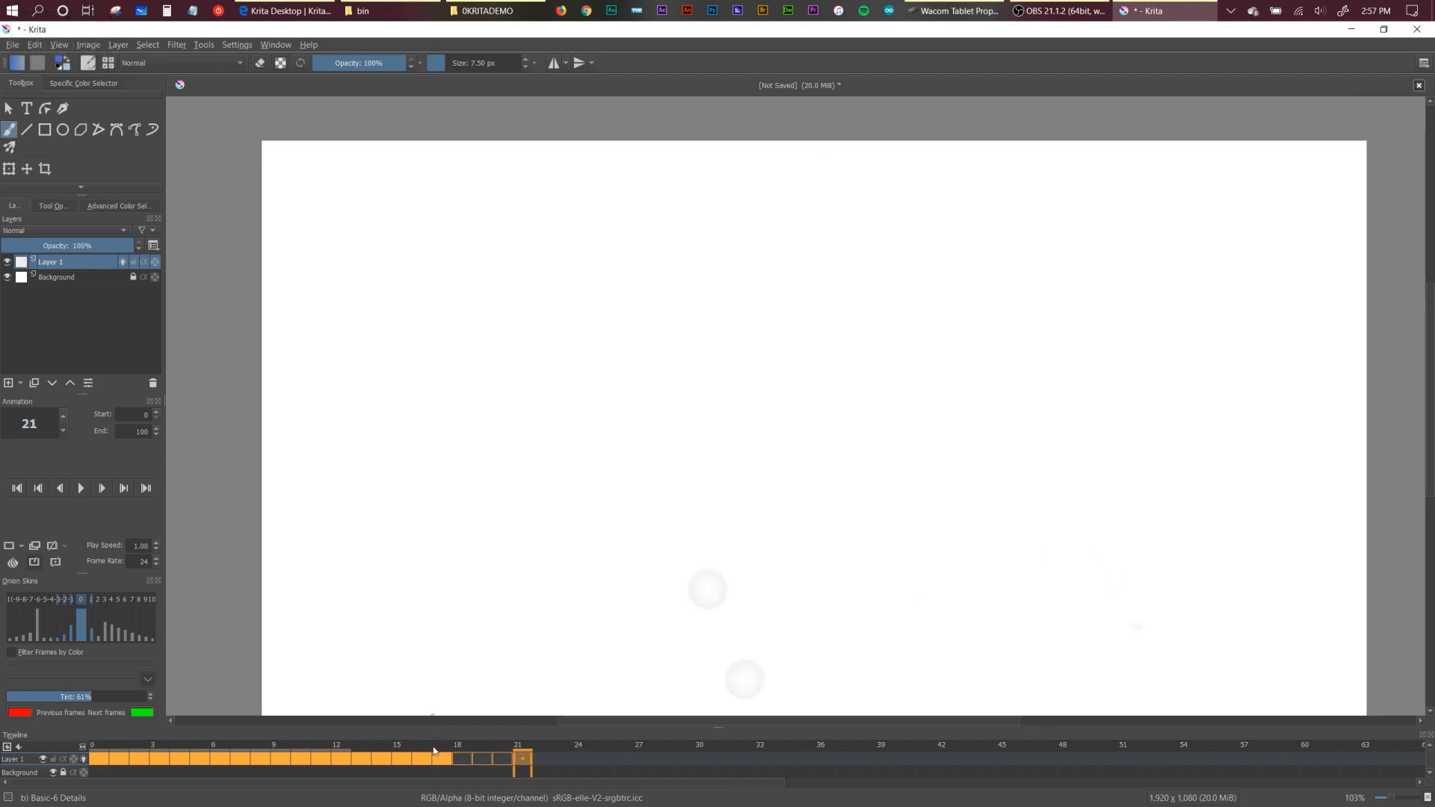
pyautogui.press(',')
pyautogui.press(',')
pyautogui.press(',')
pyautogui.press(',')
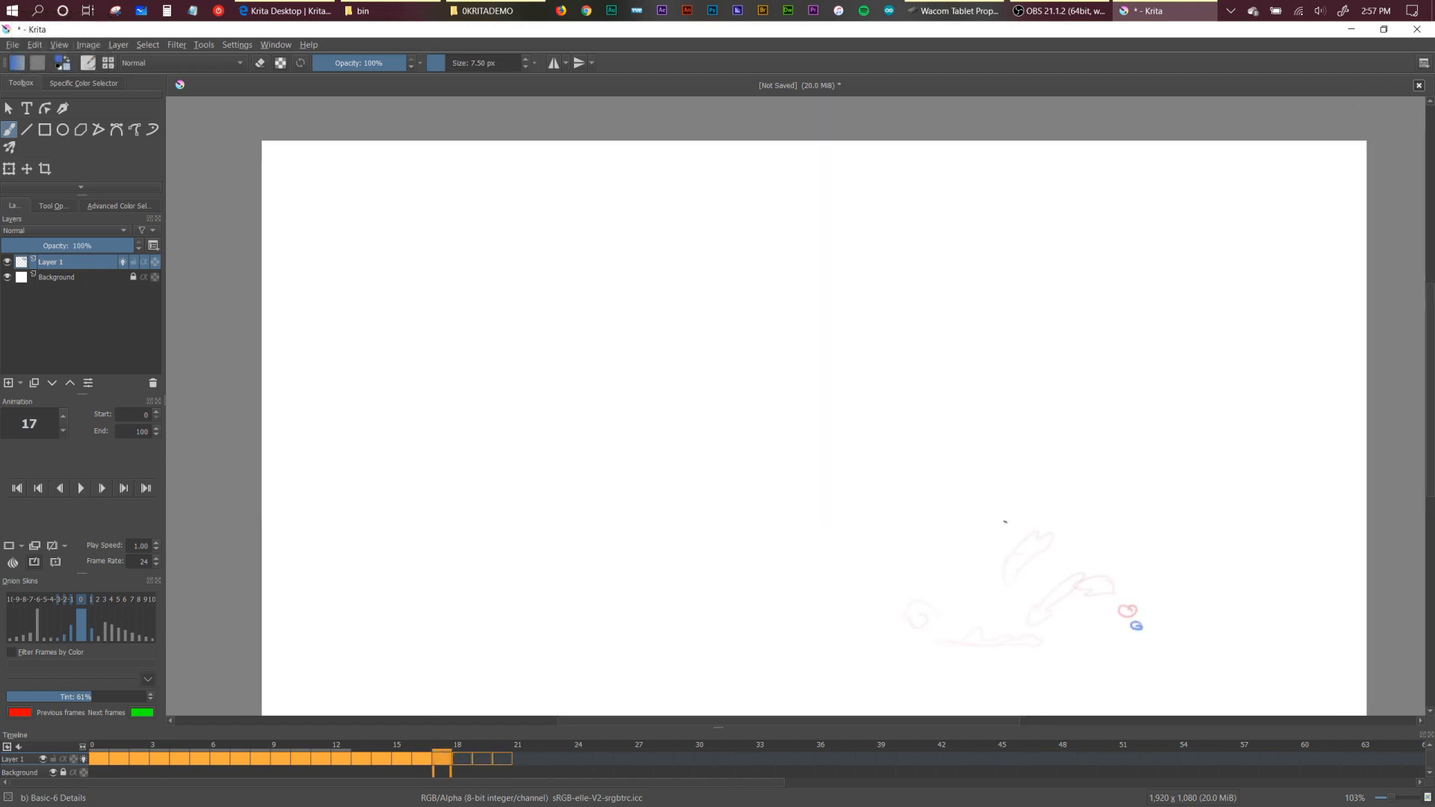
# Draw the falling droplet on frame 18 and add a small second droplet above it across frames 15 to 18.
pyautogui.moveTo(1004, 522); pyautogui.dragTo(1086, 580)
pyautogui.press('.')
pyautogui.press(',')
pyautogui.press(',')
pyautogui.press(',')
pyautogui.press(',')
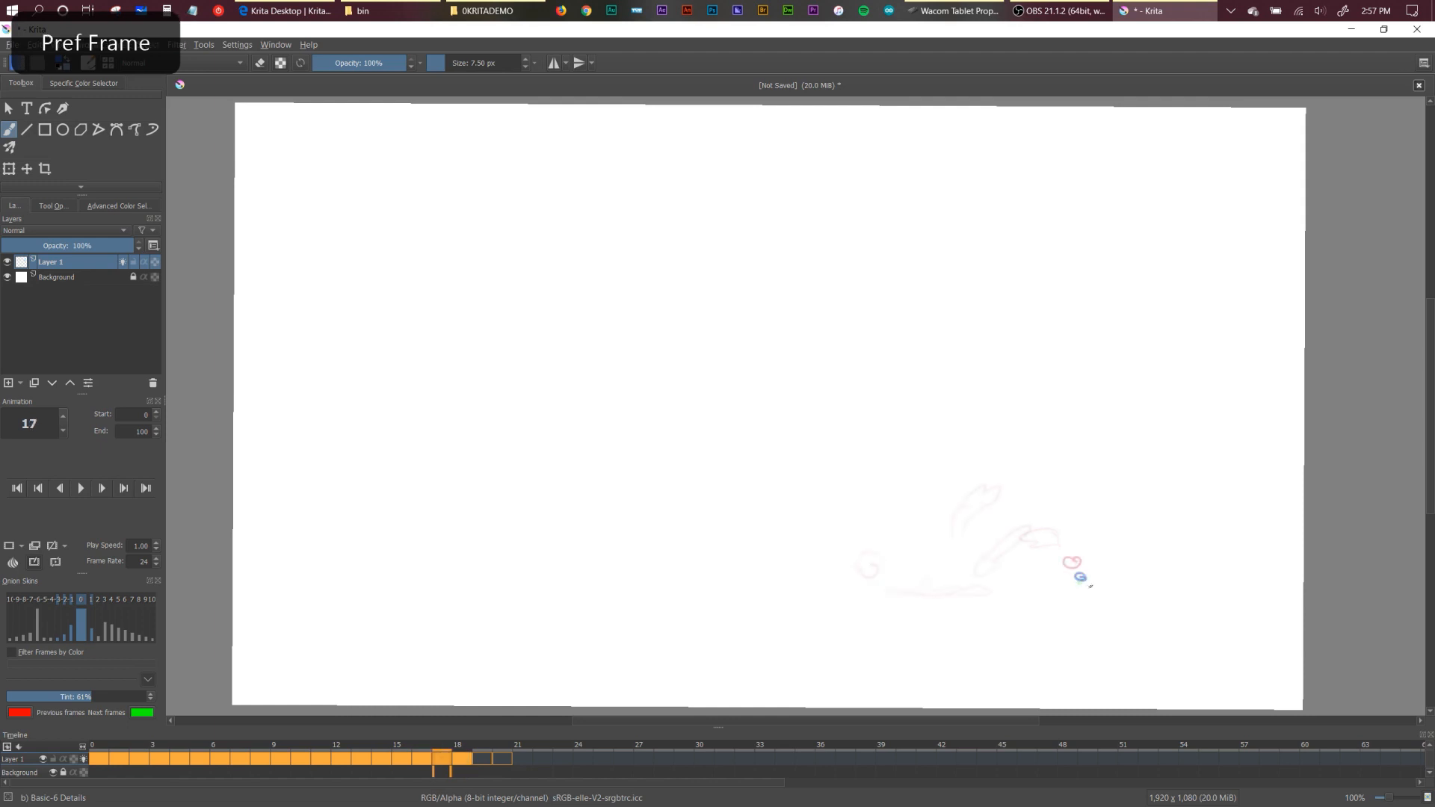
pyautogui.press('.')
pyautogui.press('.')
pyautogui.press('.')
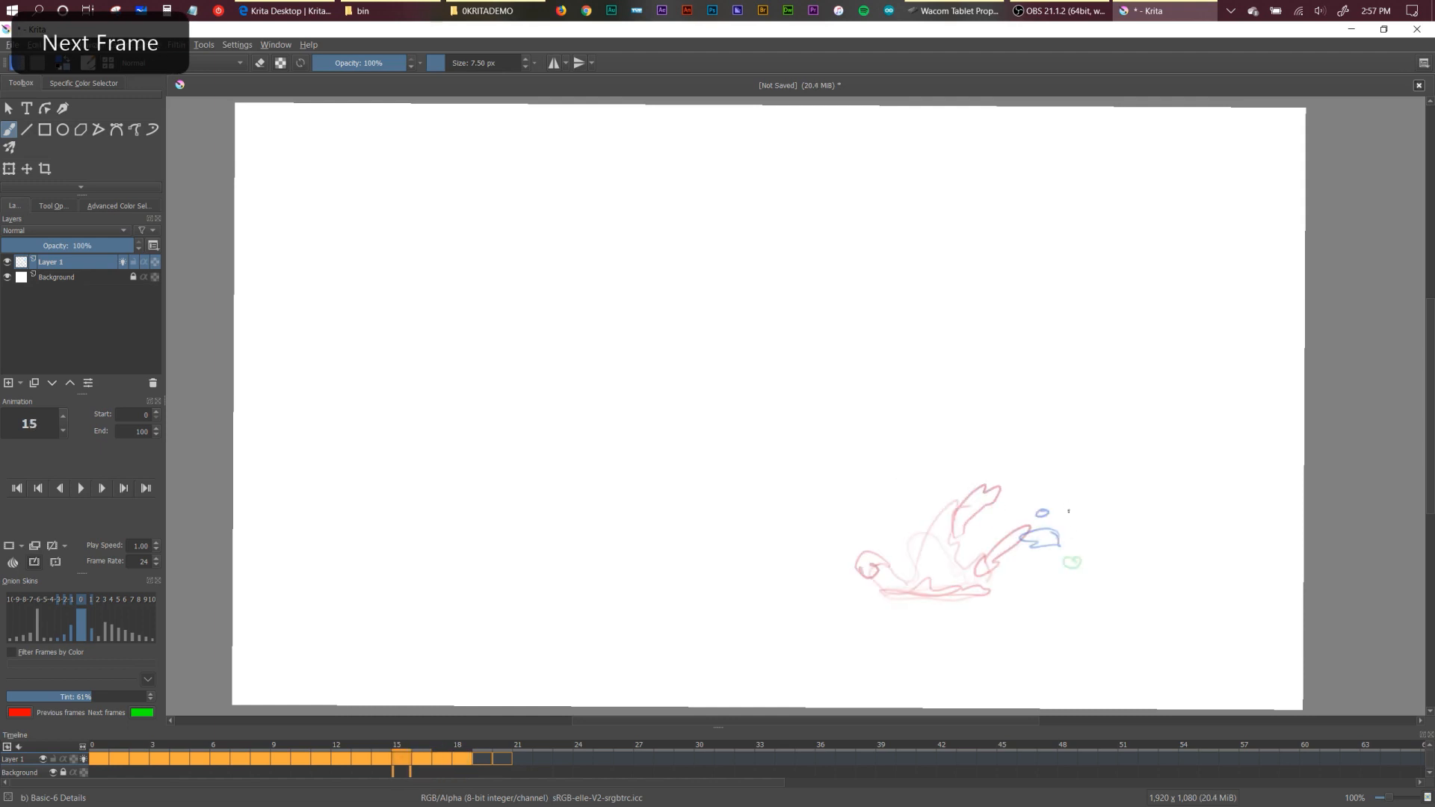
pyautogui.press('.')
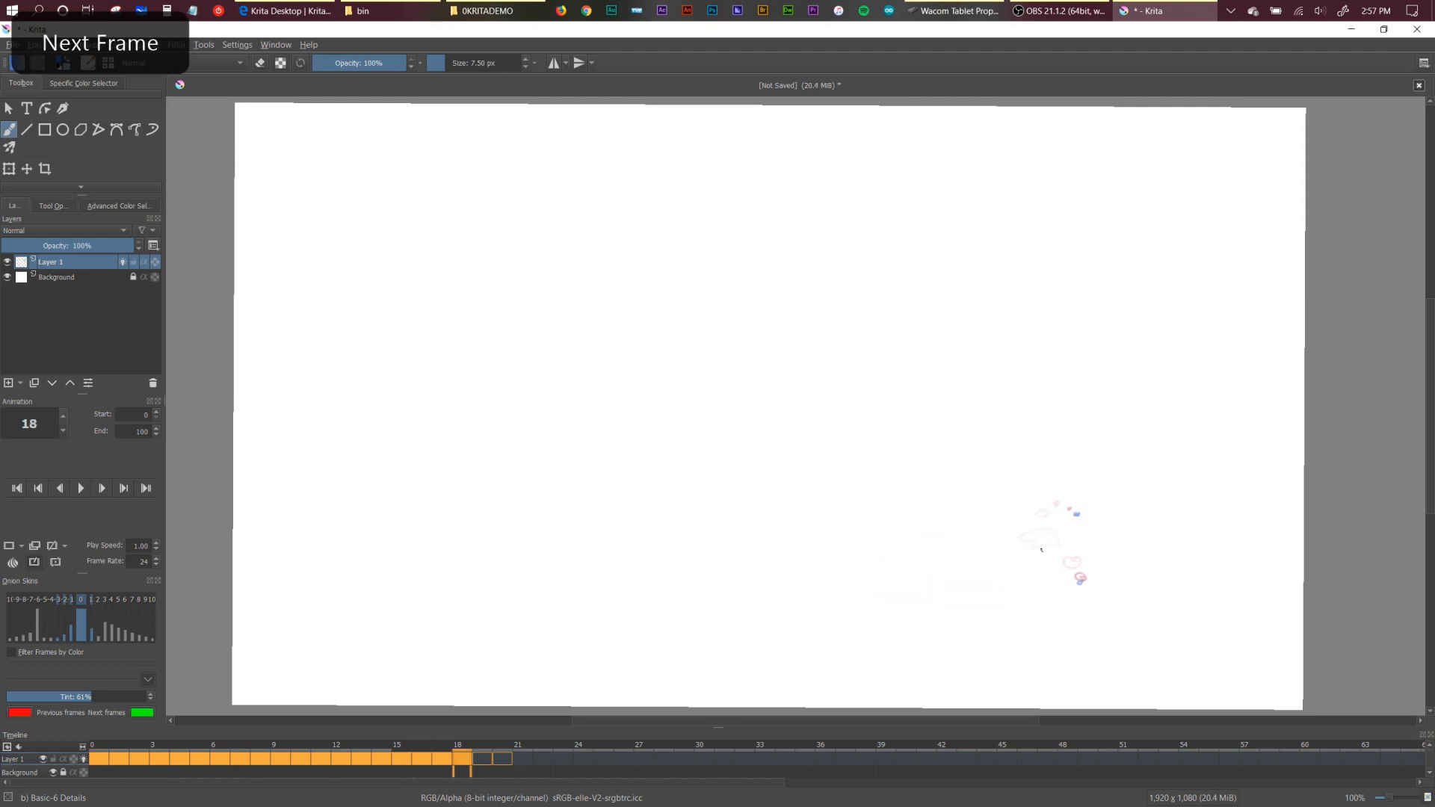
# Draw droplets on frames 19 and 20 and add ones for the upper jet and the splash's left side from frame 15.
pyautogui.press(',')
pyautogui.press('.')
pyautogui.press('.')
pyautogui.press(',')
pyautogui.press(',')
pyautogui.press(',')
pyautogui.press(',')
pyautogui.press('.')
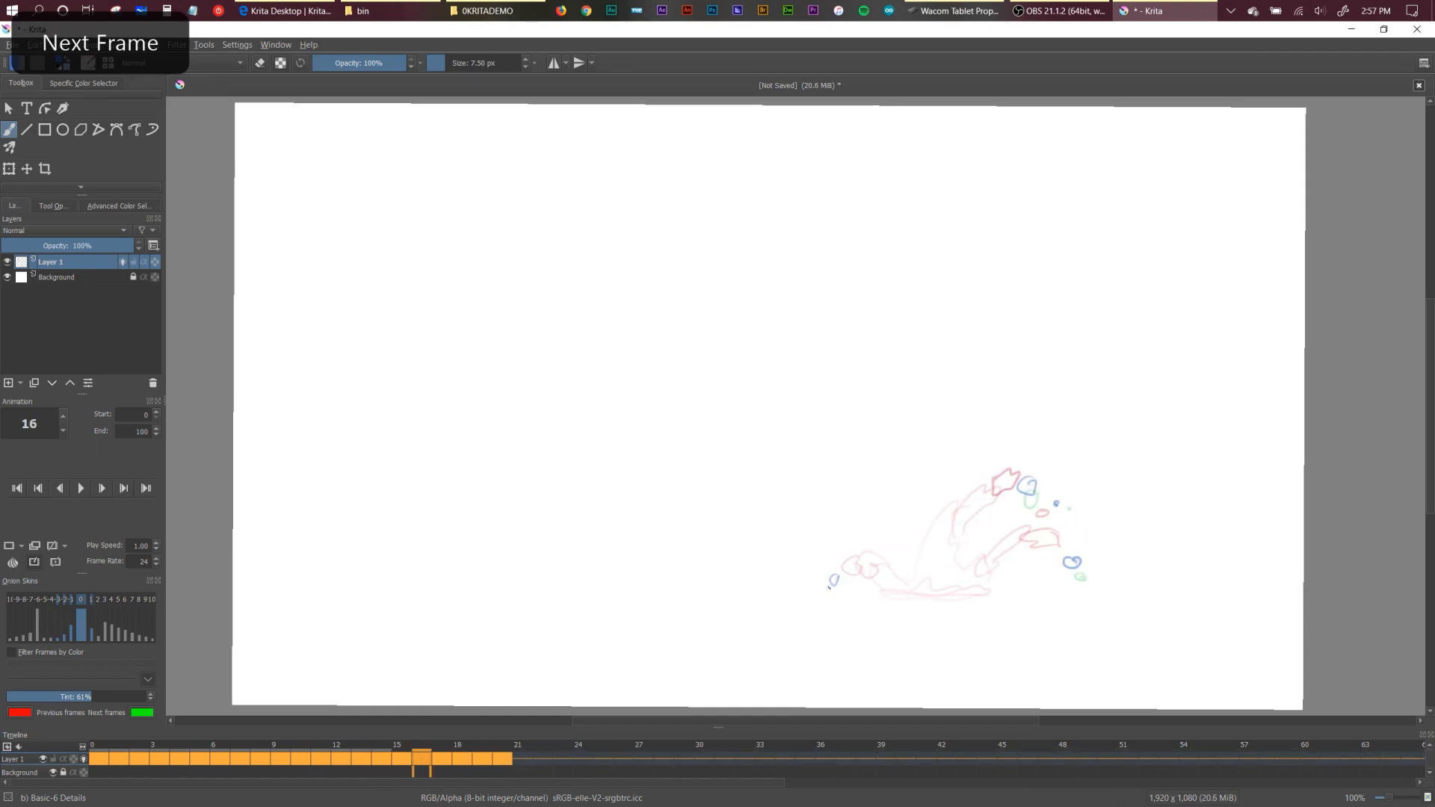
# Draw the base of the splash settling into a flat wavy puddle along the ground on frames 15 to 20.
pyautogui.press('.')
pyautogui.press(',')
pyautogui.press(',')
pyautogui.press(',')
pyautogui.press('.')
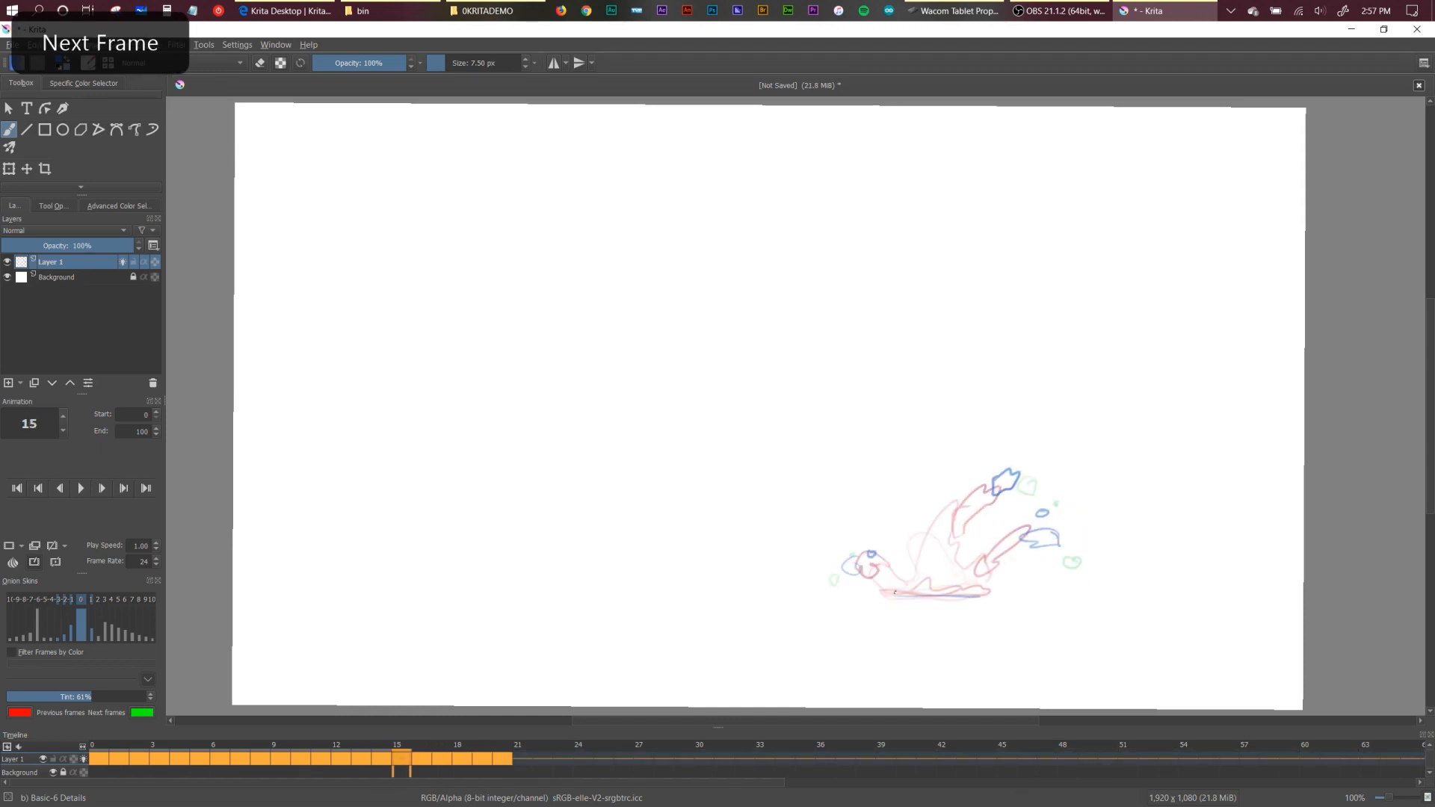
pyautogui.press('.')
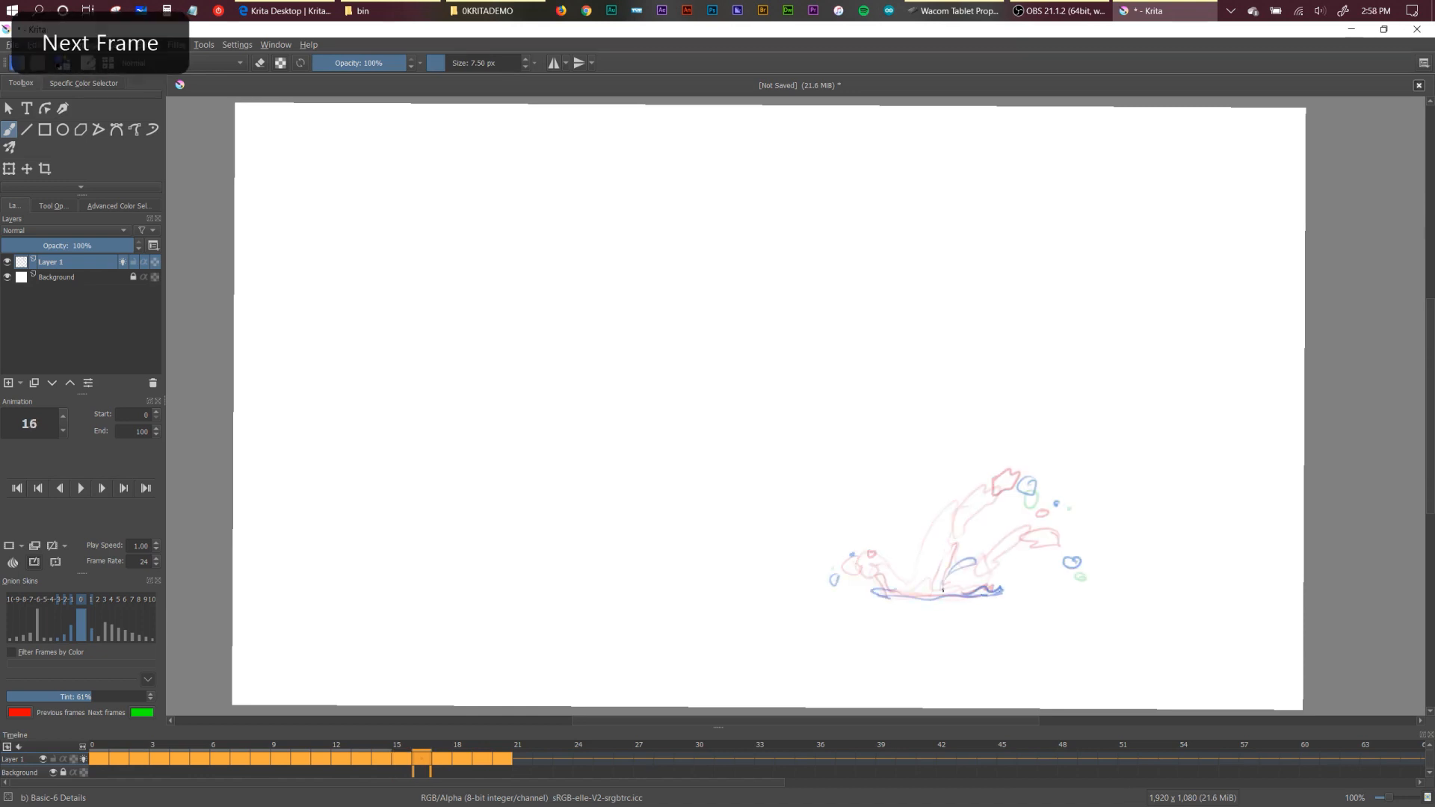
pyautogui.press('.')
pyautogui.press('.')
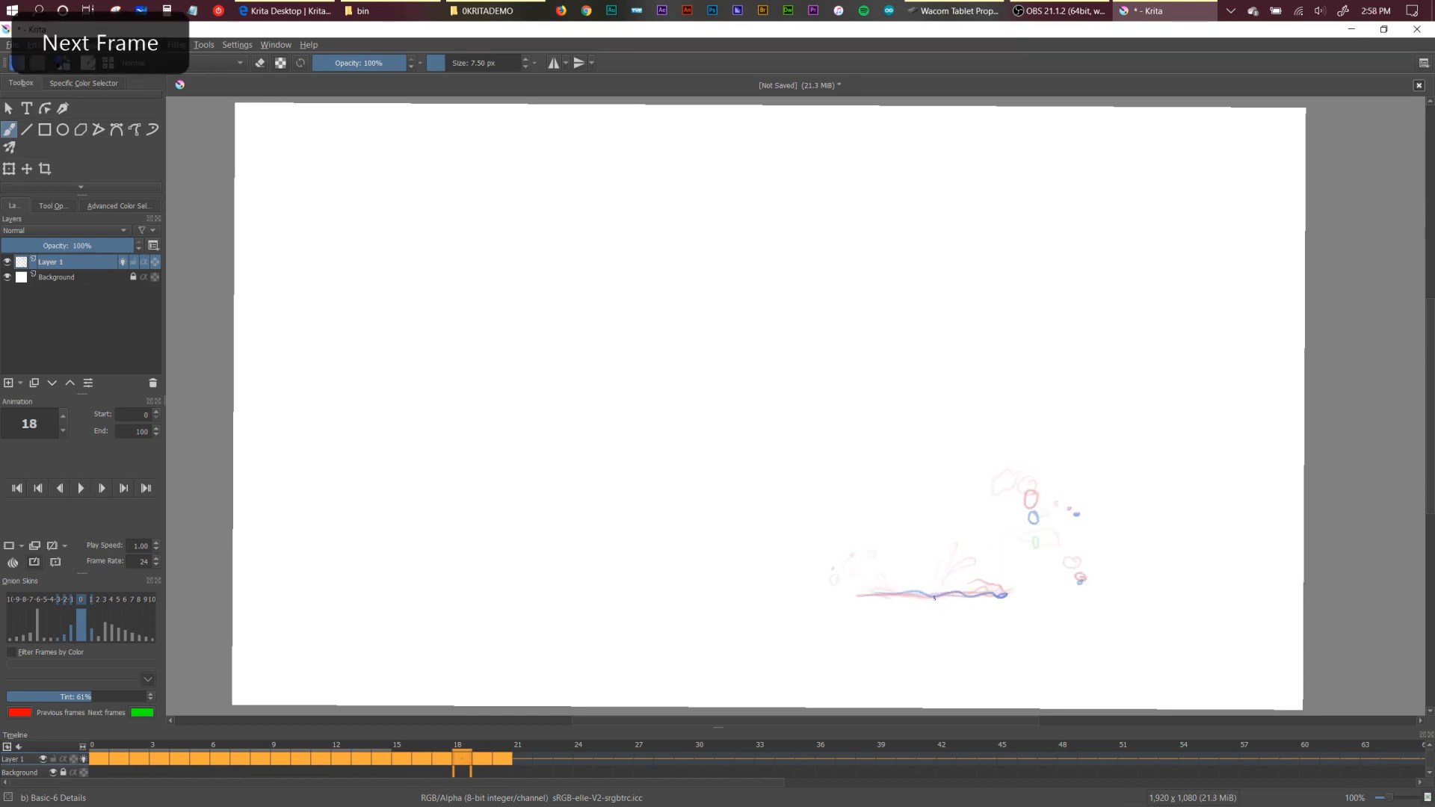
pyautogui.press('.')
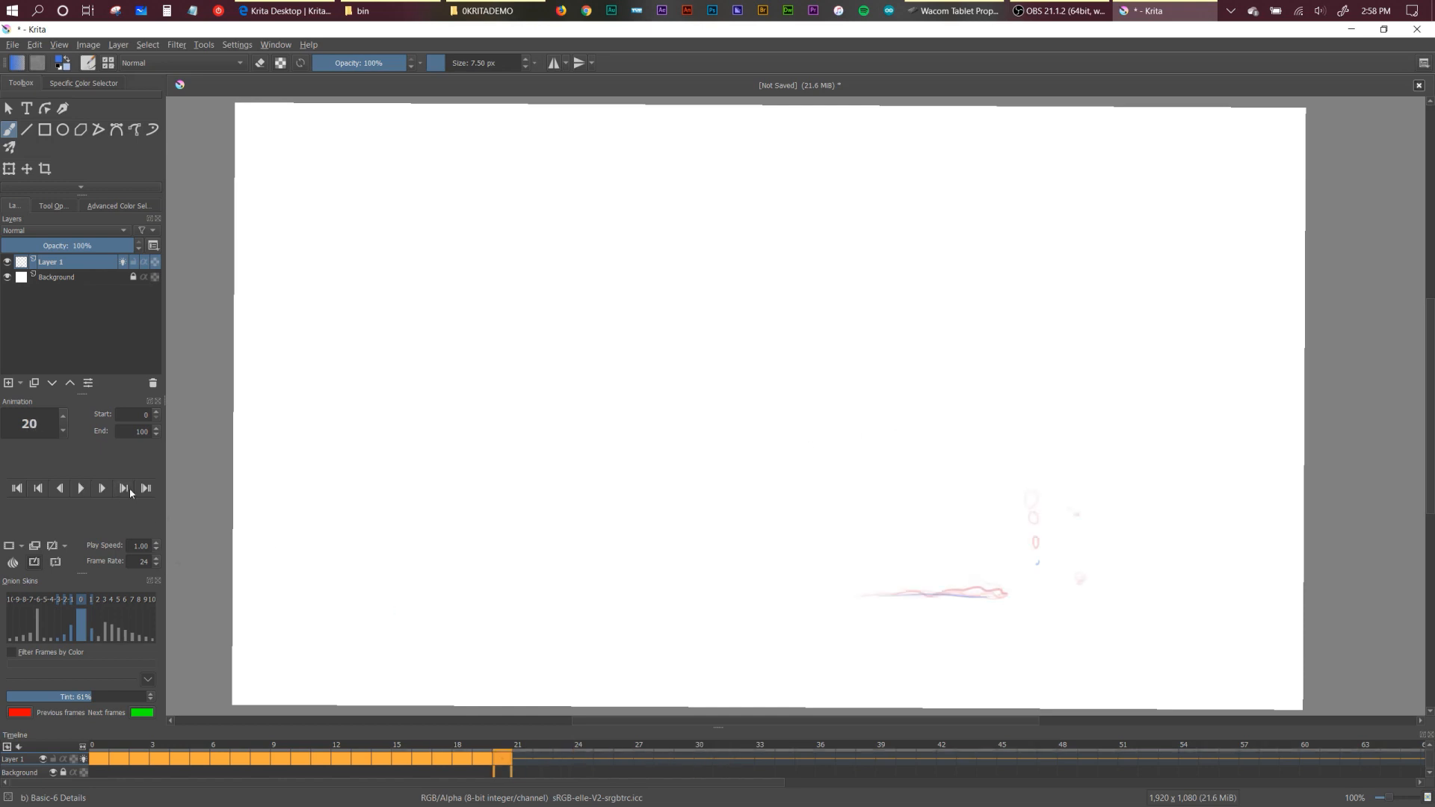
# Set the animation's end frame to 21 and play the animation through.
pyautogui.click(526, 756)
pyautogui.moveTo(137, 431); pyautogui.dragTo(157, 435)
pyautogui.write('21')
pyautogui.press('Return')
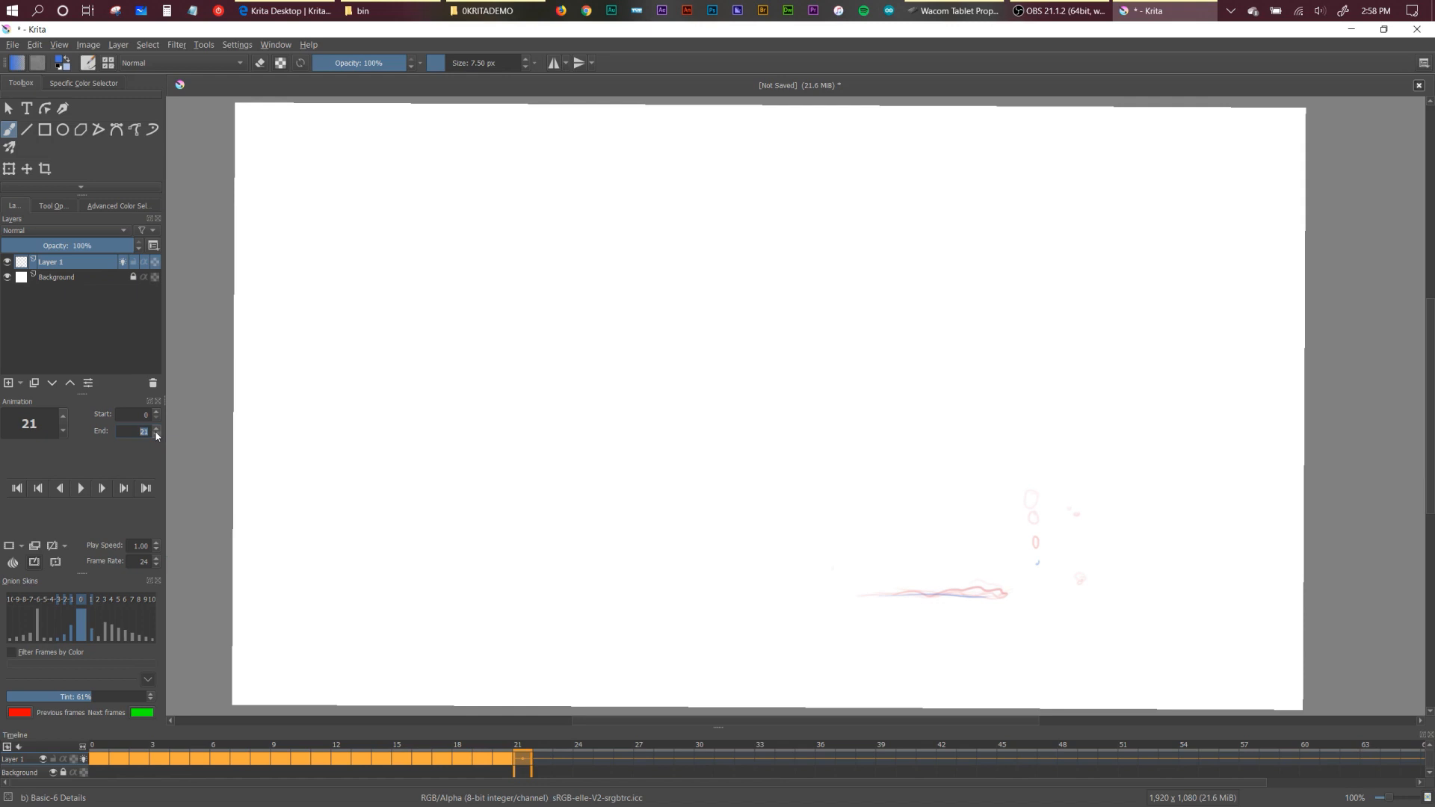
pyautogui.click(102, 488)
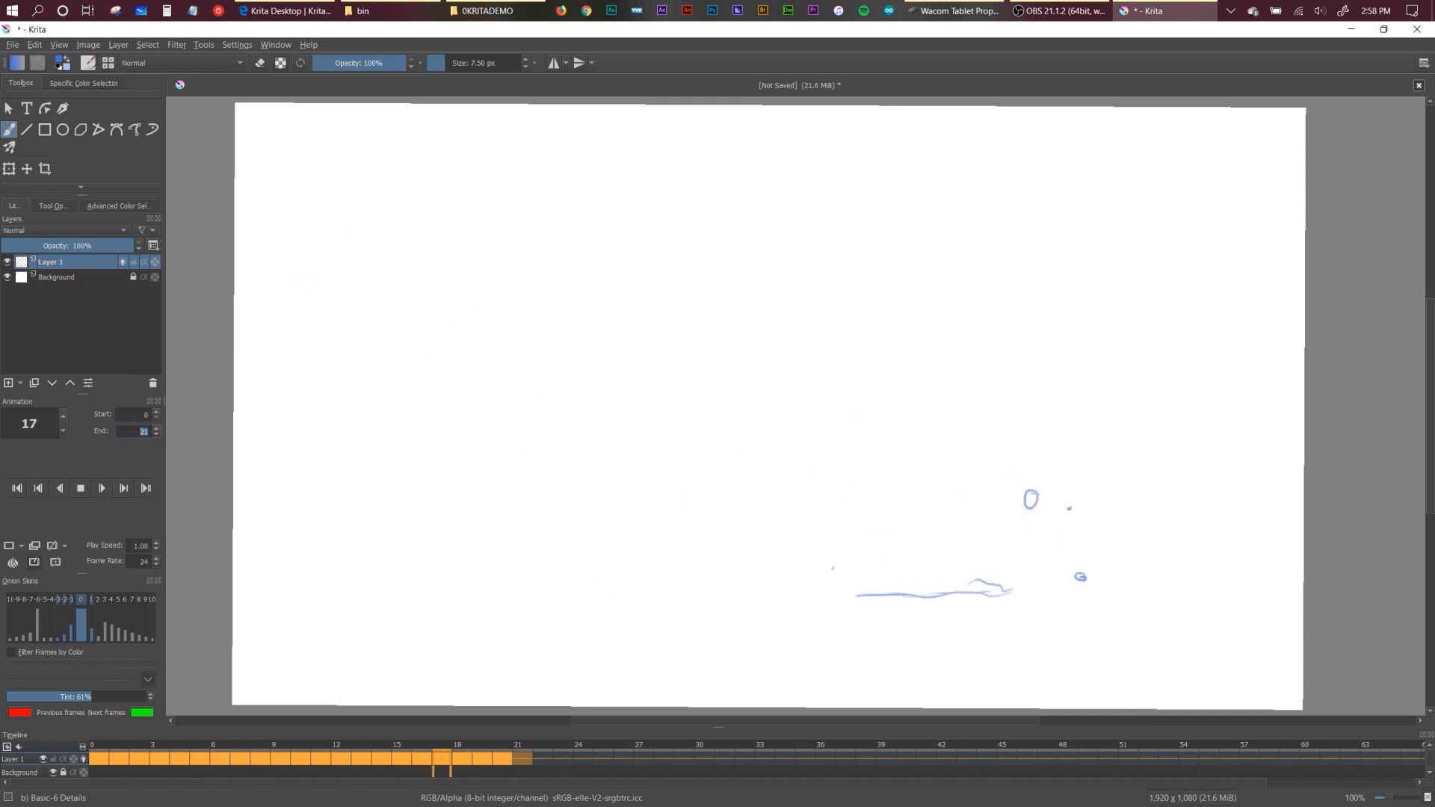
pyautogui.press('space')
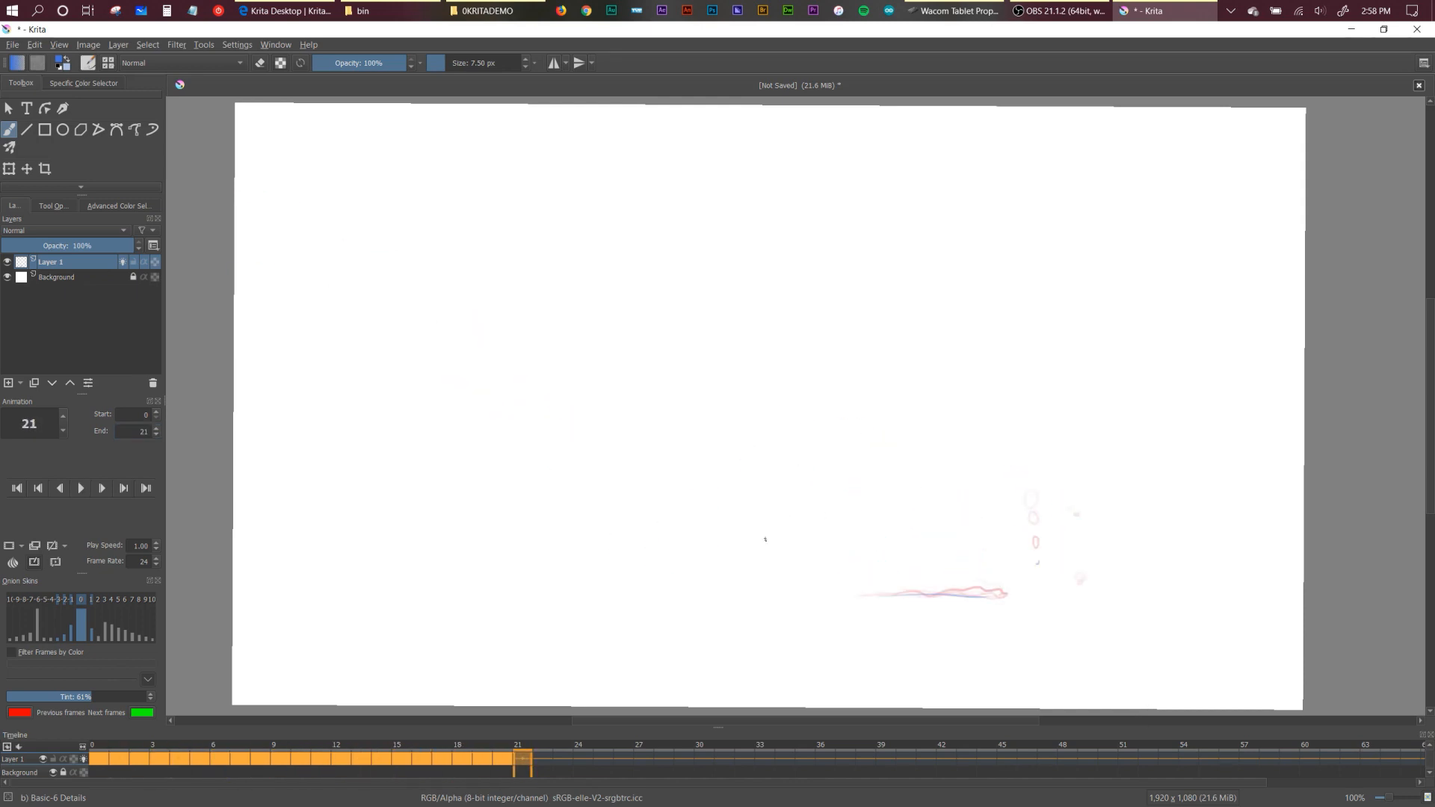
# Insert a hold frame after each of the first two ball drawings, at frames 0 and 2.
pyautogui.click(104, 750)
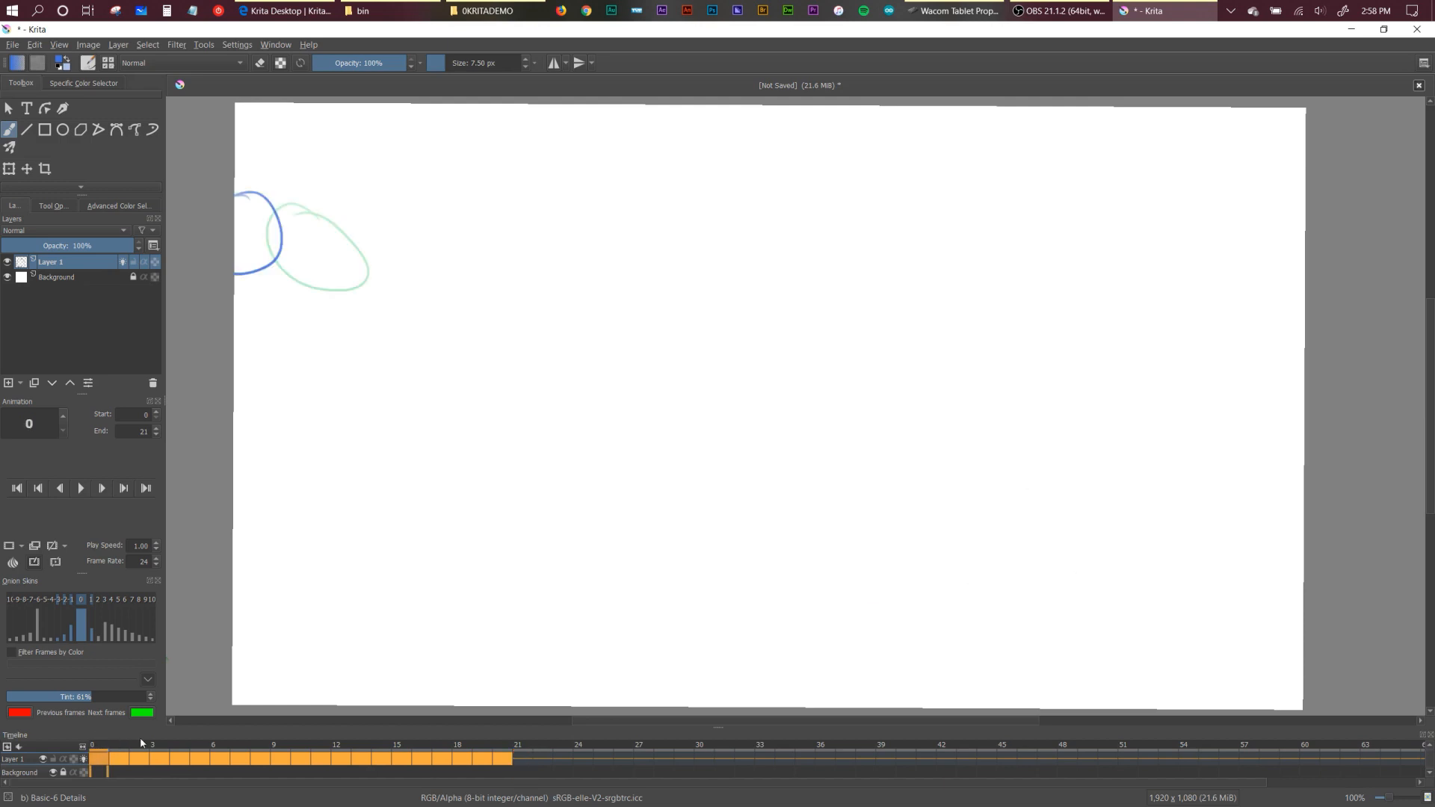
pyautogui.click(141, 742)
pyautogui.press('Left')
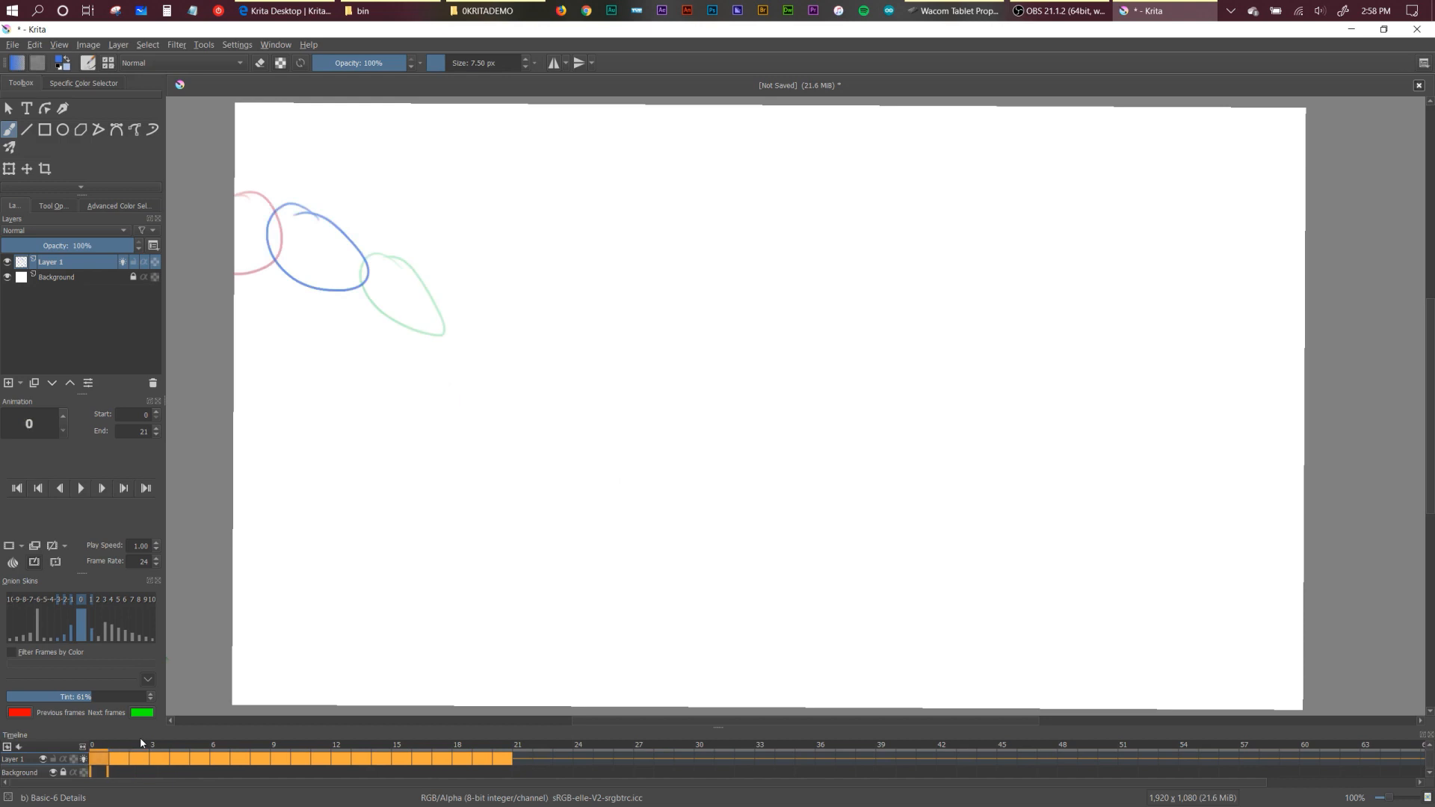
pyautogui.press('Left')
pyautogui.press('F5')
pyautogui.press('Right')
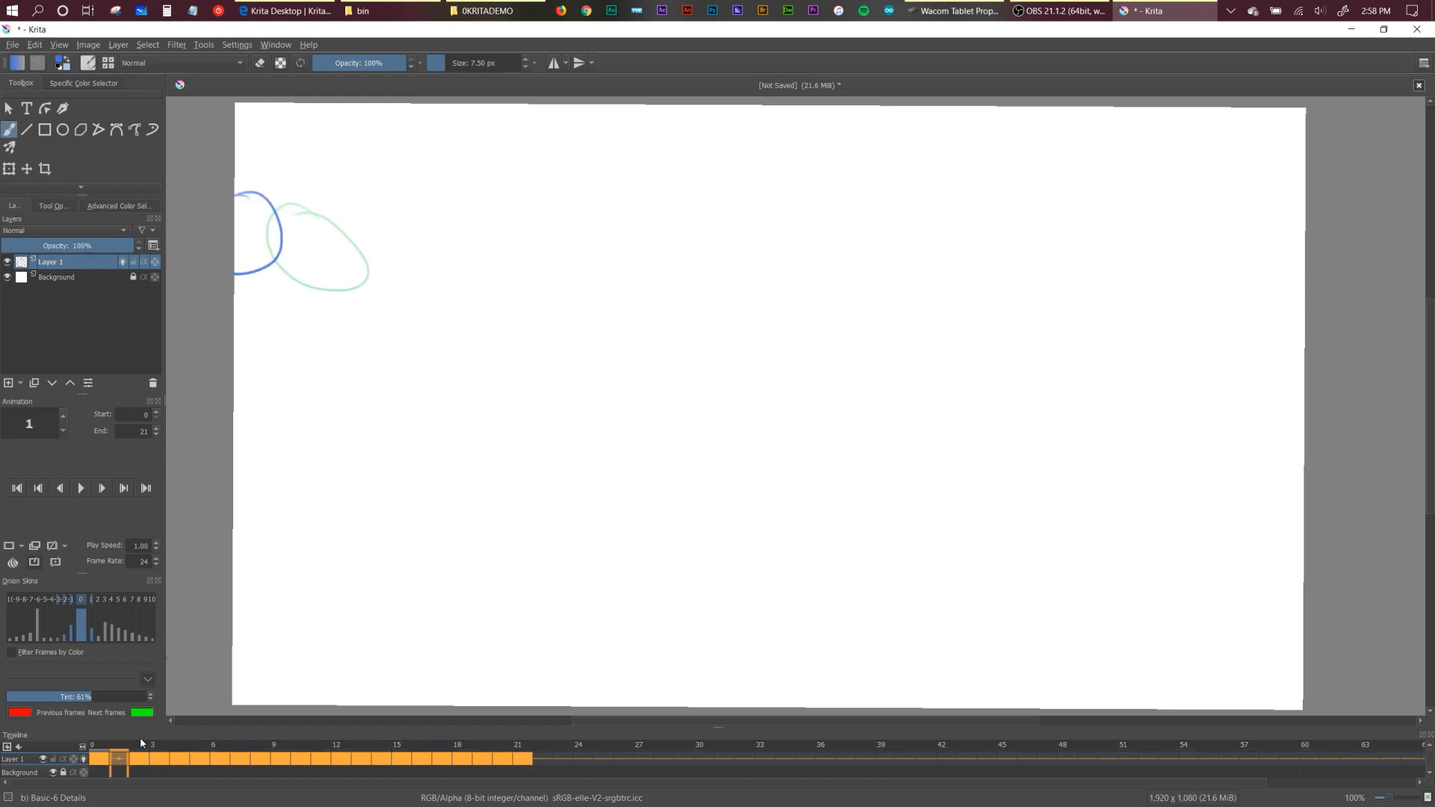
pyautogui.press('Right')
pyautogui.press('F5')
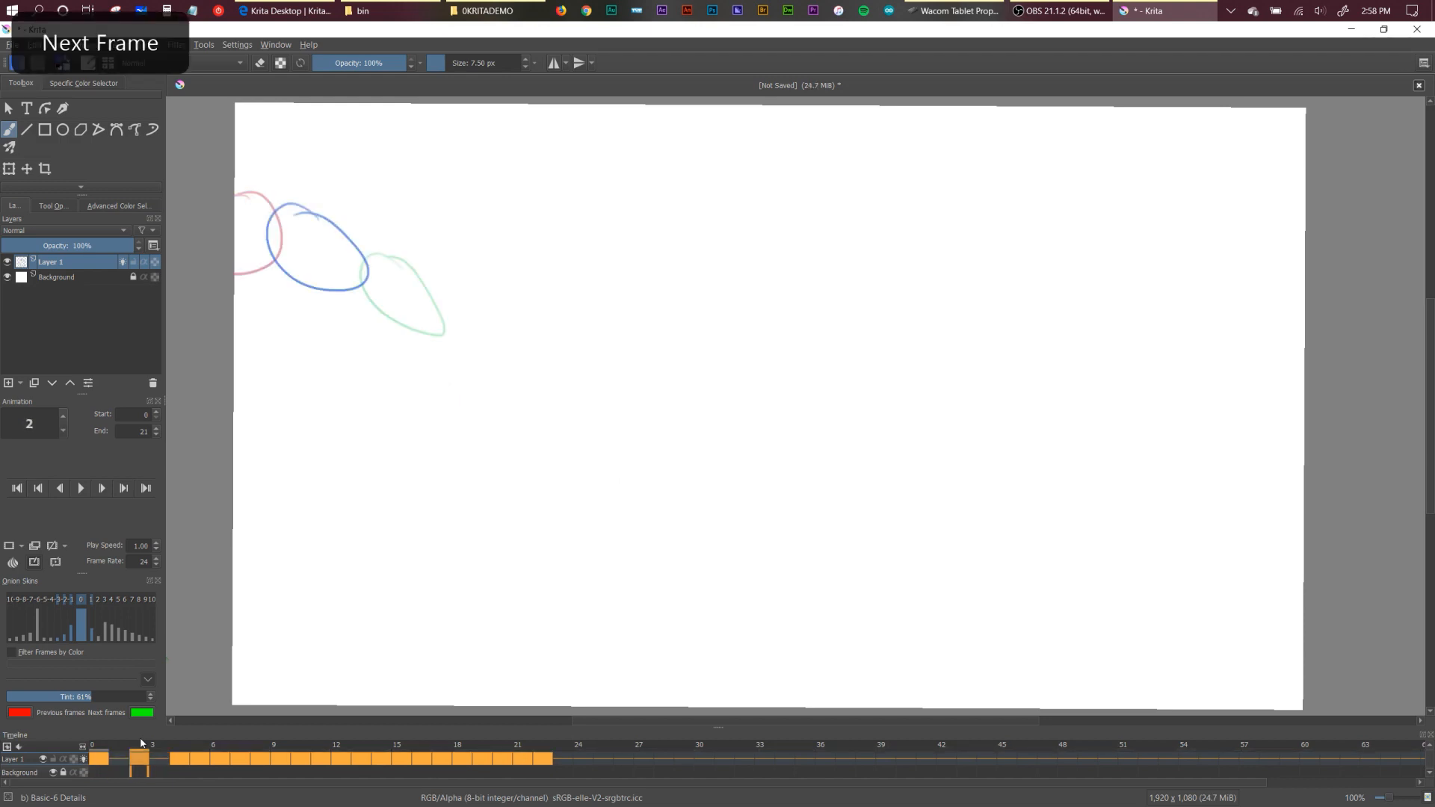
# Insert hold frames after frames 10, 12 and 14, around the peak of the ball's bounce.
pyautogui.press('Right')
pyautogui.press('Right')
pyautogui.press('Right')
pyautogui.press('Right')
pyautogui.press('Right')
pyautogui.press('Right')
pyautogui.press('Right')
pyautogui.press('Right')
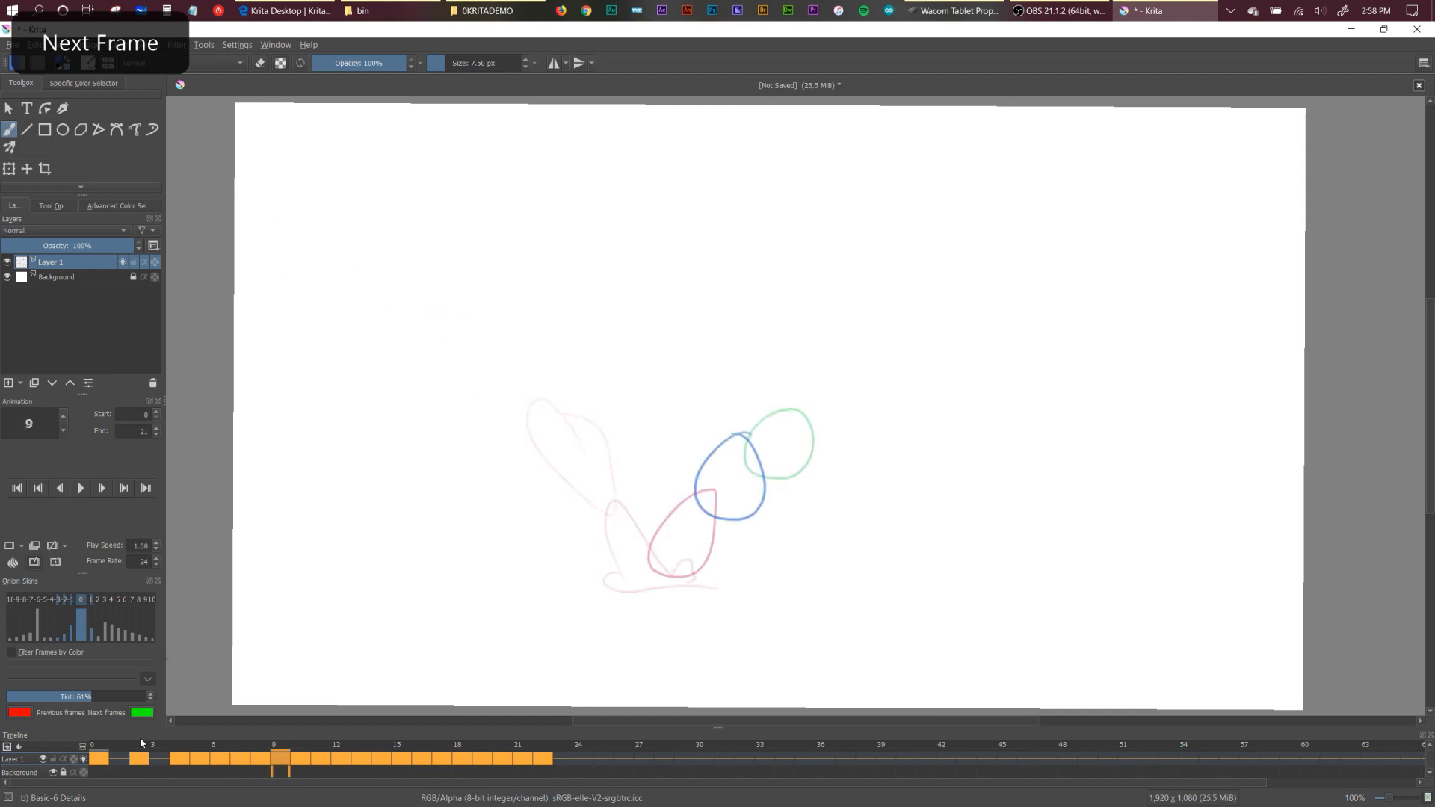
pyautogui.press('F5')
pyautogui.press('Right')
pyautogui.press('Right')
pyautogui.press('F5')
pyautogui.press('Right')
pyautogui.press('Right')
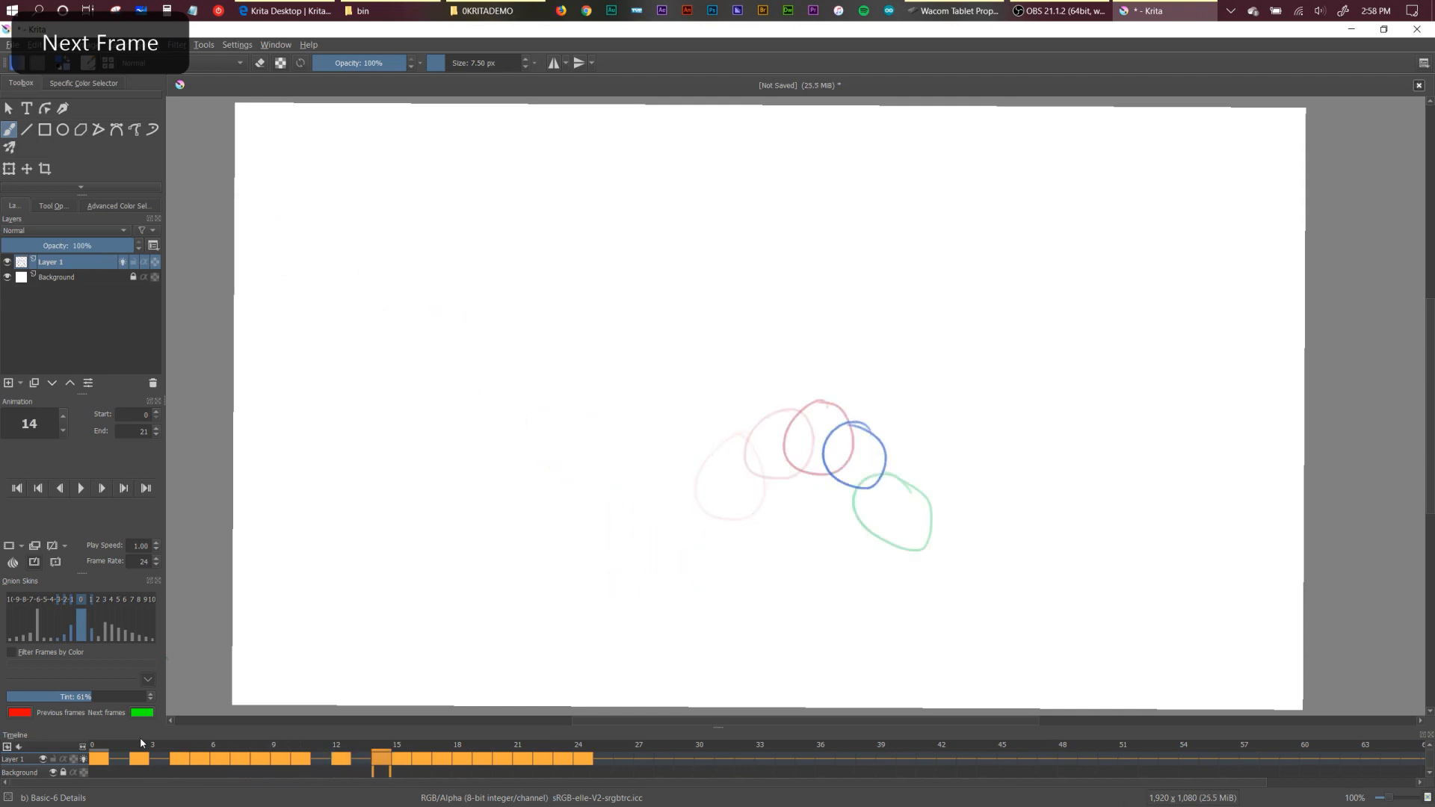
pyautogui.press('F5')
# Step through the splash frames up to frame 20 and play back the retimed animation.
pyautogui.press('Right')
pyautogui.press('Right')
pyautogui.press('Right')
pyautogui.press('Right')
pyautogui.press('Right')
pyautogui.press('Right')
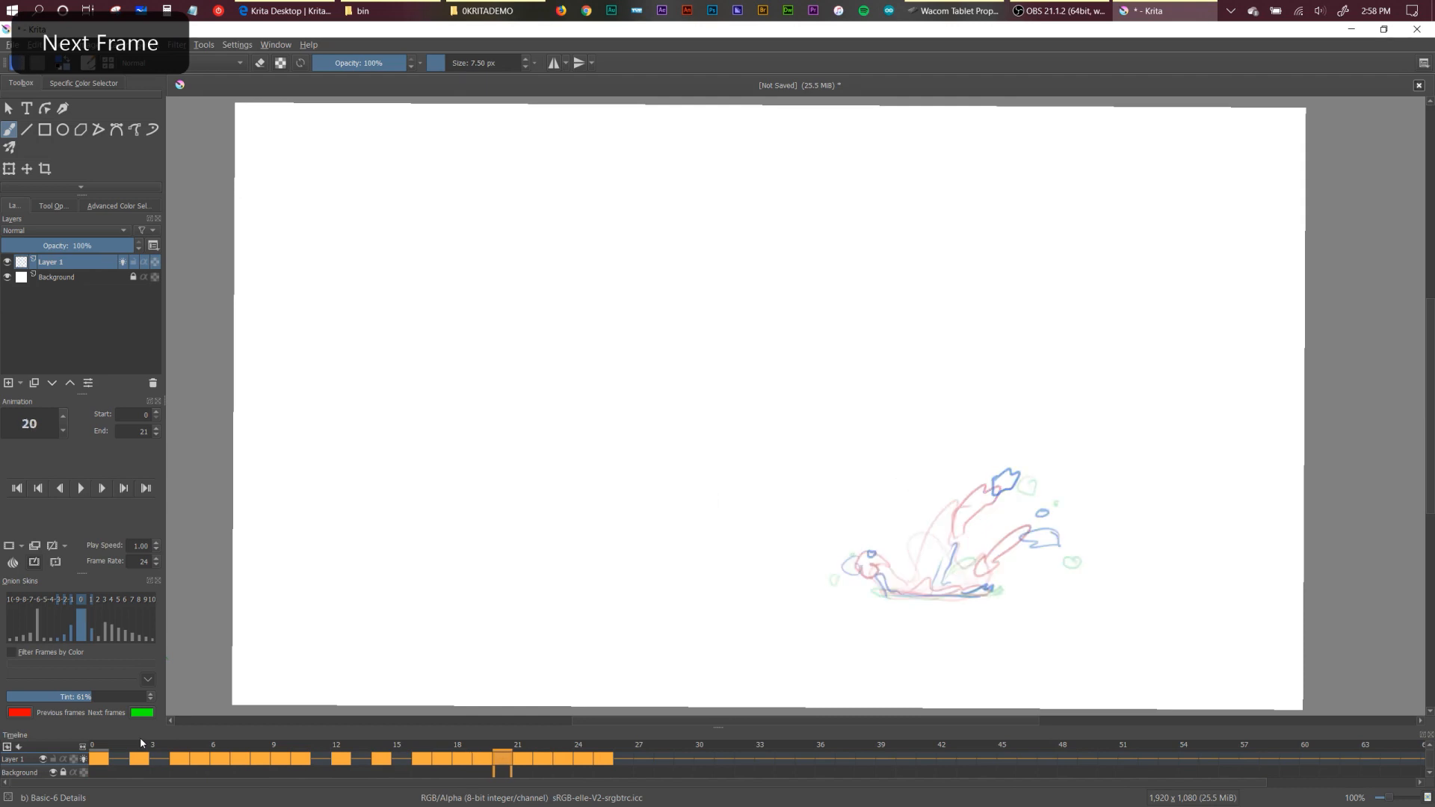
pyautogui.press('space')
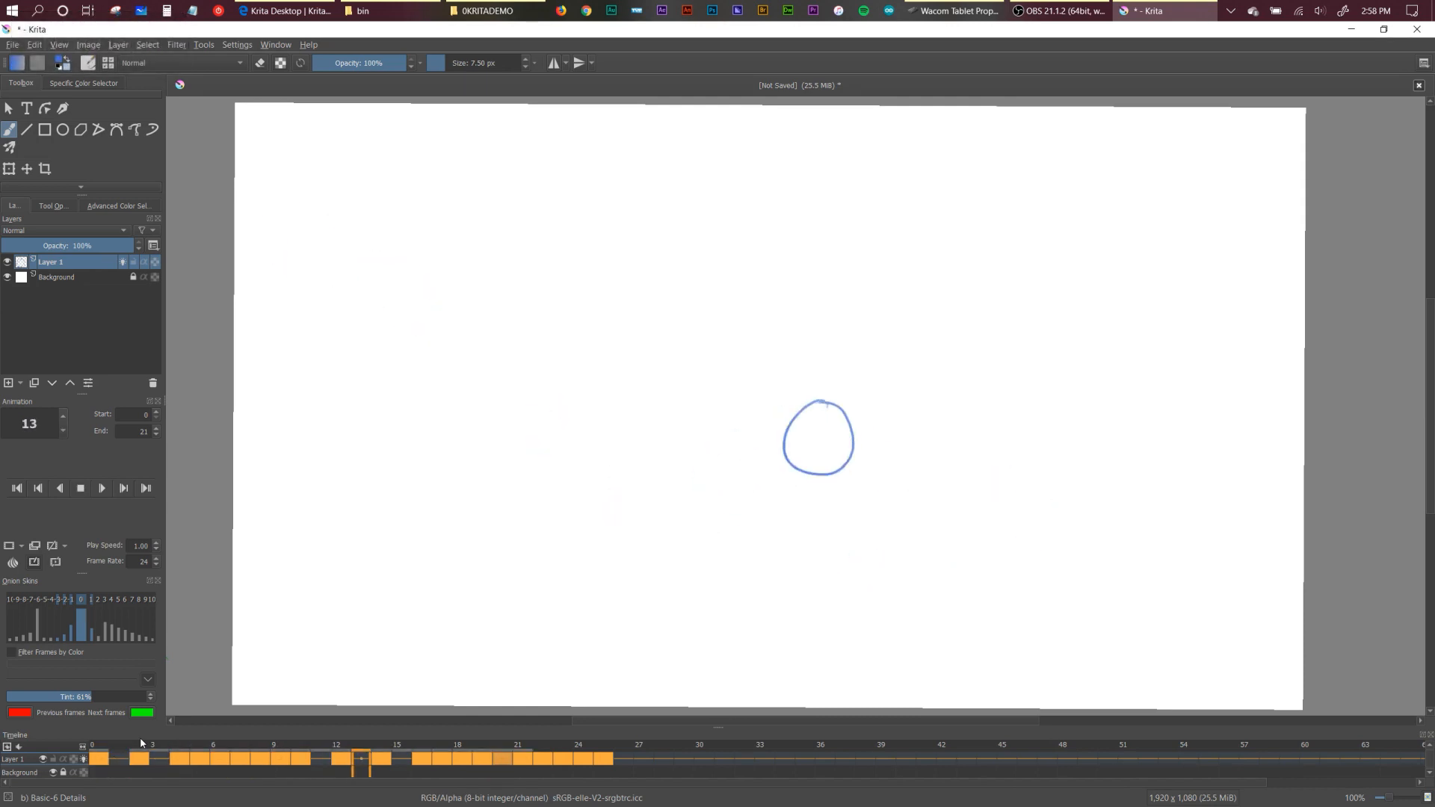
# Insert a hold frame after each of the splash drawings at frames 20, 22 and 24, and play the animation.
pyautogui.press('space')
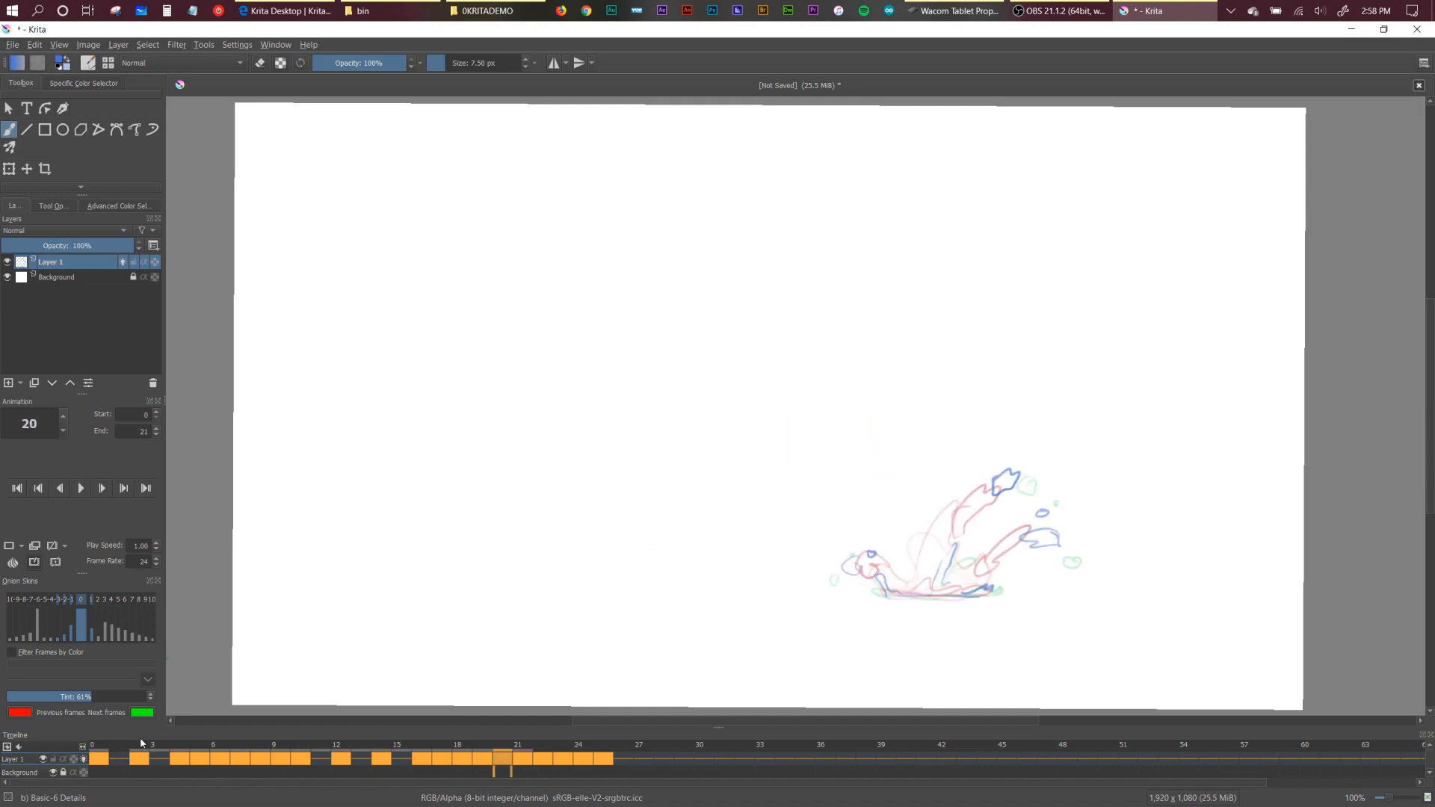
pyautogui.press('Right')
pyautogui.press('Right')
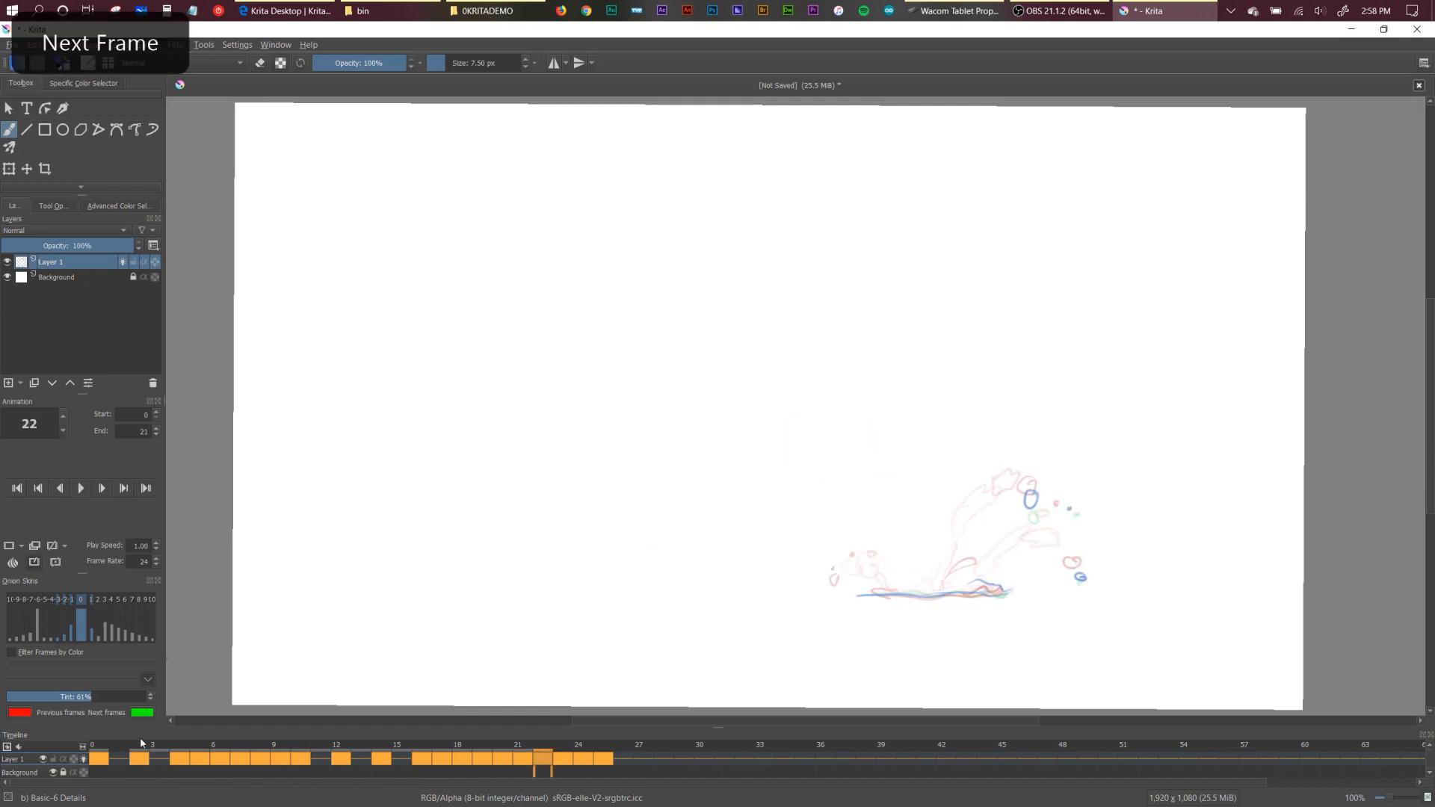
pyautogui.press('Left')
pyautogui.press('Left')
pyautogui.press('Right')
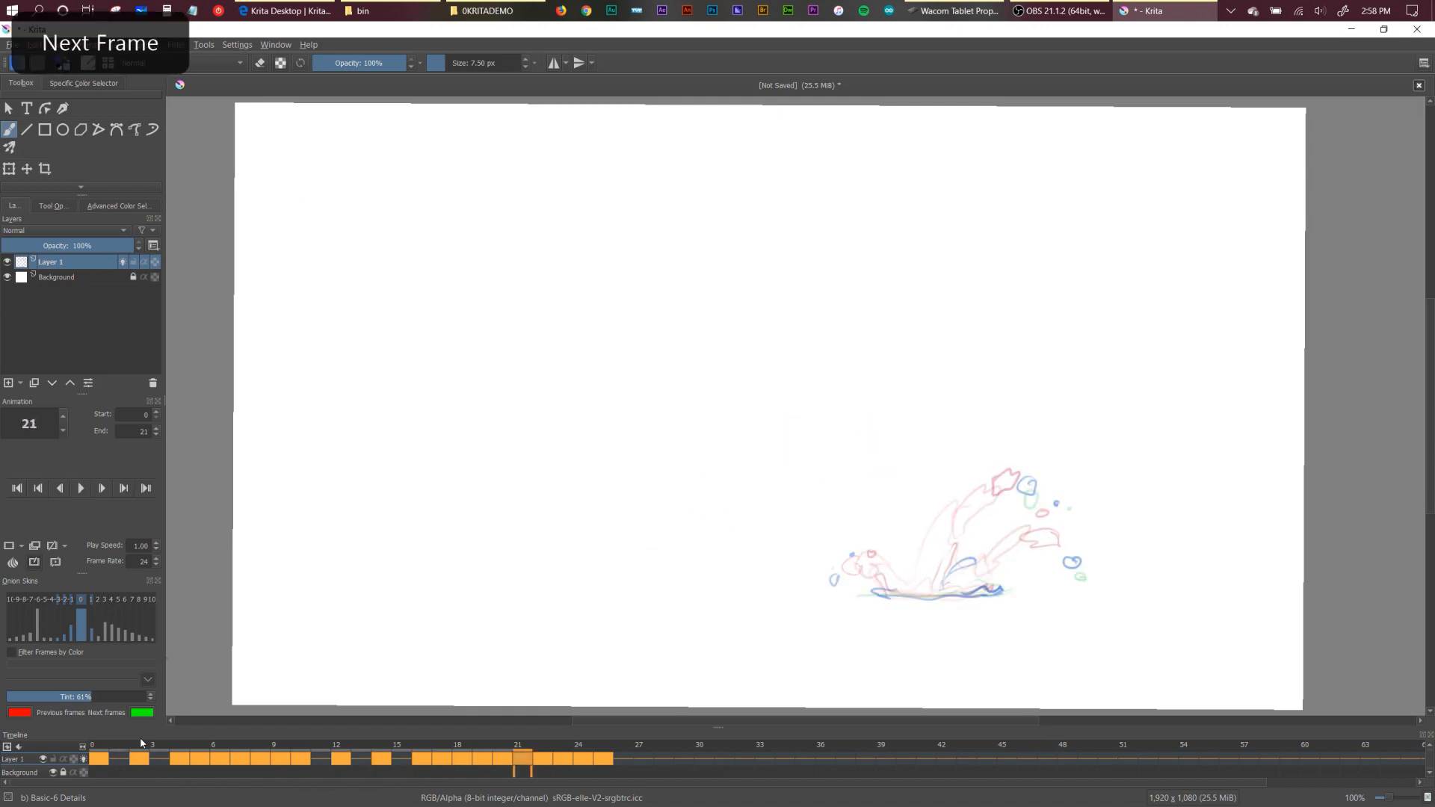
pyautogui.press('Left')
pyautogui.press('Right')
pyautogui.press('Right')
pyautogui.press('Right')
pyautogui.press('Right')
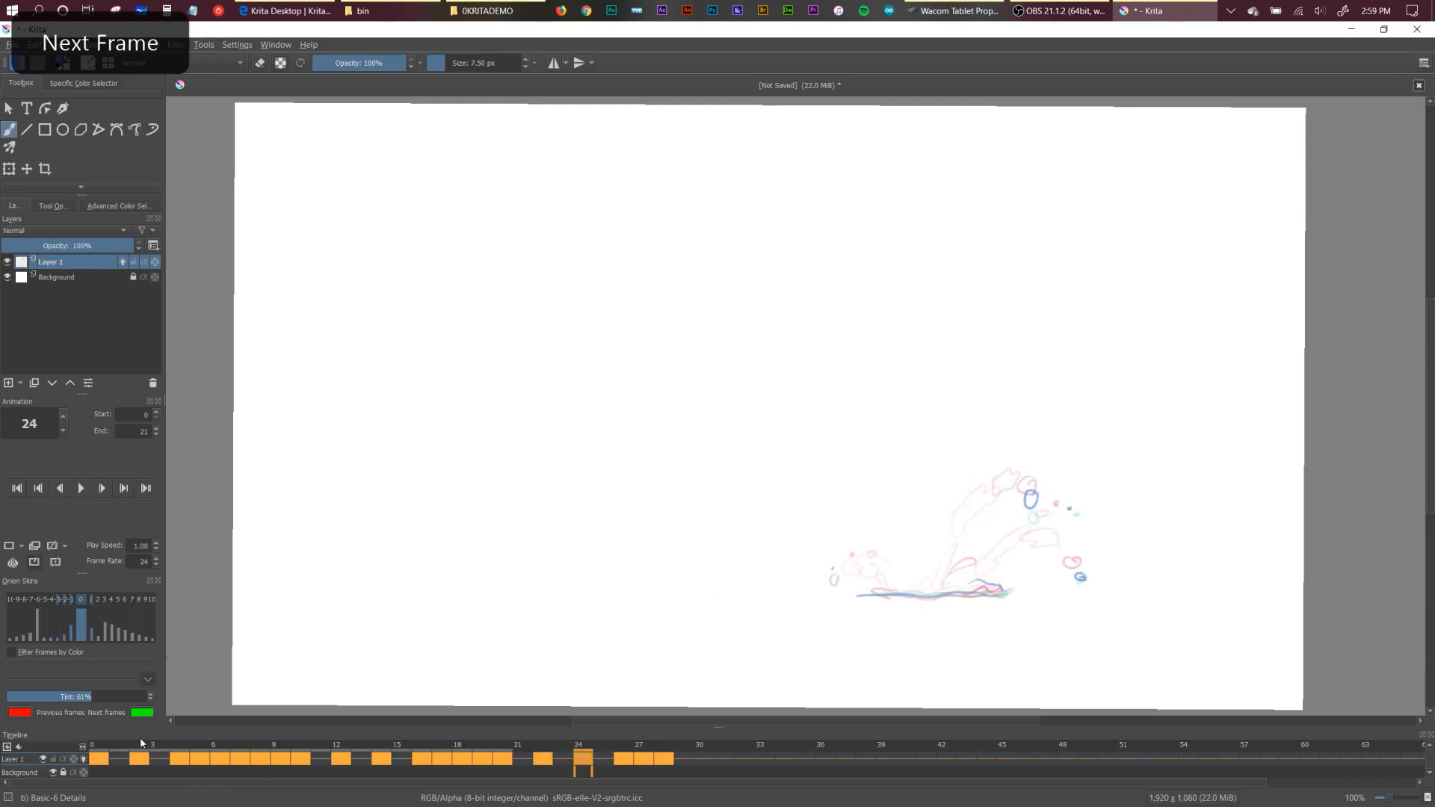
pyautogui.press('space')
pyautogui.press('space')
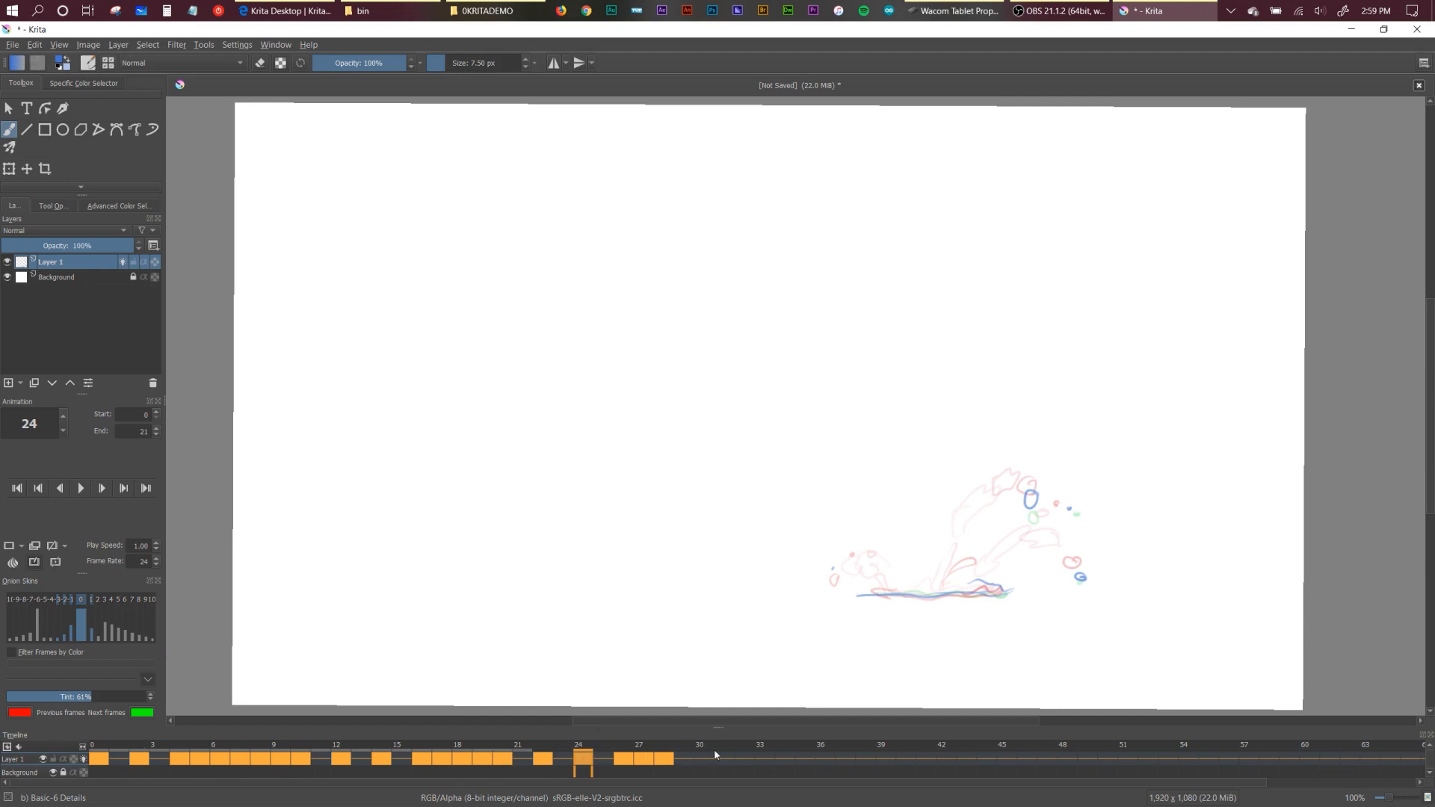
# Set the animation's end frame to 30 and play it through.
pyautogui.doubleClick(143, 431)
pyautogui.write('30')
pyautogui.press('Return')
pyautogui.press('space')
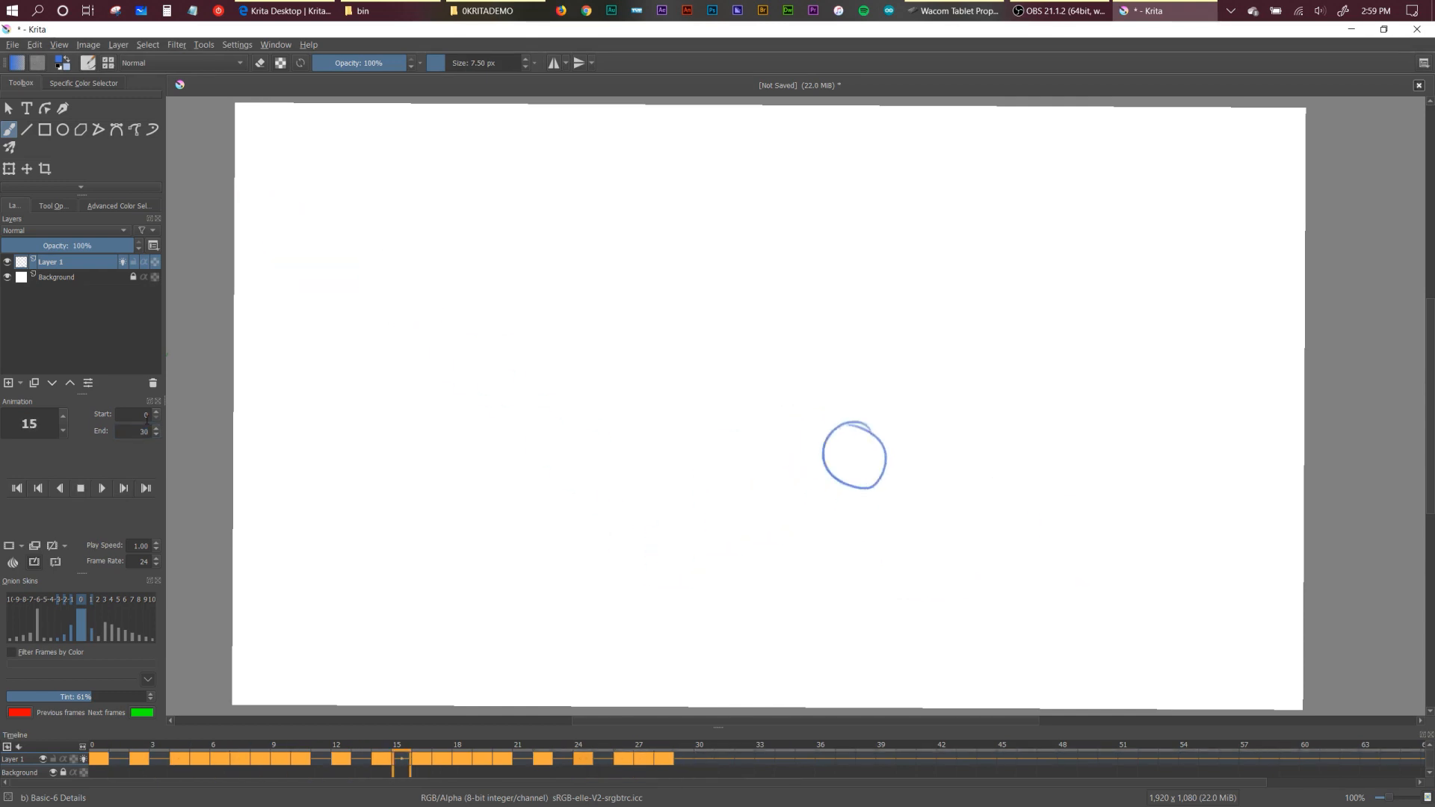
pyautogui.press('space')
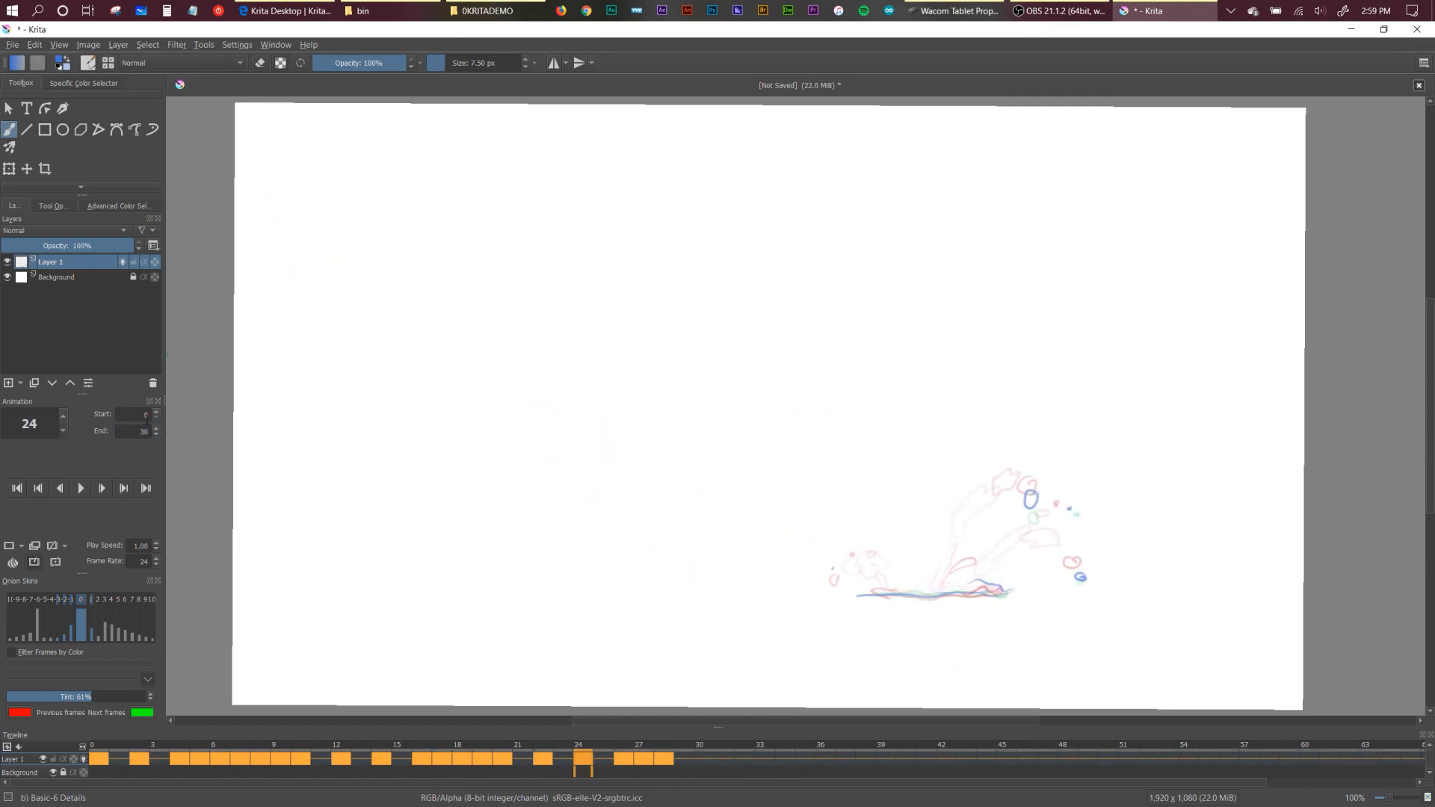
# Remove the hold frames at 25 and 23, pulling the following drawings back, and check the timing in playback.
pyautogui.rightClick(601, 759)
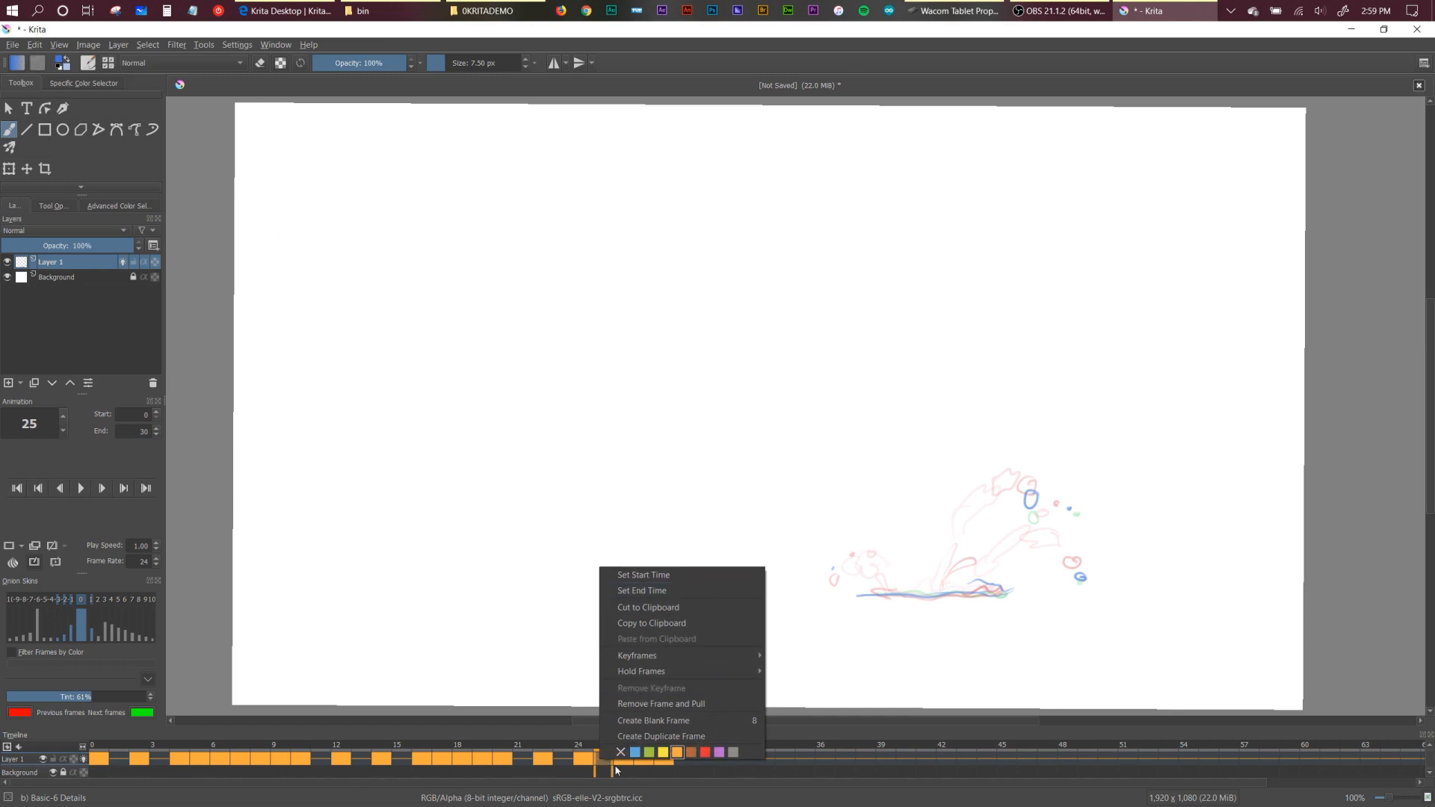
pyautogui.click(724, 705)
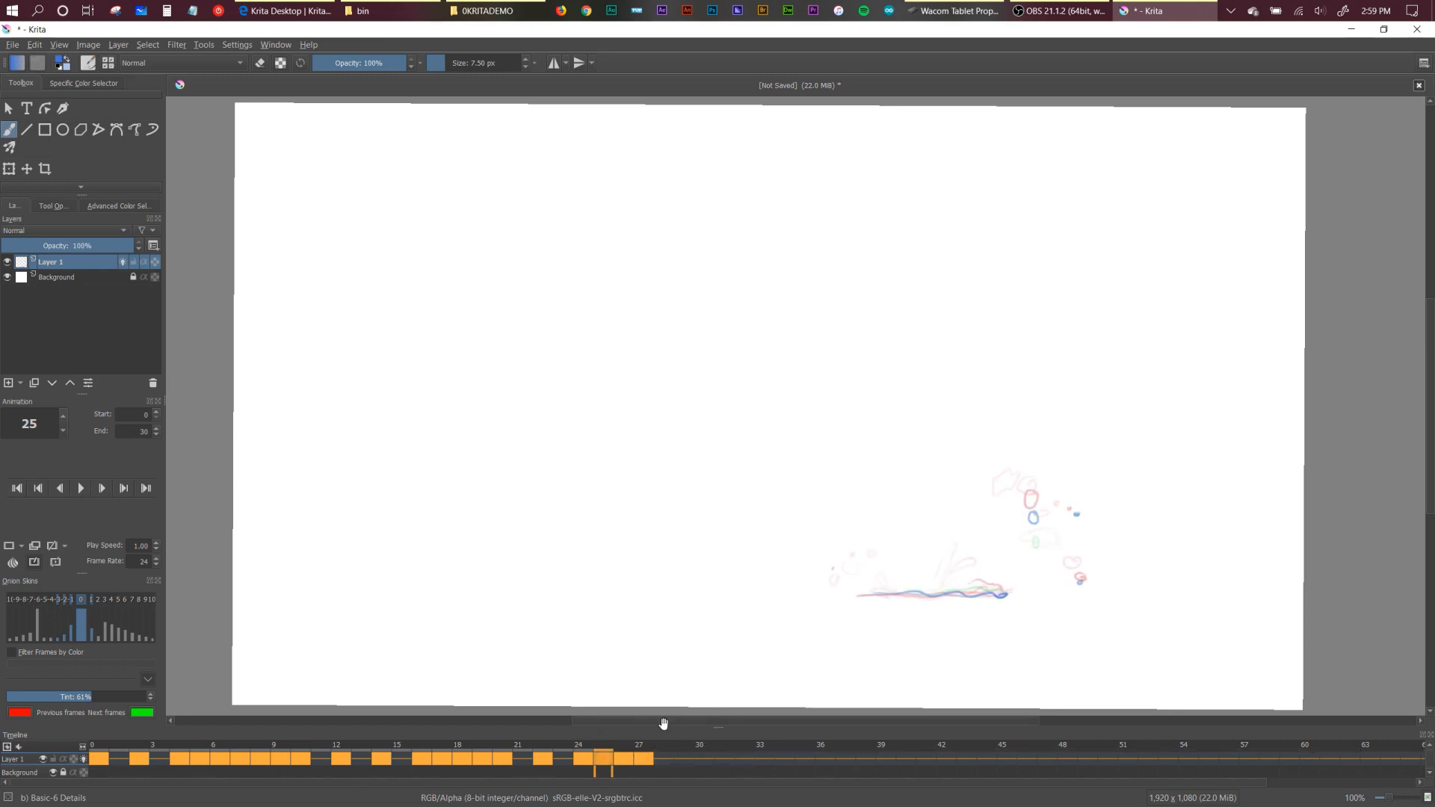
pyautogui.press('space')
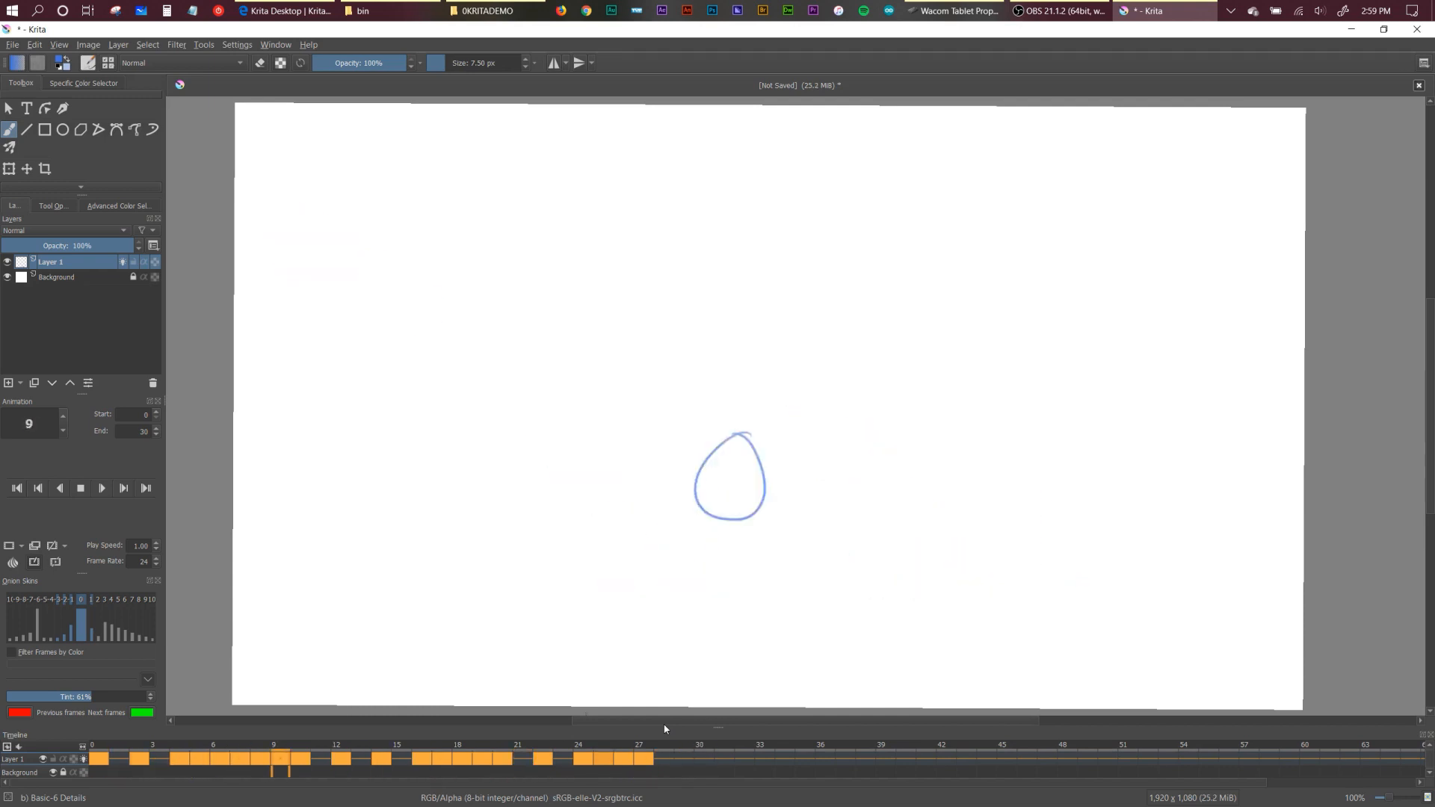
pyautogui.press('space')
pyautogui.rightClick(563, 761)
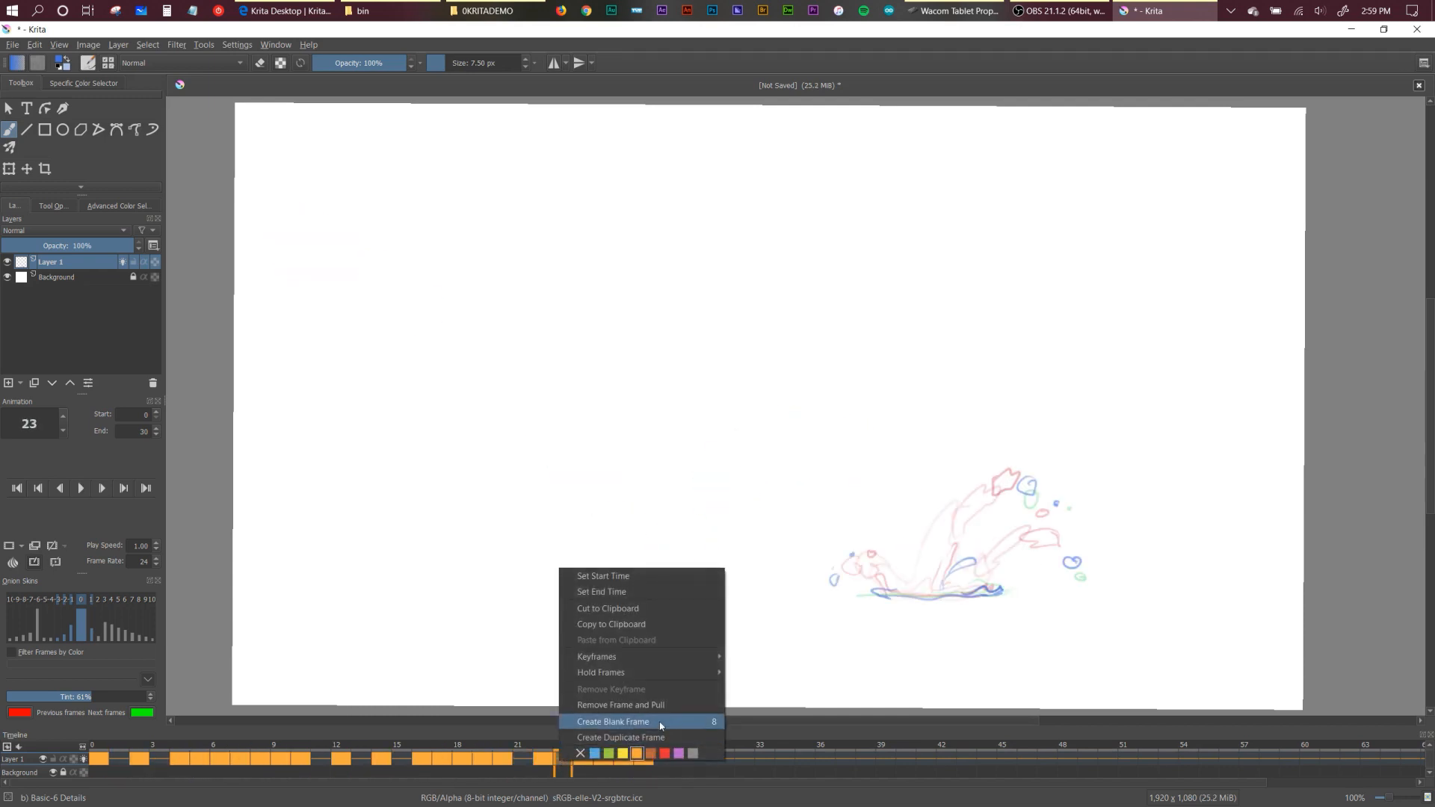
pyautogui.click(685, 708)
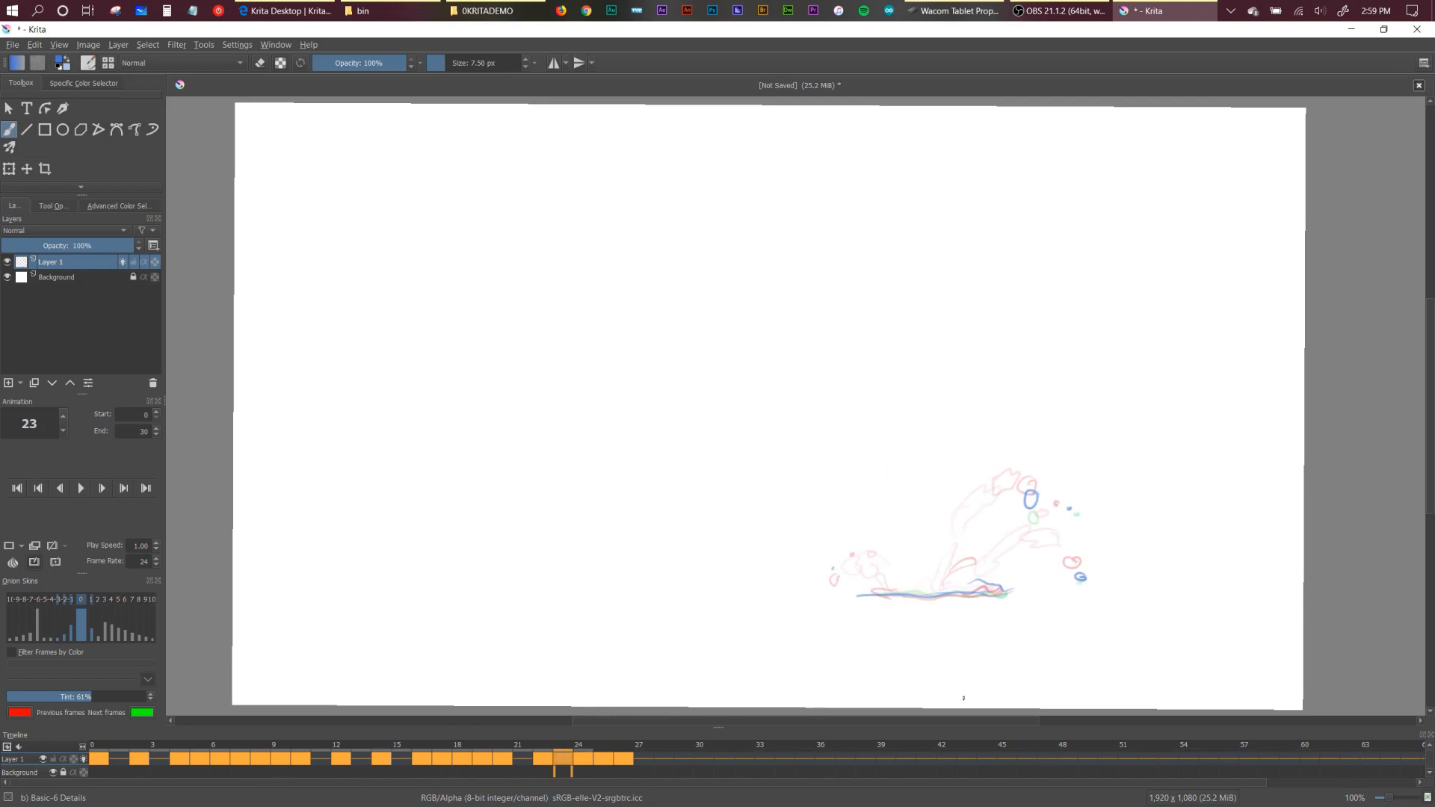
pyautogui.press('space')
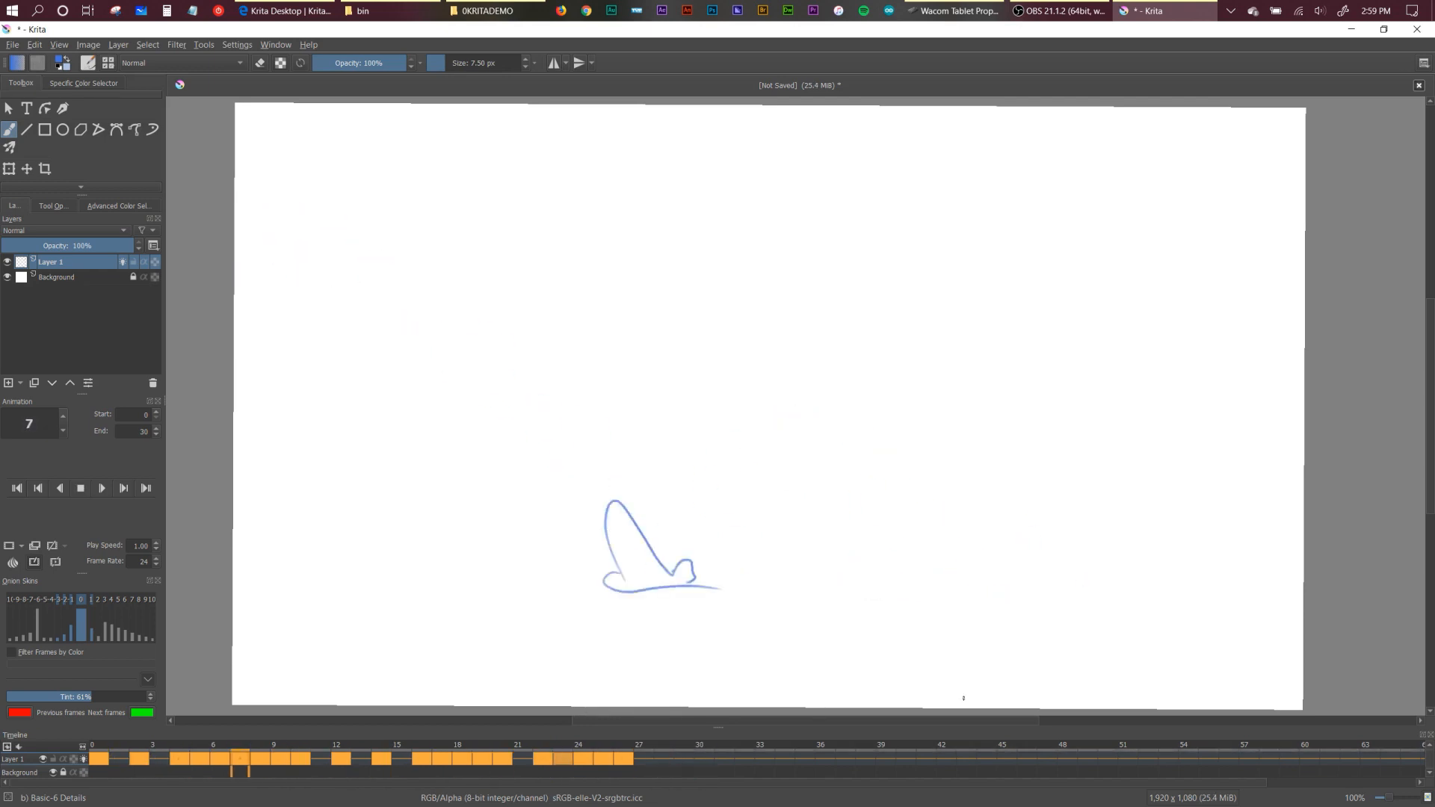
pyautogui.press('space')
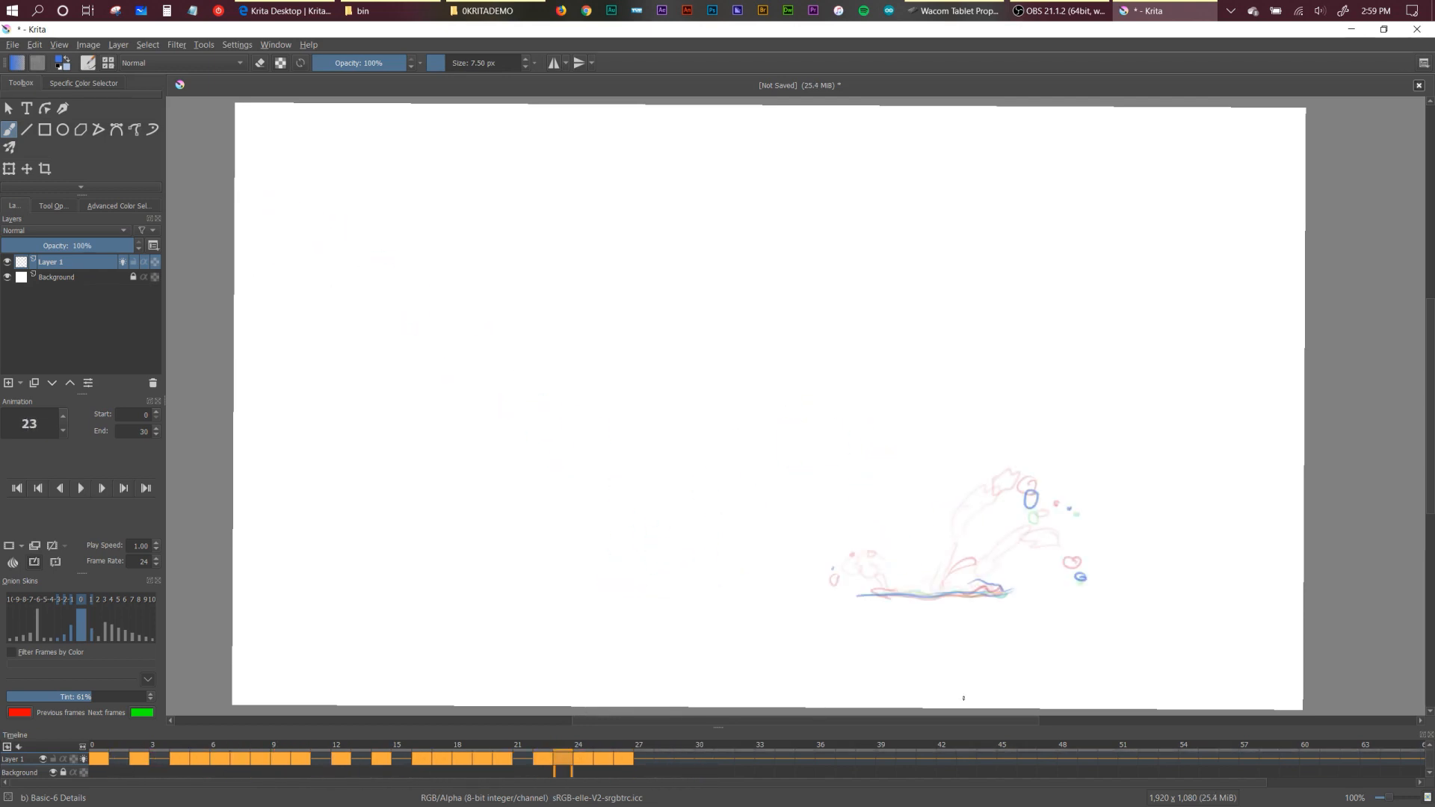
# Draw a flat rippling water line at the splash's base on frame 27 and play the animation.
pyautogui.click(635, 759)
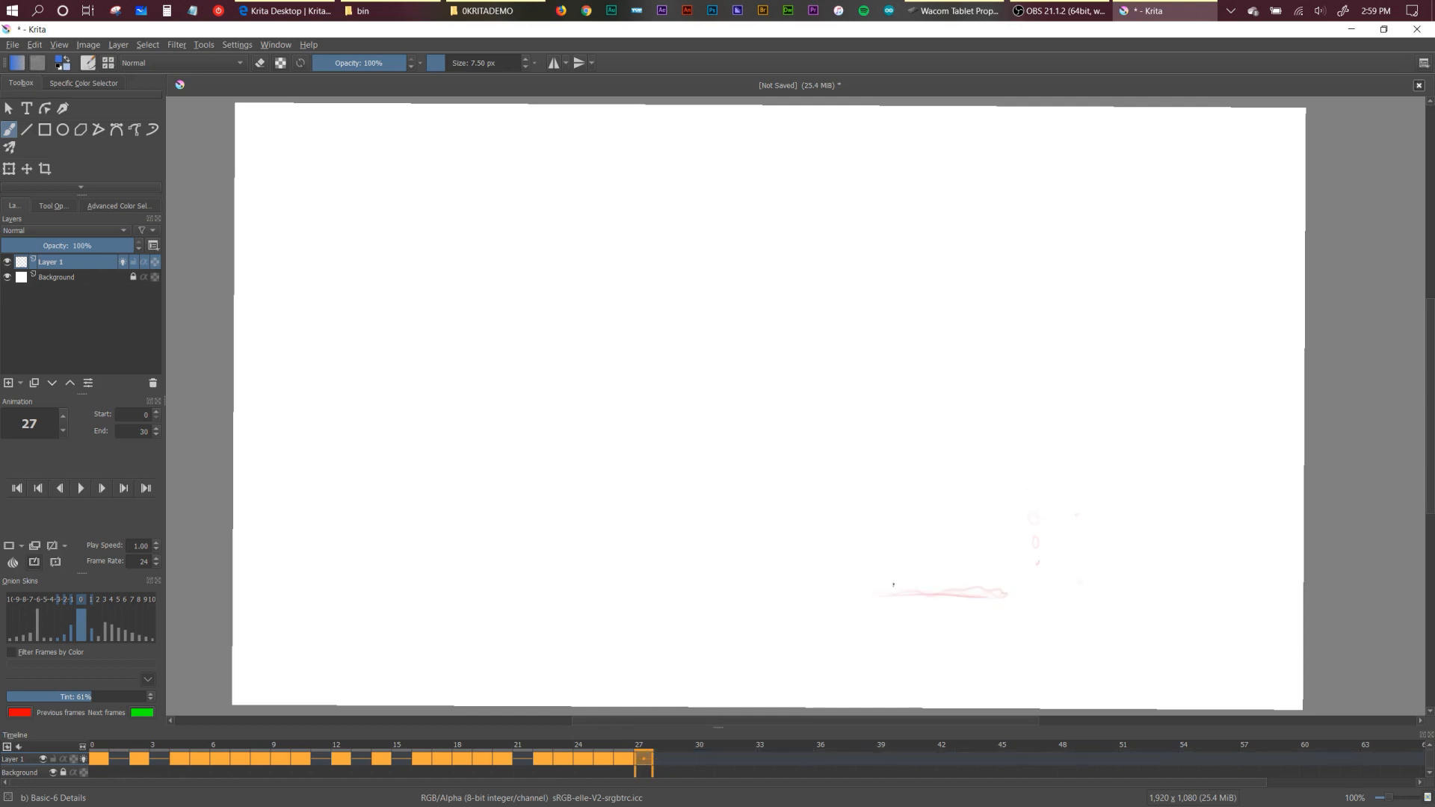
pyautogui.moveTo(885, 595)
pyautogui.mouseDown()
pyautogui.moveTo(1017, 595)
pyautogui.moveTo(870, 595)
pyautogui.mouseUp()
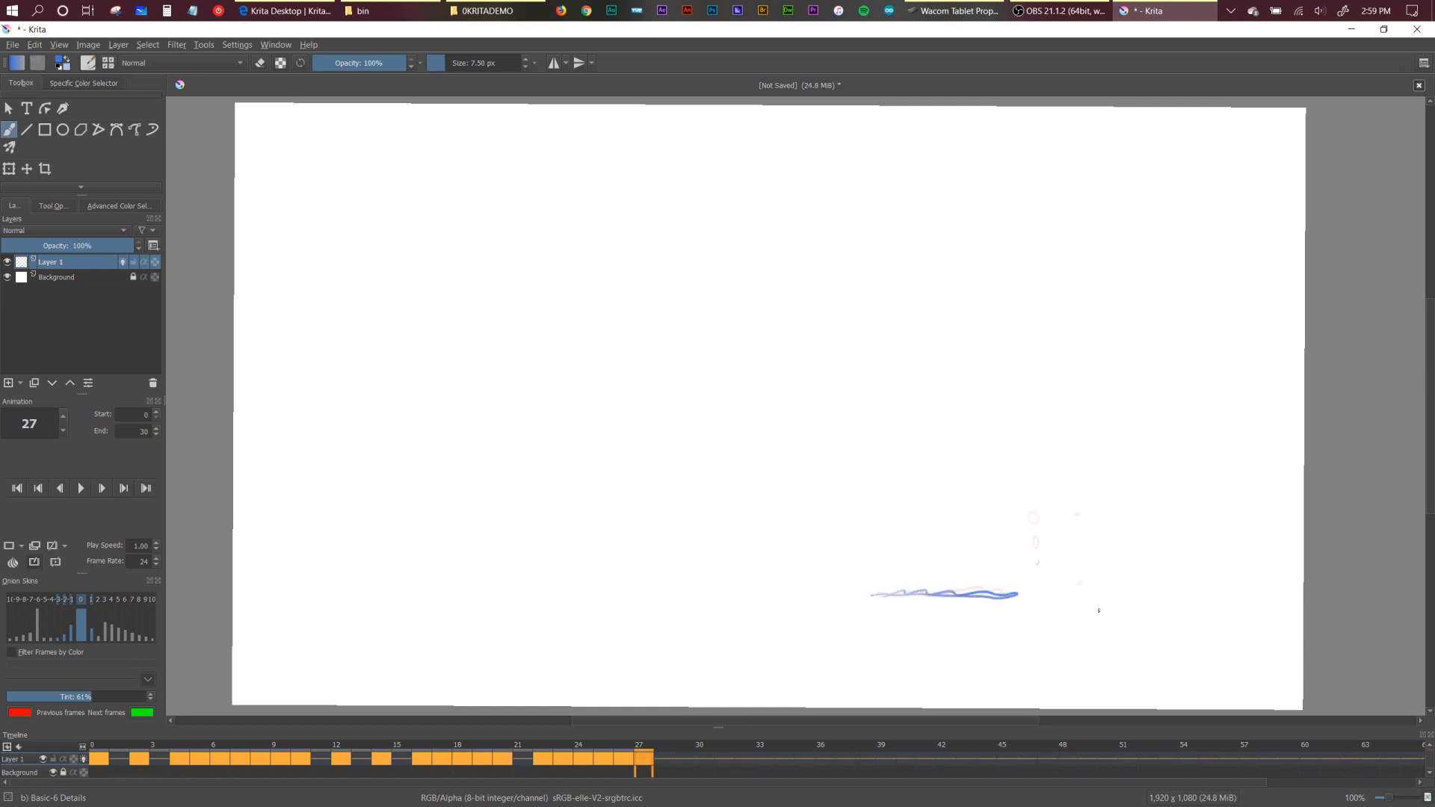
pyautogui.press('space')
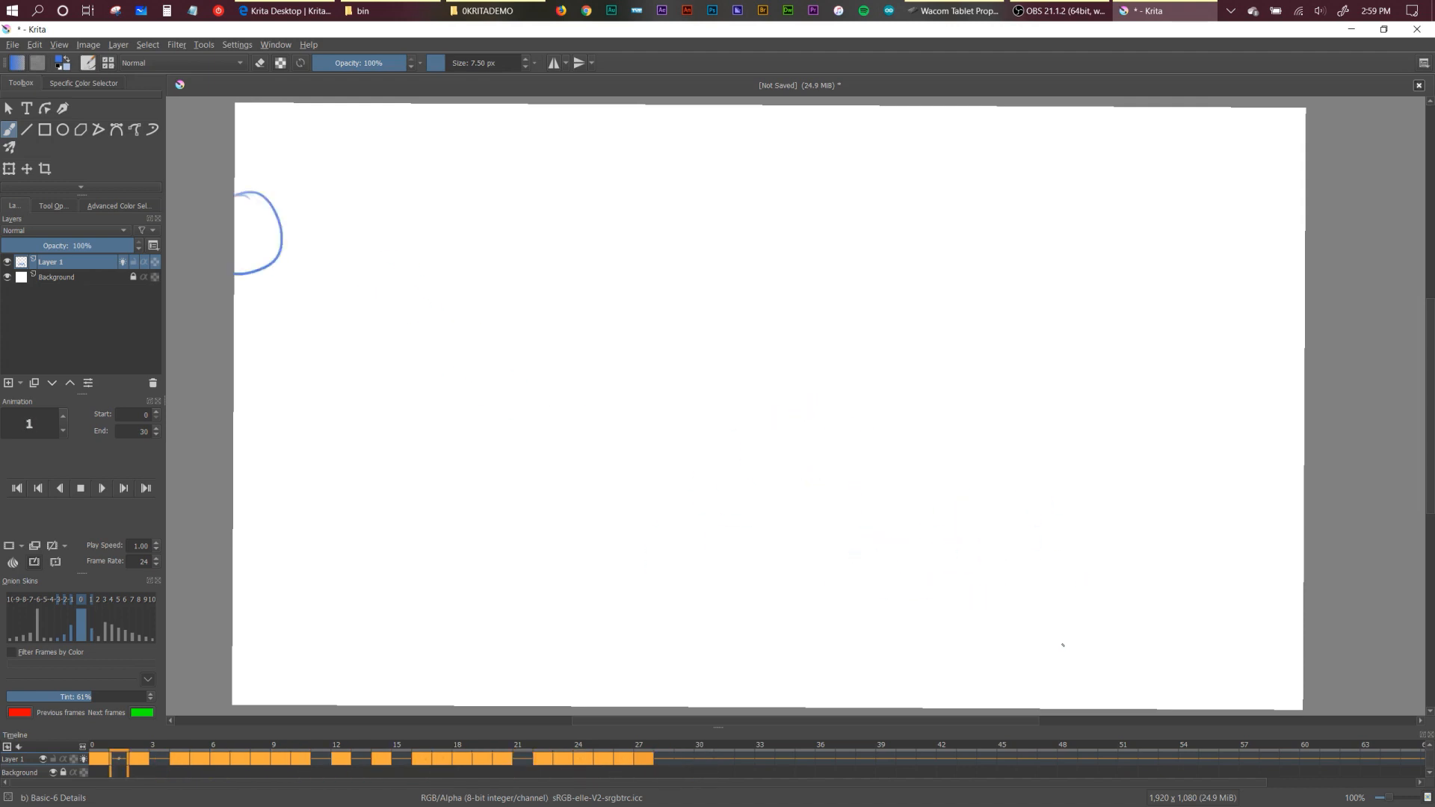
pyautogui.press('space')
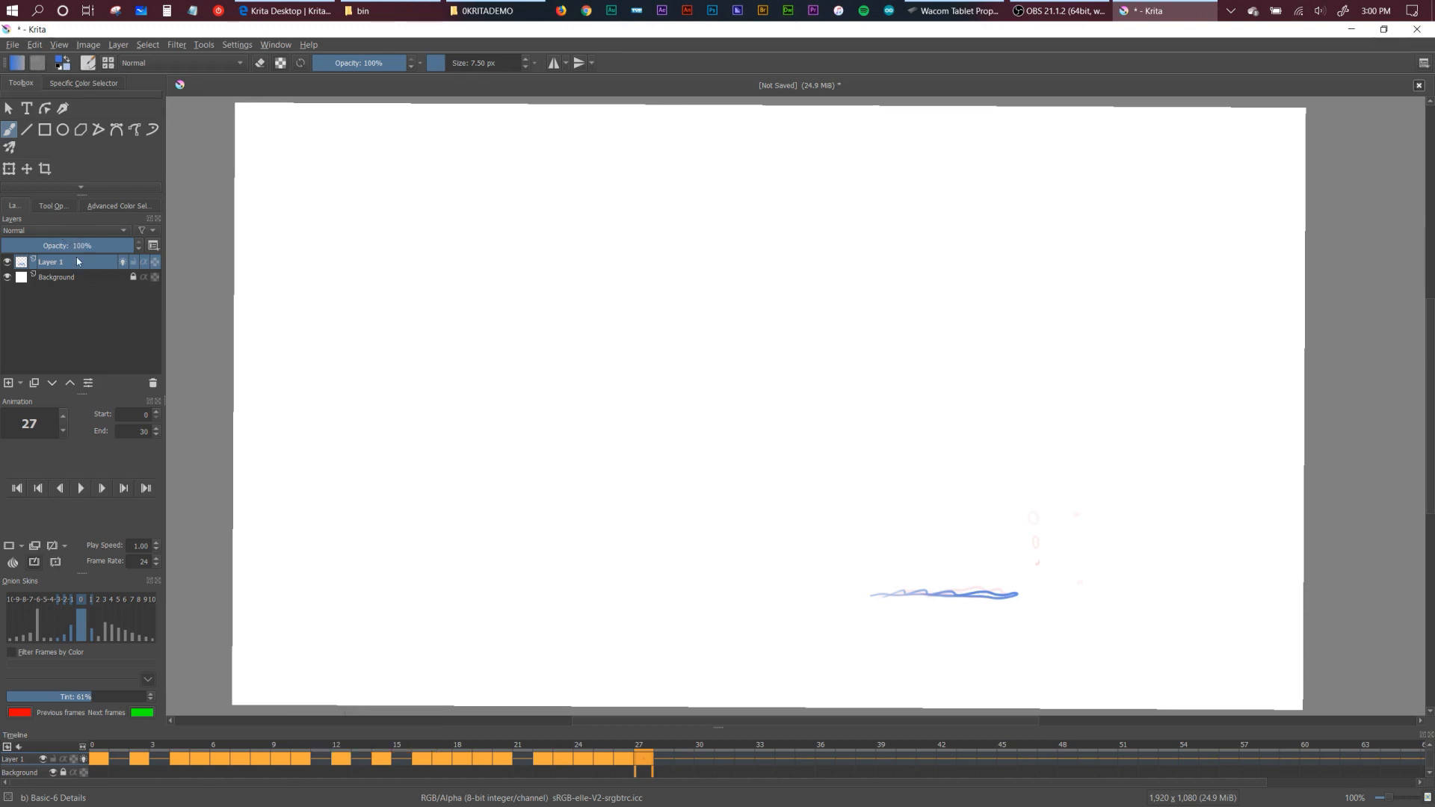
# Duplicate Layer 1, naming the copy roughs and the original clean.
pyautogui.click(33, 383)
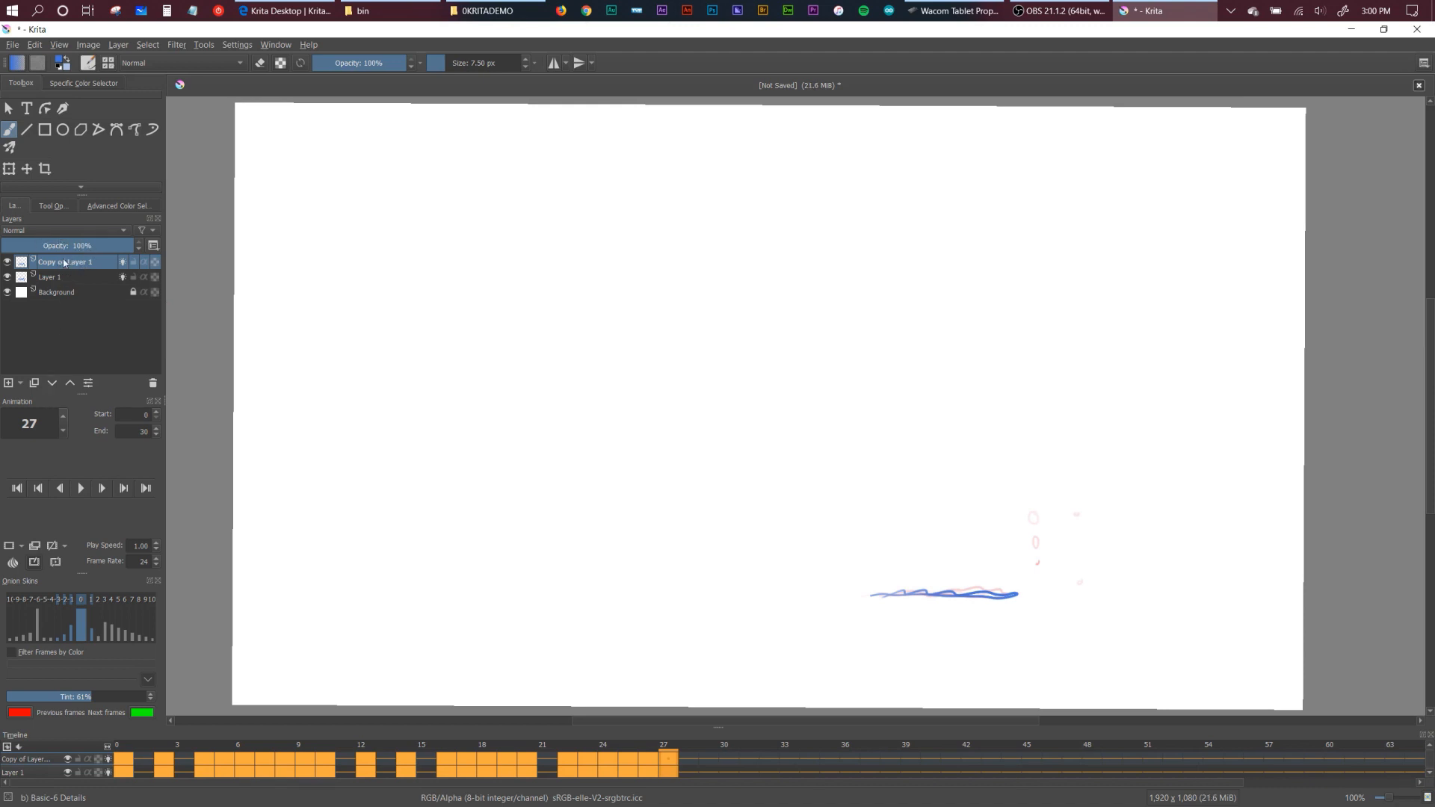
pyautogui.doubleClick(71, 266)
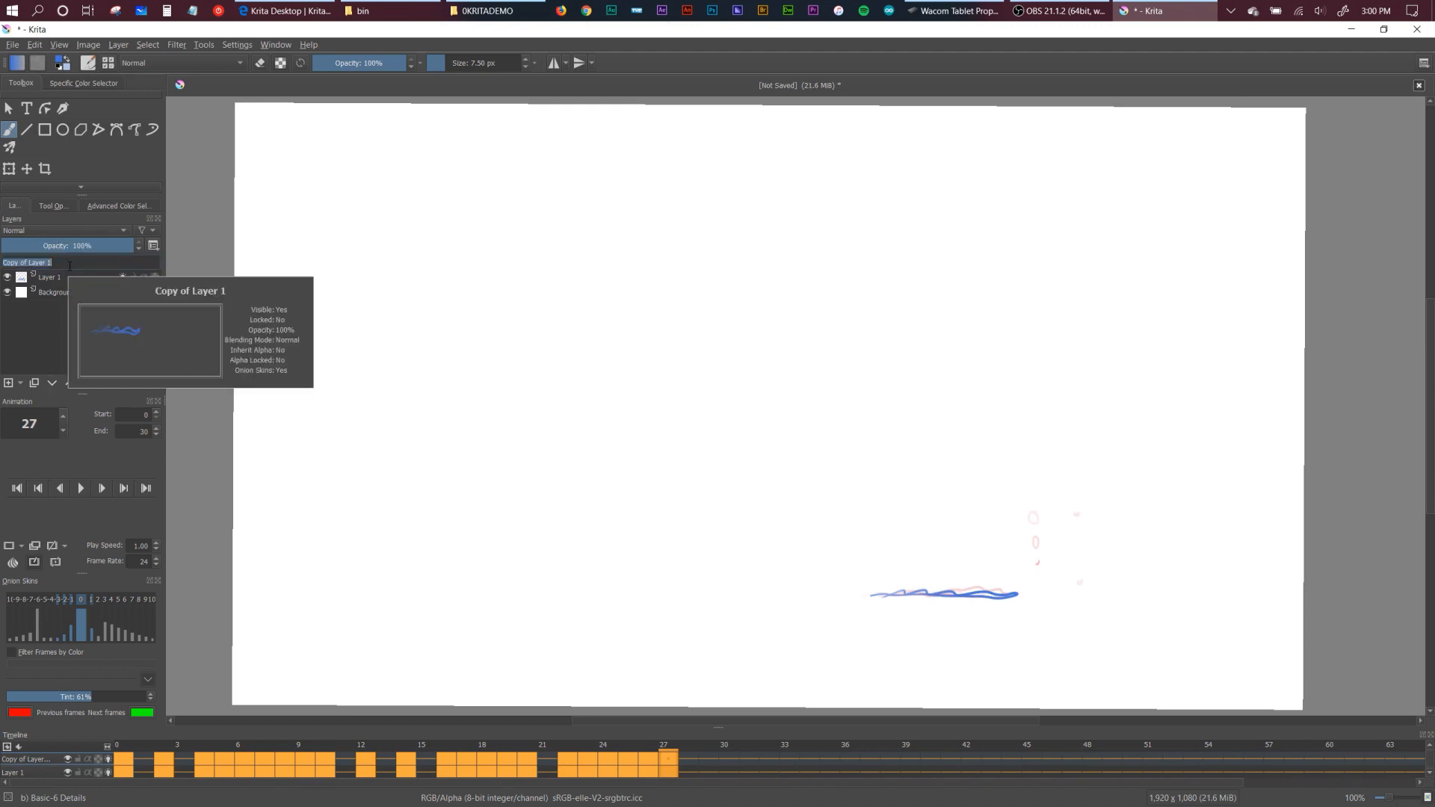
pyautogui.write('roughs')
pyautogui.press('Return')
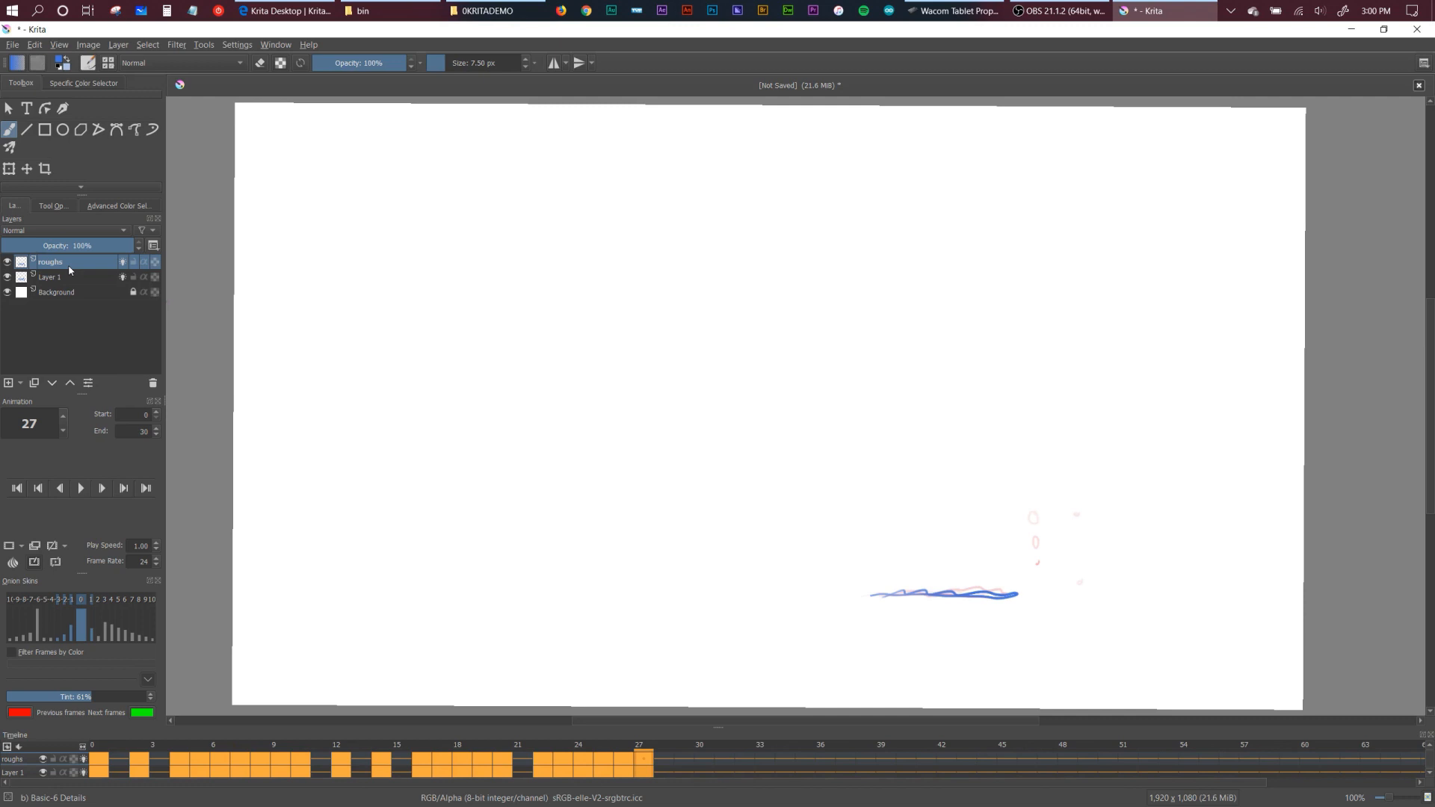
pyautogui.doubleClick(55, 277)
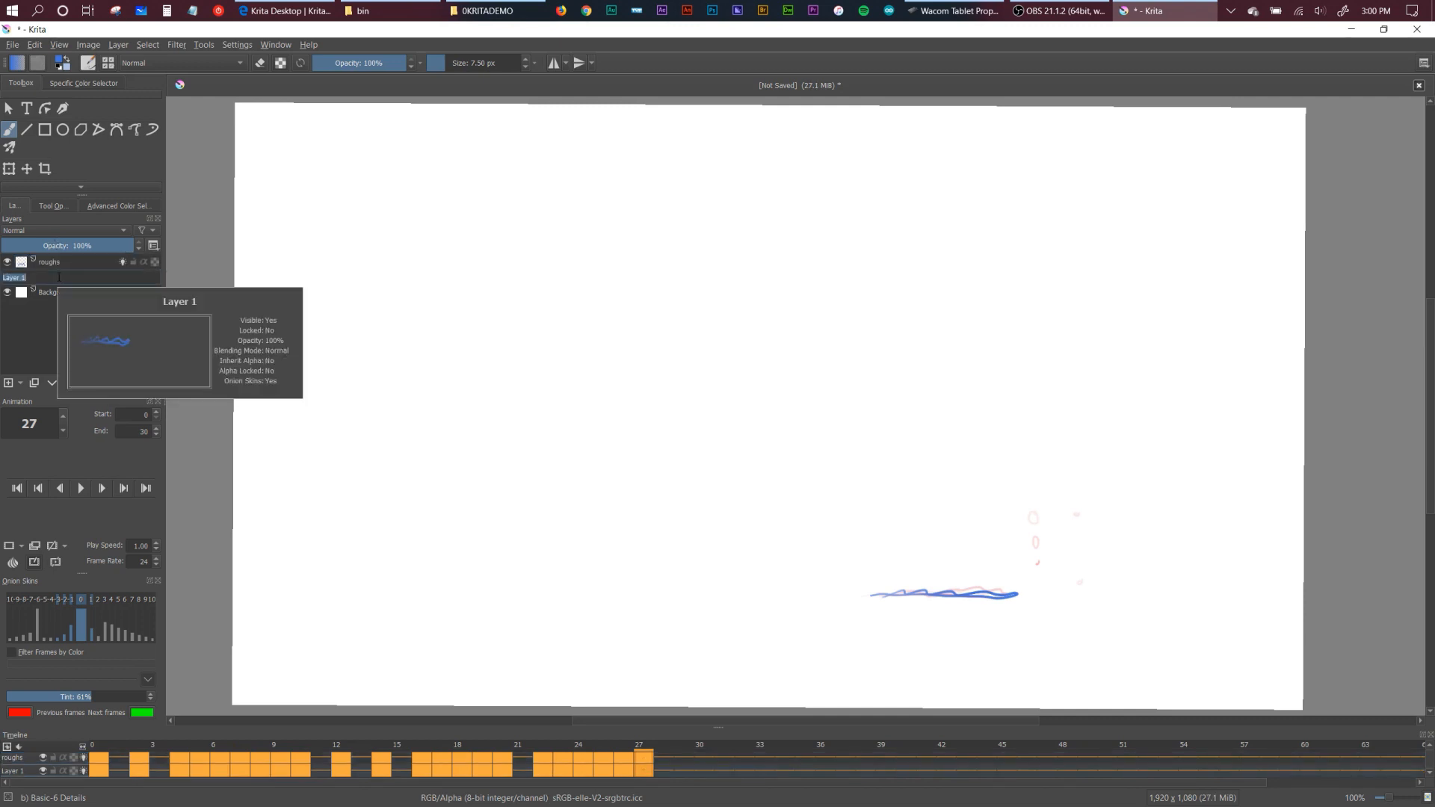
pyautogui.write('clean')
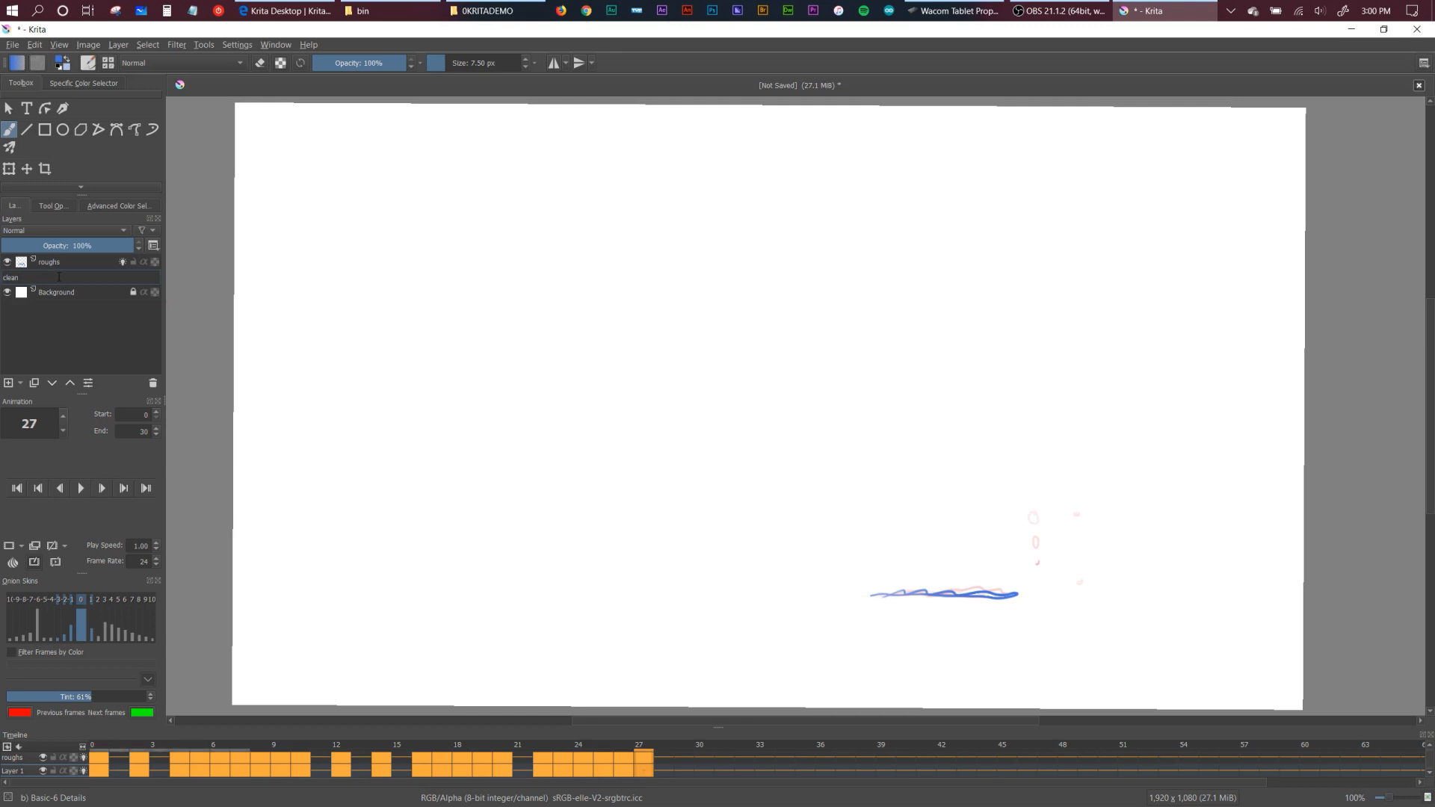
pyautogui.press('Return')
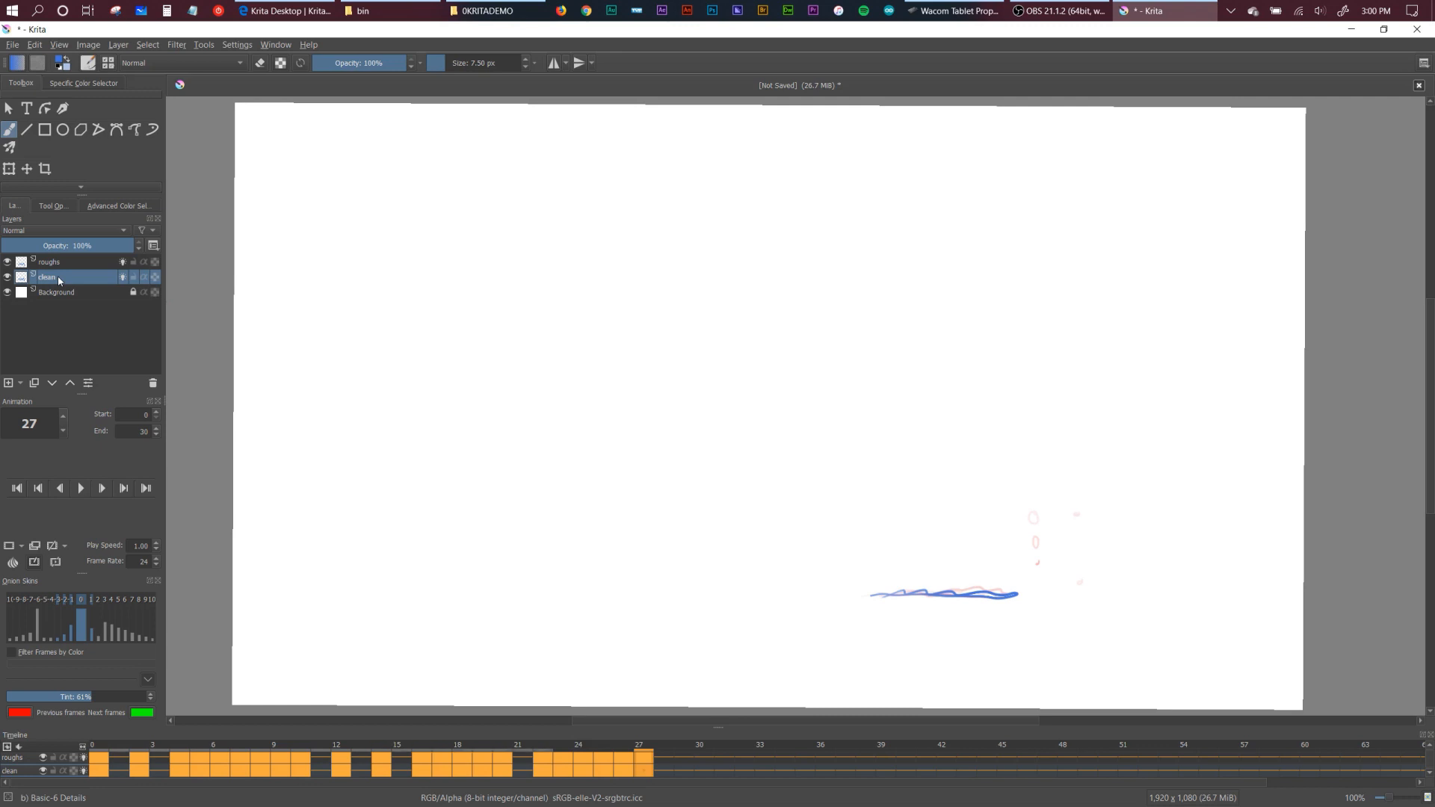
# Lock the roughs layer and turn off its onion skins.
pyautogui.click(133, 261)
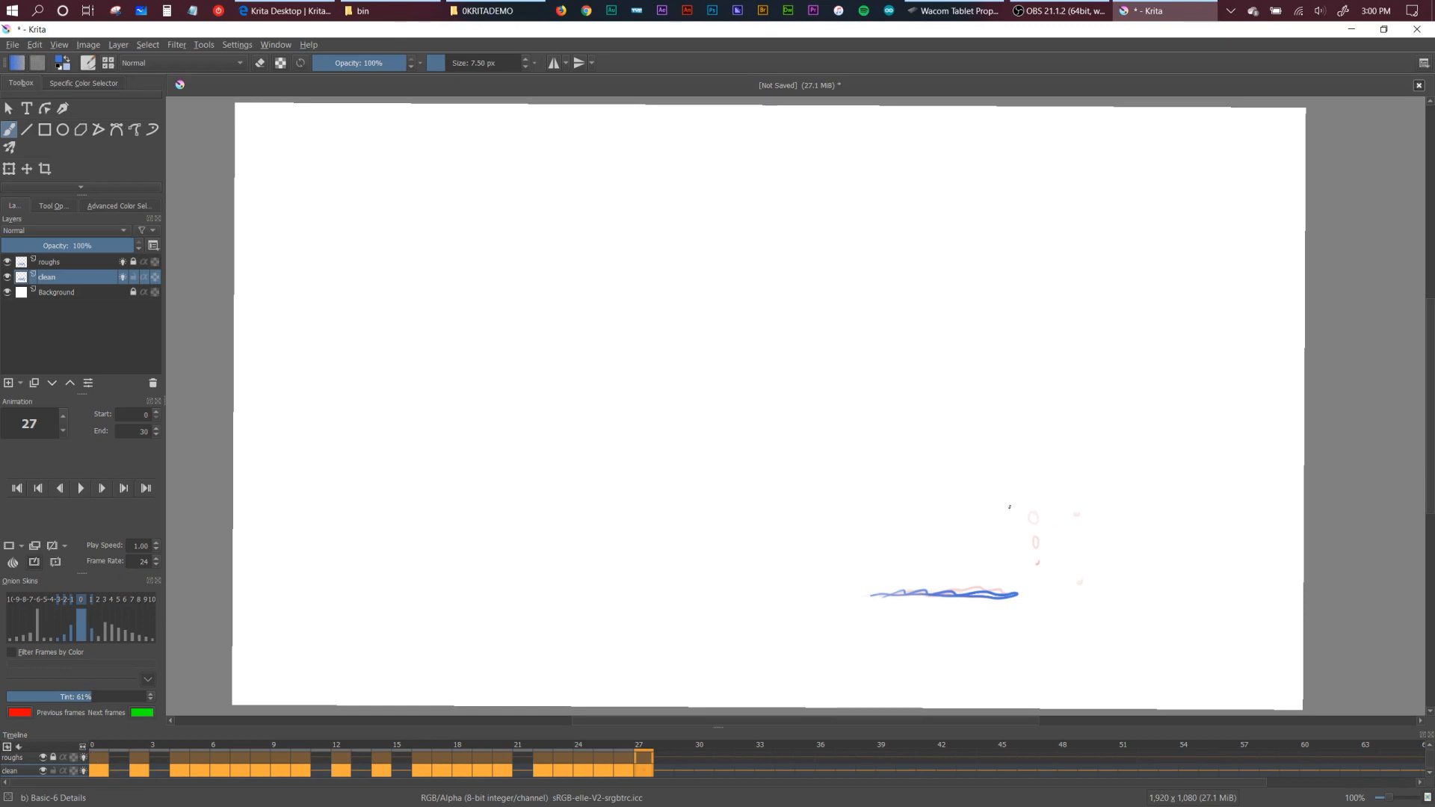
pyautogui.click(86, 756)
# Clear the drawing from every keyframe of the clean layer from frame 0 to 27, leaving blank frames.
pyautogui.moveTo(337, 746)
pyautogui.mouseDown()
pyautogui.moveTo(154, 738)
pyautogui.moveTo(432, 702)
pyautogui.moveTo(93, 708)
pyautogui.mouseUp()
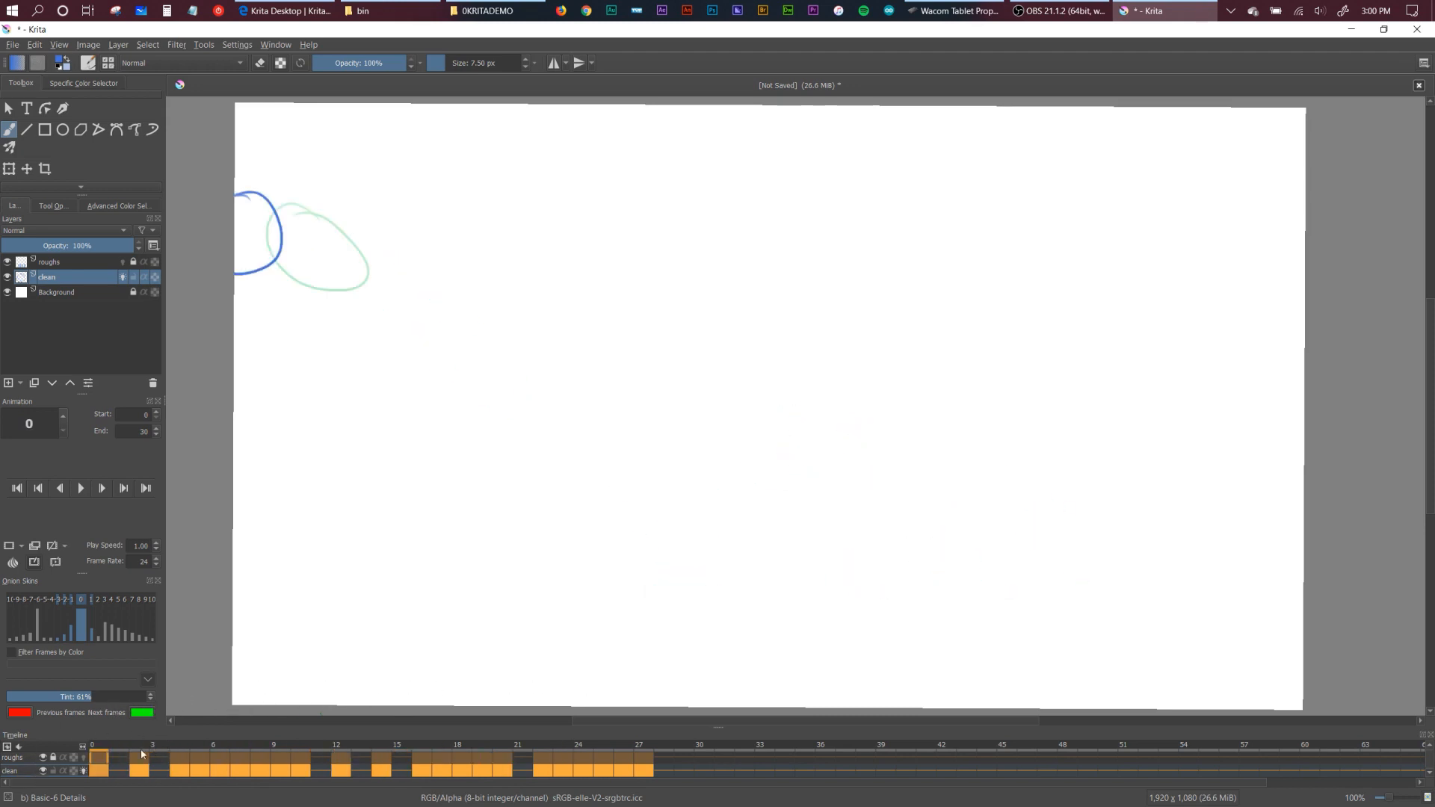
pyautogui.press('Delete')
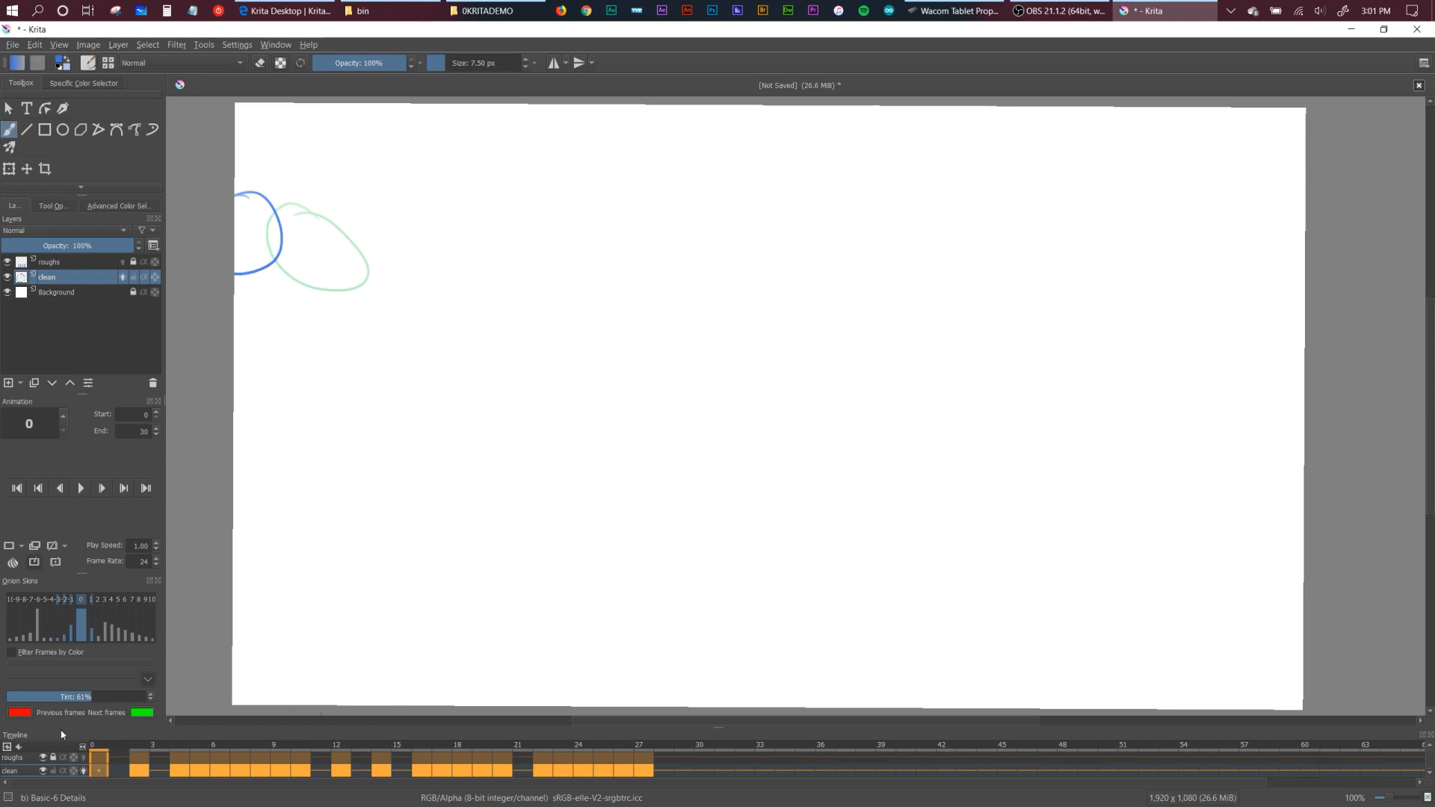
pyautogui.press('.')
pyautogui.press('.')
pyautogui.press('.')
pyautogui.press('.')
pyautogui.press('.')
pyautogui.press('.')
pyautogui.press('.')
pyautogui.press('.')
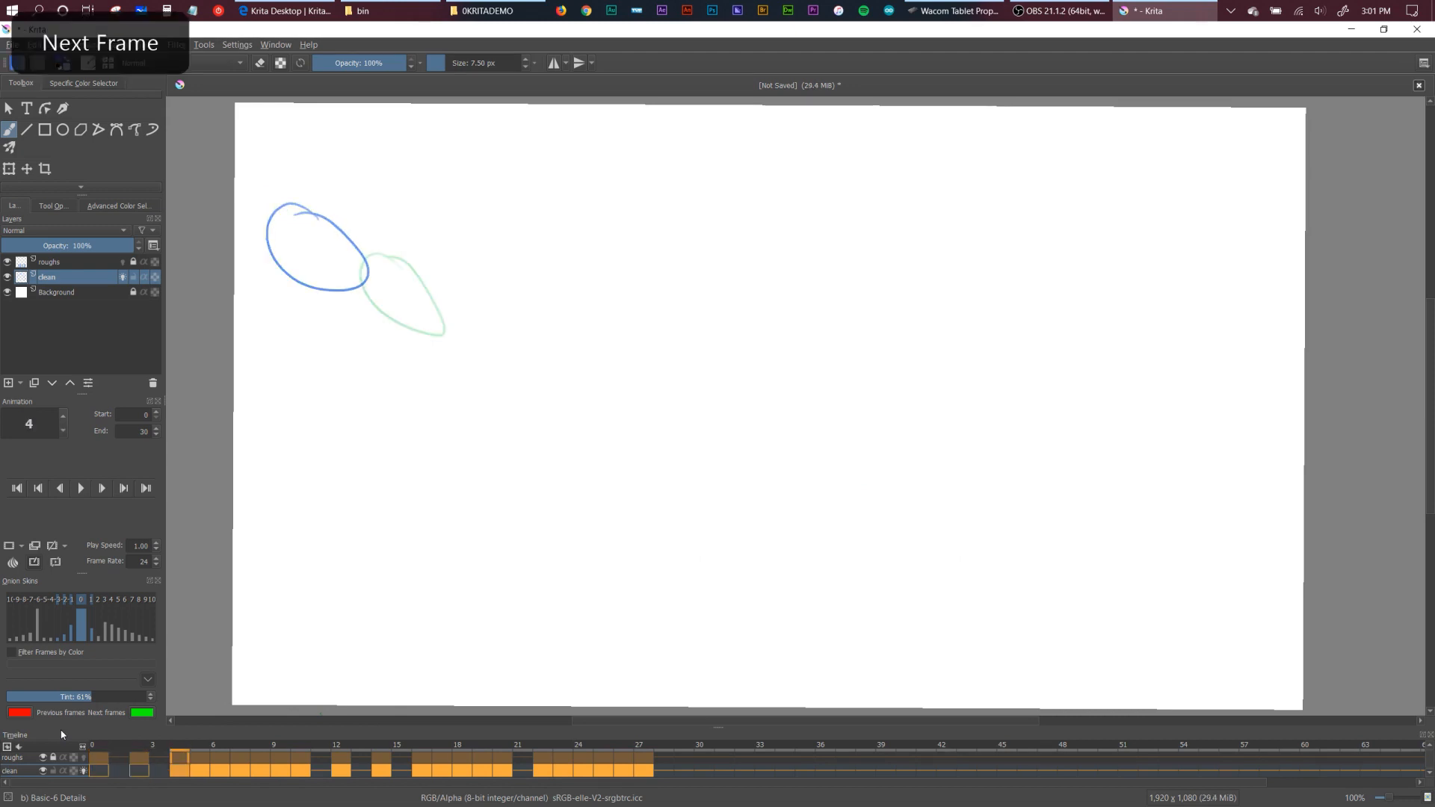
pyautogui.press('.')
pyautogui.press('.')
pyautogui.press('.')
pyautogui.press('.')
pyautogui.press('.')
pyautogui.press('.')
pyautogui.press('.')
pyautogui.press('.')
pyautogui.press('.')
pyautogui.press('.')
pyautogui.press('.')
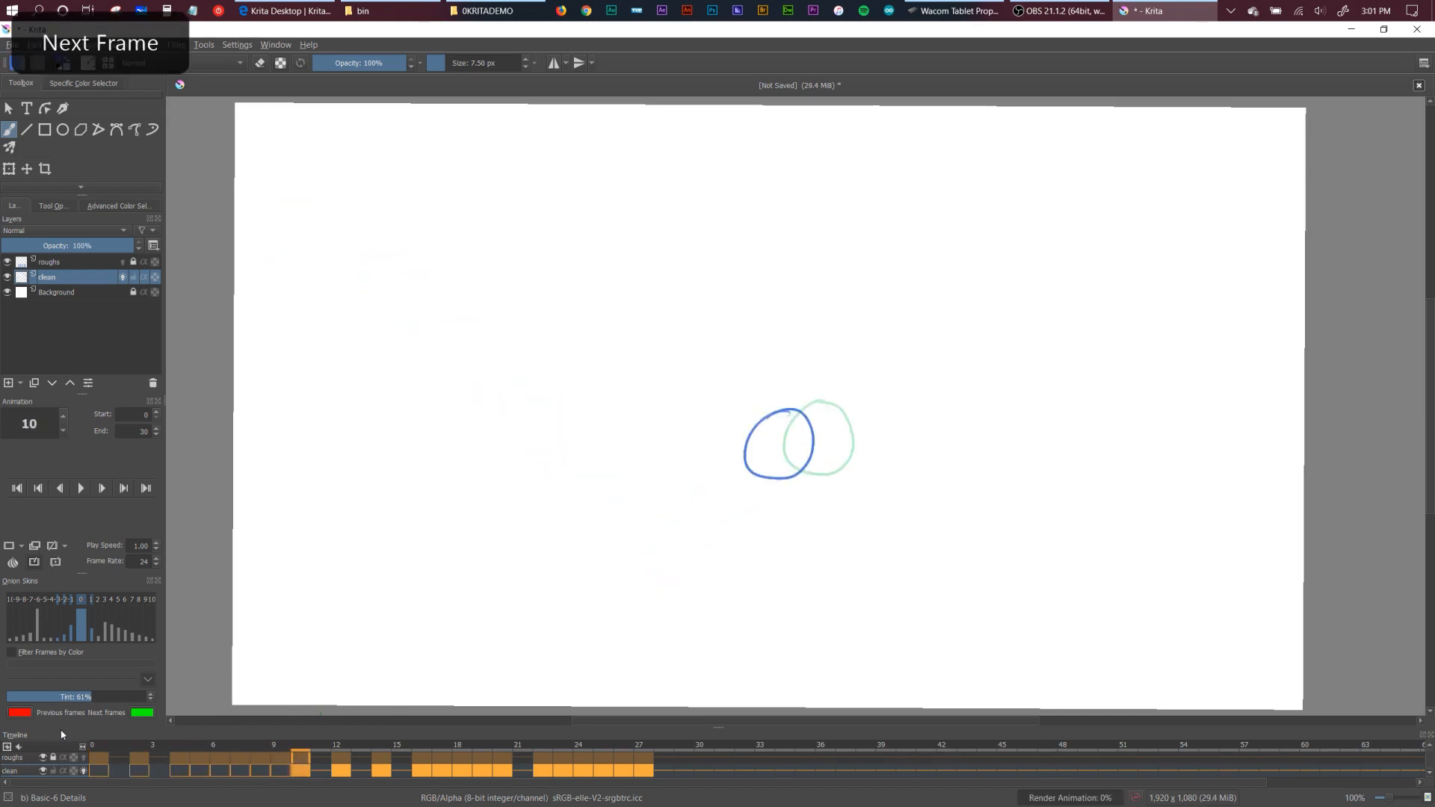
pyautogui.press('.')
pyautogui.press('.')
pyautogui.press('.')
pyautogui.press('.')
pyautogui.press('.')
pyautogui.press('.')
pyautogui.press('.')
pyautogui.press('.')
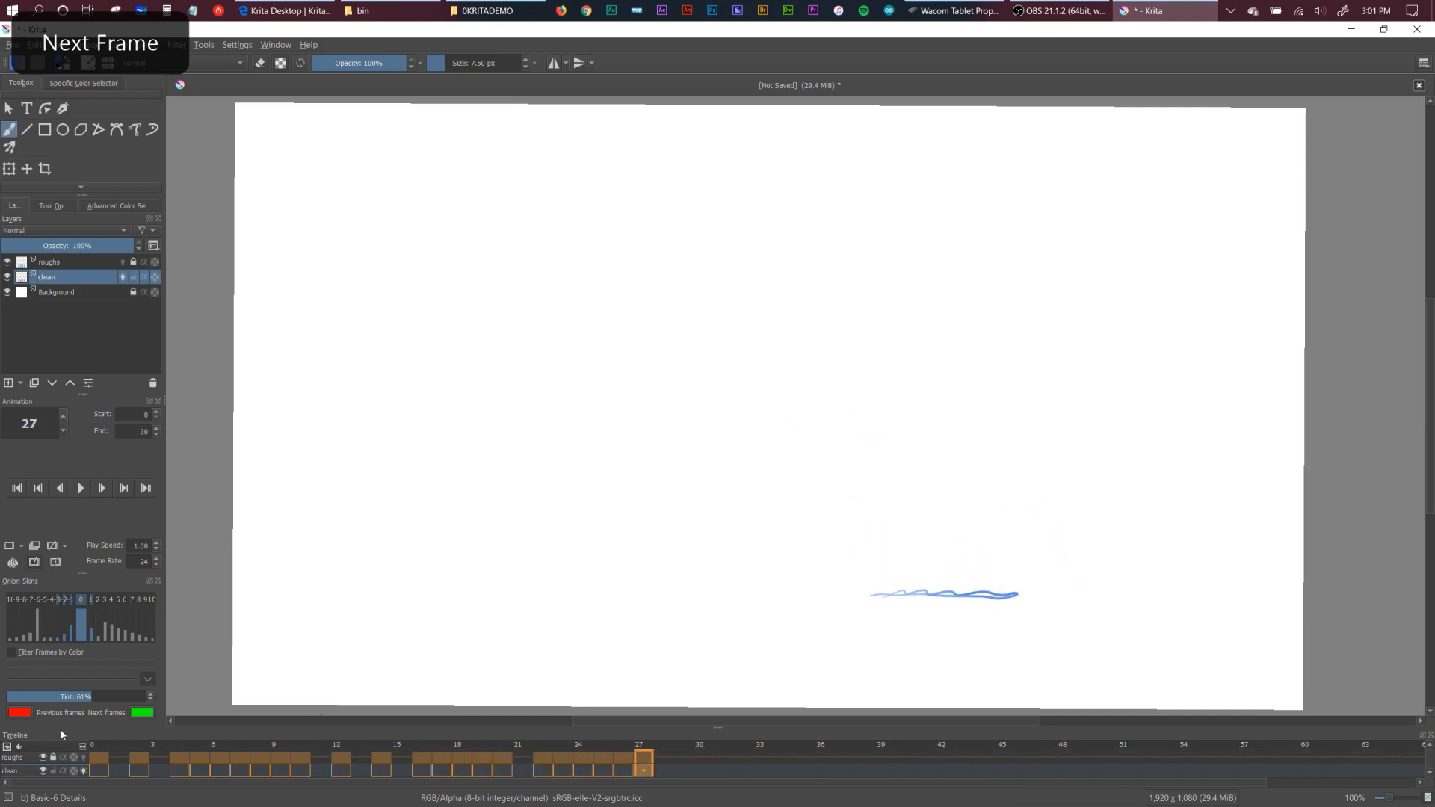
# Scrub back to frame 0 and briefly hide the roughs layer to check that the clean layer is blank.
pyautogui.moveTo(220, 745)
pyautogui.mouseDown()
pyautogui.moveTo(120, 746)
pyautogui.moveTo(298, 729)
pyautogui.mouseUp()
pyautogui.click(93, 746)
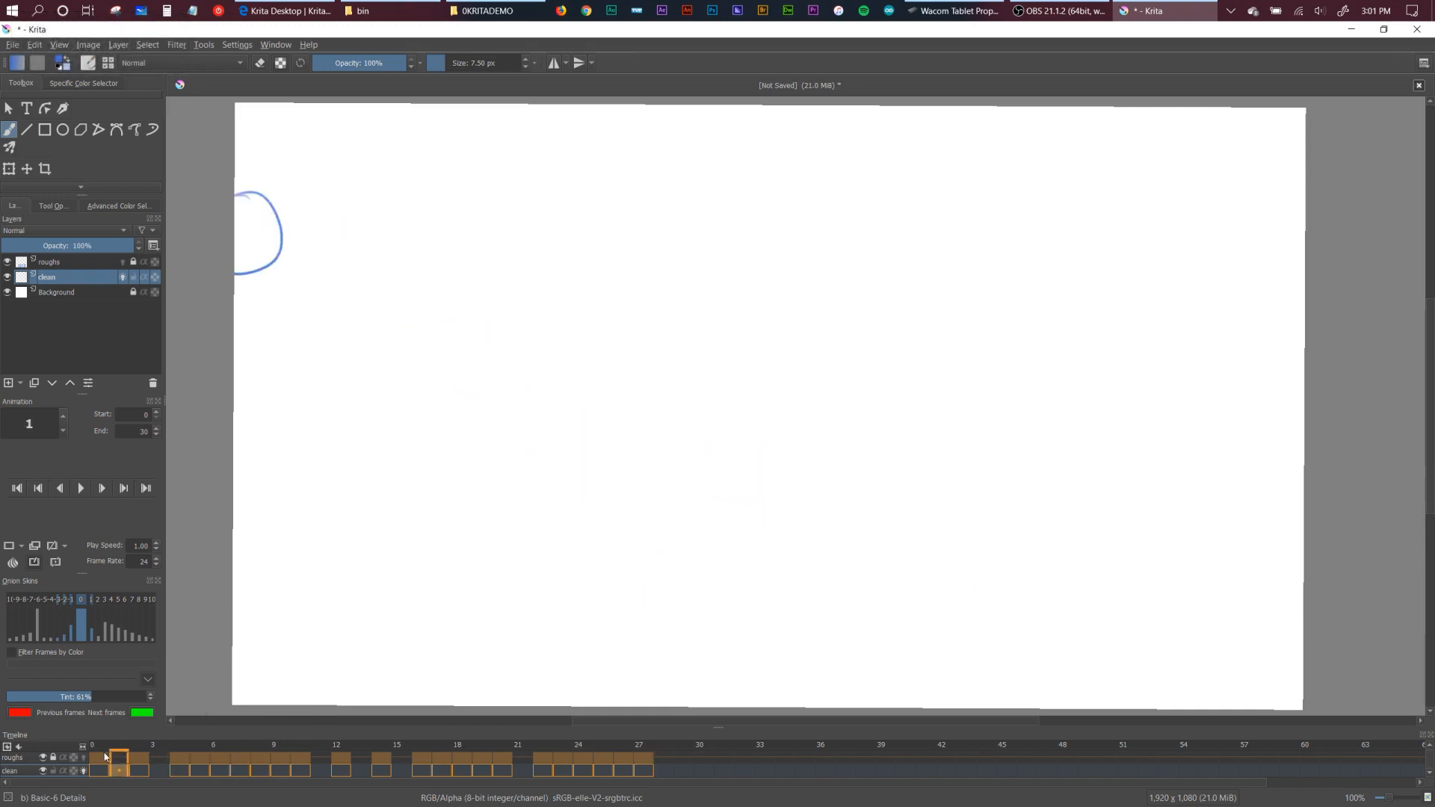
pyautogui.click(43, 757)
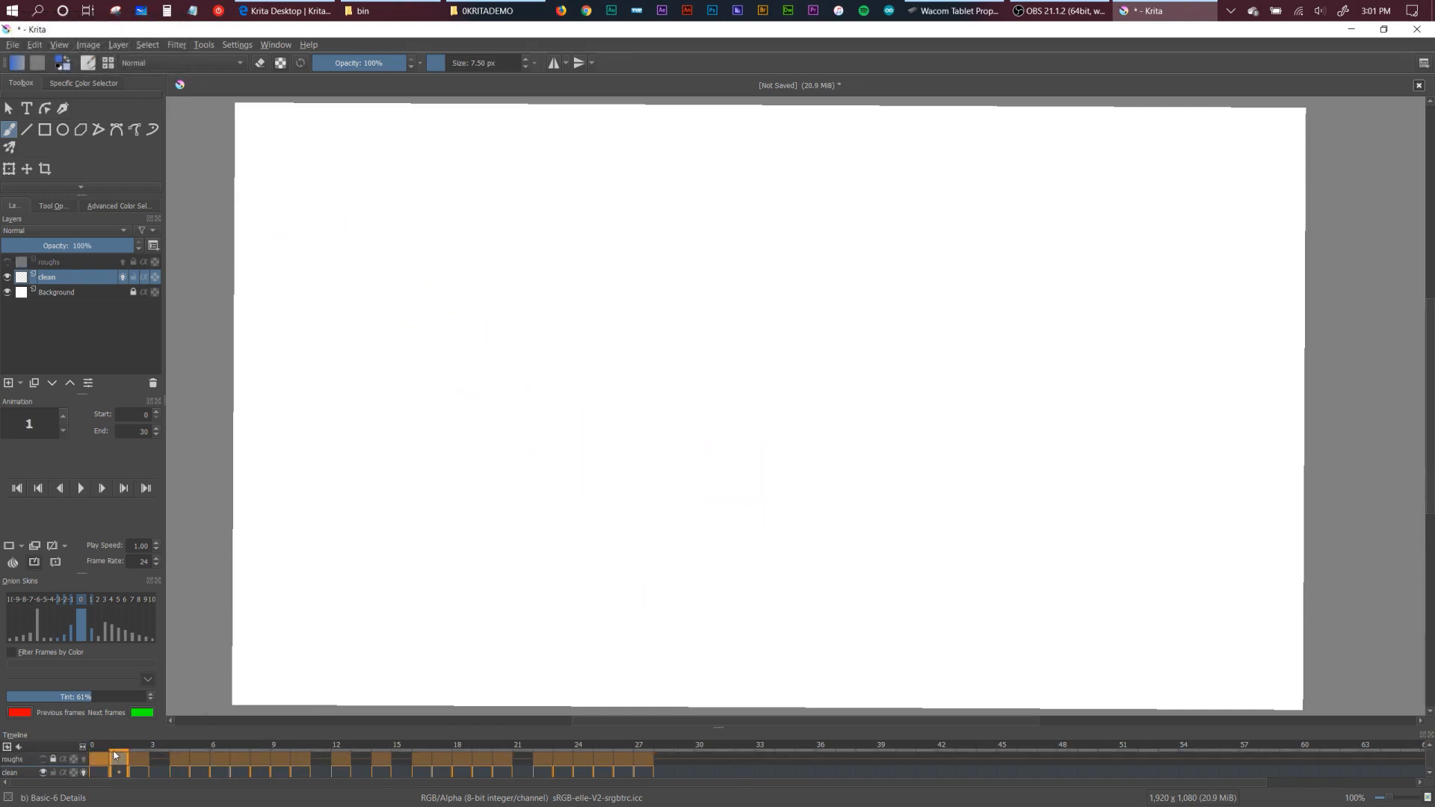
pyautogui.click(90, 759)
pyautogui.click(42, 759)
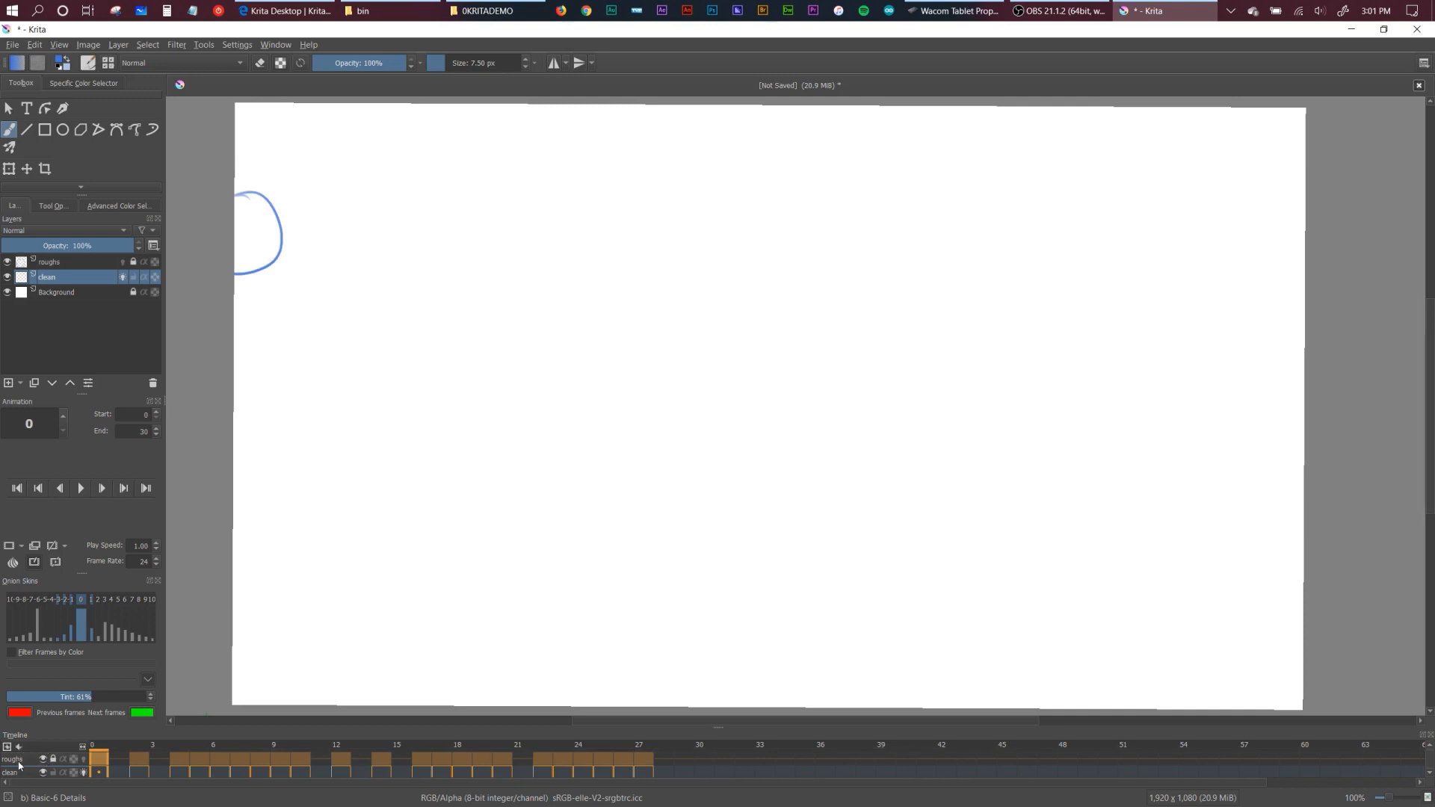
# Lower the roughs layer's opacity to about 30%.
pyautogui.click(51, 758)
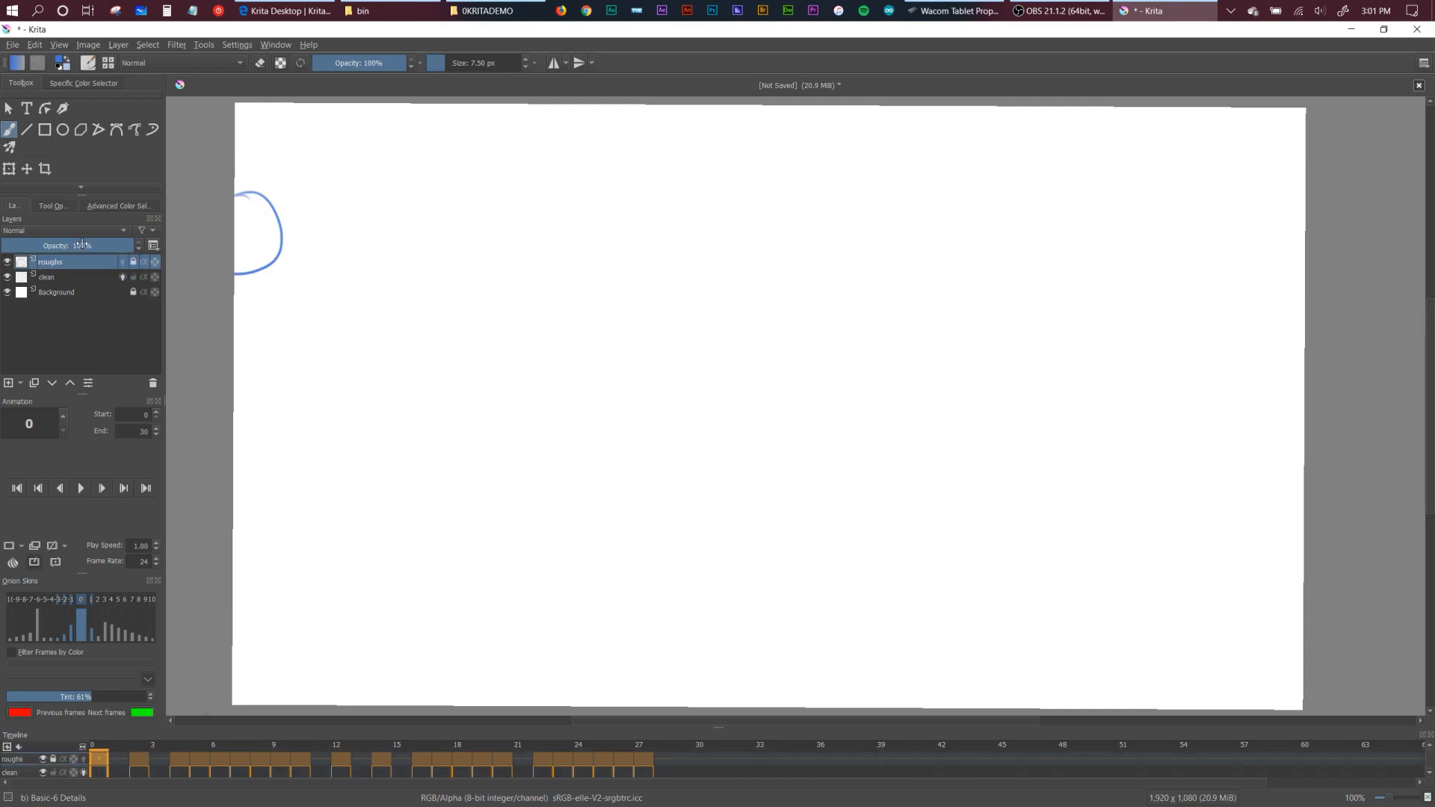
pyautogui.moveTo(83, 245); pyautogui.dragTo(41, 274)
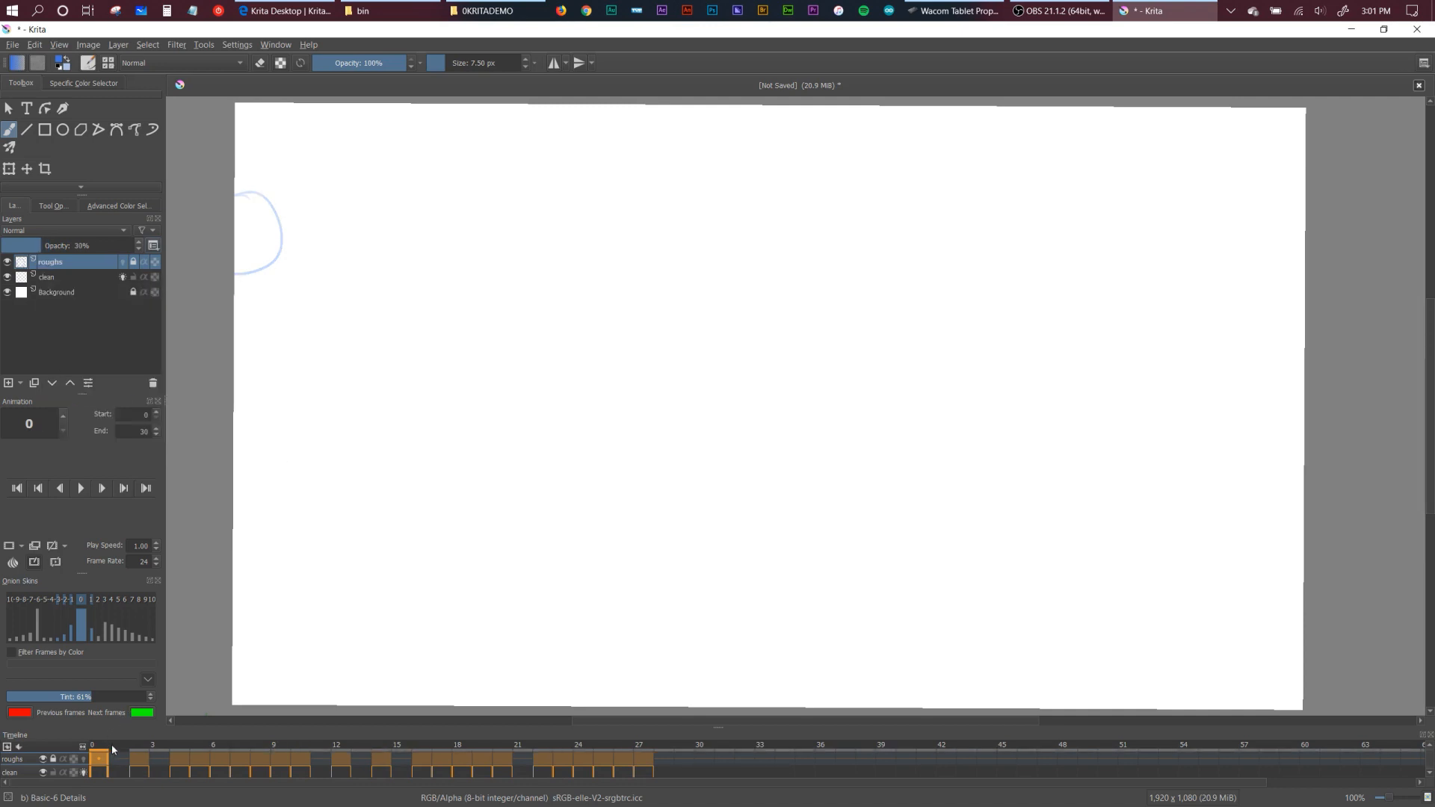
# Activate the clean layer, choose the Wet Bristles Rough brush, and try it with a test stroke that is undone.
pyautogui.moveTo(110, 745); pyautogui.dragTo(23, 760)
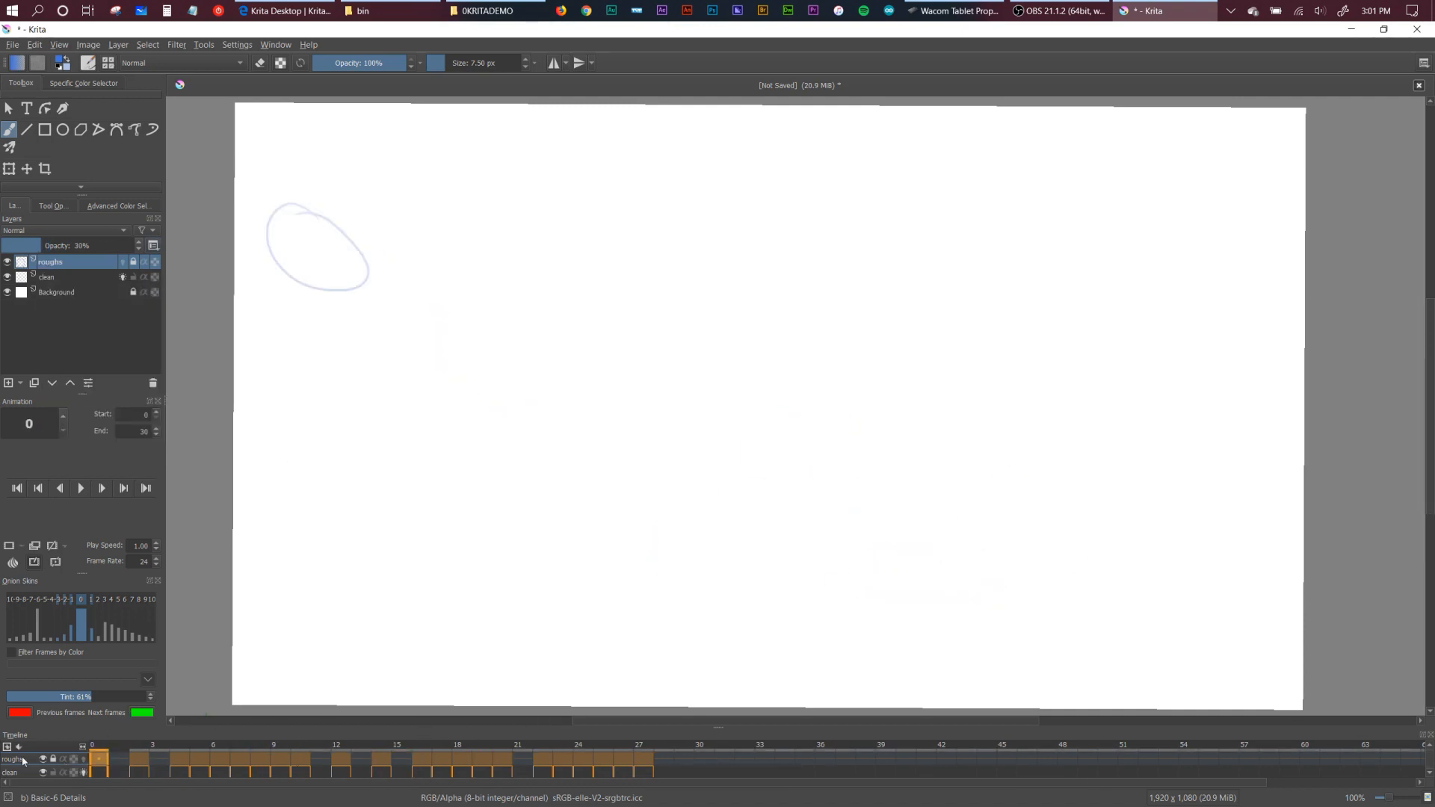
pyautogui.click(10, 773)
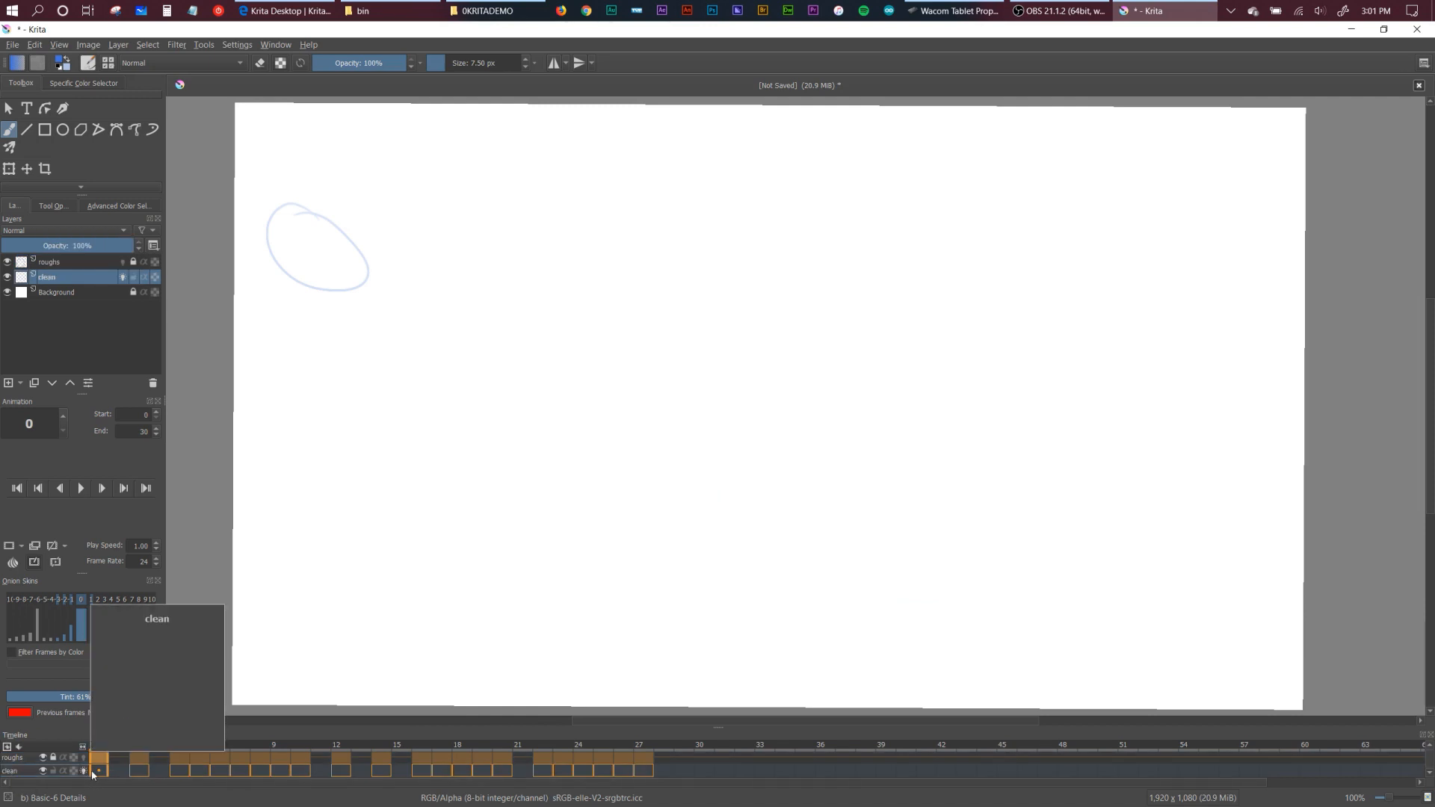
pyautogui.click(109, 65)
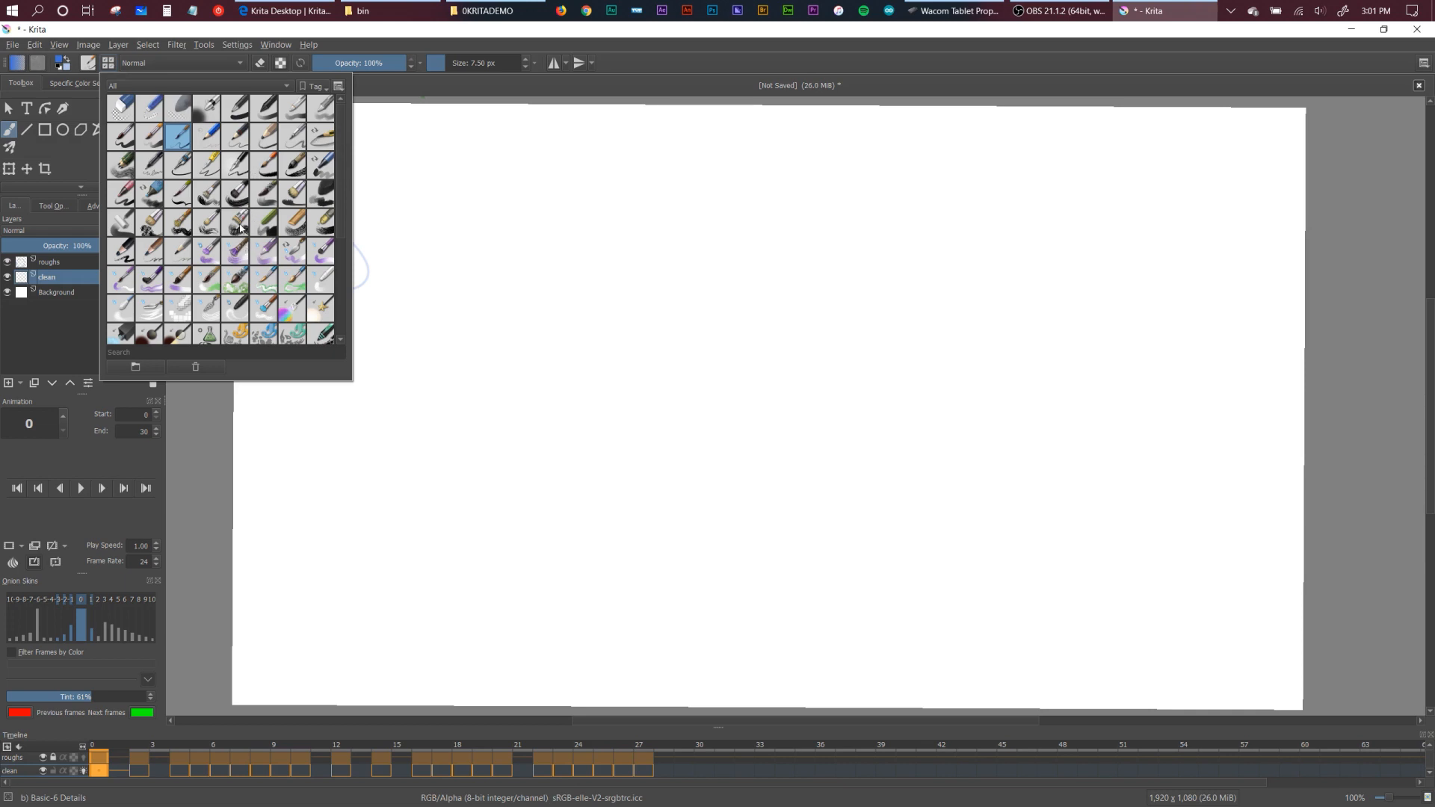
pyautogui.click(237, 259)
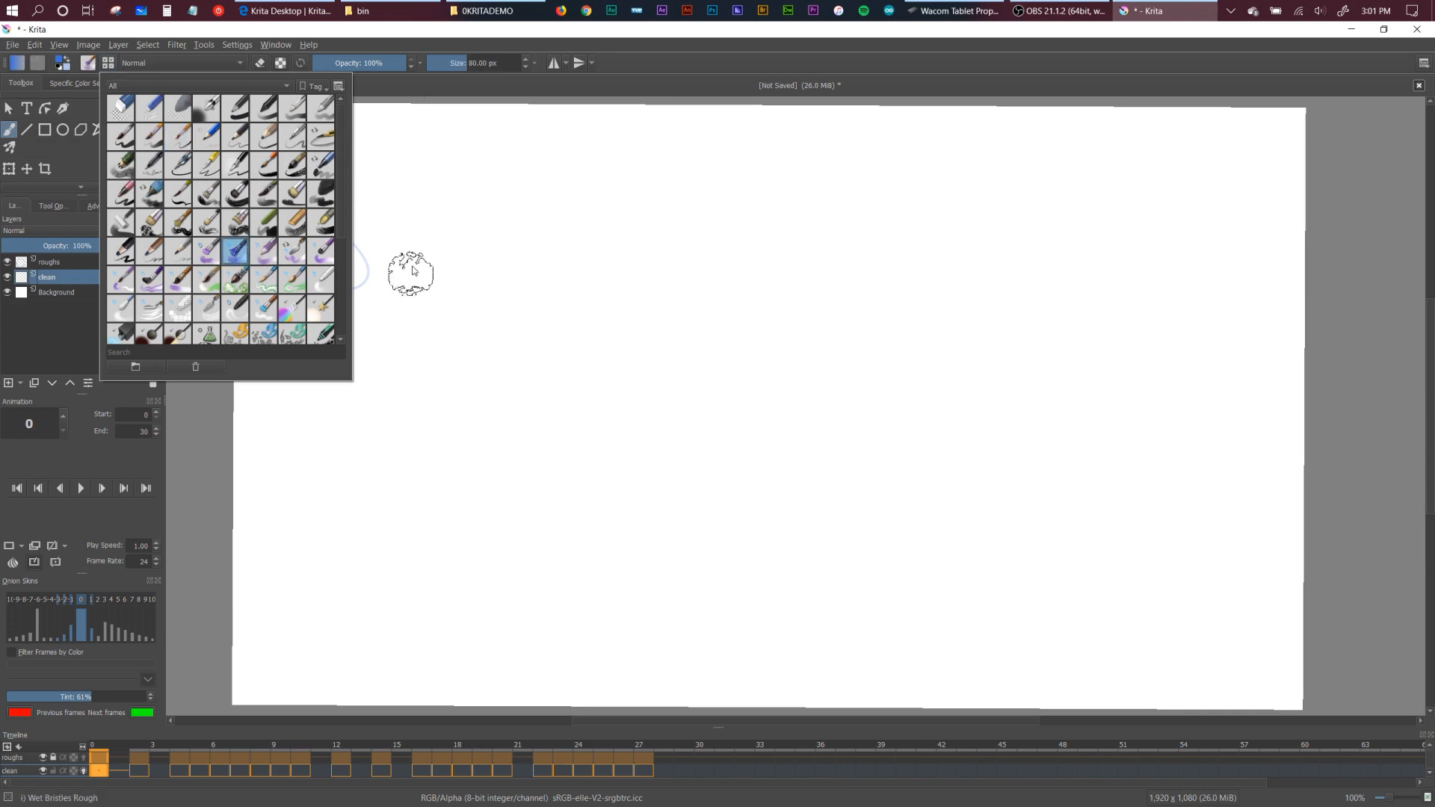
pyautogui.moveTo(412, 270)
pyautogui.mouseDown()
pyautogui.moveTo(472, 272)
pyautogui.moveTo(567, 352)
pyautogui.moveTo(593, 321)
pyautogui.moveTo(617, 397)
pyautogui.mouseUp()
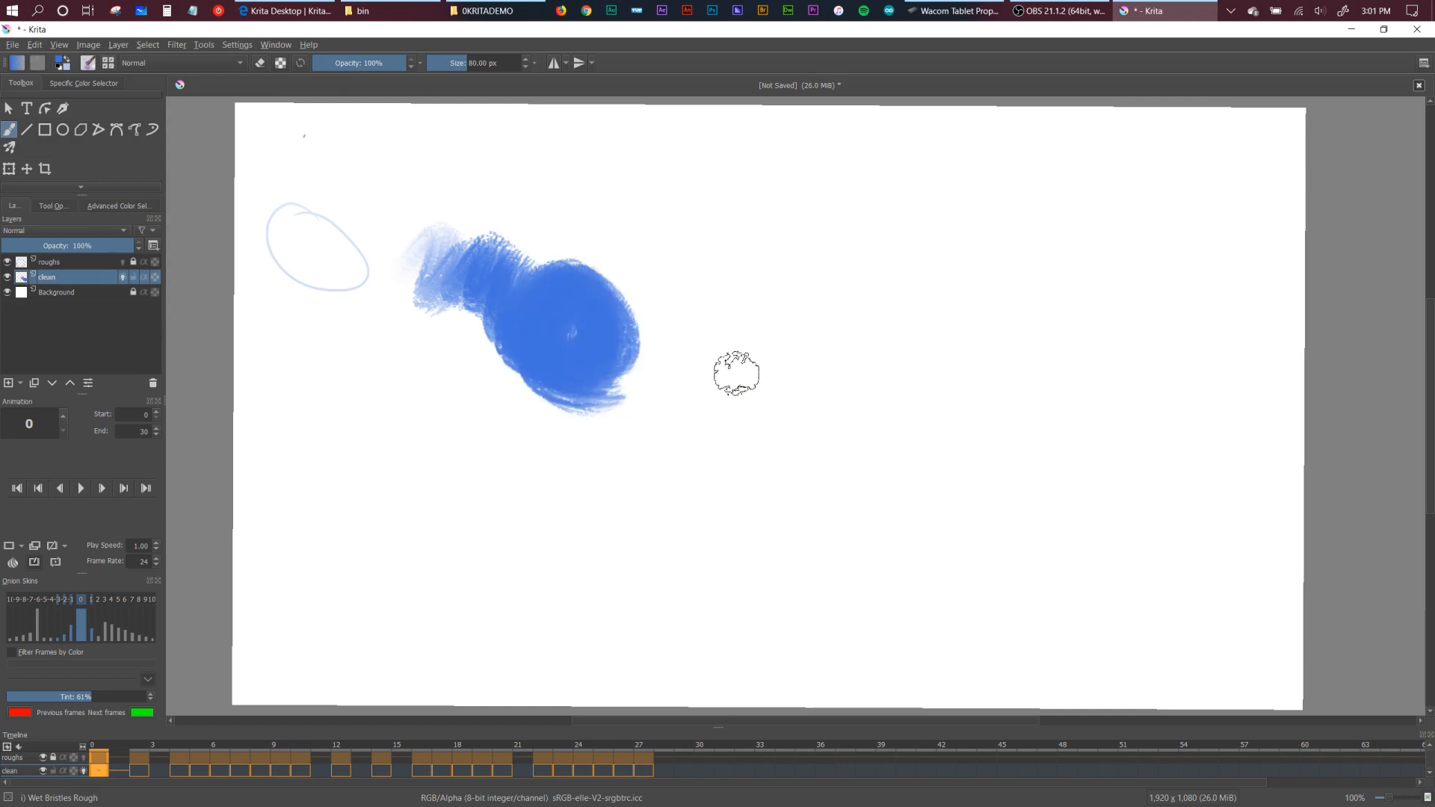
pyautogui.hotkey('ctrl', 'z')
# Change the brush color to a dark purple.
pyautogui.click(120, 206)
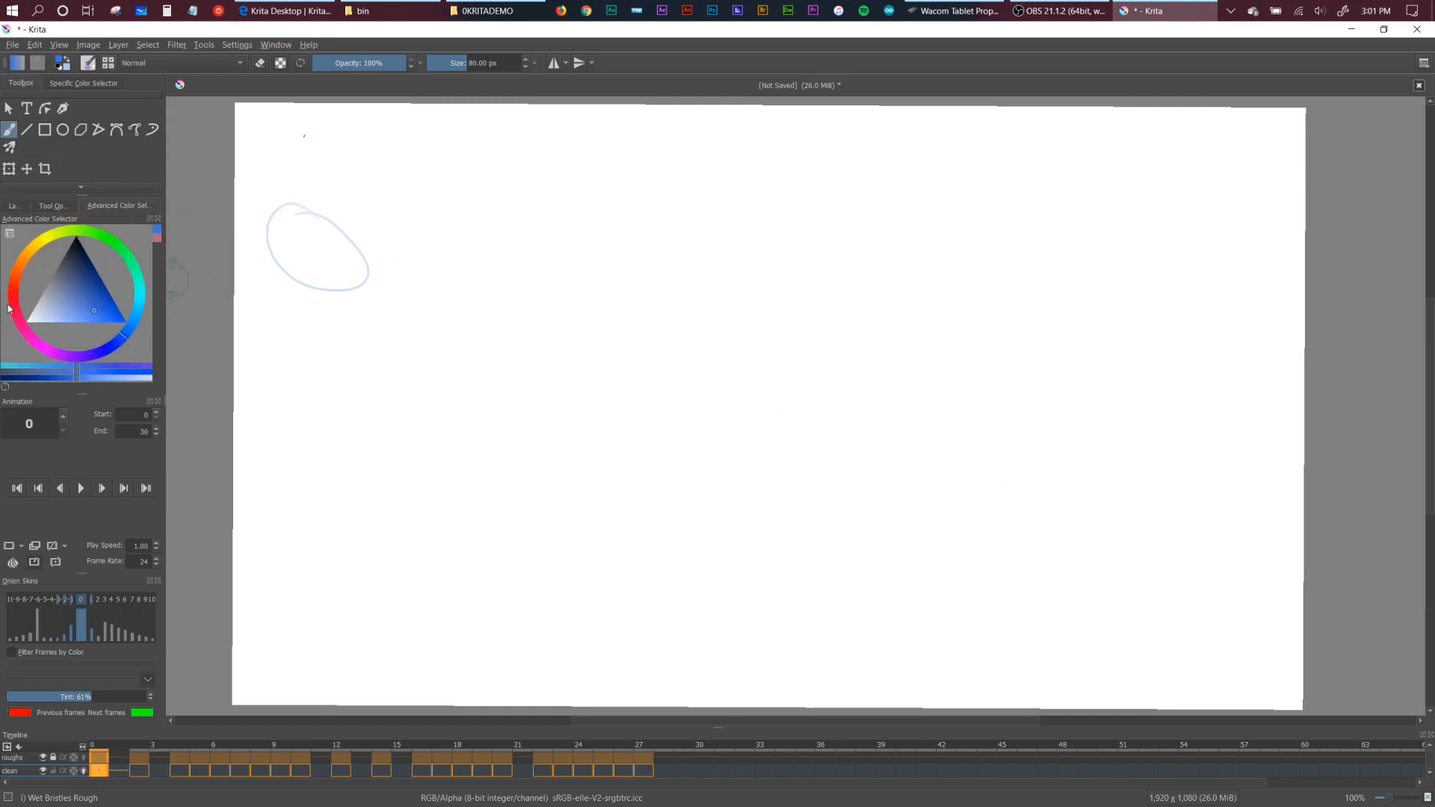
pyautogui.click(55, 352)
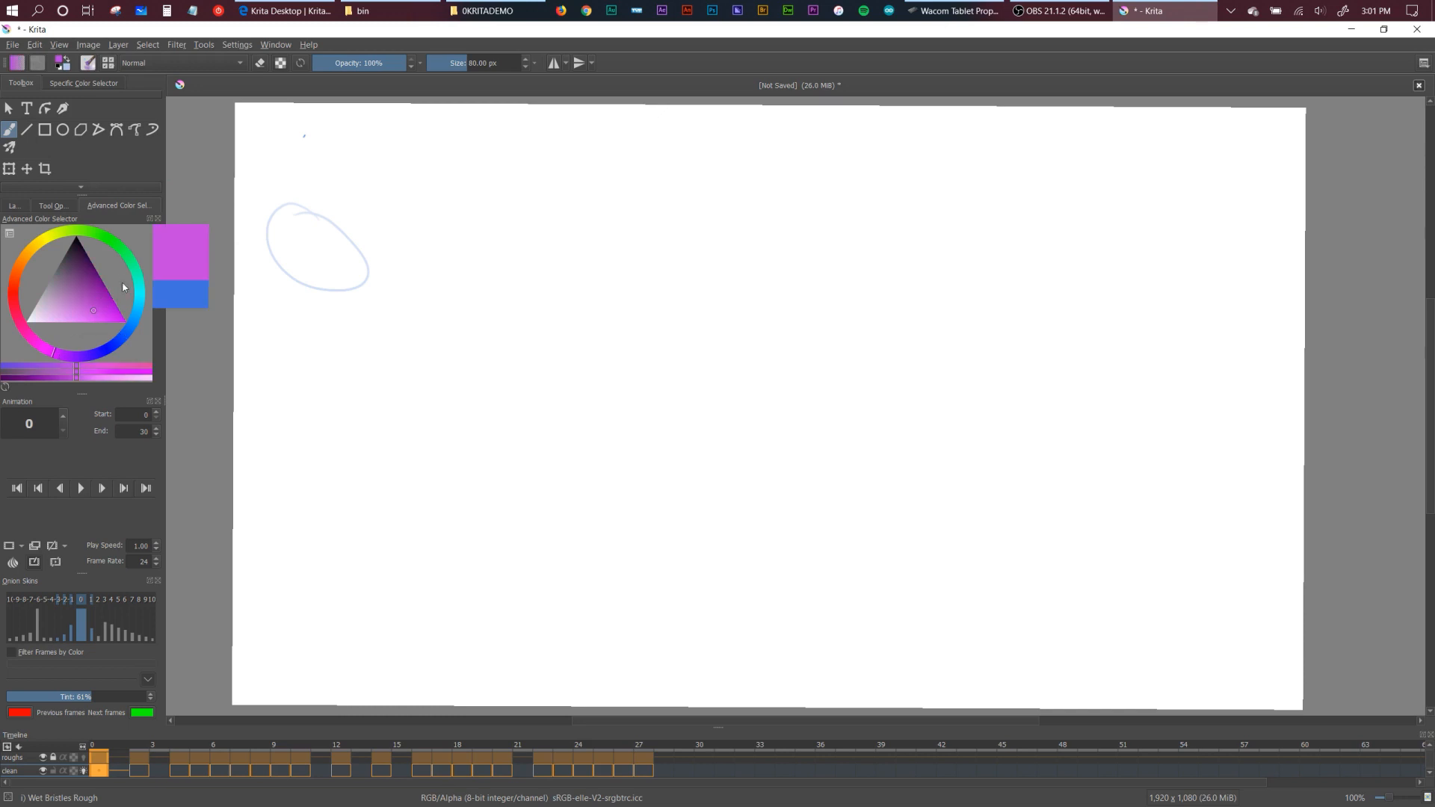
pyautogui.click(100, 292)
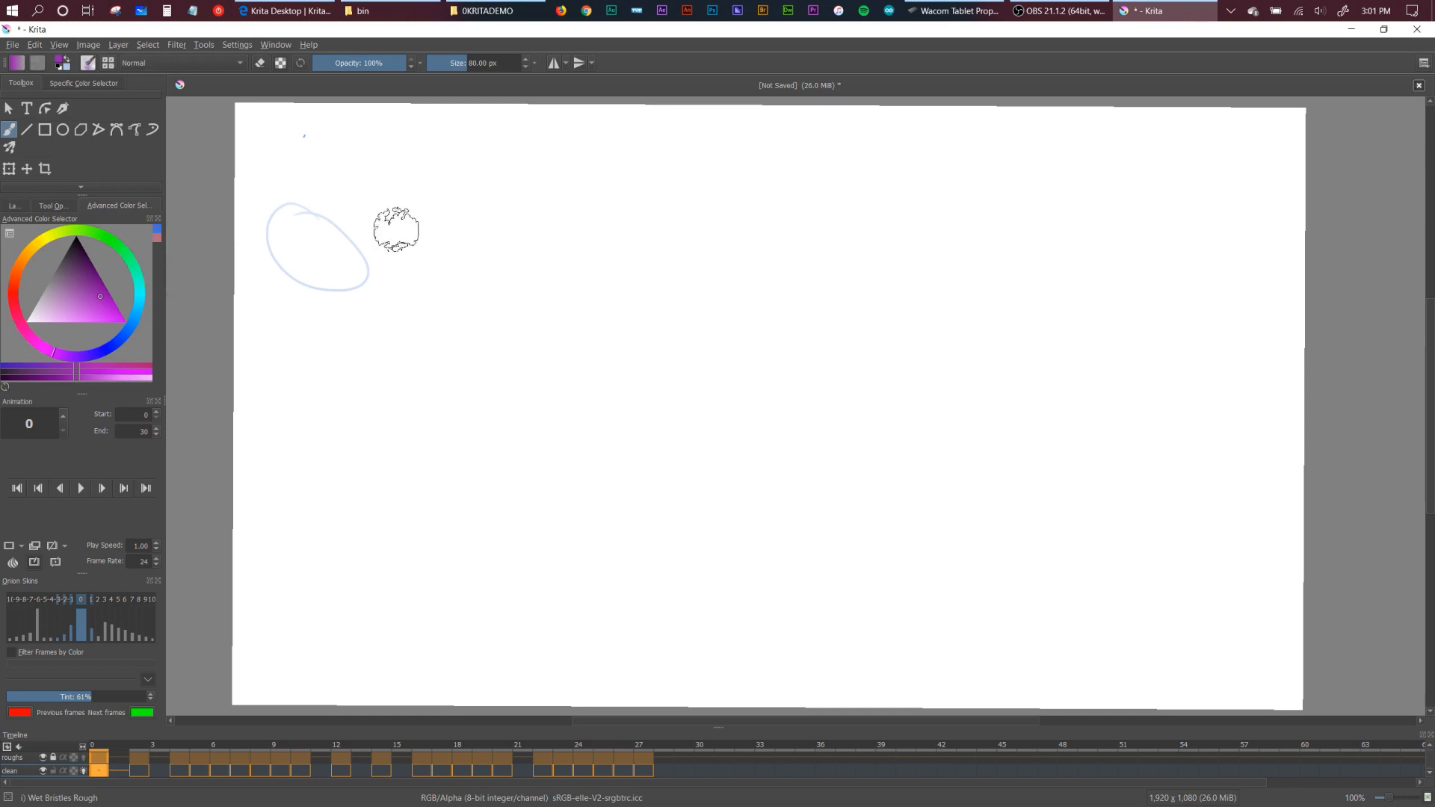
# Fill in the ball in purple over the rough outlines on frames 0 and 2 of the clean layer.
pyautogui.click(118, 740)
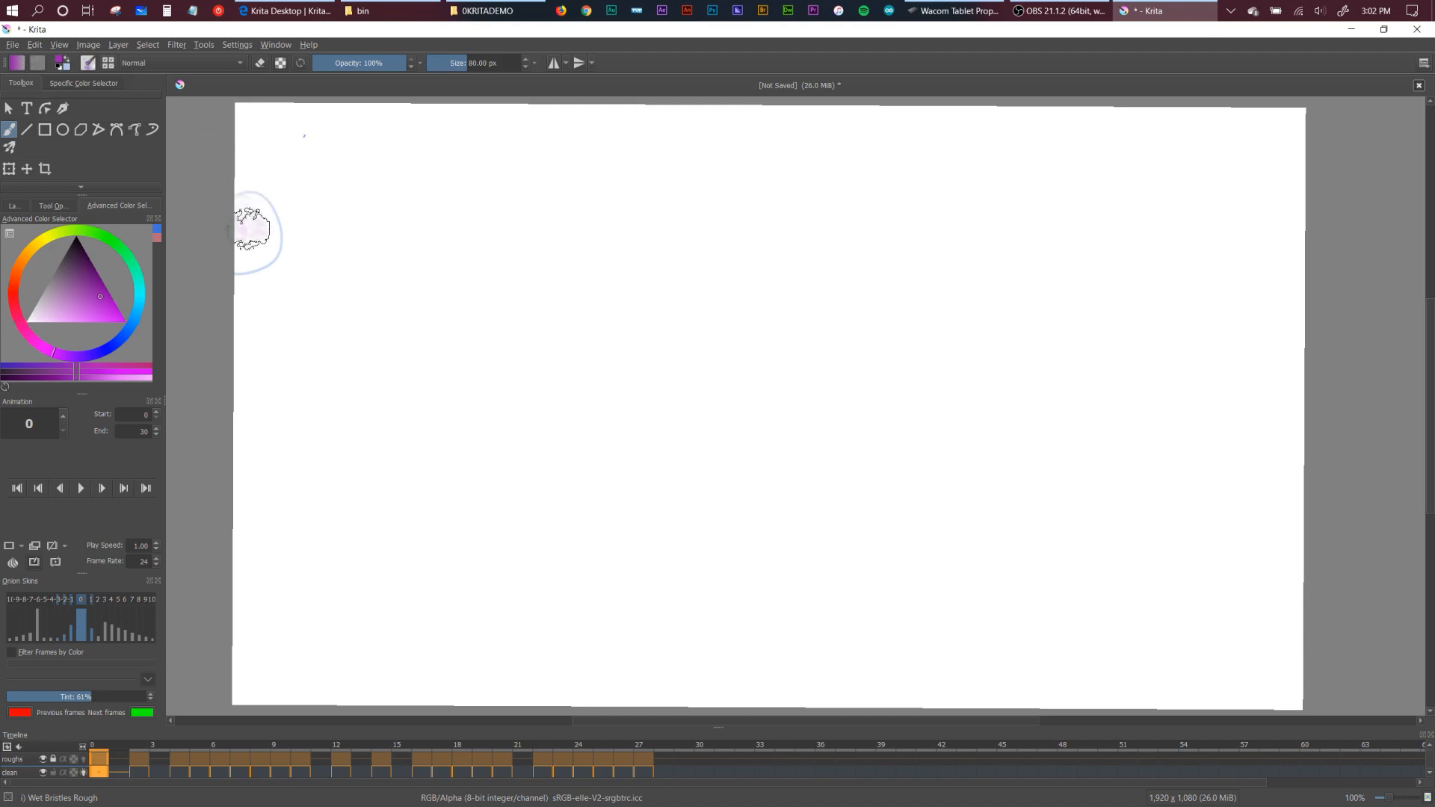
pyautogui.moveTo(250, 224)
pyautogui.mouseDown()
pyautogui.moveTo(243, 254)
pyautogui.moveTo(242, 213)
pyautogui.moveTo(231, 234)
pyautogui.moveTo(302, 234)
pyautogui.moveTo(353, 260)
pyautogui.moveTo(338, 264)
pyautogui.moveTo(347, 224)
pyautogui.mouseUp()
pyautogui.press('Right')
pyautogui.press('Right')
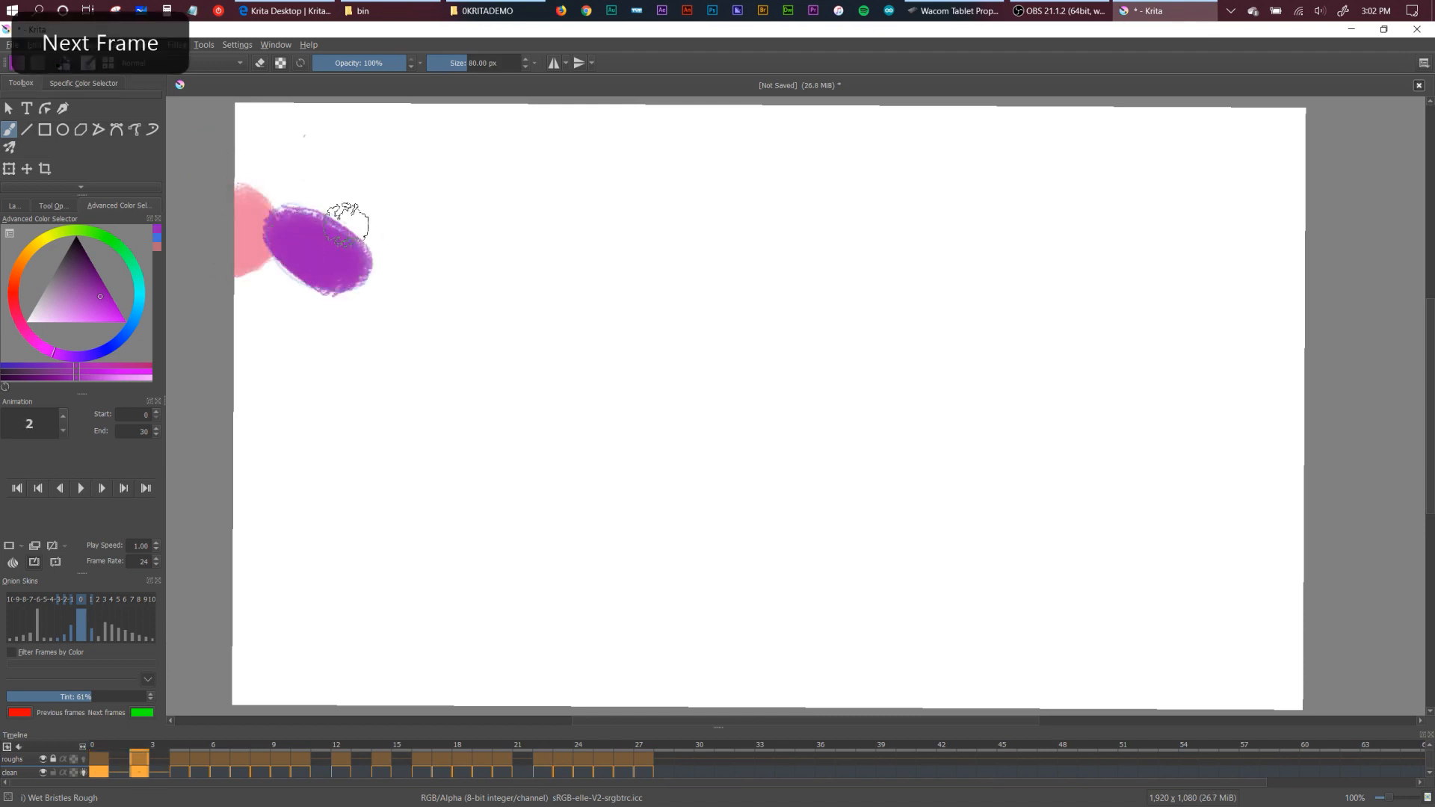
# Paint the falling ball and its impact over the roughs on frames 4 to 7.
pyautogui.press('Right')
pyautogui.press('Right')
pyautogui.moveTo(400, 305)
pyautogui.mouseDown()
pyautogui.moveTo(442, 322)
pyautogui.moveTo(359, 269)
pyautogui.moveTo(509, 388)
pyautogui.moveTo(464, 351)
pyautogui.mouseUp()
pyautogui.press('Right')
pyautogui.press('Right')
pyautogui.moveTo(579, 449)
pyautogui.mouseDown()
pyautogui.moveTo(554, 425)
pyautogui.moveTo(579, 452)
pyautogui.moveTo(568, 437)
pyautogui.mouseUp()
pyautogui.press('Right')
pyautogui.moveTo(631, 551)
pyautogui.mouseDown()
pyautogui.moveTo(645, 572)
pyautogui.moveTo(632, 583)
pyautogui.moveTo(699, 572)
pyautogui.mouseUp()
# Paint the rebounding ball over the roughs on frames 8, 9 and 10.
pyautogui.press('Right')
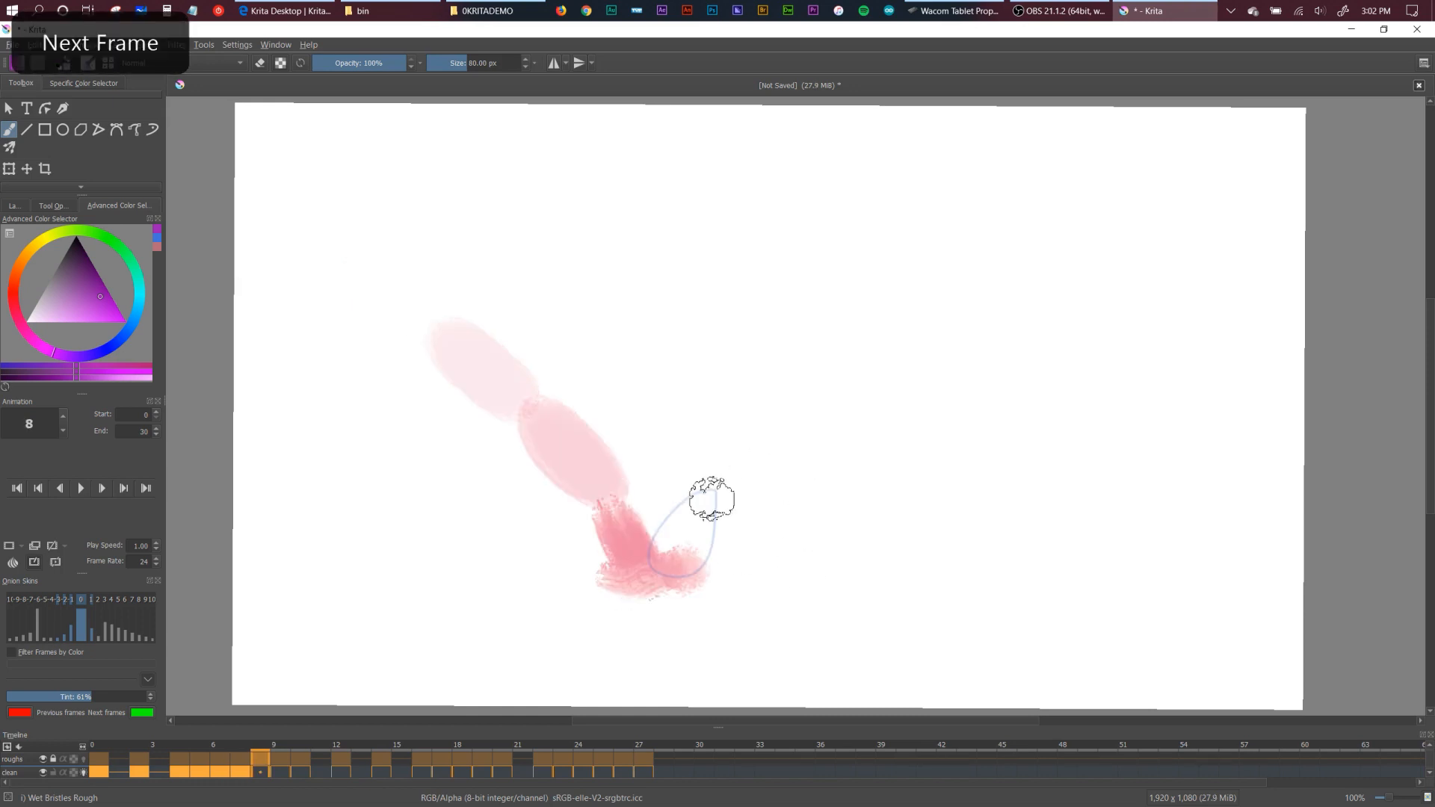
pyautogui.moveTo(712, 499); pyautogui.dragTo(684, 523)
pyautogui.press('Right')
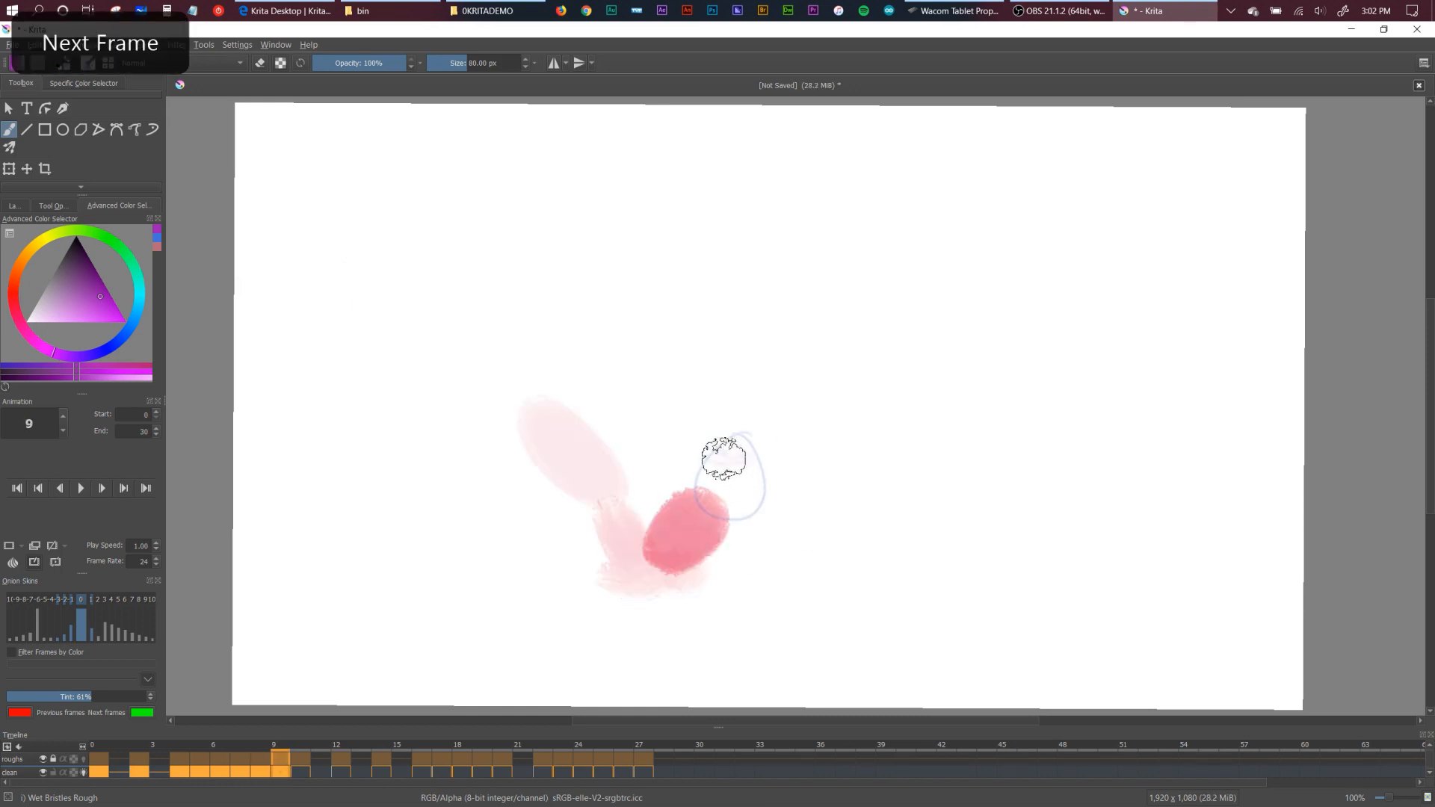
pyautogui.moveTo(724, 458); pyautogui.dragTo(722, 478)
pyautogui.press('Right')
pyautogui.moveTo(777, 441)
pyautogui.mouseDown()
pyautogui.moveTo(800, 422)
pyautogui.moveTo(827, 449)
pyautogui.moveTo(834, 420)
pyautogui.moveTo(846, 461)
pyautogui.mouseUp()
# Paint the ball at the top of its arc and falling again on frames 12, 14, 16 and 17.
pyautogui.press('Right')
pyautogui.press('Right')
pyautogui.press('Right')
pyautogui.press('Right')
pyautogui.press('Right')
pyautogui.press('Right')
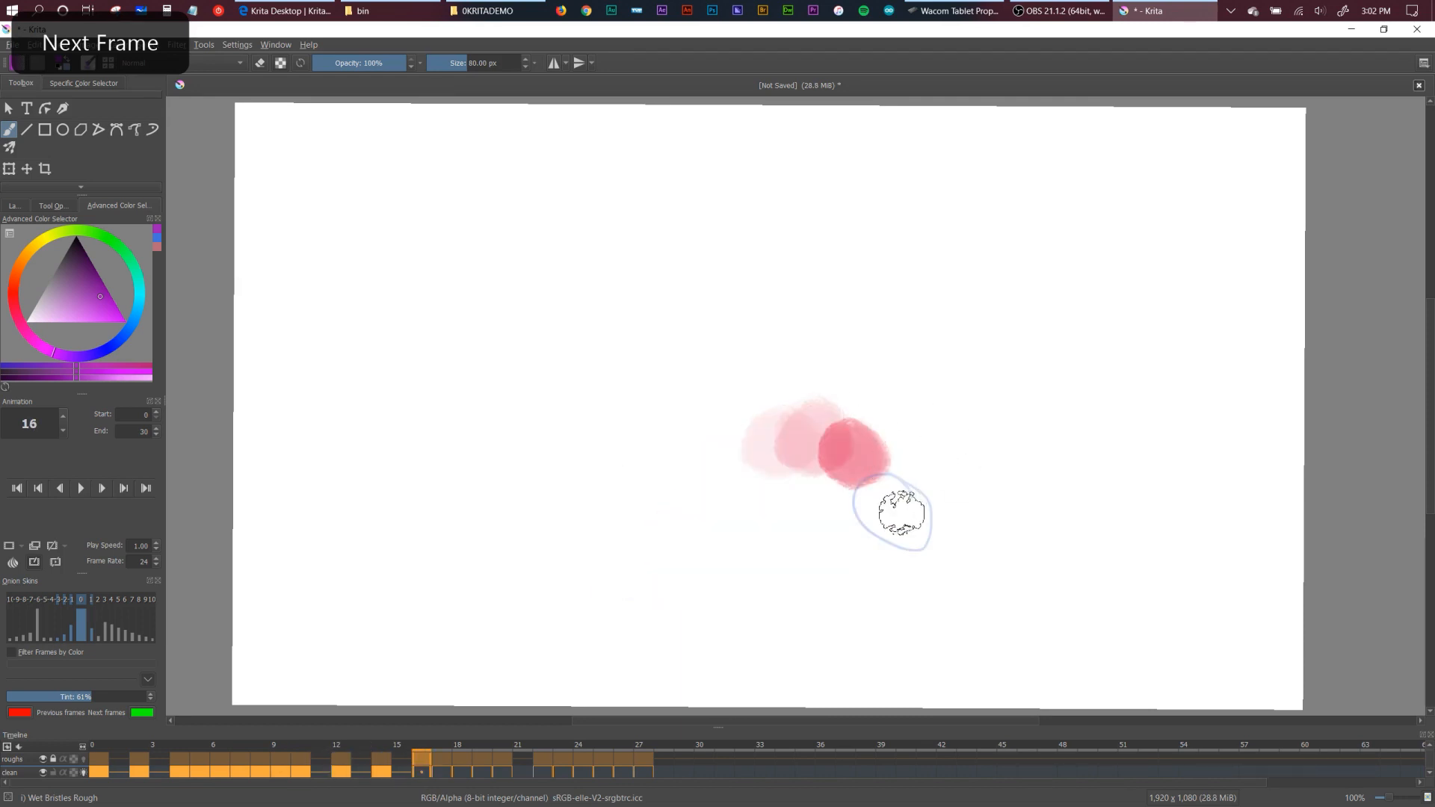
pyautogui.moveTo(902, 513)
pyautogui.mouseDown()
pyautogui.moveTo(870, 493)
pyautogui.moveTo(899, 509)
pyautogui.moveTo(935, 573)
pyautogui.moveTo(980, 564)
pyautogui.mouseUp()
pyautogui.press('Right')
pyautogui.press('Right')
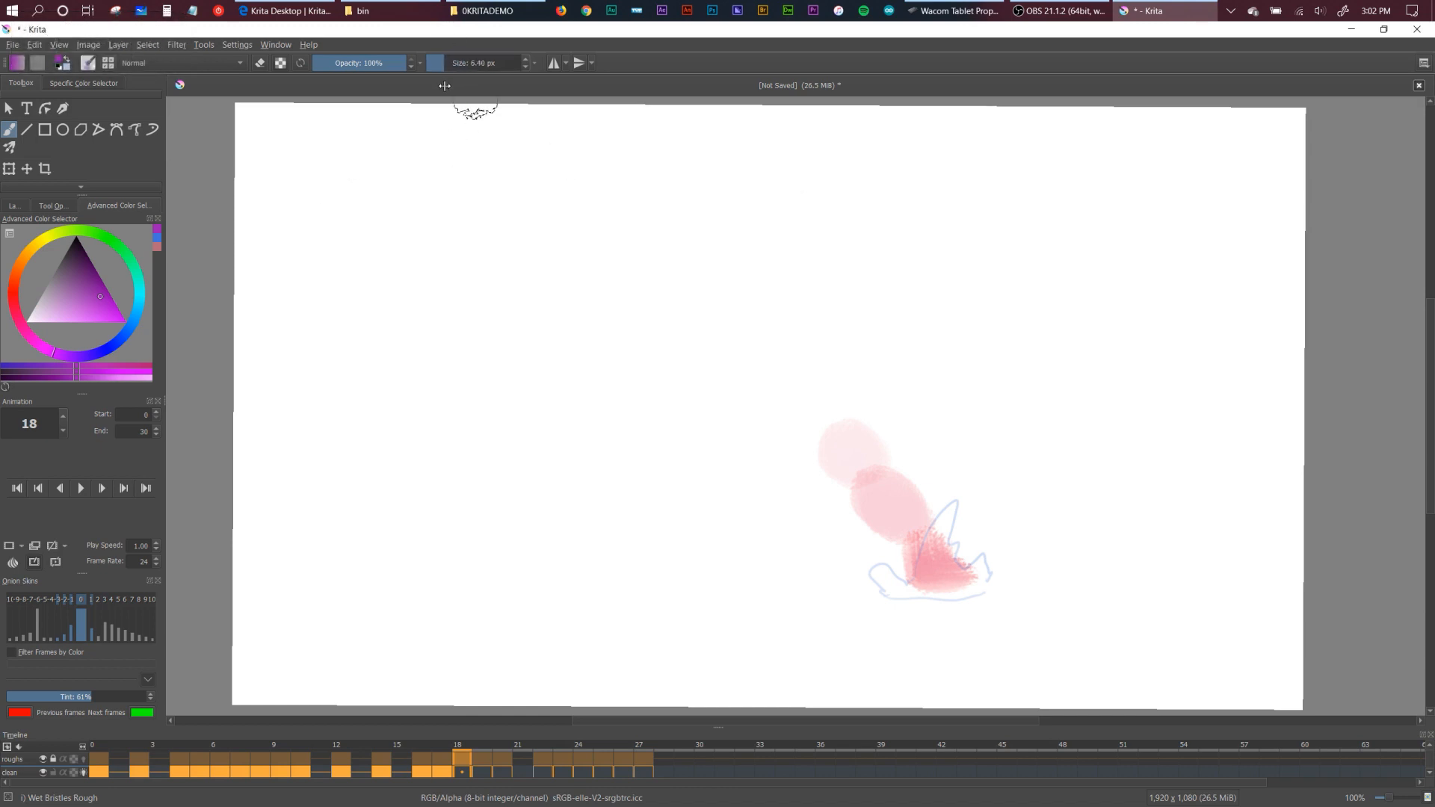
# Reduce the brush size to 15.91 px and add a flat base stroke beneath the impact on frame 17.
pyautogui.press('Left')
pyautogui.press('Left')
pyautogui.press('Left')
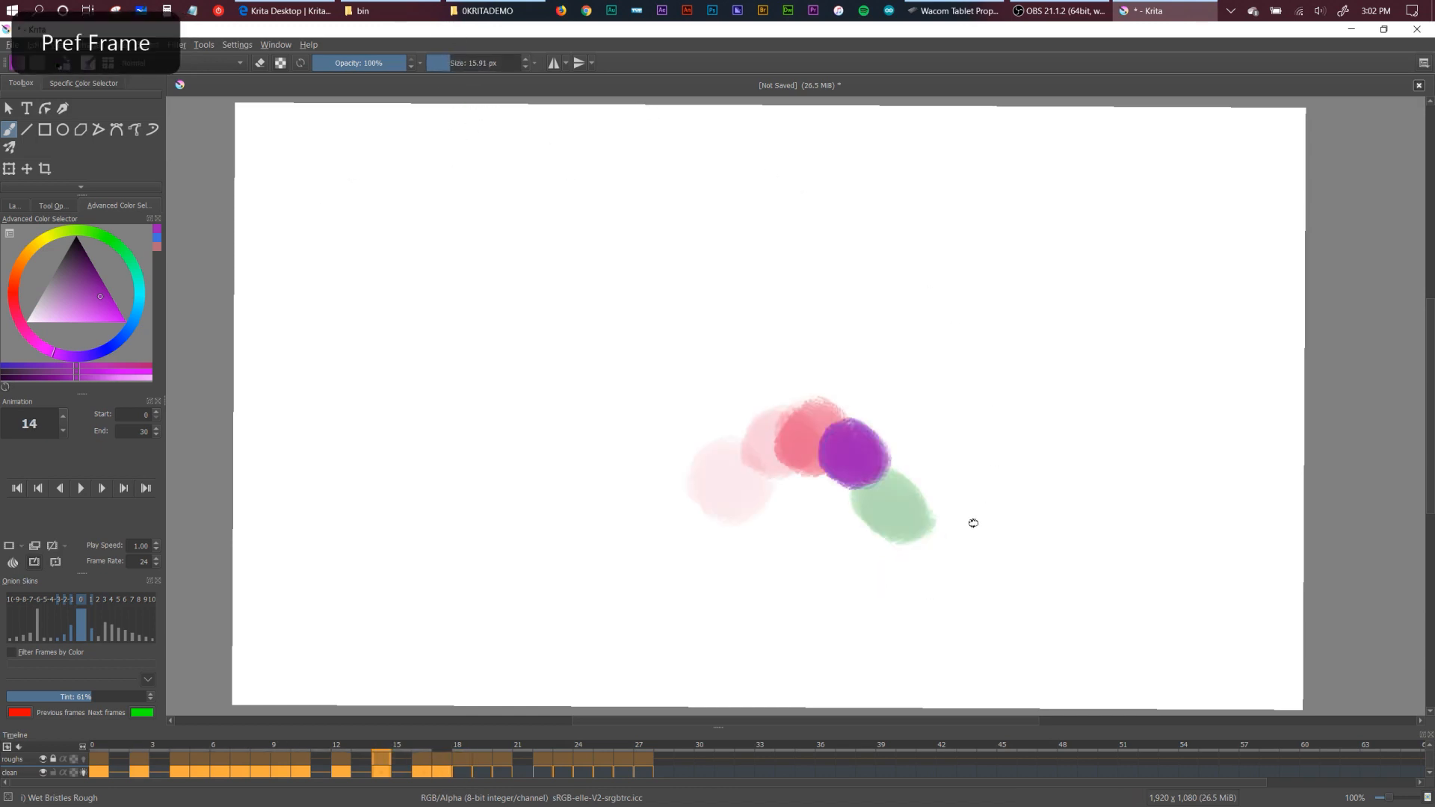
pyautogui.press('Right')
pyautogui.press('Right')
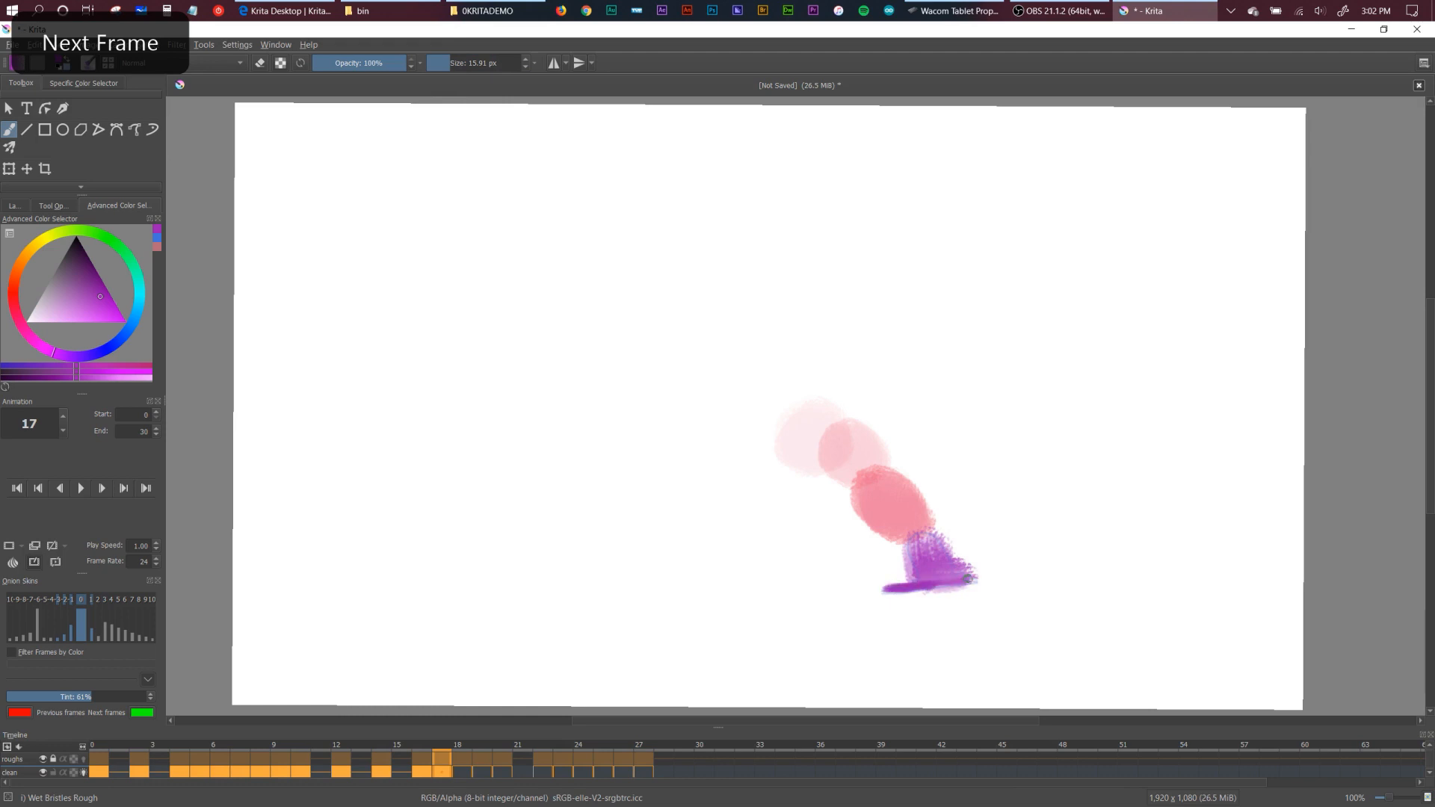
# Paint the splash over the rough on frame 18 and its upper spout on frames 19 and 20.
pyautogui.press('Right')
pyautogui.moveTo(927, 554)
pyautogui.mouseDown()
pyautogui.moveTo(945, 576)
pyautogui.moveTo(981, 565)
pyautogui.moveTo(983, 583)
pyautogui.moveTo(902, 583)
pyautogui.mouseUp()
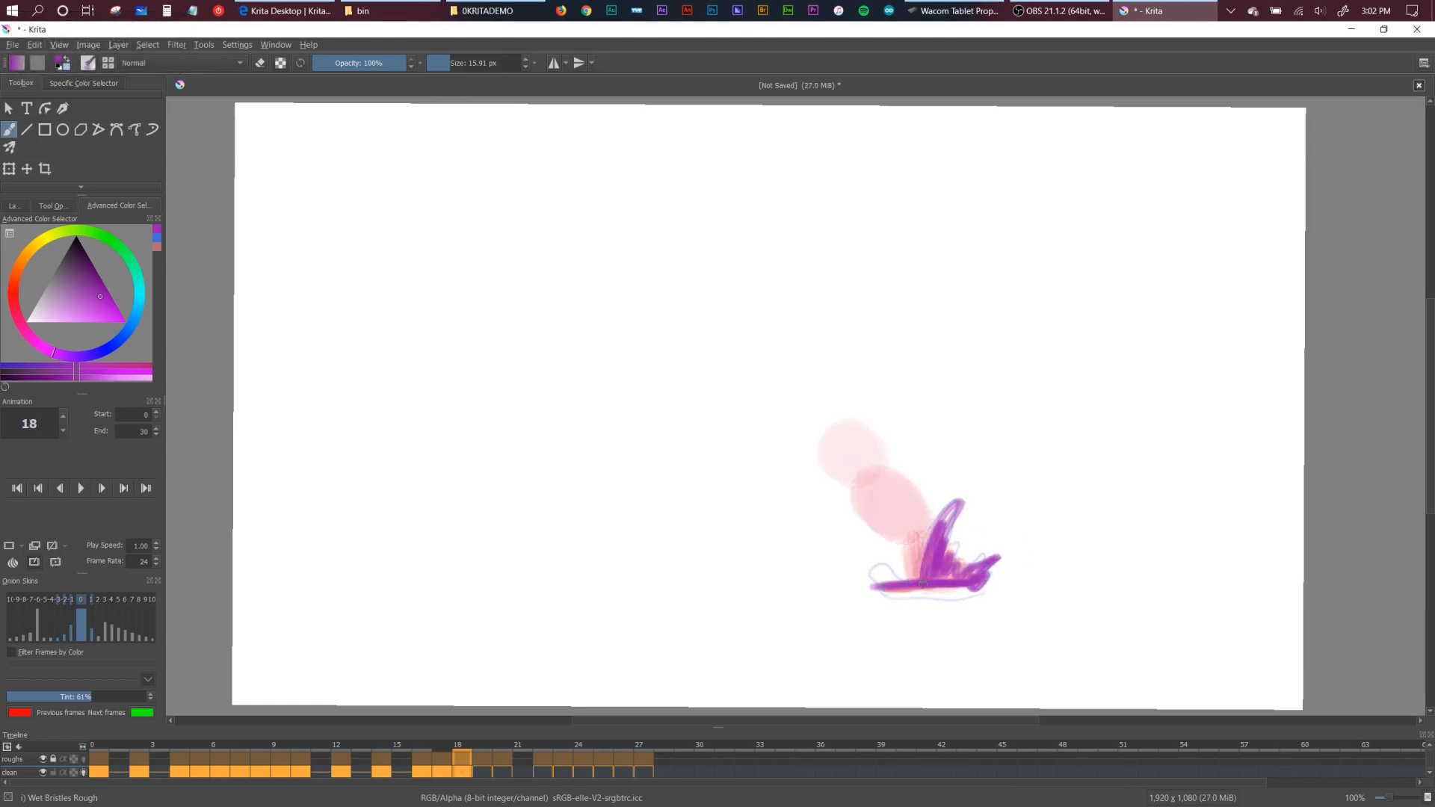
pyautogui.press('Right')
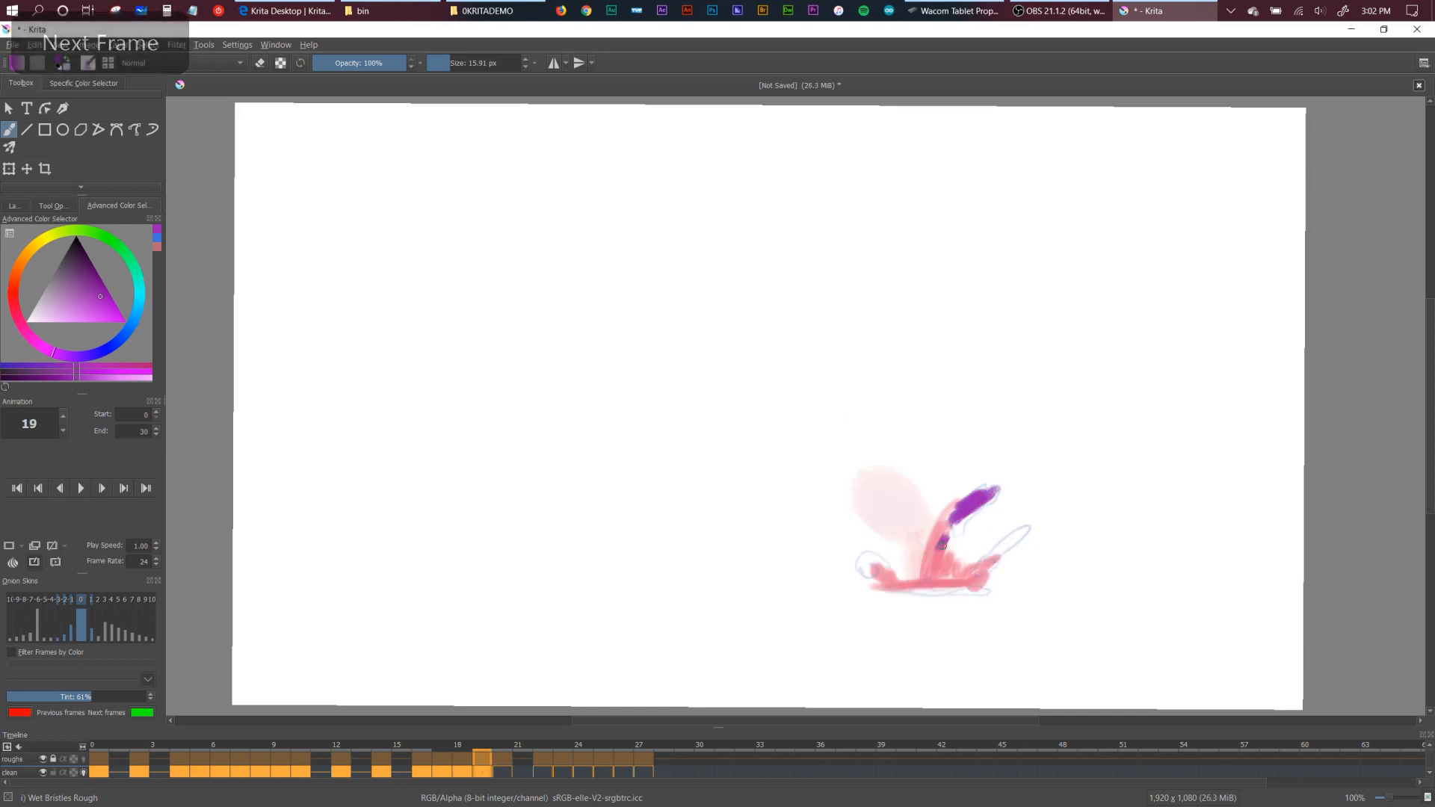
pyautogui.press('Right')
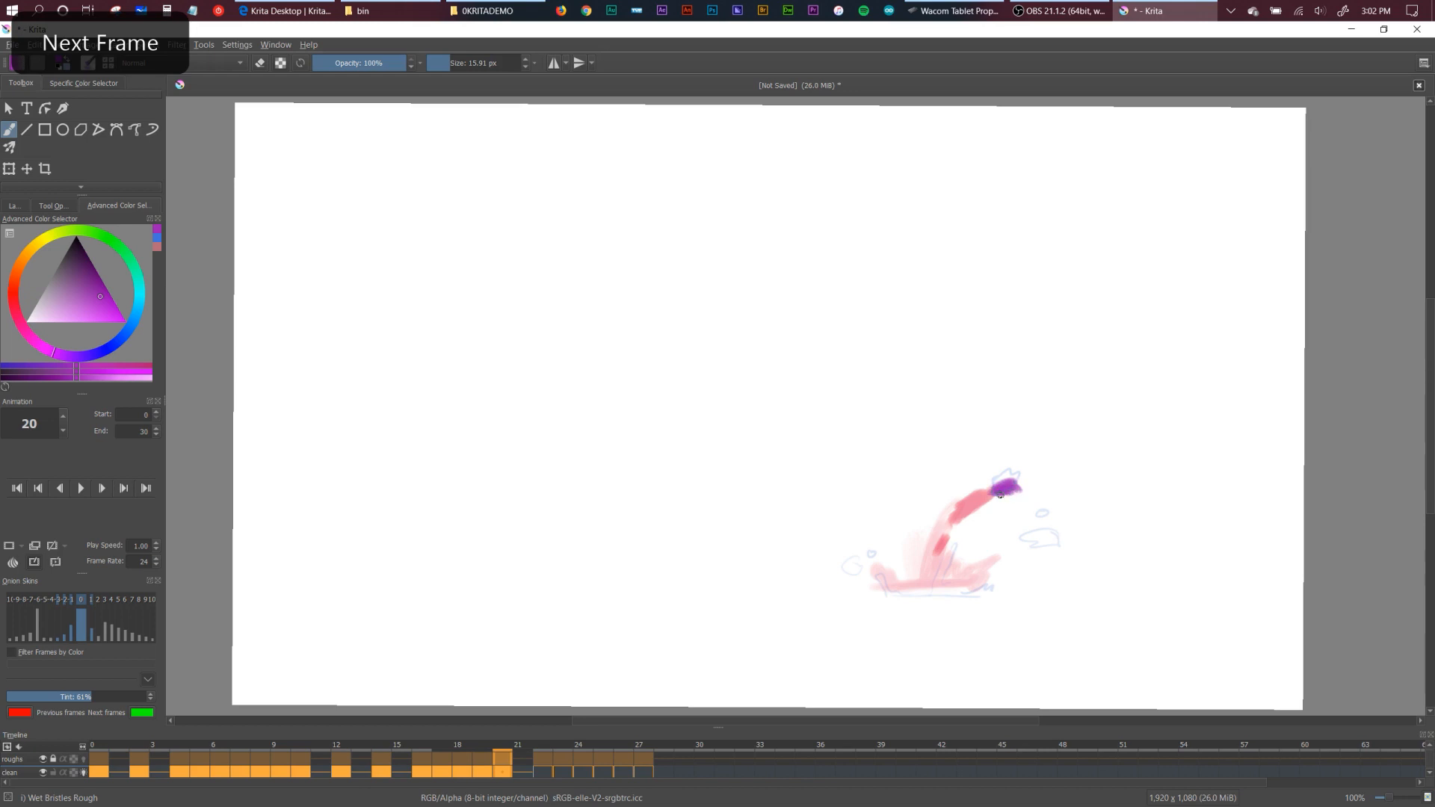
# Paint the shrinking upper droplet curving over and falling on frames 22 to 26.
pyautogui.press('Right')
pyautogui.press('Right')
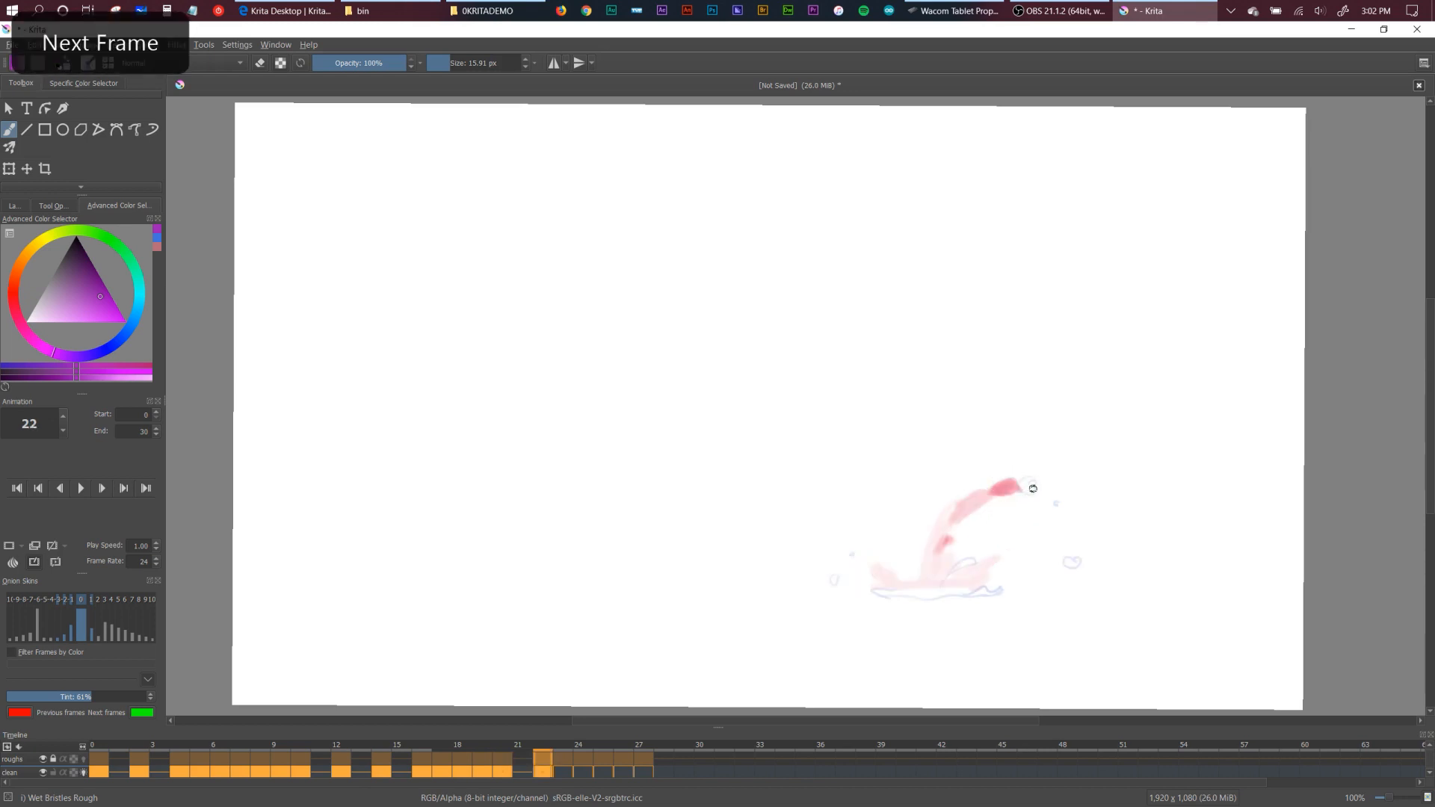
pyautogui.press('Right')
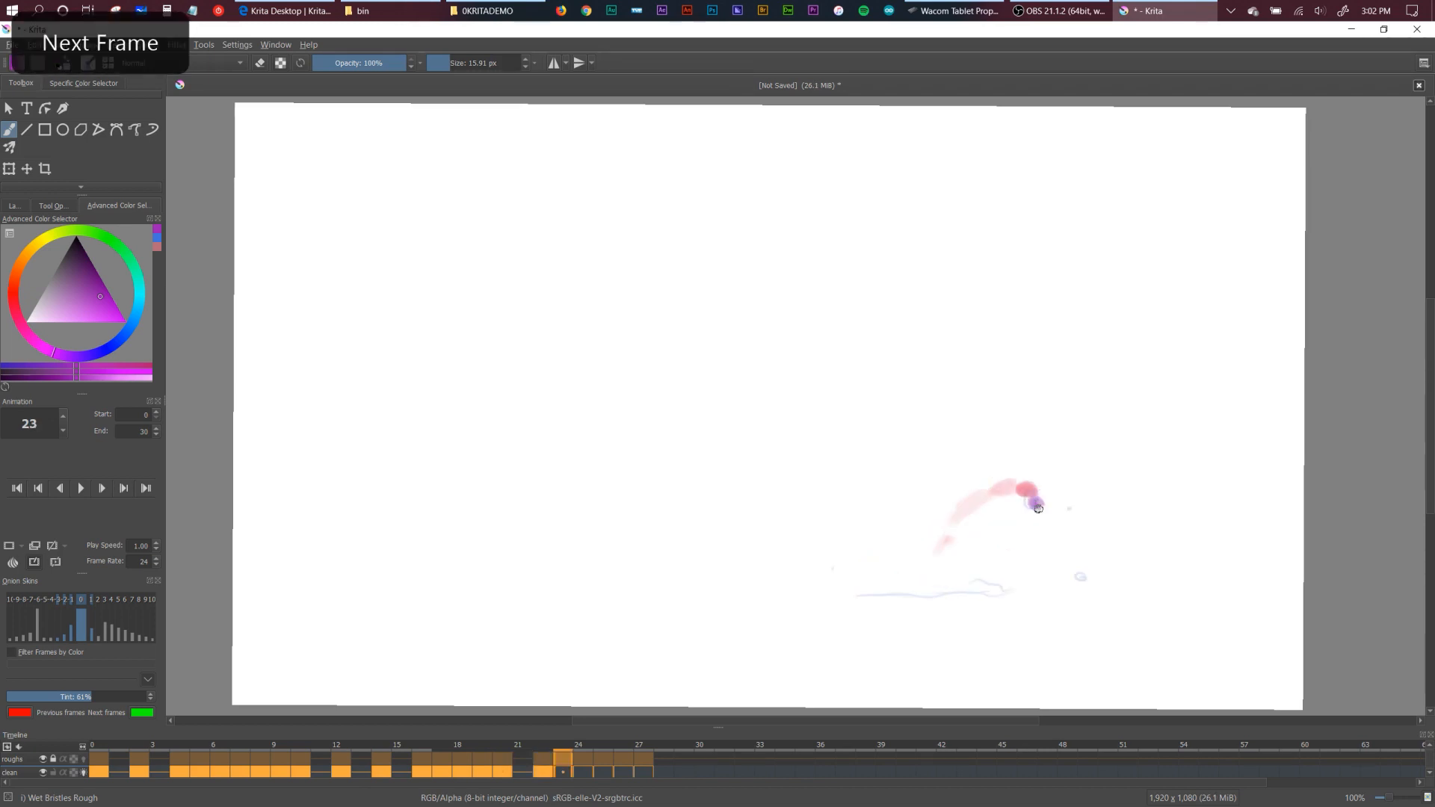
pyautogui.press('Right')
pyautogui.press('Right')
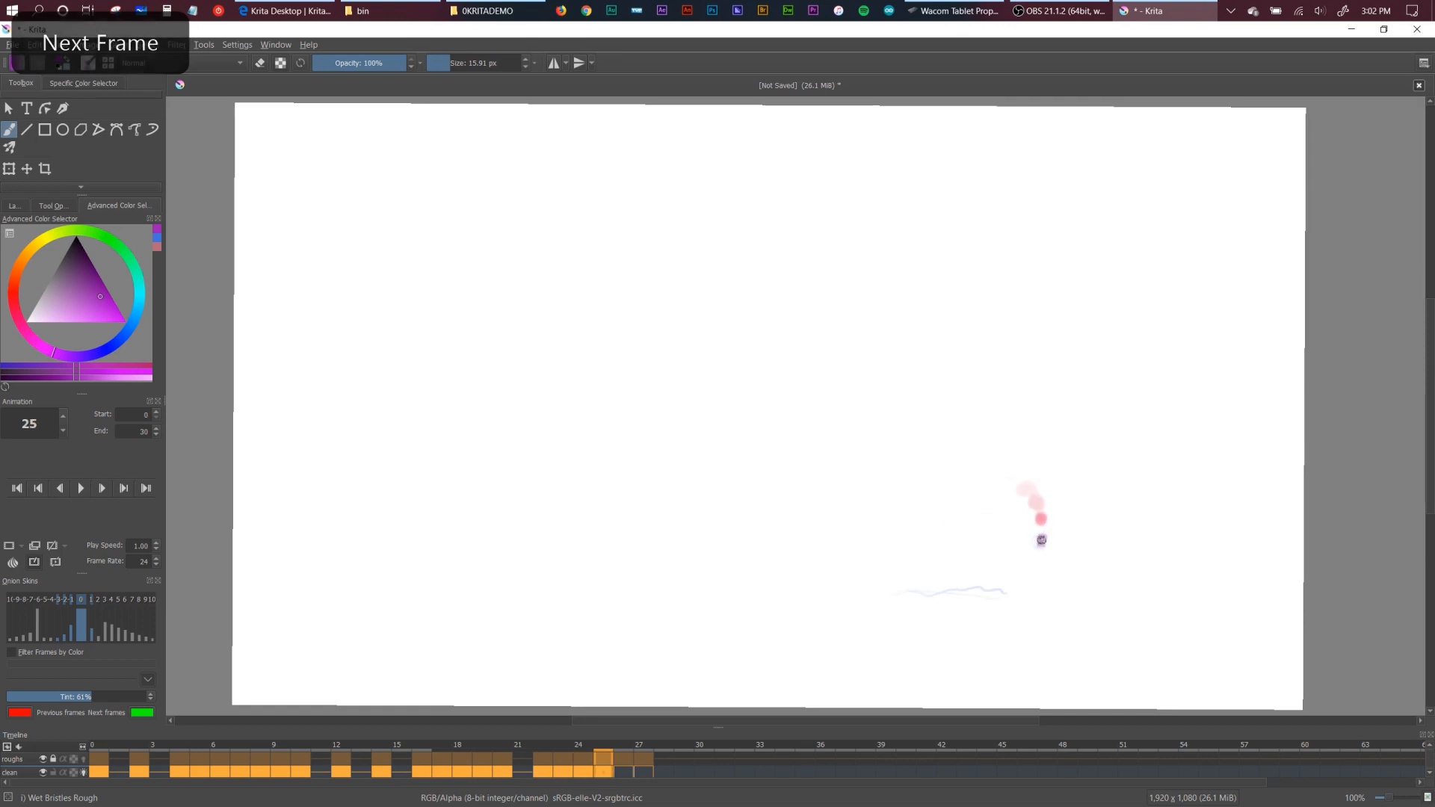
pyautogui.press('Right')
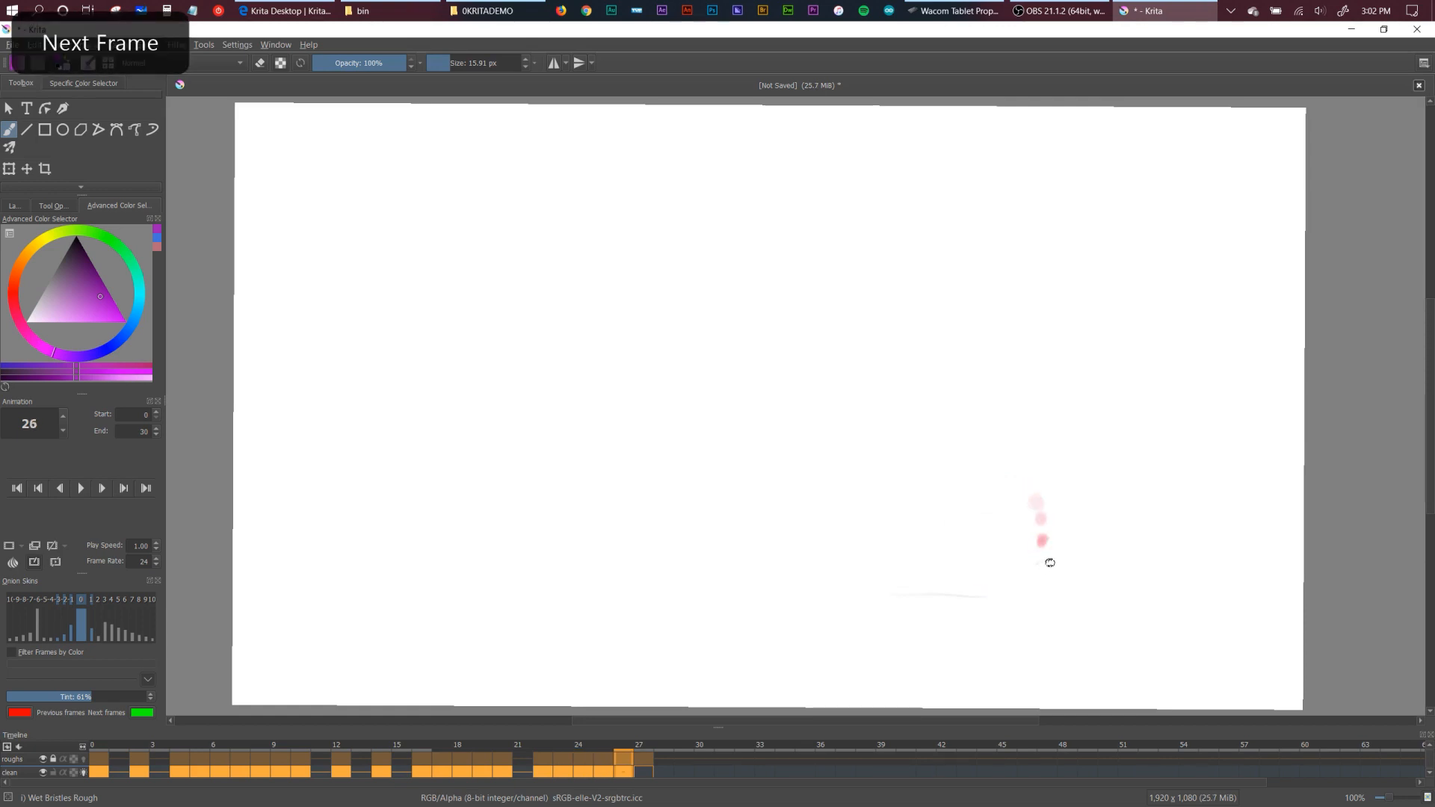
# Return to frame 19 and paint the splash's lower right arm over the rough.
pyautogui.press('Left')
pyautogui.press('Left')
pyautogui.press('Left')
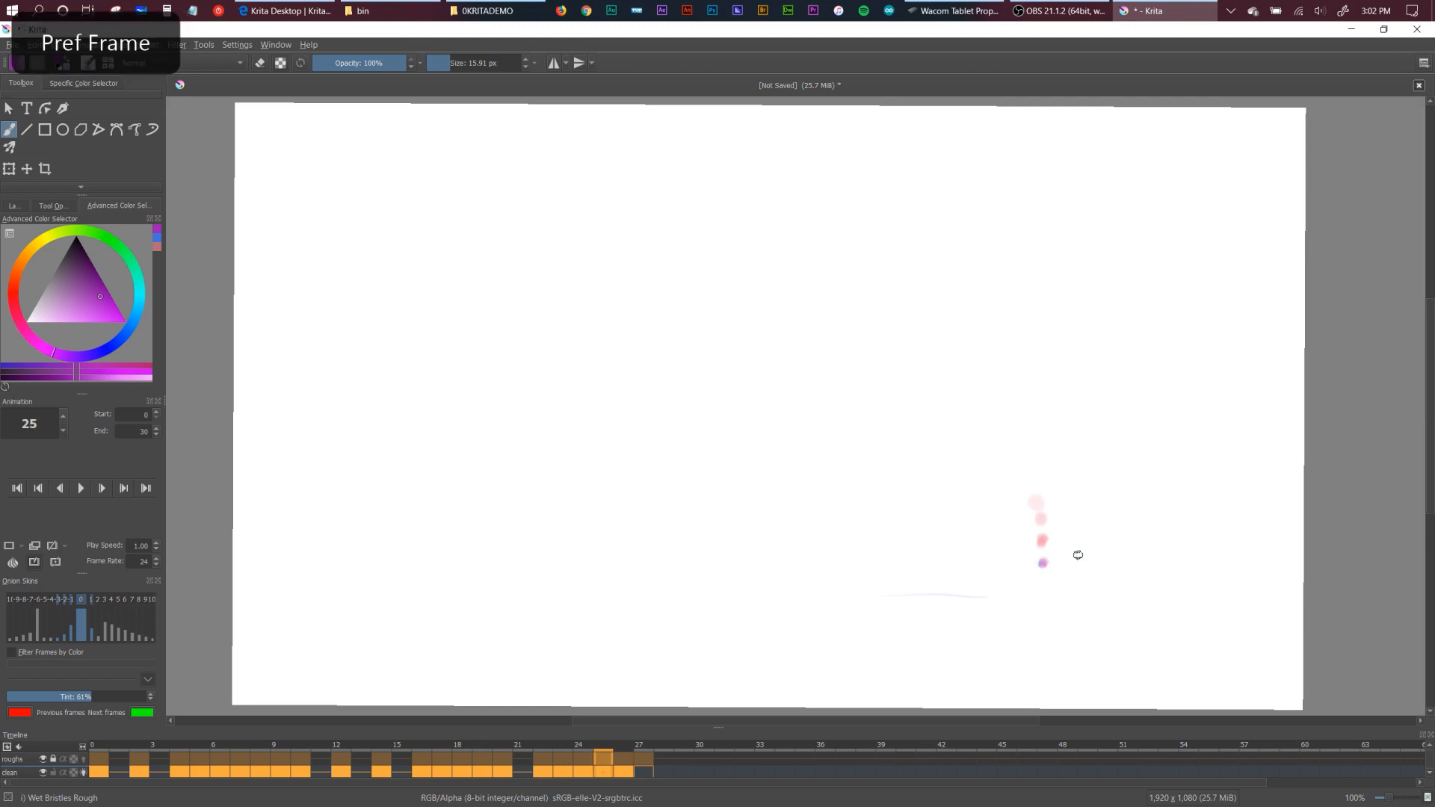
pyautogui.press('Left')
pyautogui.press('Left')
pyautogui.press('Left')
pyautogui.press('Left')
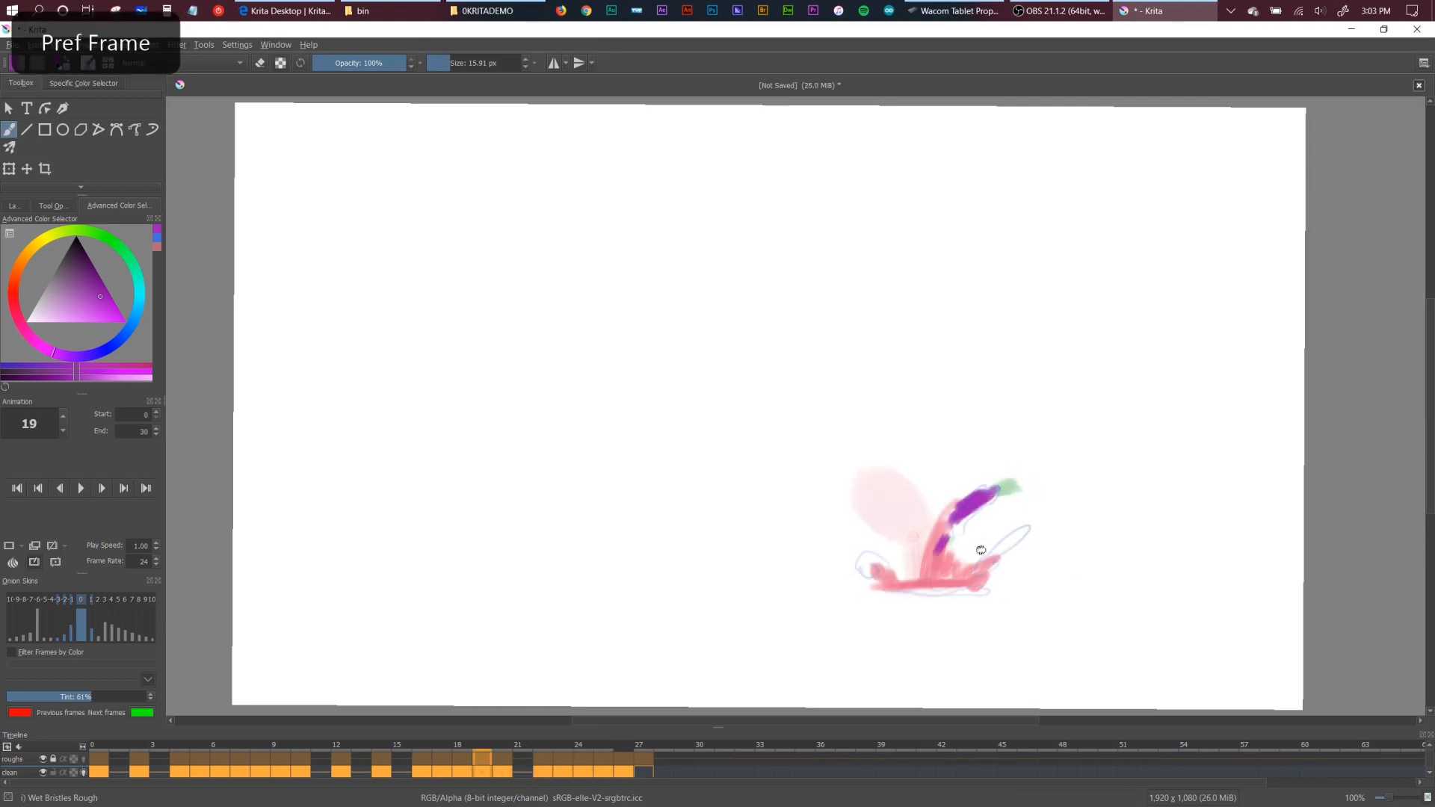
pyautogui.press('Left')
pyautogui.press('Right')
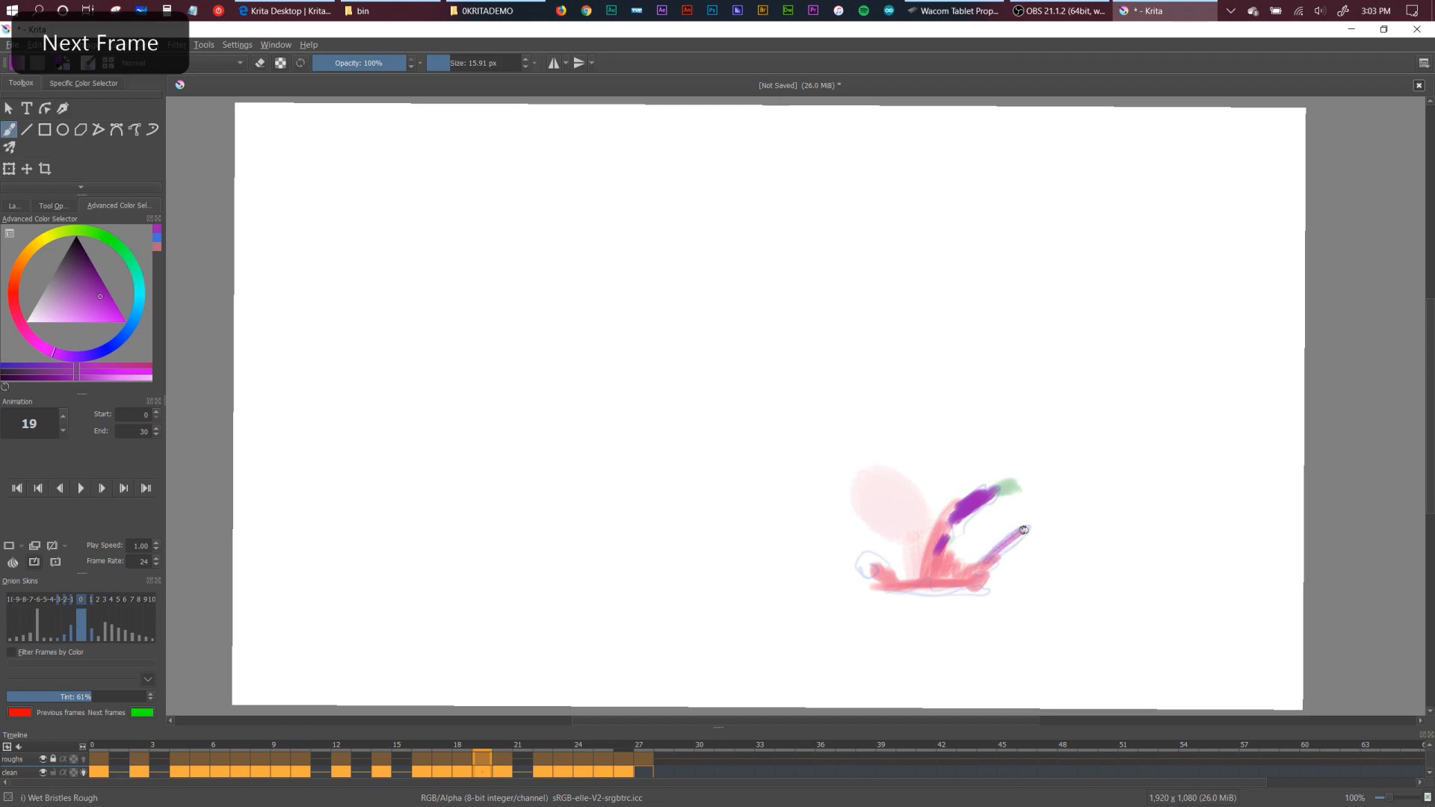
# Paint the small droplet flying off the splash's right arm on frames 20 to 24.
pyautogui.press('Right')
pyautogui.moveTo(1037, 517); pyautogui.dragTo(1047, 513)
pyautogui.press('Right')
pyautogui.press('Right')
pyautogui.press('Right')
pyautogui.click(1072, 506)
pyautogui.press('Right')
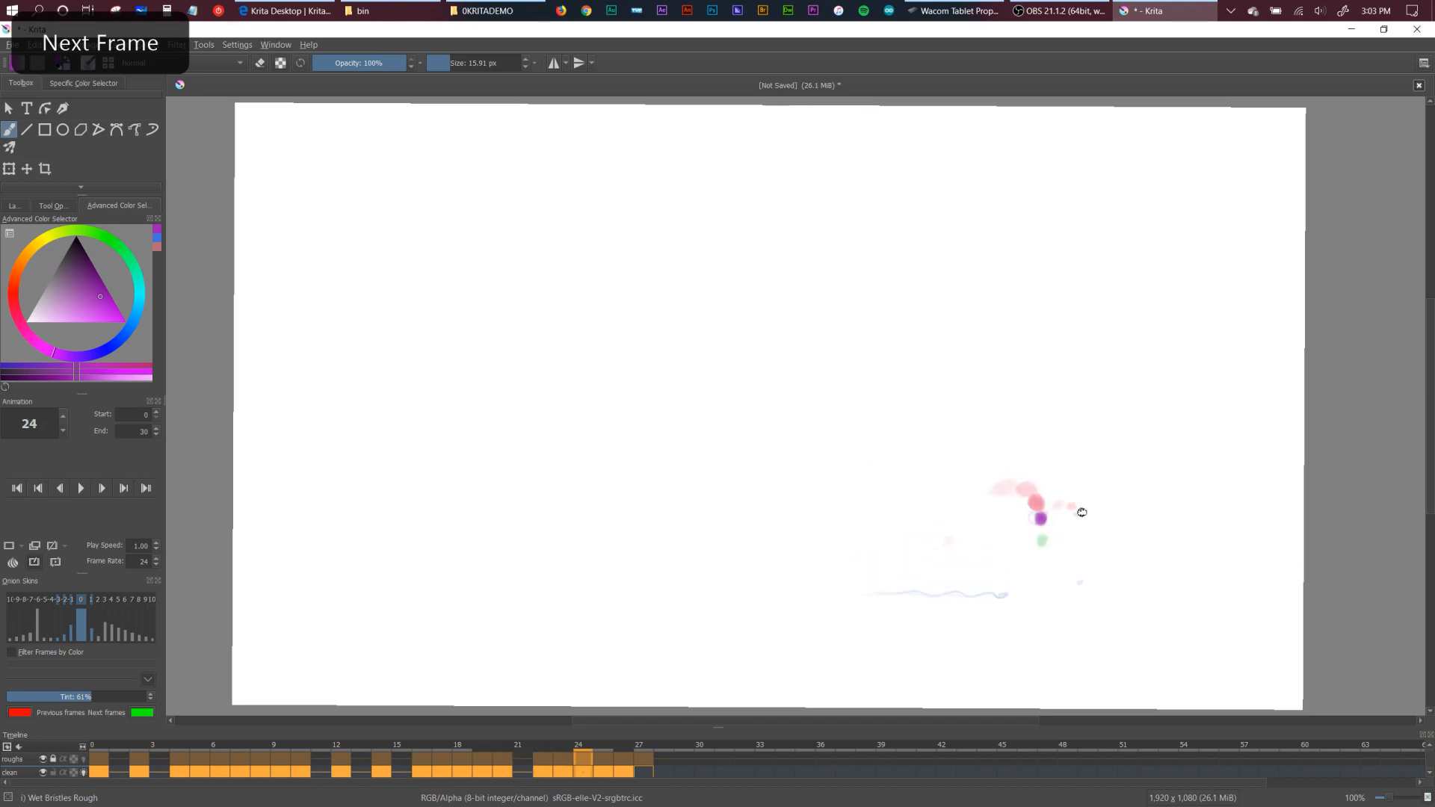
# Return to frame 20 and paint the larger right-hand droplet, continuing its fall through the following frames.
pyautogui.press('Left')
pyautogui.press('Left')
pyautogui.press('Left')
pyautogui.press('Left')
pyautogui.press('Left')
pyautogui.press('Right')
pyautogui.hotkey('ctrl', 'z')
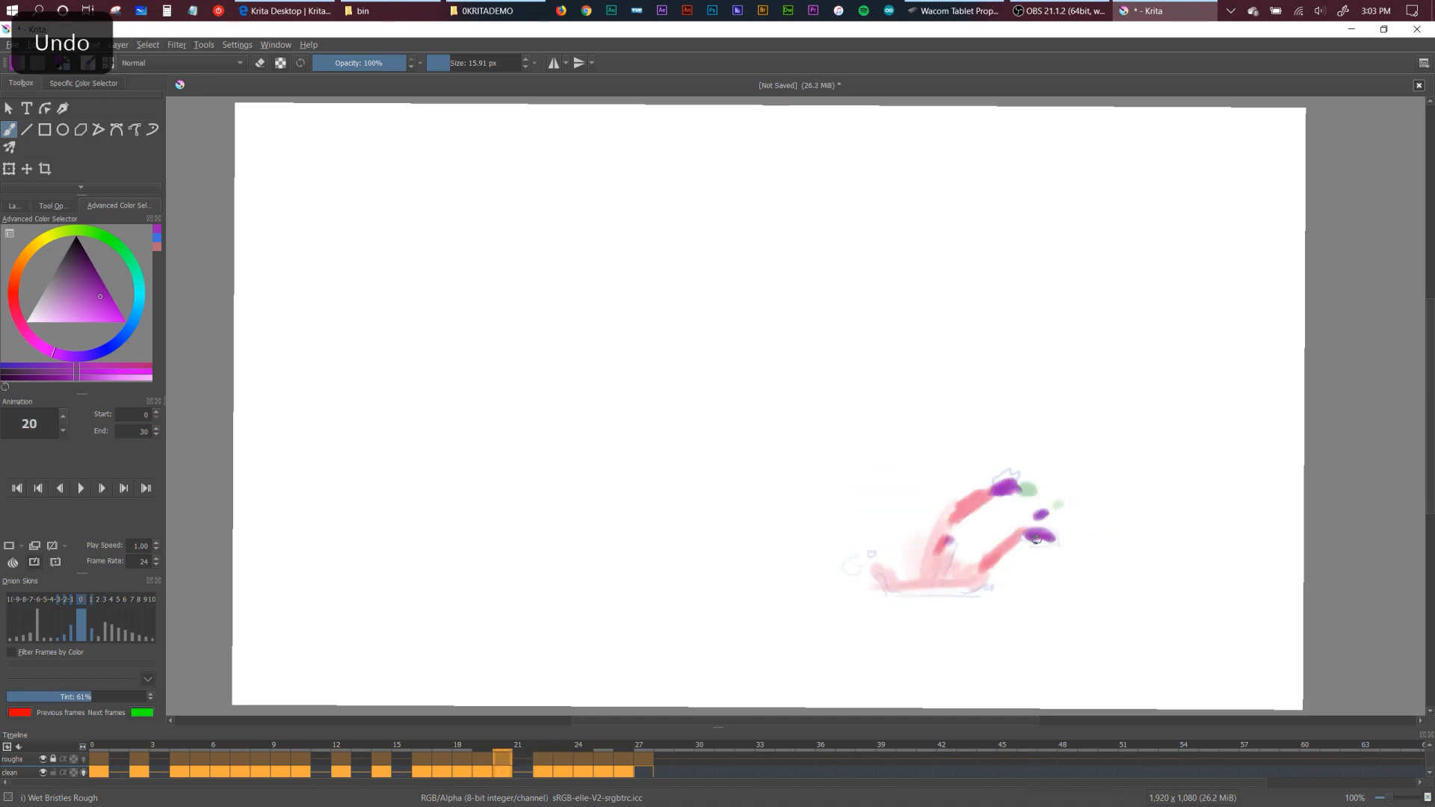
pyautogui.press('Right')
pyautogui.press('Right')
pyautogui.press('Right')
# Go back to frame 18 and paint the droplets on the splash's left side from frame 19 onward.
pyautogui.press('Left')
pyautogui.press('Left')
pyautogui.press('Left')
pyautogui.press('Left')
pyautogui.press('Left')
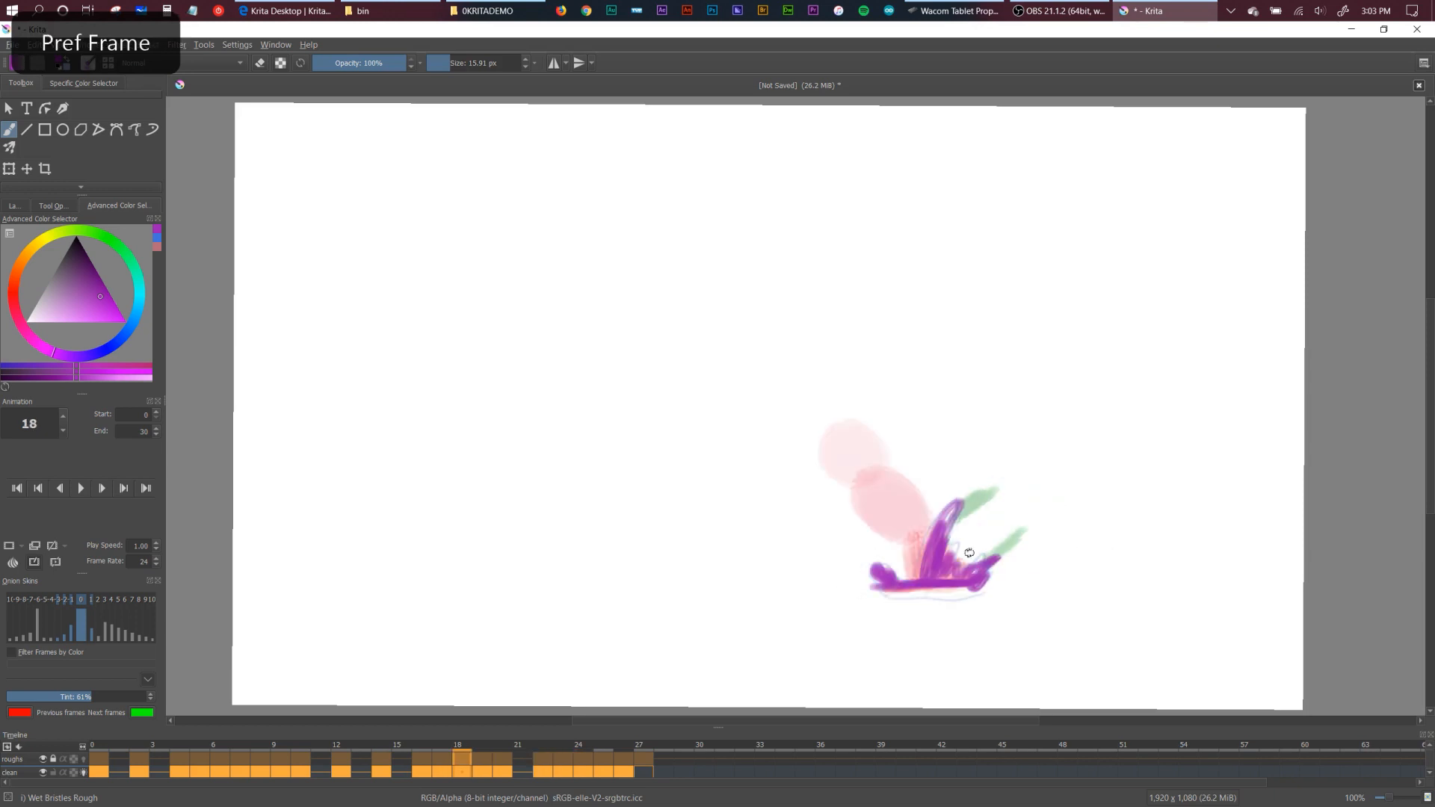
pyautogui.press('Right')
pyautogui.press('Right')
pyautogui.press('Right')
pyautogui.press('Right')
pyautogui.moveTo(848, 567)
pyautogui.mouseDown()
pyautogui.moveTo(982, 587)
pyautogui.moveTo(882, 583)
pyautogui.mouseUp()
pyautogui.click(838, 580)
pyautogui.press('Right')
# Go back to frame 19 and paint the flat puddle that forms the splash's base.
pyautogui.press('Left')
pyautogui.press('Left')
pyautogui.press('Left')
pyautogui.press('Left')
pyautogui.press('Left')
pyautogui.press('Right')
pyautogui.press('Left')
pyautogui.press('Left')
pyautogui.press('Right')
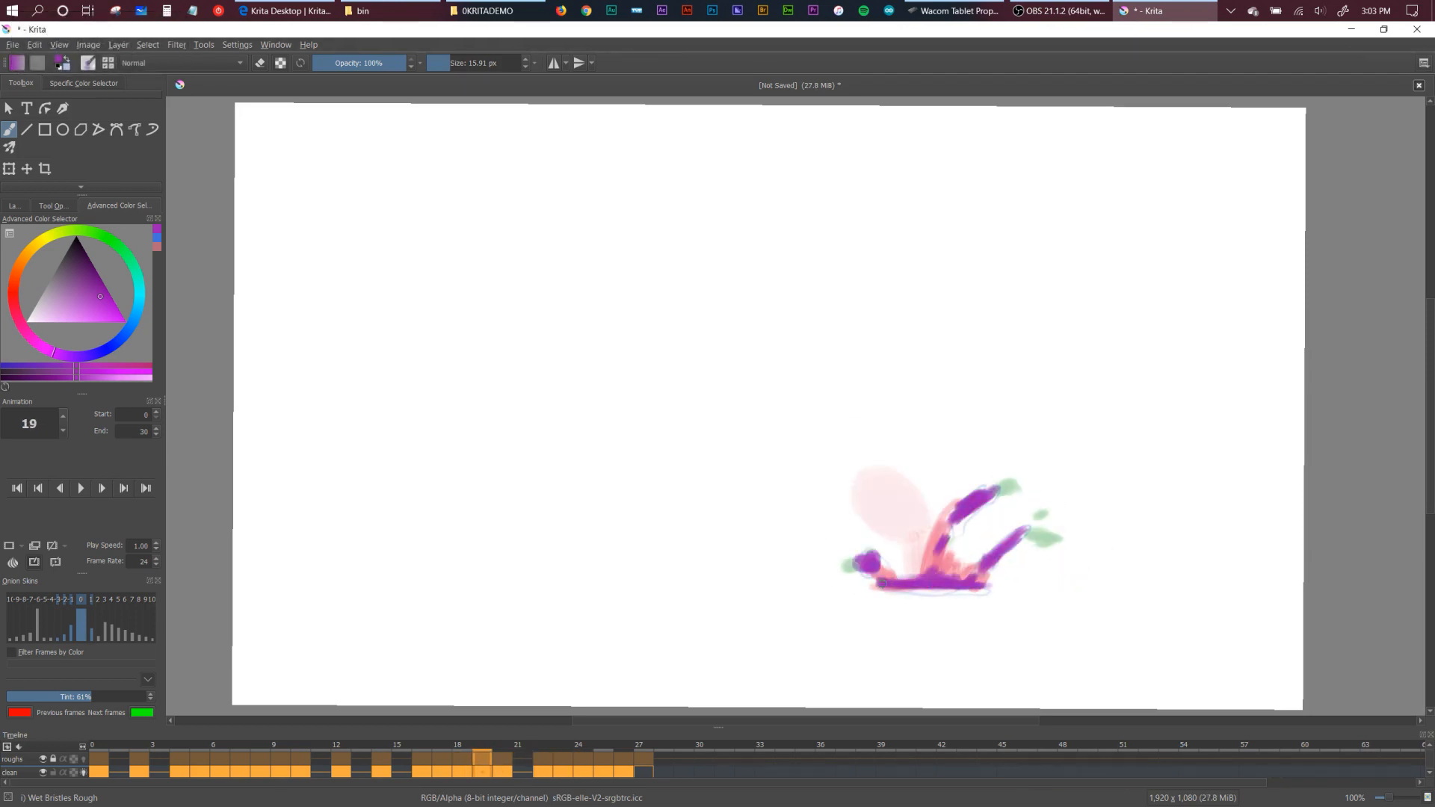
# Paint the flat puddle stroke along the splash's base on frames 20 to 25.
pyautogui.press('Right')
pyautogui.press('Right')
pyautogui.press('Right')
pyautogui.press('Right')
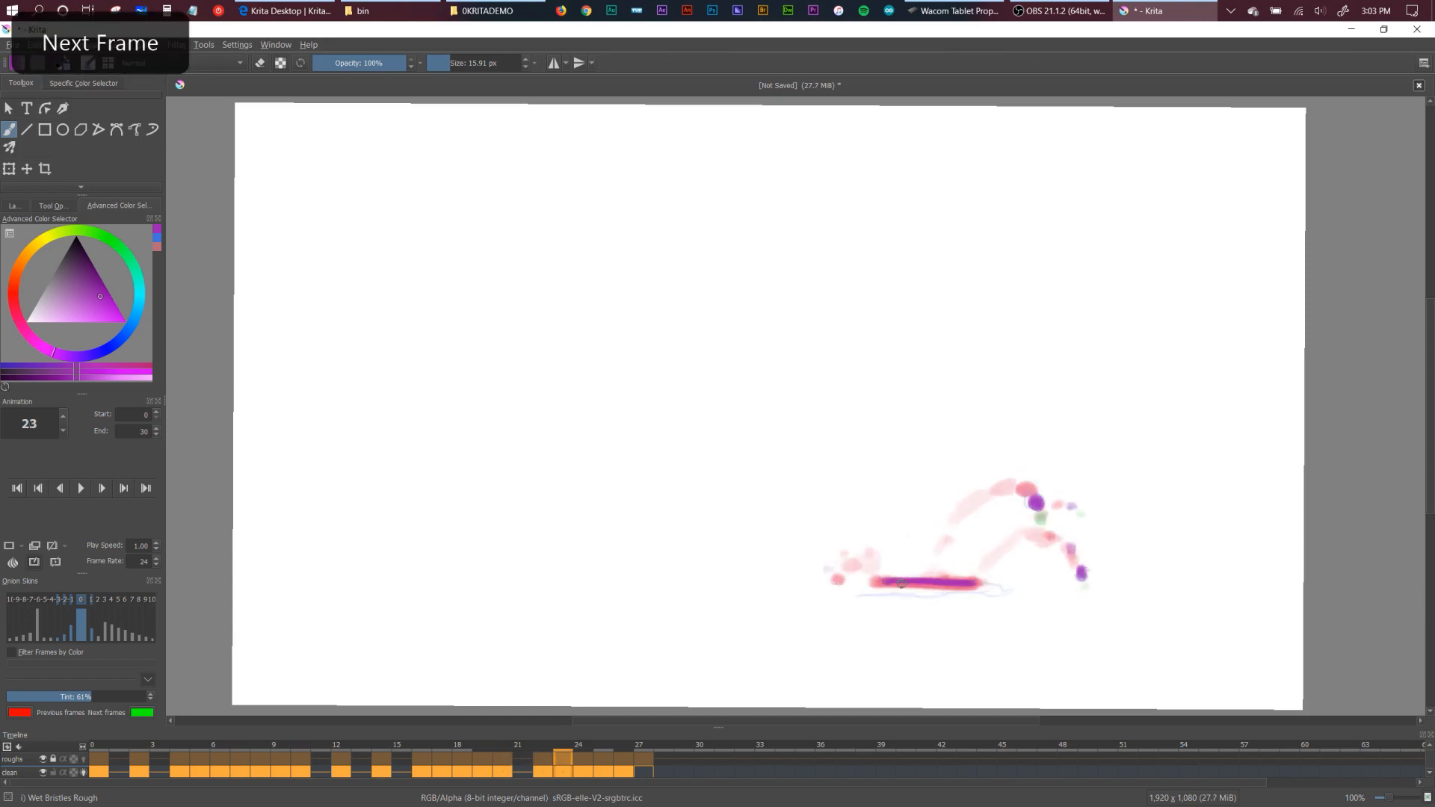
pyautogui.press('Right')
pyautogui.press('Right')
pyautogui.moveTo(880, 582); pyautogui.dragTo(977, 586)
pyautogui.hotkey('ctrl', 'z')
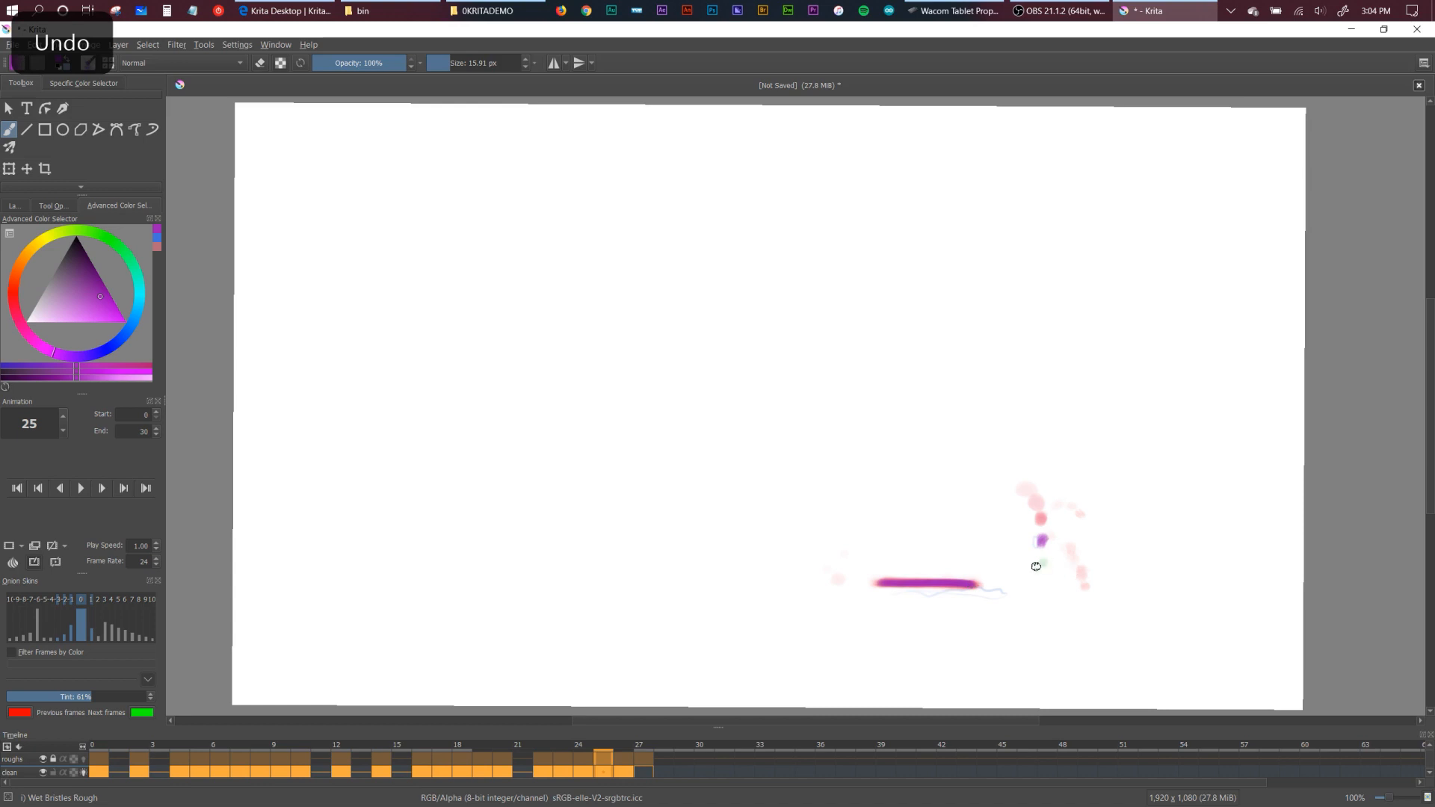
# Paint the remaining puddle stroke on frames 26 and 27.
pyautogui.press('Right')
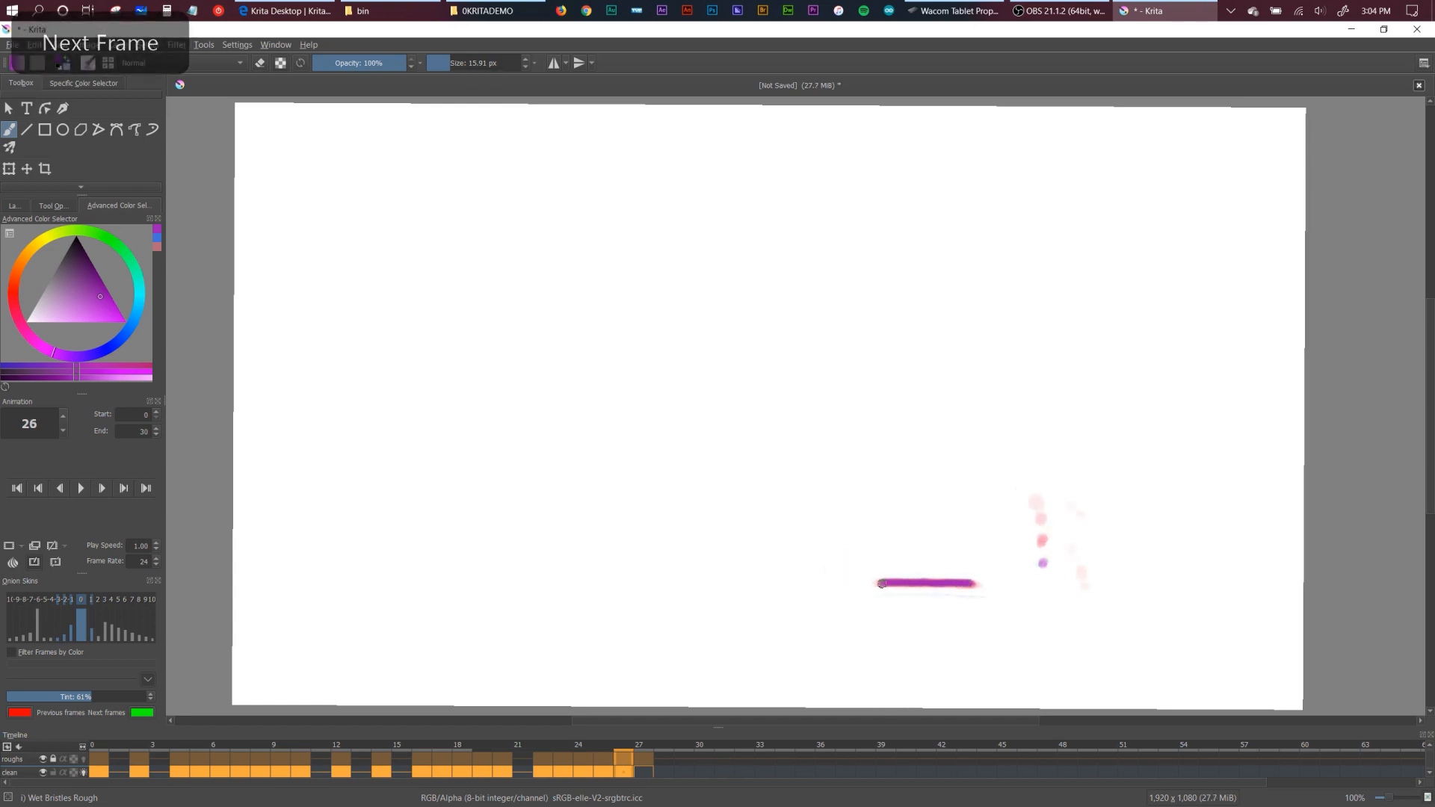
pyautogui.press('Right')
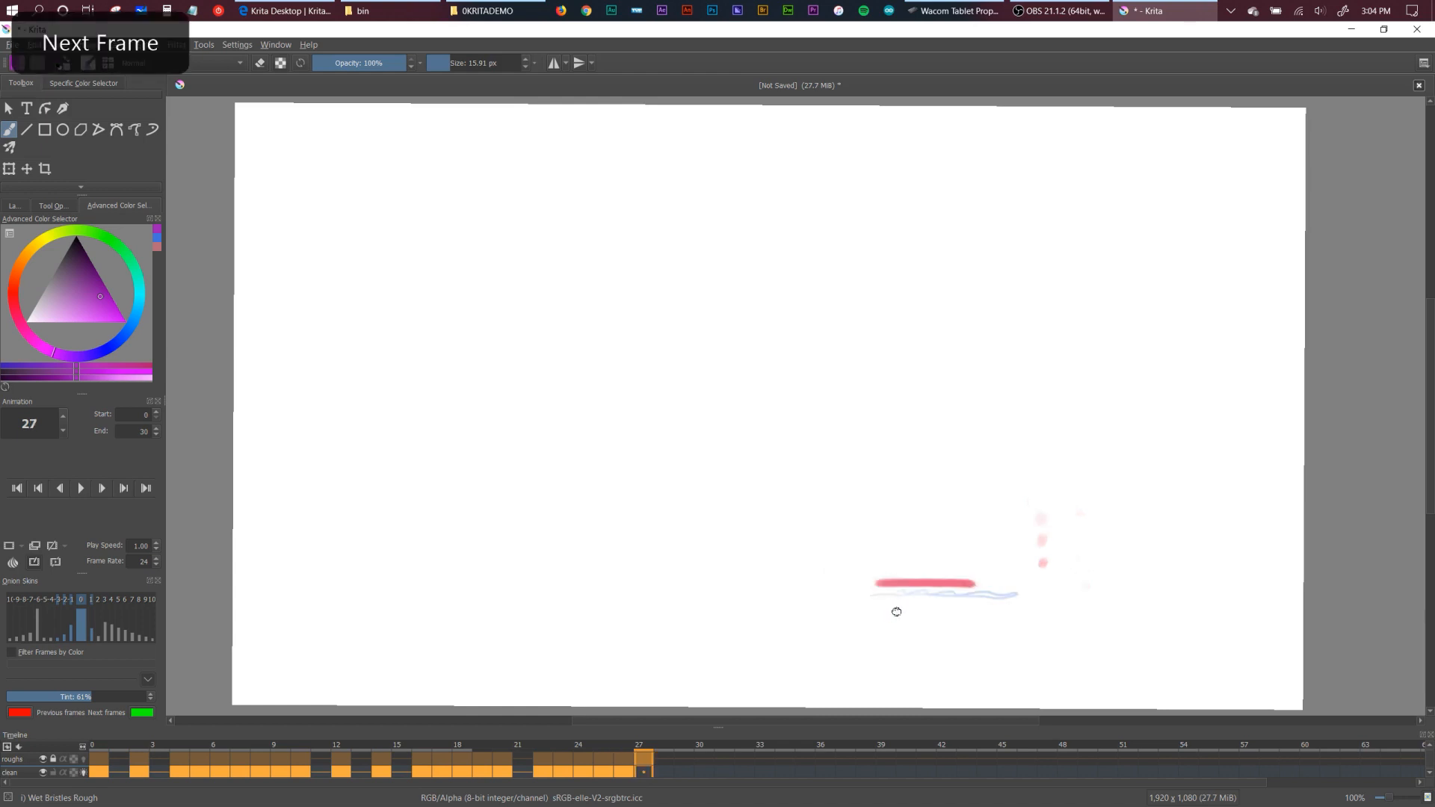
pyautogui.press('Left')
pyautogui.press('Right')
pyautogui.moveTo(878, 582); pyautogui.dragTo(936, 581)
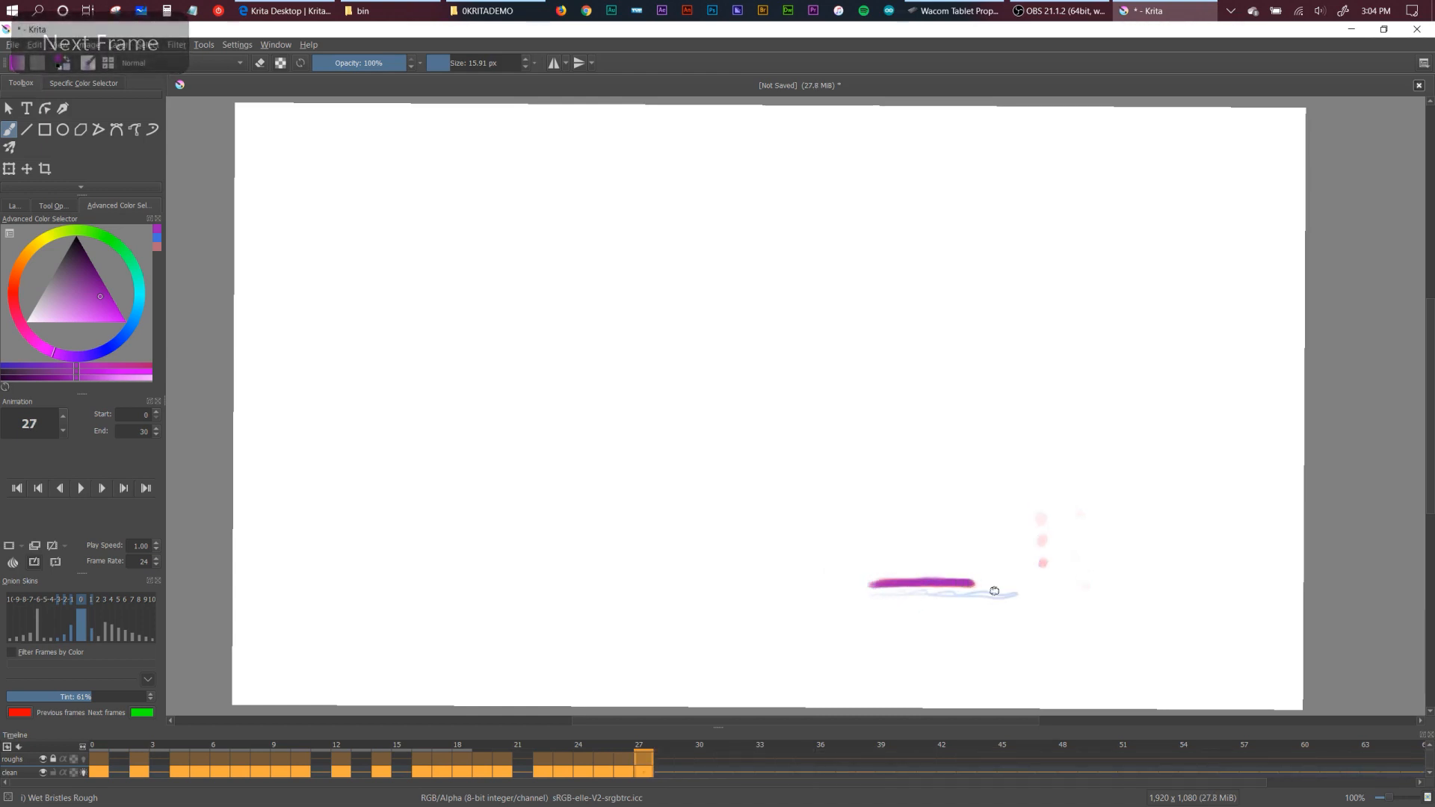
# Go back to frame 23 and even out the purple puddle stroke along the splash's base through frame 27.
pyautogui.press('Left')
pyautogui.press('Left')
pyautogui.press('Left')
pyautogui.press('Left')
pyautogui.press('Left')
pyautogui.press('Left')
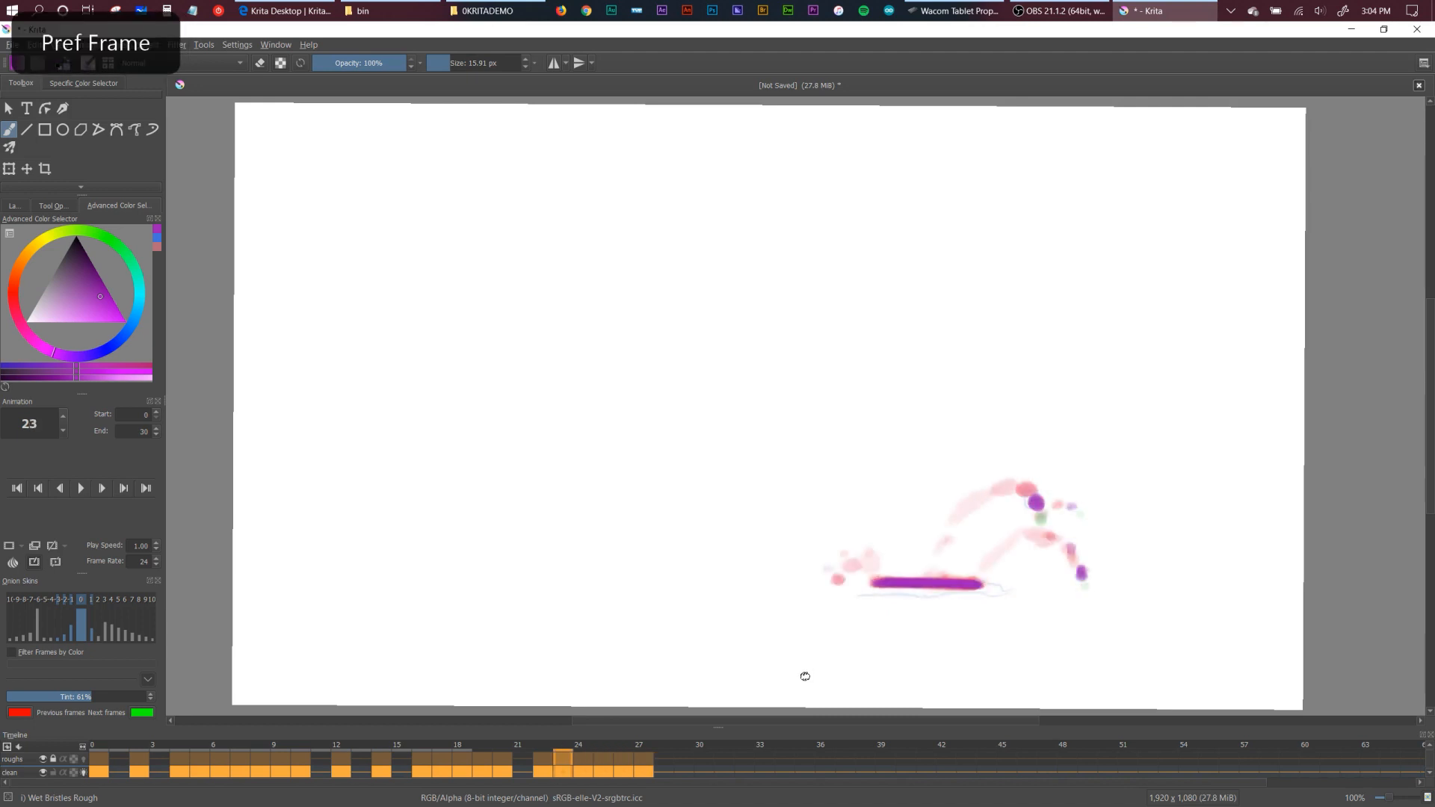
pyautogui.press('Right')
pyautogui.press('Right')
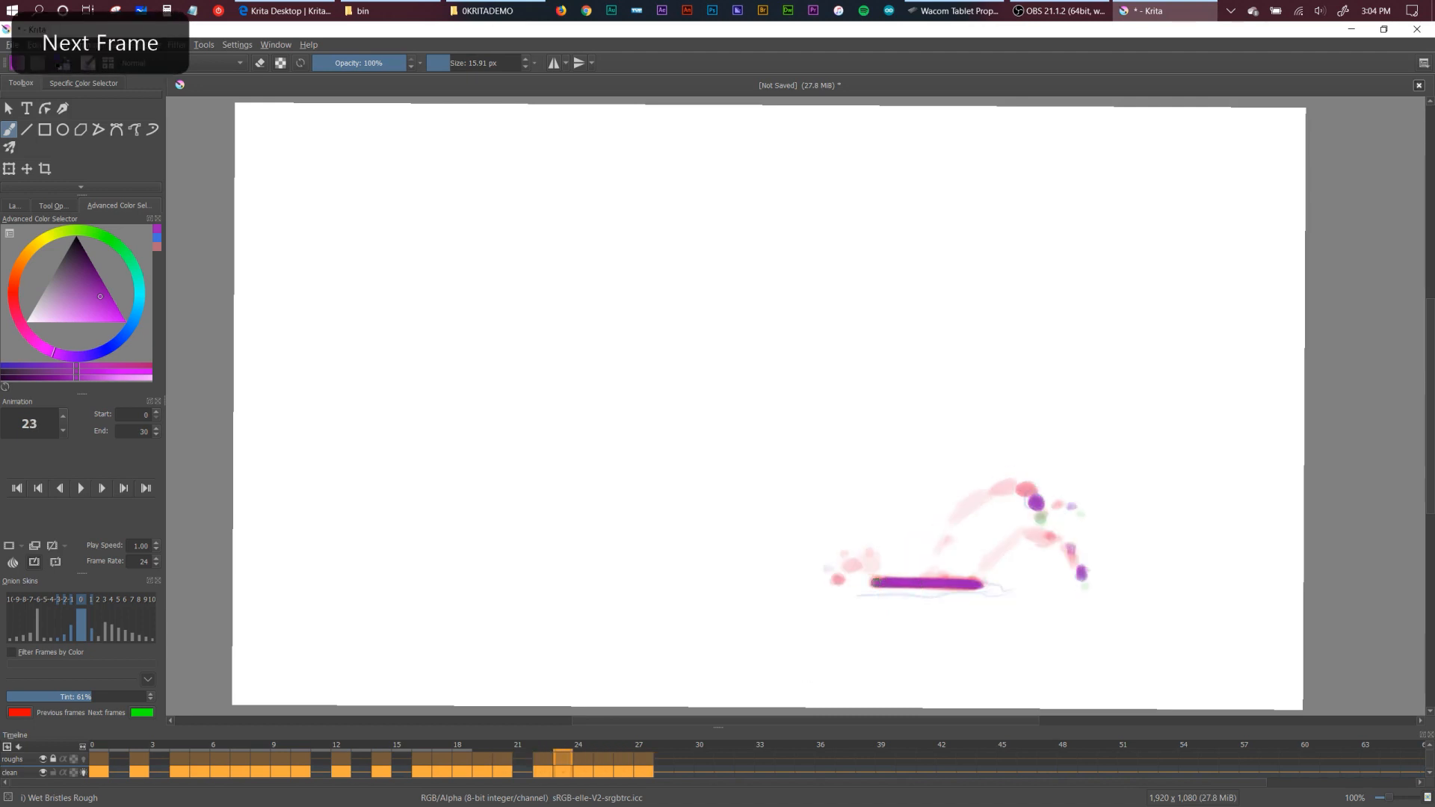
pyautogui.press('Right')
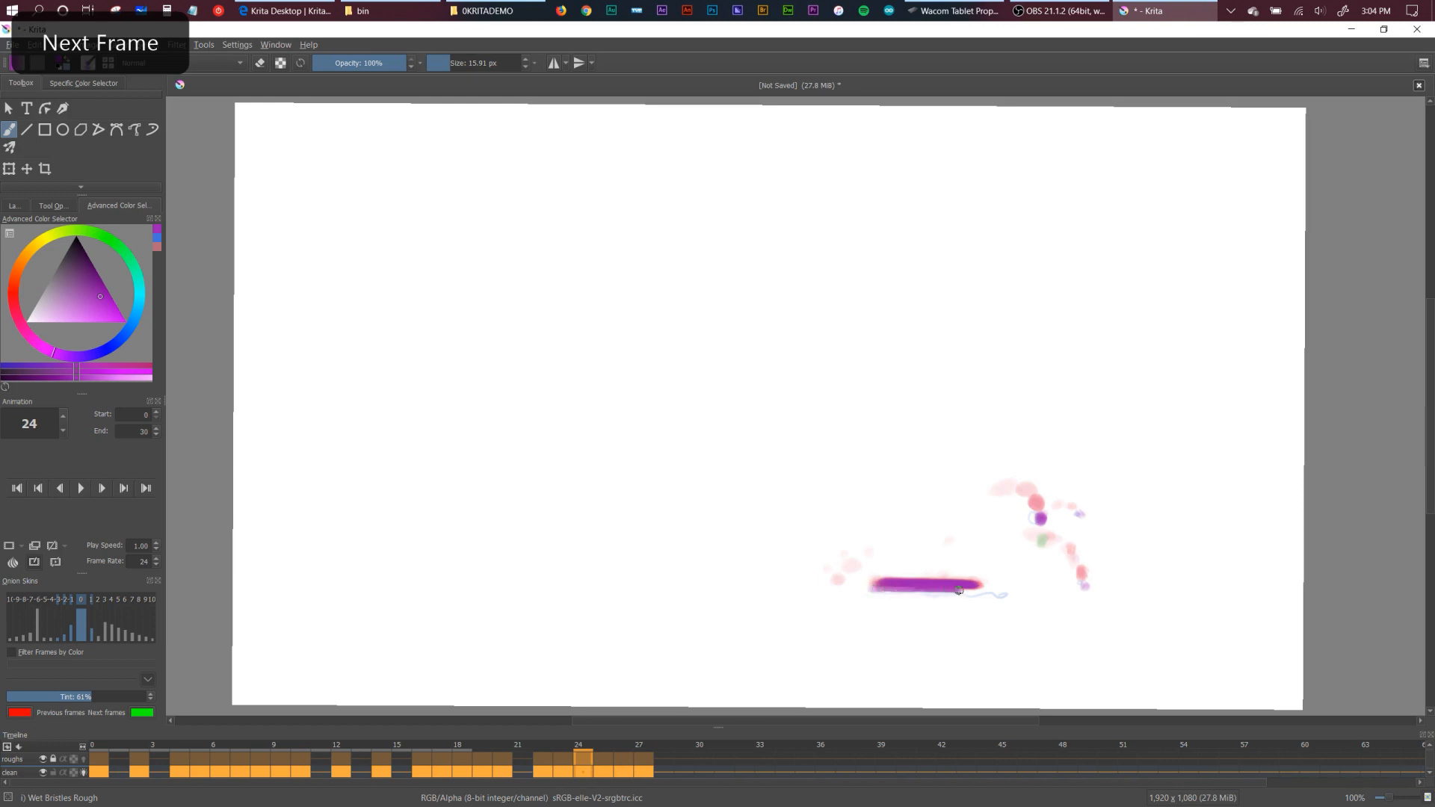
pyautogui.press('Right')
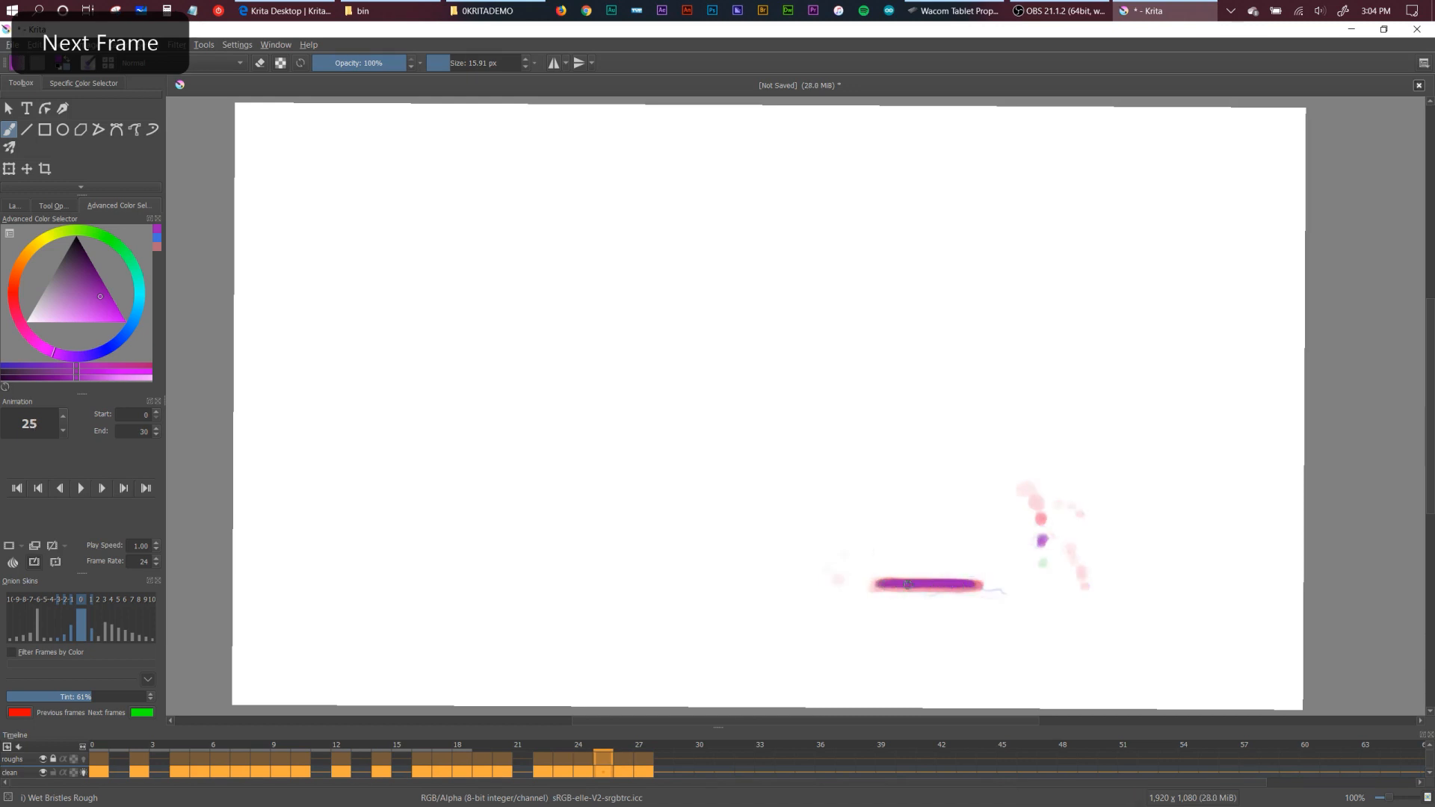
pyautogui.press('Right')
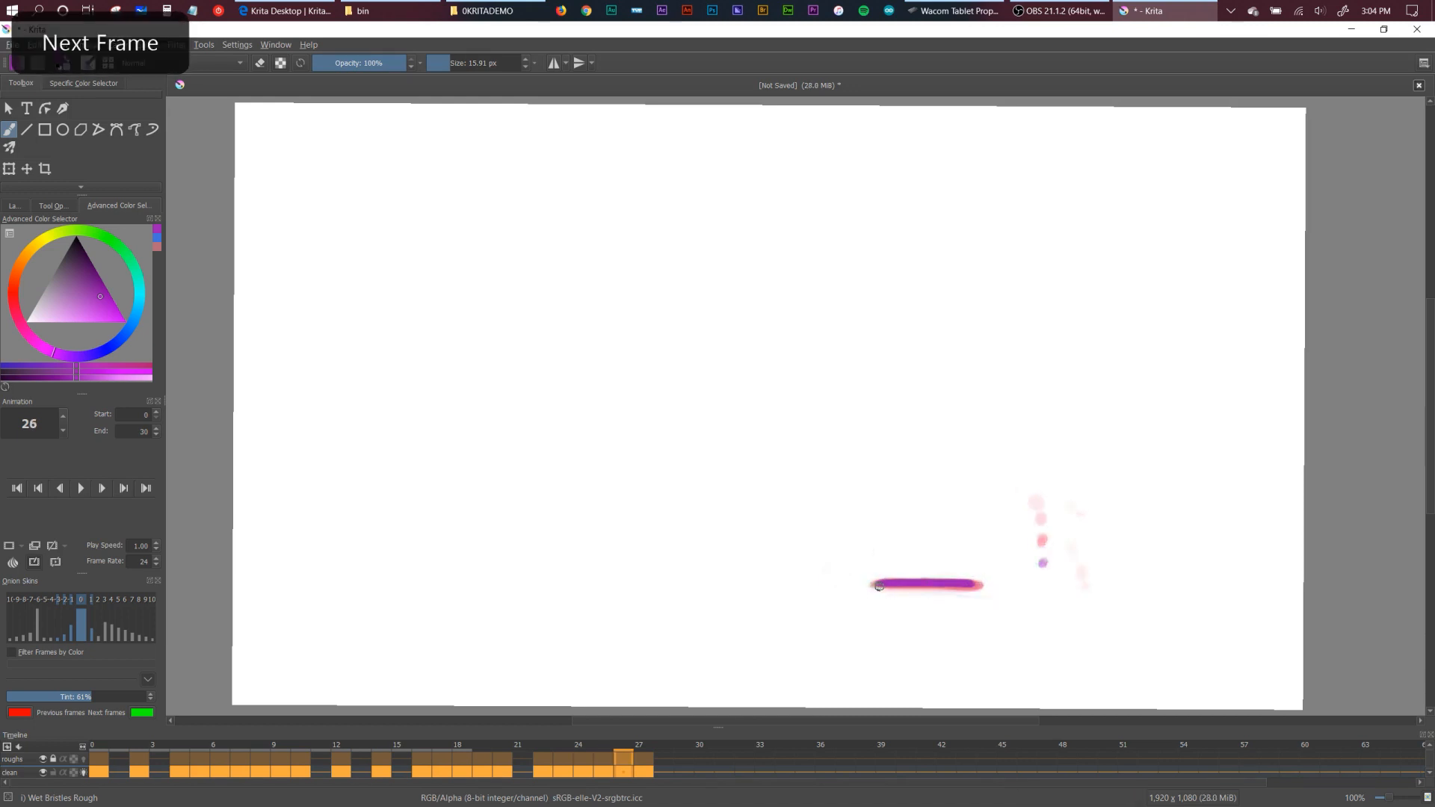
pyautogui.press('Right')
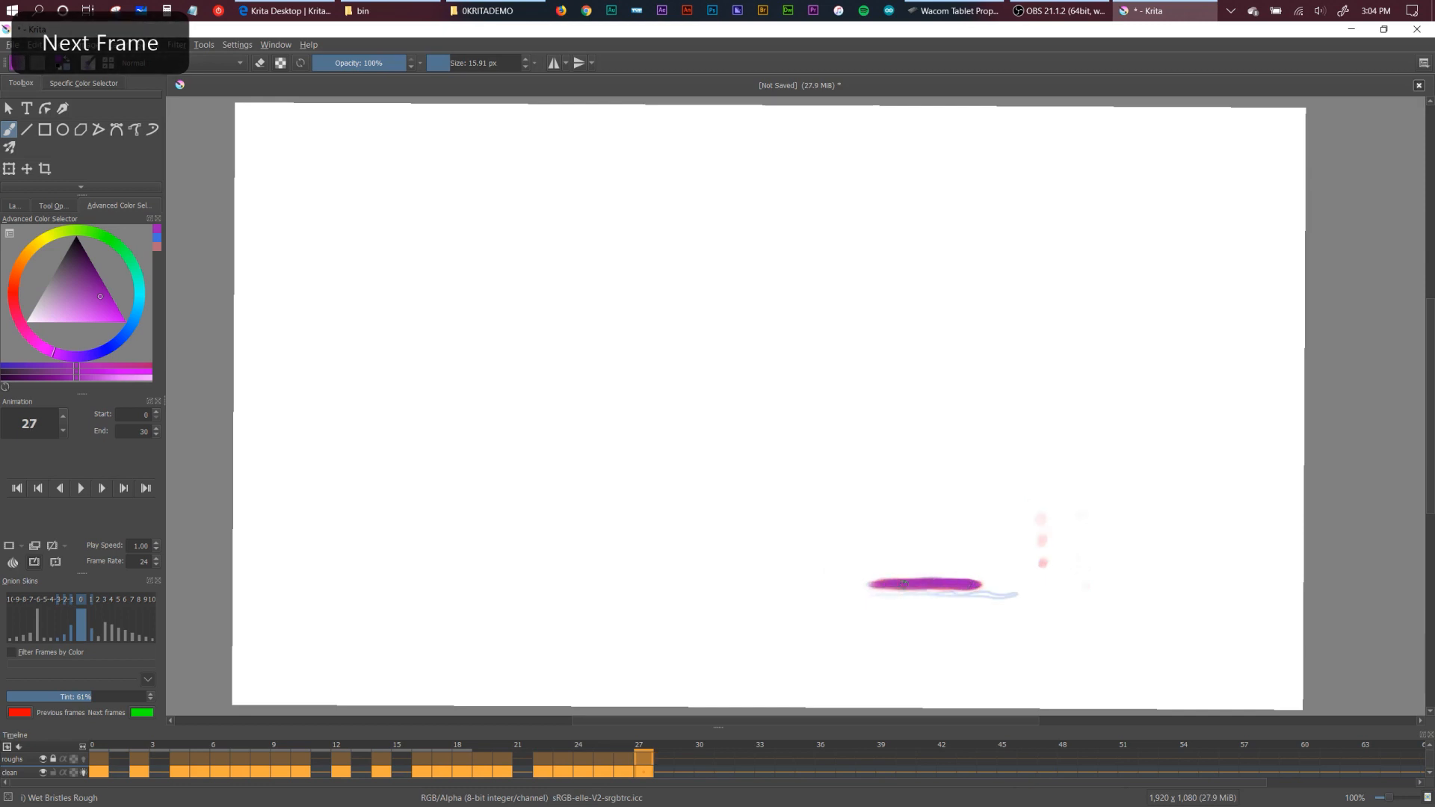
# Go back to frame 22 and play the animation to review the painted splash.
pyautogui.press('Left')
pyautogui.press('Left')
pyautogui.press('Left')
pyautogui.press('Left')
pyautogui.press('Left')
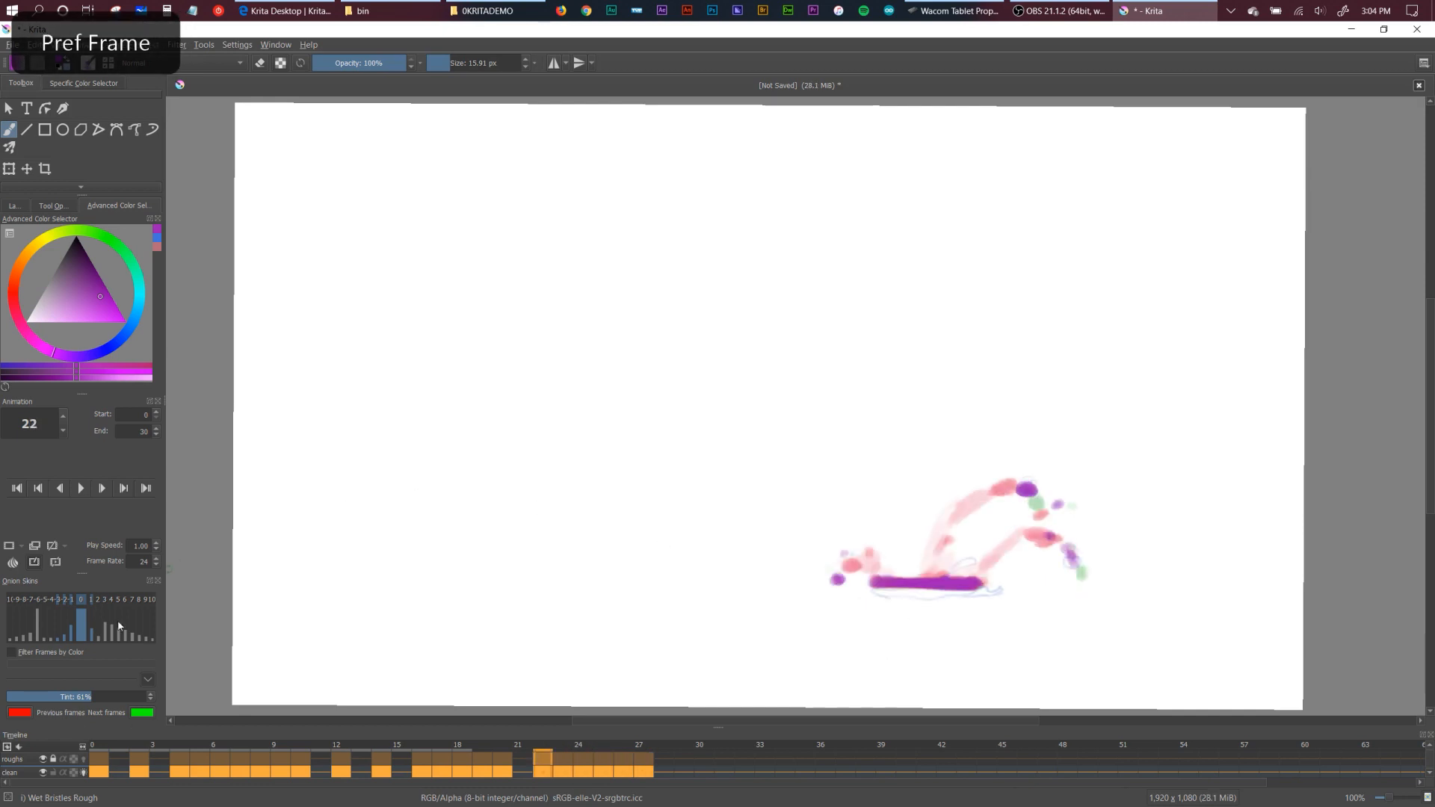
pyautogui.click(82, 488)
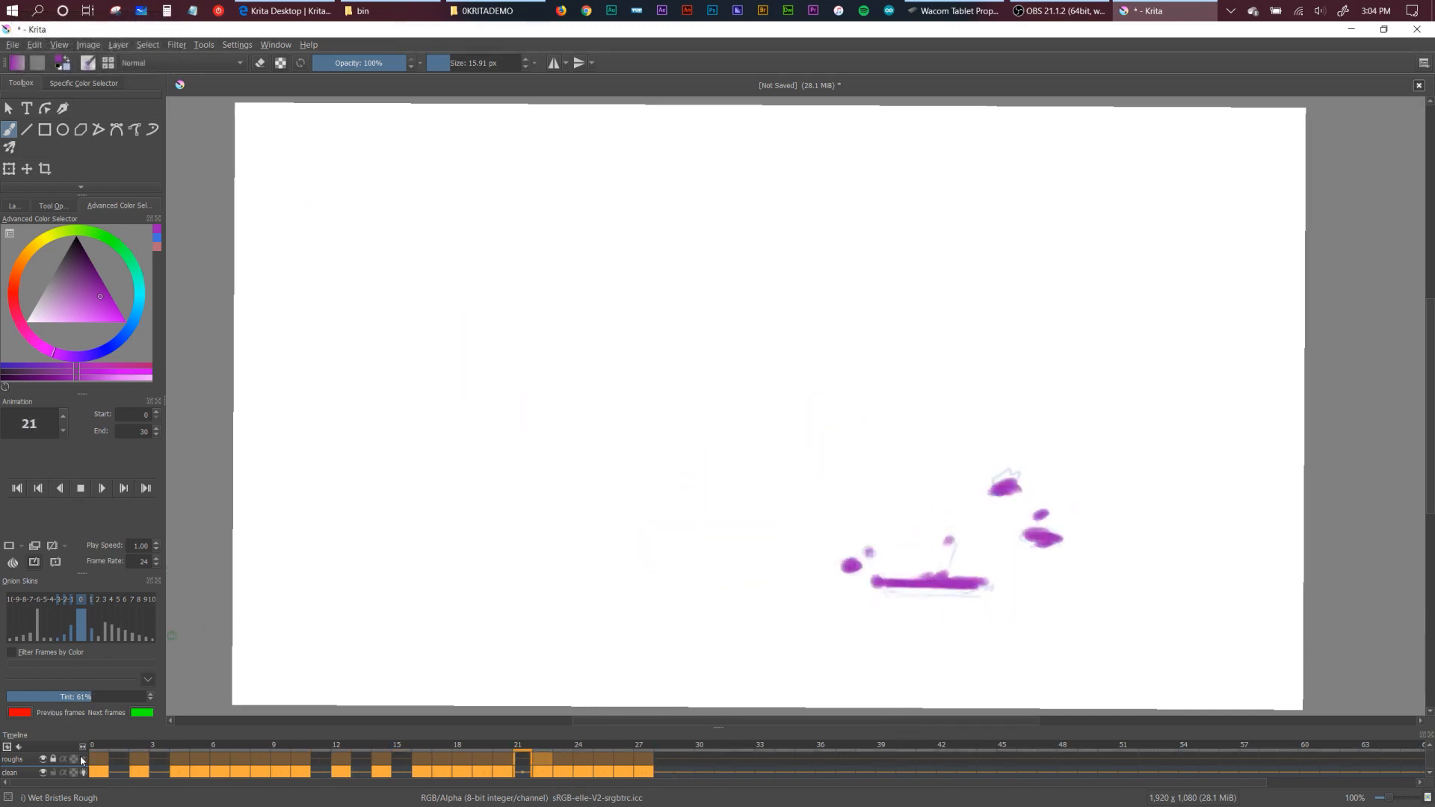
# Hide the roughs layer, play the clean layer's animation on its own, and stop playback.
pyautogui.click(43, 761)
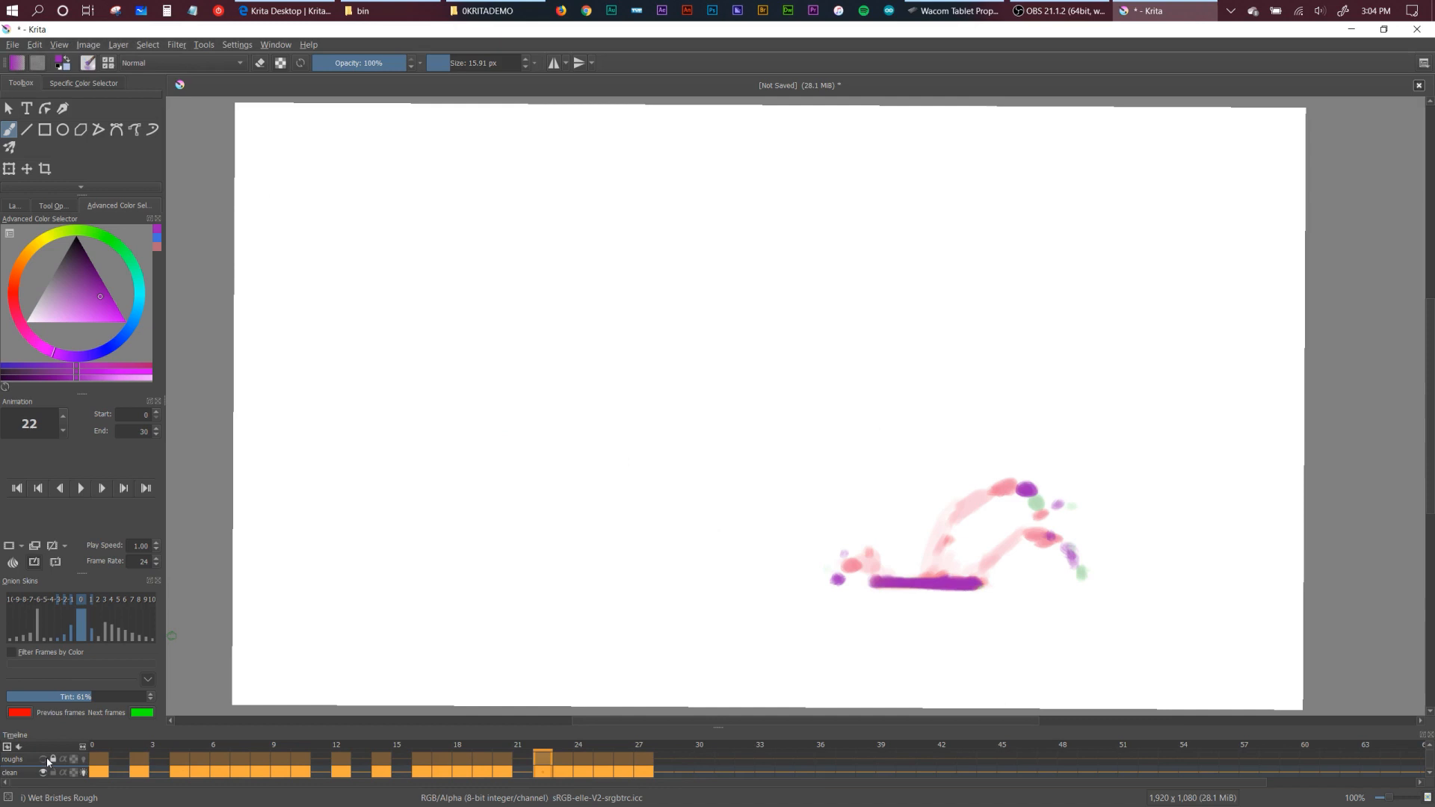
pyautogui.click(87, 491)
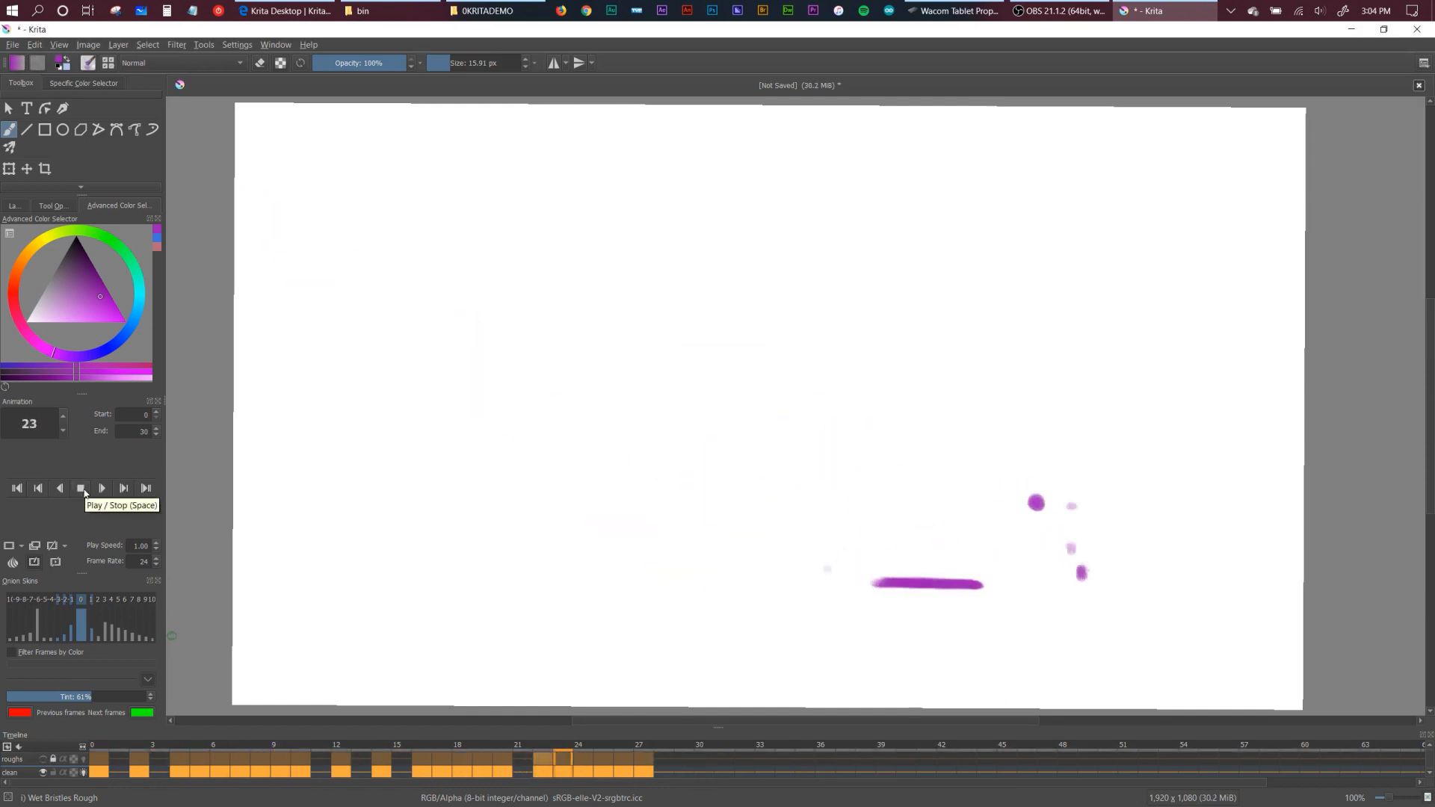
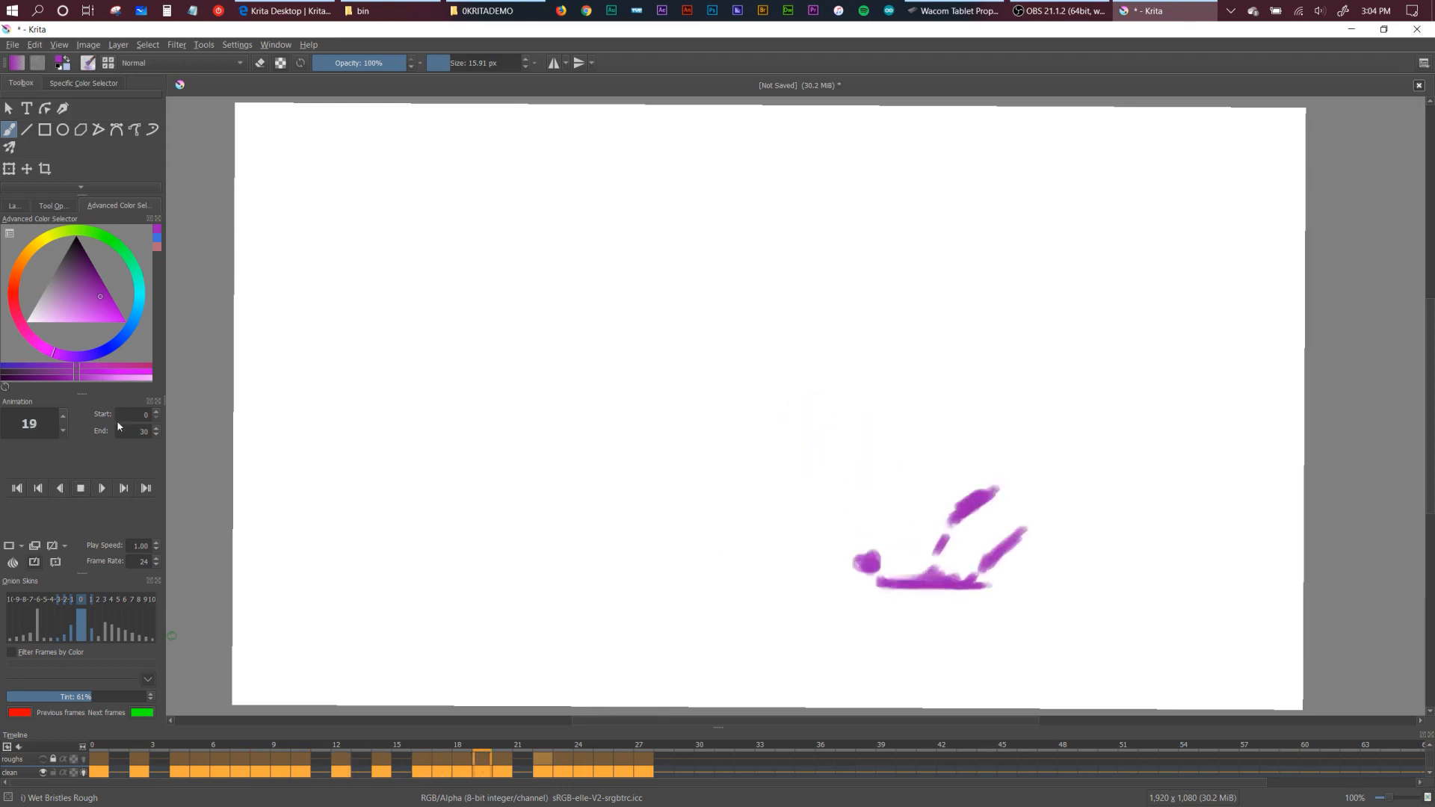
pyautogui.press('space')
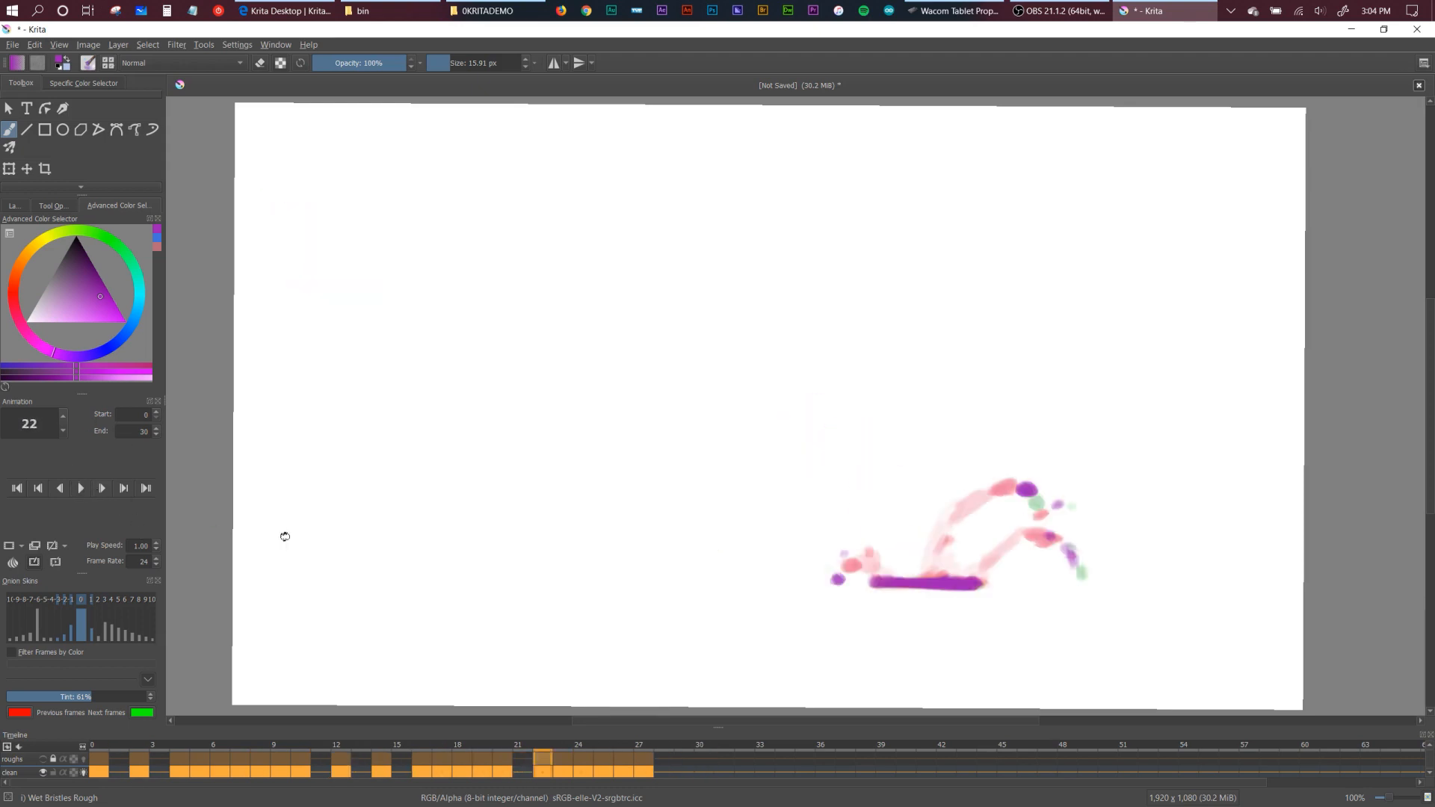
# Turn off the clean layer's onion skins on frame 0 and enlarge the brush to 73.65 px.
pyautogui.click(96, 747)
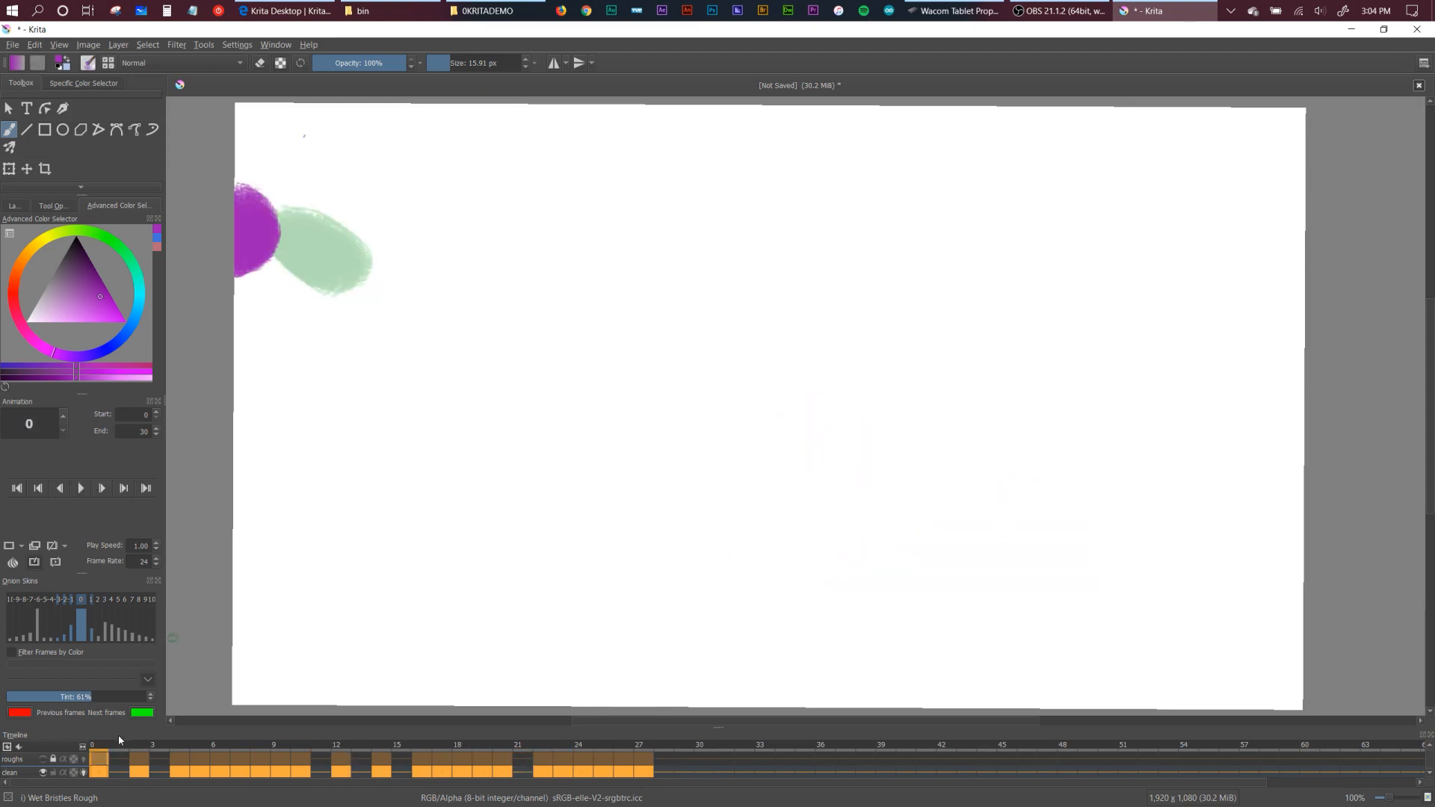
pyautogui.click(84, 772)
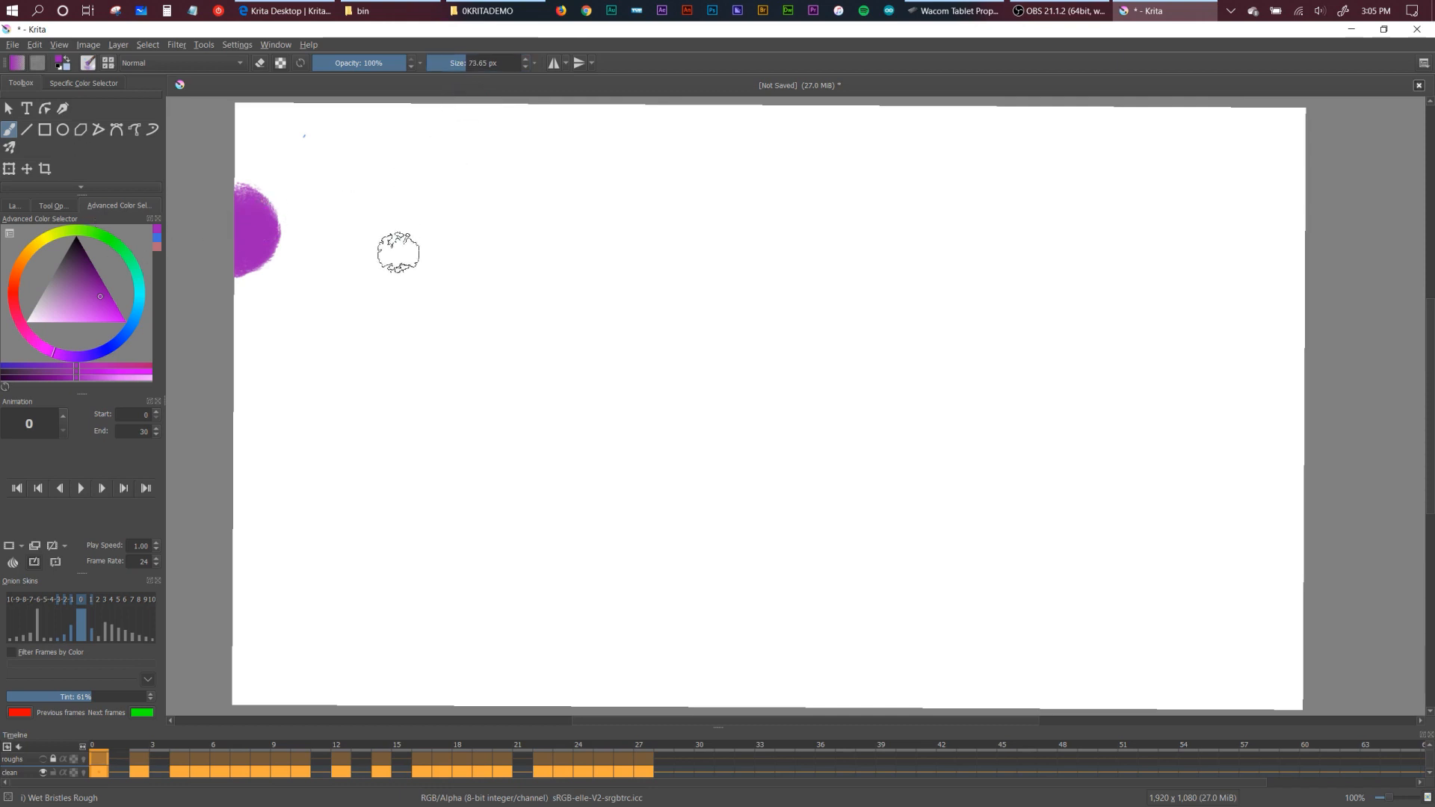
# Try a saturated yellow highlight stroke on the ball on frame 0, and undo it.
pyautogui.click(47, 243)
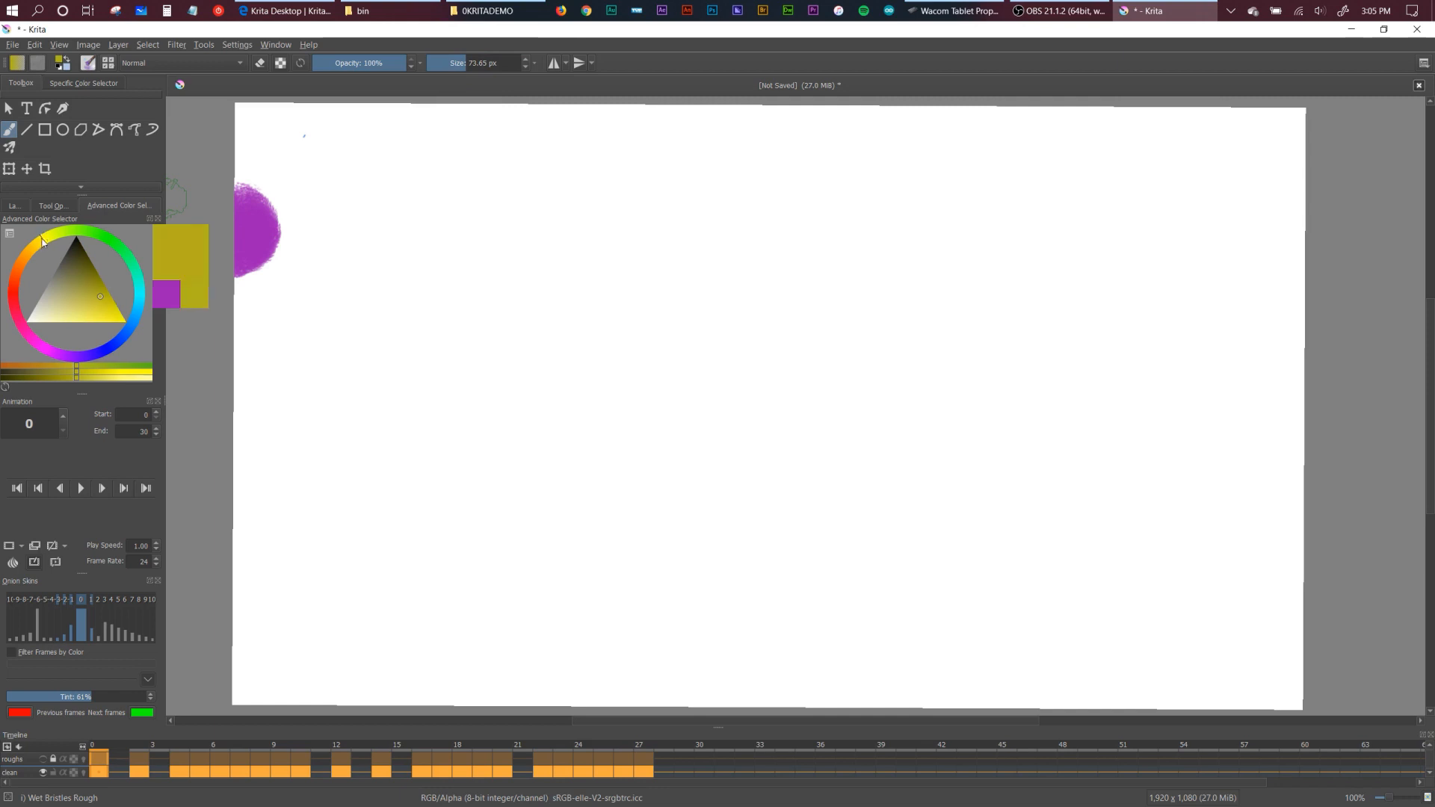
pyautogui.moveTo(104, 301); pyautogui.dragTo(114, 305)
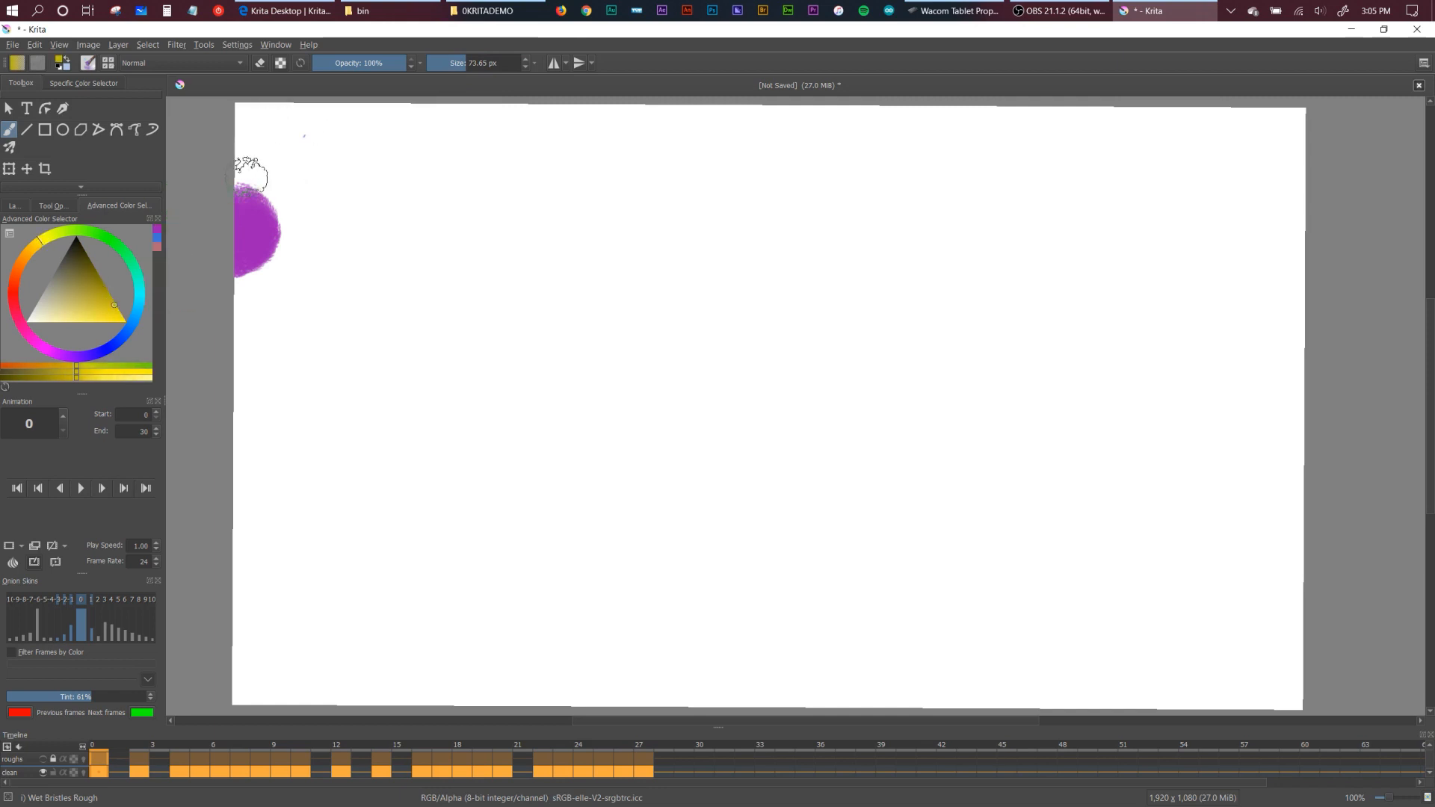
pyautogui.moveTo(259, 187)
pyautogui.mouseDown()
pyautogui.moveTo(246, 203)
pyautogui.moveTo(273, 196)
pyautogui.mouseUp()
pyautogui.hotkey('ctrl', 'z')
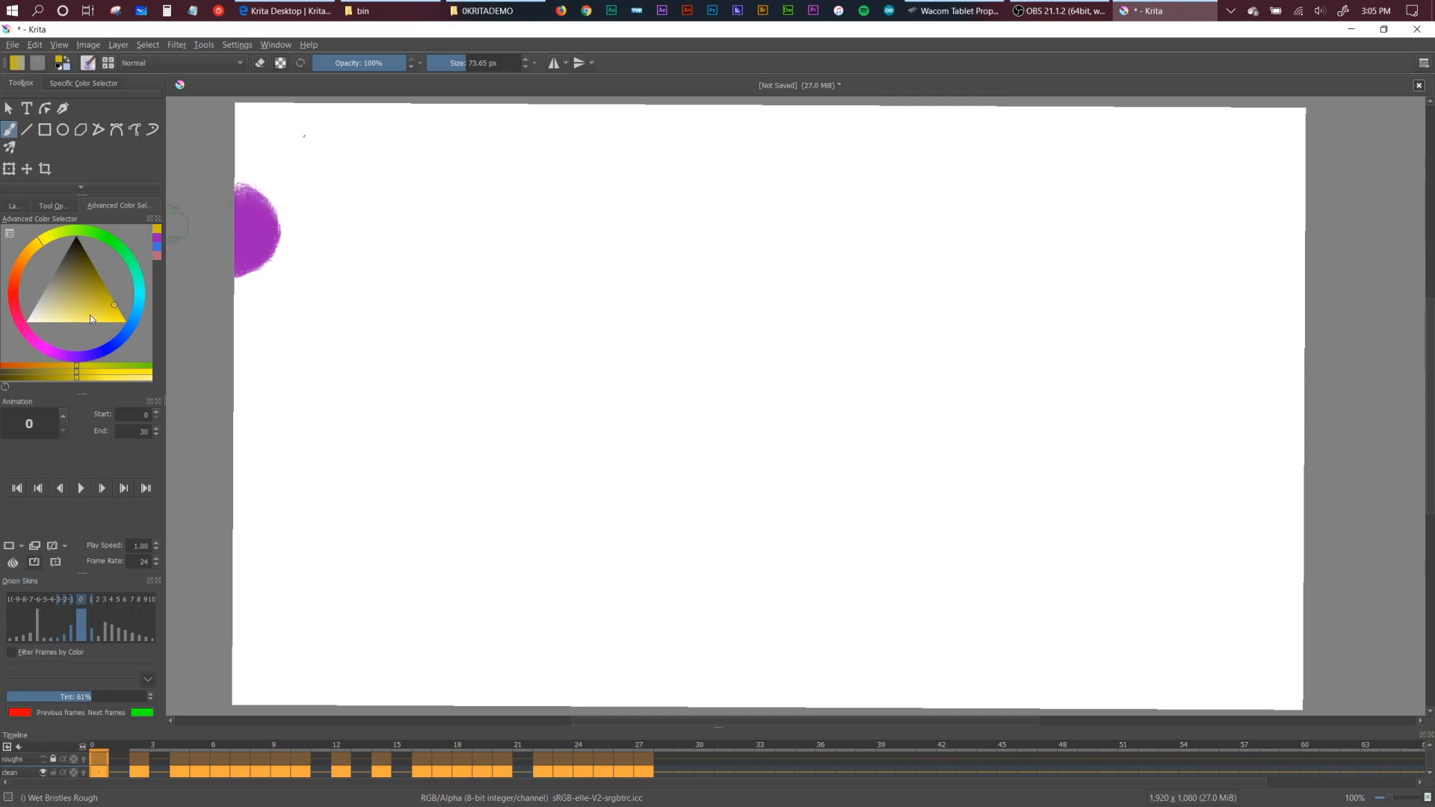
# Choose a paler yellow, test it on the upper part of the ball on frame 0, and undo the test stroke.
pyautogui.click(86, 315)
pyautogui.click(75, 315)
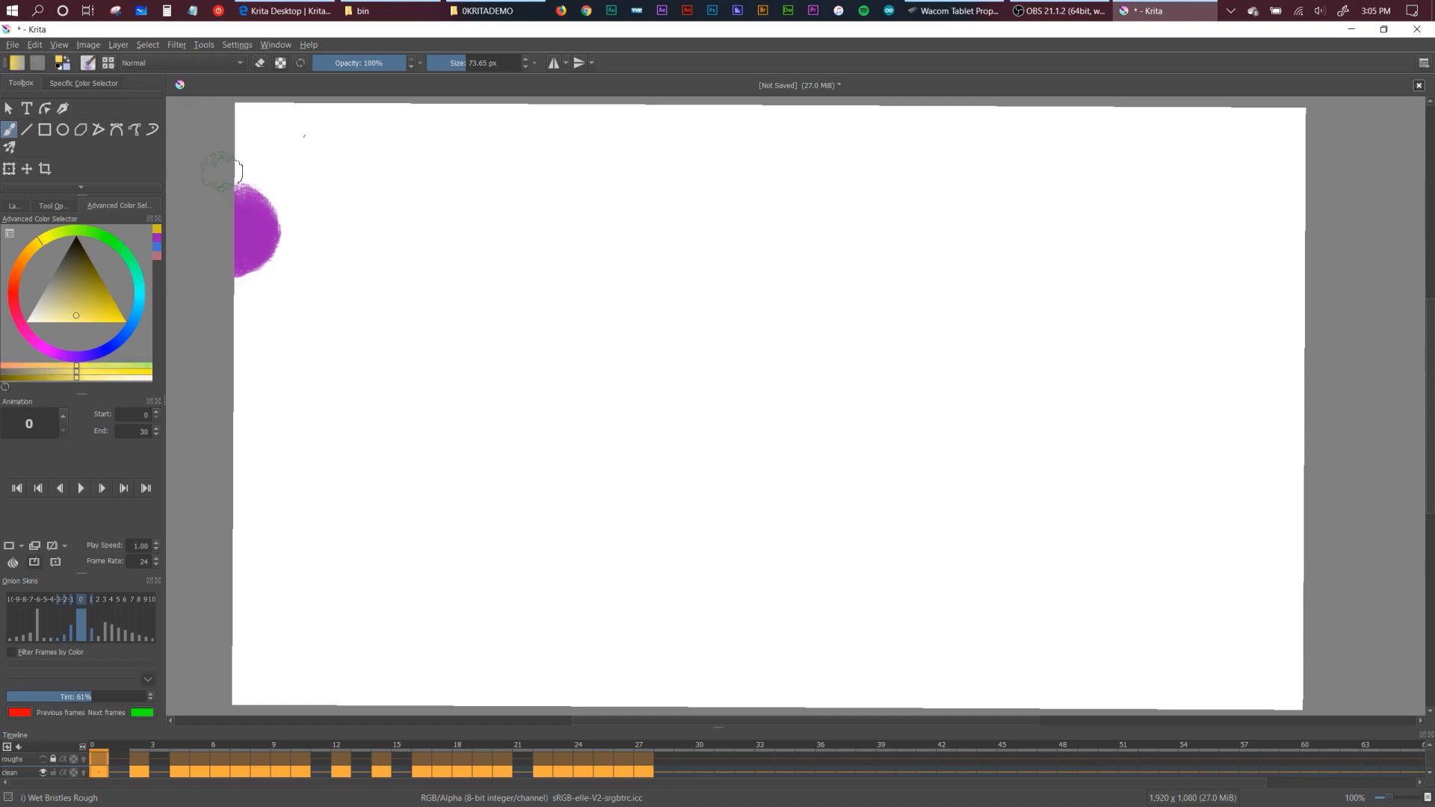
pyautogui.moveTo(254, 225)
pyautogui.mouseDown()
pyautogui.moveTo(243, 198)
pyautogui.moveTo(256, 219)
pyautogui.mouseUp()
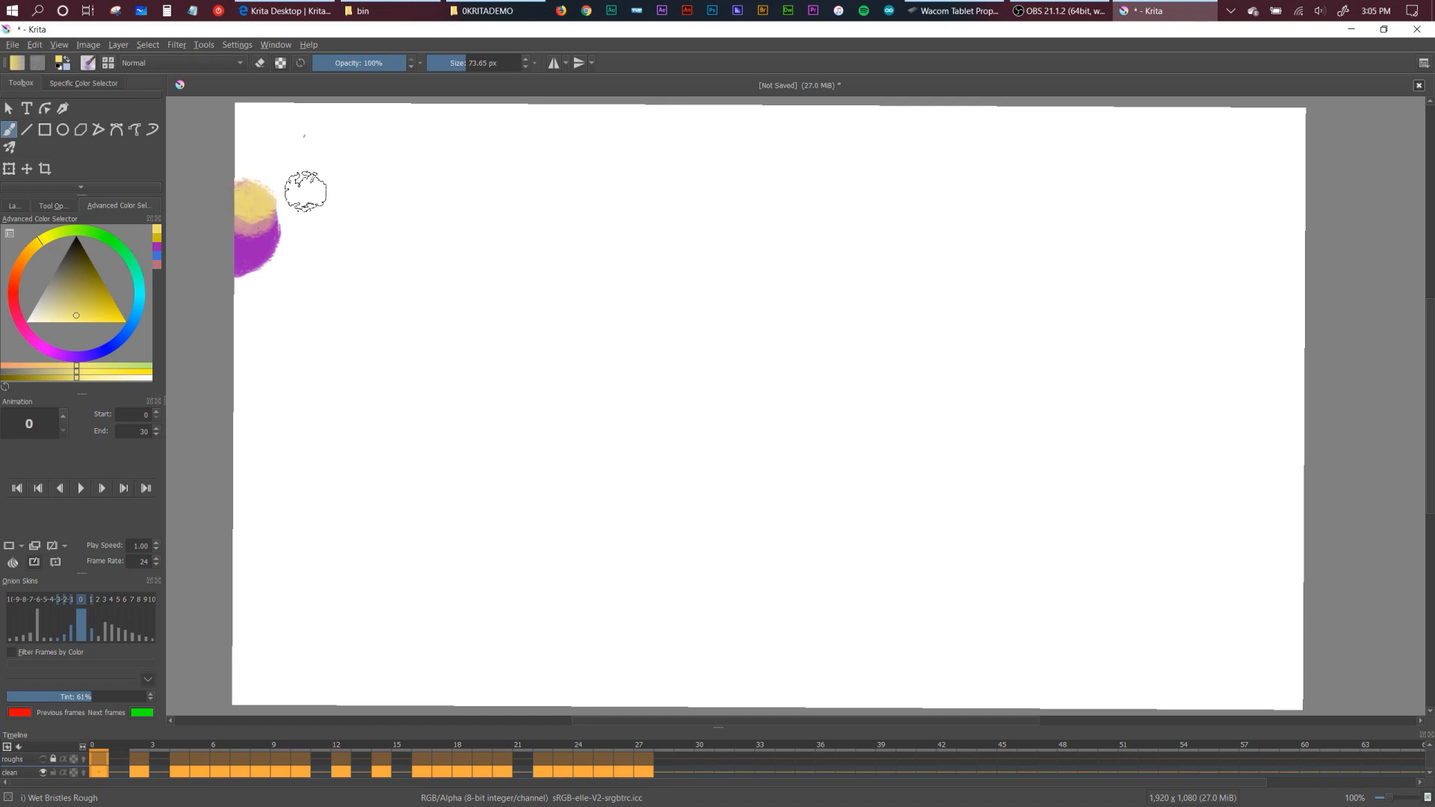
pyautogui.hotkey('ctrl', 'z')
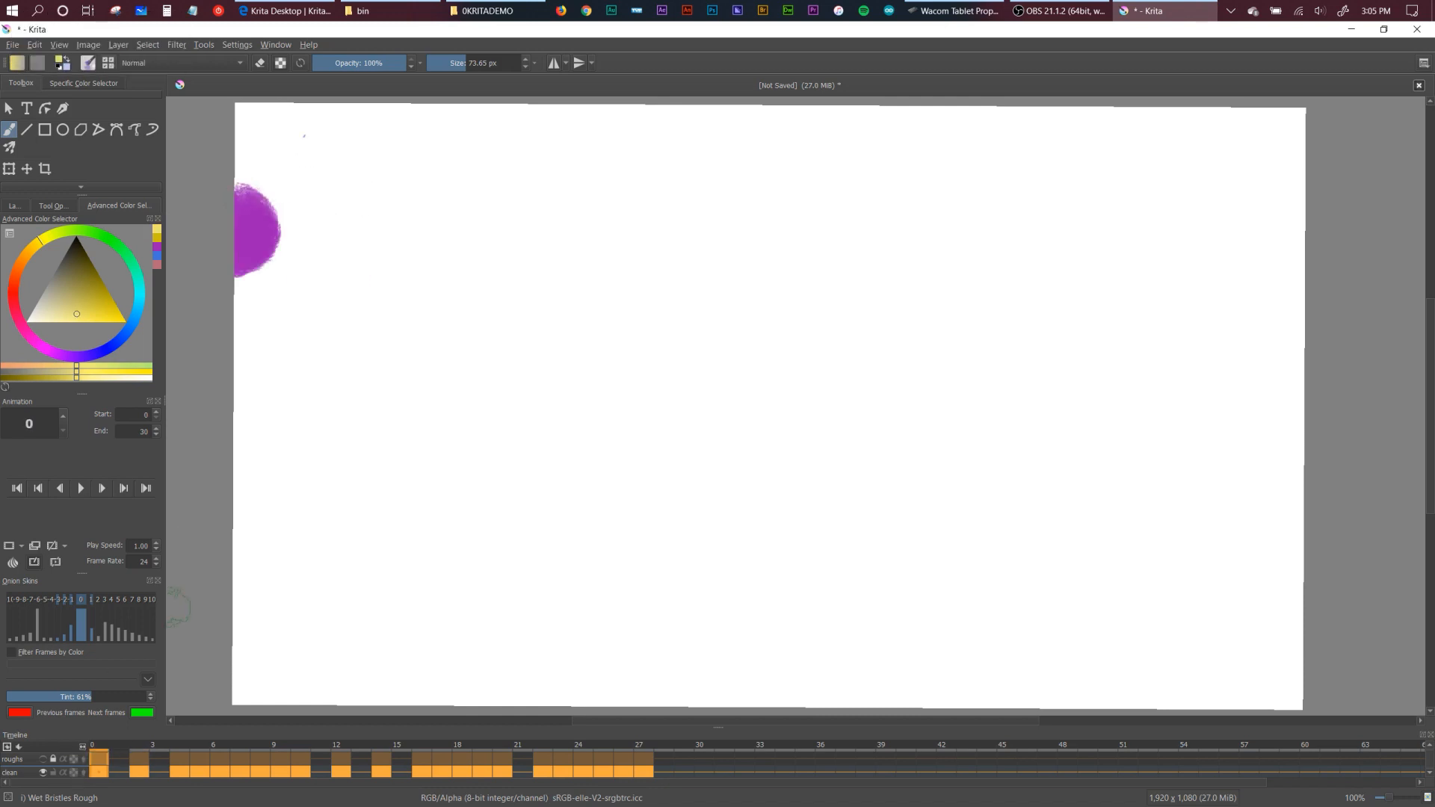
# Lock the clean layer's alpha and paint a pale yellow highlight within the ball on frame 0, undoing the unwanted strokes.
pyautogui.moveTo(246, 217)
pyautogui.mouseDown()
pyautogui.moveTo(438, 139)
pyautogui.moveTo(338, 170)
pyautogui.moveTo(333, 217)
pyautogui.moveTo(398, 218)
pyautogui.moveTo(411, 366)
pyautogui.moveTo(486, 400)
pyautogui.mouseUp()
pyautogui.hotkey('ctrl', 'z')
pyautogui.moveTo(269, 212); pyautogui.dragTo(251, 278)
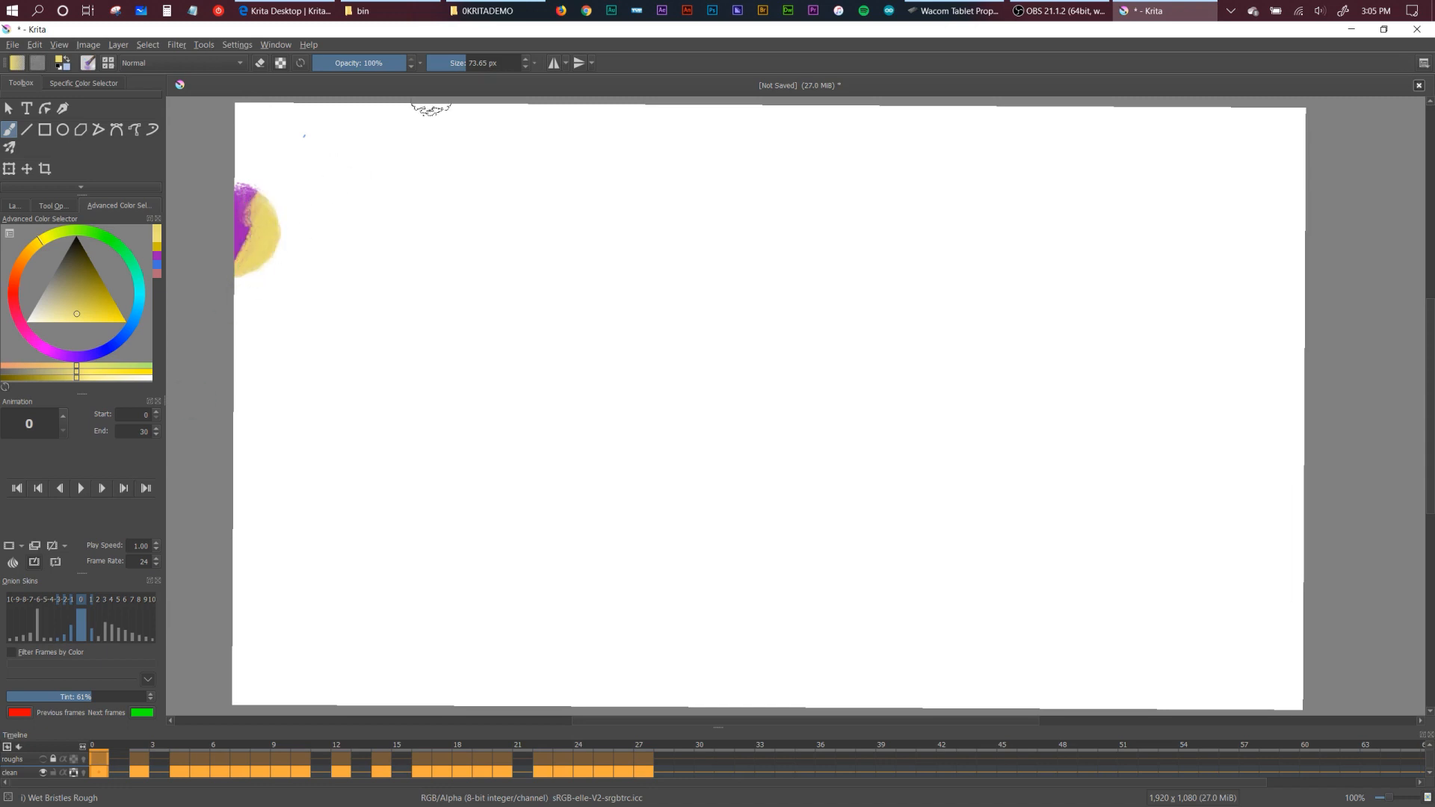
pyautogui.hotkey('ctrl', 'z')
pyautogui.moveTo(262, 193)
pyautogui.mouseDown()
pyautogui.moveTo(250, 225)
pyautogui.moveTo(328, 233)
pyautogui.moveTo(324, 251)
pyautogui.moveTo(436, 293)
pyautogui.mouseUp()
# Paint the pale yellow highlight on the falling ball's upper side on the drawn frames up to frame 7.
pyautogui.press('.')
pyautogui.press('.')
pyautogui.press('.')
pyautogui.press('.')
pyautogui.press('.')
pyautogui.moveTo(487, 333)
pyautogui.mouseDown()
pyautogui.moveTo(484, 363)
pyautogui.moveTo(525, 379)
pyautogui.mouseUp()
pyautogui.press('.')
pyautogui.moveTo(563, 428); pyautogui.dragTo(594, 445)
pyautogui.press('.')
pyautogui.moveTo(642, 516)
pyautogui.mouseDown()
pyautogui.moveTo(635, 550)
pyautogui.moveTo(625, 513)
pyautogui.mouseUp()
# Paint the pale yellow highlight on the upper side of the rebounding ball on frames 8 to 16.
pyautogui.press('.')
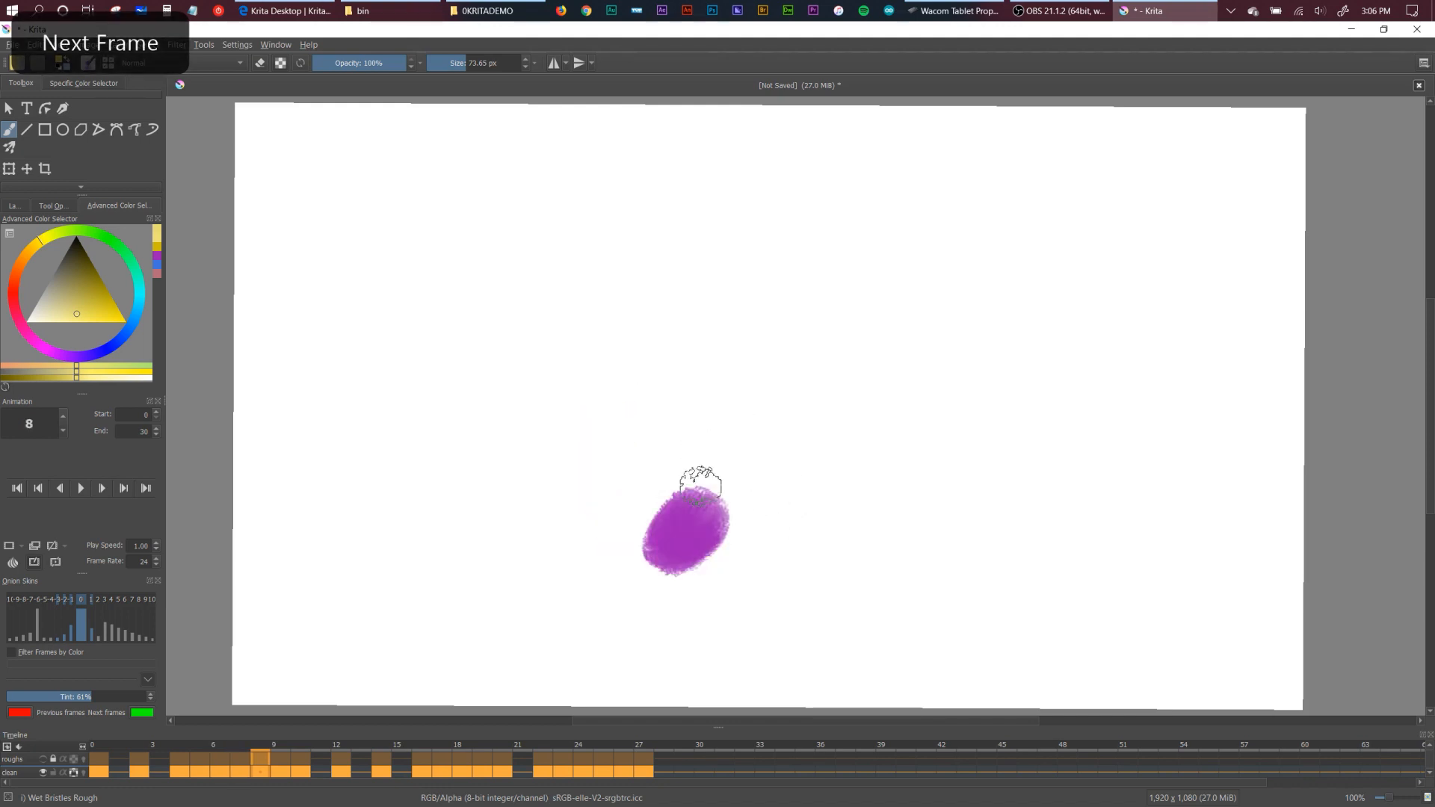
pyautogui.moveTo(699, 487)
pyautogui.mouseDown()
pyautogui.moveTo(692, 511)
pyautogui.moveTo(650, 531)
pyautogui.mouseUp()
pyautogui.press('.')
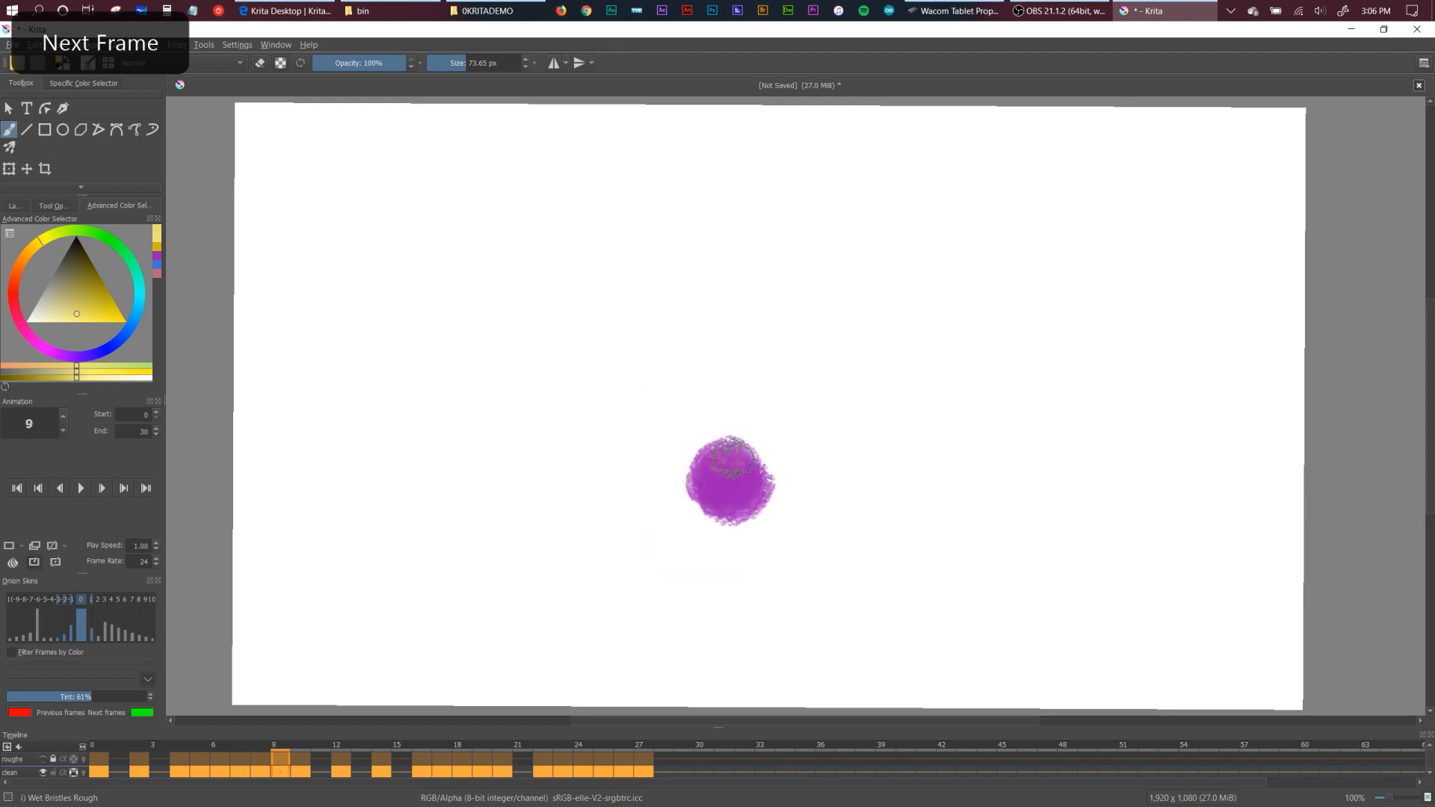
pyautogui.moveTo(733, 458)
pyautogui.mouseDown()
pyautogui.moveTo(706, 470)
pyautogui.moveTo(734, 478)
pyautogui.mouseUp()
pyautogui.press('.')
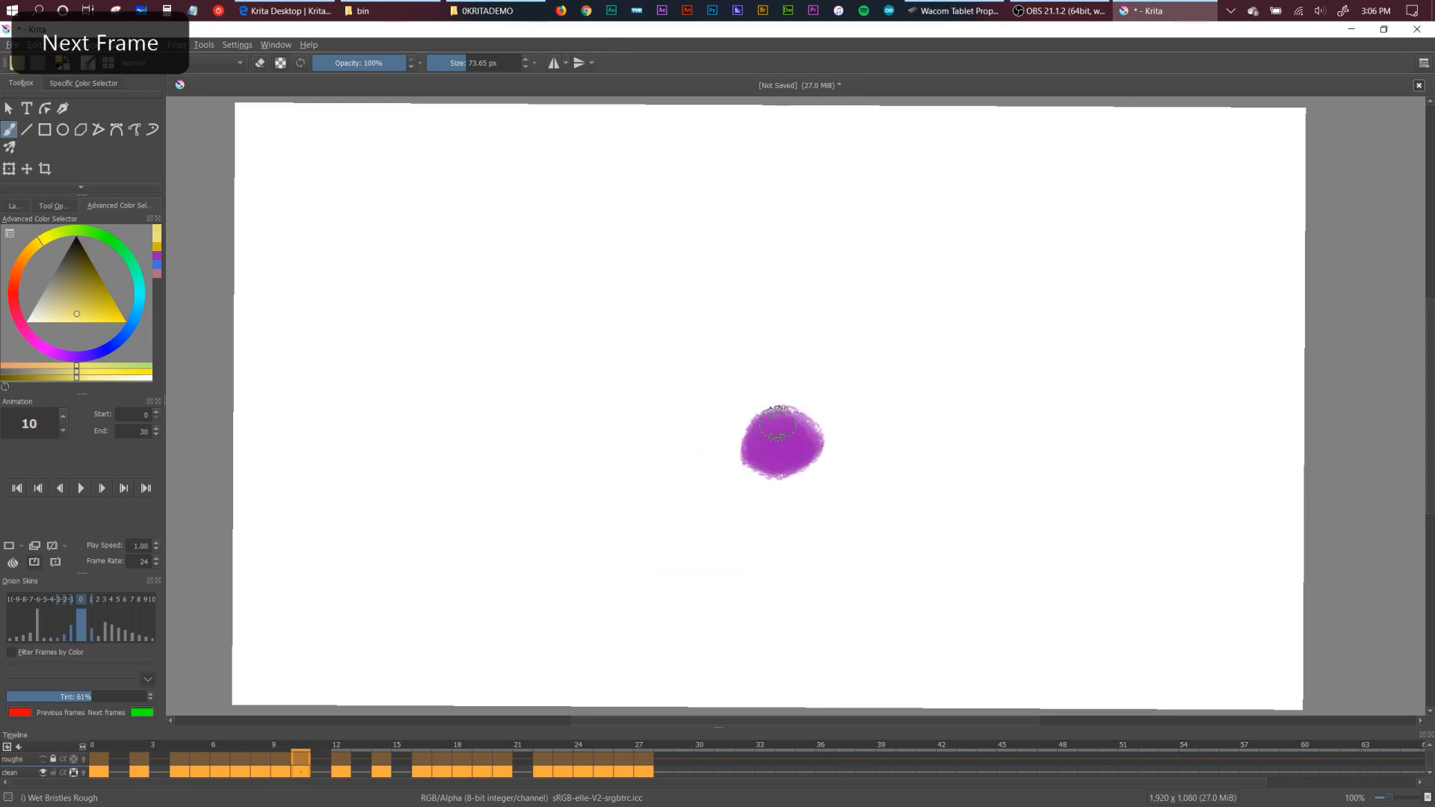
pyautogui.moveTo(778, 423)
pyautogui.mouseDown()
pyautogui.moveTo(817, 419)
pyautogui.moveTo(793, 431)
pyautogui.moveTo(831, 432)
pyautogui.moveTo(819, 410)
pyautogui.moveTo(874, 428)
pyautogui.moveTo(849, 440)
pyautogui.moveTo(891, 491)
pyautogui.mouseUp()
pyautogui.press('.')
pyautogui.press('.')
pyautogui.press('.')
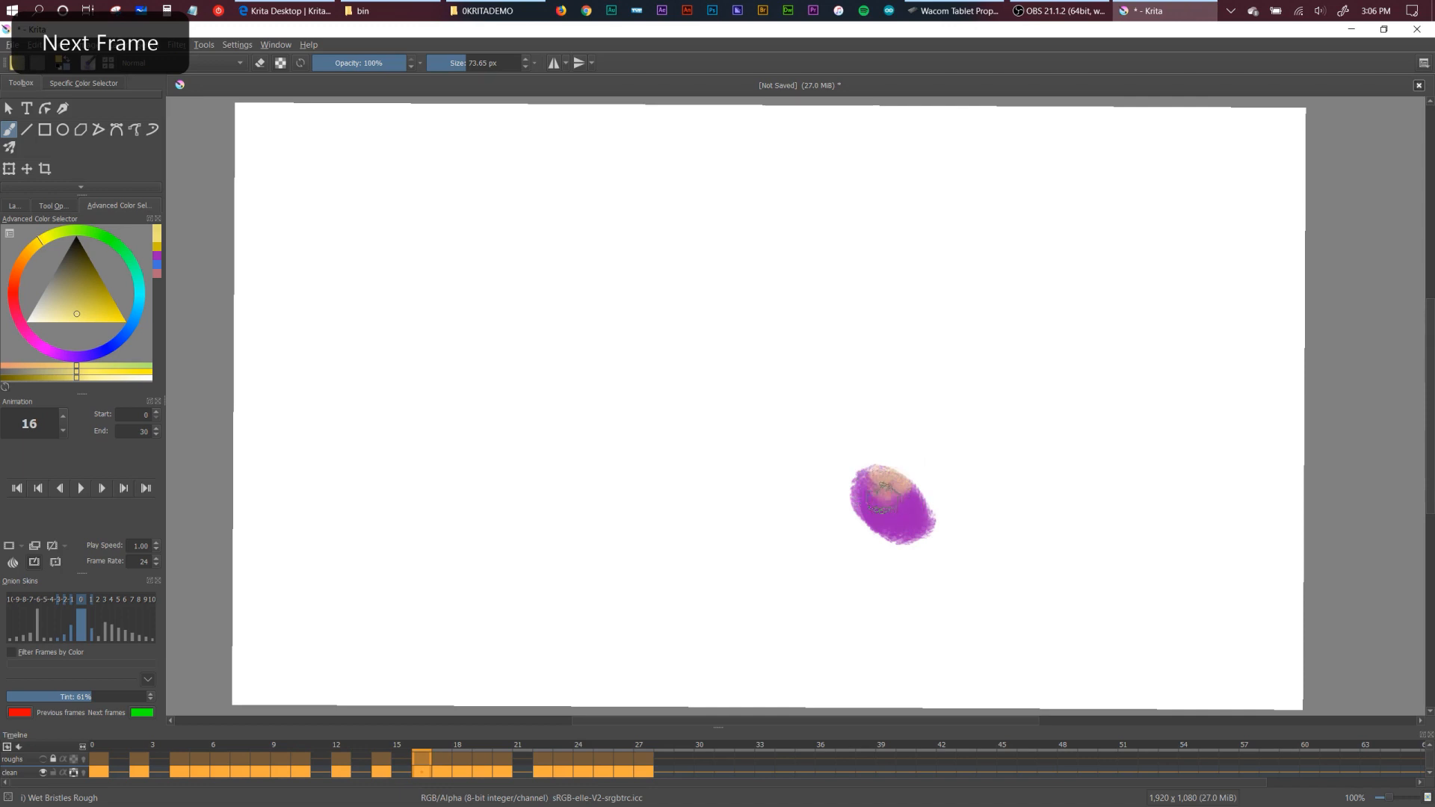
# Paint pale yellow highlights on the impact and the rising splash arms on frames 17 to 19.
pyautogui.press('.')
pyautogui.moveTo(927, 551)
pyautogui.mouseDown()
pyautogui.moveTo(955, 561)
pyautogui.moveTo(917, 578)
pyautogui.moveTo(942, 572)
pyautogui.moveTo(919, 554)
pyautogui.moveTo(895, 581)
pyautogui.moveTo(946, 533)
pyautogui.moveTo(963, 558)
pyautogui.moveTo(998, 553)
pyautogui.moveTo(987, 490)
pyautogui.mouseUp()
pyautogui.press('.')
pyautogui.press('.')
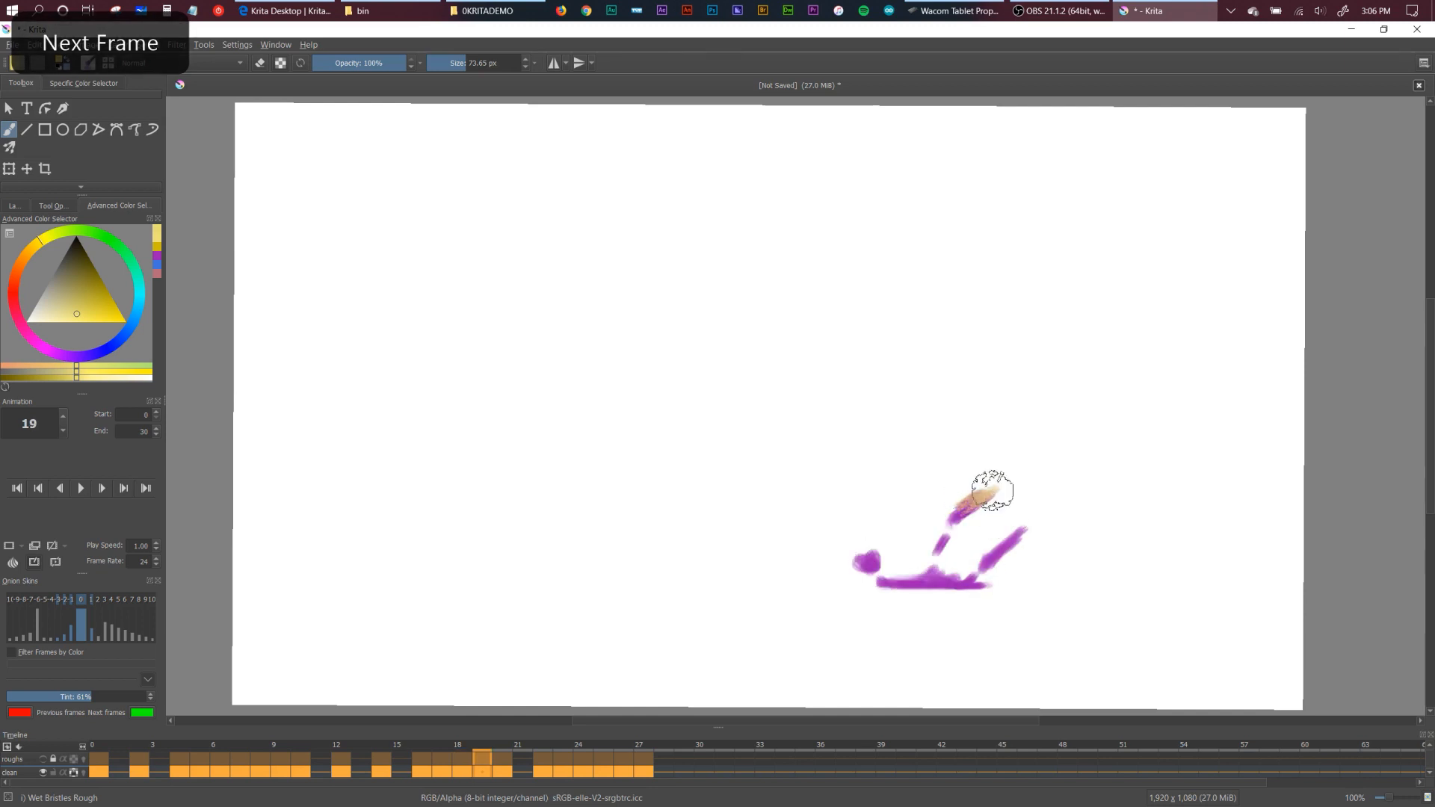
pyautogui.moveTo(1001, 545); pyautogui.dragTo(1024, 530)
# Brush pale yellow highlights onto the splash's flying droplets on frames 20 to 22.
pyautogui.press('.')
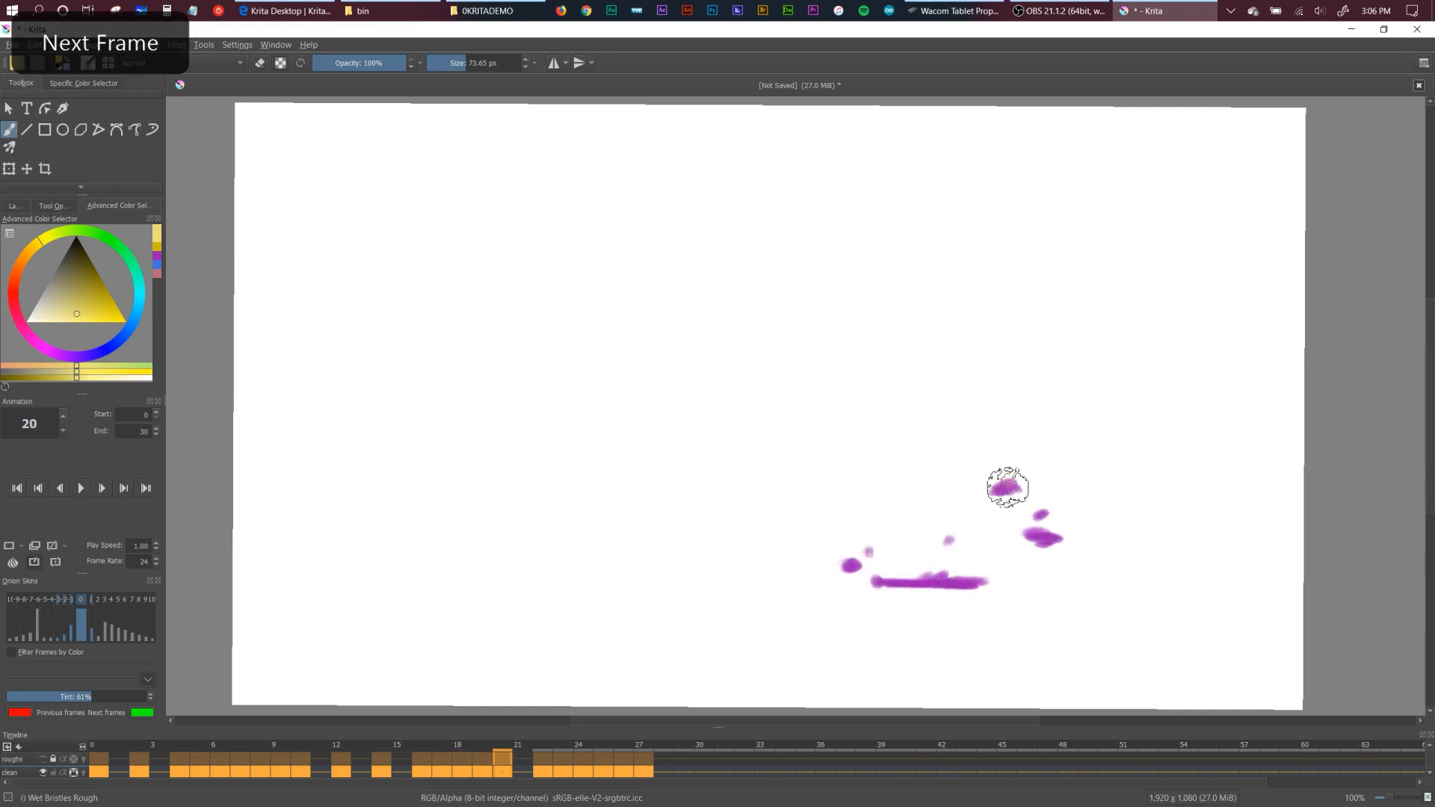
pyautogui.moveTo(1012, 477); pyautogui.dragTo(1003, 489)
pyautogui.moveTo(1040, 512); pyautogui.dragTo(1035, 544)
pyautogui.moveTo(868, 551); pyautogui.dragTo(850, 561)
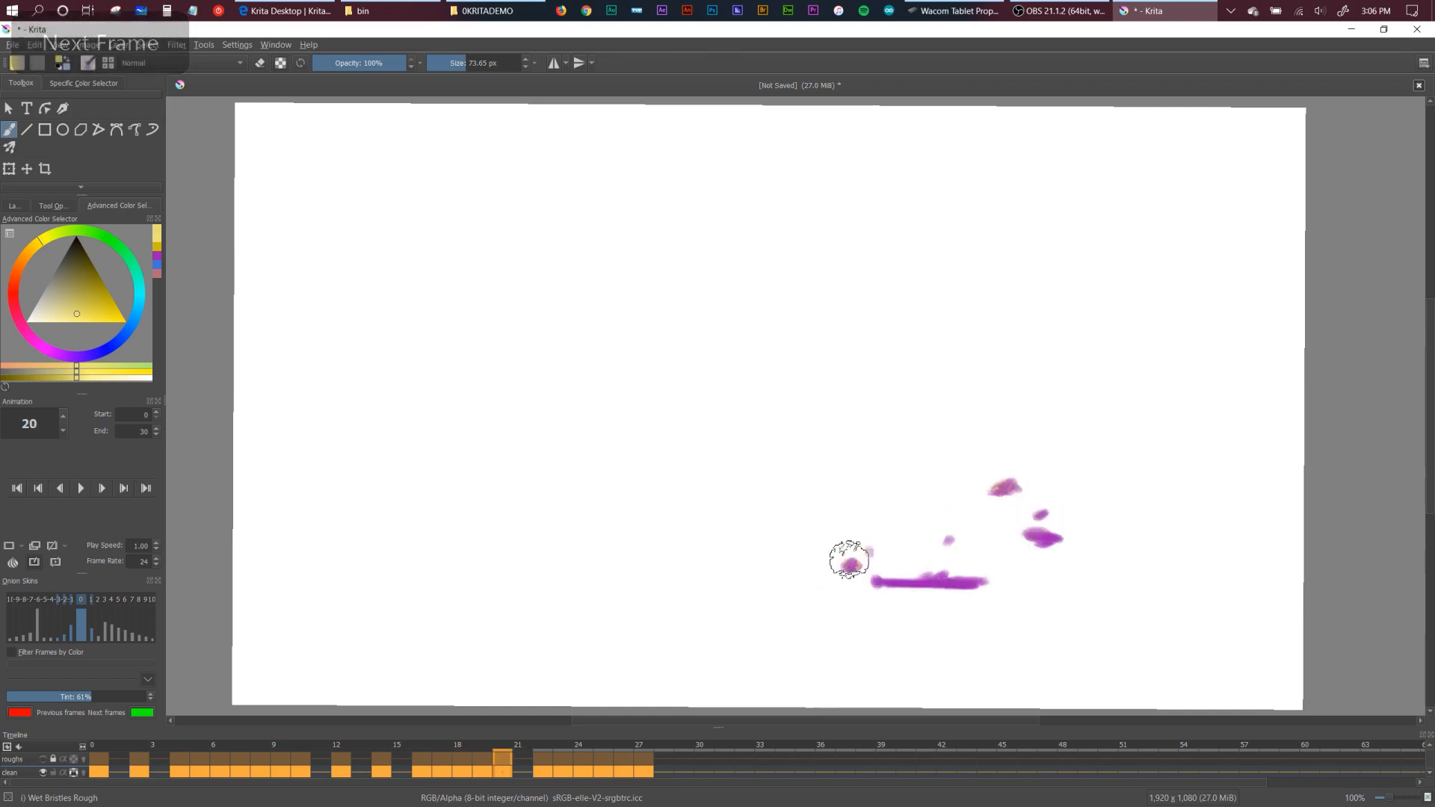
pyautogui.press('.')
pyautogui.press('.')
pyautogui.moveTo(1046, 490); pyautogui.dragTo(1028, 488)
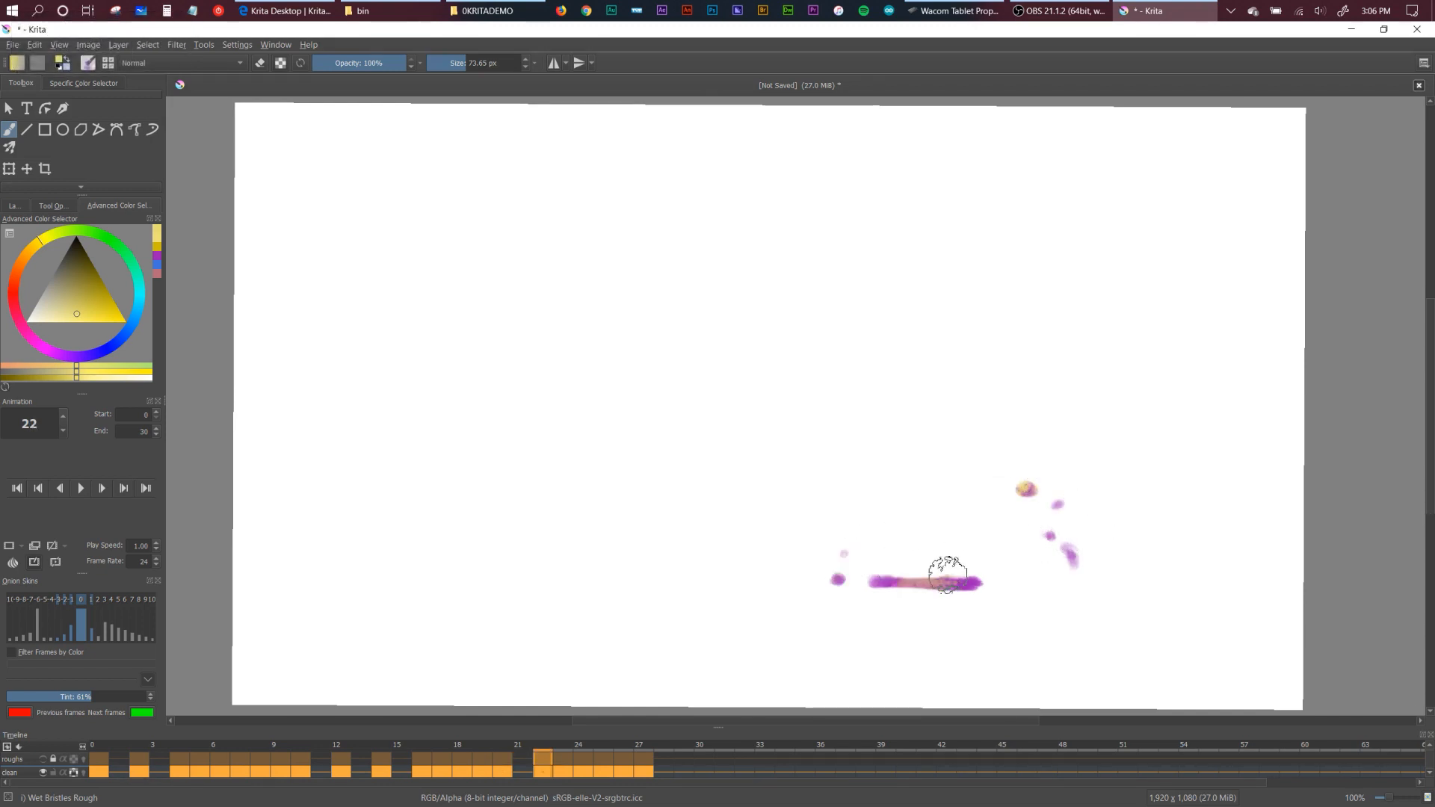
# Brush pale yellow highlights over the puddle on frames 23 to 25.
pyautogui.press('.')
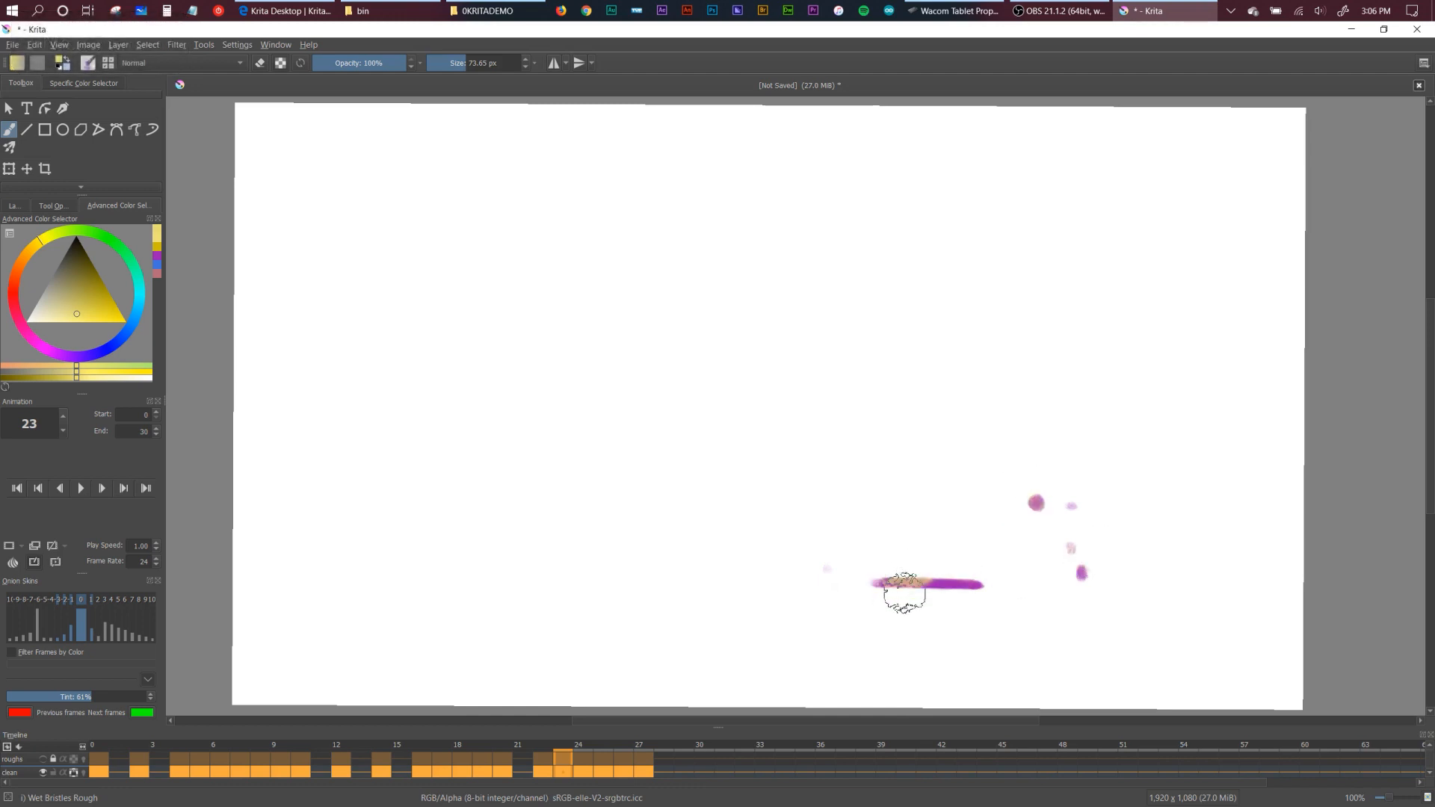
pyautogui.press('.')
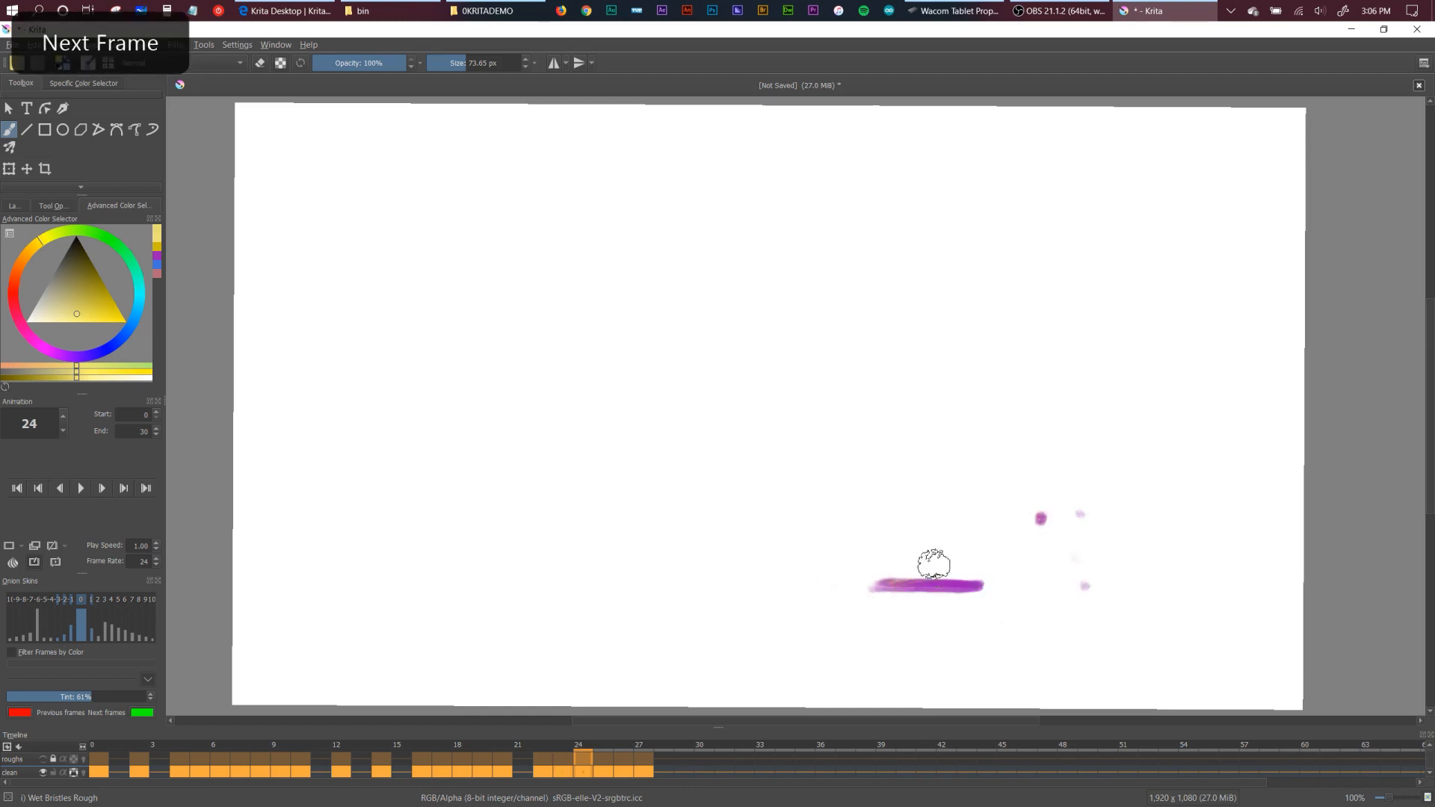
pyautogui.press('.')
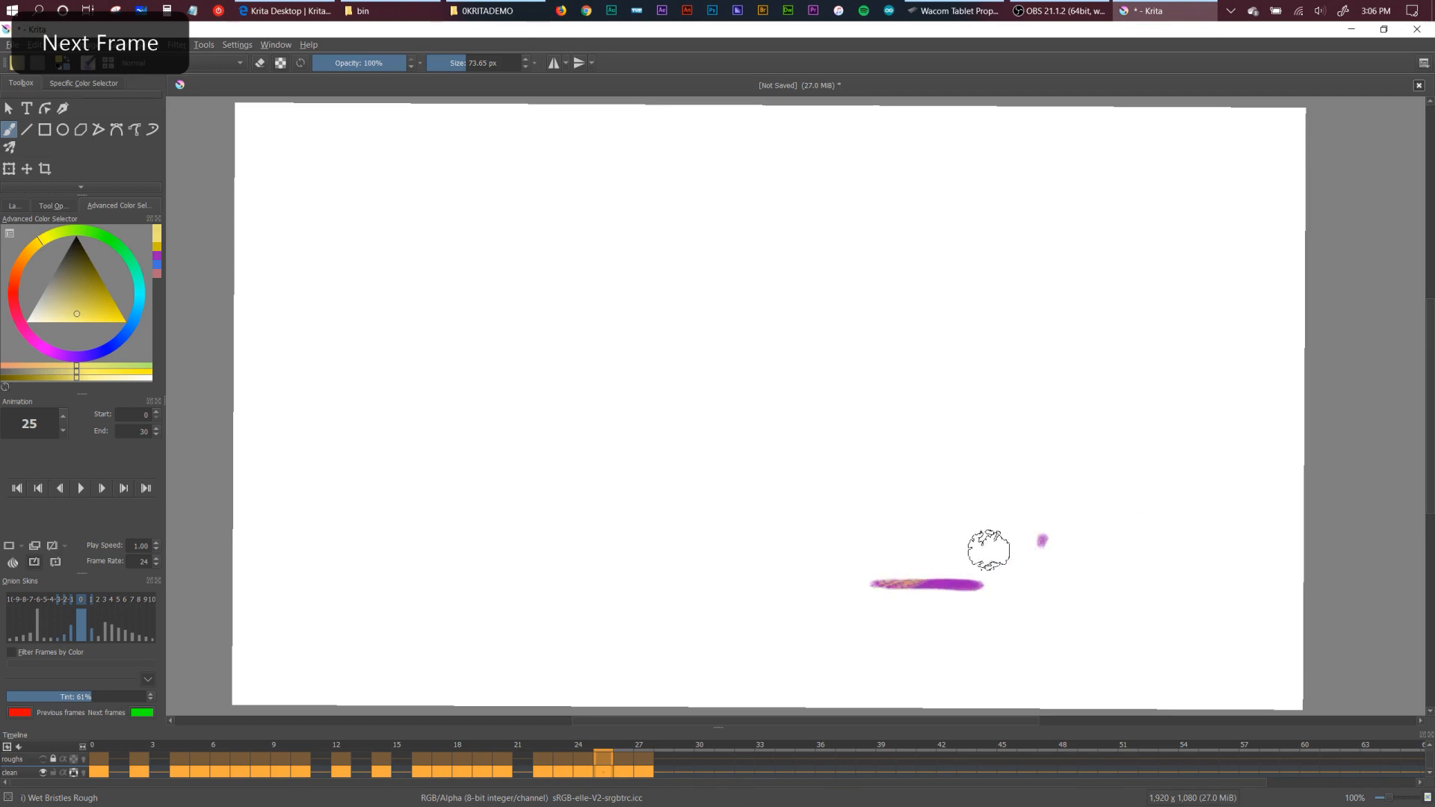
# Try pale yellow highlight strokes on the puddle on frames 26 and 27, undoing each one.
pyautogui.press('.')
pyautogui.press('.')
pyautogui.hotkey('ctrl', 'z')
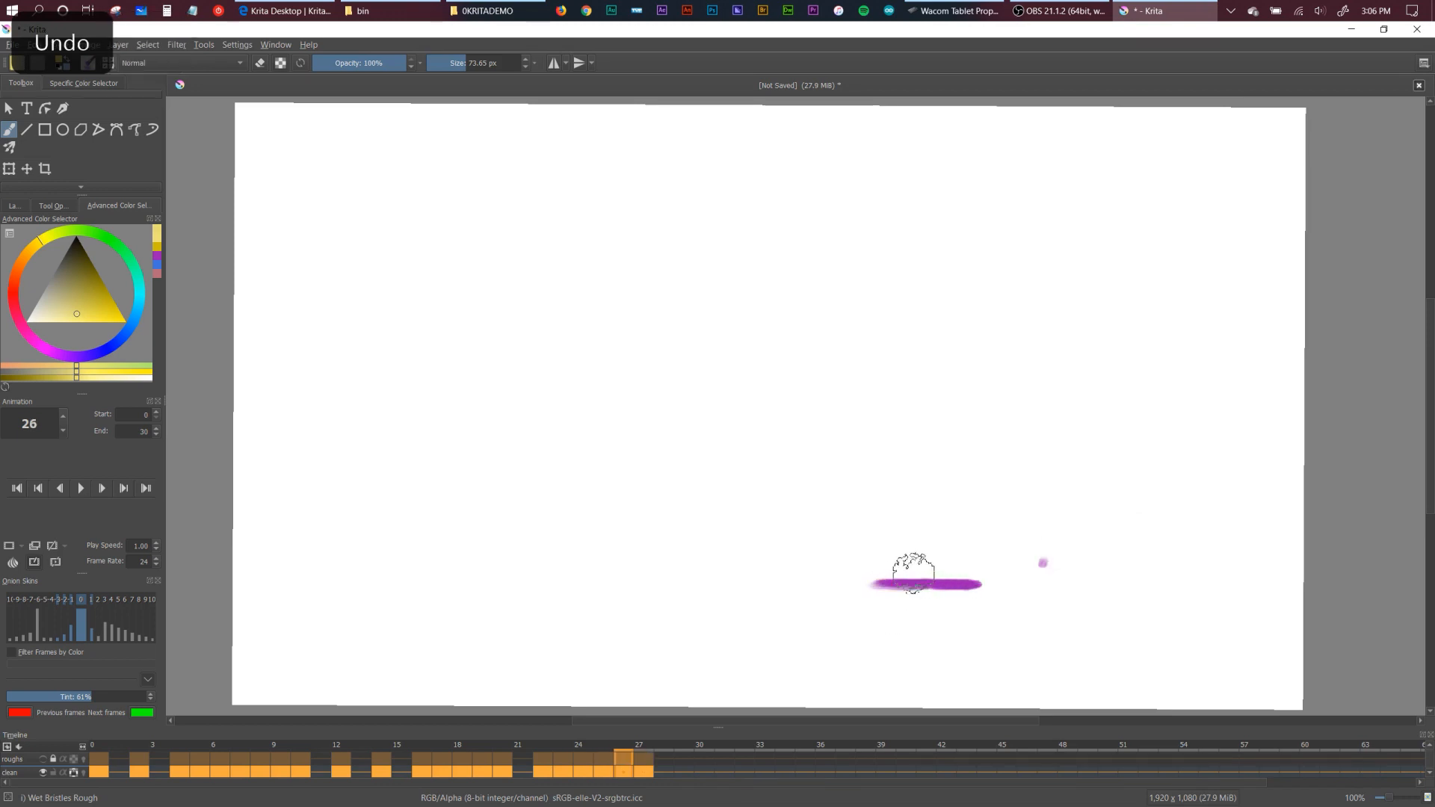
pyautogui.press('.')
pyautogui.hotkey('ctrl', 'z')
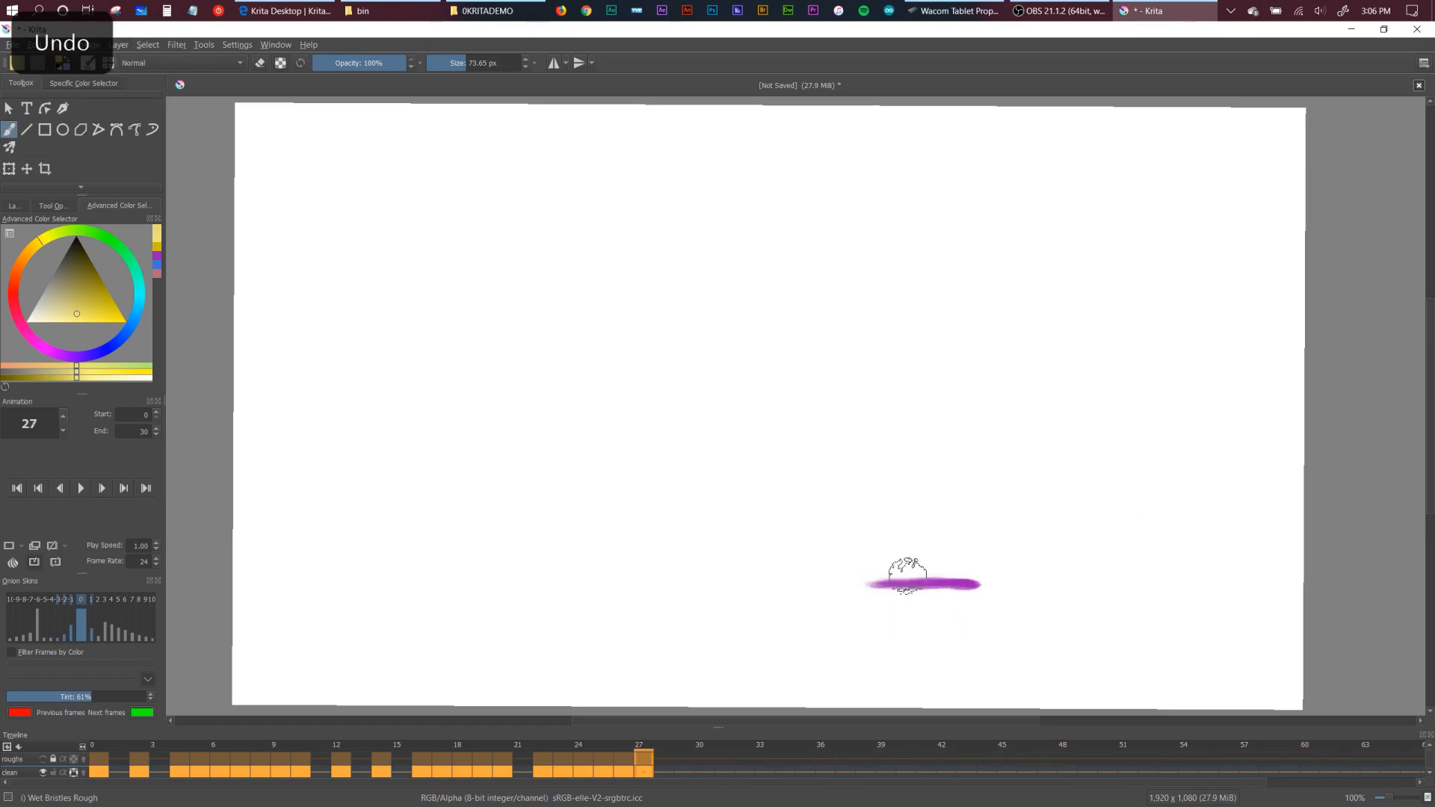
# Play back the animation to review the pale yellow highlights.
pyautogui.press('.')
pyautogui.press(',')
pyautogui.press(',')
pyautogui.press(',')
pyautogui.press(',')
pyautogui.press(',')
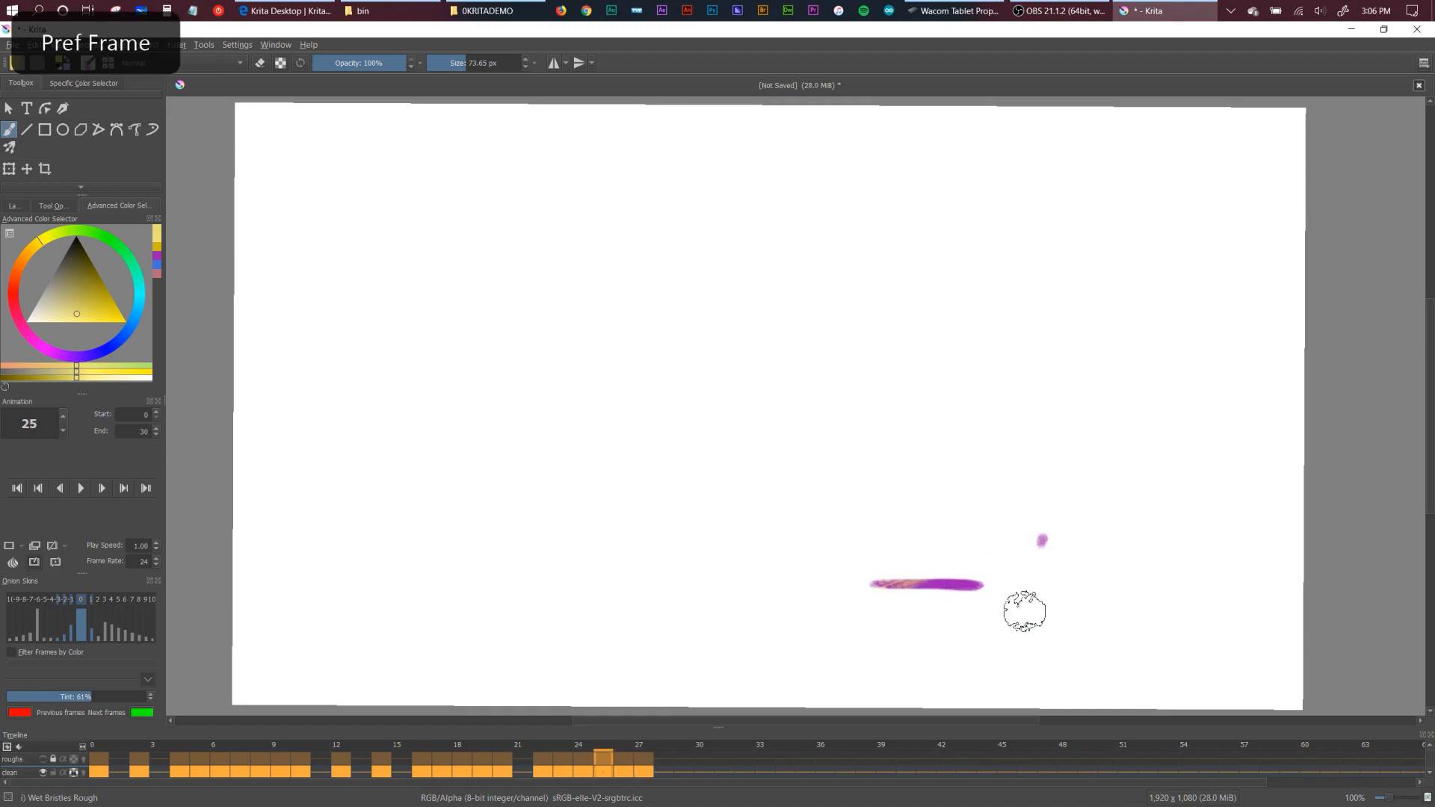
pyautogui.click(81, 488)
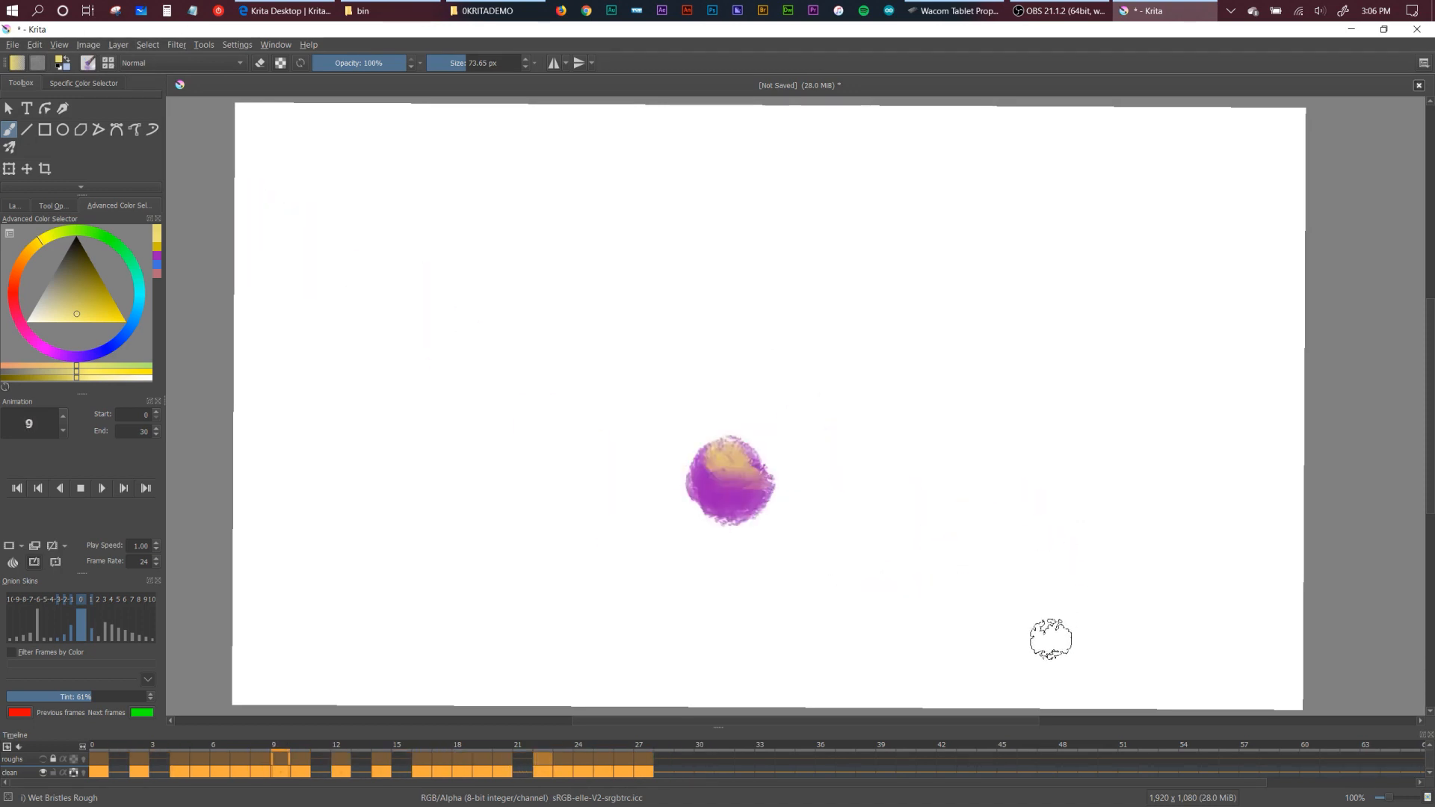
pyautogui.press('space')
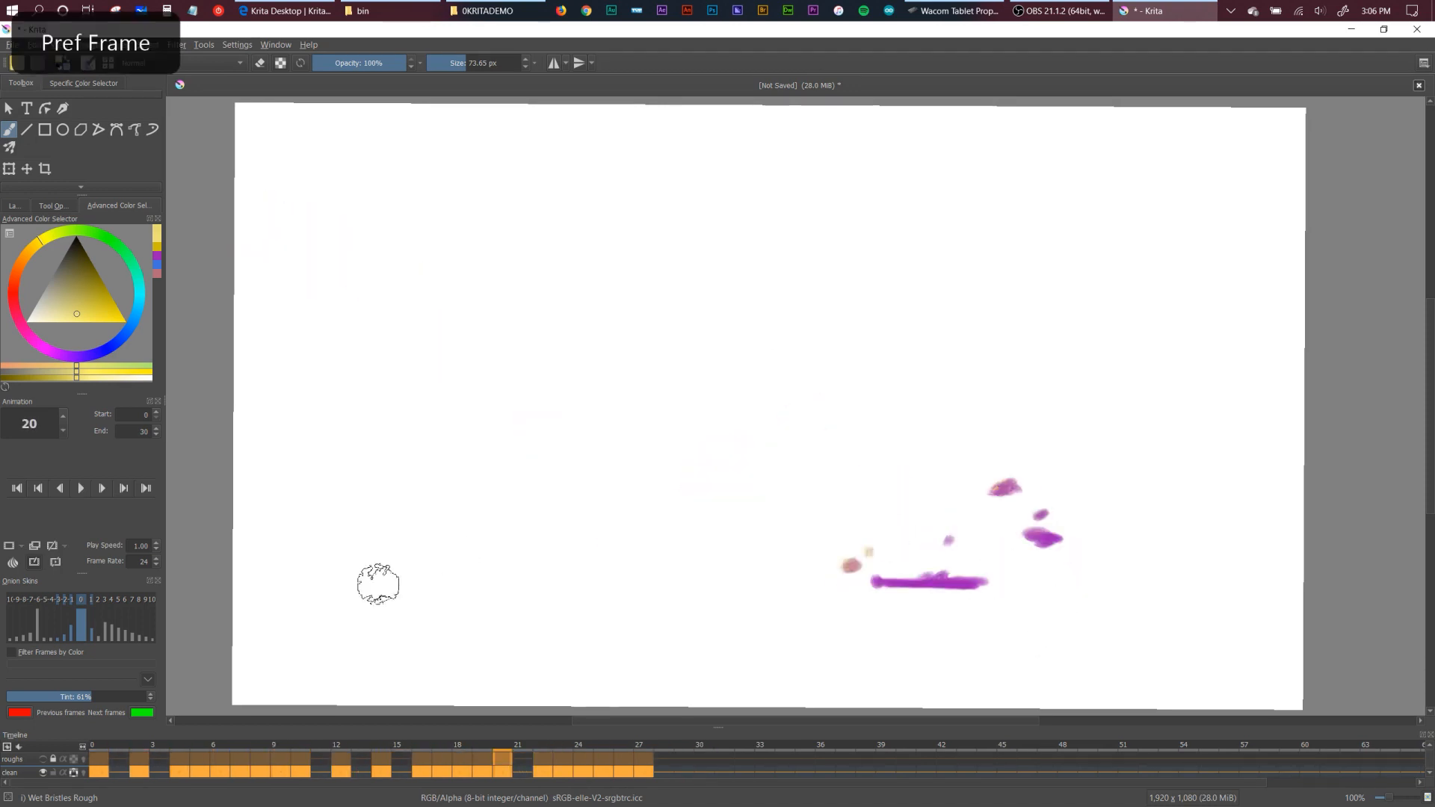
# Pick a dark violet and shade the ball's underside with it on frames 0 to 5.
pyautogui.click(98, 745)
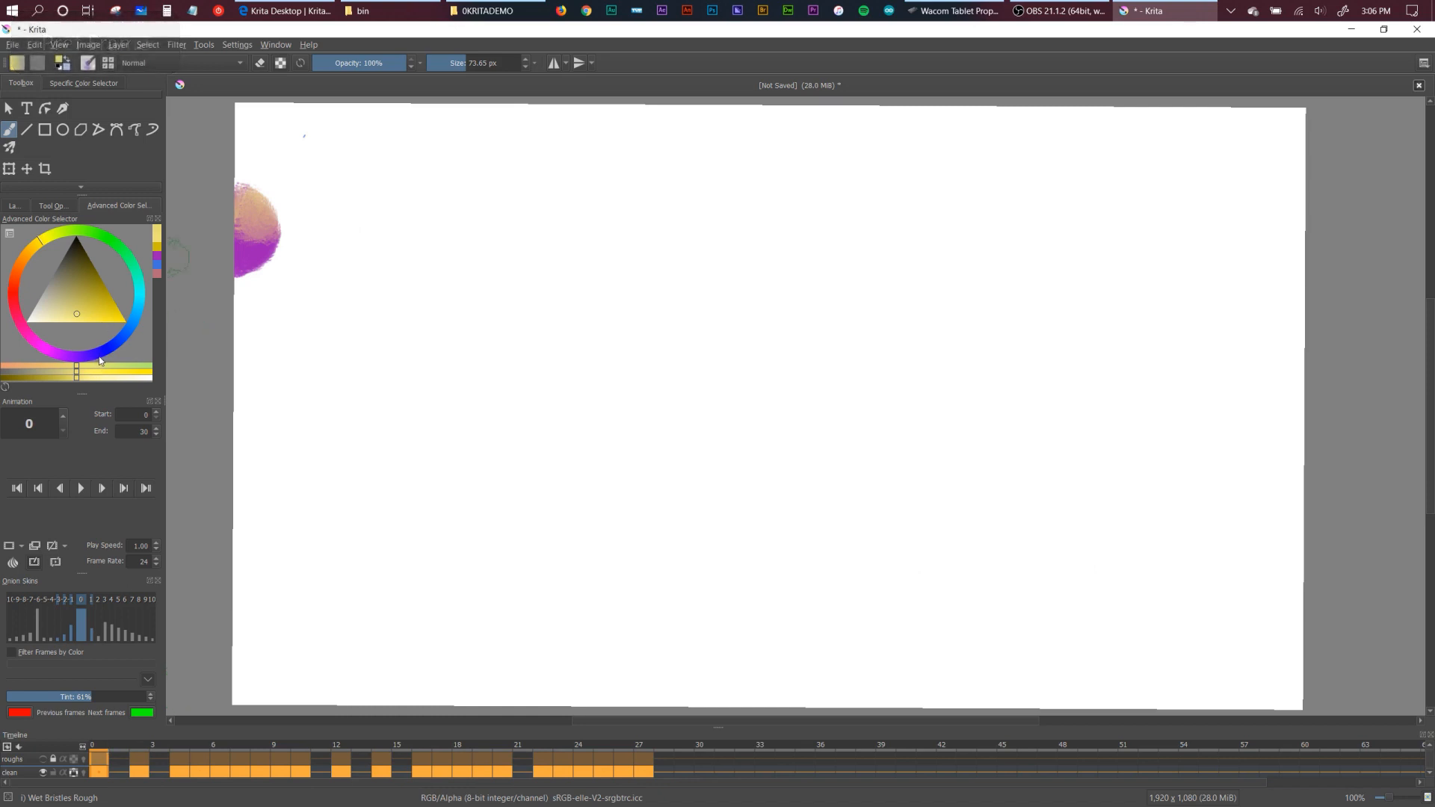
pyautogui.moveTo(107, 349); pyautogui.dragTo(87, 359)
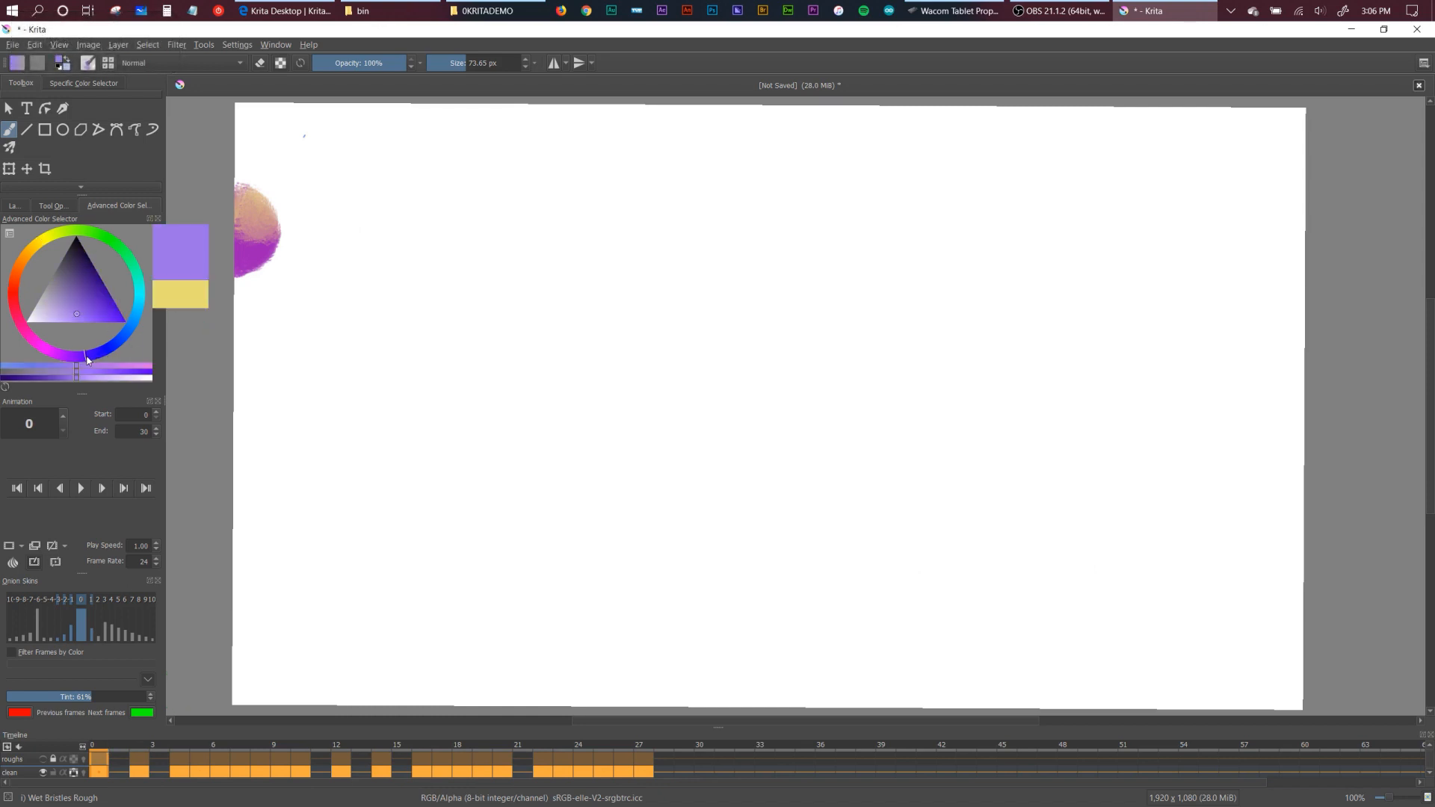
pyautogui.click(91, 277)
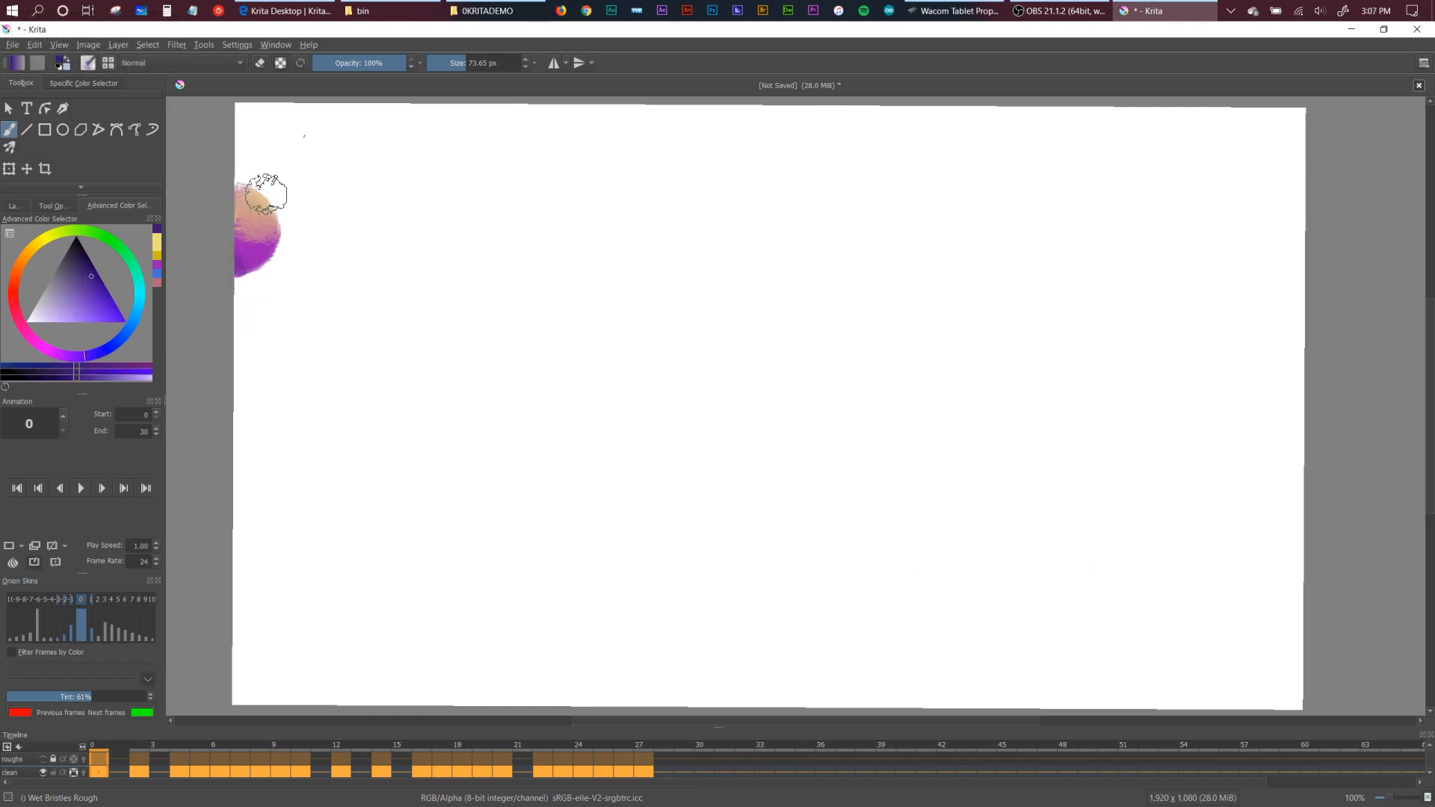
pyautogui.press('.')
pyautogui.press('.')
pyautogui.press('.')
pyautogui.press('.')
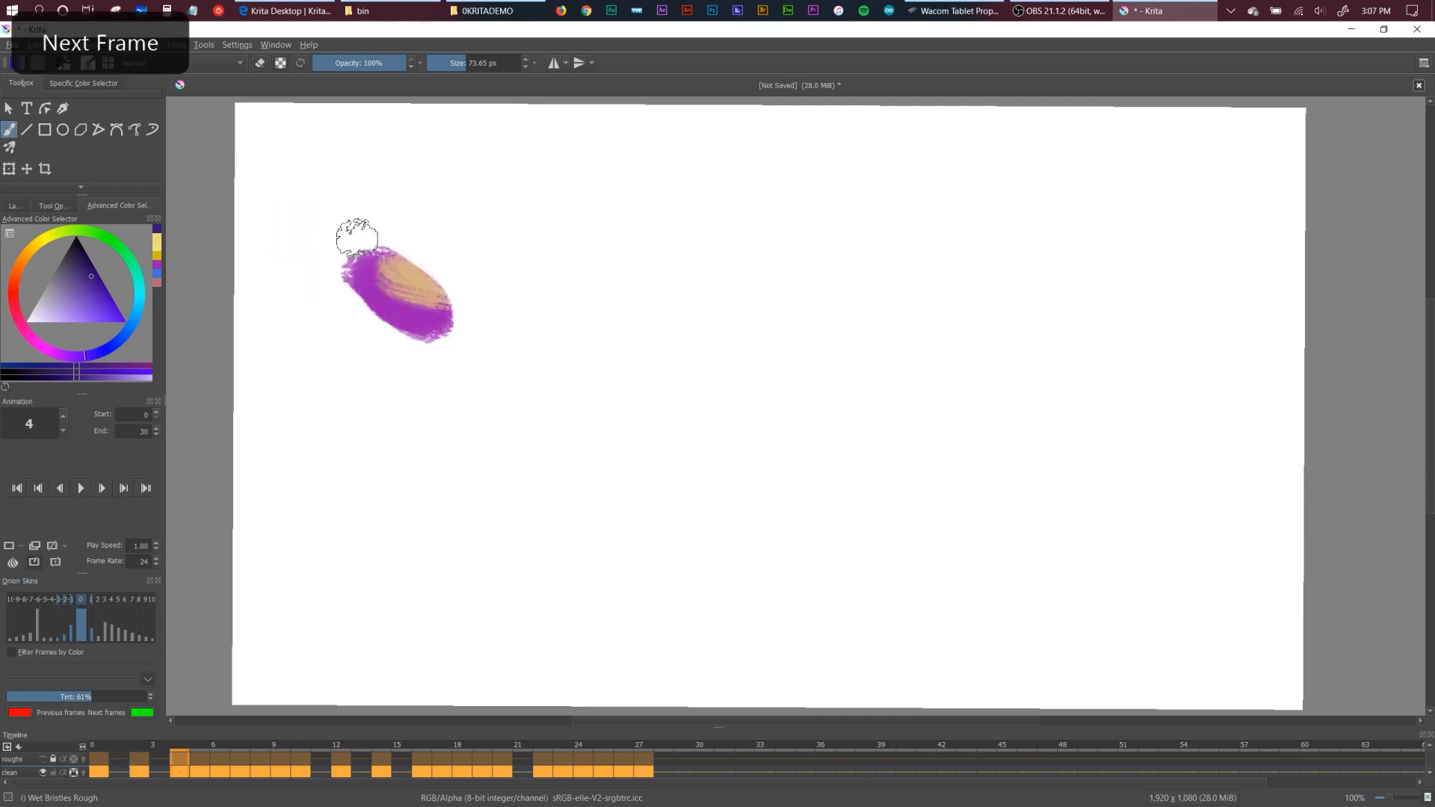
pyautogui.press('.')
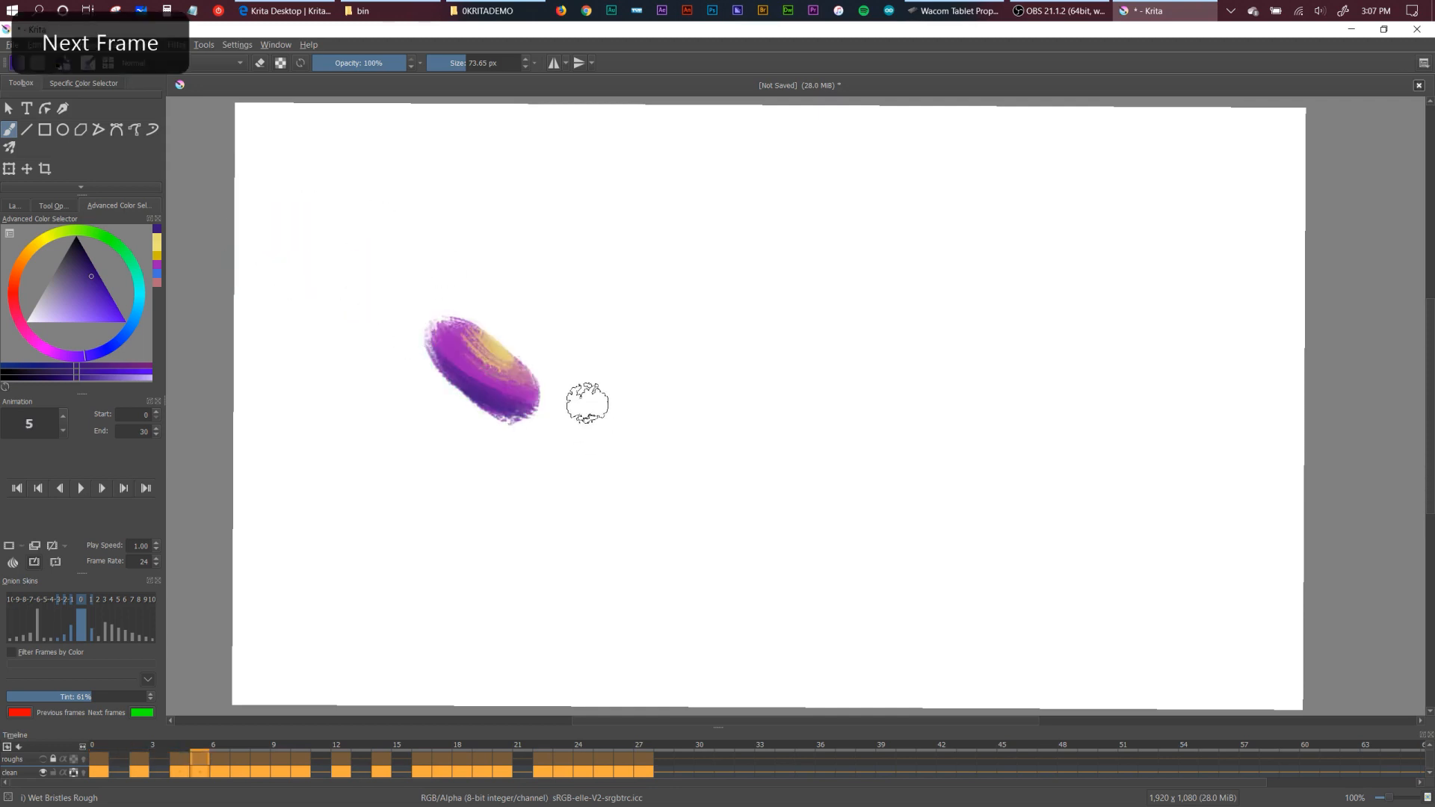
# Brush dark violet shading along the ball's underside on frames 6 to 10.
pyautogui.press('.')
pyautogui.press('.')
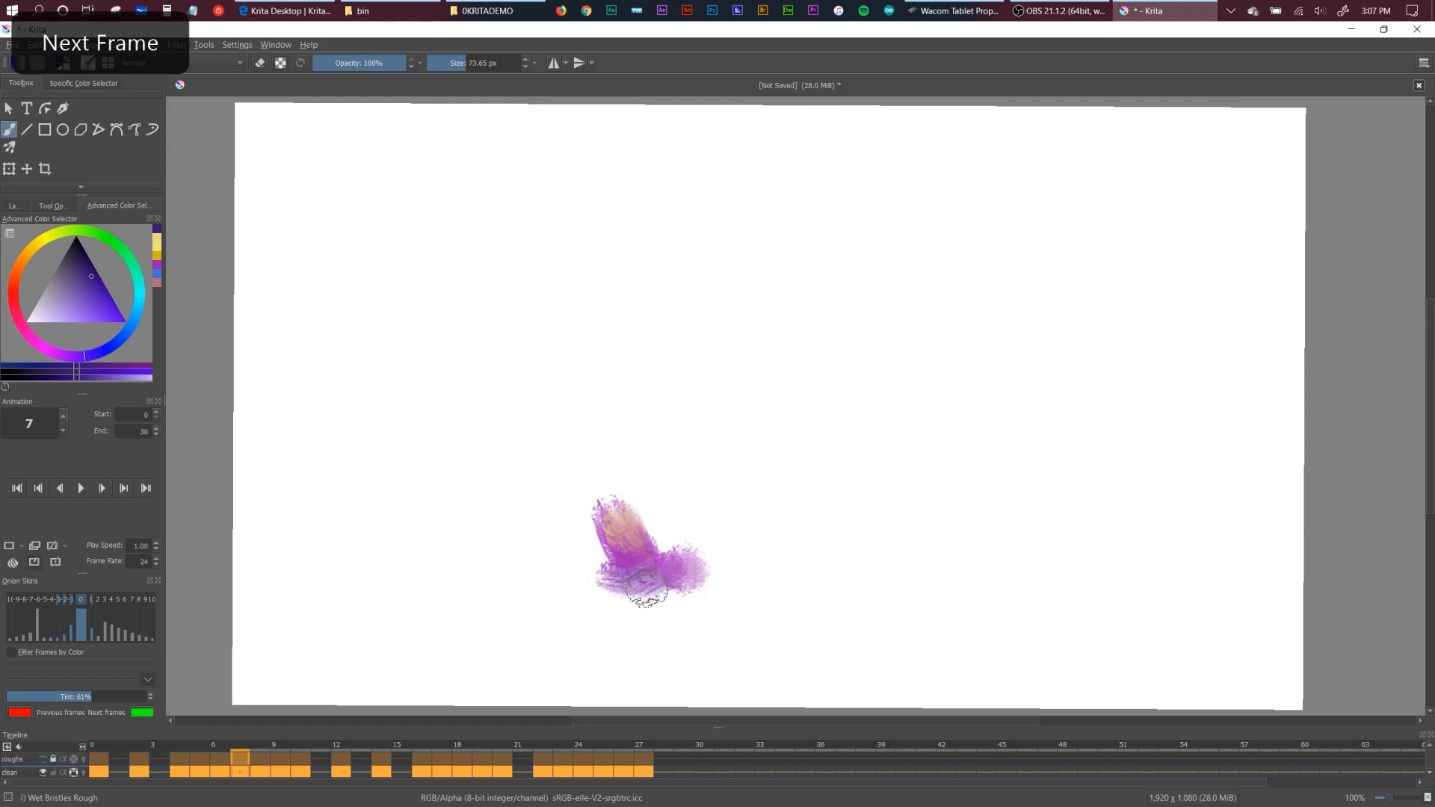
pyautogui.press('.')
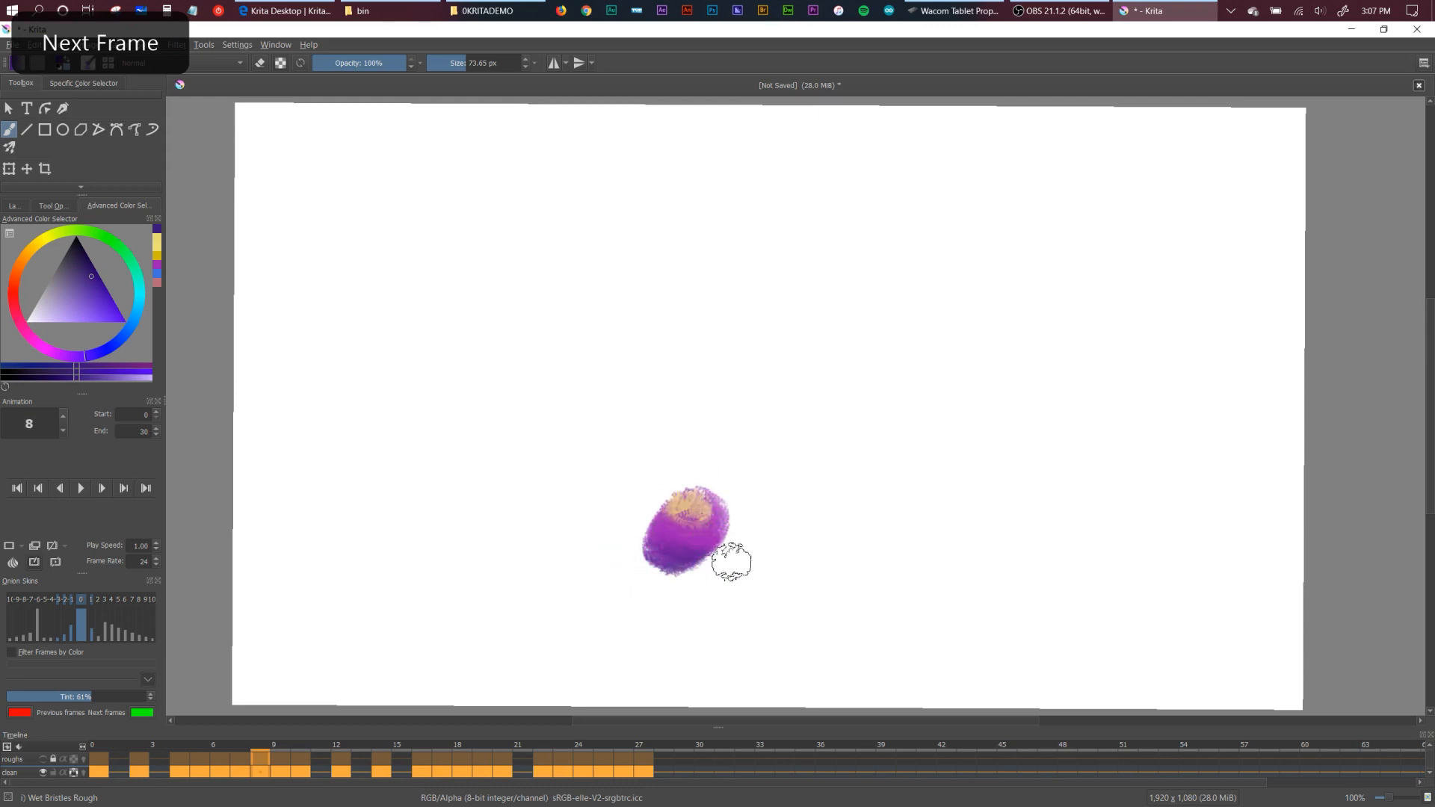
pyautogui.press('.')
pyautogui.press('.')
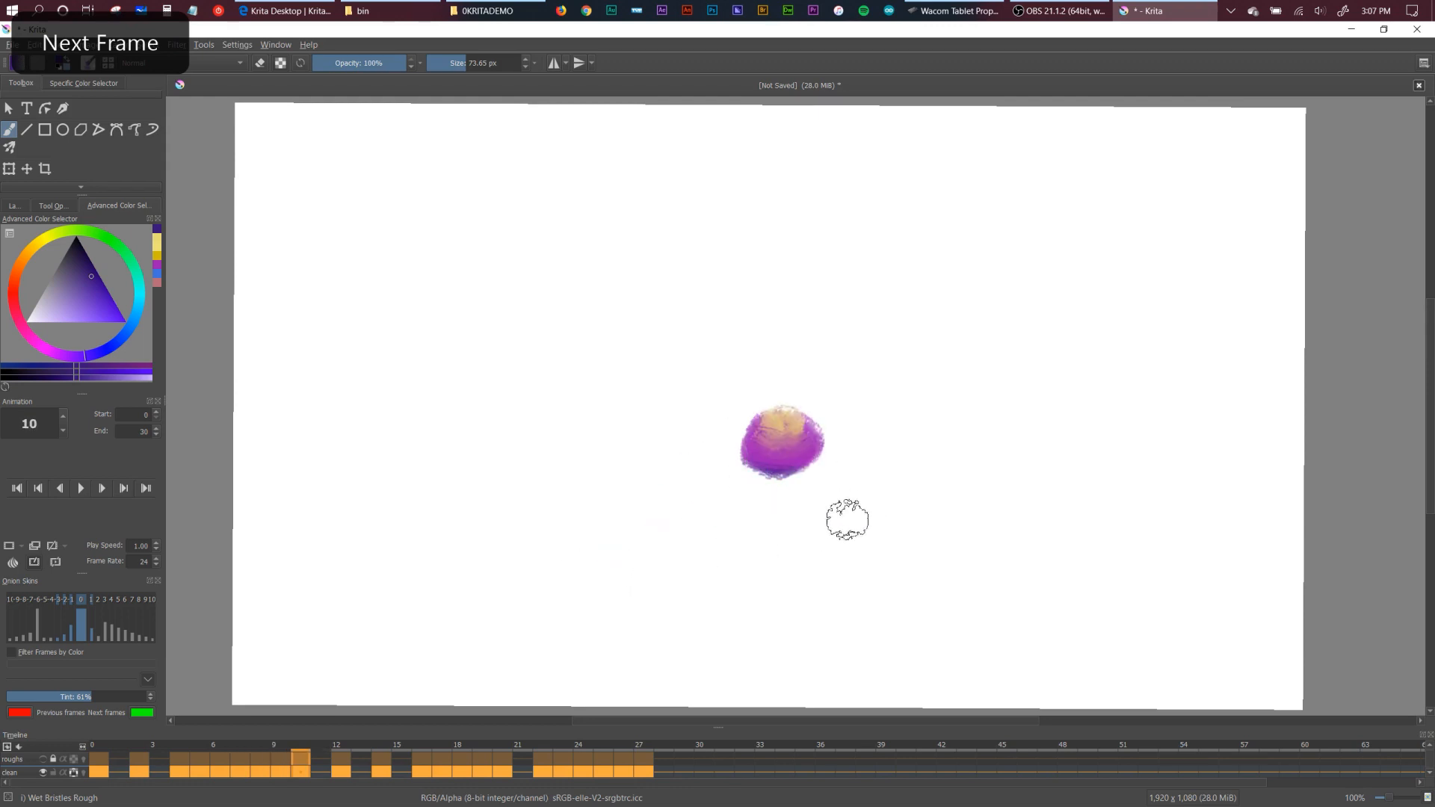
# Brush dark violet shading along the ball's lower edge on frames 12 to 16.
pyautogui.press('.')
pyautogui.press('.')
pyautogui.press('.')
pyautogui.press('.')
pyautogui.press('.')
pyautogui.press('.')
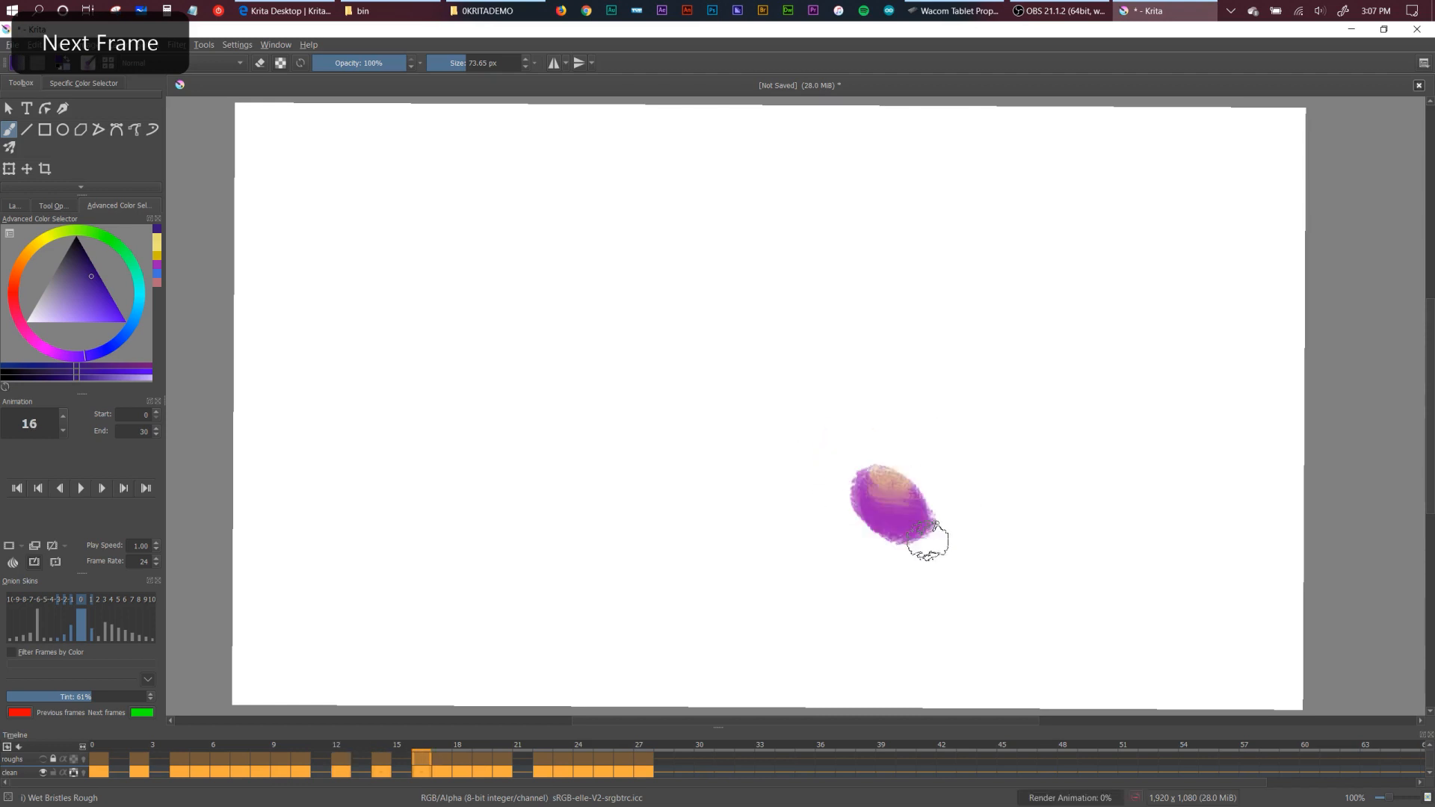
# Paint dark violet shading under the impact, splash base and droplets on frames 17 to 22.
pyautogui.press('.')
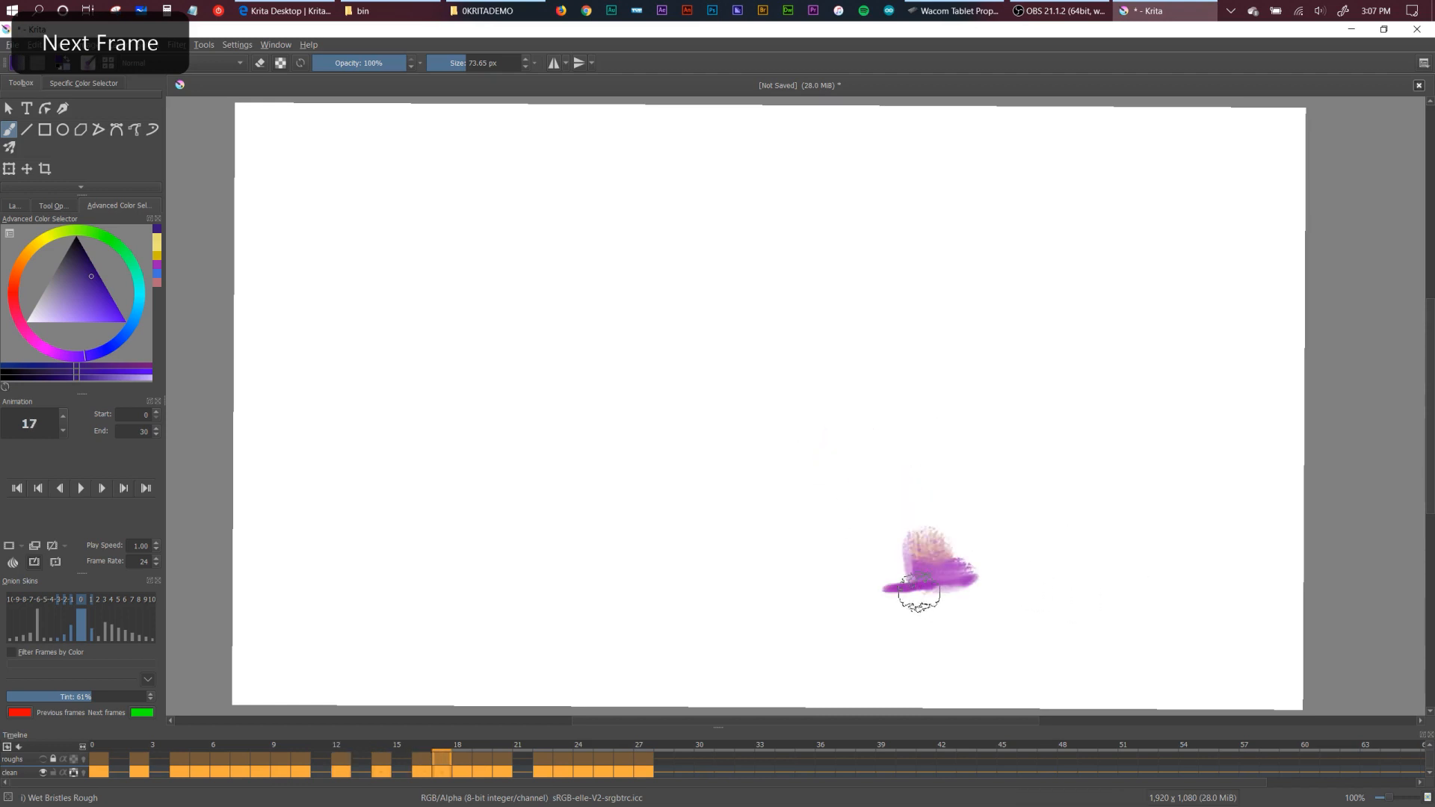
pyautogui.press('.')
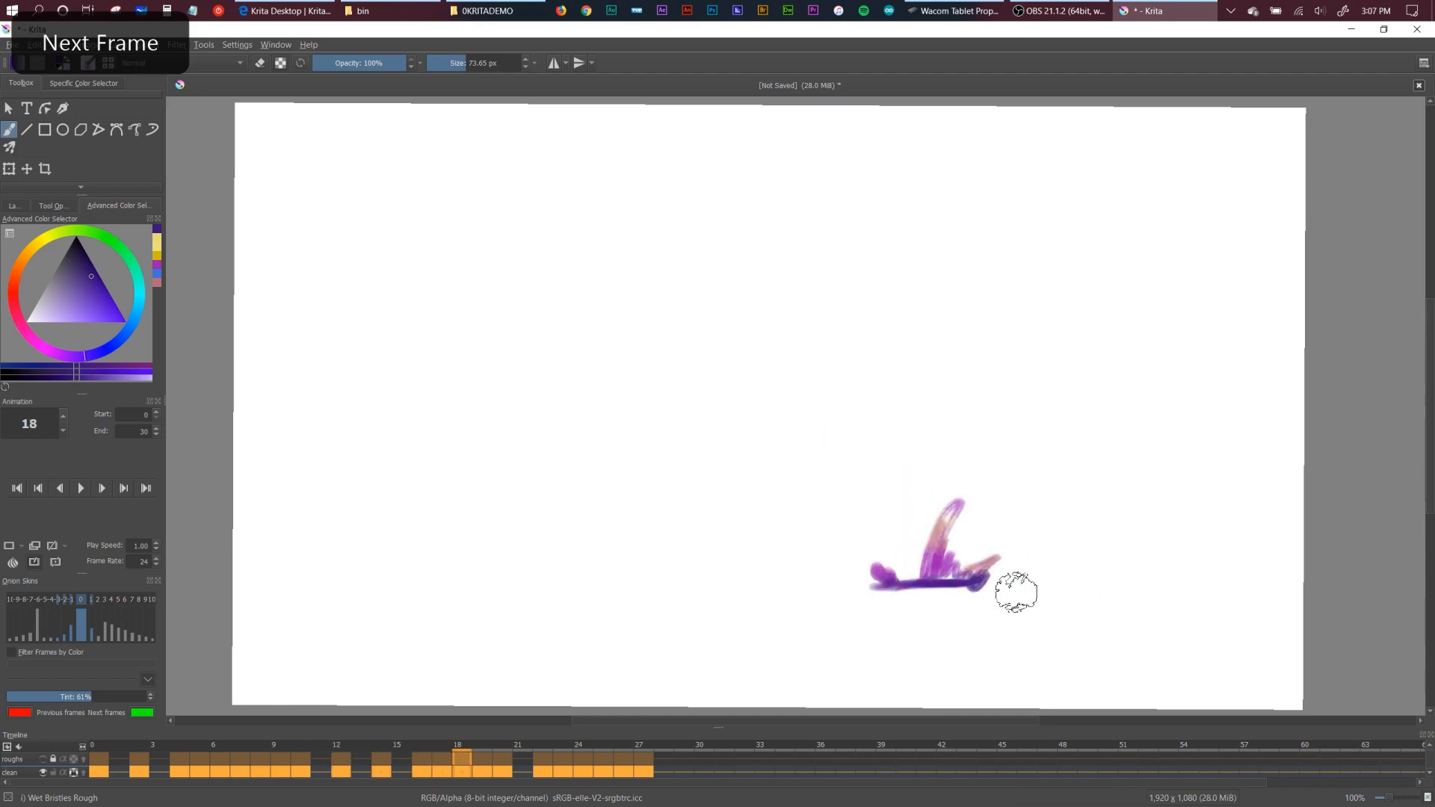
pyautogui.press('.')
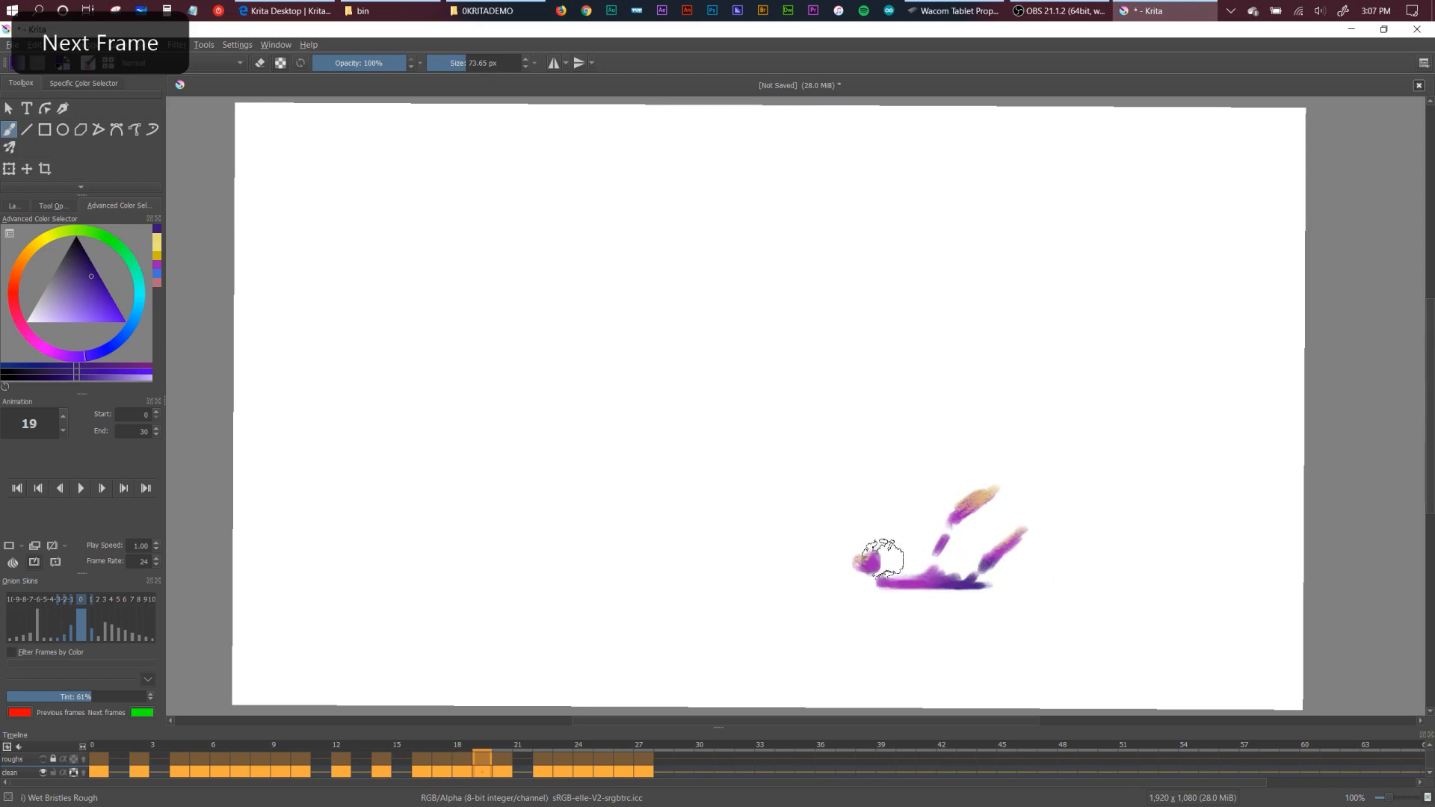
pyautogui.press('.')
pyautogui.press('.')
pyautogui.press('.')
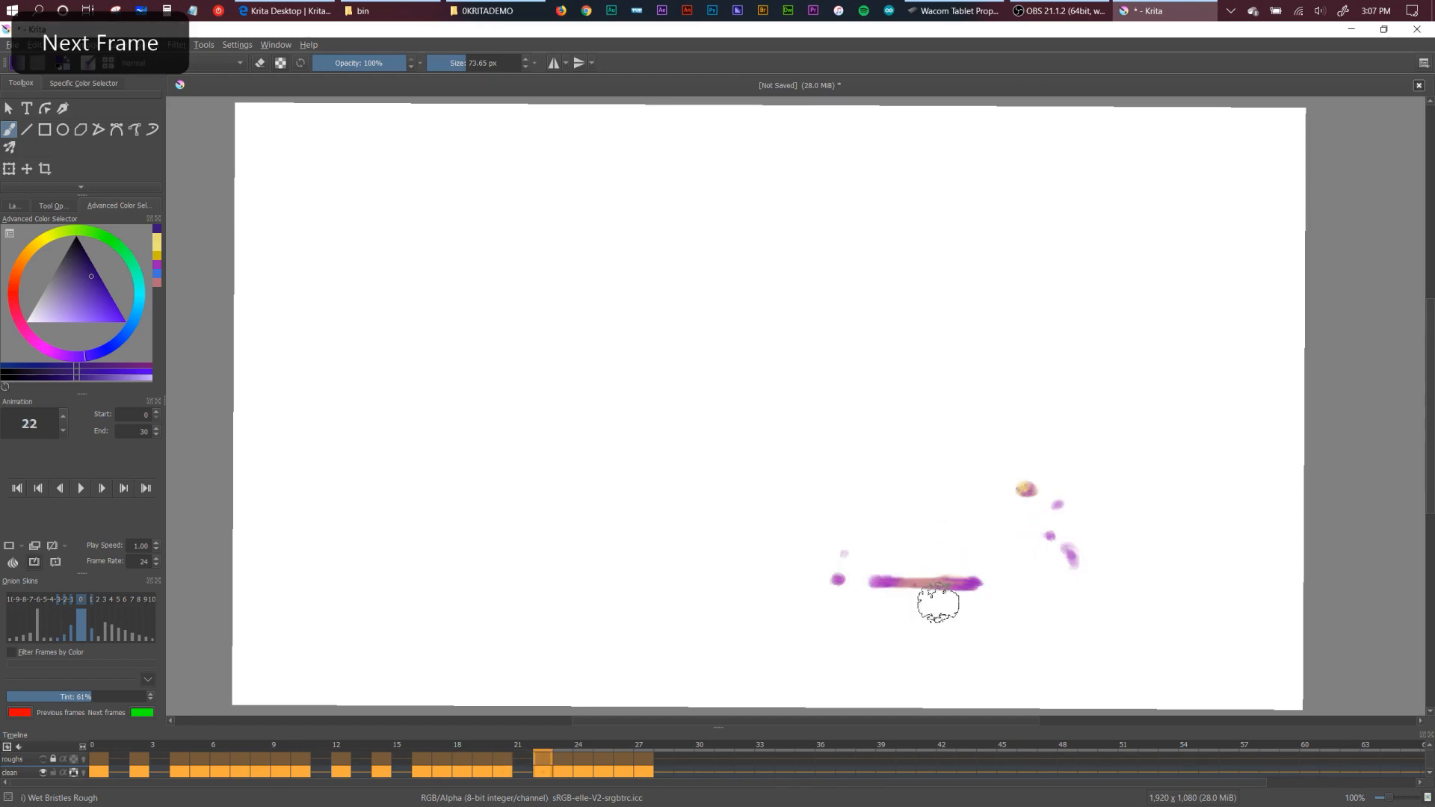
# Brush dark violet shading onto the puddle on frames 23 to 27.
pyautogui.press('.')
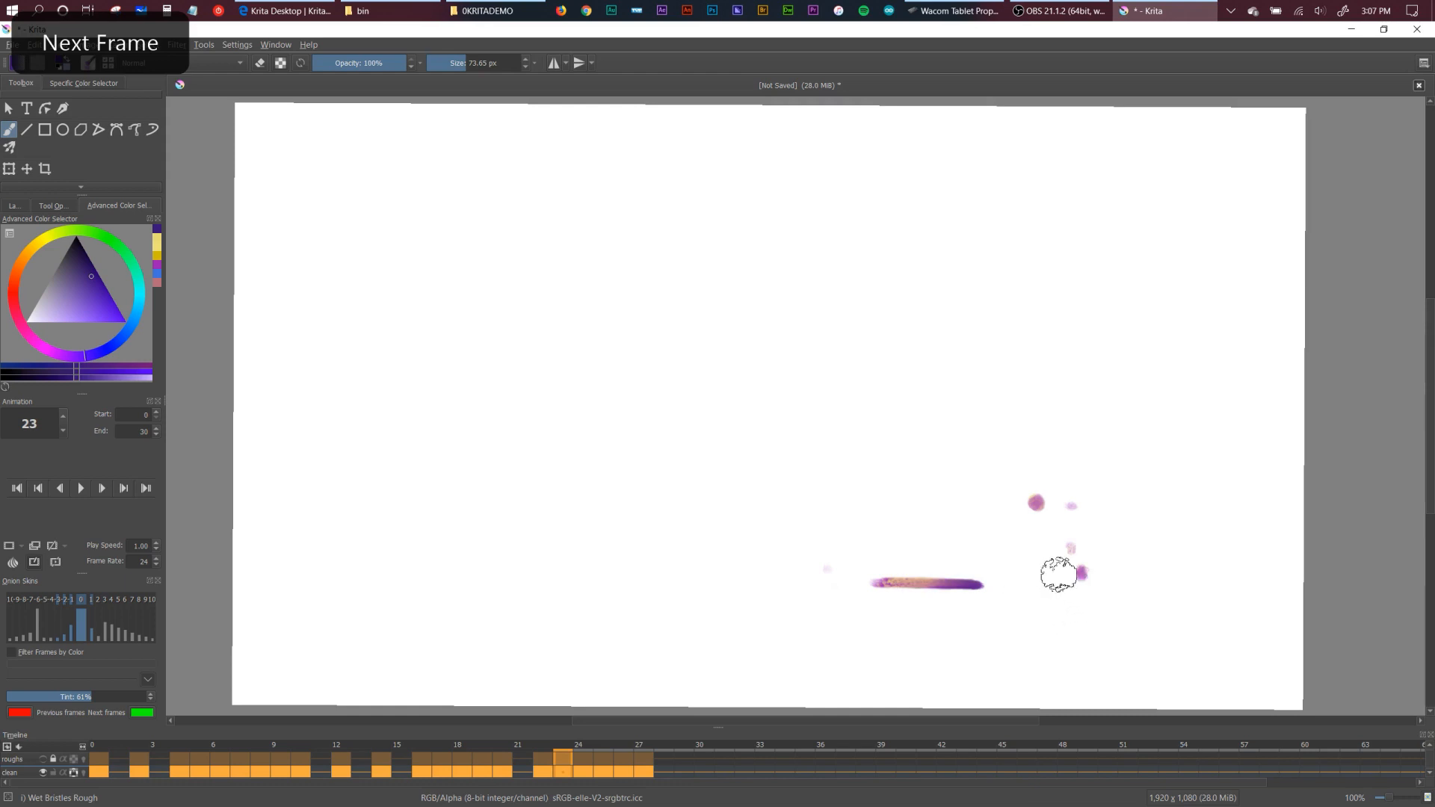
pyautogui.press('.')
pyautogui.press('.')
pyautogui.press('.')
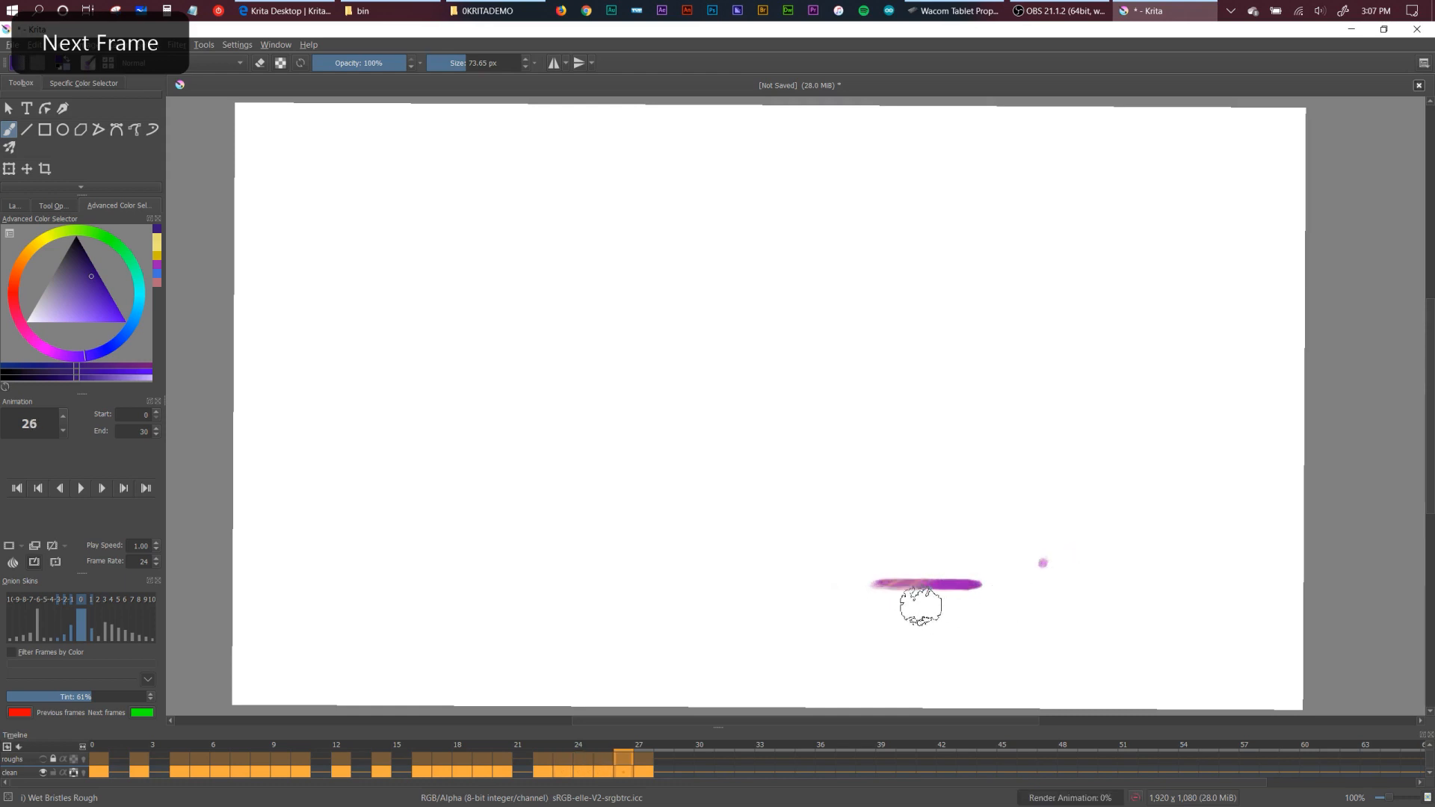
pyautogui.press('.')
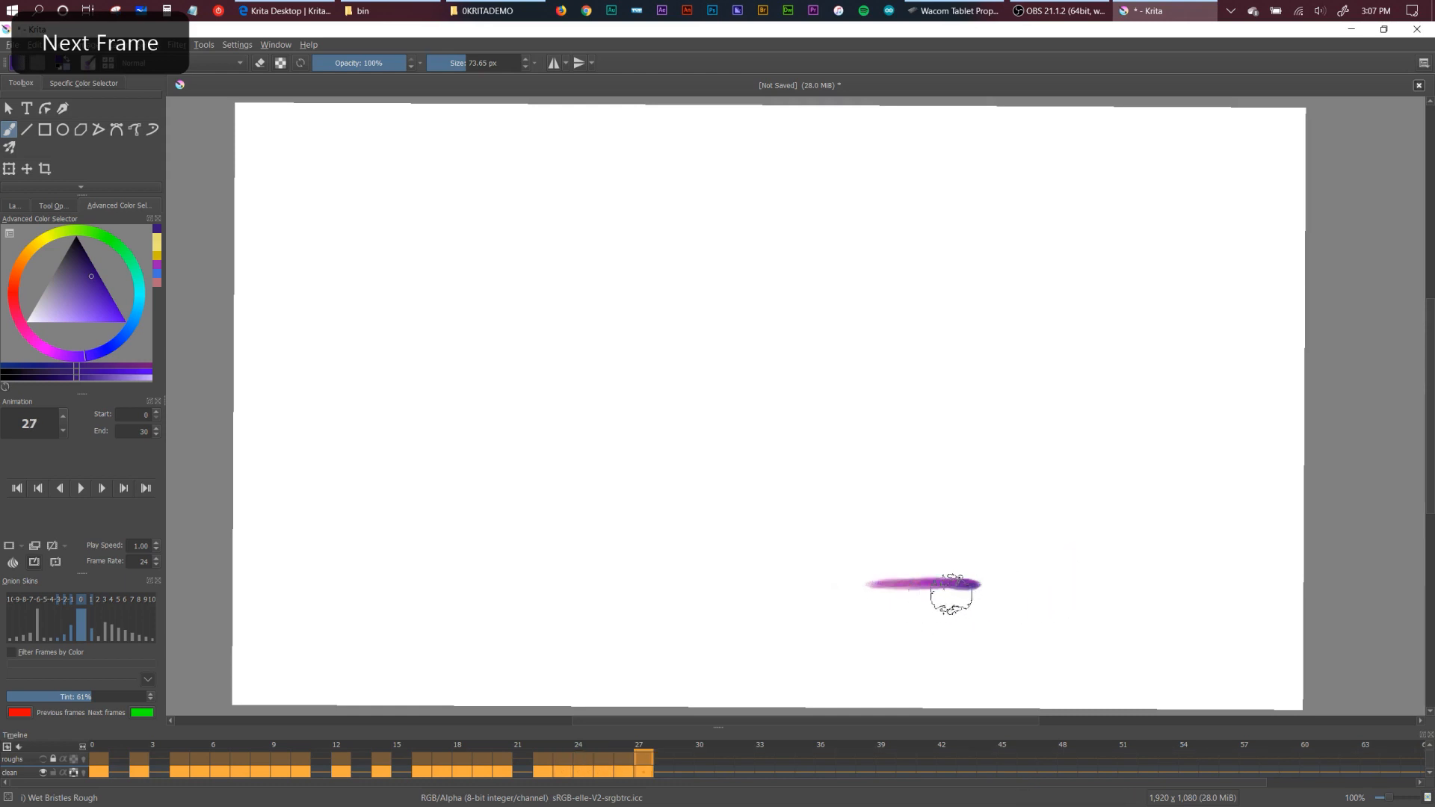
# Play back the animation to review the dark violet shading, and stop it.
pyautogui.click(83, 489)
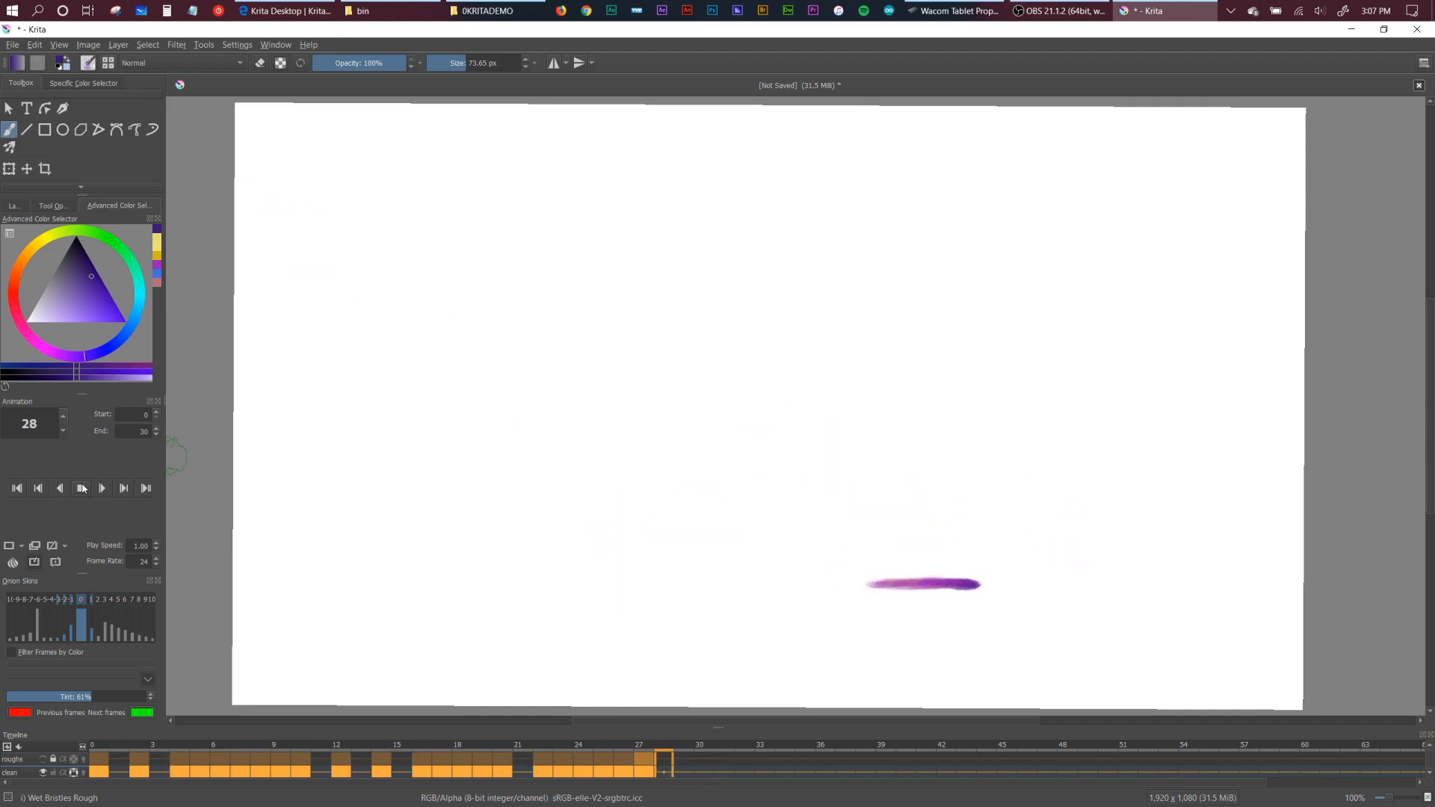
pyautogui.click(83, 489)
pyautogui.press('Left')
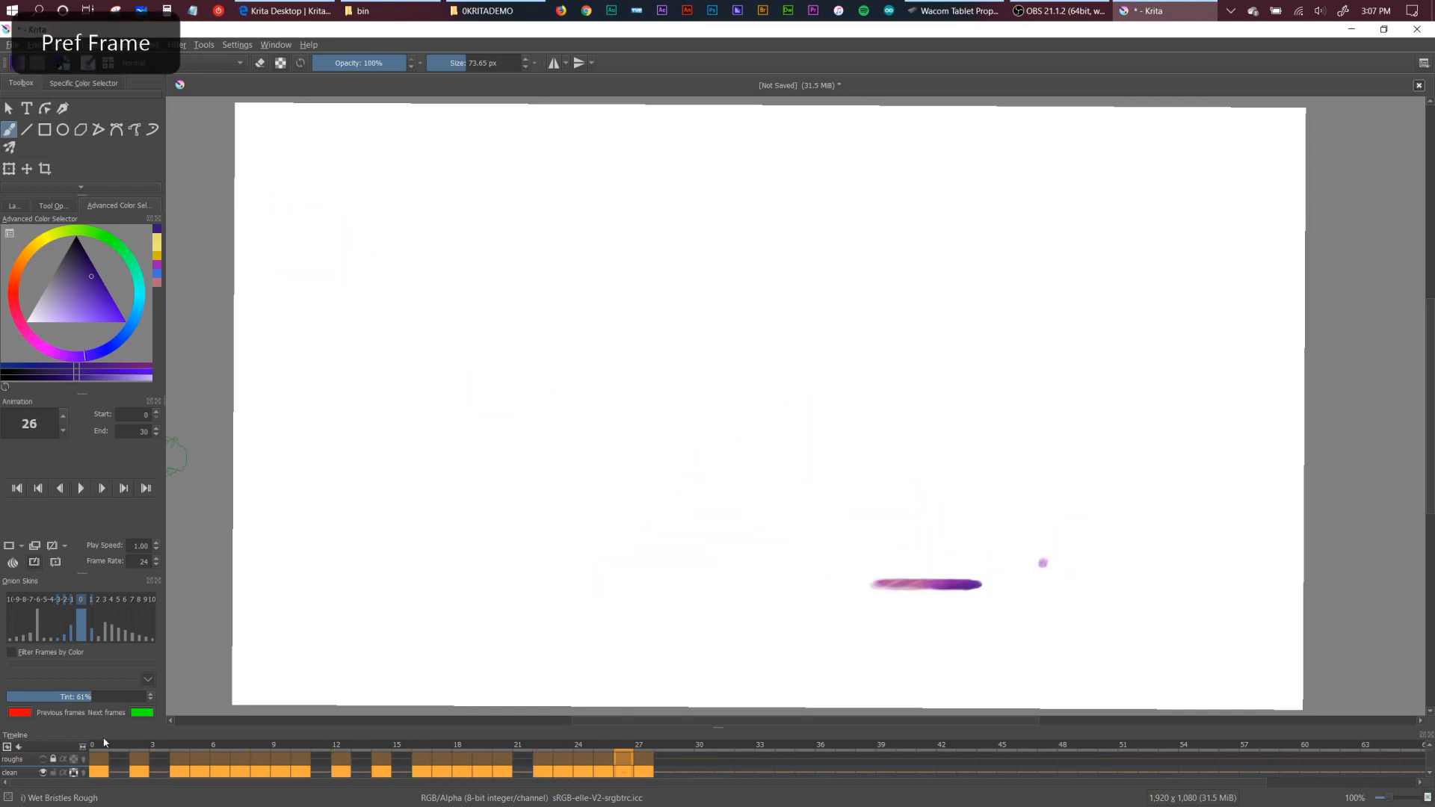
# Duplicate the clean layer, place the copy below it and rename it ball-shadow.
pyautogui.click(95, 759)
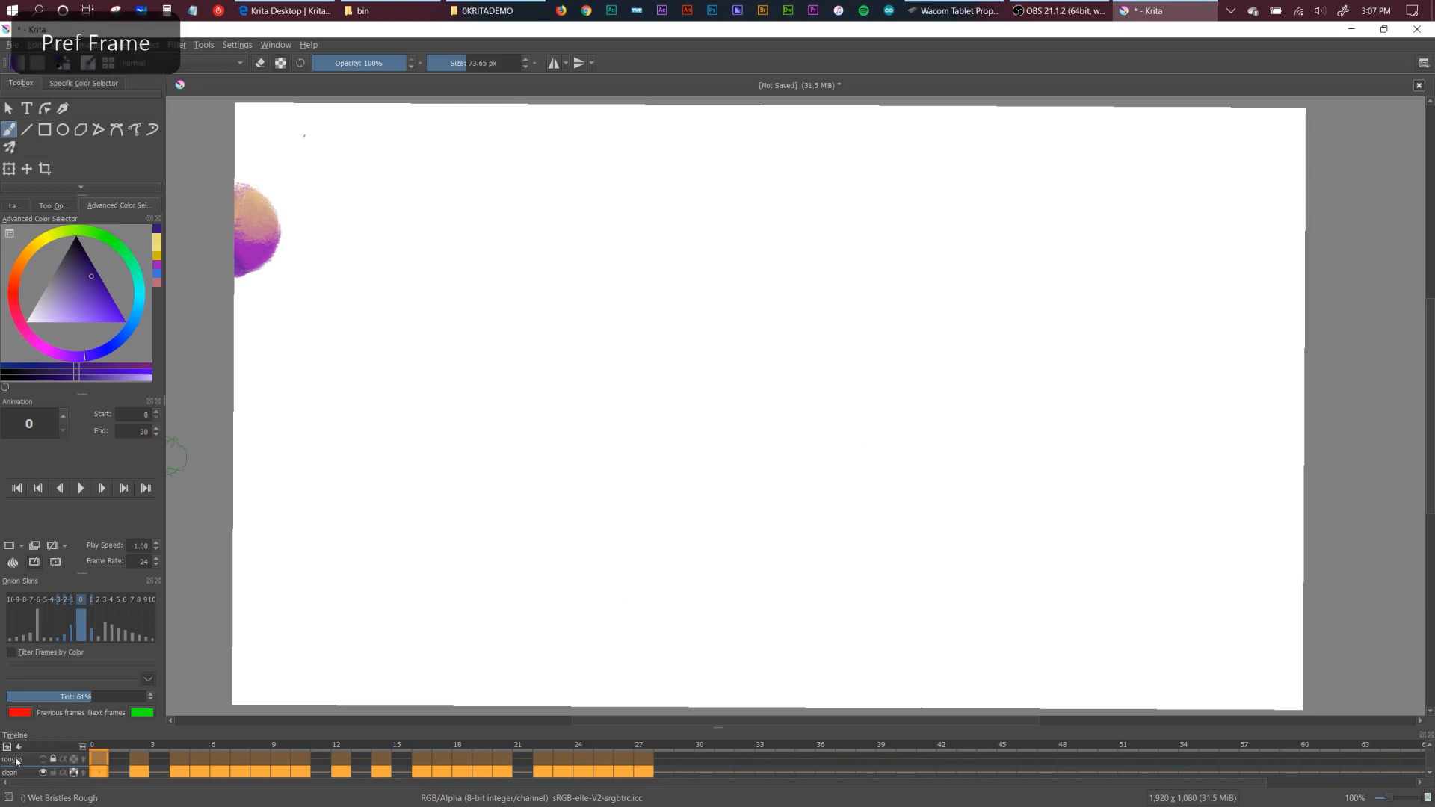
pyautogui.click(15, 205)
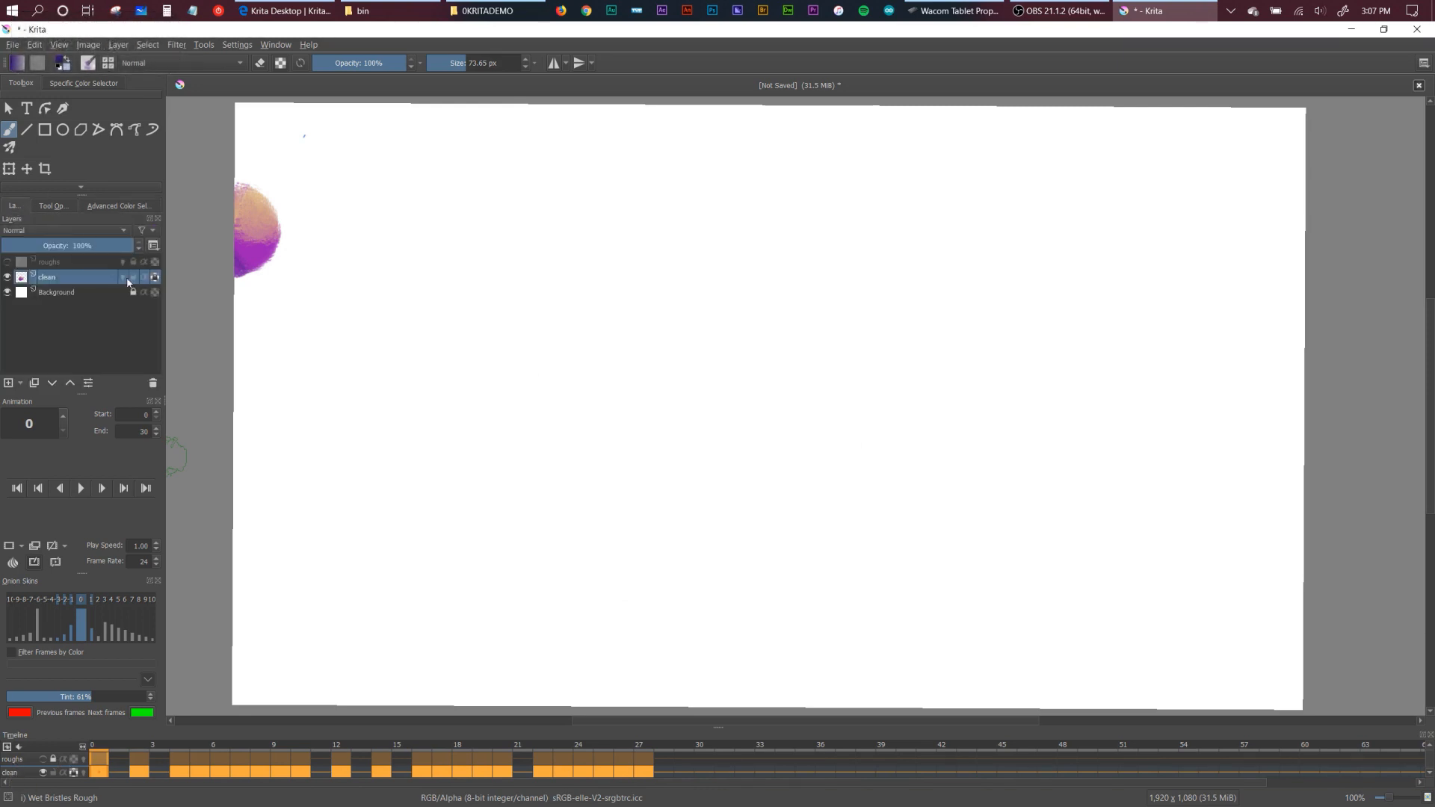
pyautogui.click(35, 383)
pyautogui.moveTo(69, 280); pyautogui.dragTo(69, 309)
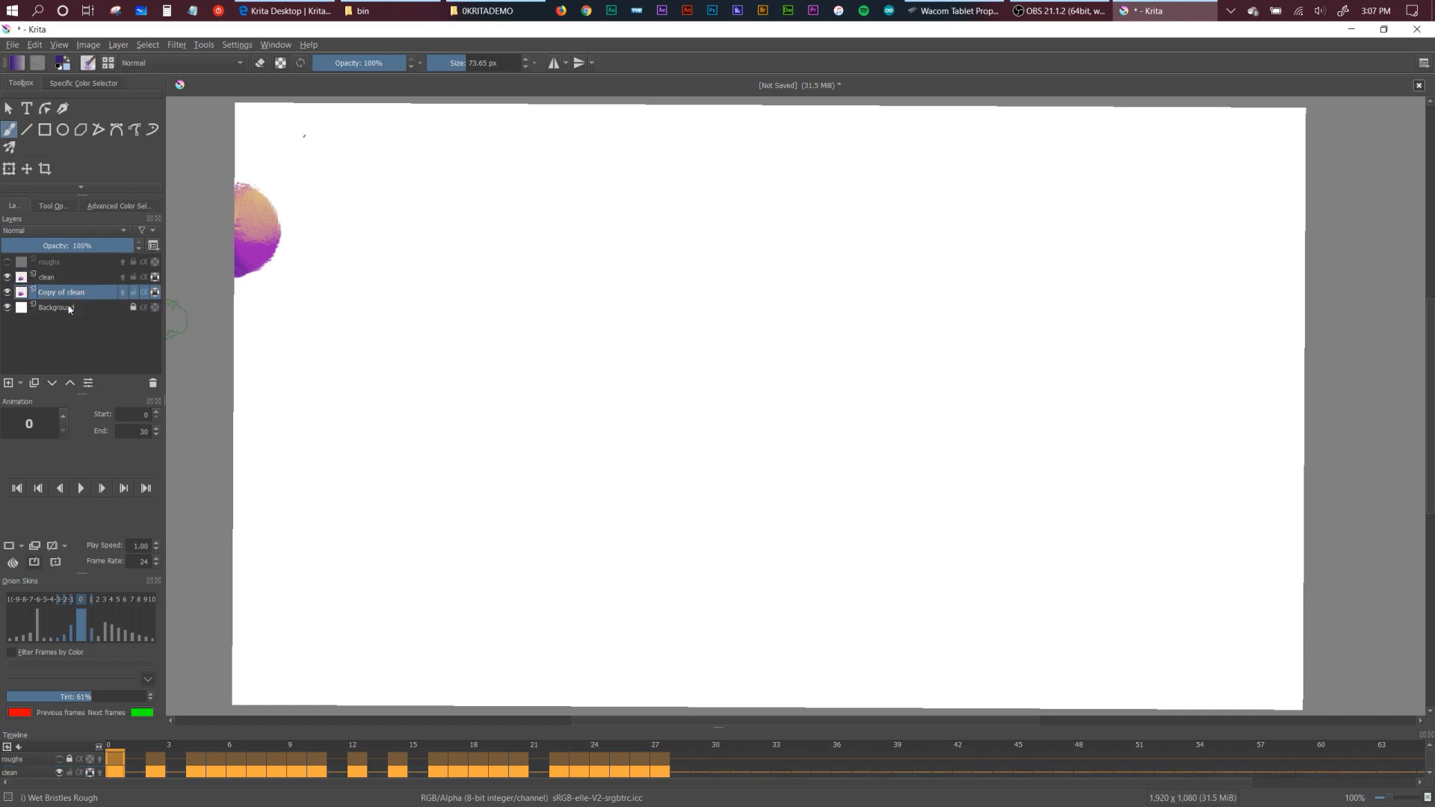
pyautogui.doubleClick(70, 294)
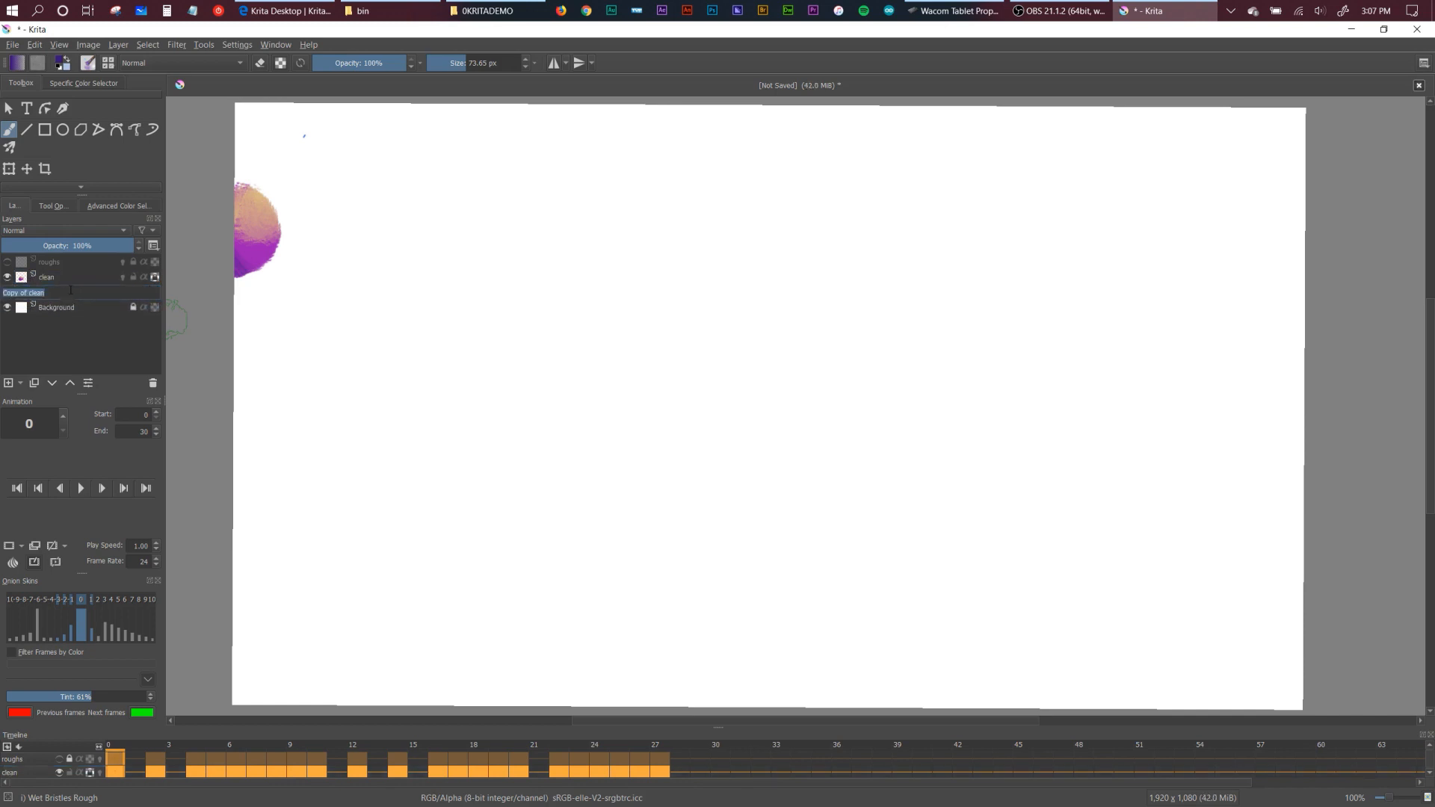
pyautogui.write('ball-shadow')
pyautogui.press('Return')
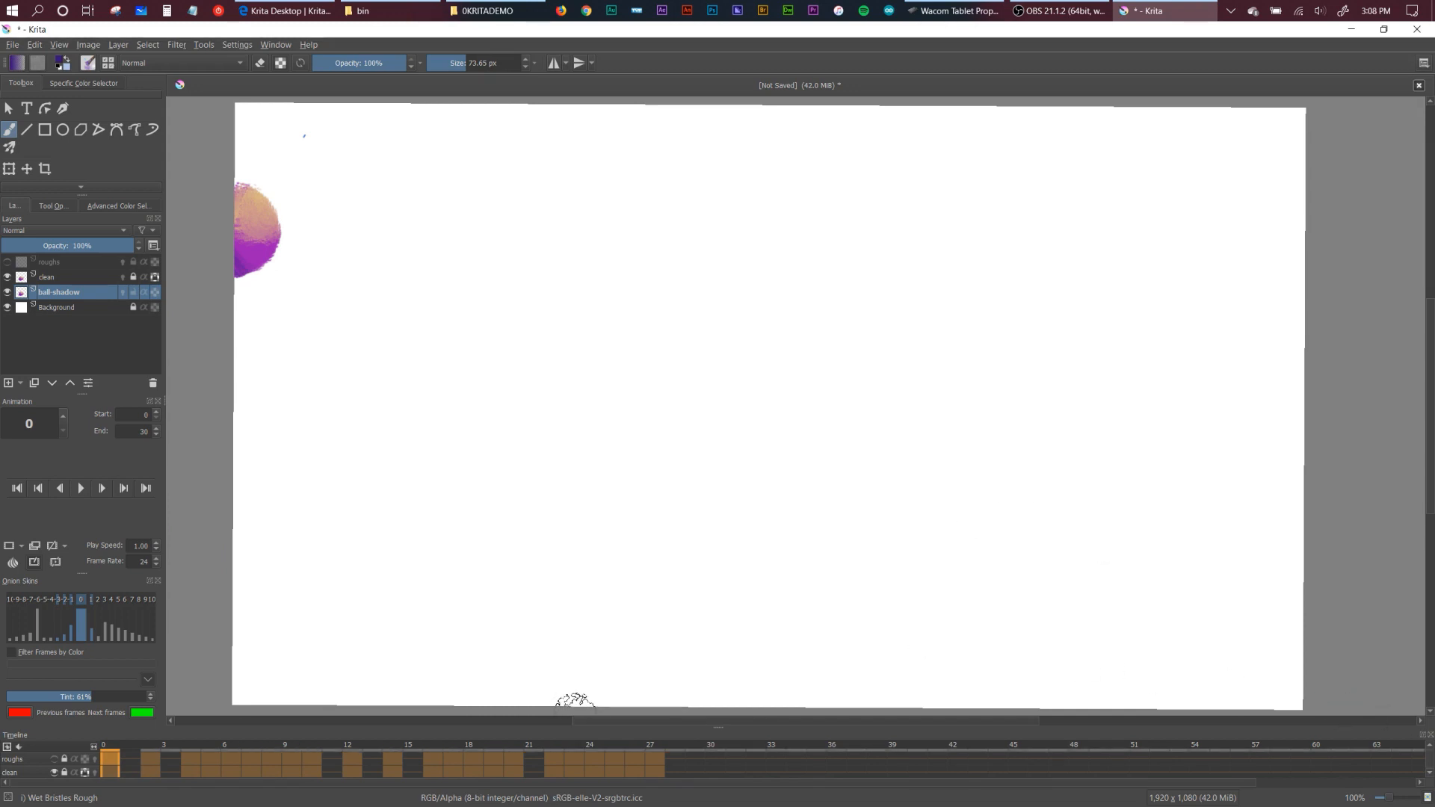
# Enlarge the timeline to show all layers and step through the first keyframes from frame 0.
pyautogui.moveTo(191, 729); pyautogui.dragTo(191, 686)
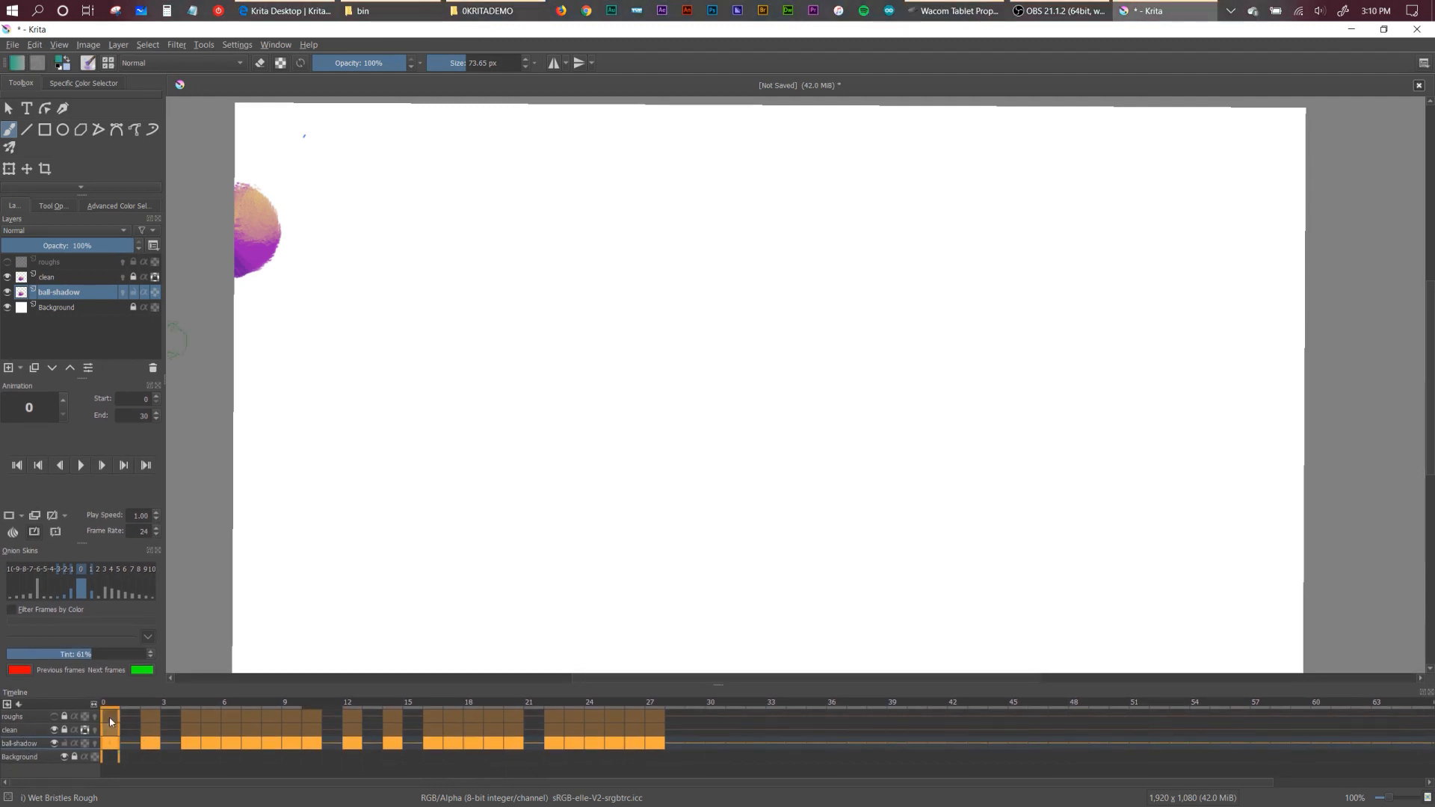
pyautogui.moveTo(110, 721)
pyautogui.press('Right')
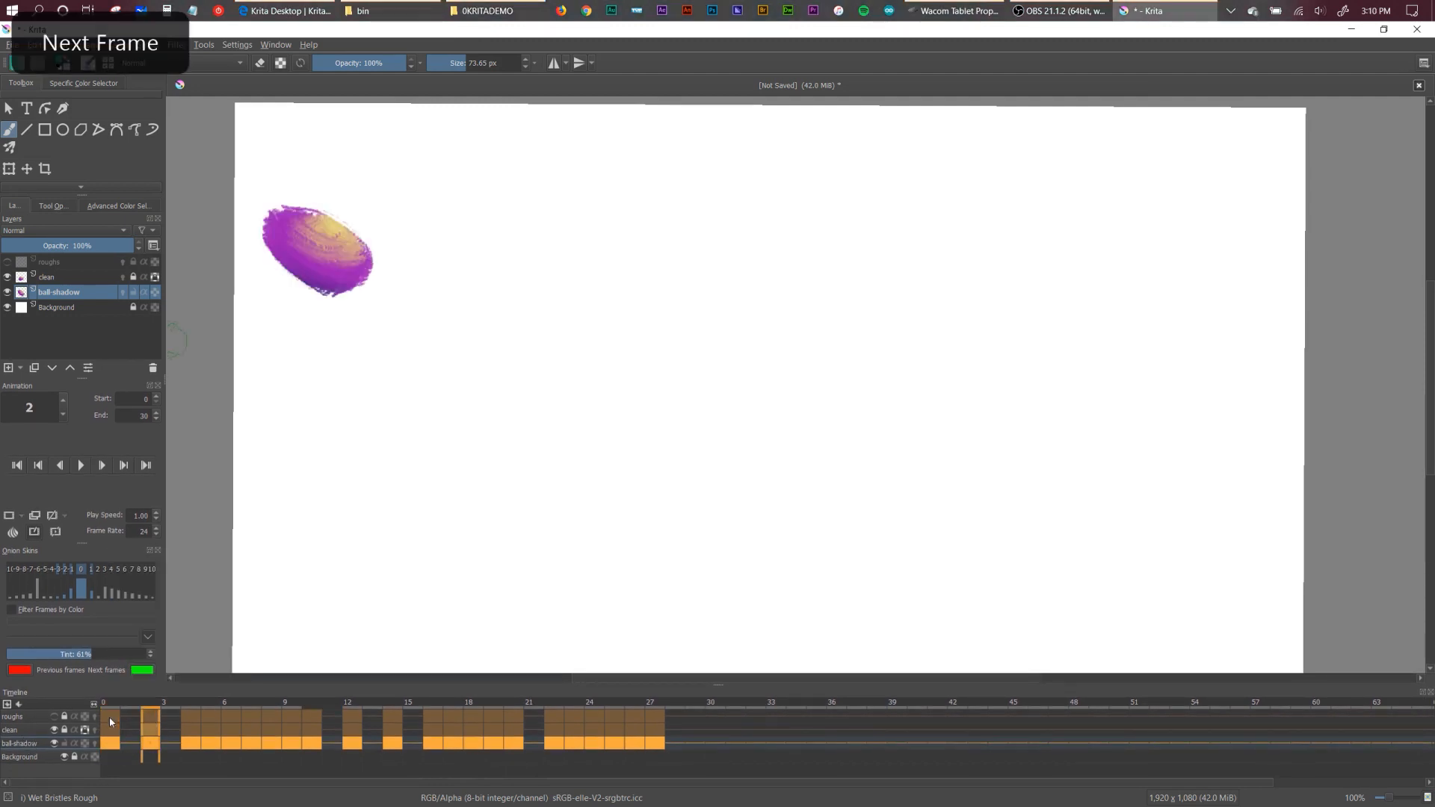
pyautogui.press('Left')
pyautogui.press('Right')
pyautogui.press('Right')
pyautogui.press('Left')
pyautogui.press('Left')
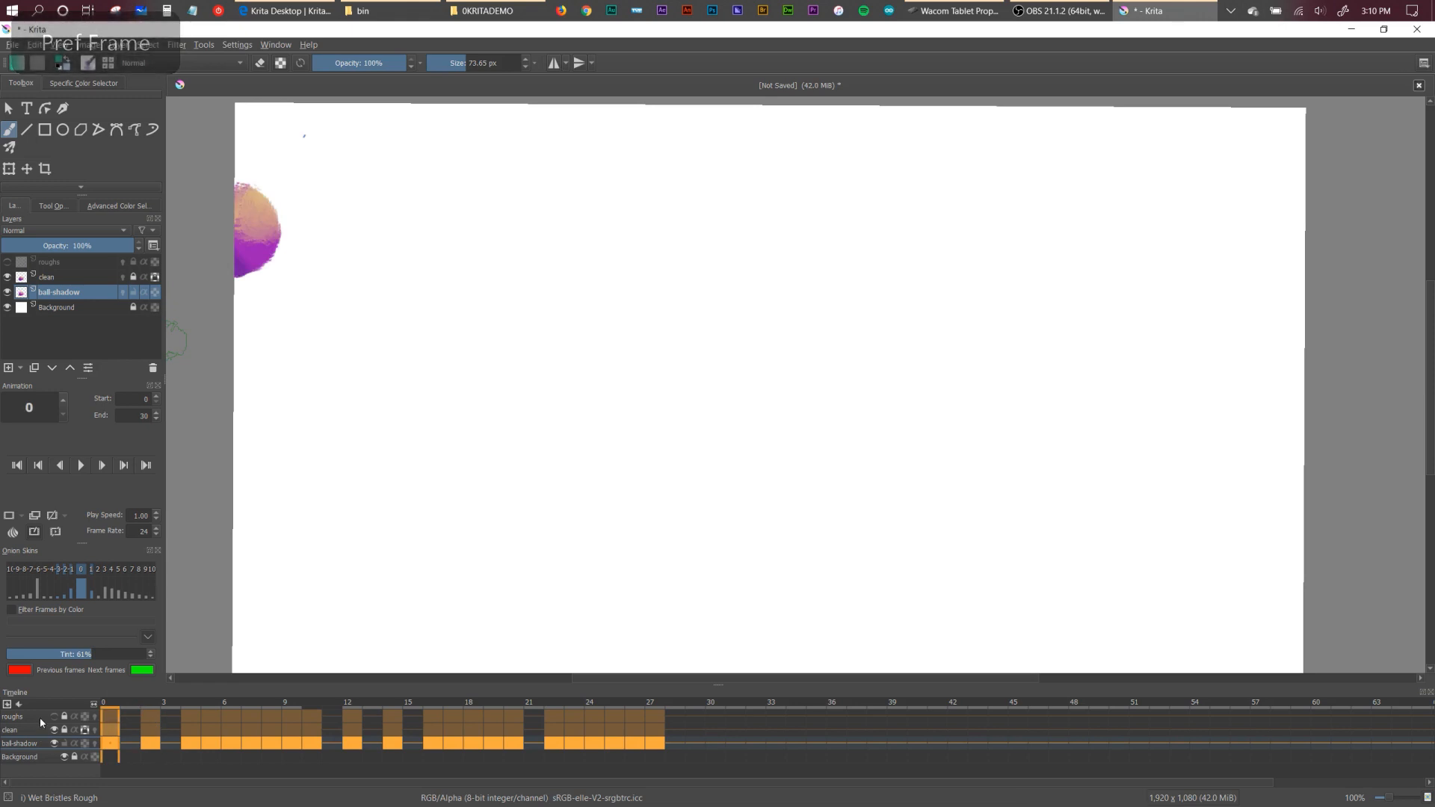
# Clear the painted content of every ball-shadow keyframe from frame 0 to frame 27.
pyautogui.press('Right')
pyautogui.press('Right')
pyautogui.press('Right')
pyautogui.press('Right')
pyautogui.press('Right')
pyautogui.press('Right')
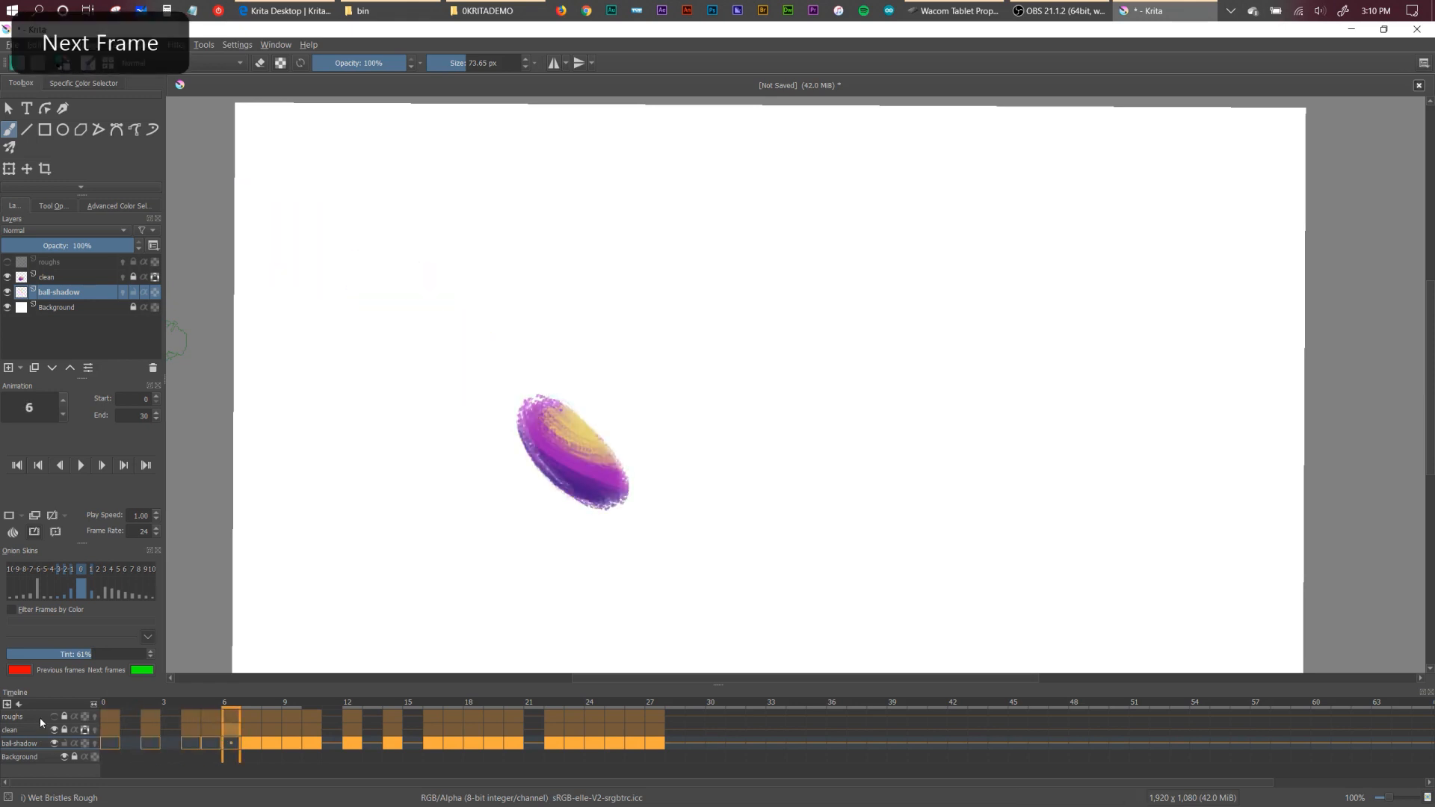
pyautogui.press('Right')
pyautogui.press('Right')
pyautogui.press('Right')
pyautogui.press('Right')
pyautogui.press('Right')
pyautogui.press('Right')
pyautogui.press('Right')
pyautogui.press('Right')
pyautogui.press('Right')
pyautogui.press('Right')
pyautogui.press('Right')
pyautogui.press('Right')
pyautogui.press('Right')
pyautogui.press('Right')
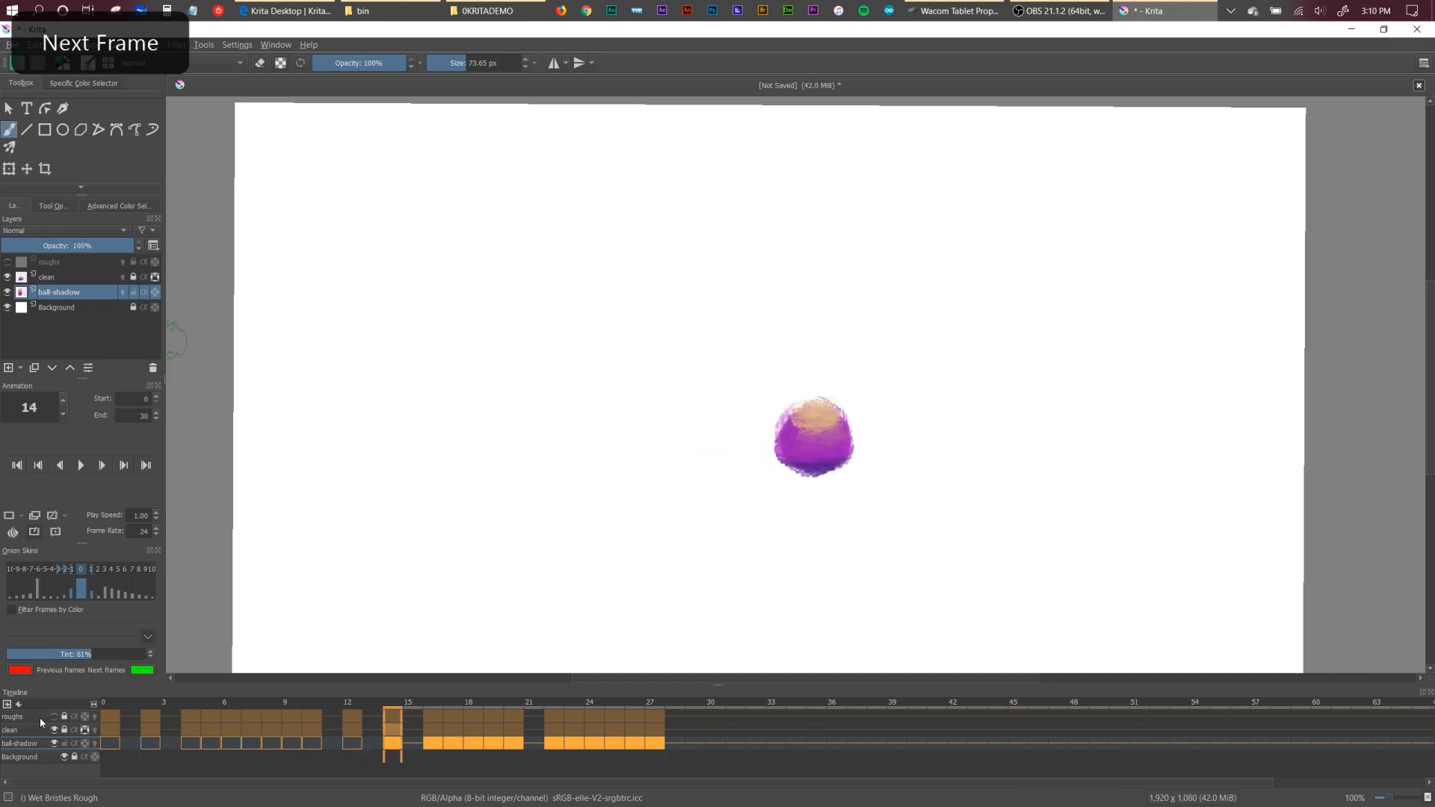
pyautogui.press('Right')
pyautogui.press('Right')
pyautogui.press('Right')
pyautogui.press('Right')
pyautogui.press('Right')
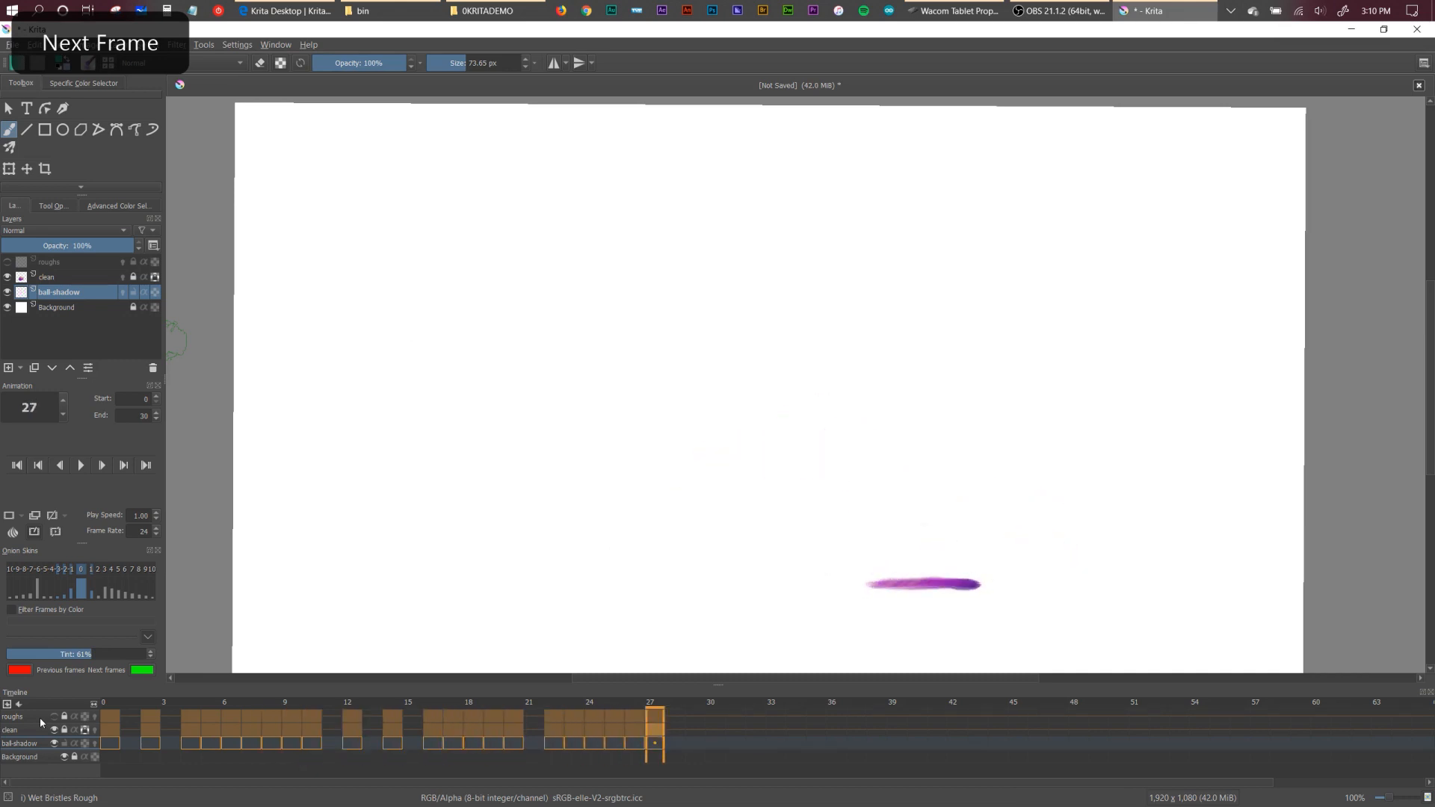
# Paint a teal ground shadow beneath the splashing ball on frame 7 of the ball-shadow layer.
pyautogui.moveTo(121, 701); pyautogui.dragTo(255, 698)
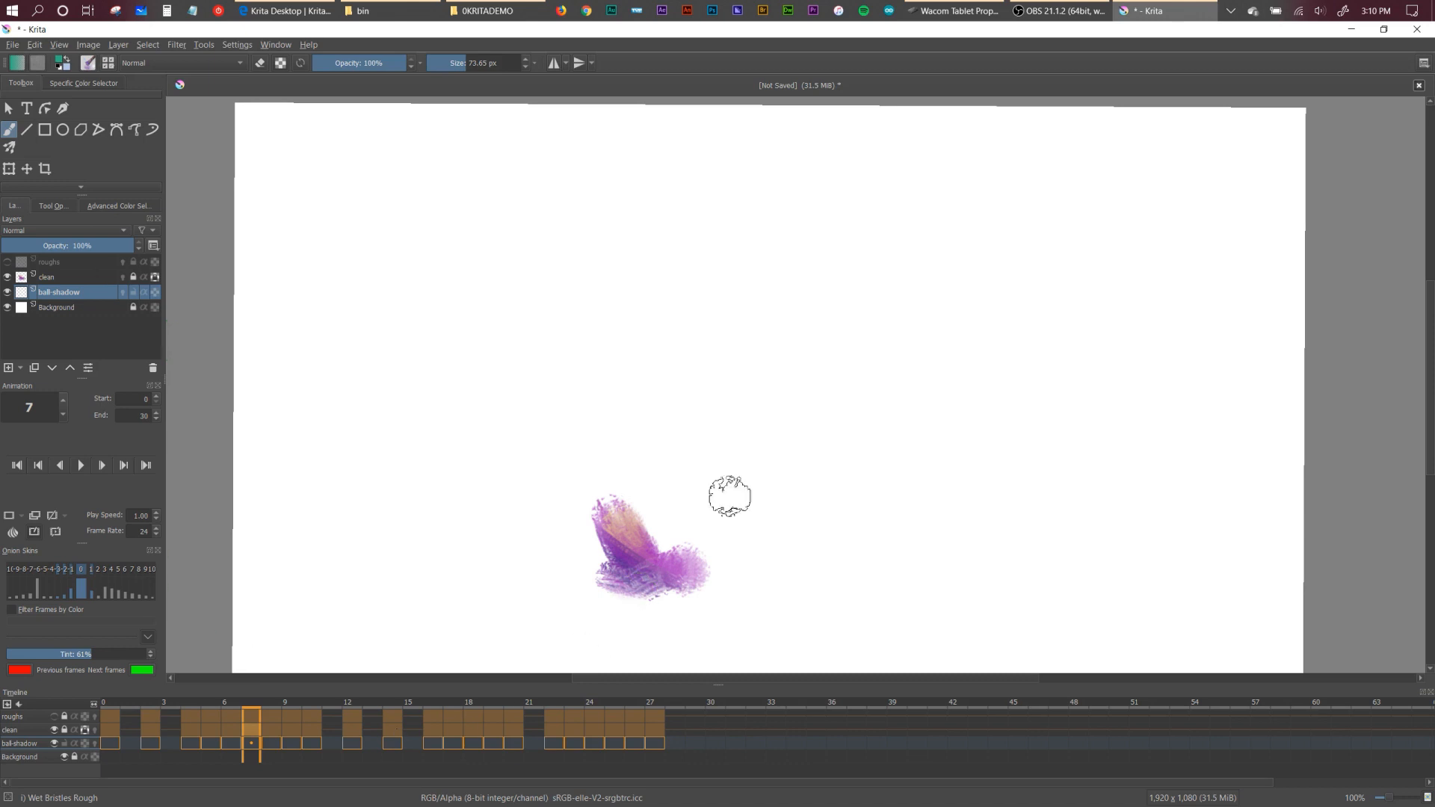
pyautogui.click(121, 206)
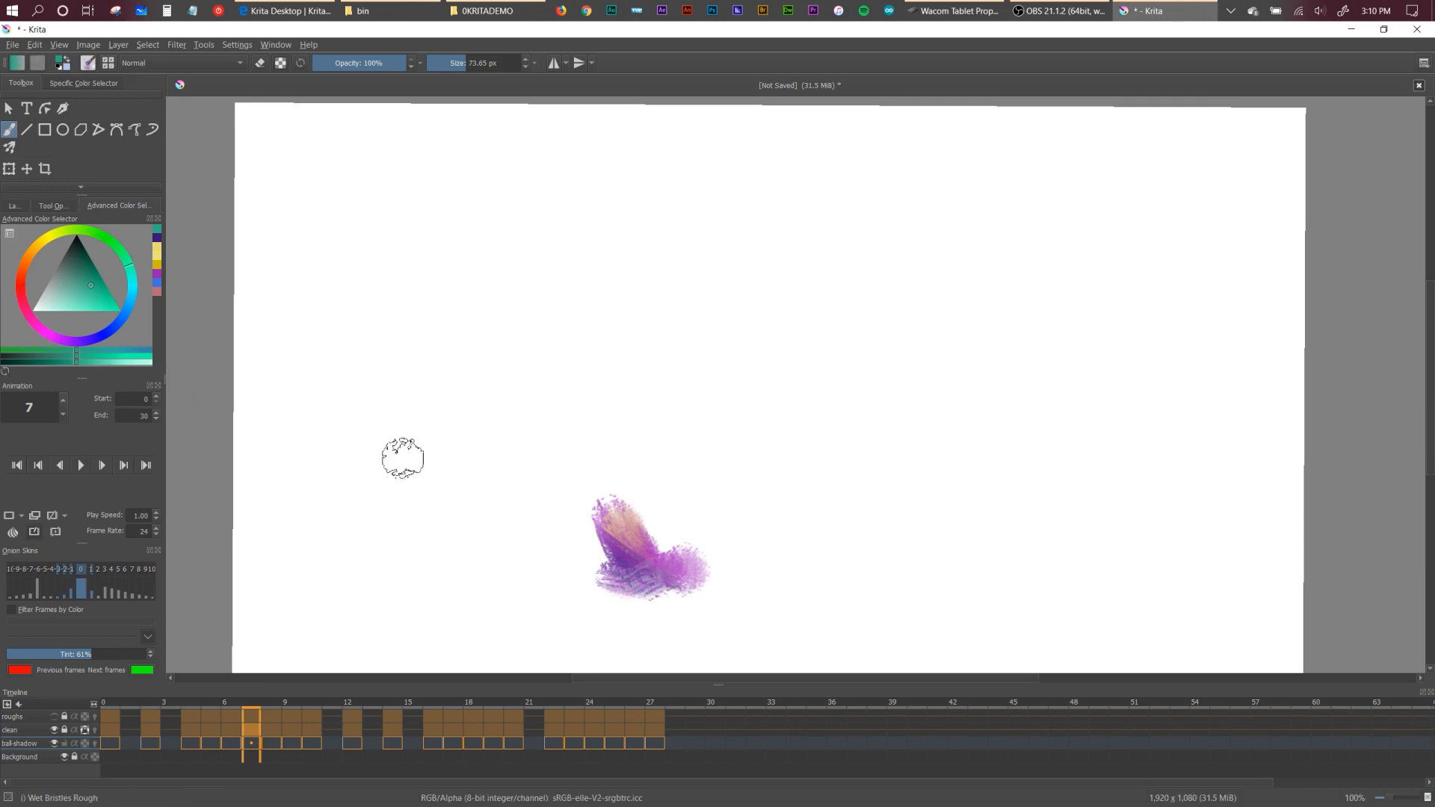
pyautogui.moveTo(606, 592); pyautogui.dragTo(686, 591)
pyautogui.hotkey('ctrl', 'z')
pyautogui.press('Left')
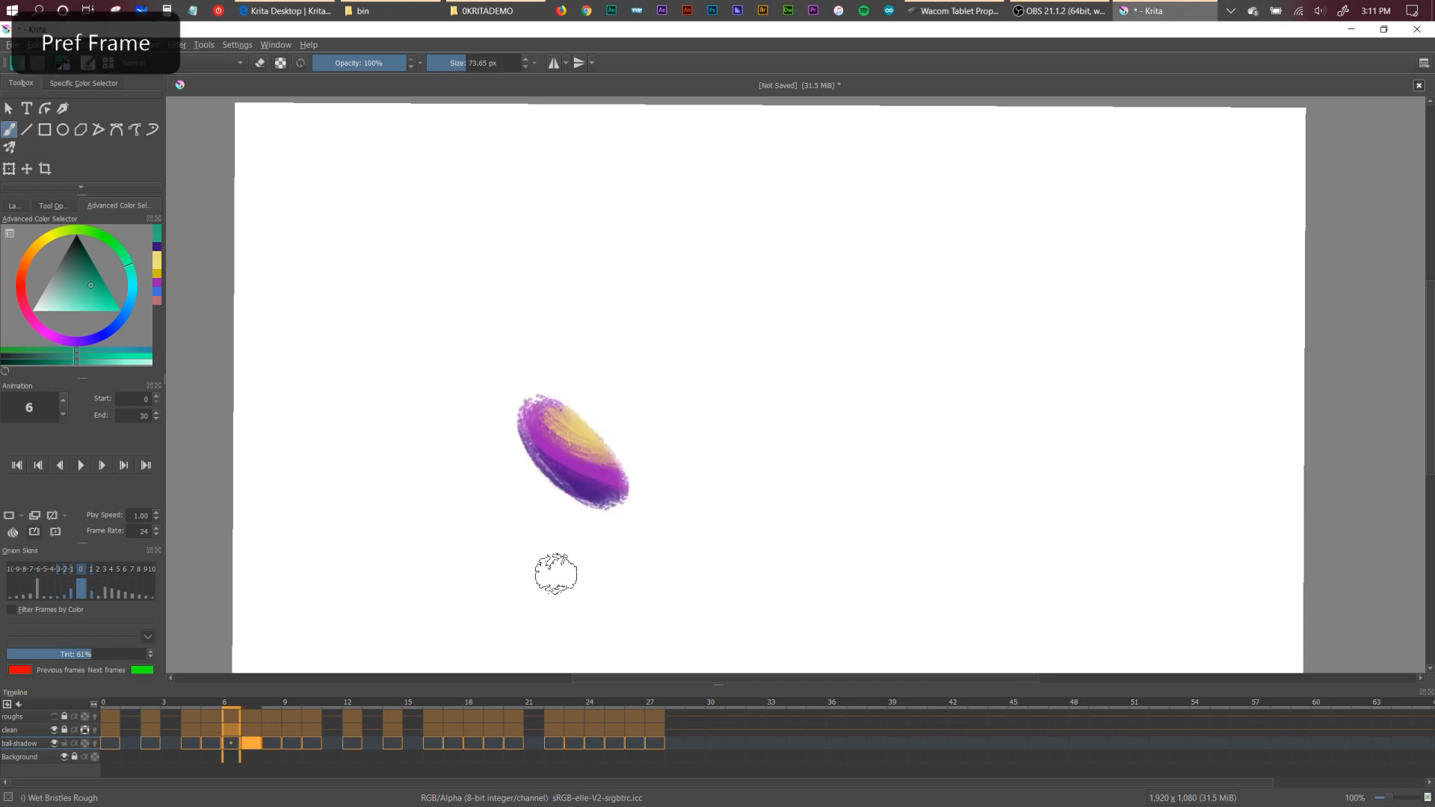
# Paint fainter teal shadows beneath the falling ball on frames 6, 5 and 4, working backwards.
pyautogui.moveTo(586, 583)
pyautogui.mouseDown()
pyautogui.moveTo(532, 581)
pyautogui.moveTo(609, 587)
pyautogui.moveTo(474, 576)
pyautogui.moveTo(545, 577)
pyautogui.mouseUp()
pyautogui.press('Left')
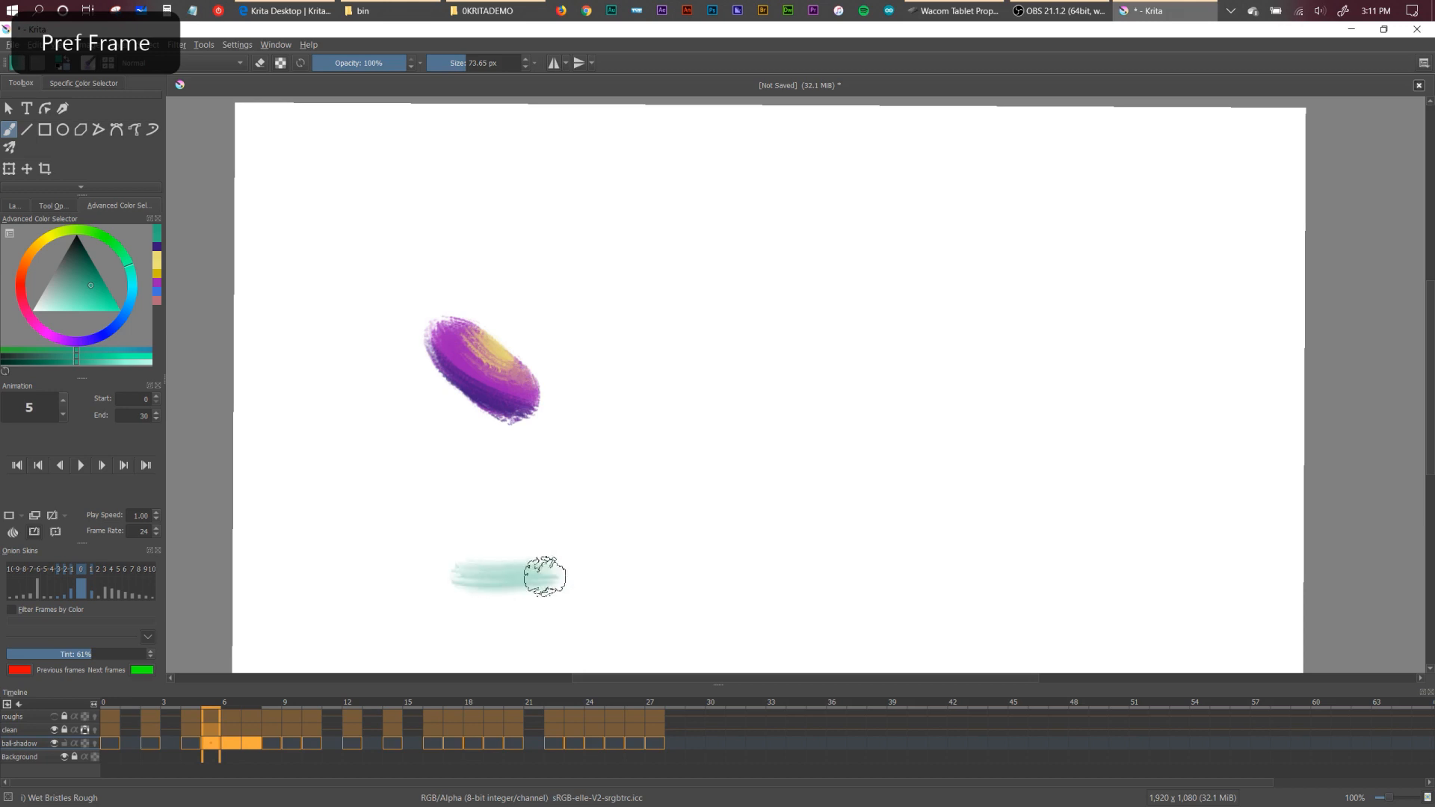
pyautogui.press('Left')
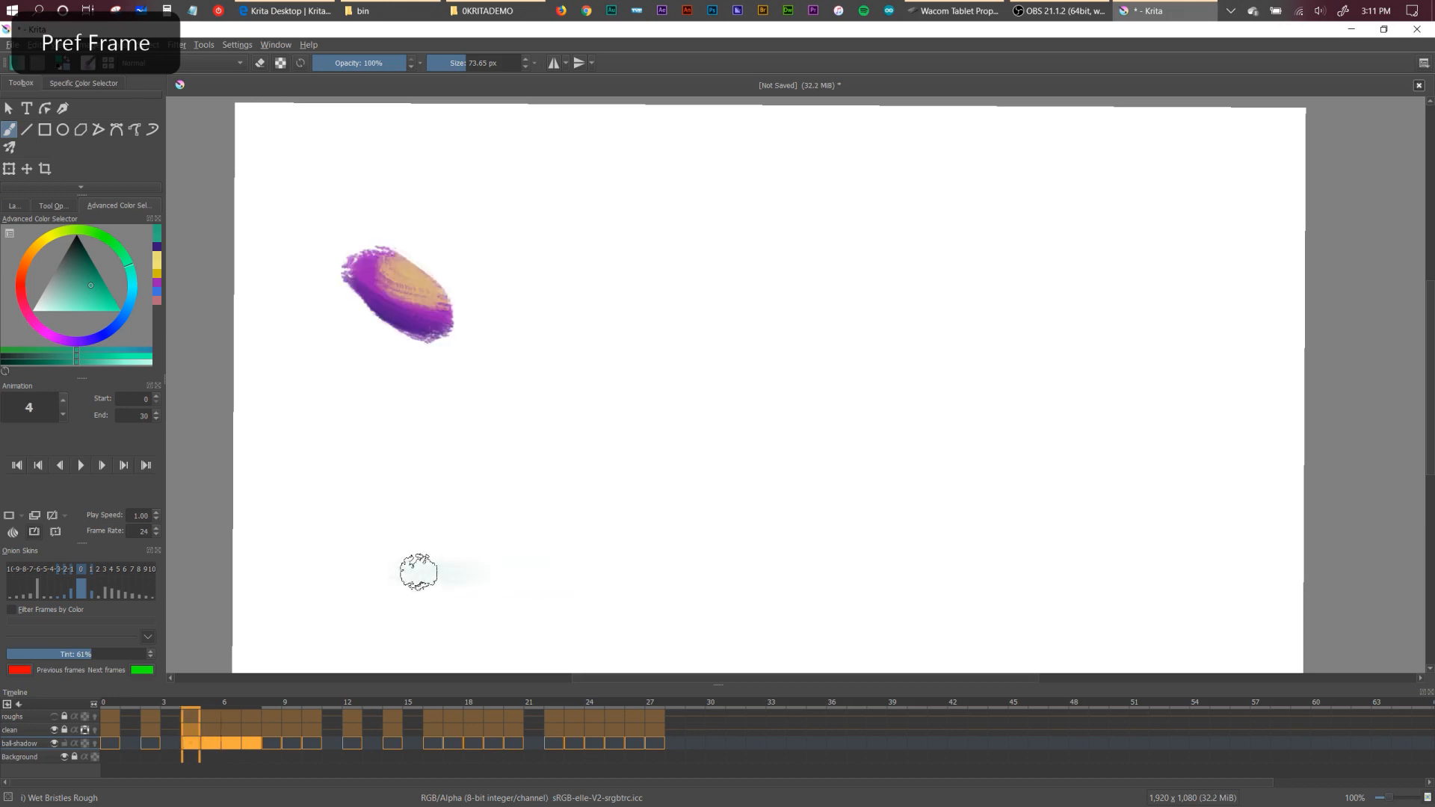
pyautogui.moveTo(418, 573); pyautogui.dragTo(503, 564)
# Paint a teal shadow under the ball on frame 8 and turn on onion skins for the ball-shadow layer.
pyautogui.press('Right')
pyautogui.press('Right')
pyautogui.press('Right')
pyautogui.press('Right')
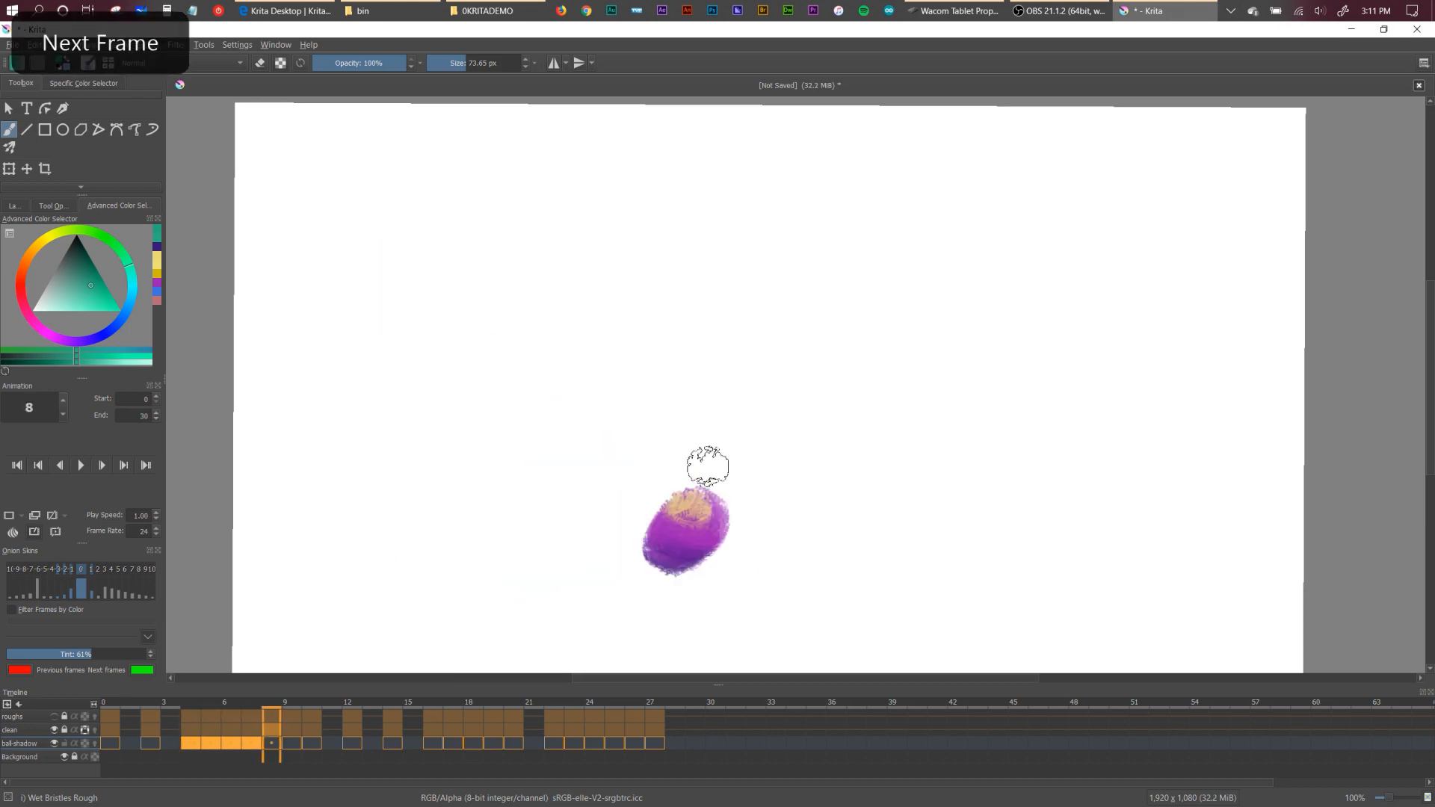
pyautogui.press('Left')
pyautogui.press('Right')
pyautogui.moveTo(686, 588)
pyautogui.mouseDown()
pyautogui.moveTo(648, 593)
pyautogui.moveTo(723, 586)
pyautogui.moveTo(636, 591)
pyautogui.moveTo(697, 592)
pyautogui.mouseUp()
pyautogui.hotkey('ctrl', 'z')
pyautogui.click(95, 744)
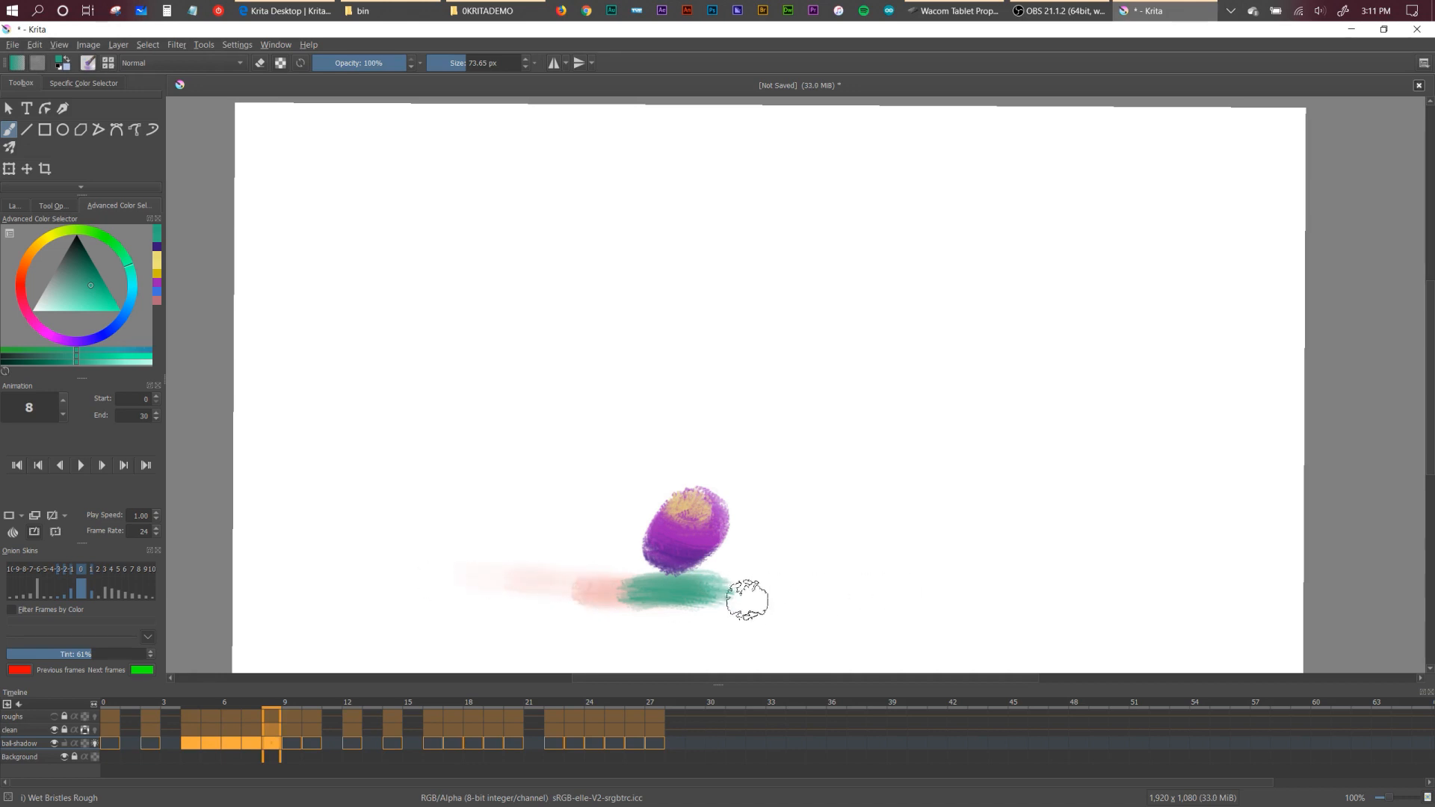
# Paint teal ground shadows following the ball on ball-shadow frames 9, 10 and 14.
pyautogui.press('.')
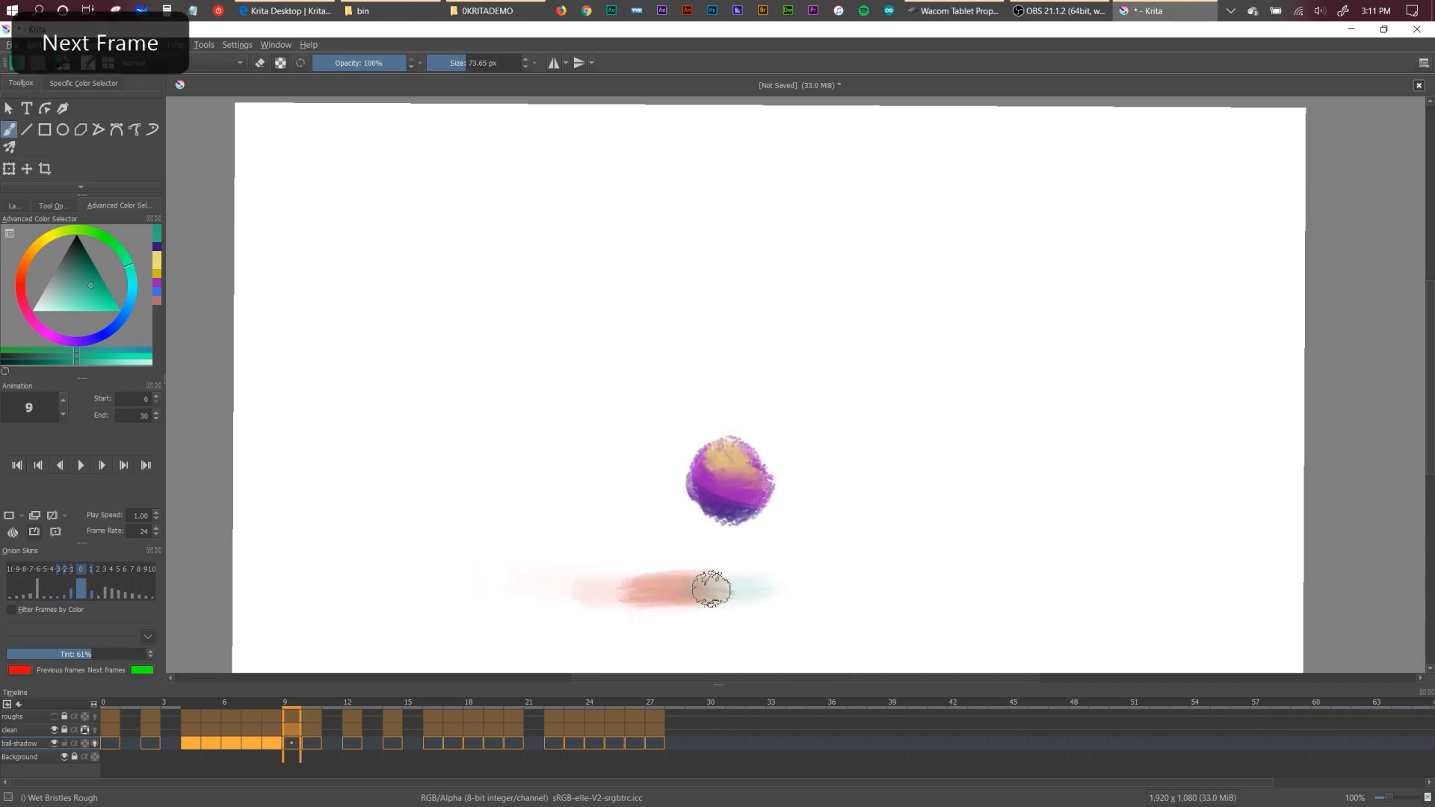
pyautogui.press('.')
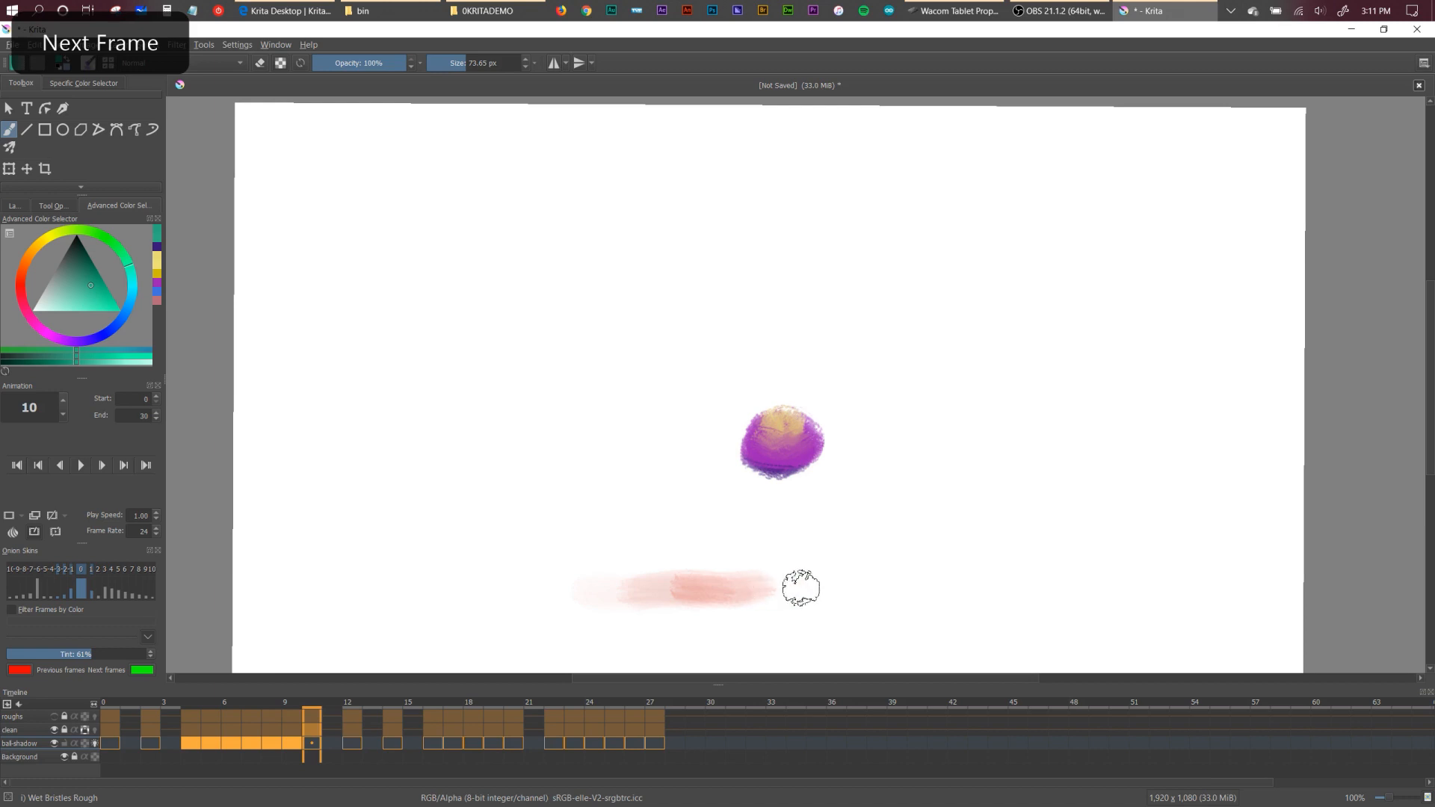
pyautogui.press('.')
pyautogui.press('.')
pyautogui.press('.')
pyautogui.press('.')
pyautogui.moveTo(865, 590)
pyautogui.mouseDown()
pyautogui.moveTo(832, 583)
pyautogui.moveTo(1023, 591)
pyautogui.moveTo(904, 595)
pyautogui.moveTo(984, 590)
pyautogui.mouseUp()
# Paint the ball's ground shadow on the remaining ball-shadow keyframes, frames 16 to 20 and 22 to 27.
pyautogui.press('.')
pyautogui.press('.')
pyautogui.press('.')
pyautogui.hotkey('ctrl', 'z')
pyautogui.press('.')
pyautogui.press('.')
pyautogui.press('.')
pyautogui.press('.')
pyautogui.press('.')
pyautogui.hotkey('ctrl', 'z')
pyautogui.press('.')
pyautogui.press('.')
pyautogui.press('.')
pyautogui.press('.')
pyautogui.press('.')
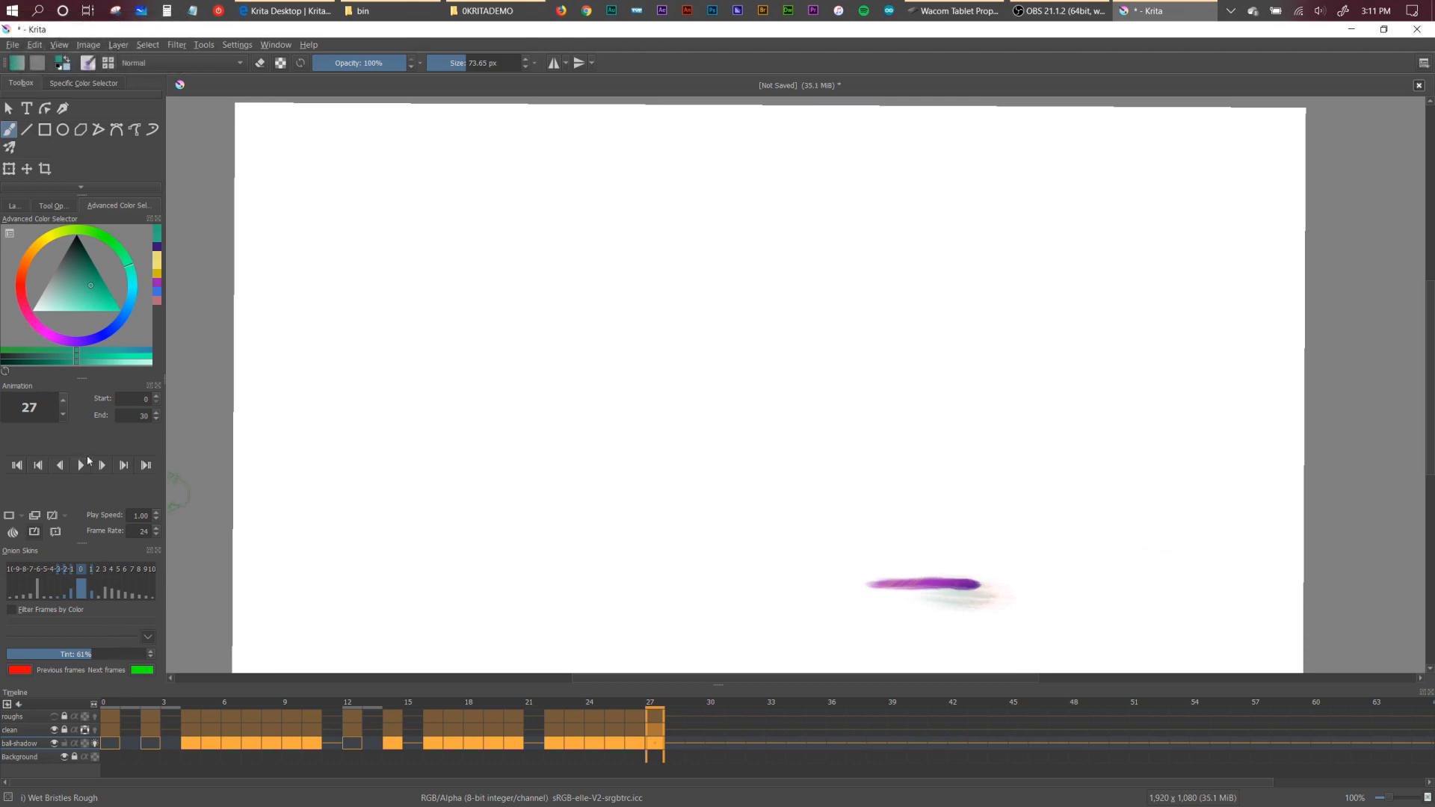
# Play back the animation to review the painted shadows, and stop it.
pyautogui.click(82, 464)
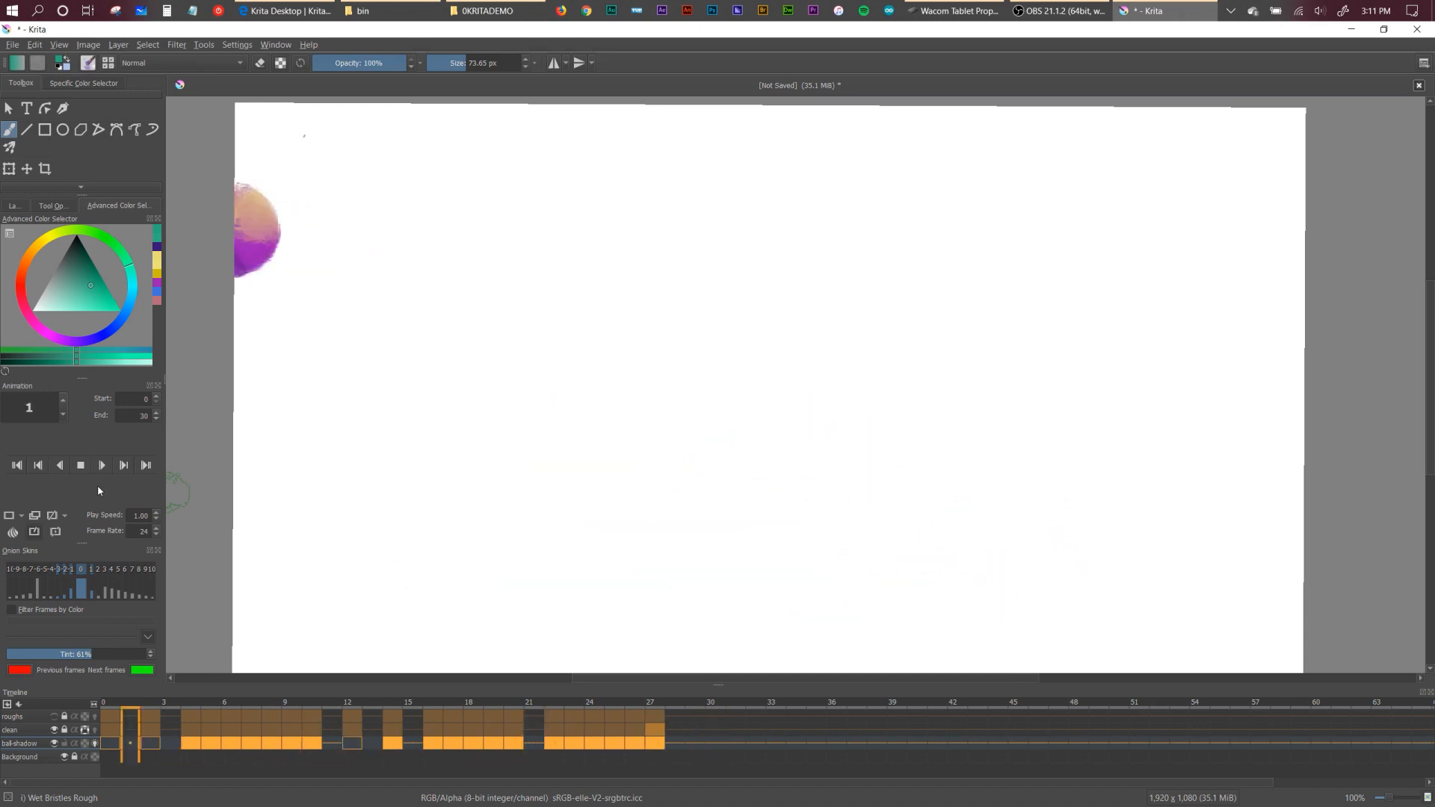
pyautogui.press('space')
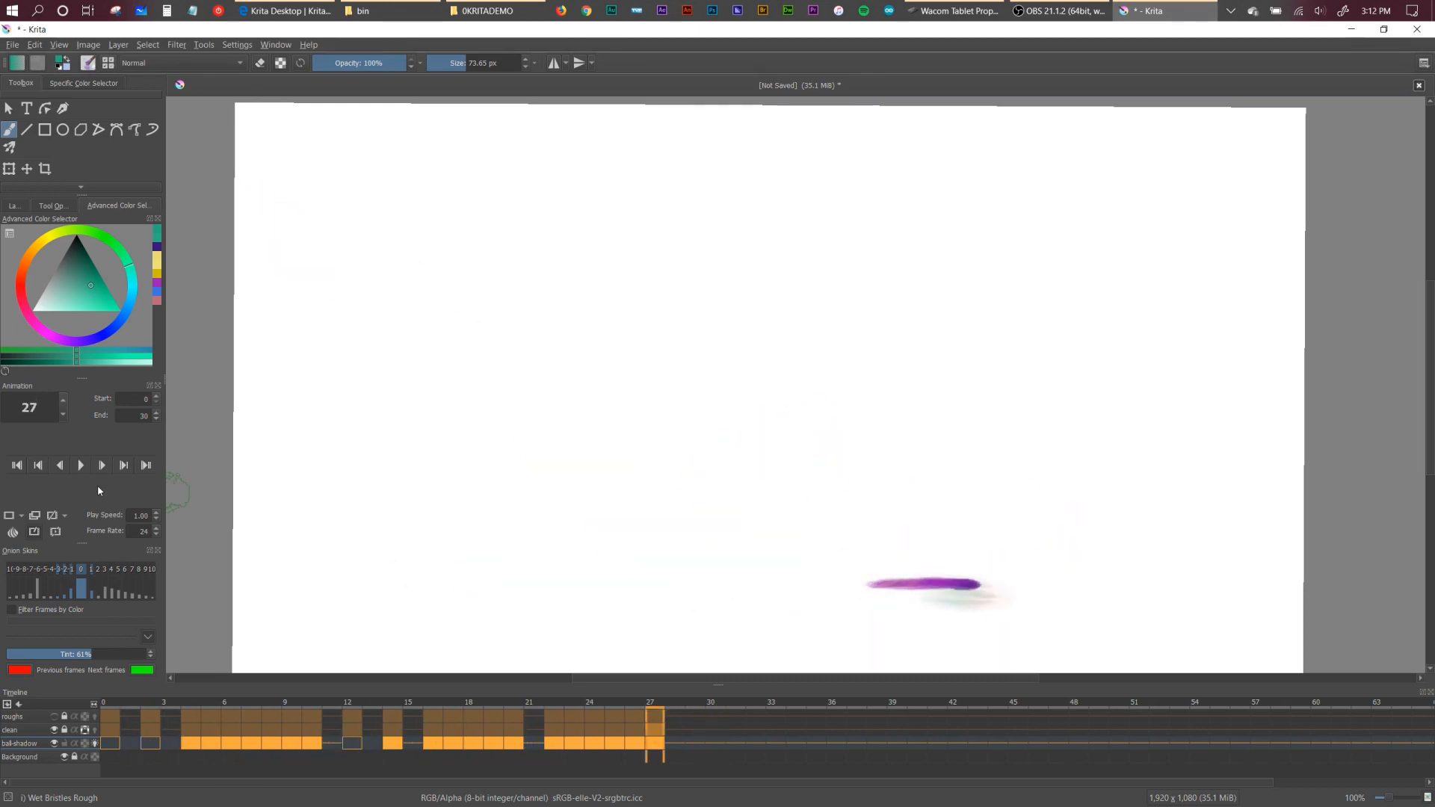
# Save the document as kritademo01 in Krita format in the 0KRITADEMO folder on the desktop.
pyautogui.click(13, 44)
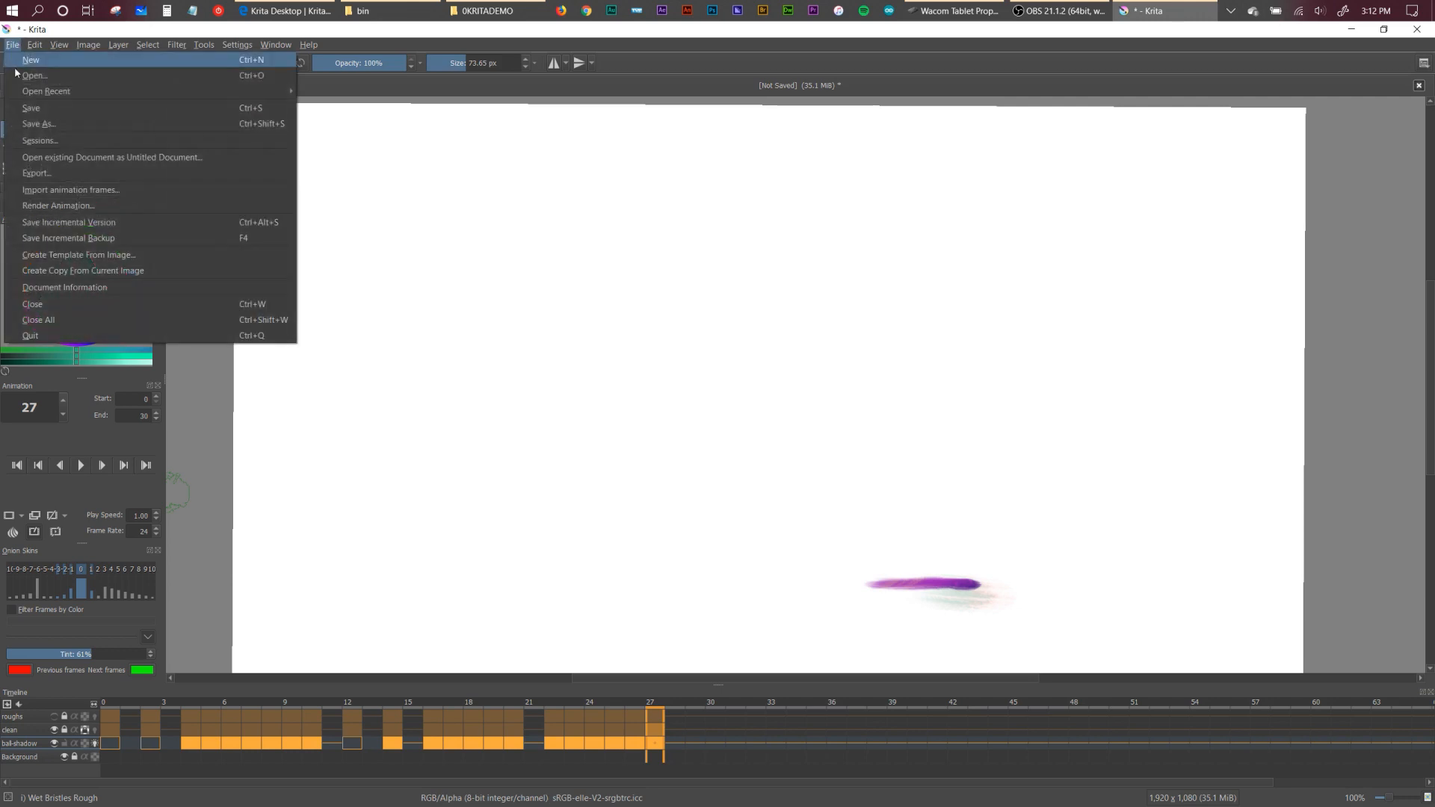
pyautogui.click(57, 123)
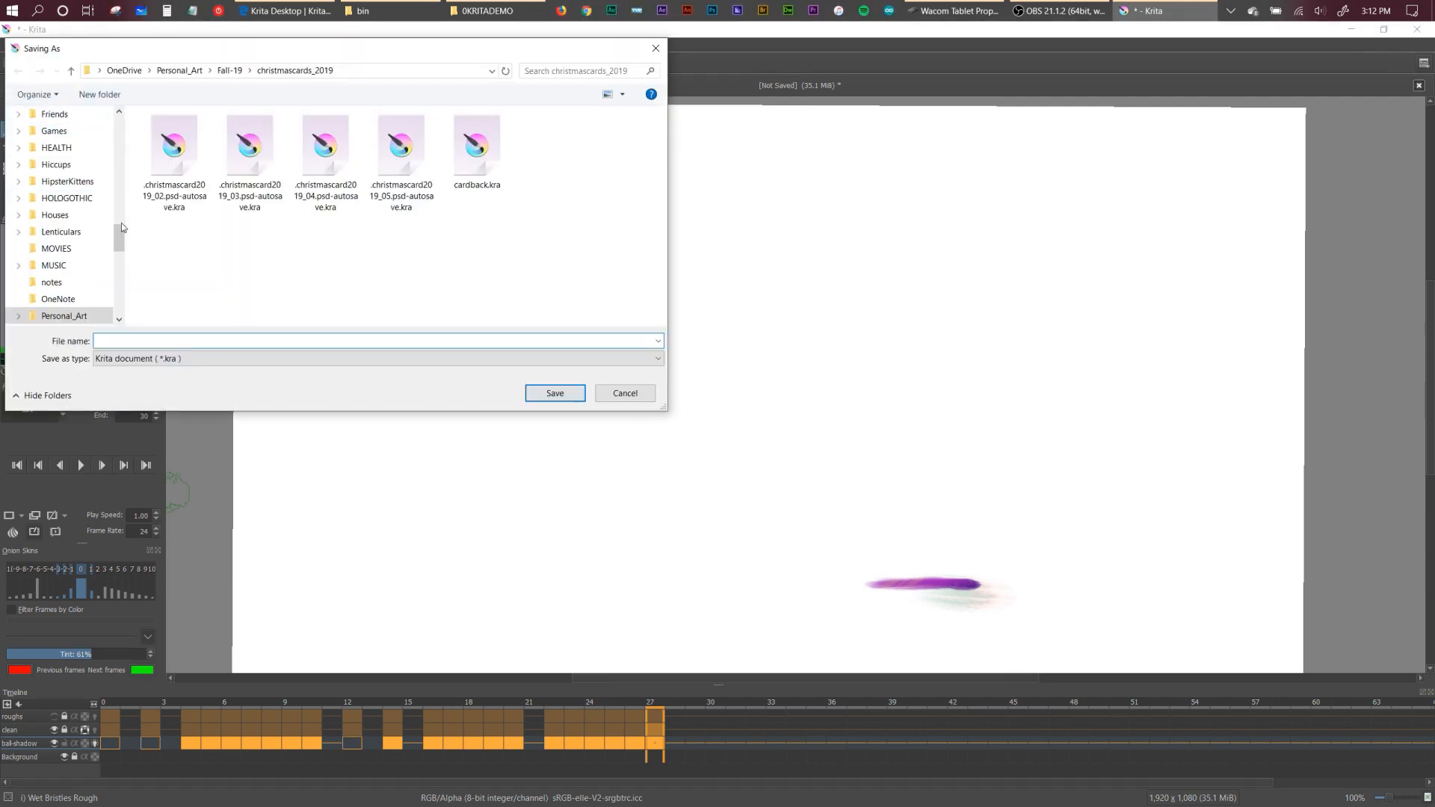
pyautogui.moveTo(120, 230); pyautogui.dragTo(118, 107)
pyautogui.click(57, 143)
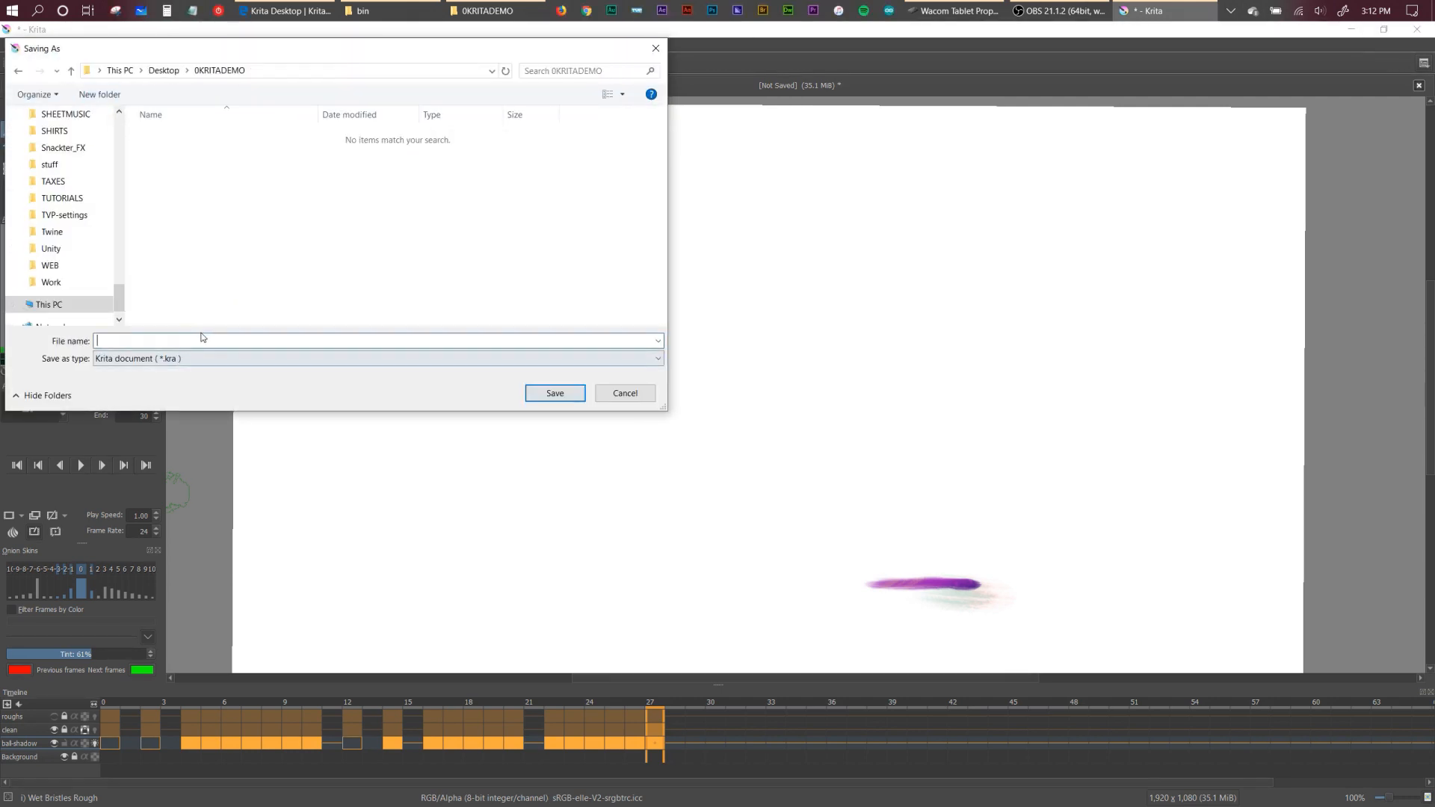
pyautogui.write('kritademo01')
pyautogui.press('Return')
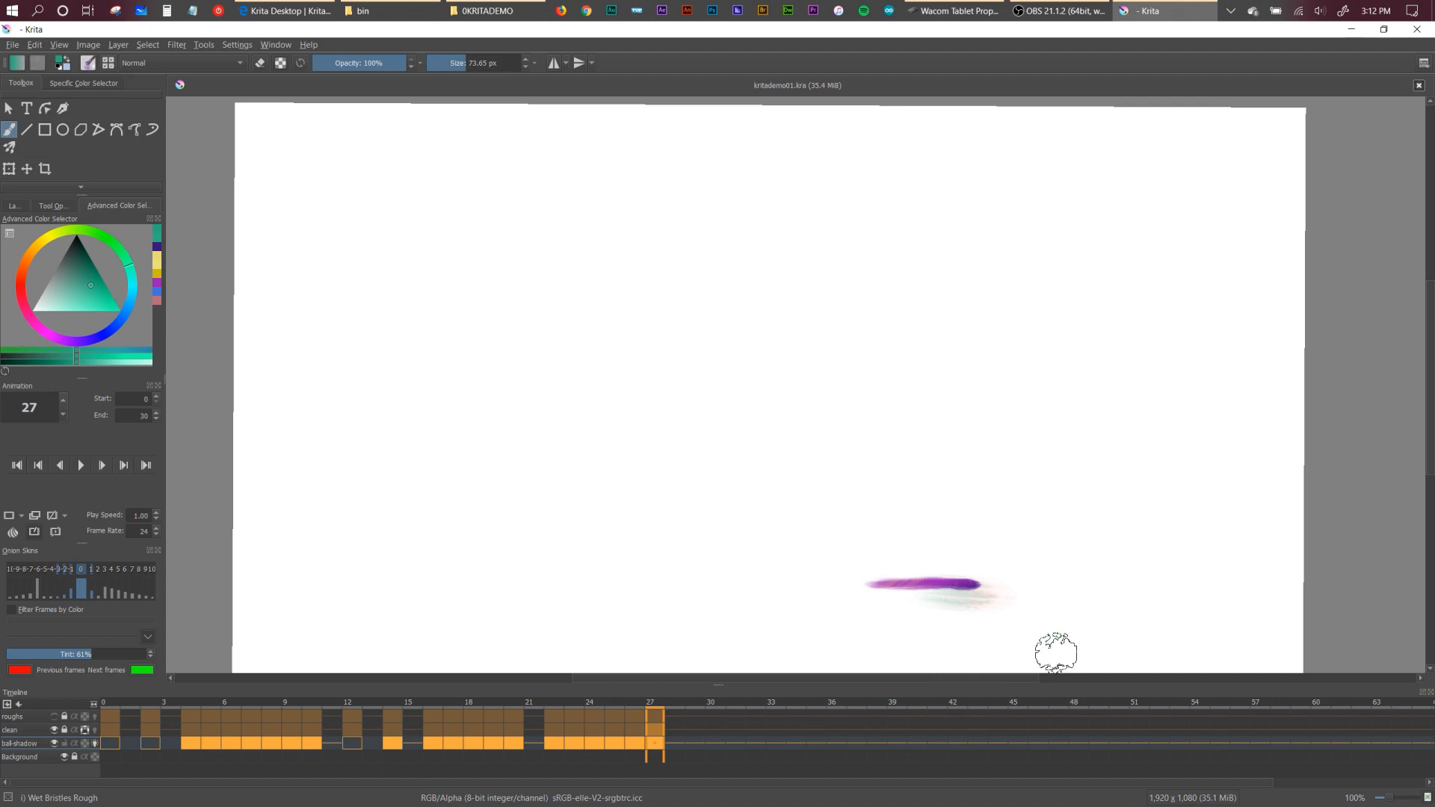
pyautogui.click(13, 45)
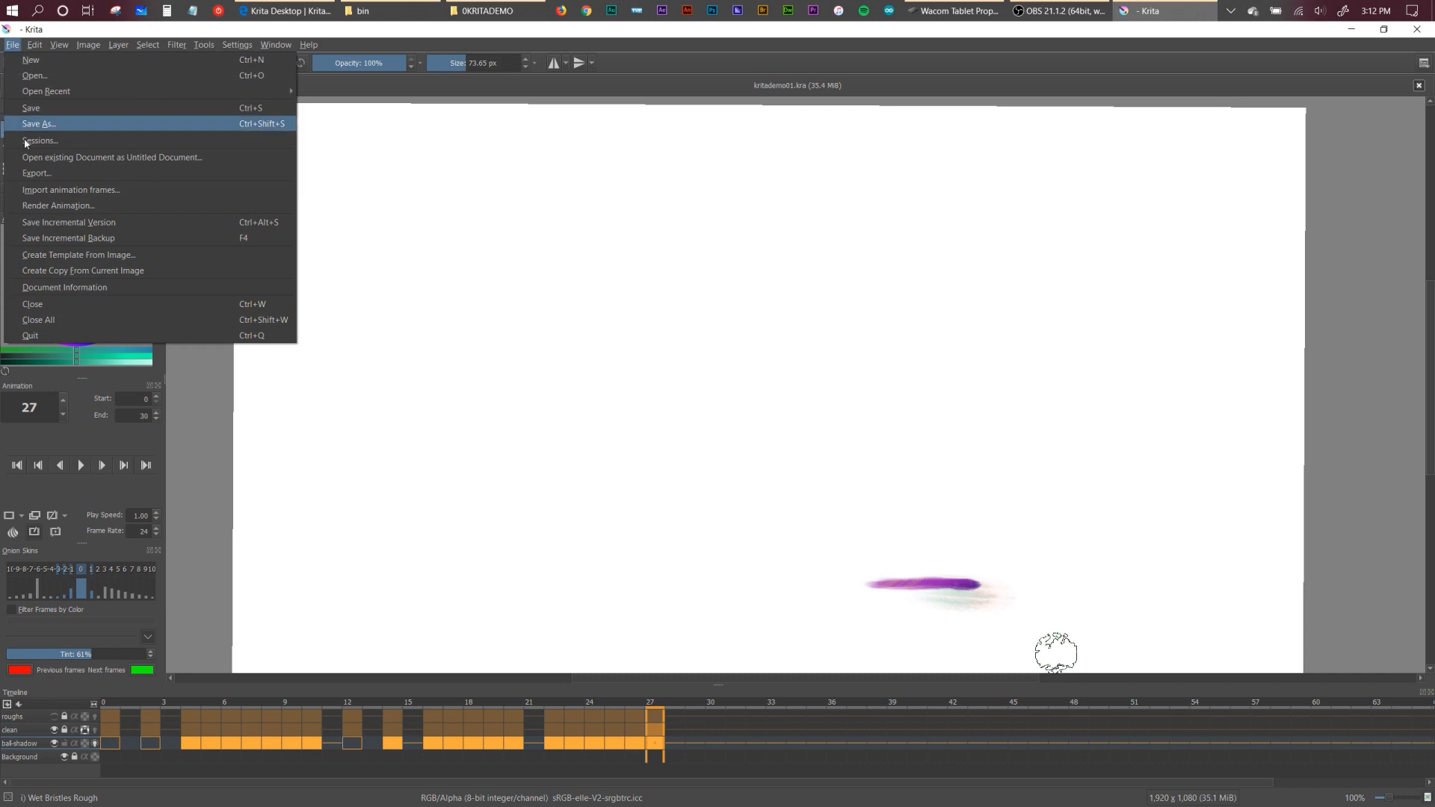
pyautogui.click(89, 205)
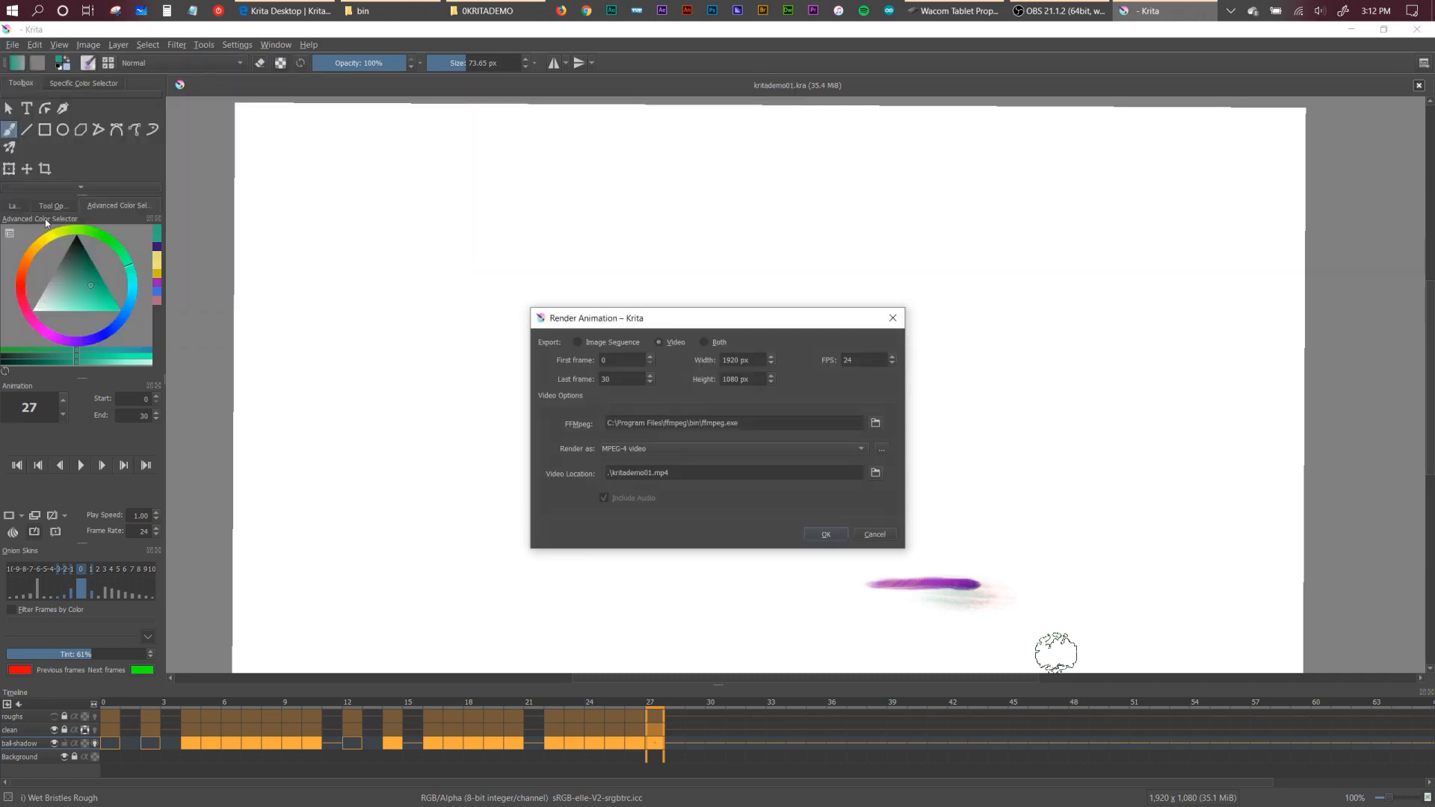
pyautogui.click(577, 341)
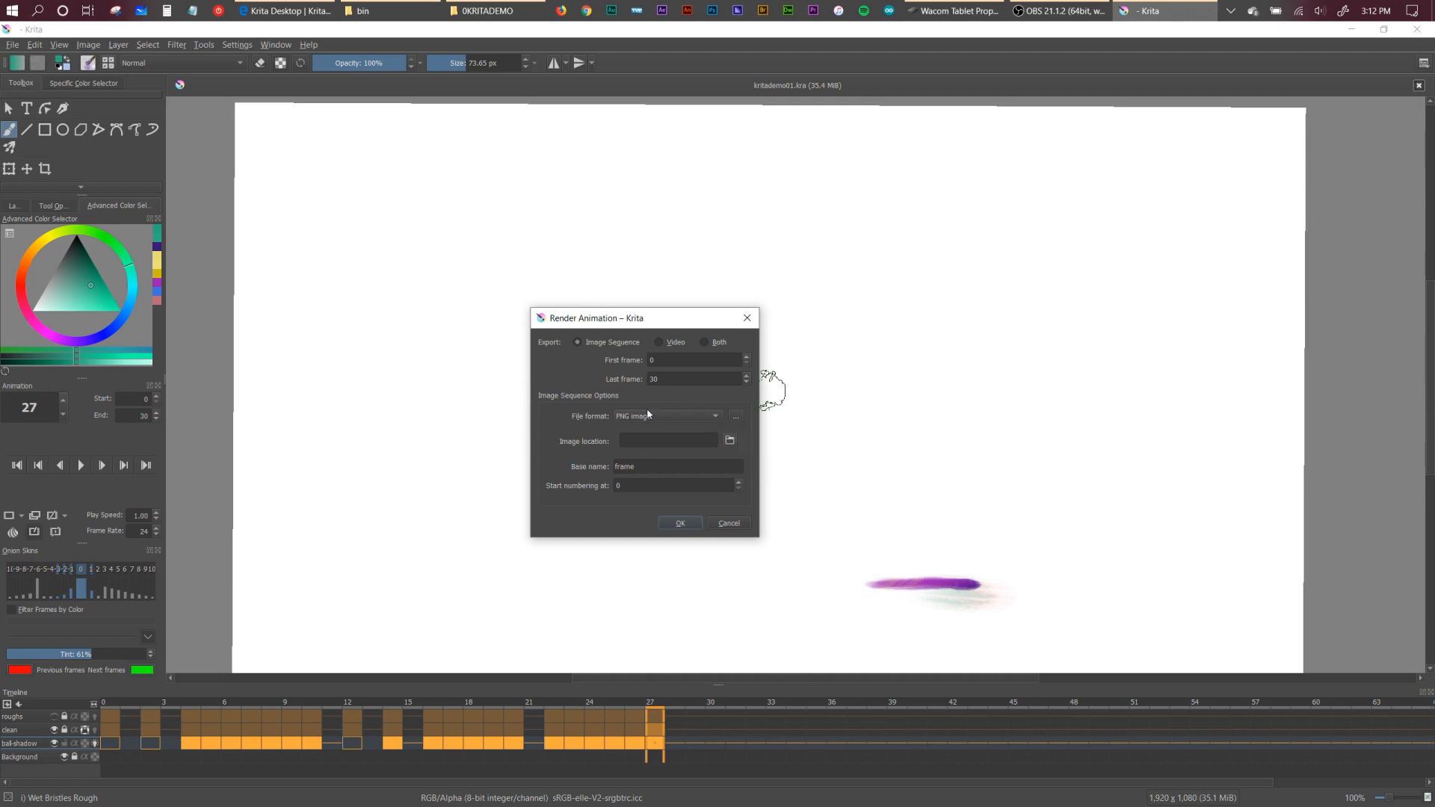
pyautogui.click(717, 417)
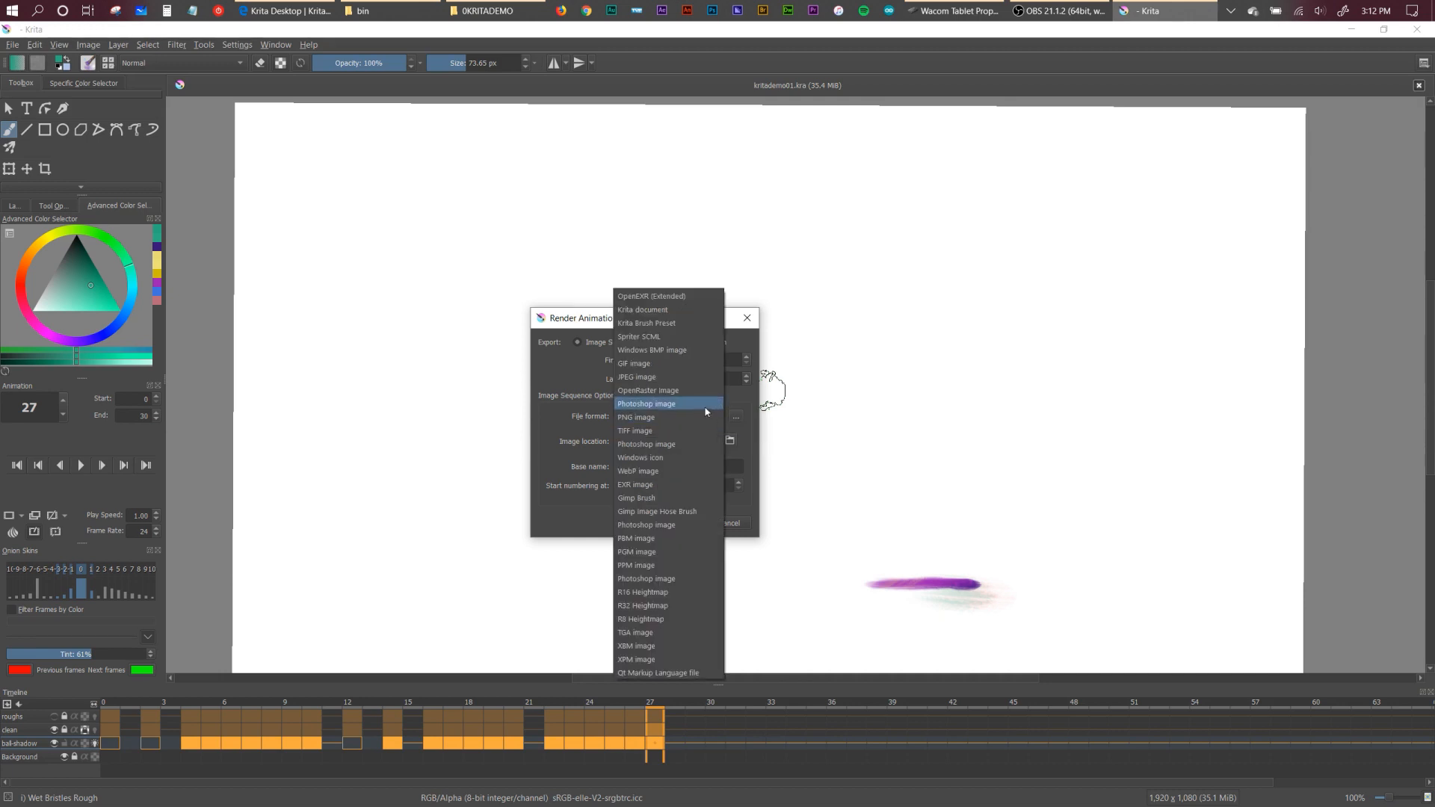
pyautogui.click(637, 417)
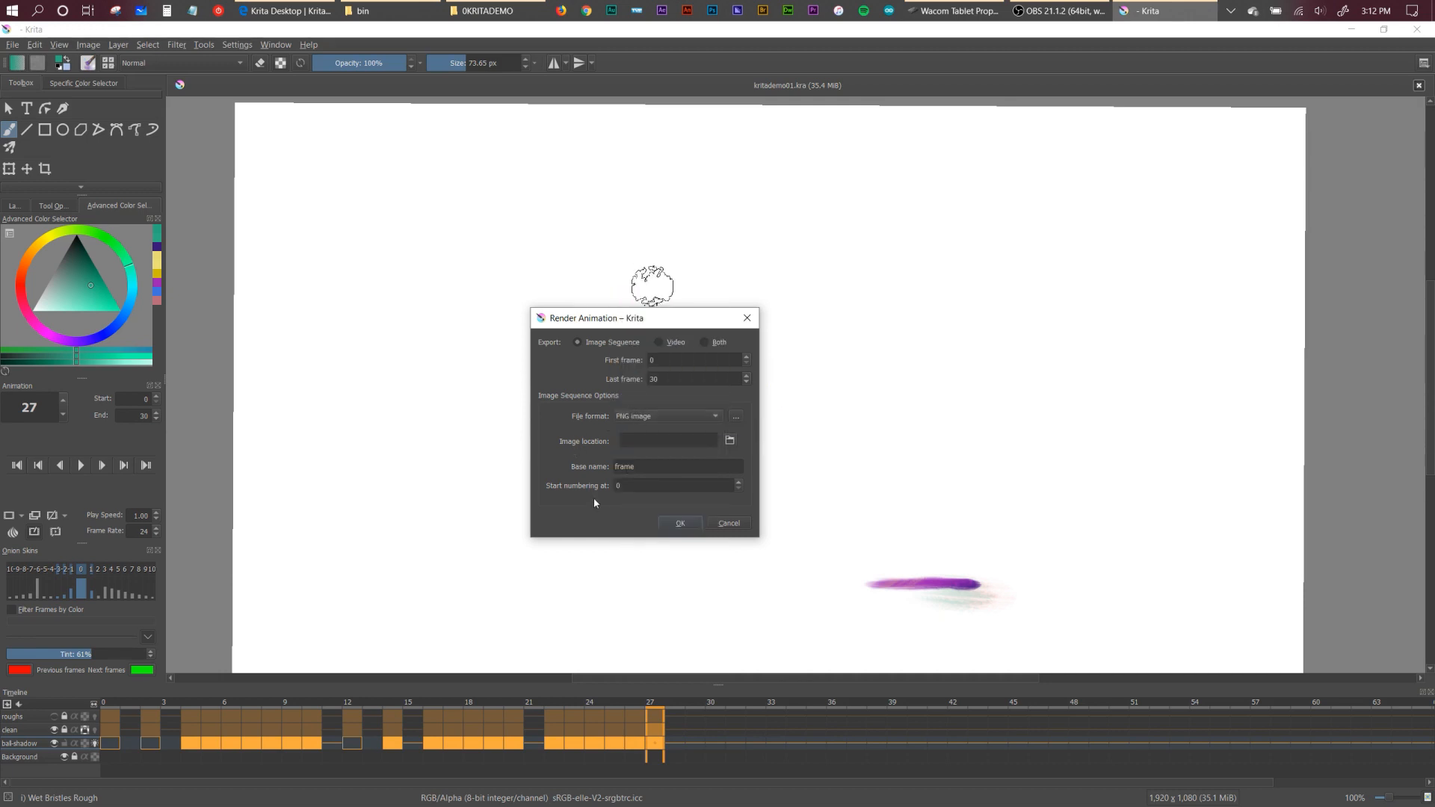
pyautogui.click(730, 525)
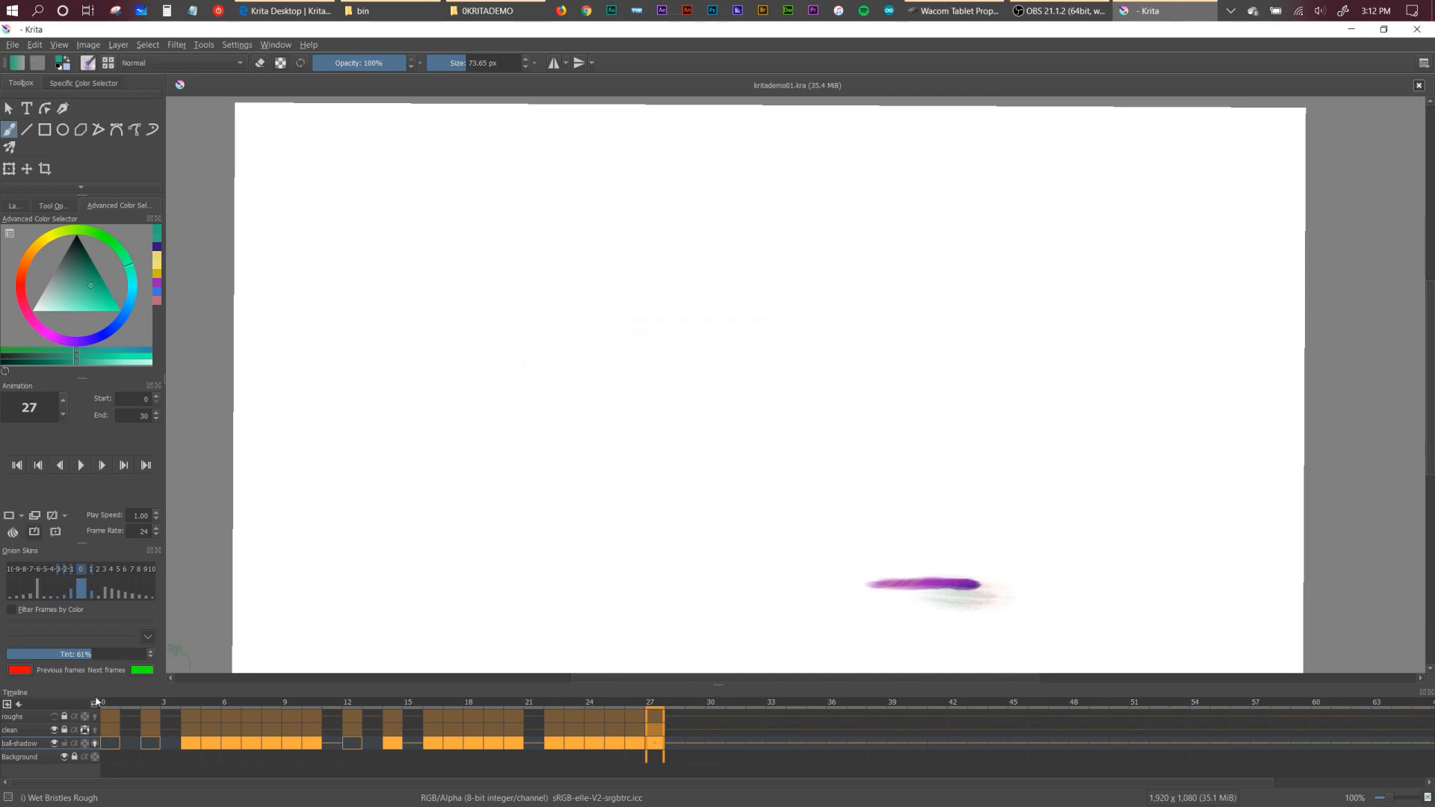
# Hide the Background layer and set Render Animation to export an image sequence, accepting the PNG options with the alpha channel stored.
pyautogui.click(65, 757)
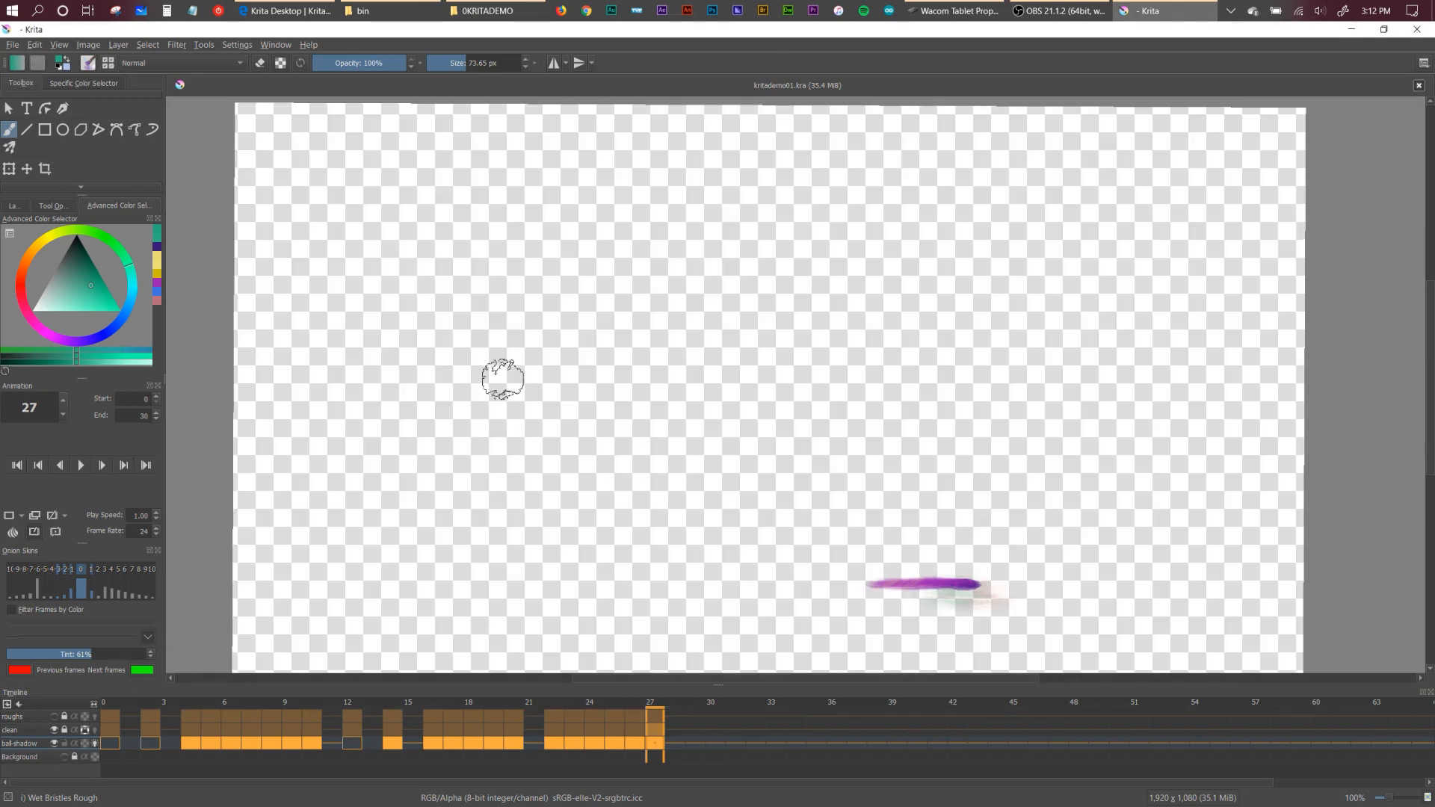
pyautogui.click(12, 44)
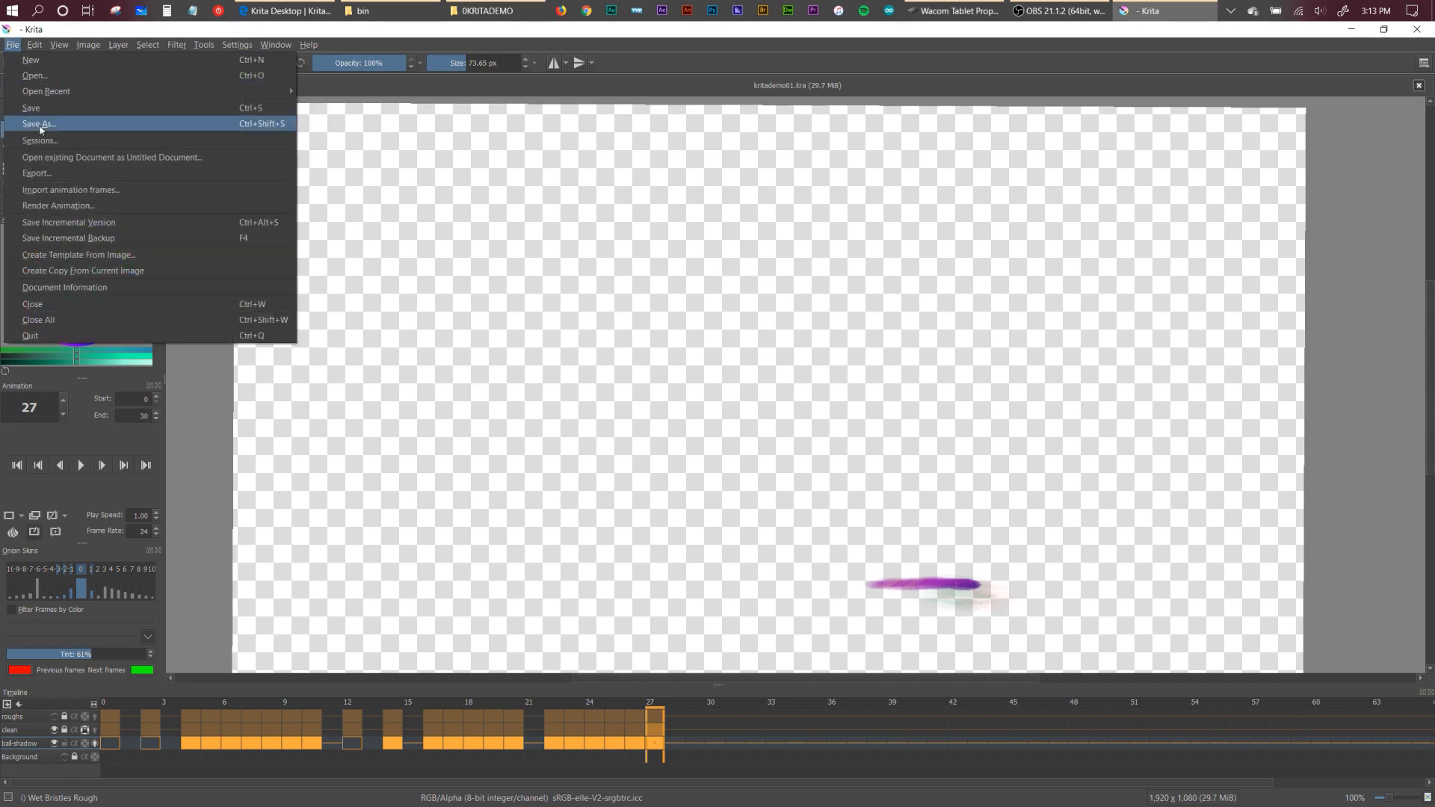
pyautogui.click(120, 212)
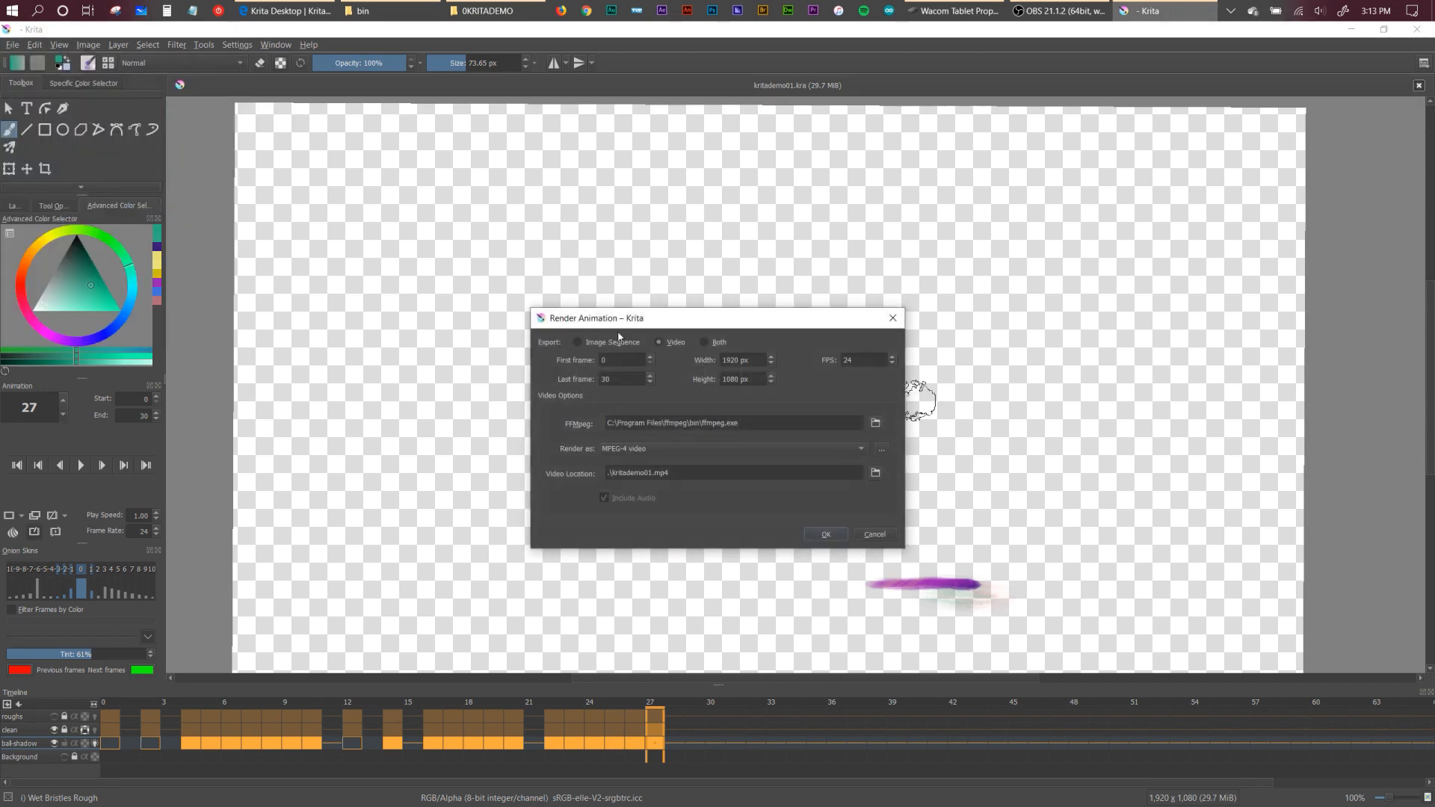
pyautogui.click(578, 342)
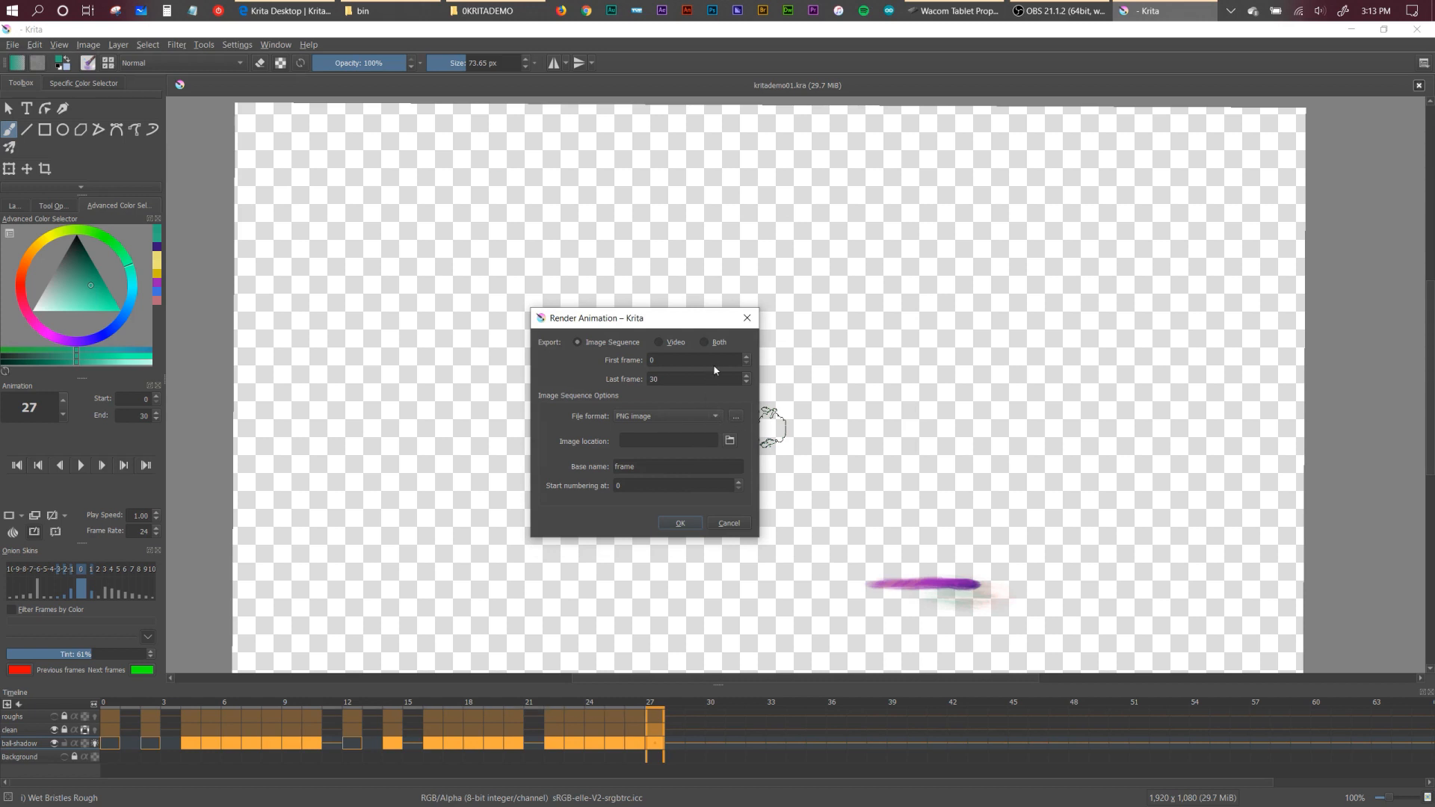
pyautogui.click(739, 416)
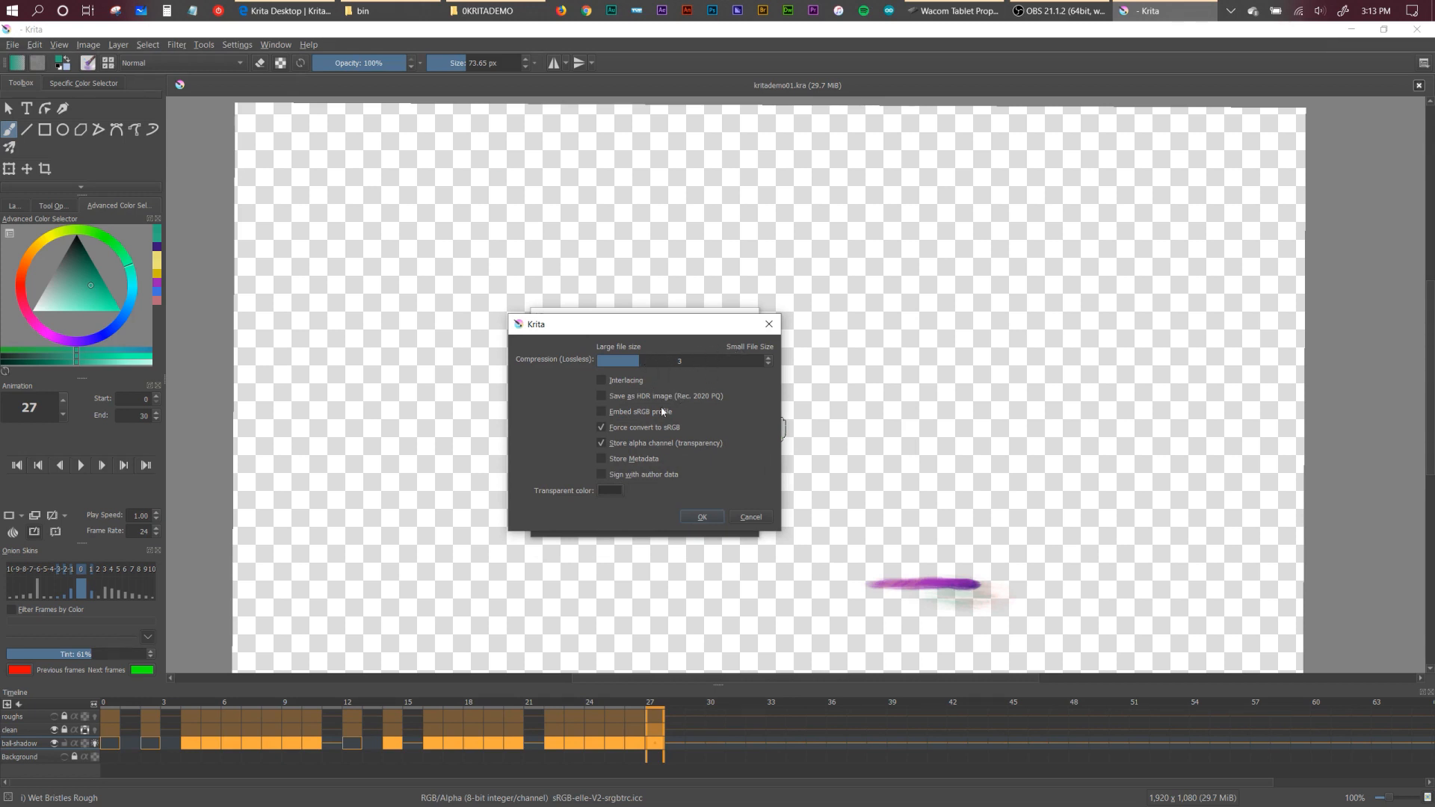
pyautogui.click(704, 522)
# Set the base name of the exported image sequence to kritademoframes.
pyautogui.click(643, 468)
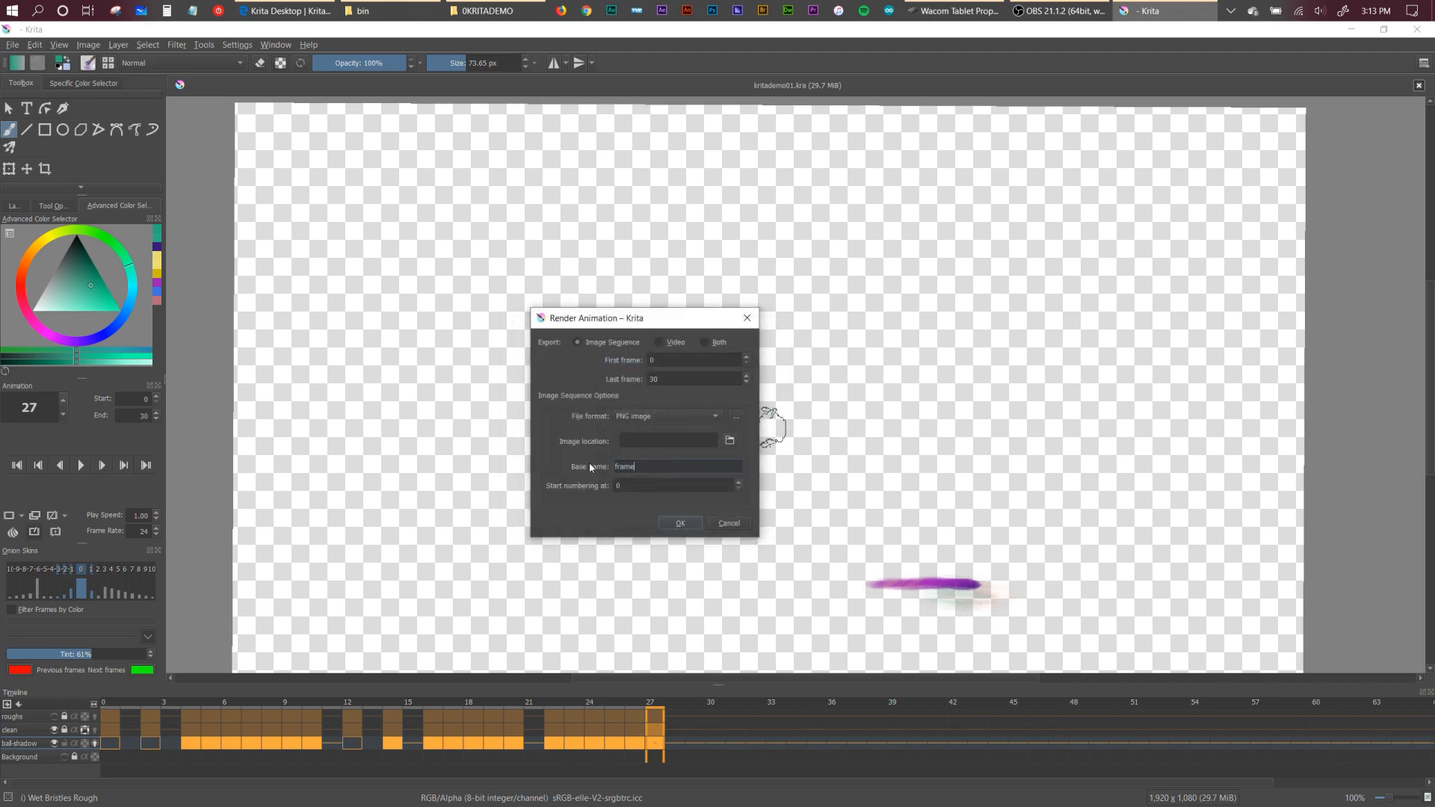
pyautogui.hotkey('ctrl', 'a')
pyautogui.write('kritademoframes')
# Create a frames-from-demo folder inside 0KRITADEMO as the image location, and render the PNG sequence.
pyautogui.click(736, 442)
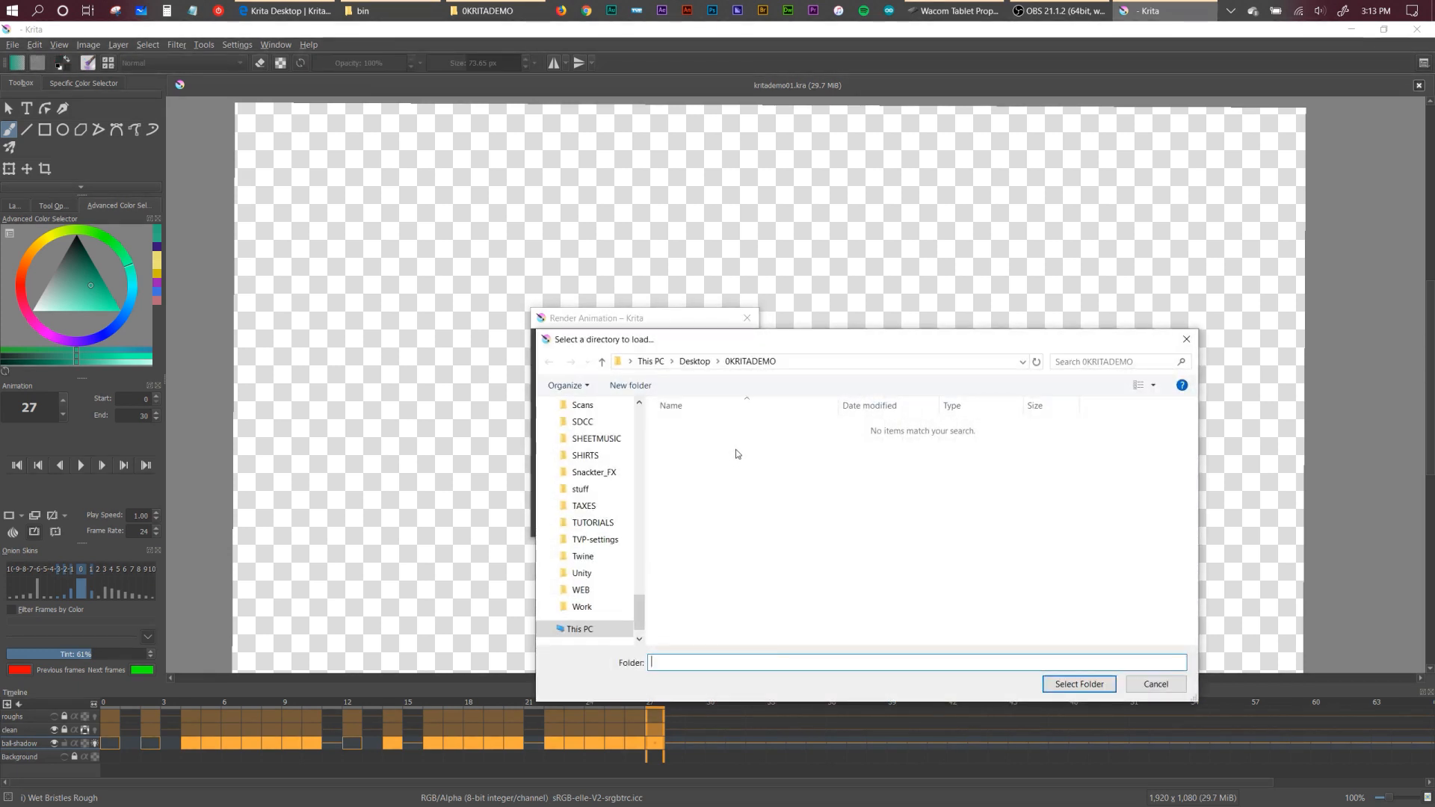
pyautogui.click(650, 382)
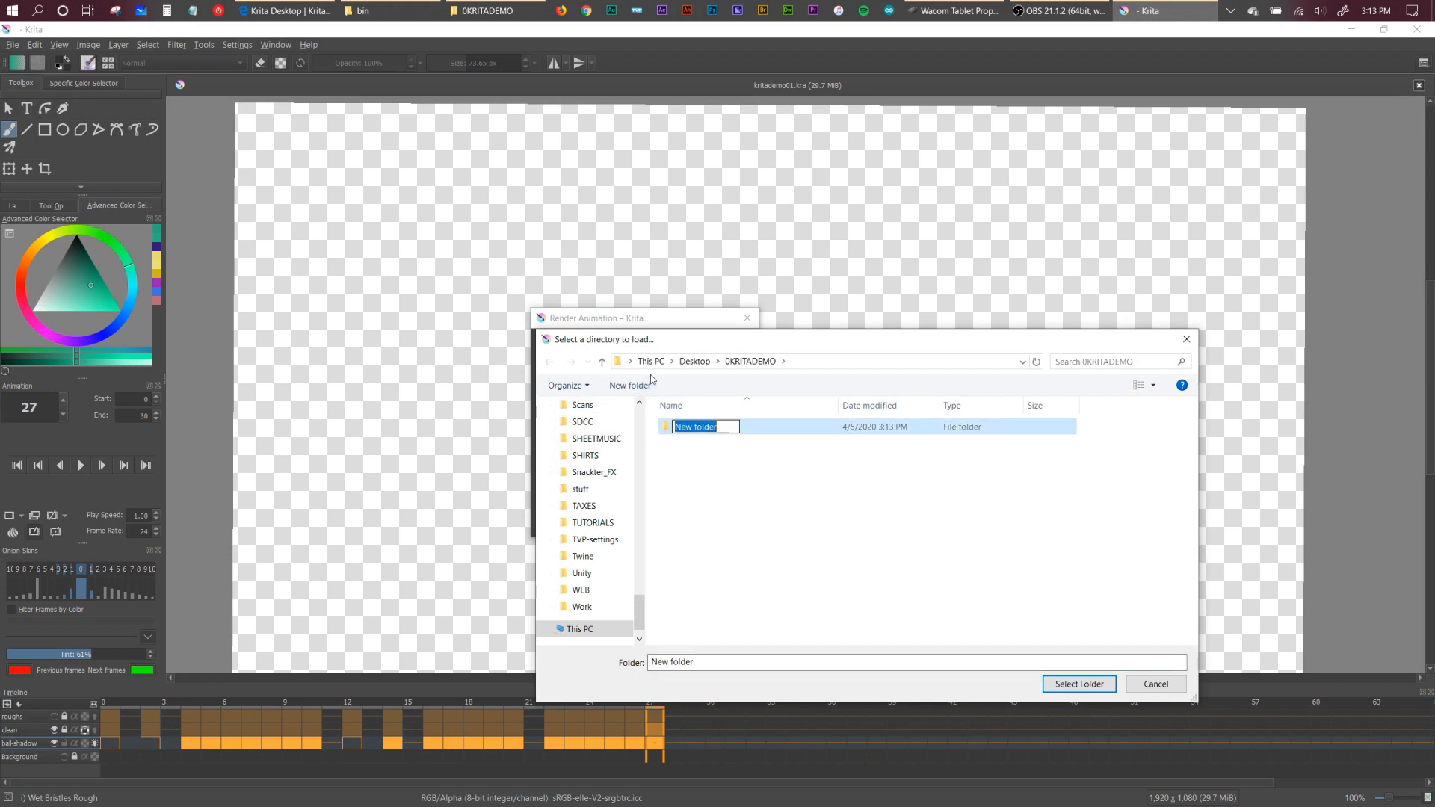
pyautogui.write('frames-from-demo')
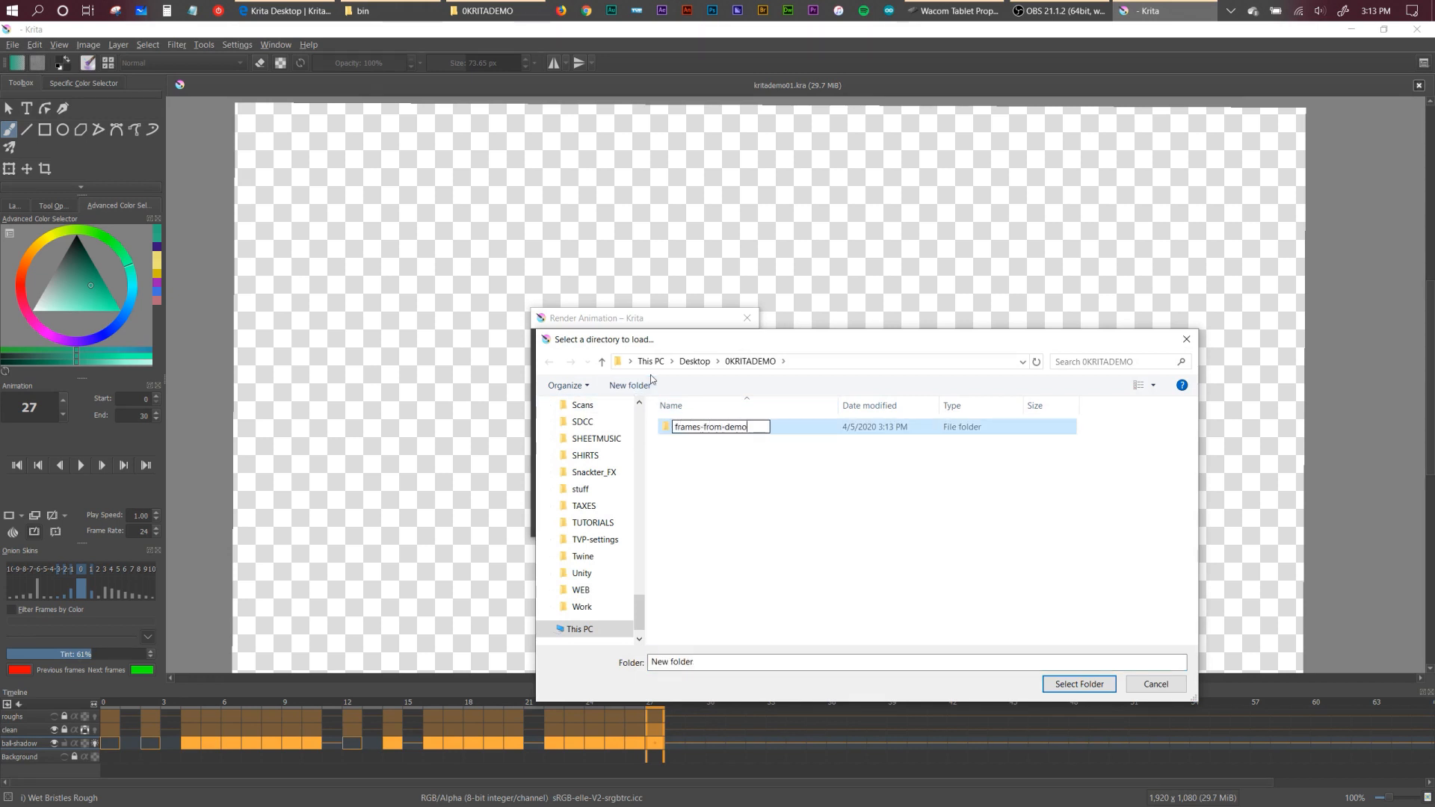
pyautogui.press('Return')
pyautogui.press('Return')
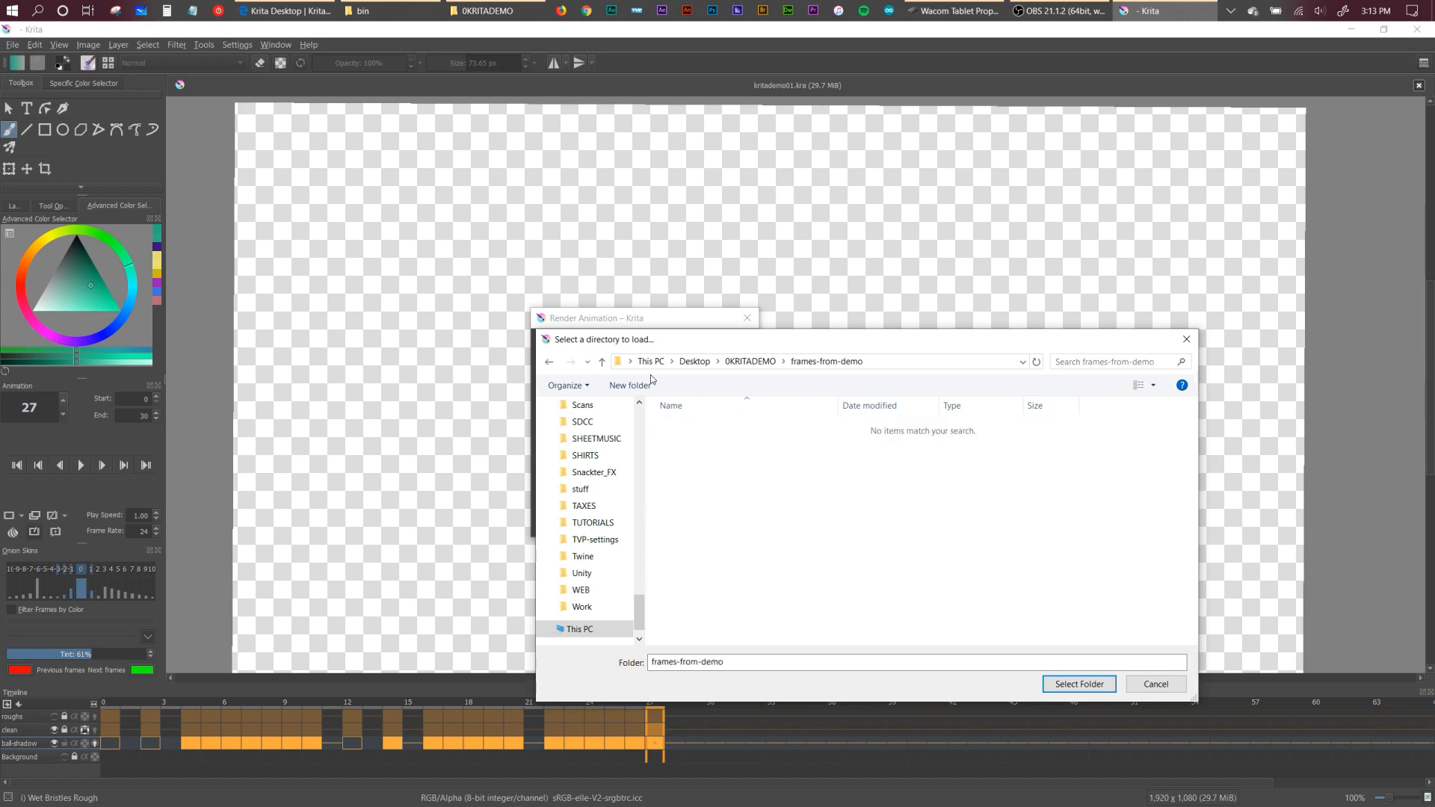
pyautogui.click(1074, 684)
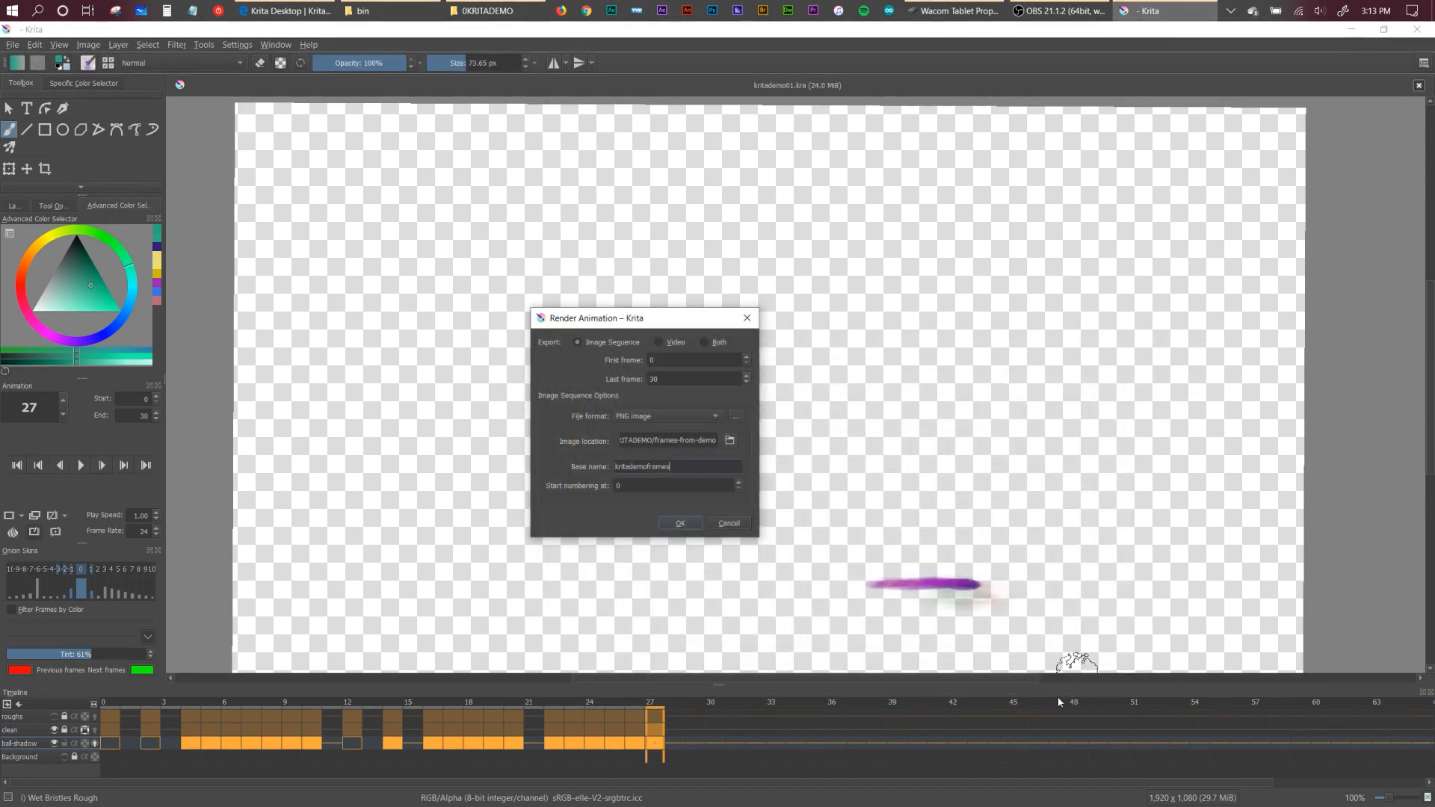
pyautogui.click(680, 523)
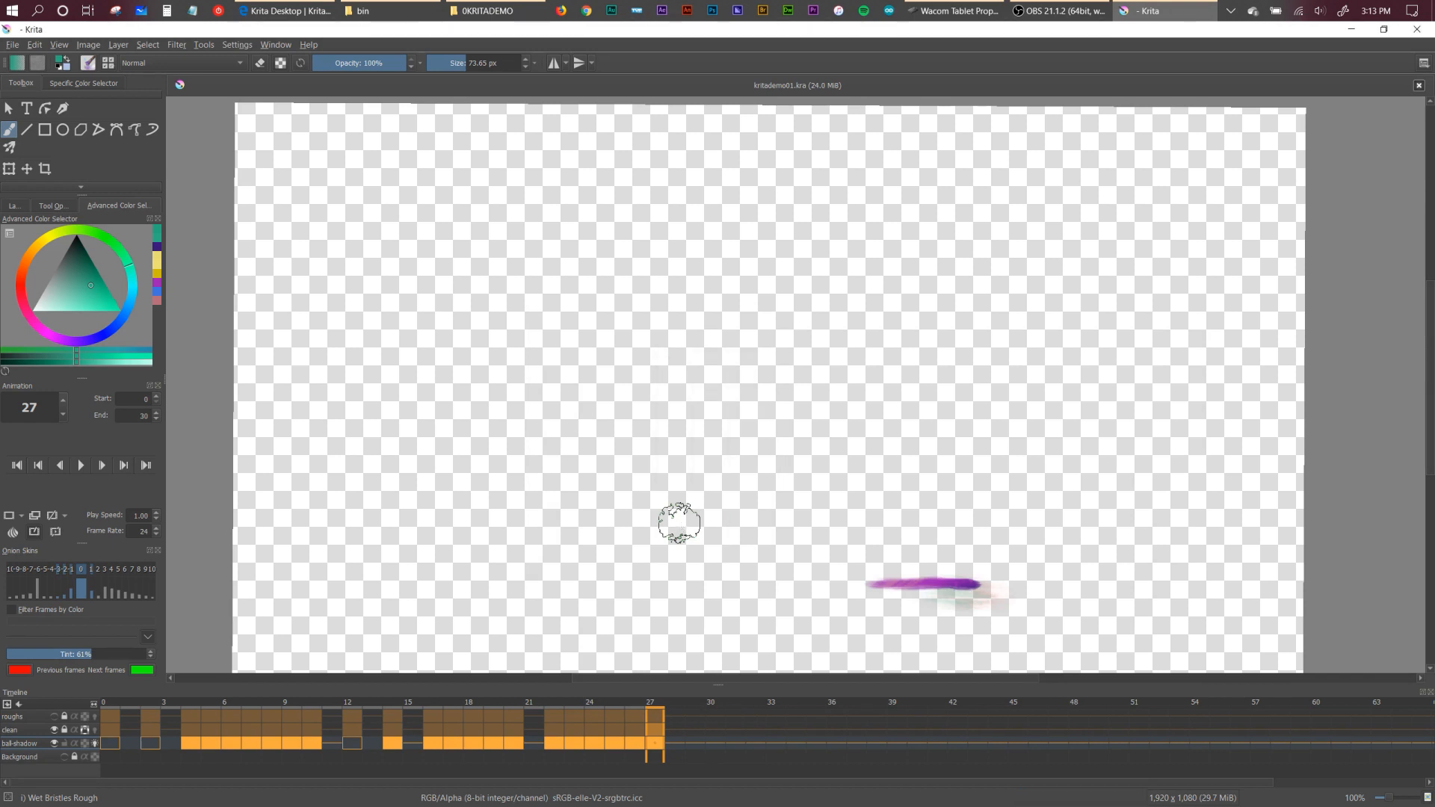
# Switch to File Explorer and open the first exported frame, kritademoframes0000.png, from the frames-from-demo folder.
pyautogui.click(482, 10)
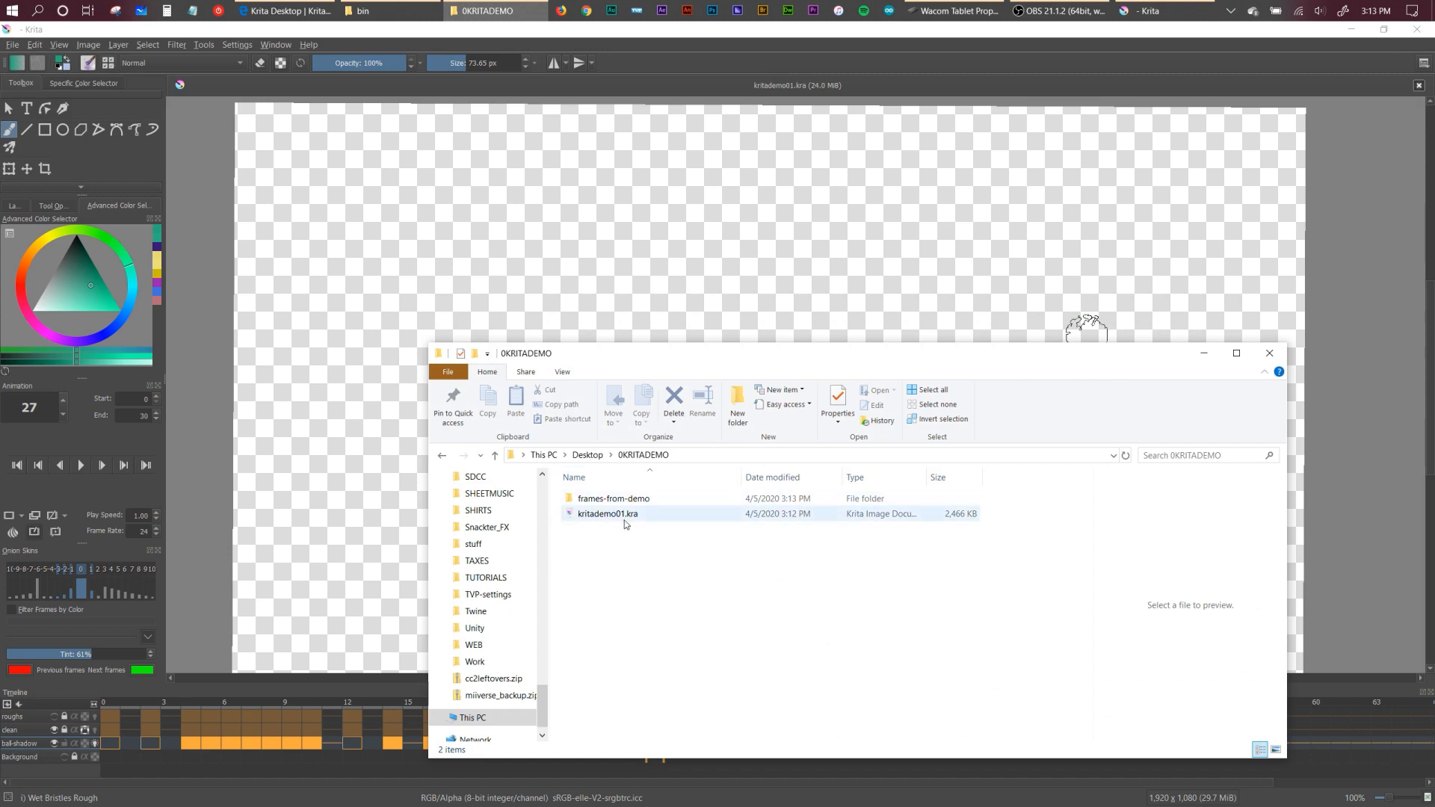
pyautogui.doubleClick(613, 498)
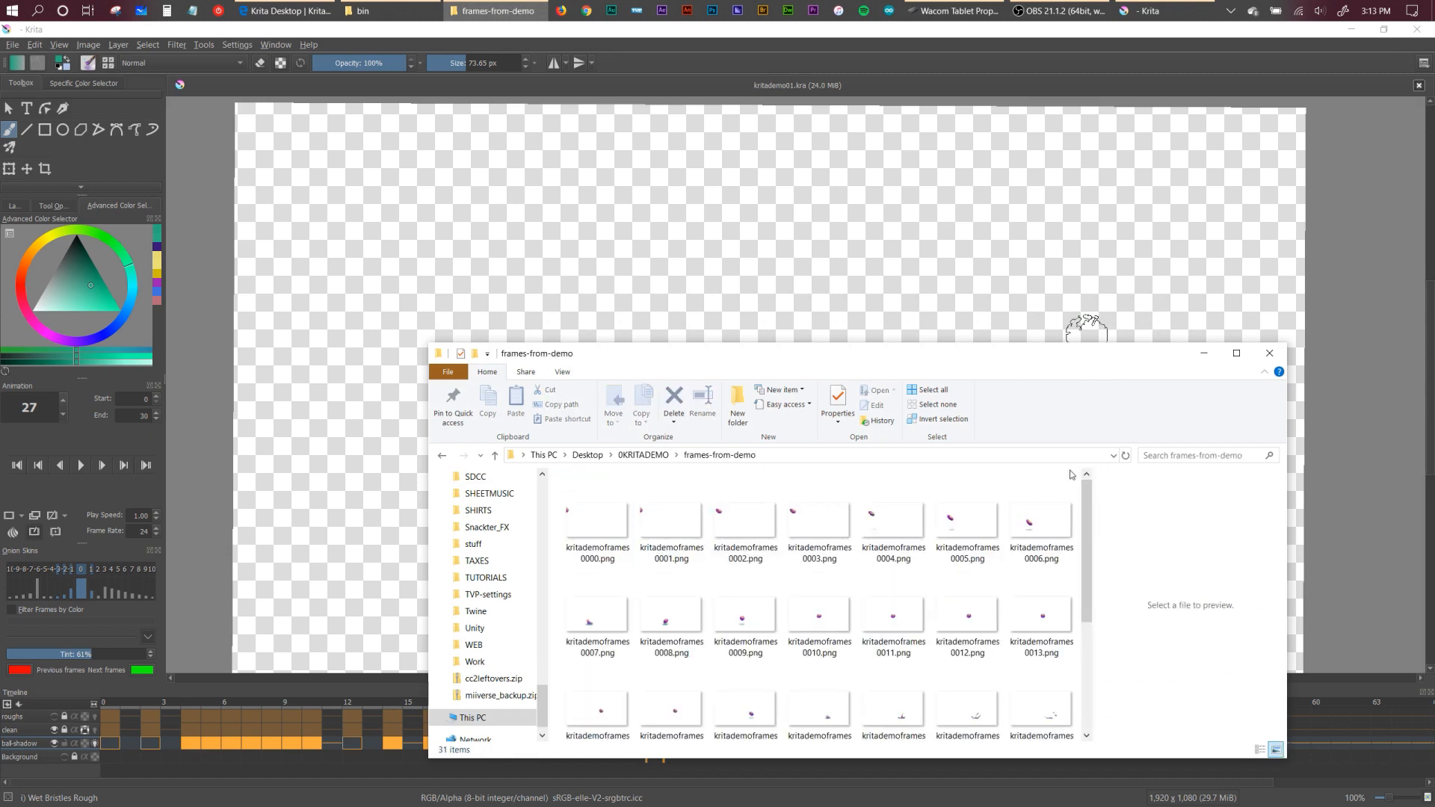
pyautogui.click(591, 527)
pyautogui.moveTo(1088, 549)
pyautogui.mouseDown()
pyautogui.moveTo(1090, 670)
pyautogui.moveTo(1084, 541)
pyautogui.mouseUp()
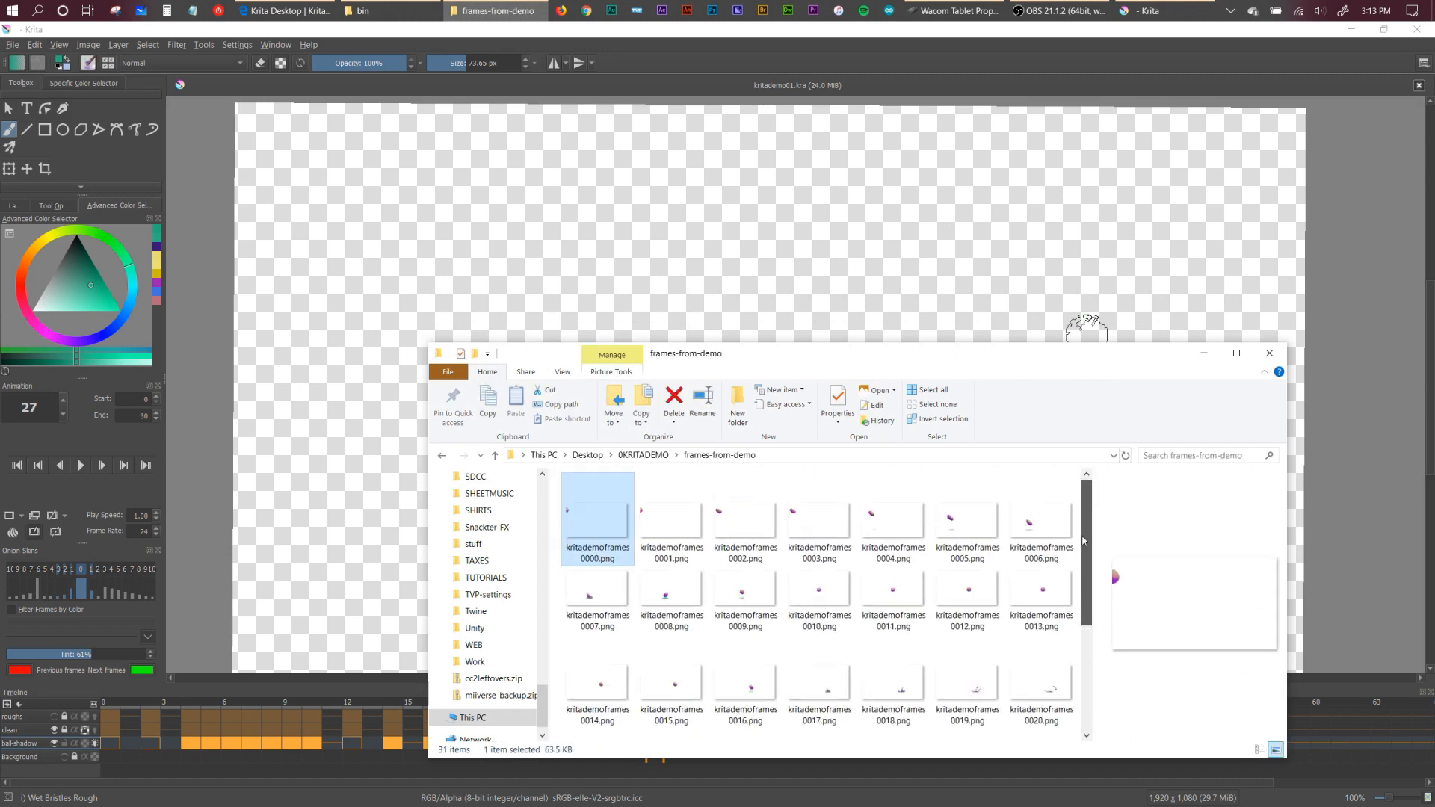
pyautogui.doubleClick(603, 543)
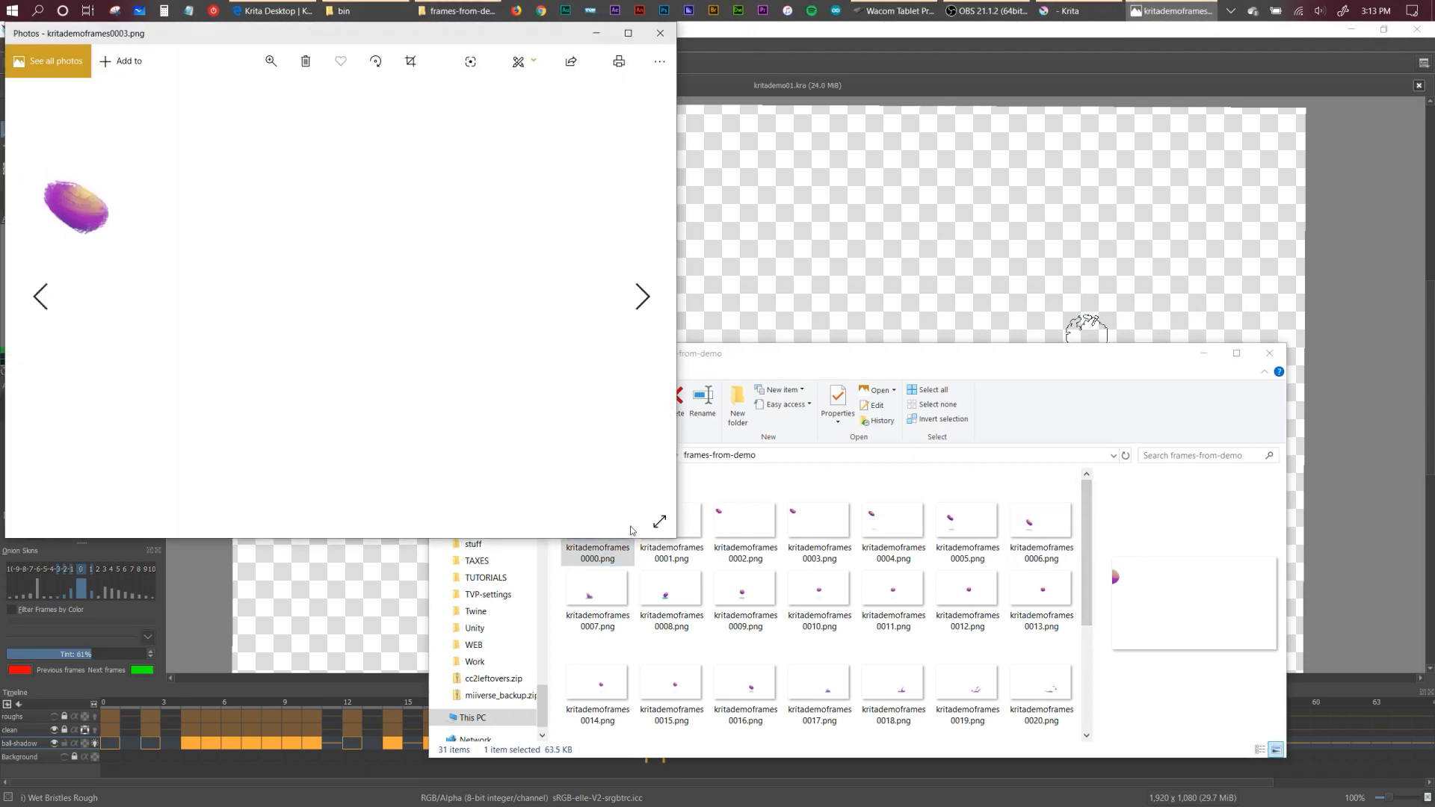
# Step through the exported PNG frames in Photos to check the whole animation sequence, and close the viewer.
pyautogui.press('Right')
pyautogui.press('Right')
pyautogui.press('Right')
pyautogui.press('Right')
pyautogui.press('Right')
pyautogui.press('Right')
pyautogui.press('Right')
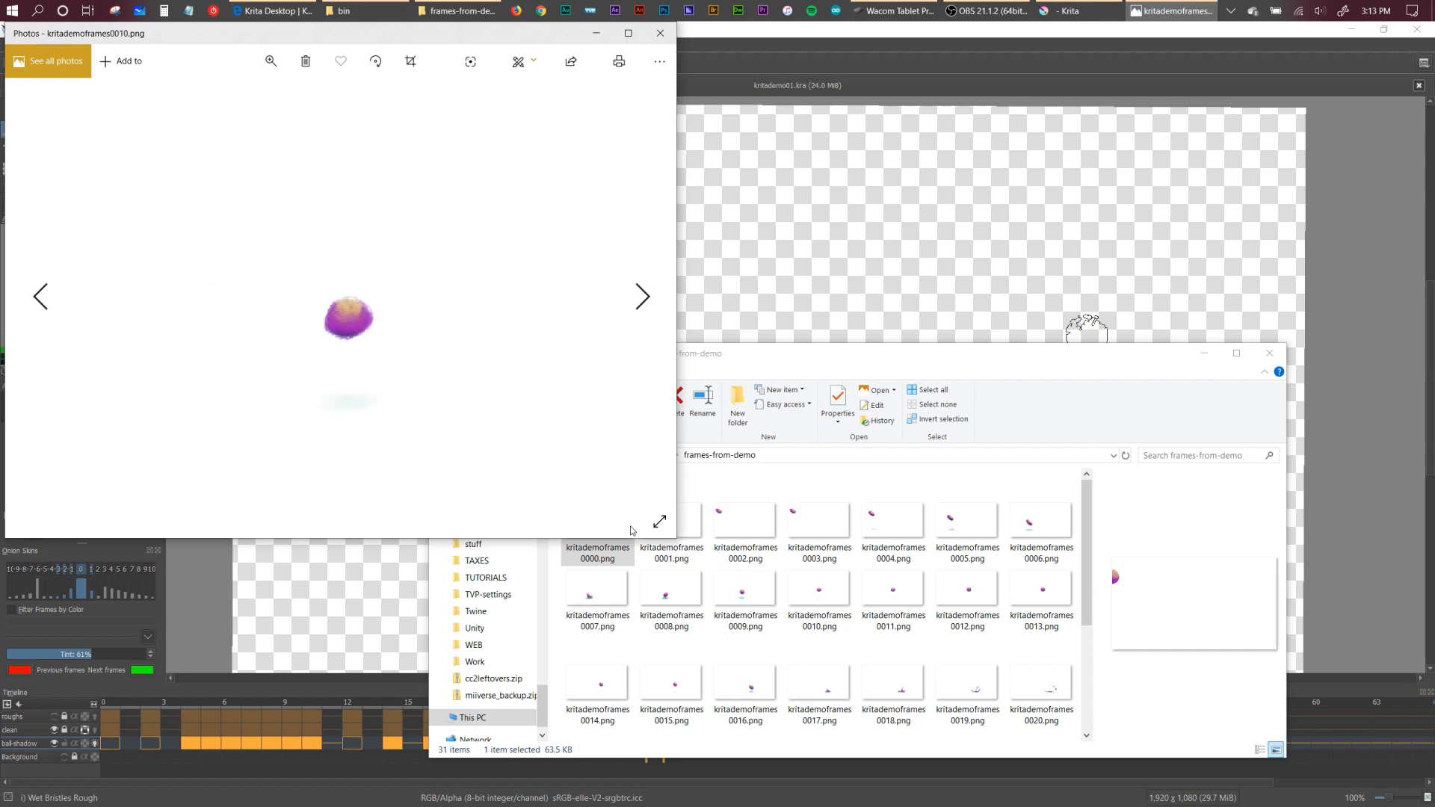
pyautogui.press('Right')
pyautogui.press('Right')
pyautogui.press('Right')
pyautogui.press('Right')
pyautogui.press('Right')
pyautogui.press('Right')
pyautogui.press('Right')
pyautogui.press('Right')
pyautogui.press('Right')
pyautogui.press('Right')
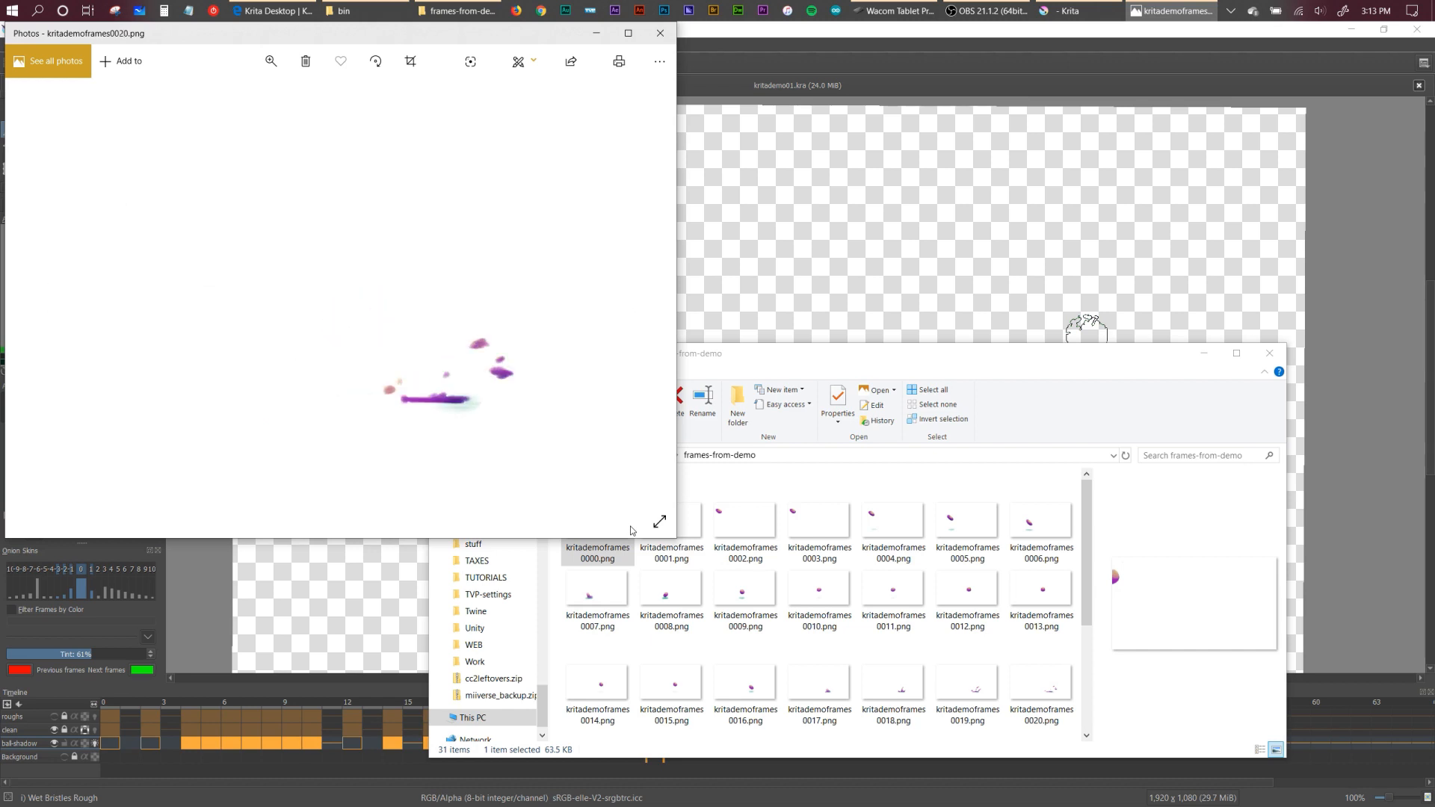
pyautogui.press('Right')
pyautogui.press('Right')
pyautogui.press('Right')
pyautogui.press('Right')
pyautogui.press('Right')
pyautogui.press('Right')
pyautogui.press('Right')
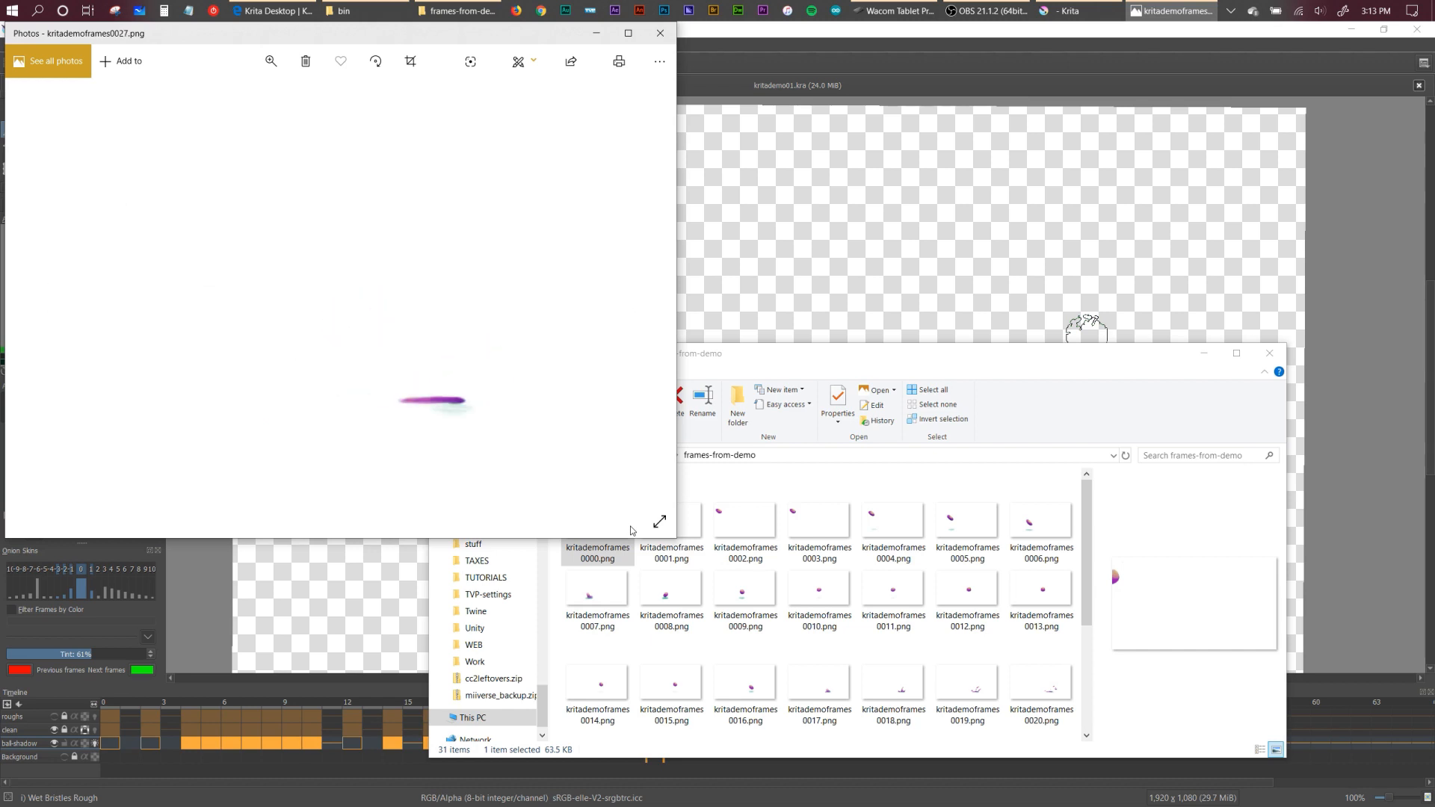
pyautogui.press('Right')
pyautogui.hotkey('alt', 'F4')
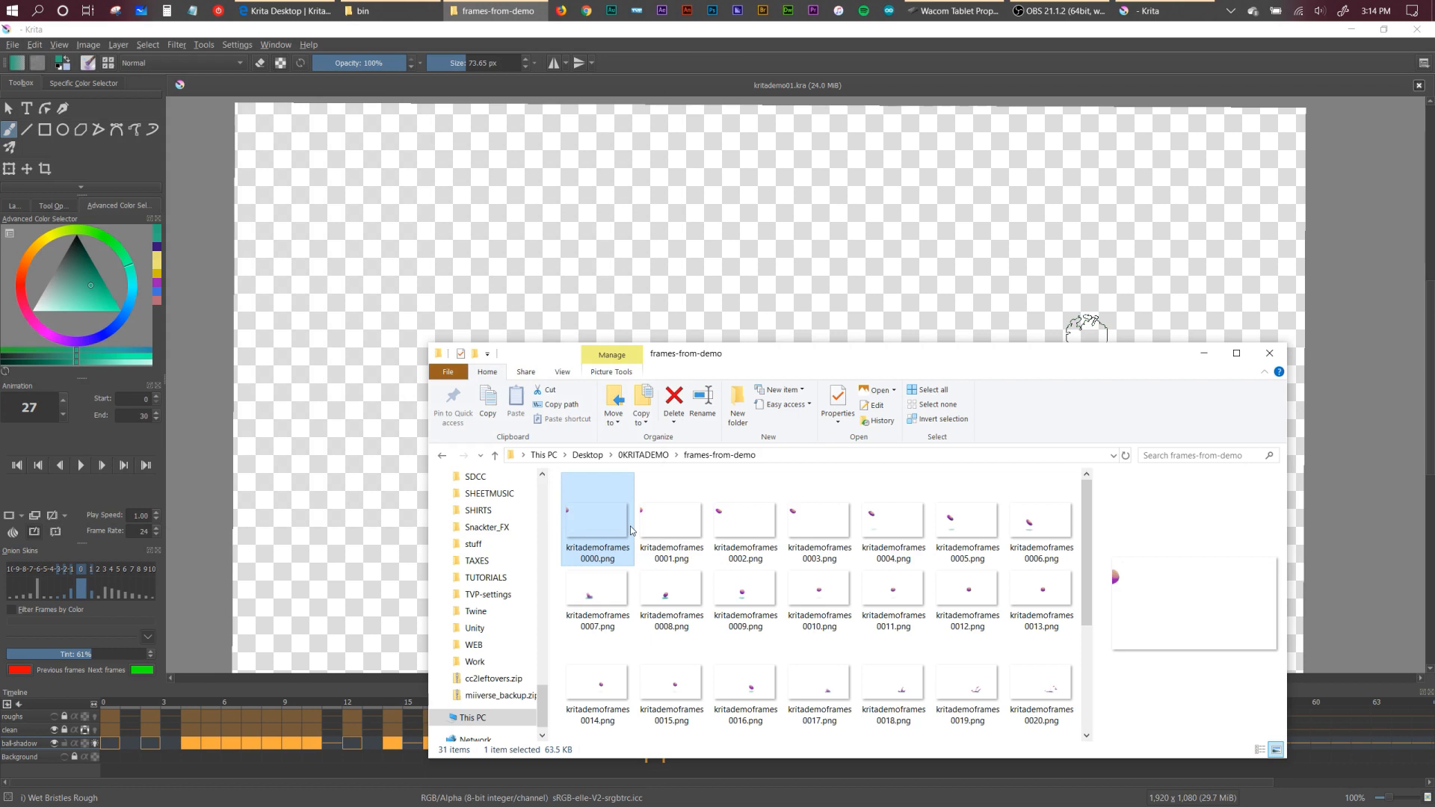
# Switch back to Krita, make the Background layer visible and go to frame 0 of the animation.
pyautogui.hotkey('alt', 'Tab')
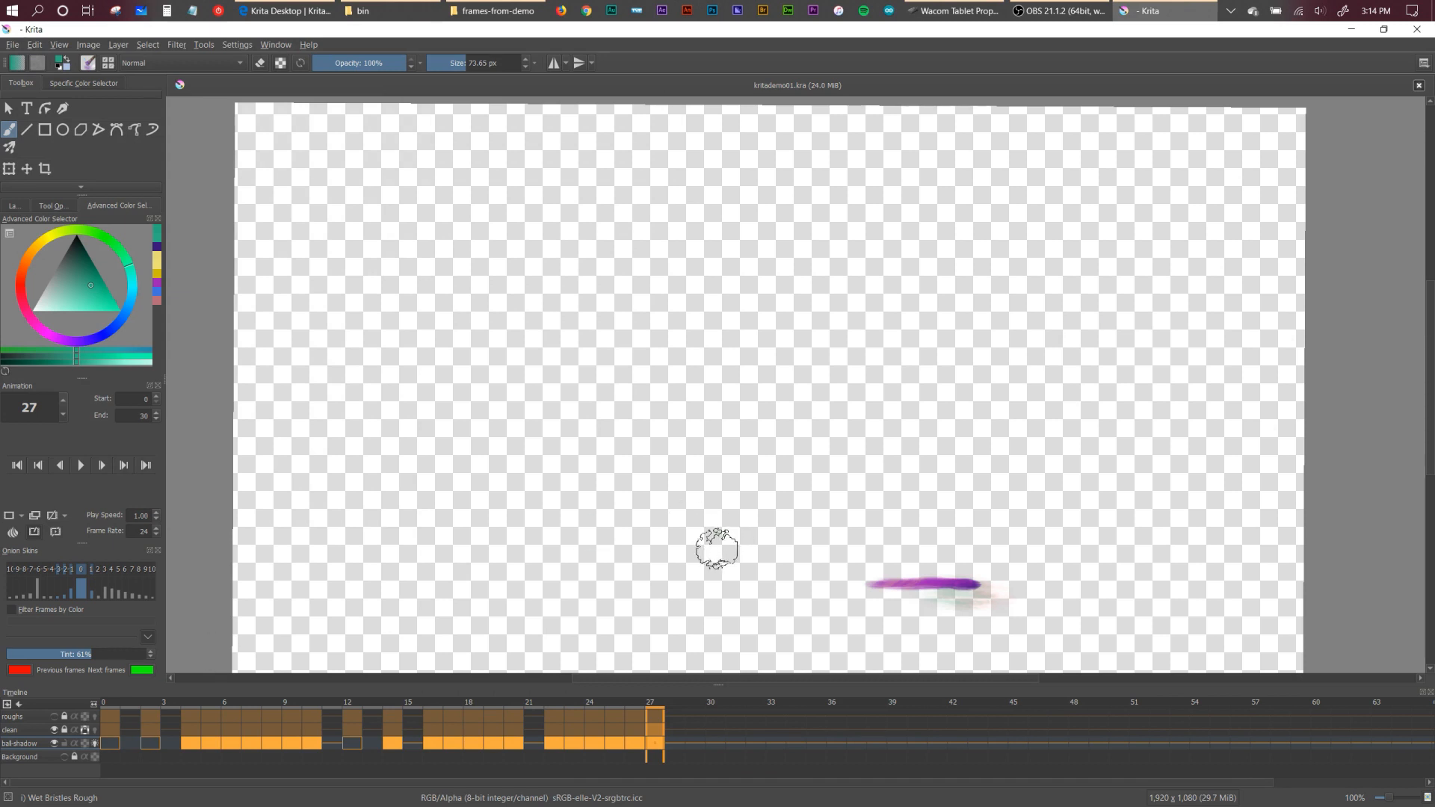
pyautogui.click(64, 756)
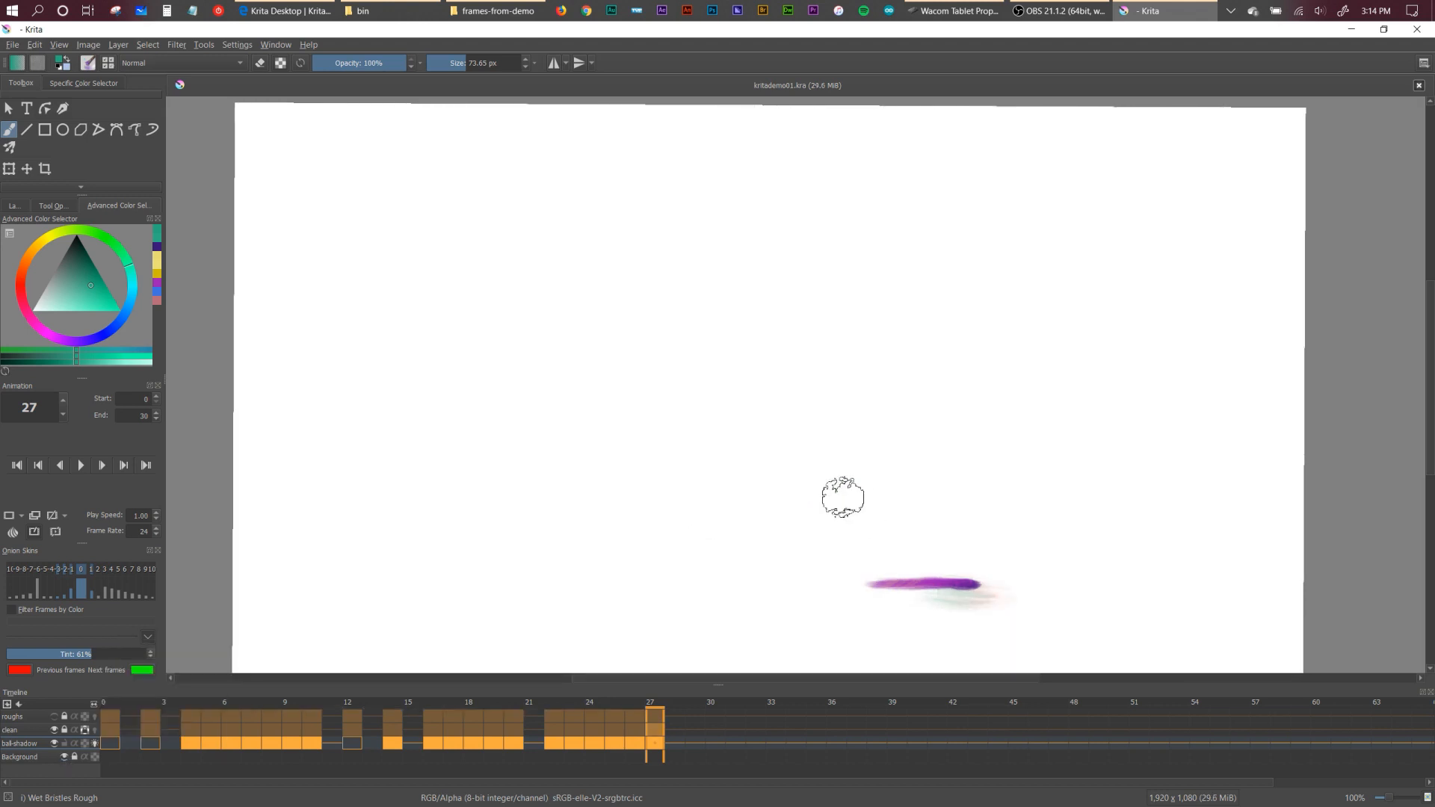
pyautogui.click(109, 708)
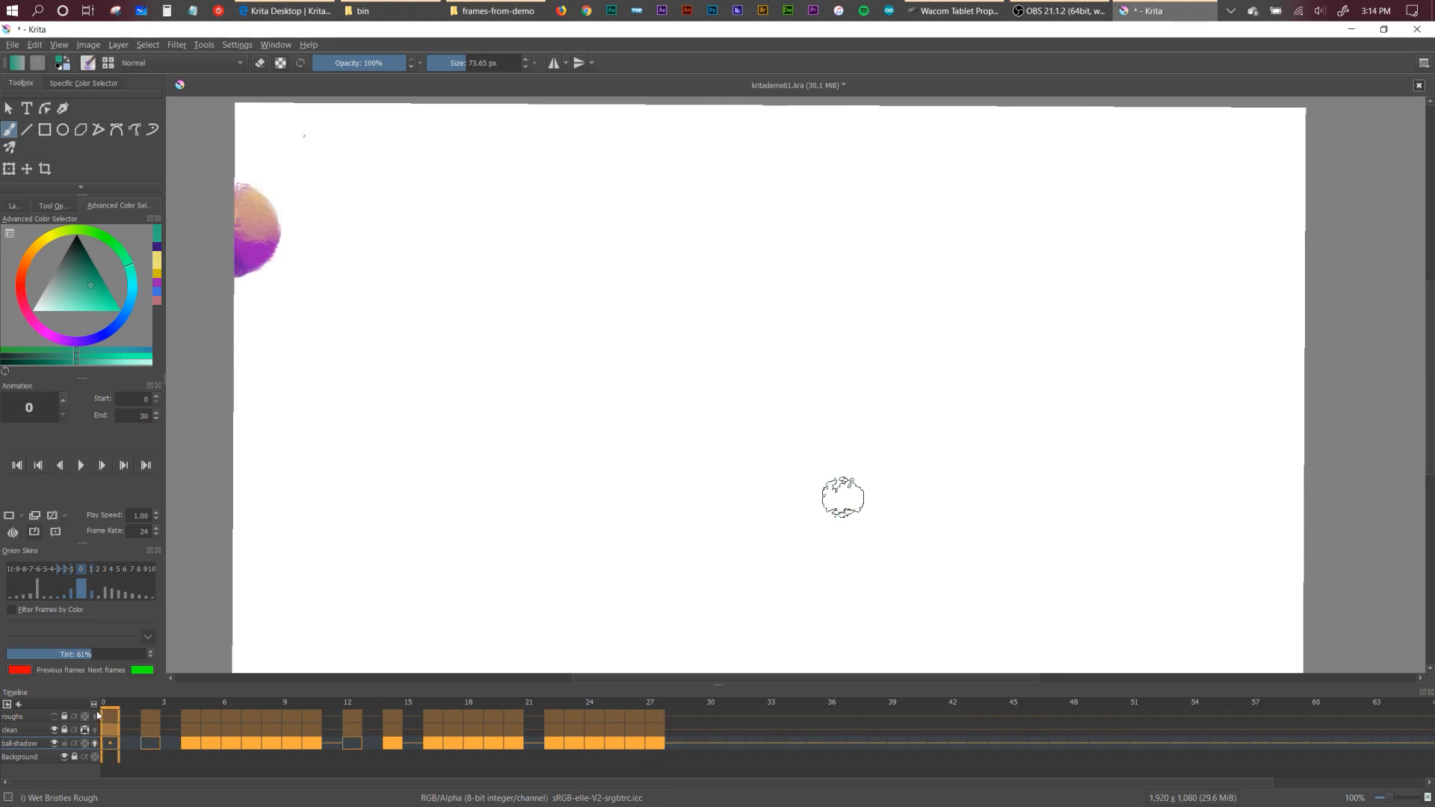
# Start Render Animation and set the export type to Video.
pyautogui.click(13, 44)
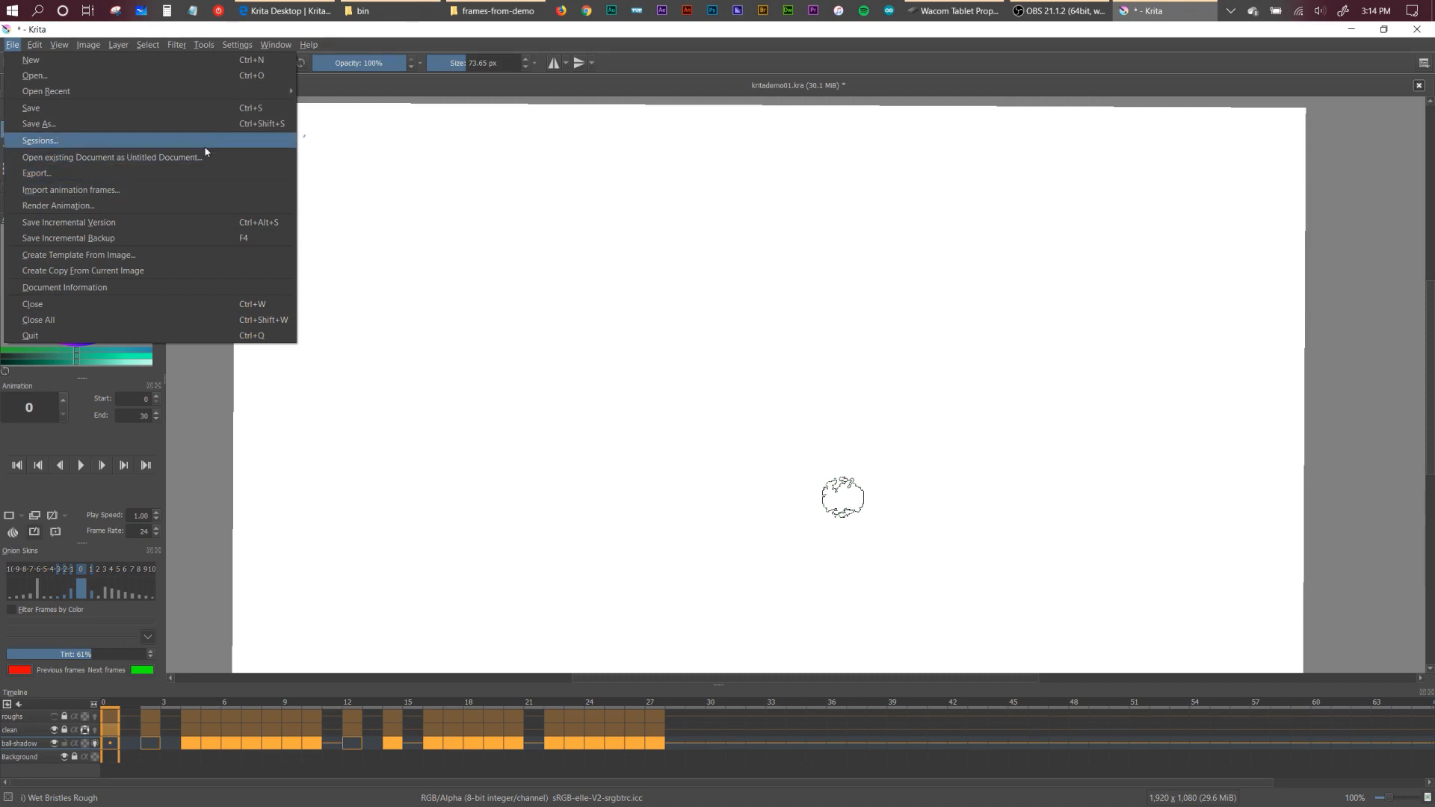
pyautogui.click(158, 207)
pyautogui.click(669, 343)
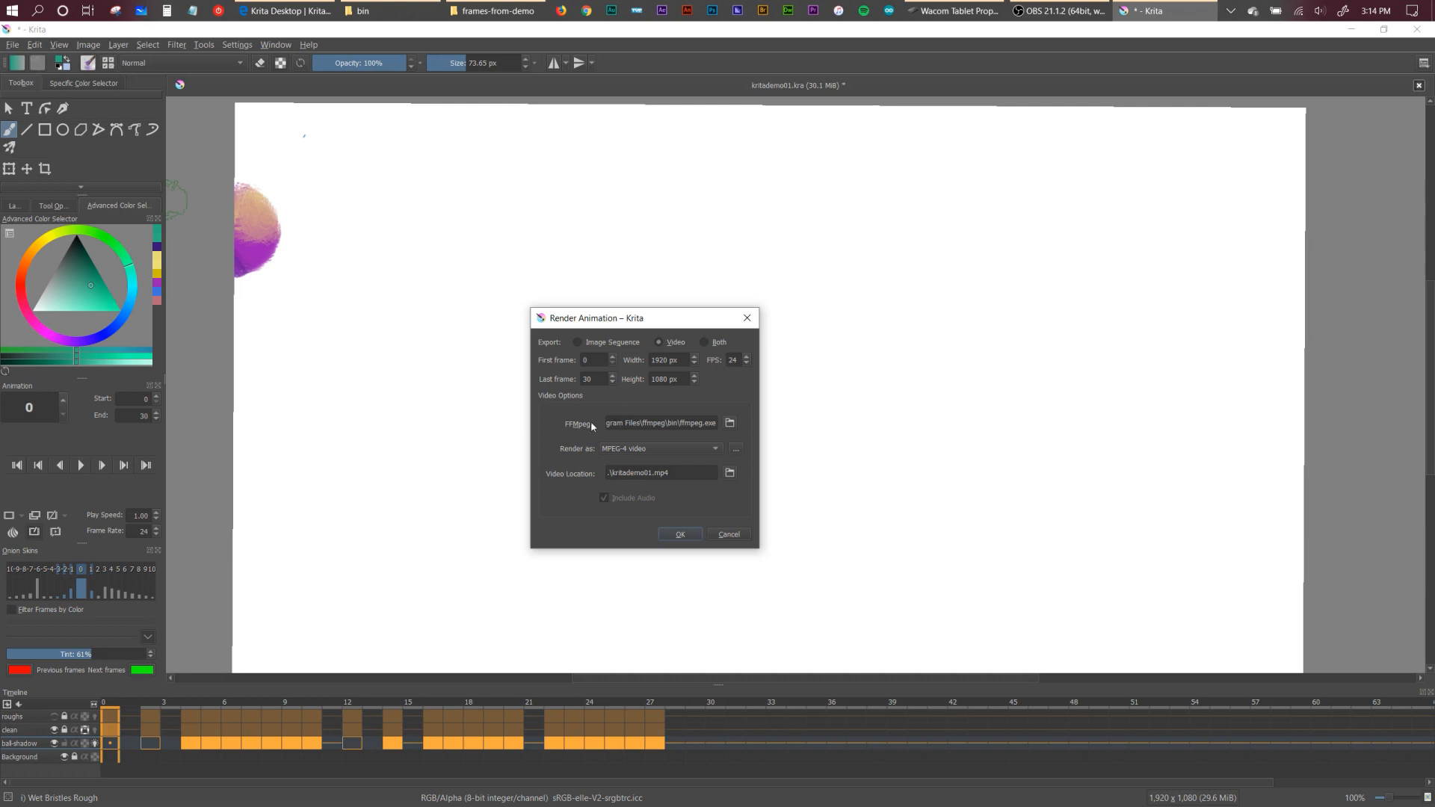
# Switch to Microsoft Edge and view the Windows builds on the FFmpeg download page.
pyautogui.click(284, 10)
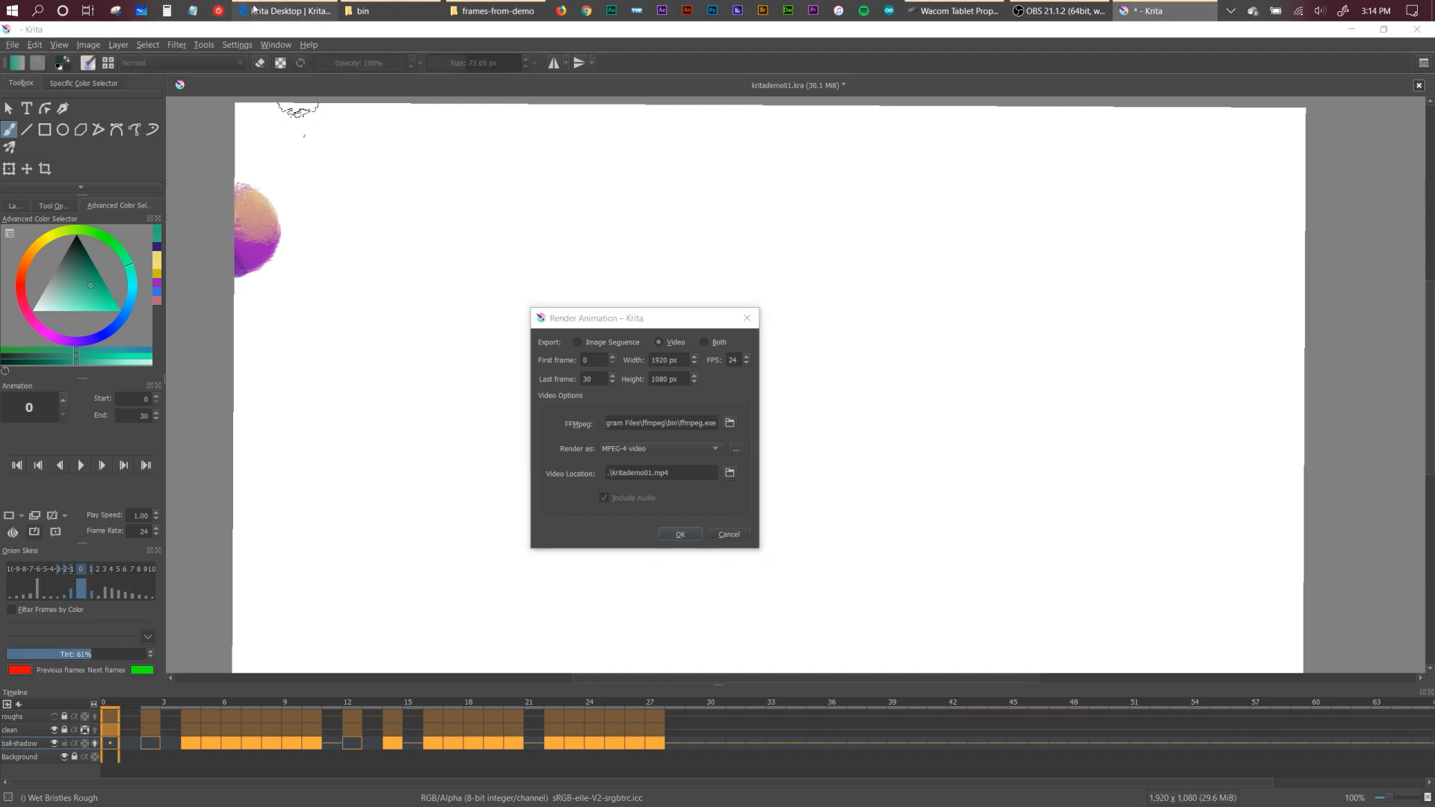
pyautogui.click(388, 33)
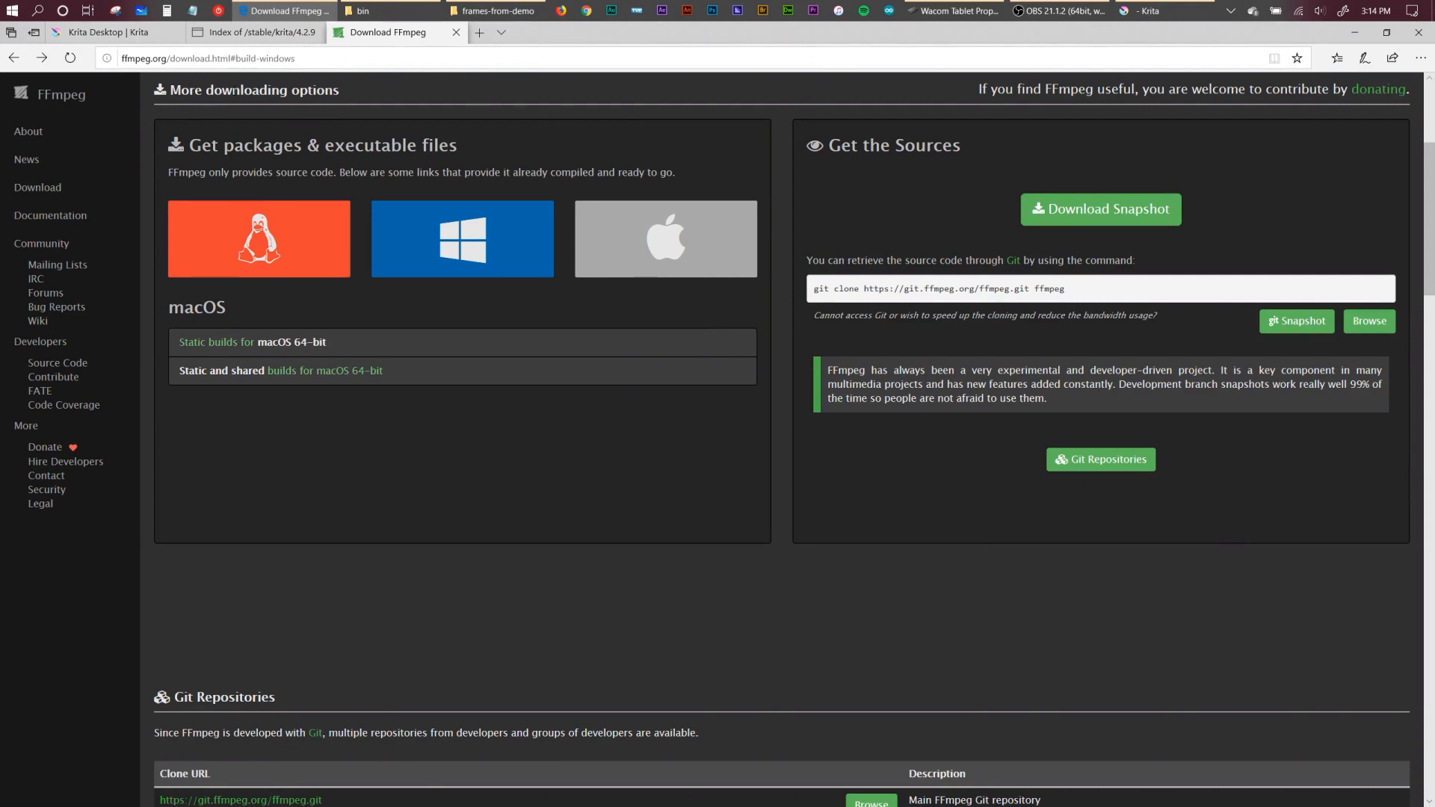
pyautogui.moveTo(528, 212)
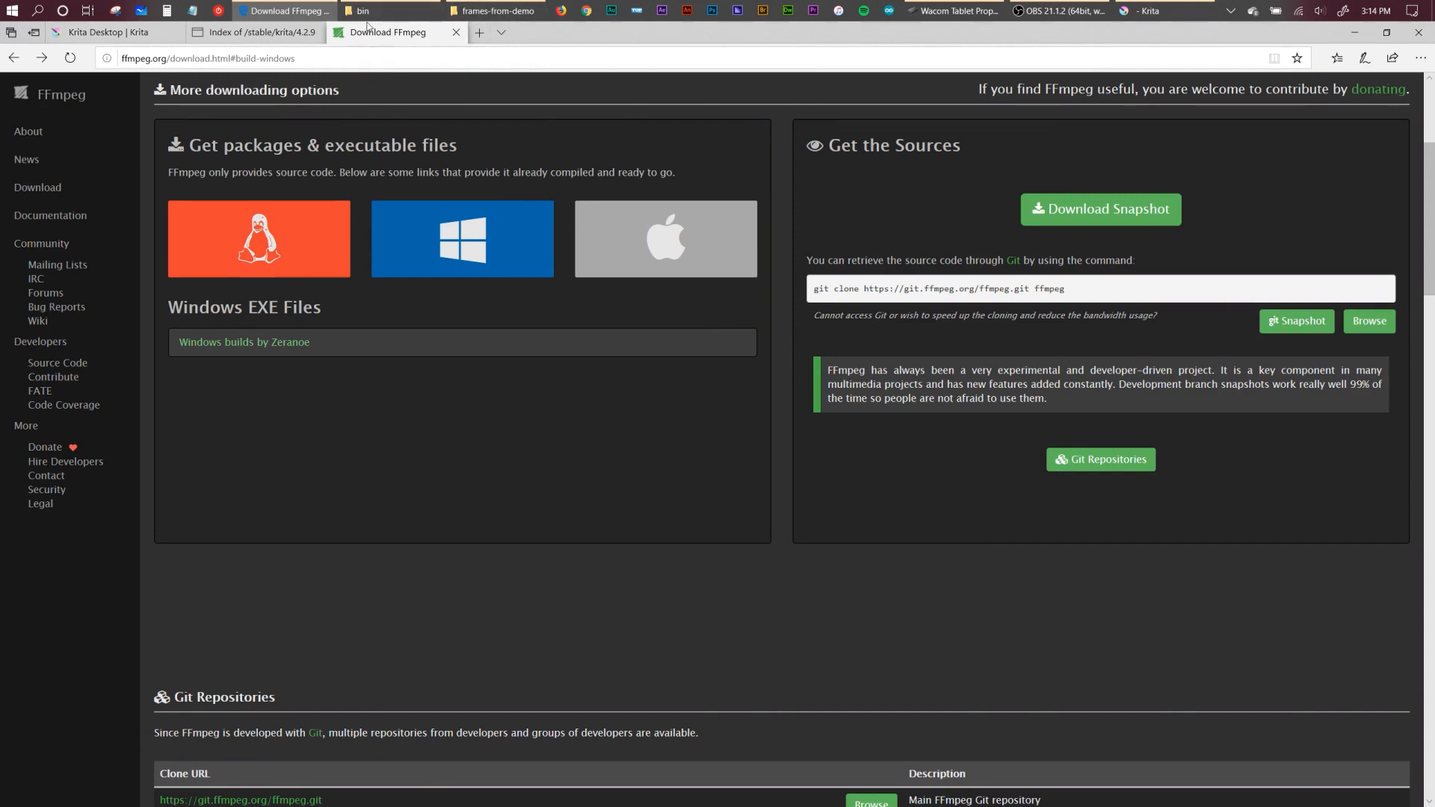
# Switch to File Explorer, locate ffmpeg.exe in the bin folder of C:\Program Files\ffmpeg, and copy the folder path.
pyautogui.click(413, 12)
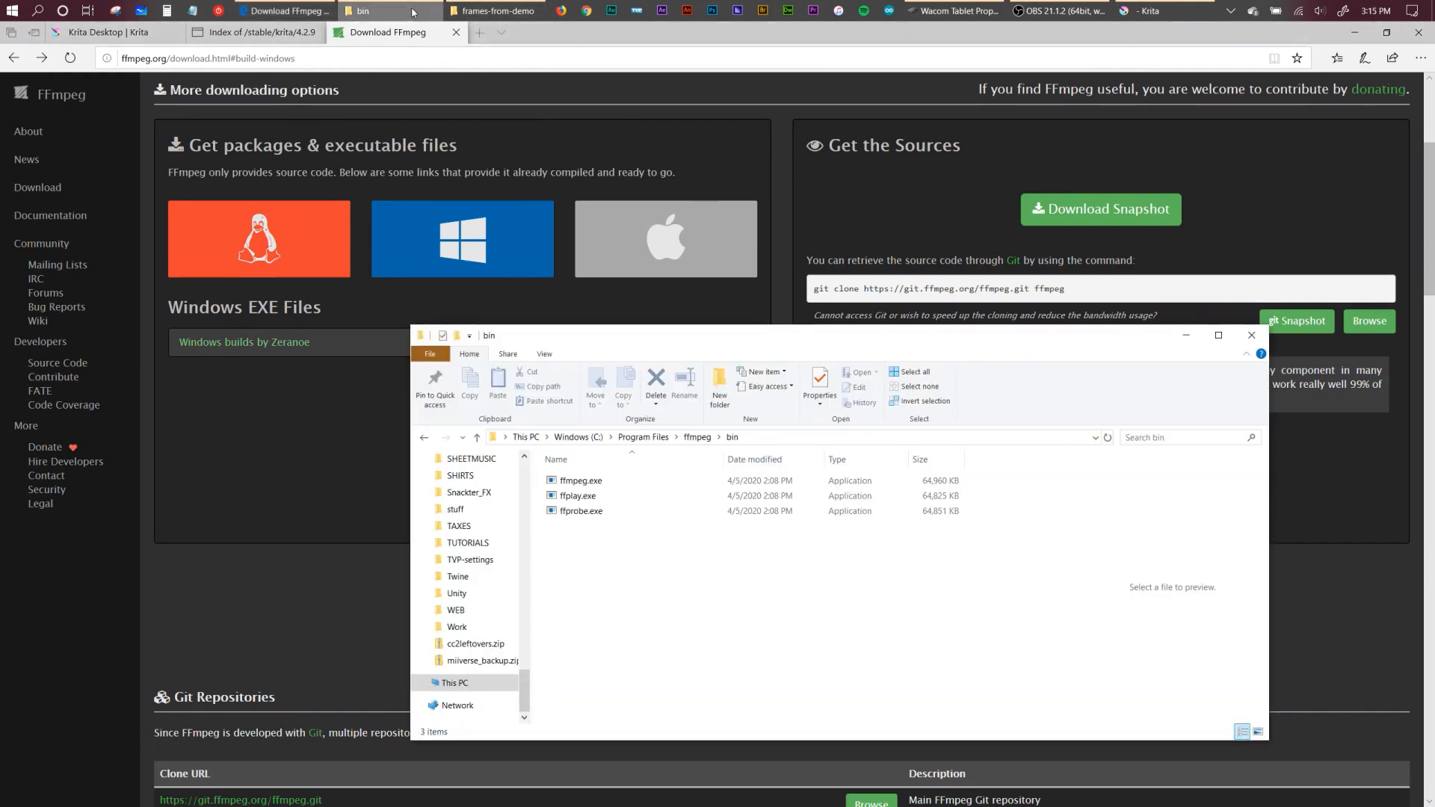
pyautogui.click(697, 436)
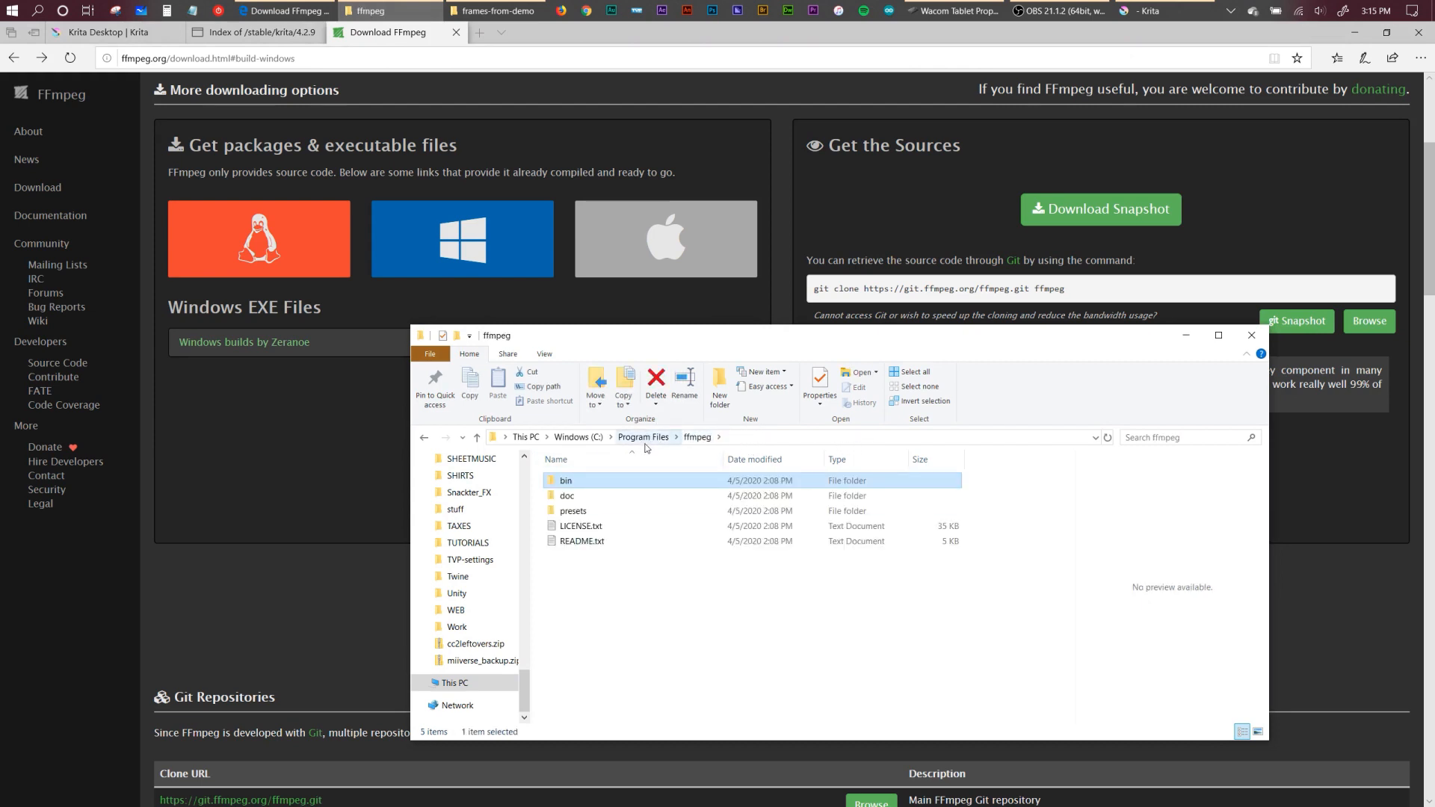
pyautogui.doubleClick(640, 486)
pyautogui.click(610, 480)
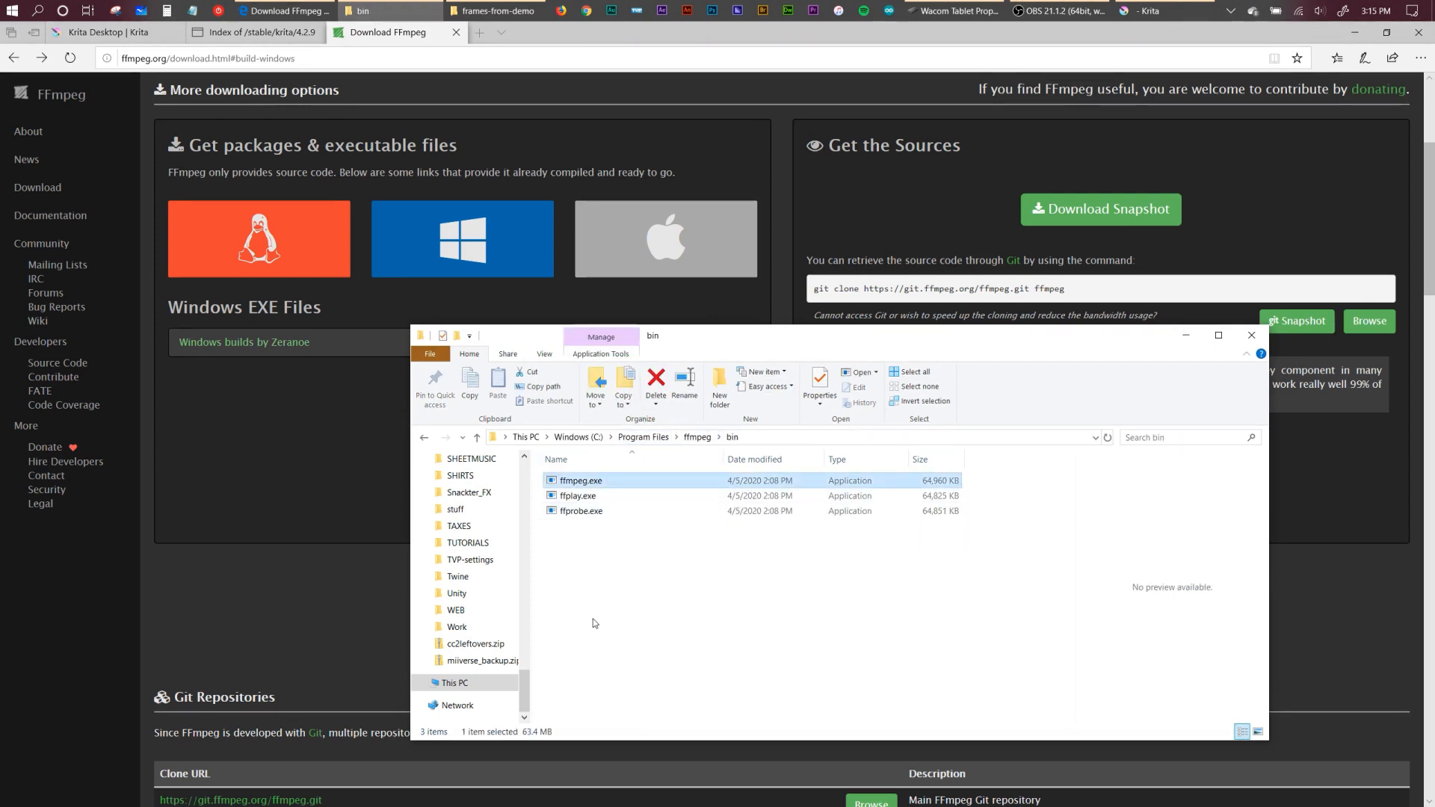
pyautogui.click(748, 438)
pyautogui.hotkey('ctrl', 'c')
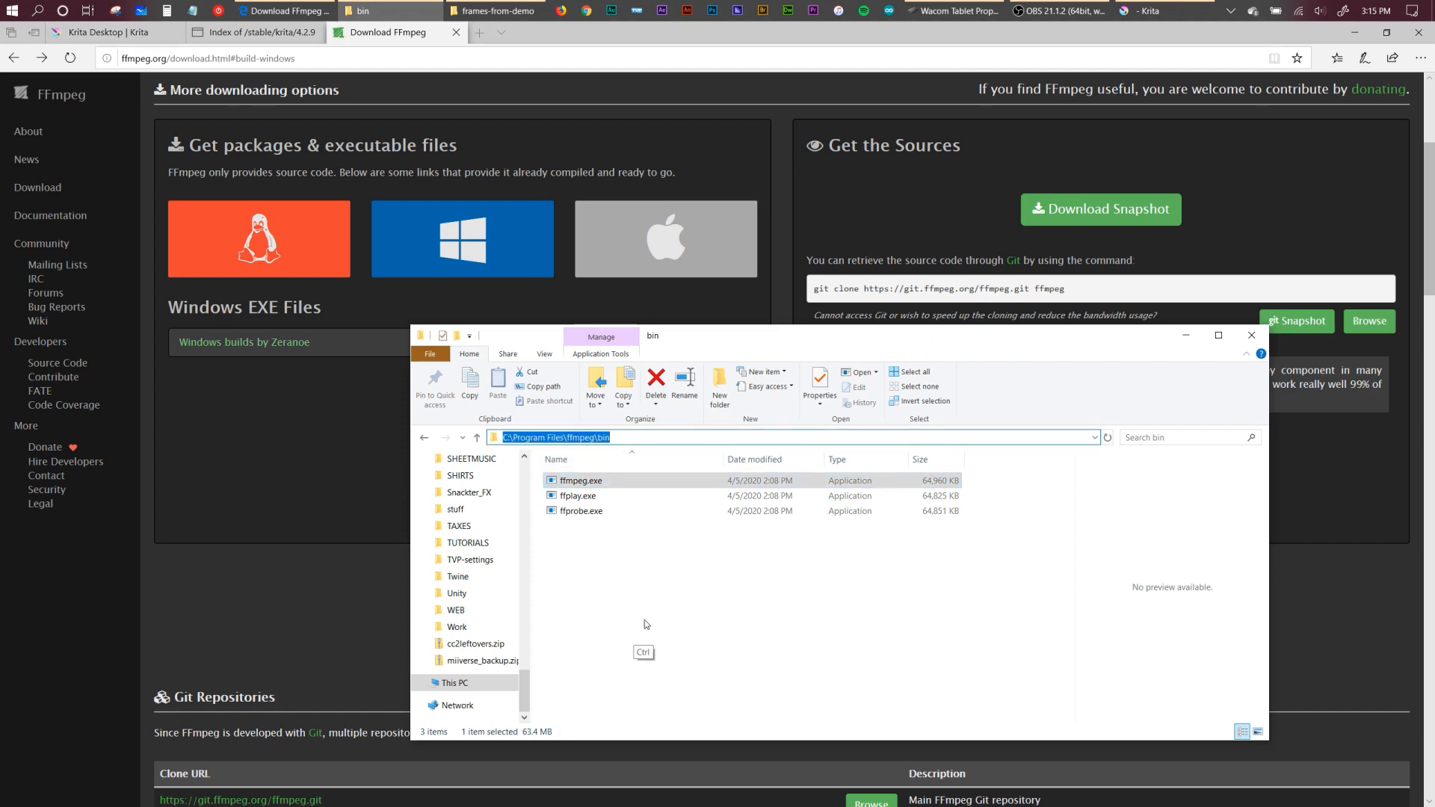
pyautogui.click(617, 592)
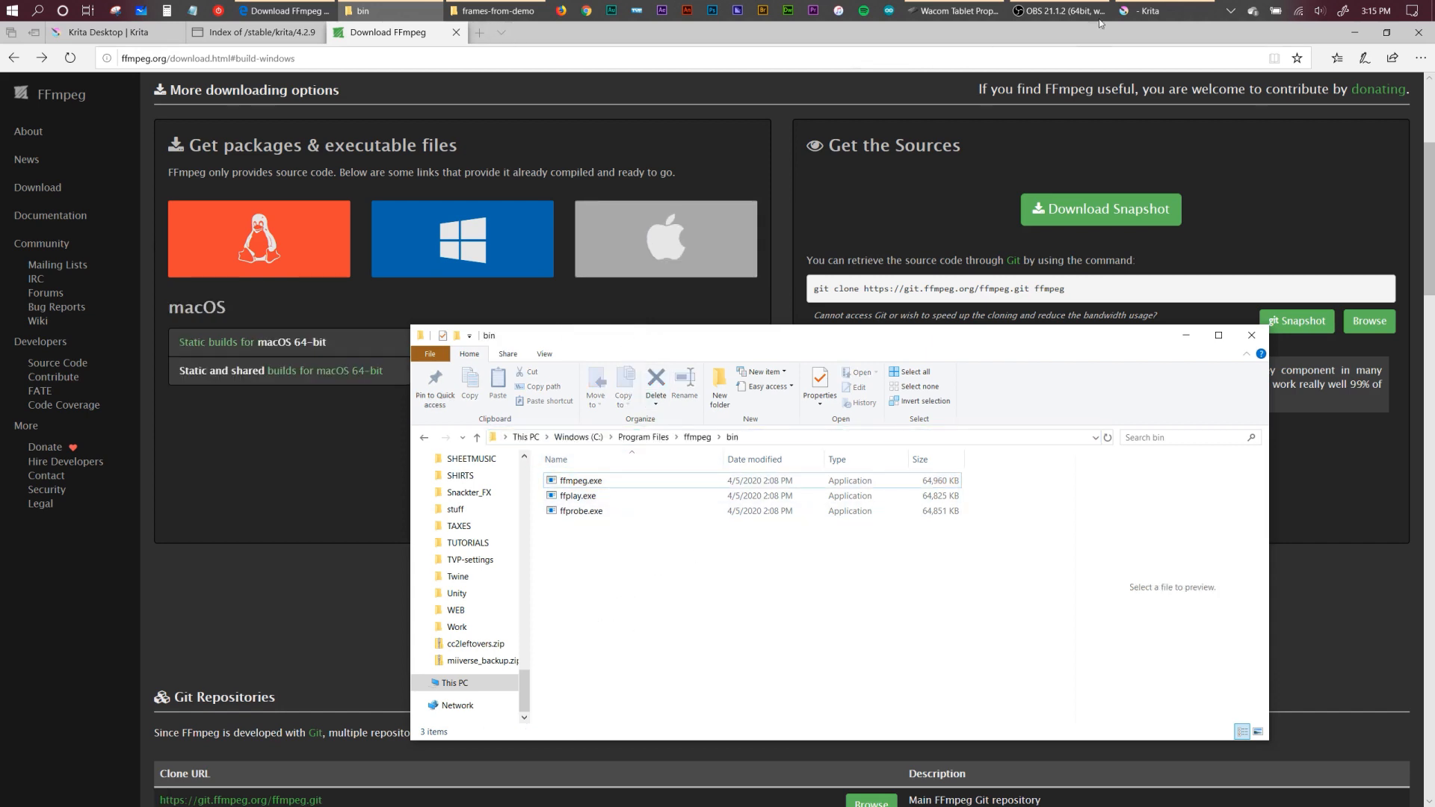
# Return to Krita and set the FFmpeg location for the video render to ffmpeg.exe in the ffmpeg bin folder.
pyautogui.click(1142, 10)
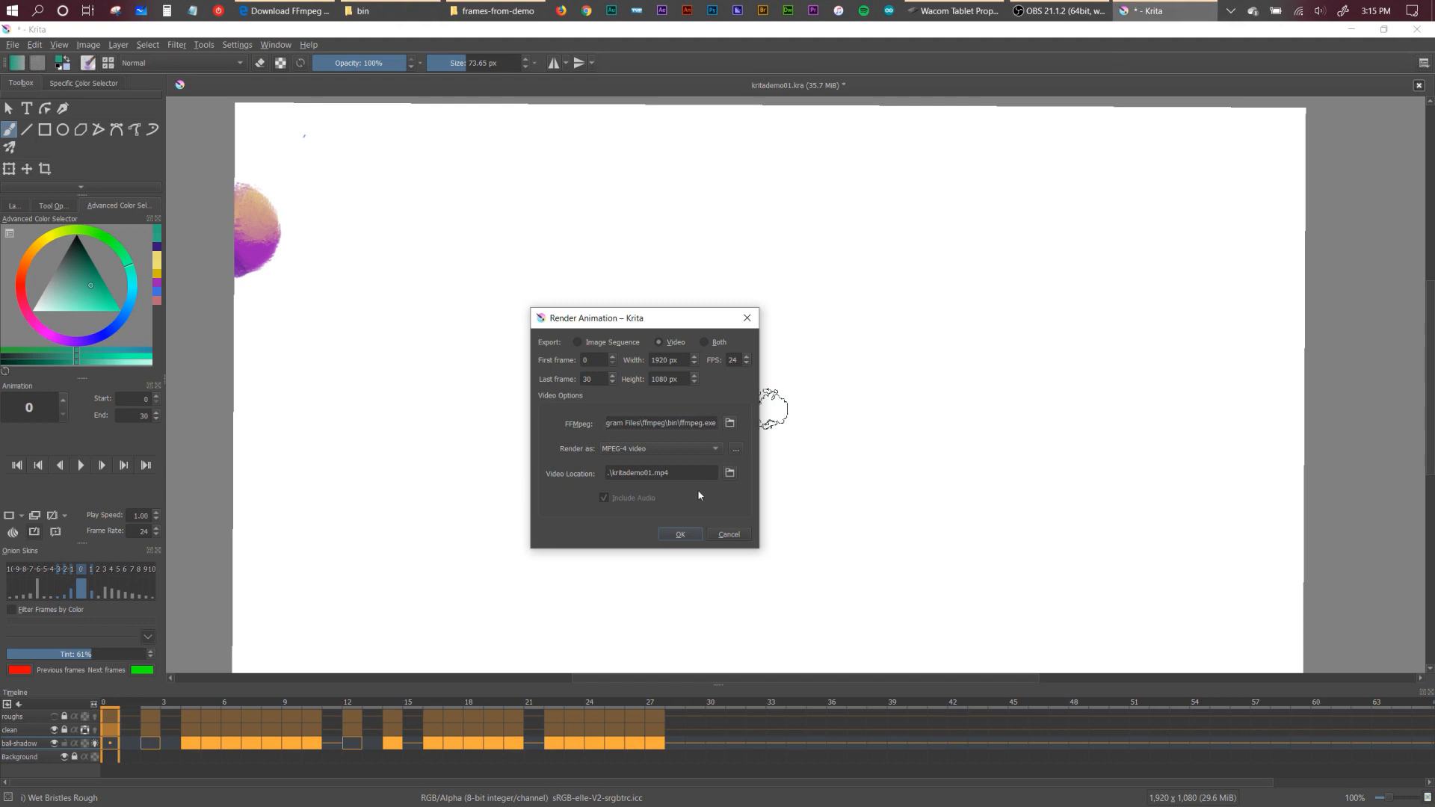
pyautogui.hotkey('ctrl', 'a')
pyautogui.hotkey('ctrl', 'v')
pyautogui.click(730, 424)
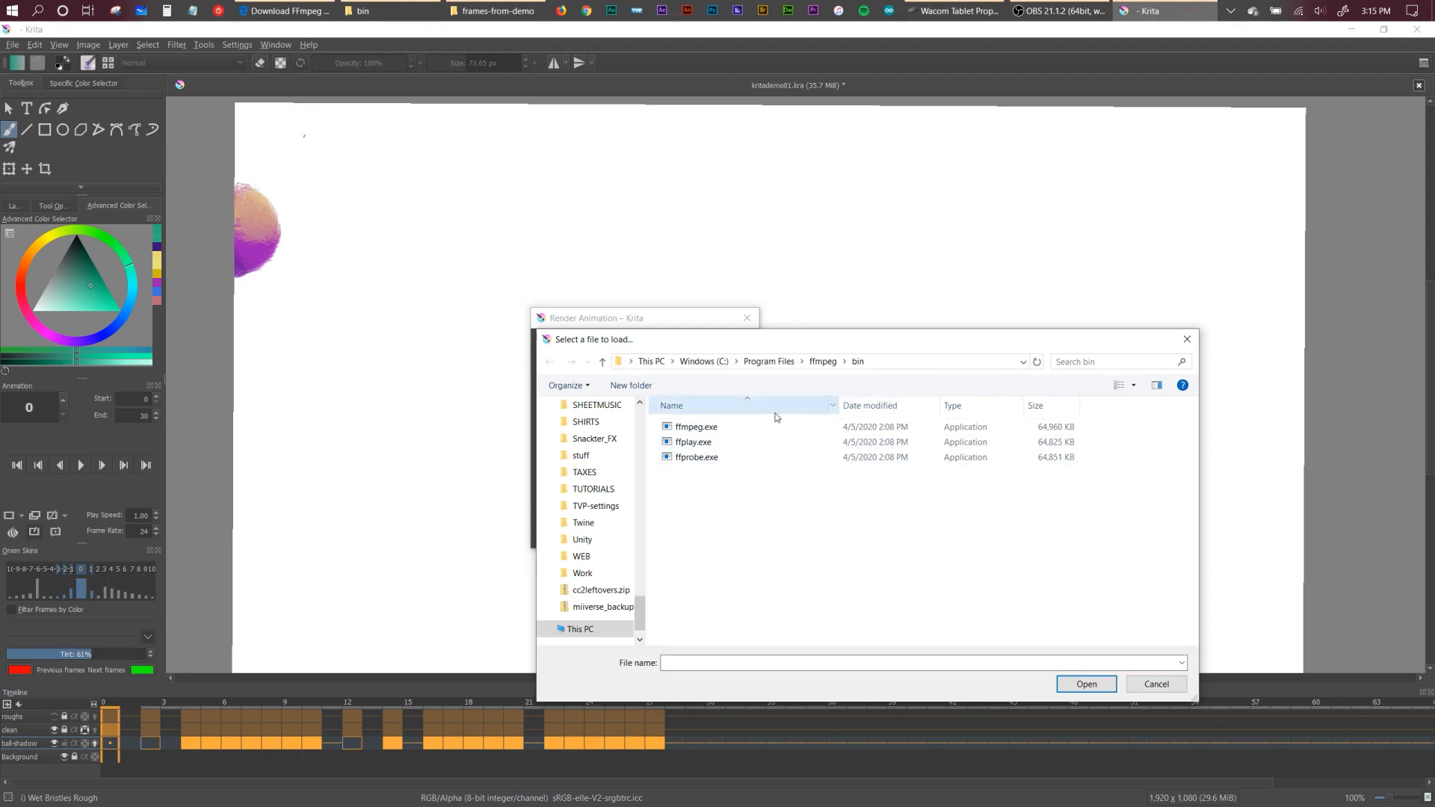
pyautogui.click(735, 426)
pyautogui.click(1086, 684)
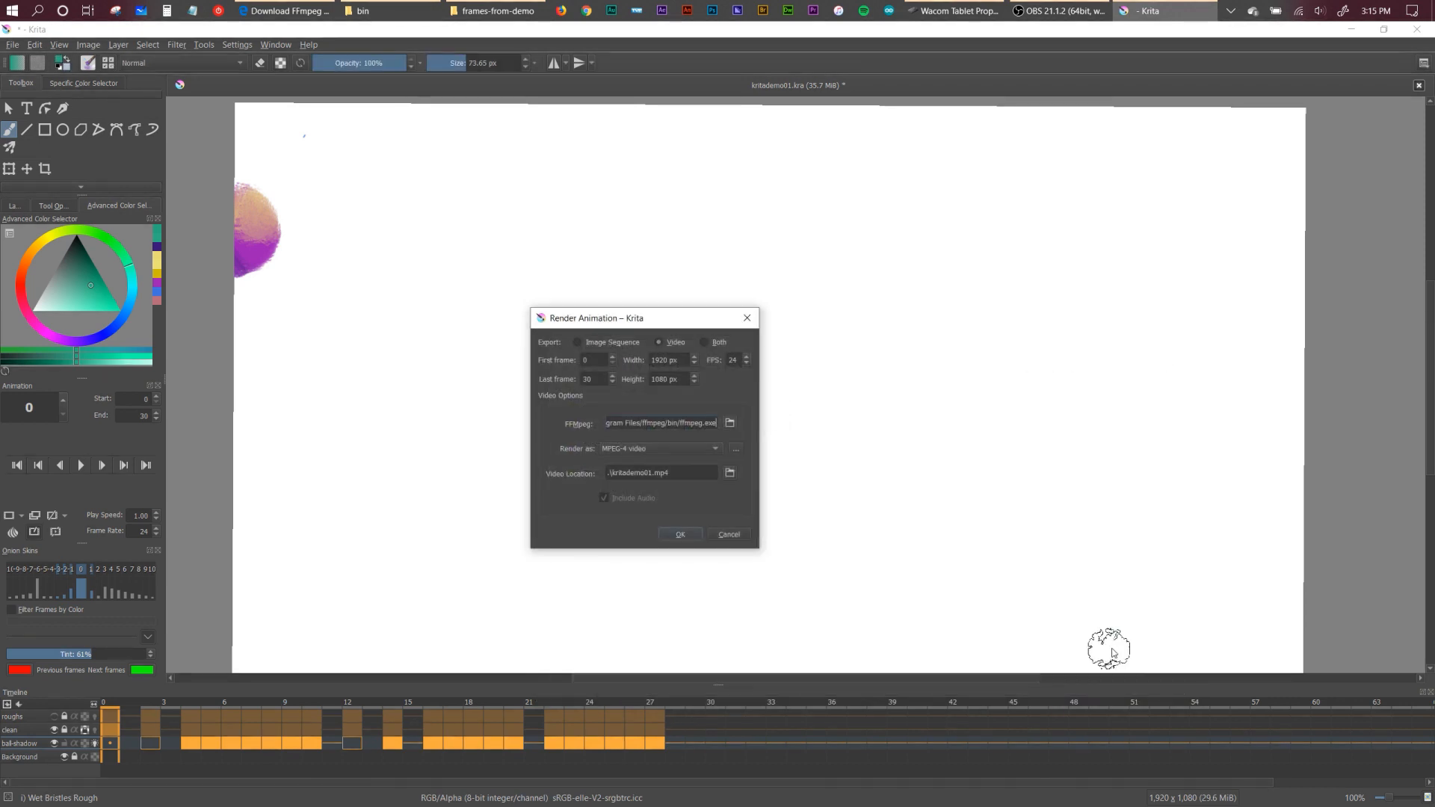
# Render the animation as an MPEG-4 video named kritademo01.mp4 in the 0KRITADEMO folder.
pyautogui.click(658, 451)
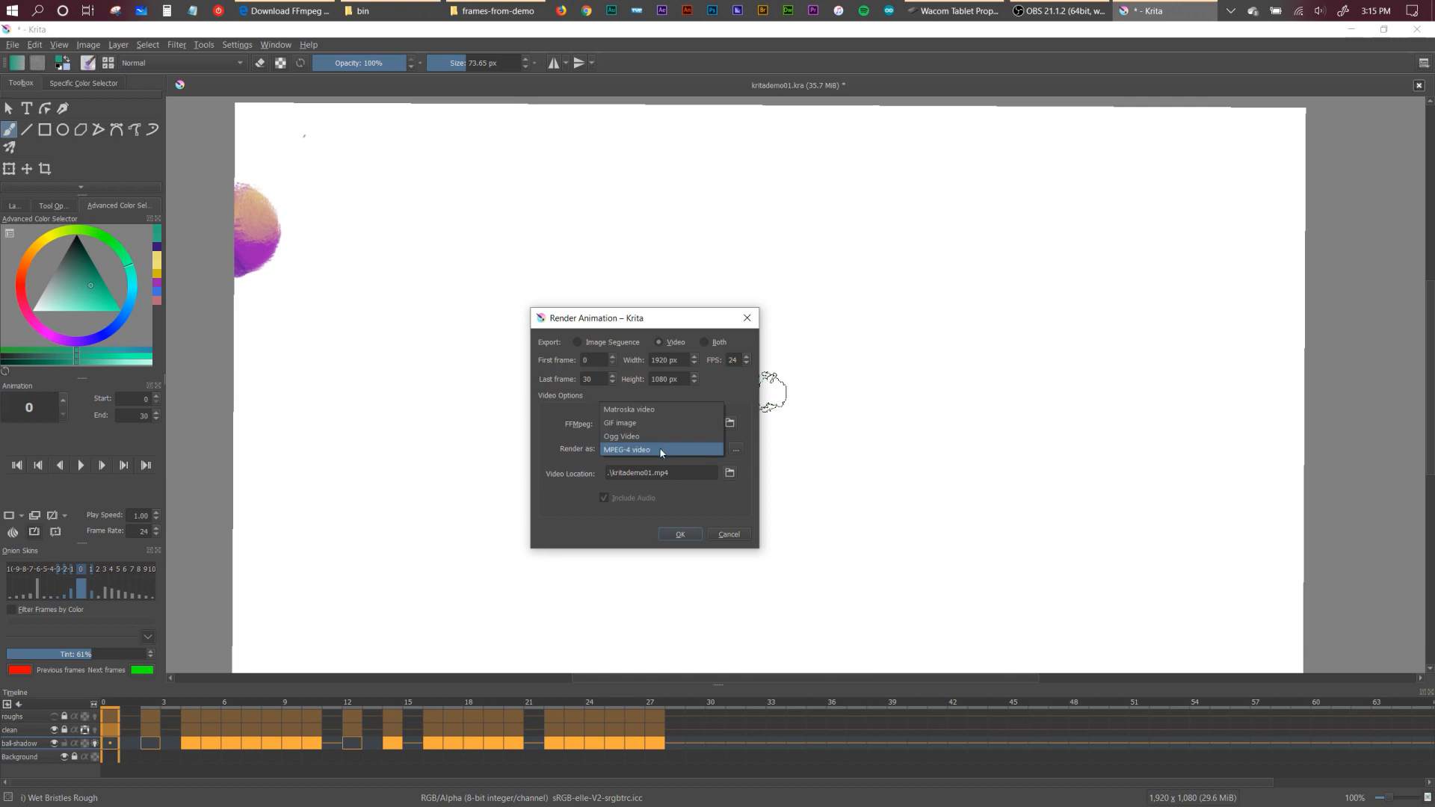
pyautogui.click(658, 450)
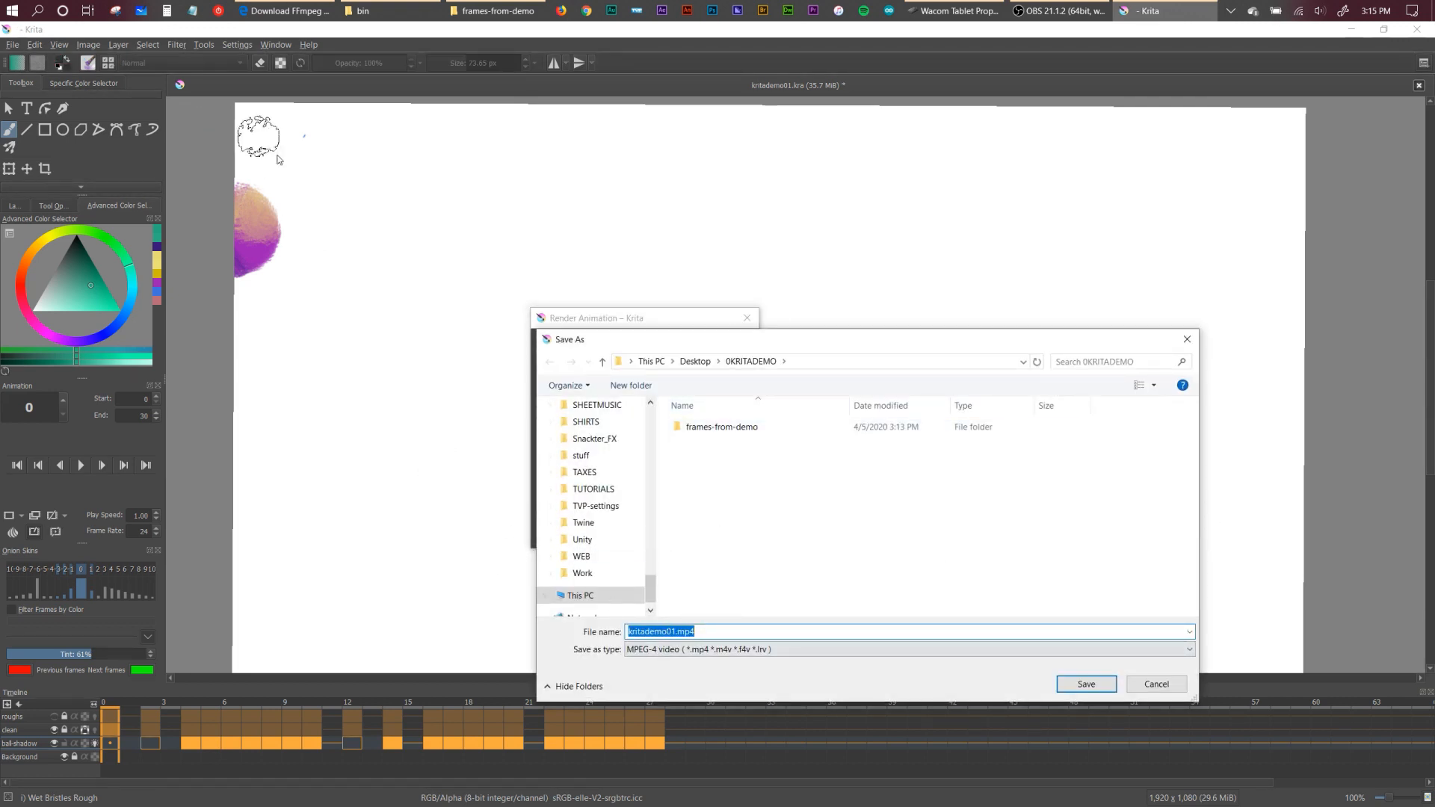
pyautogui.click(1060, 677)
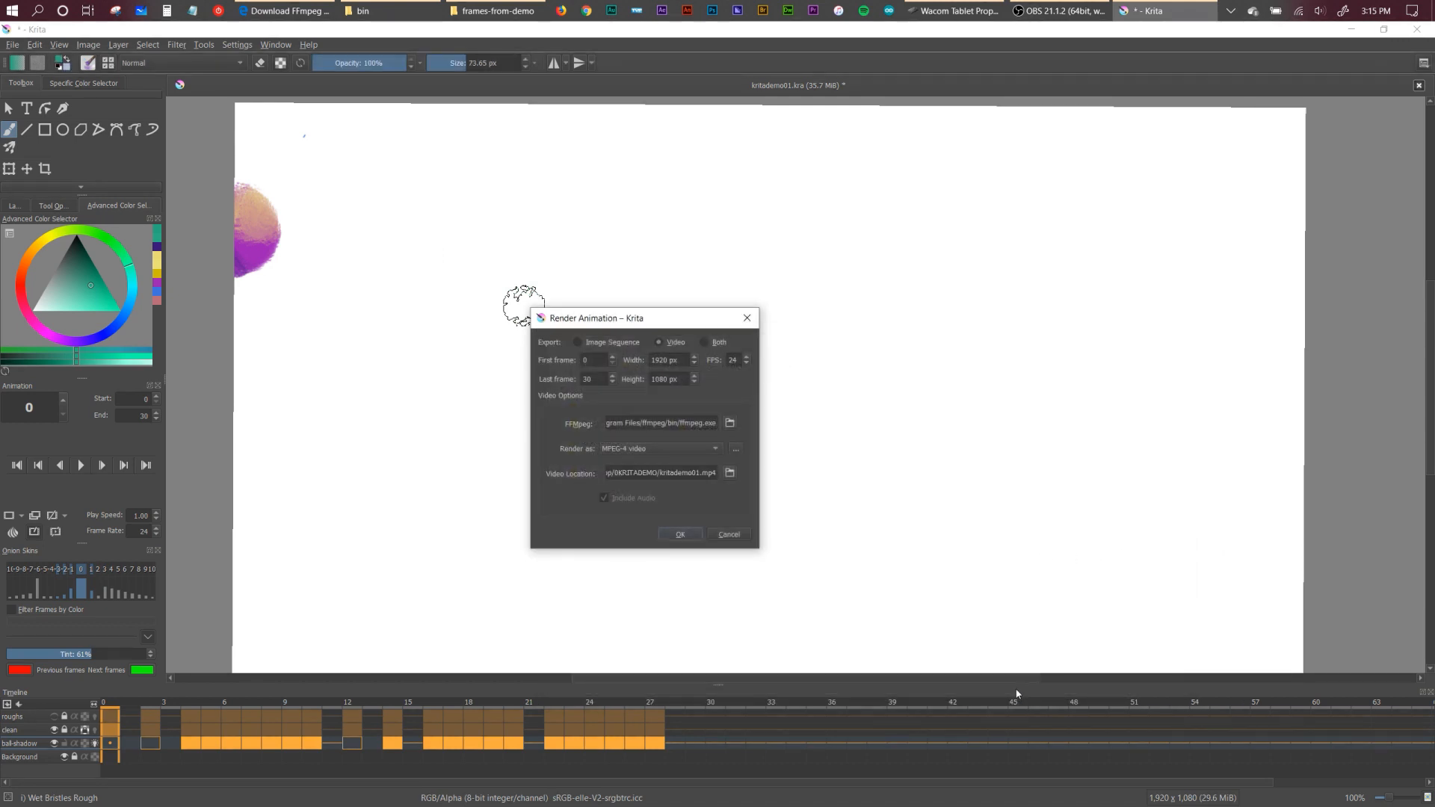
pyautogui.click(680, 535)
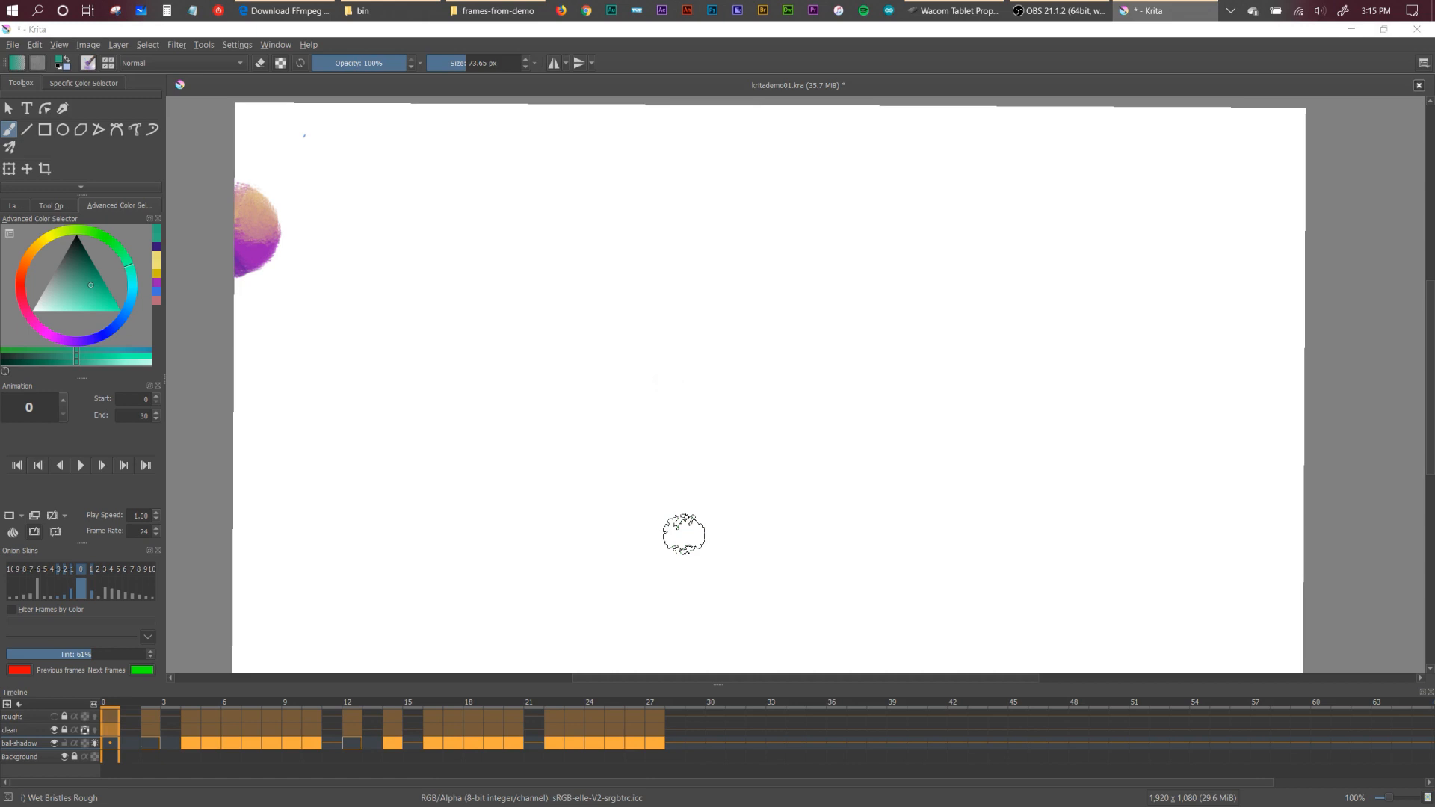
# Switch to File Explorer, play kritademo01.mp4 from the 0KRITADEMO folder, close the player and return to Krita.
pyautogui.hotkey('alt', 'Tab')
pyautogui.hotkey('alt', 'Tab')
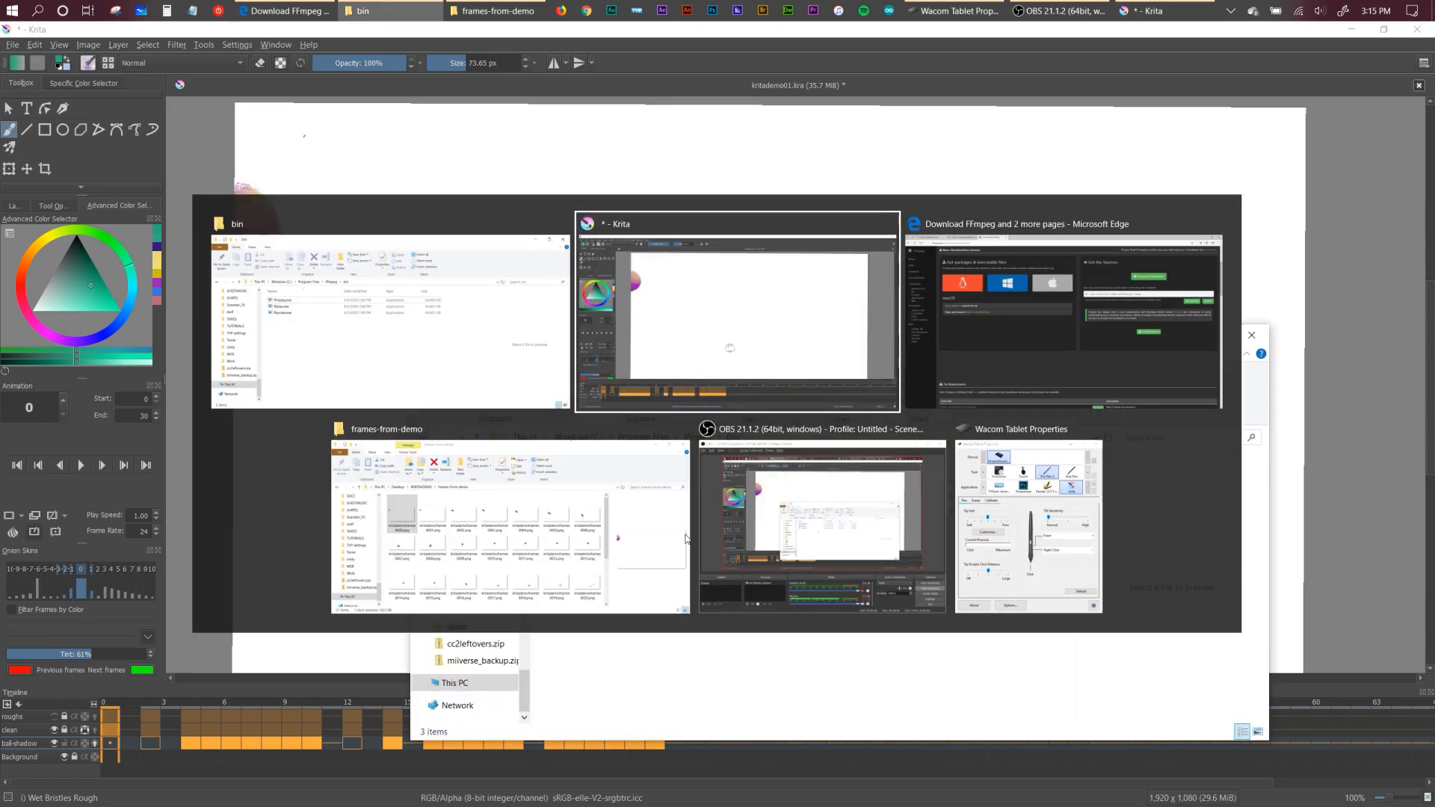
pyautogui.click(686, 539)
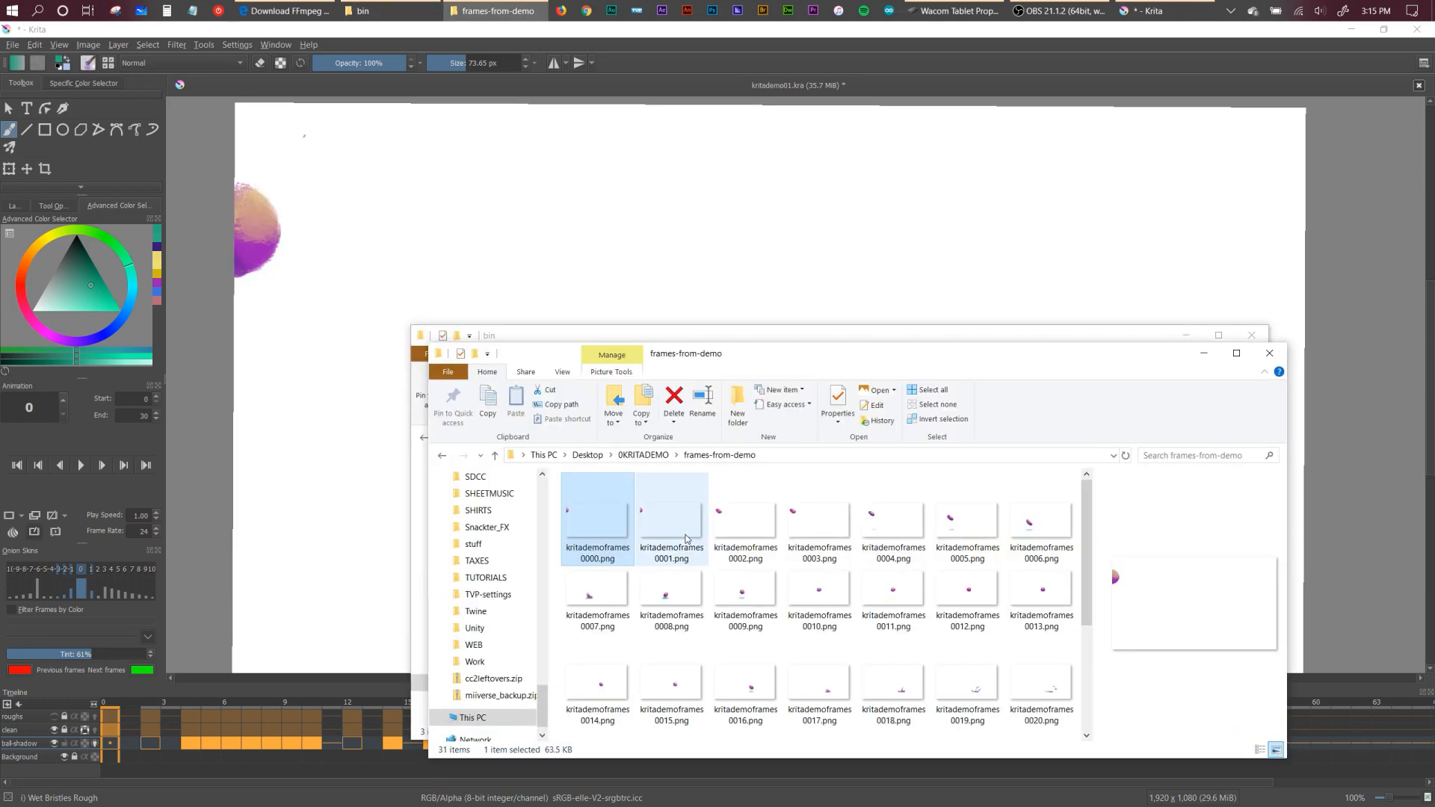
pyautogui.hotkey('alt', 'Up')
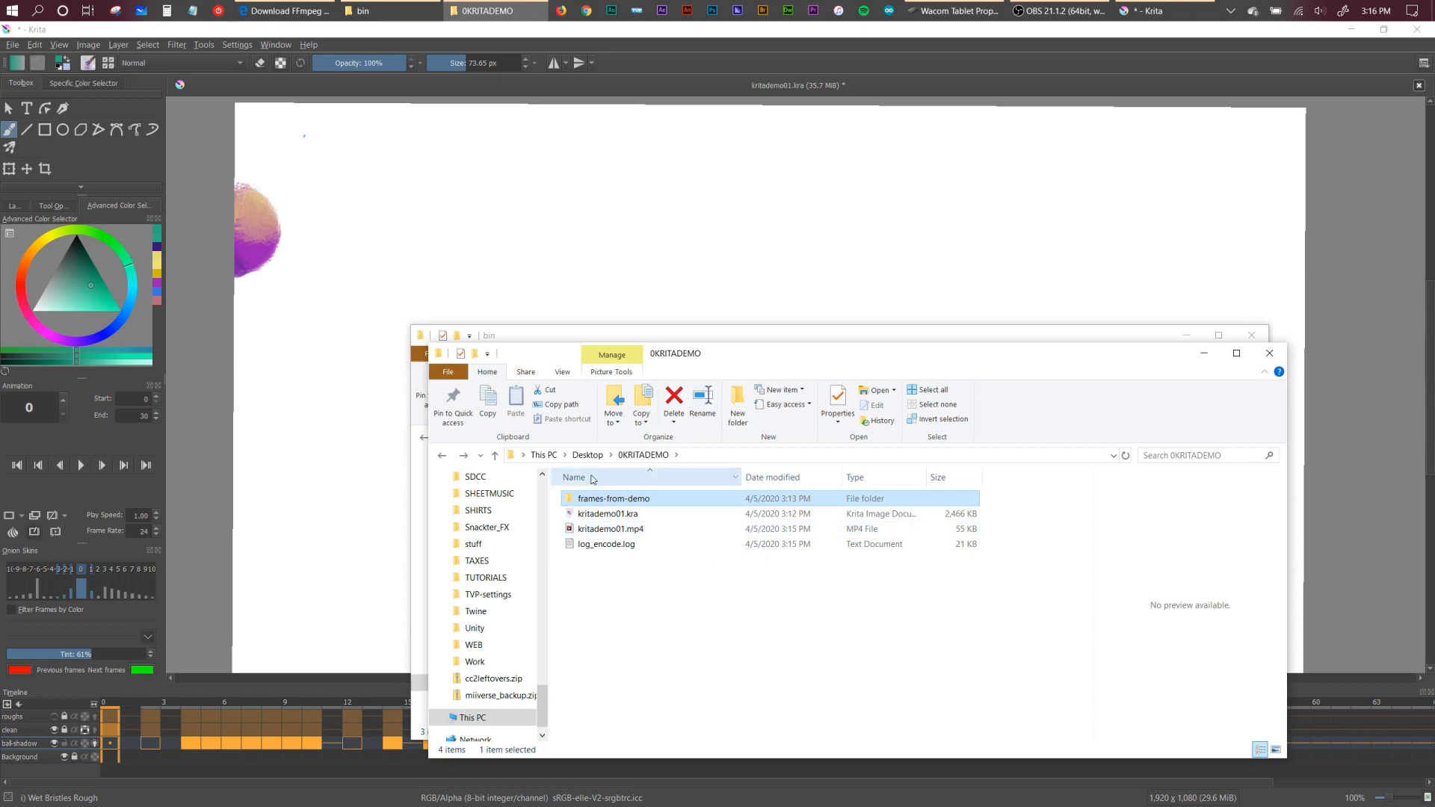
pyautogui.click(653, 532)
pyautogui.doubleClick(652, 531)
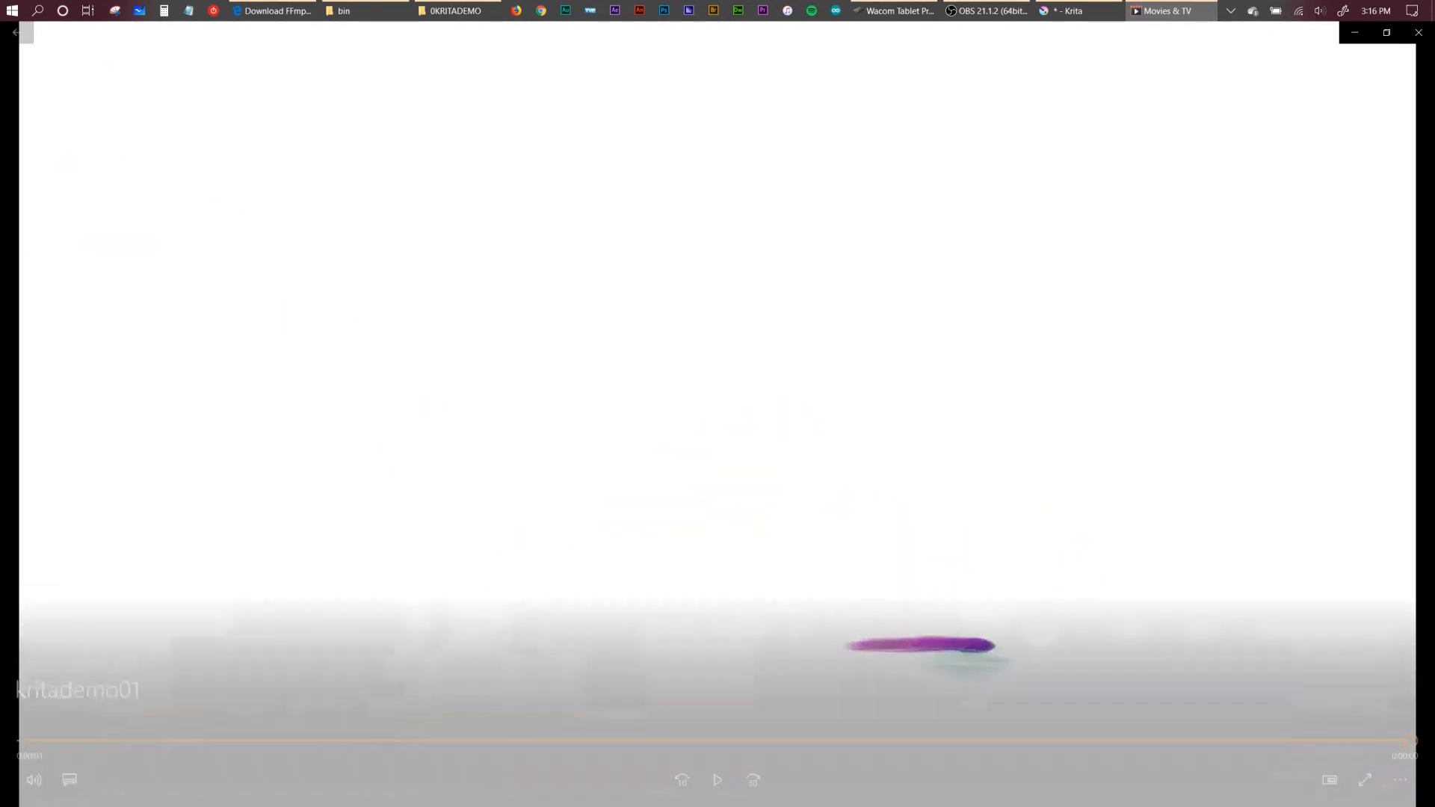
pyautogui.hotkey('alt', 'F4')
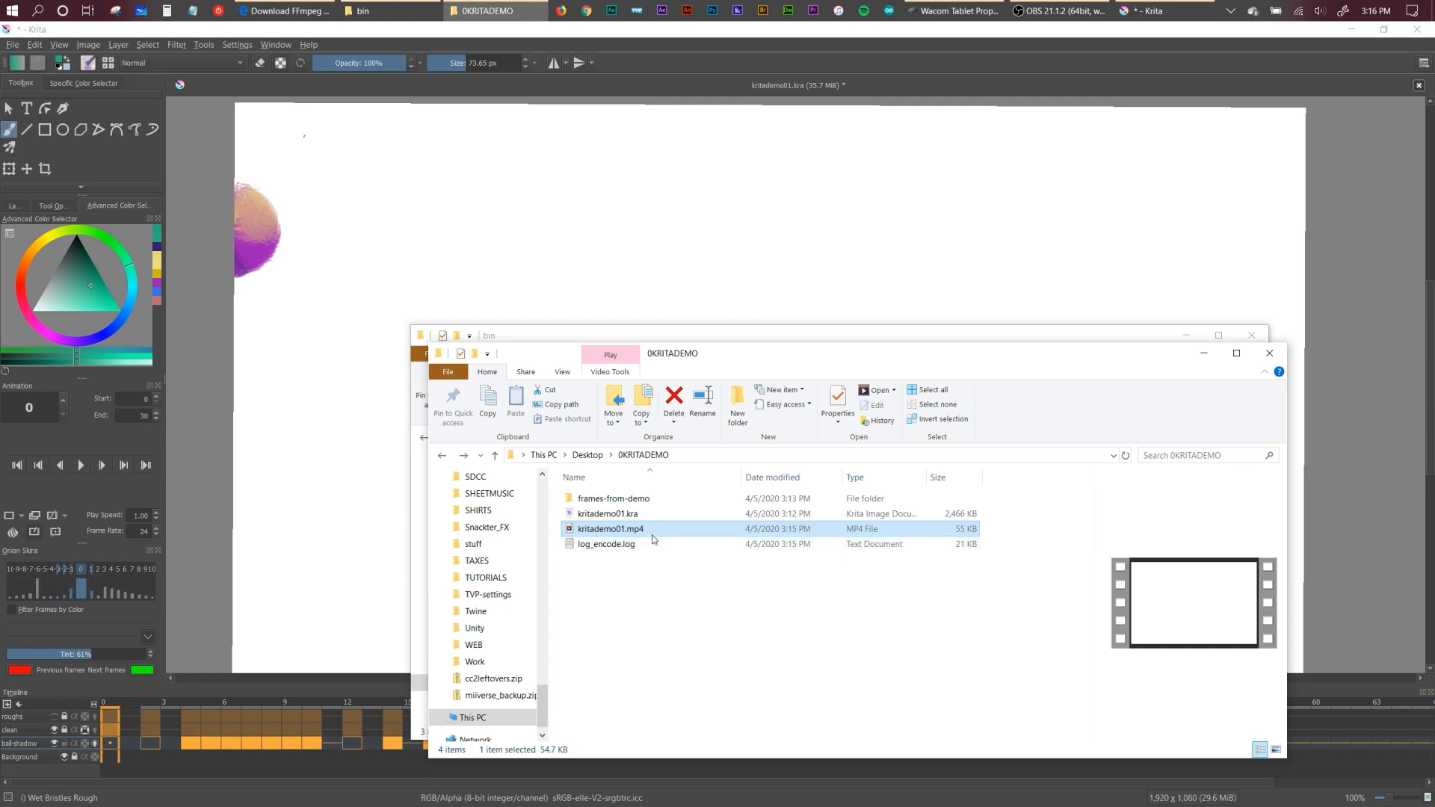
pyautogui.hotkey('alt', 'Tab')
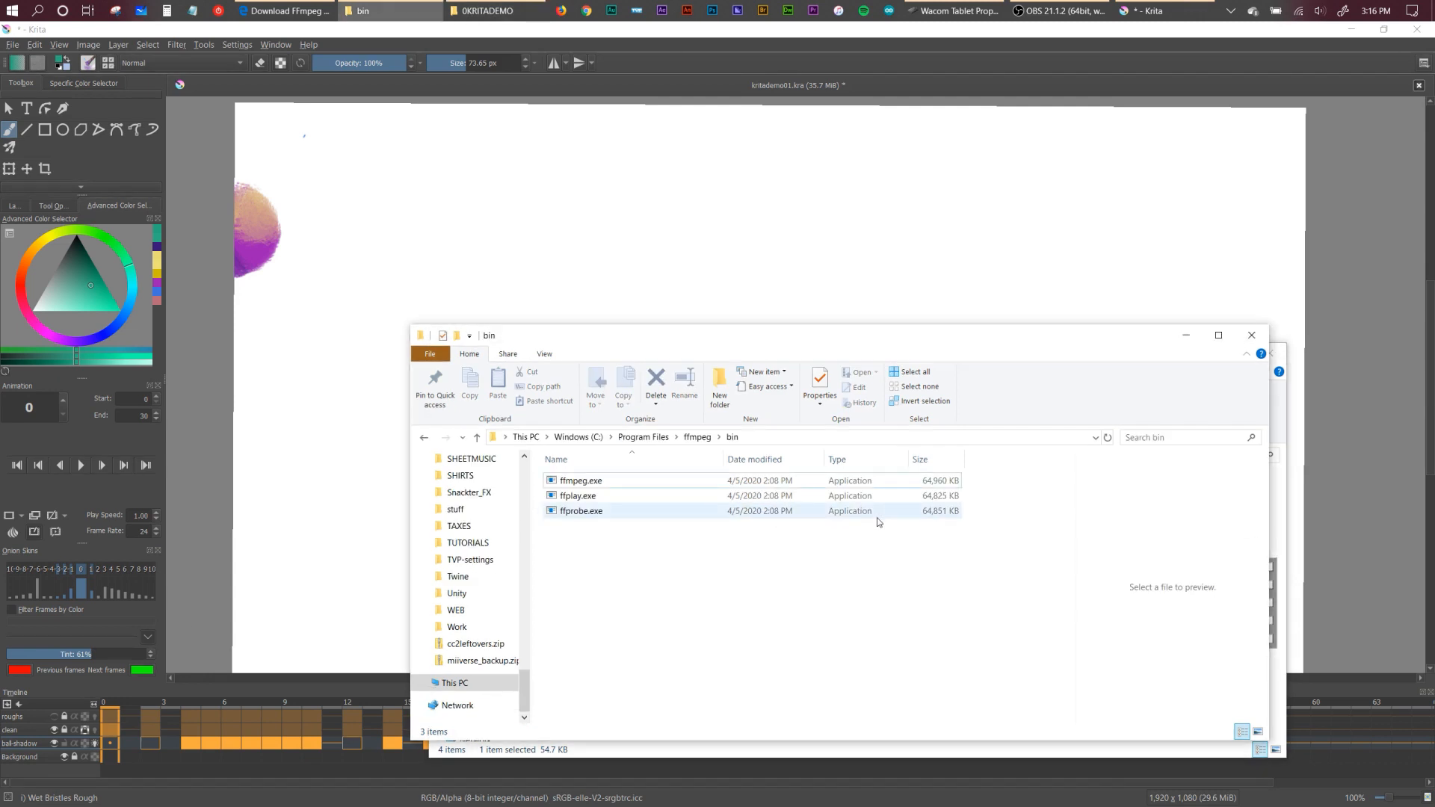
pyautogui.click(640, 112)
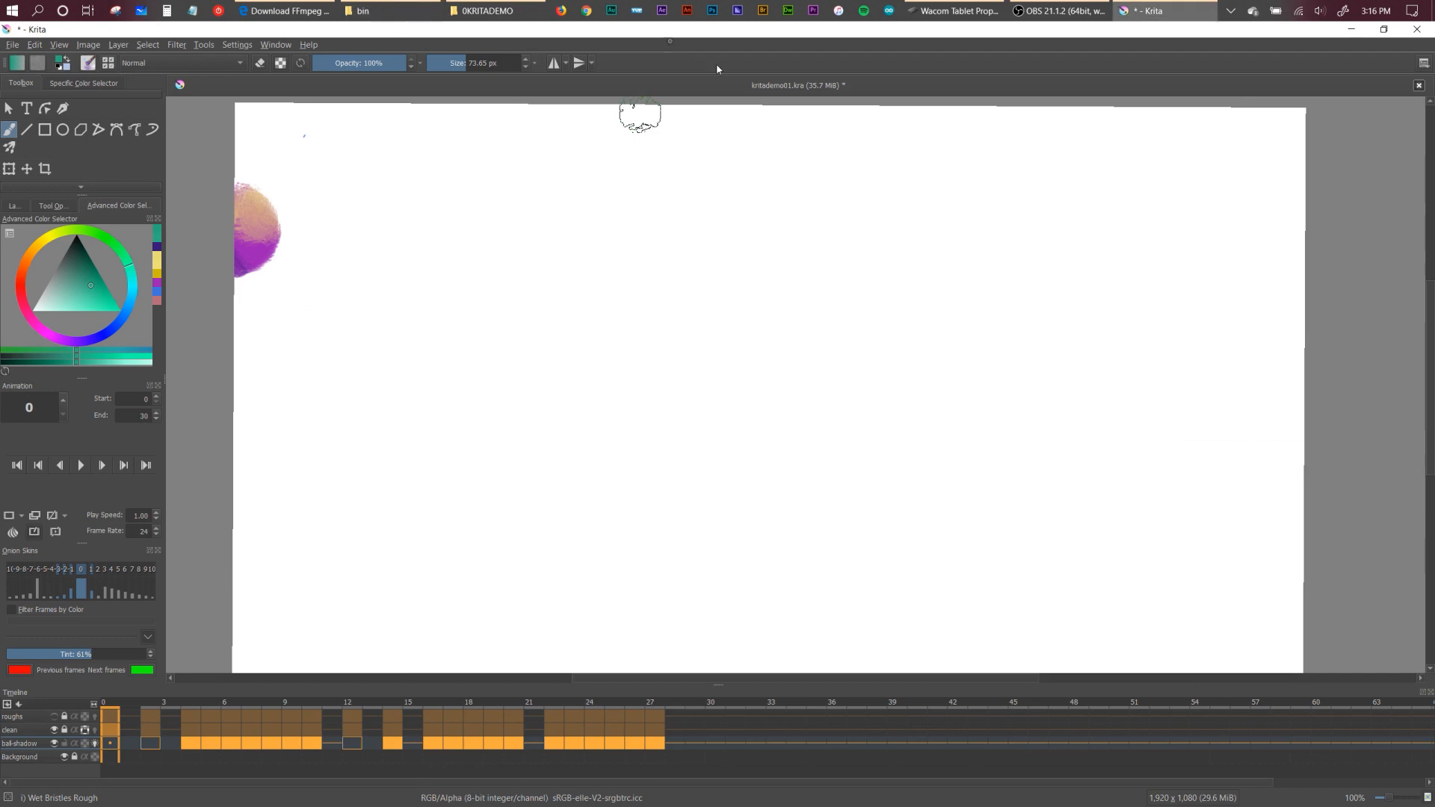
# Render the animation as a GIF image named kritademo01.gif in the 0KRITADEMO folder, with the width set to 500 px.
pyautogui.click(12, 47)
pyautogui.click(1084, 630)
pyautogui.click(8, 47)
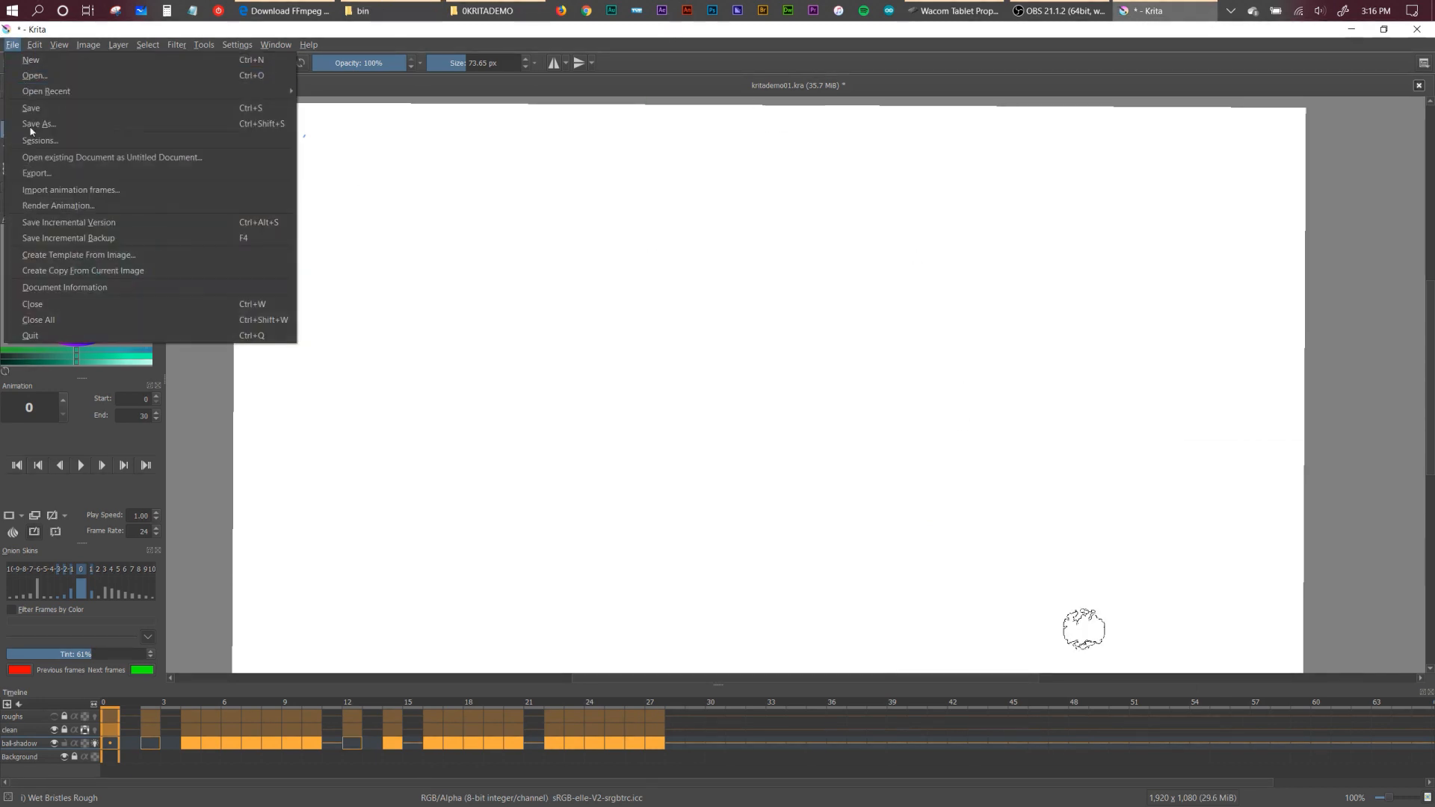
pyautogui.click(75, 205)
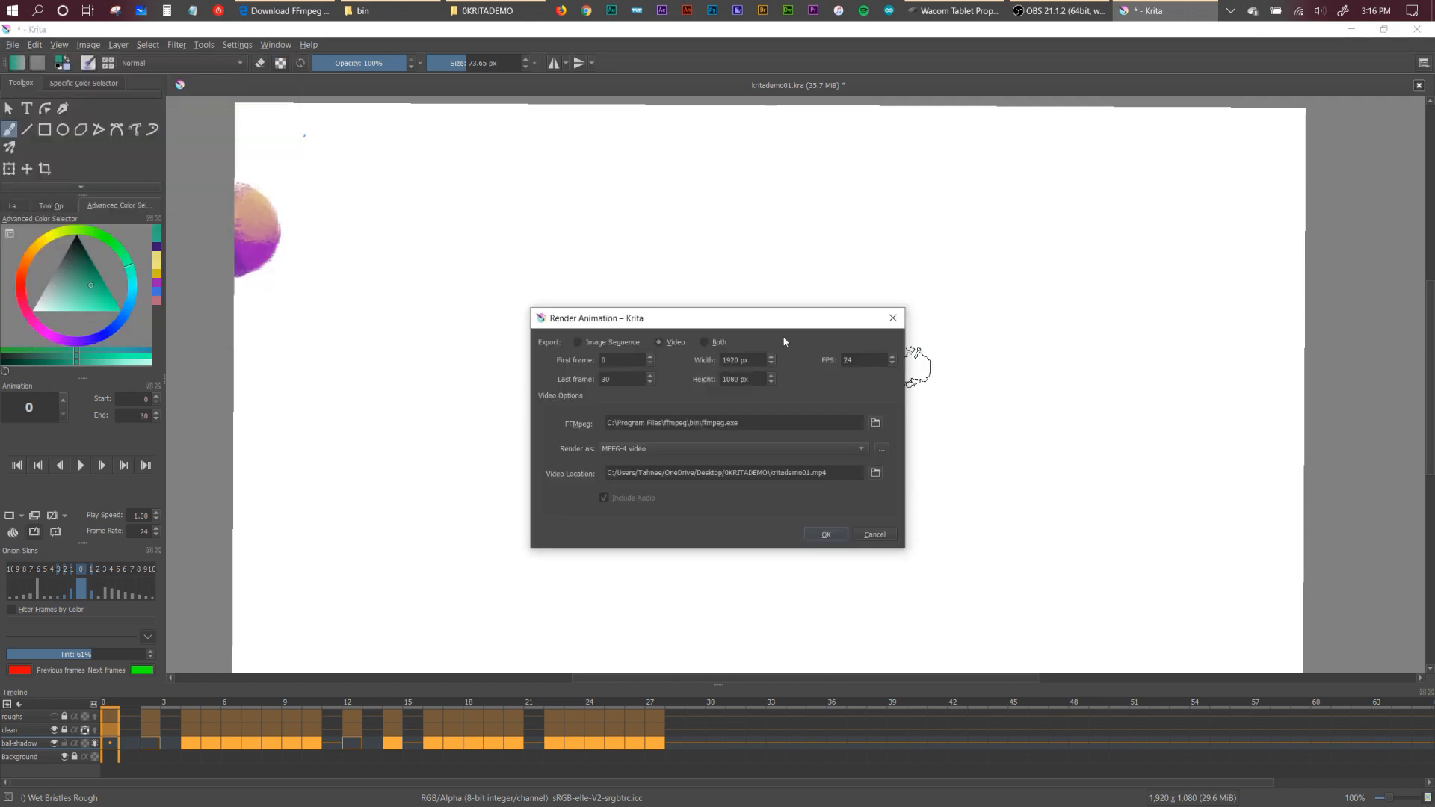
pyautogui.click(710, 453)
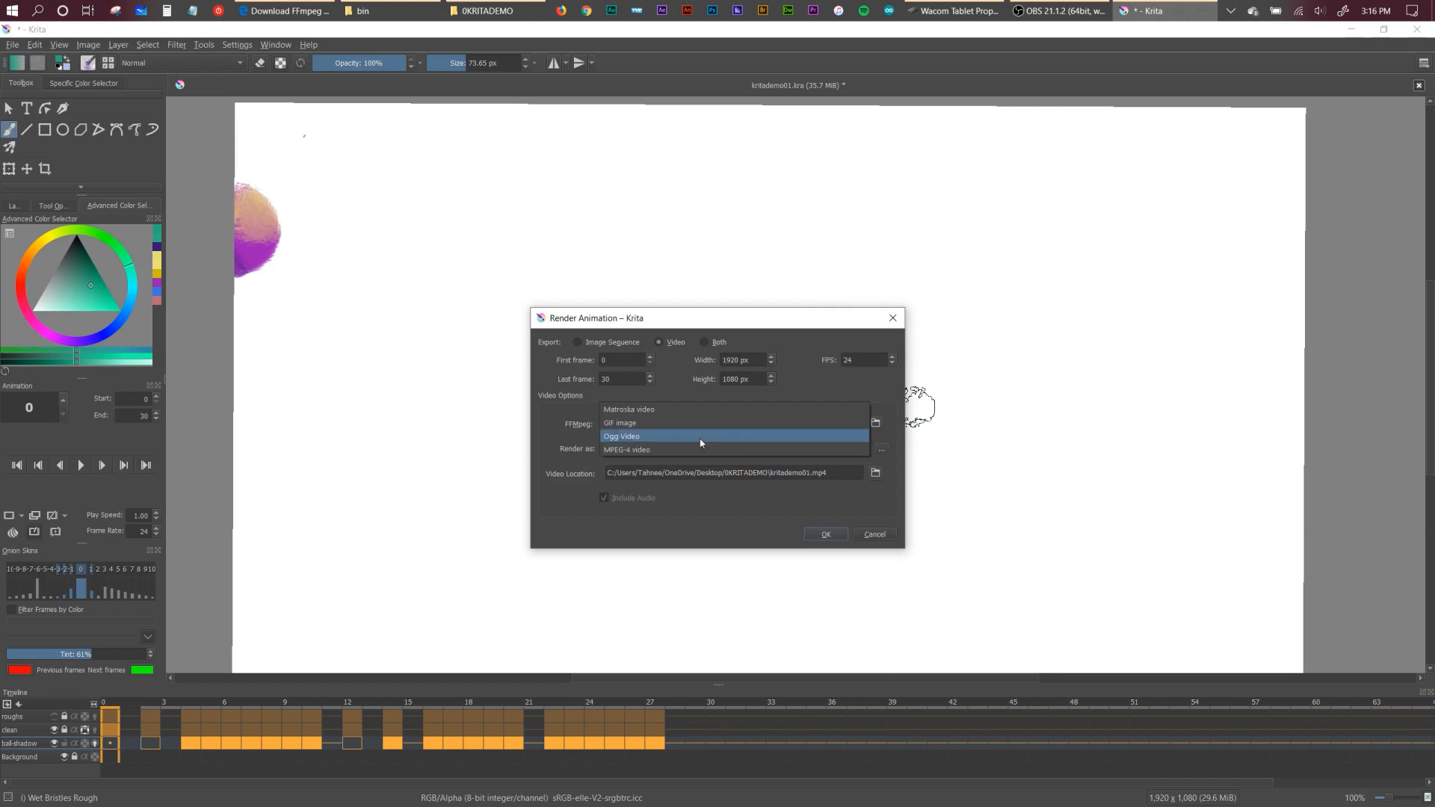
pyautogui.click(710, 425)
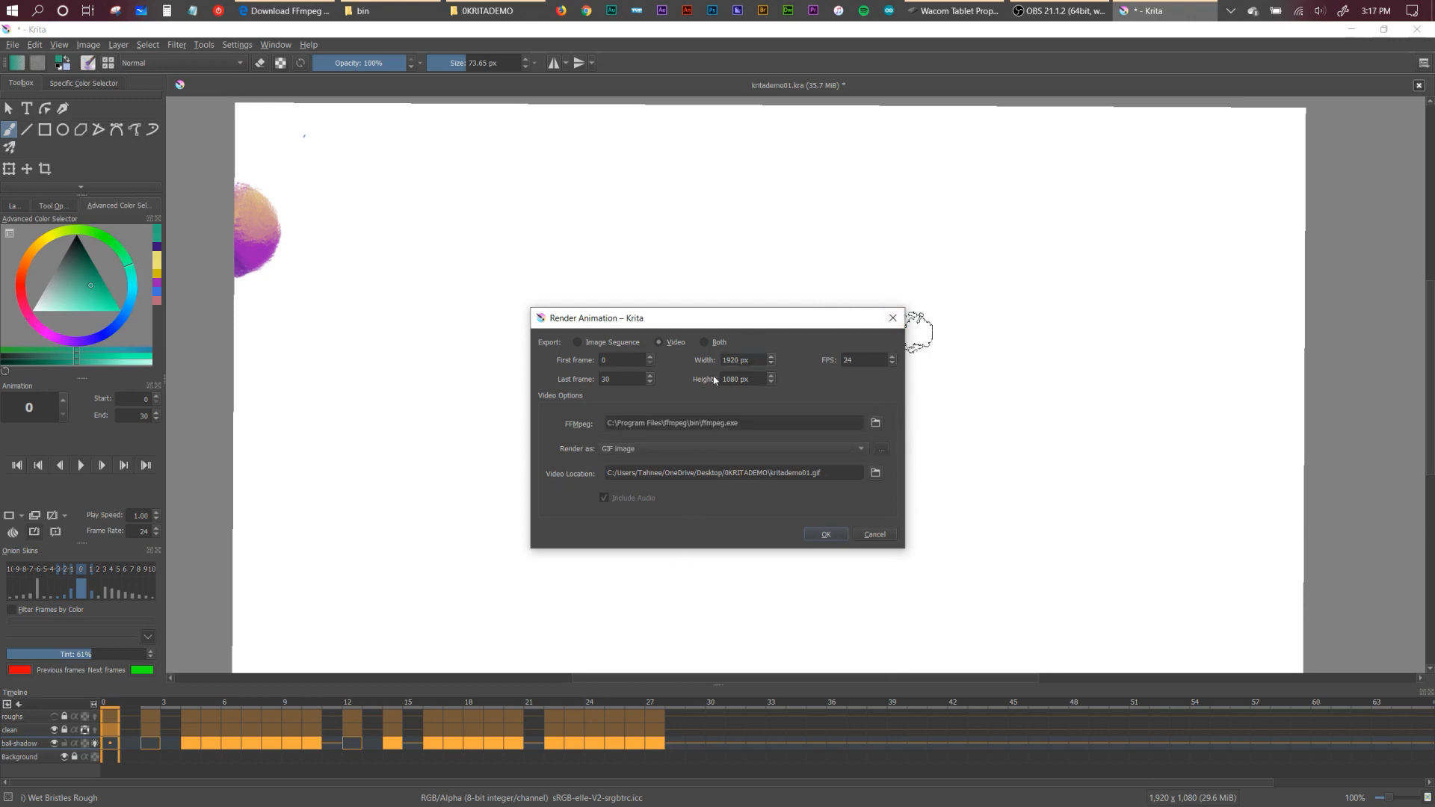
pyautogui.moveTo(755, 360); pyautogui.dragTo(703, 364)
pyautogui.write('500')
pyautogui.click(836, 535)
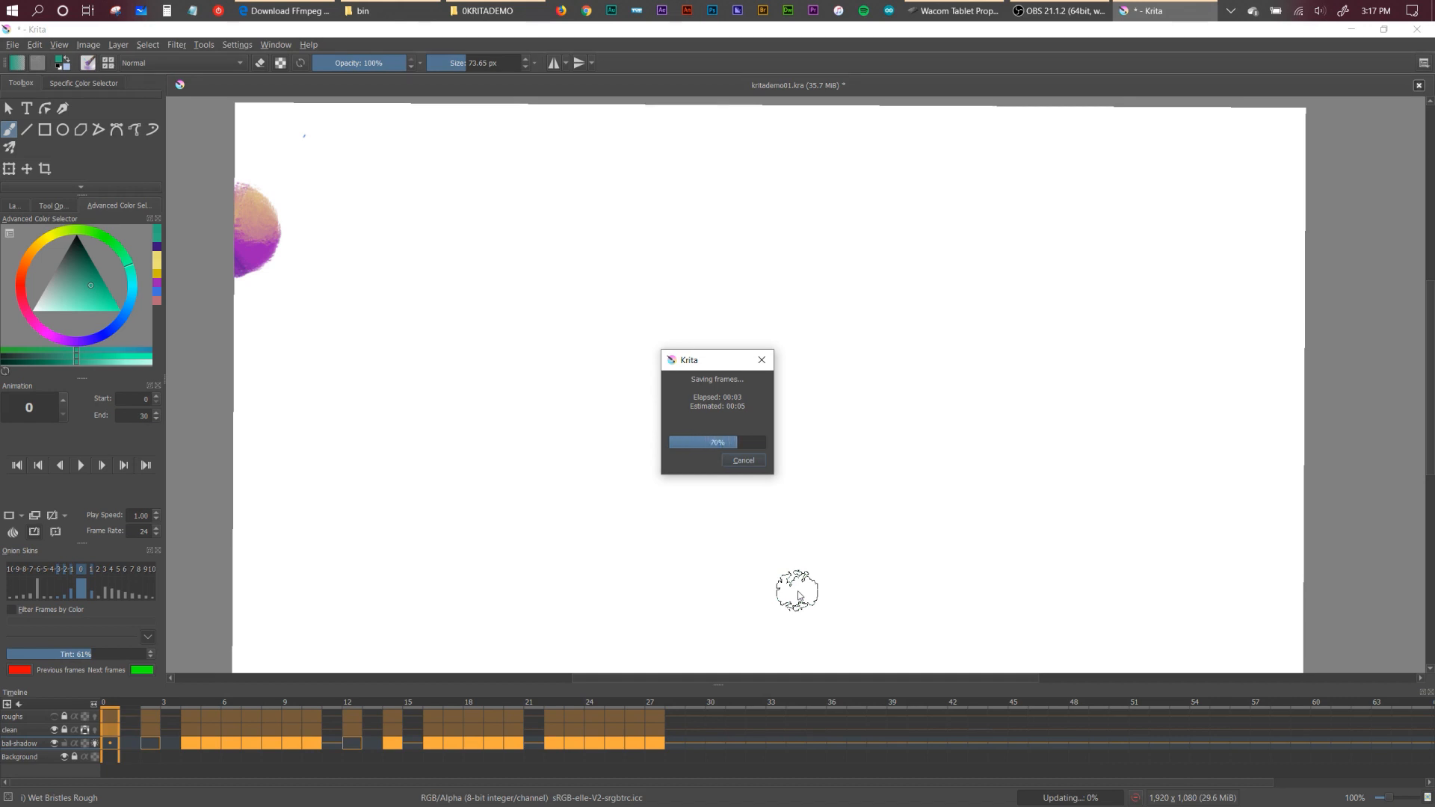
# Switch to File Explorer, open kritademo01.gif from the 0KRITADEMO folder in Photos to watch it, and return to Krita.
pyautogui.hotkey('alt', 'Tab')
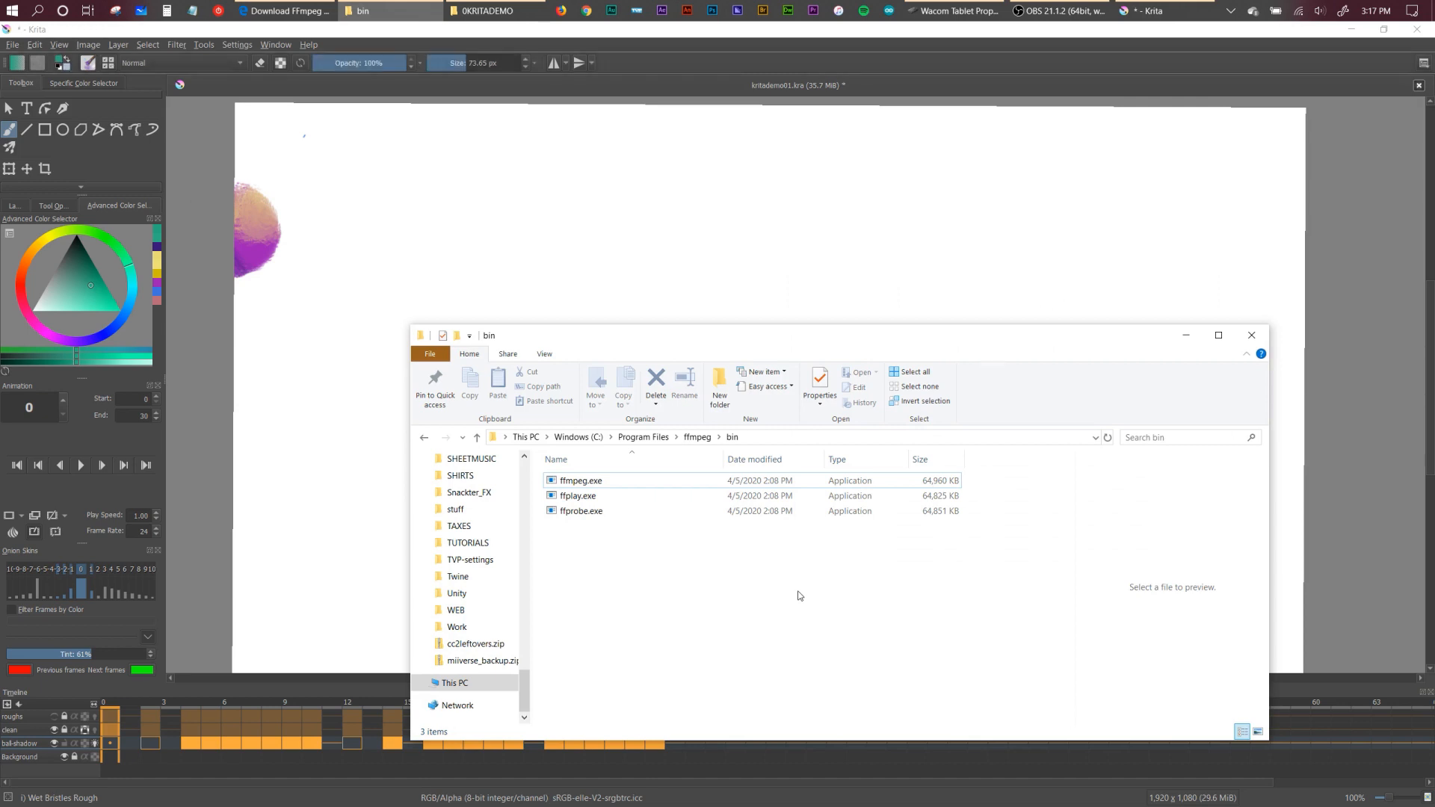
pyautogui.hotkey('alt', 'Tab')
pyautogui.hotkey('alt', 'Tab')
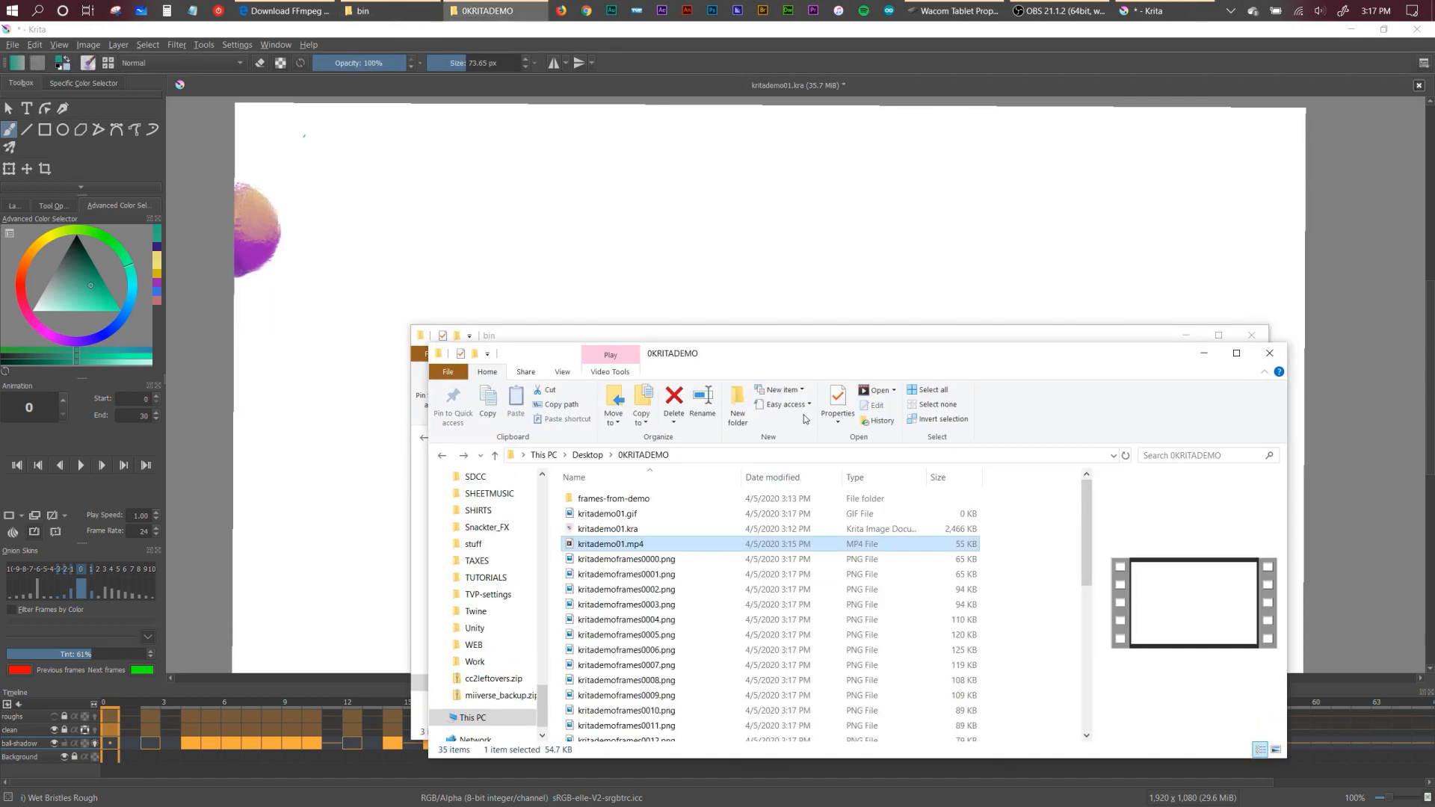
pyautogui.click(740, 559)
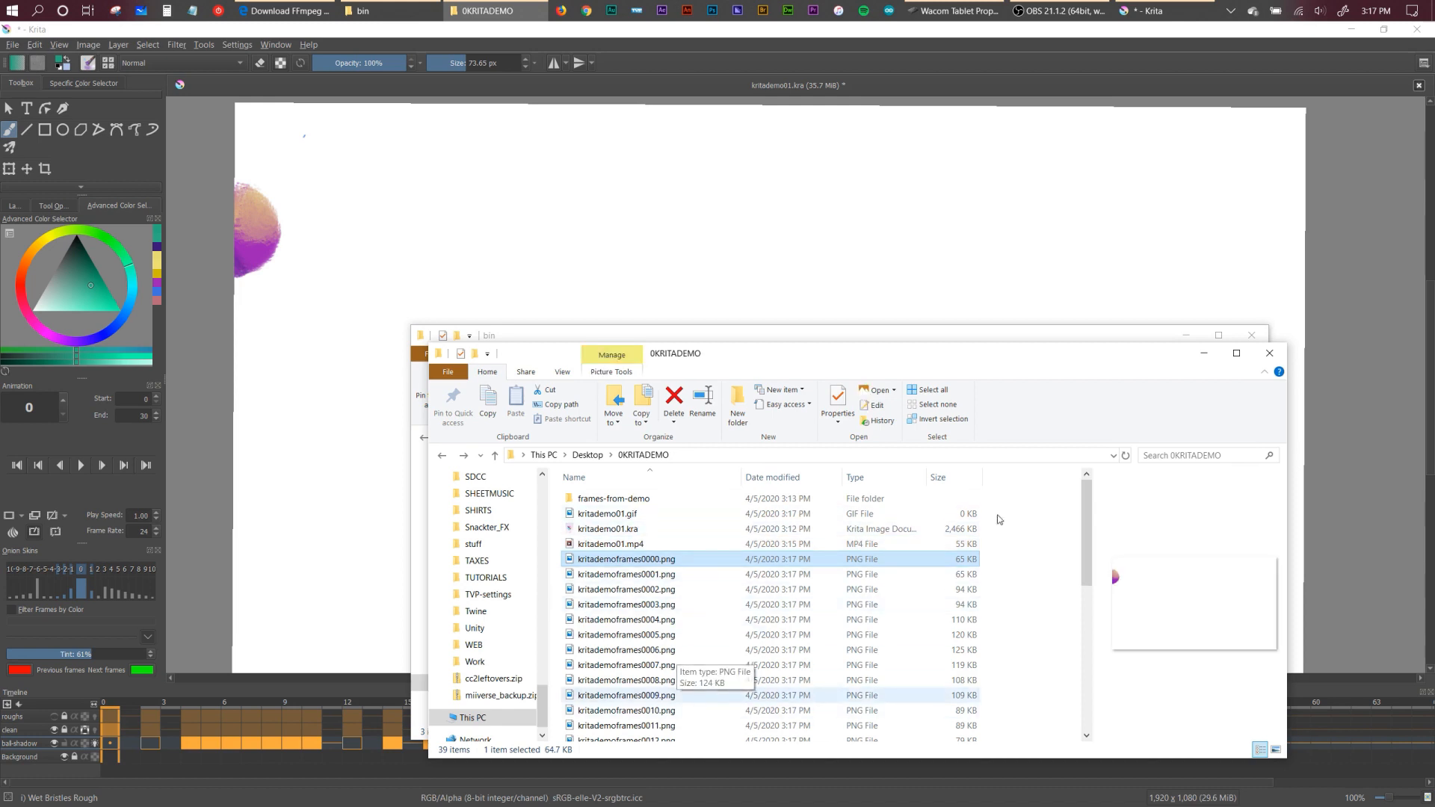
pyautogui.click(808, 514)
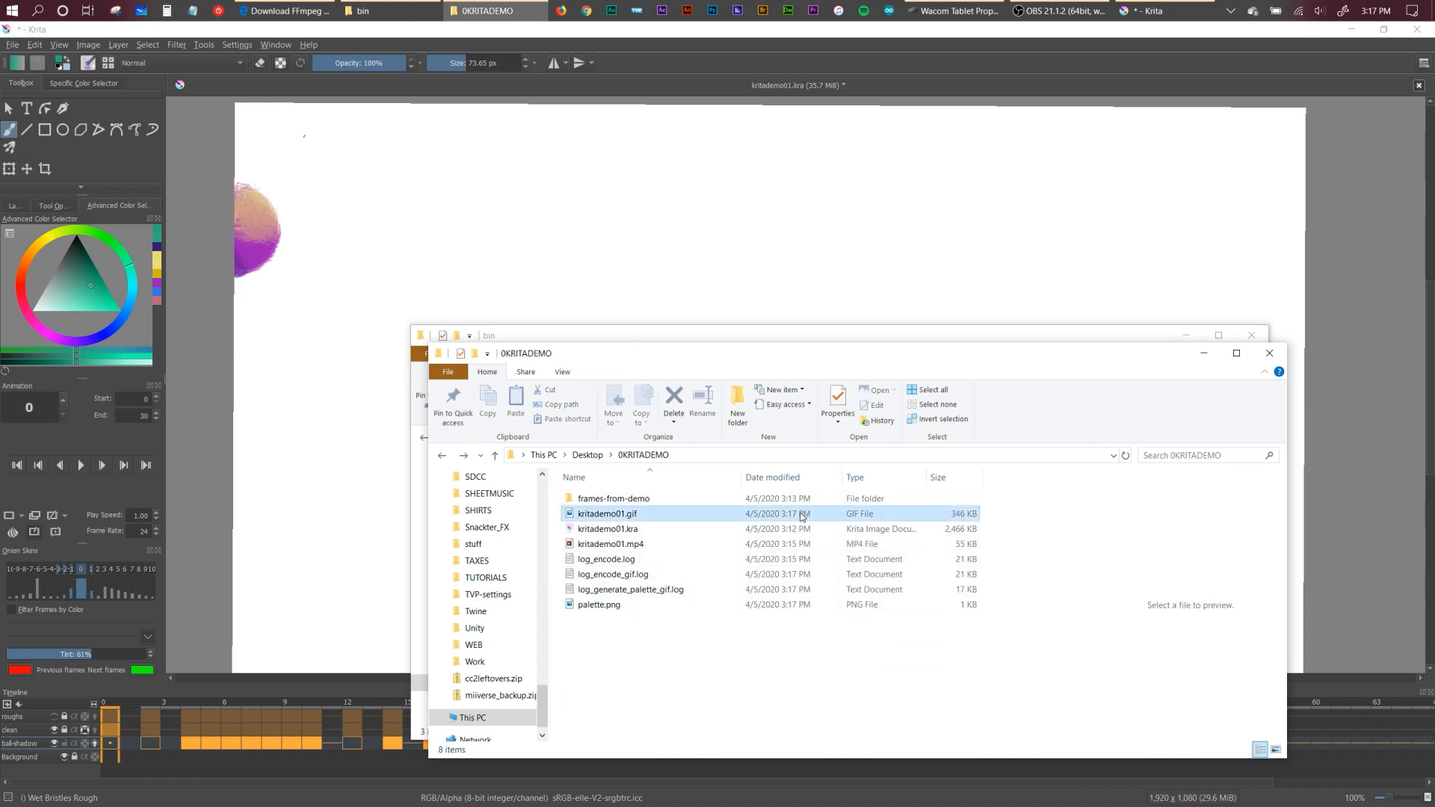
pyautogui.click(668, 513)
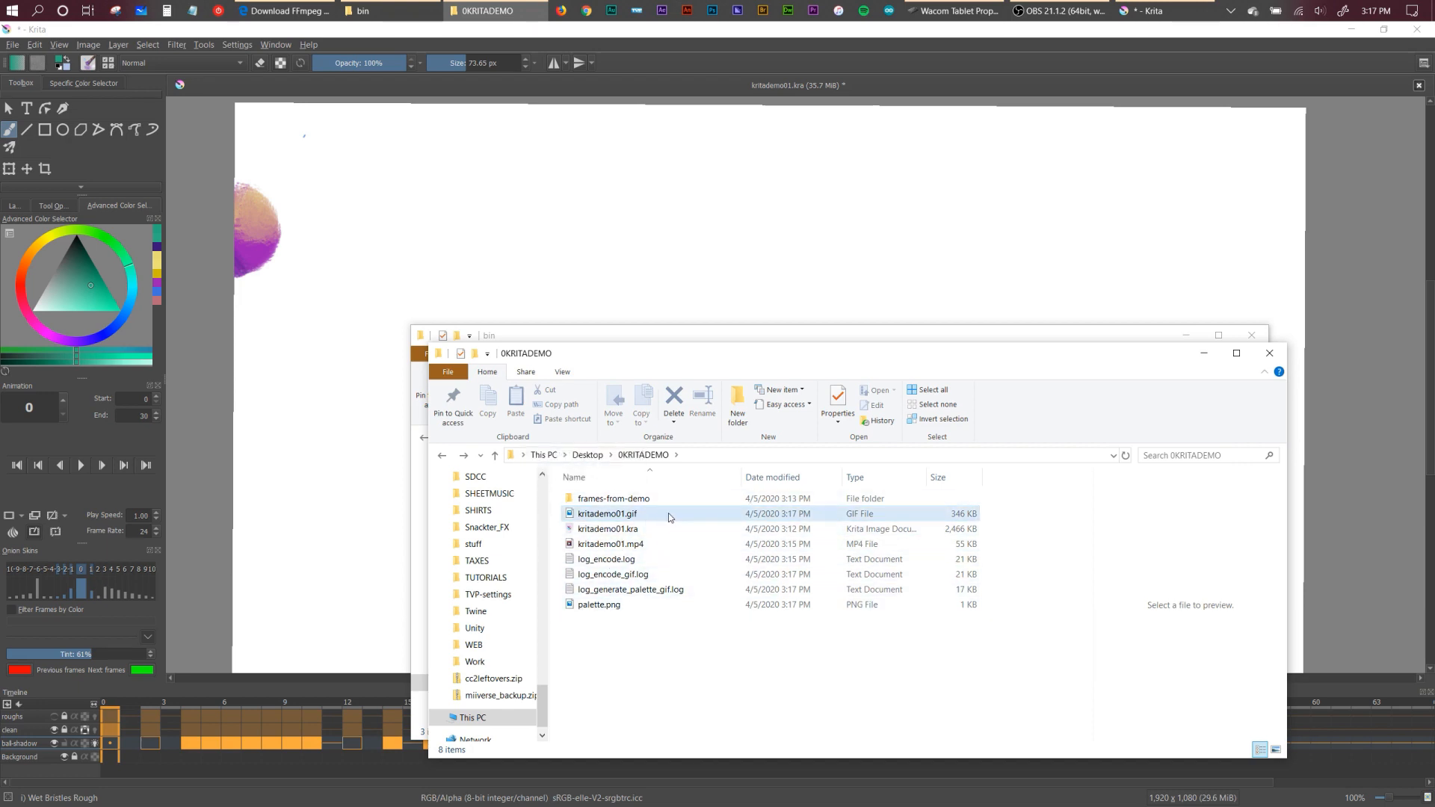
pyautogui.doubleClick(666, 514)
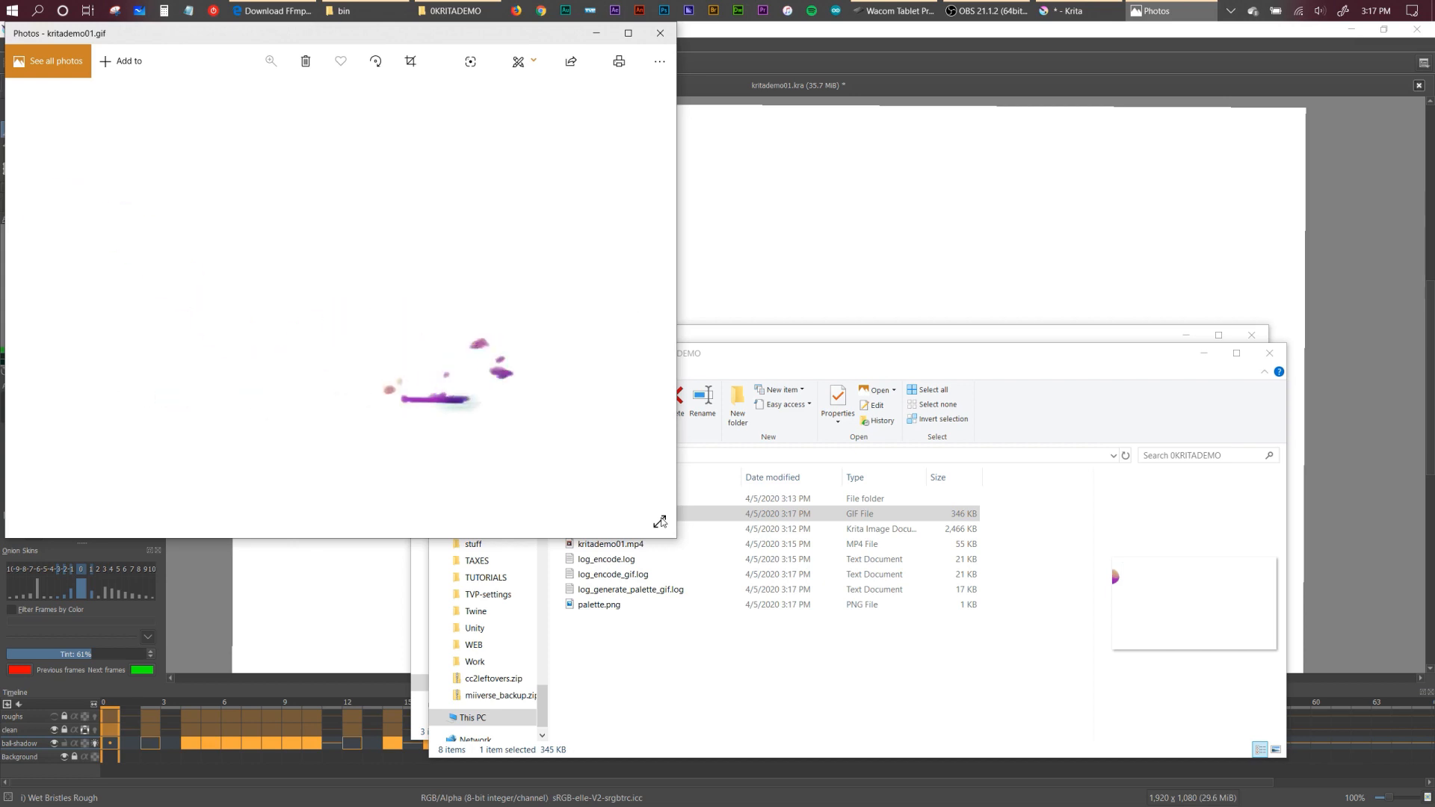
pyautogui.hotkey('alt', 'Tab')
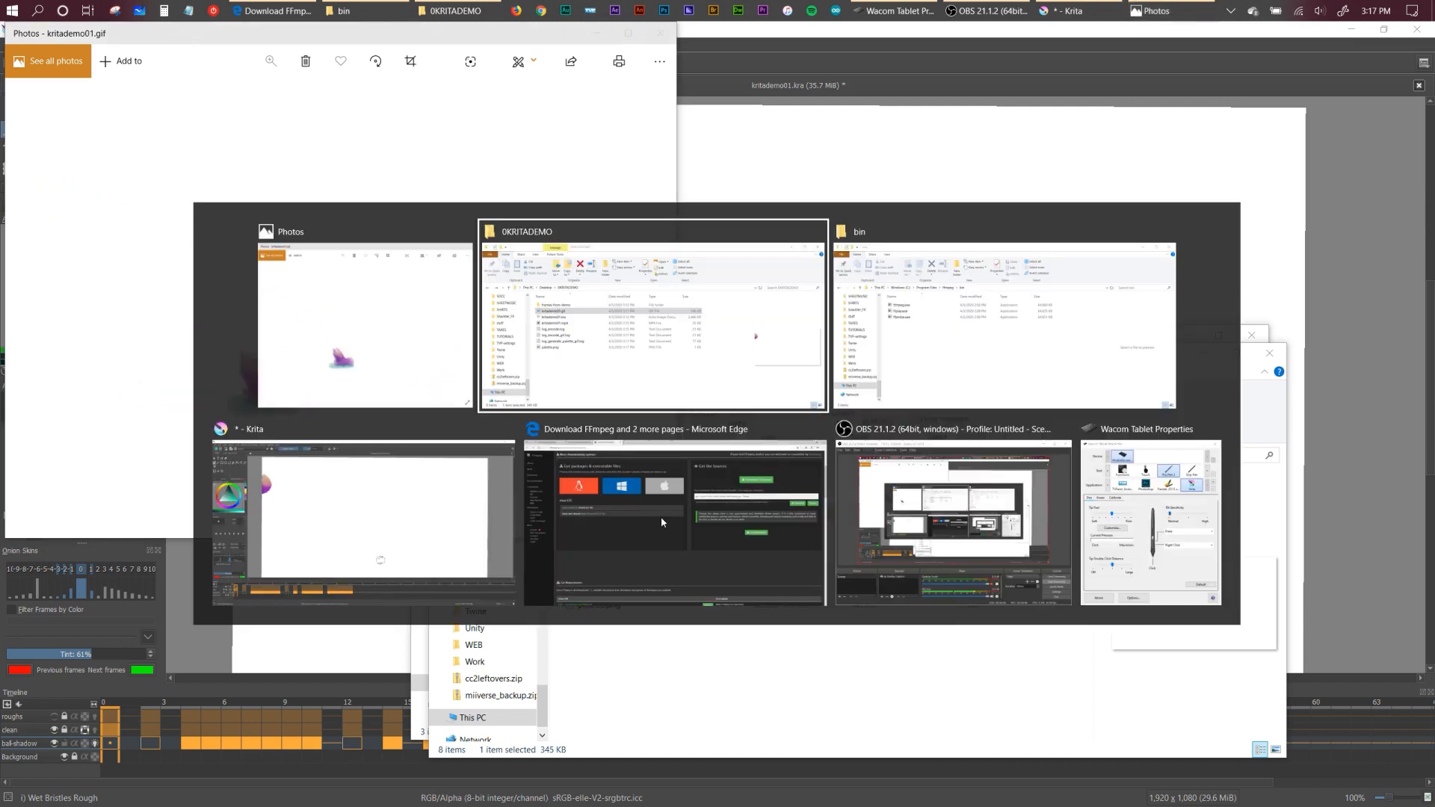
pyautogui.hotkey('alt', 'Tab')
pyautogui.hotkey('alt', 'Tab')
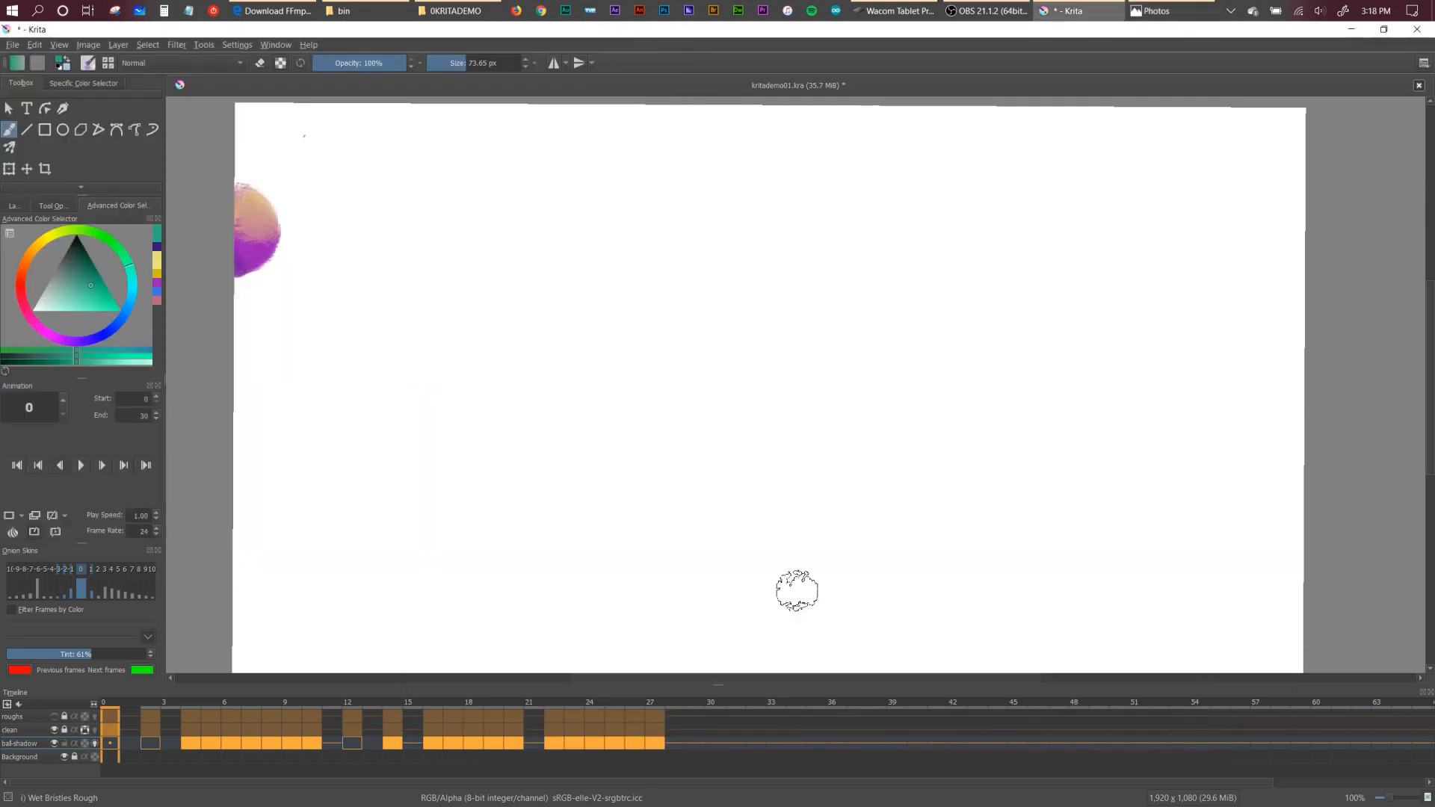